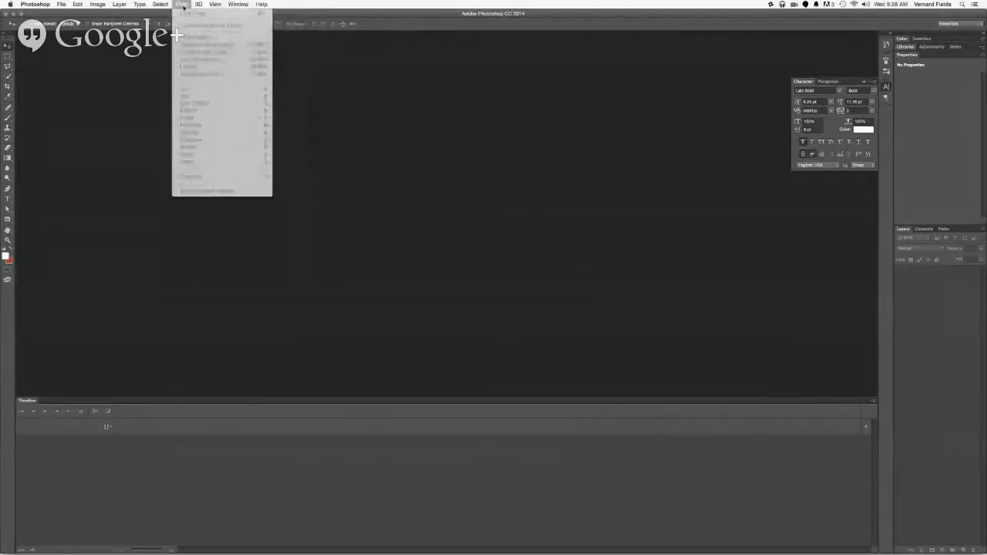
- Hide the Timeline and create a transparent 800 by 1200 pixel RGB document named Live Flyer at 72 pixels/inch
mouse_move(220, 3)
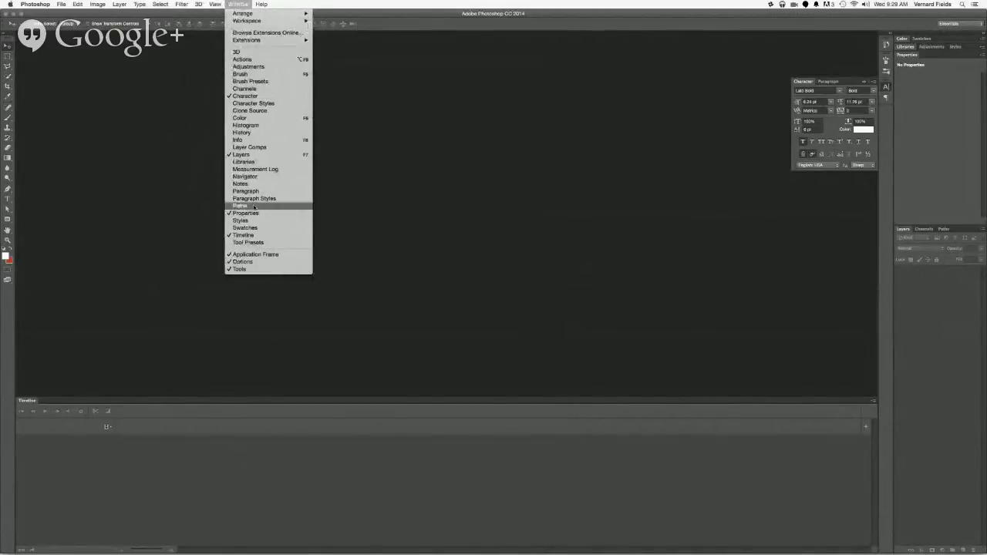
left_click(244, 235)
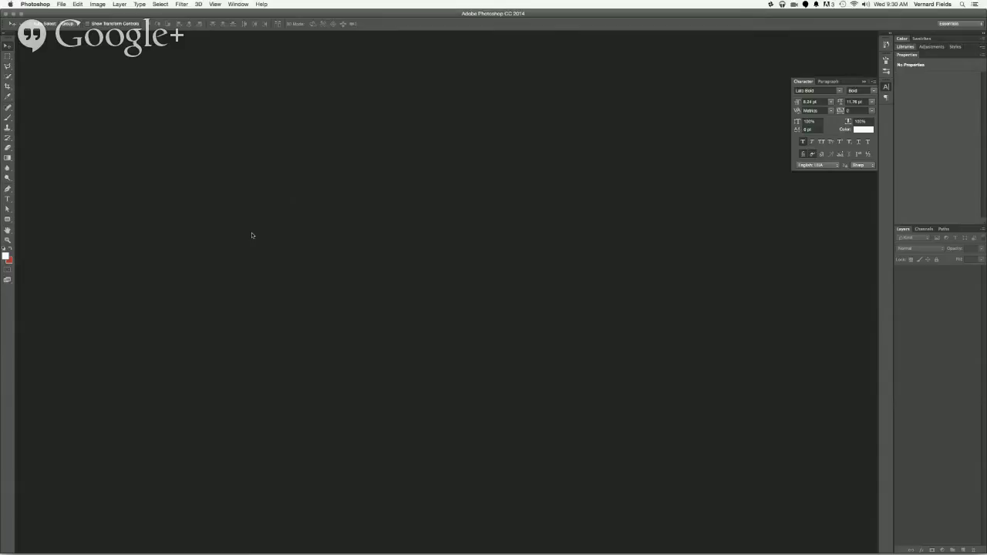
key("super+n")
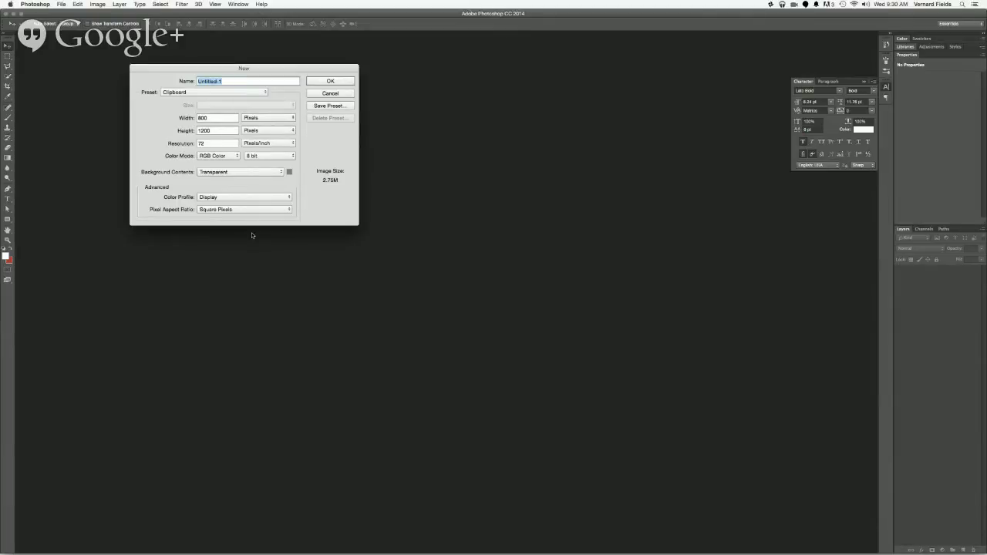
type("Live Fi")
type("yer")
key("Return")
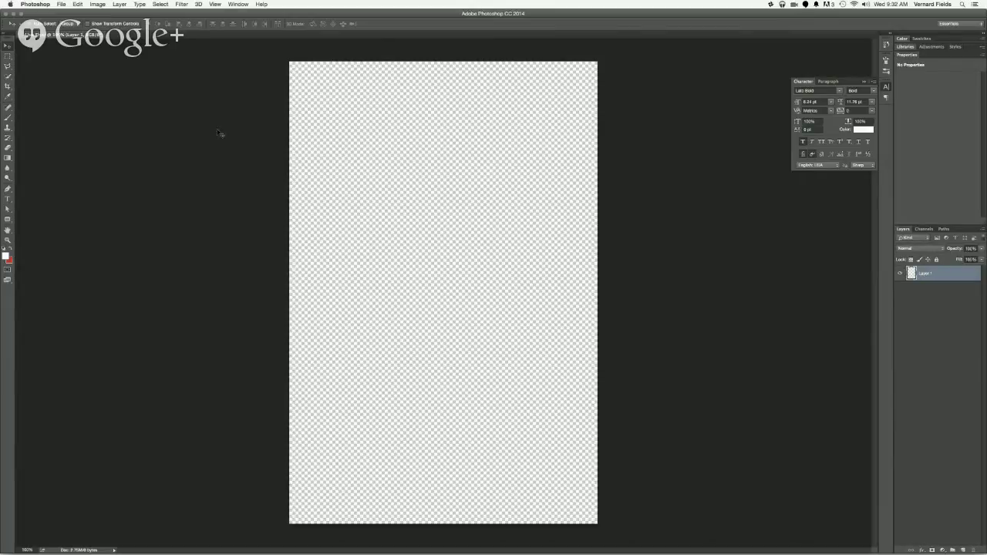
- Paste the portrait photo into the document and copy the man onto a new layer using the Quick Selection tool
key("super+v")
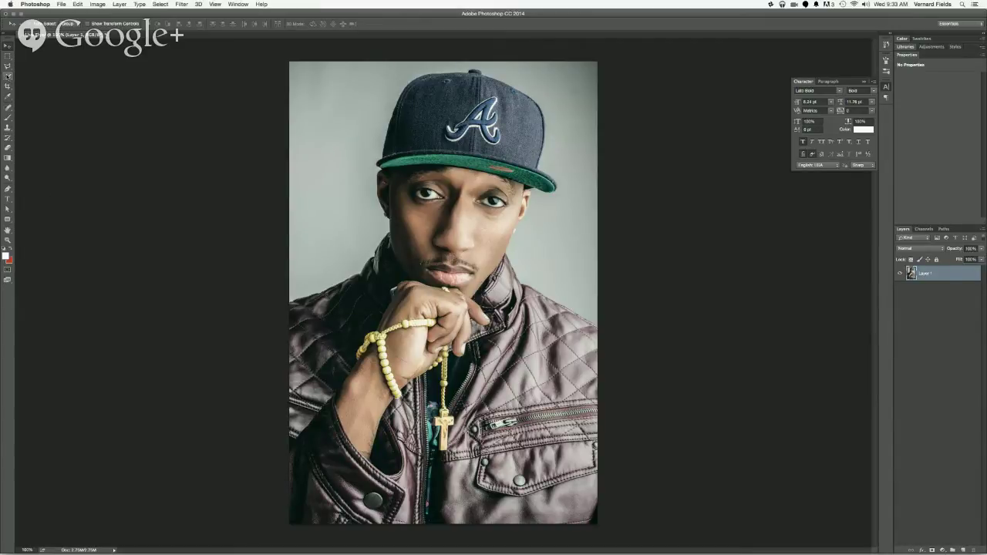
left_click(8, 75)
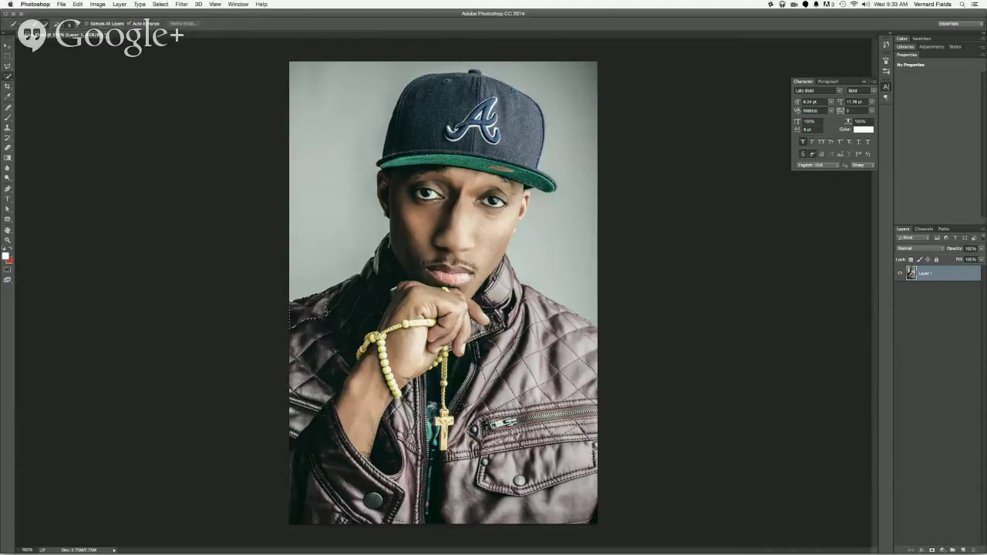
mouse_move(345, 310)
left_mouse_down()
mouse_move(395, 290)
mouse_move(395, 252)
mouse_move(448, 262)
mouse_move(438, 233)
mouse_move(478, 119)
mouse_move(468, 104)
mouse_move(462, 124)
mouse_move(411, 85)
mouse_move(488, 101)
mouse_move(472, 222)
left_mouse_up()
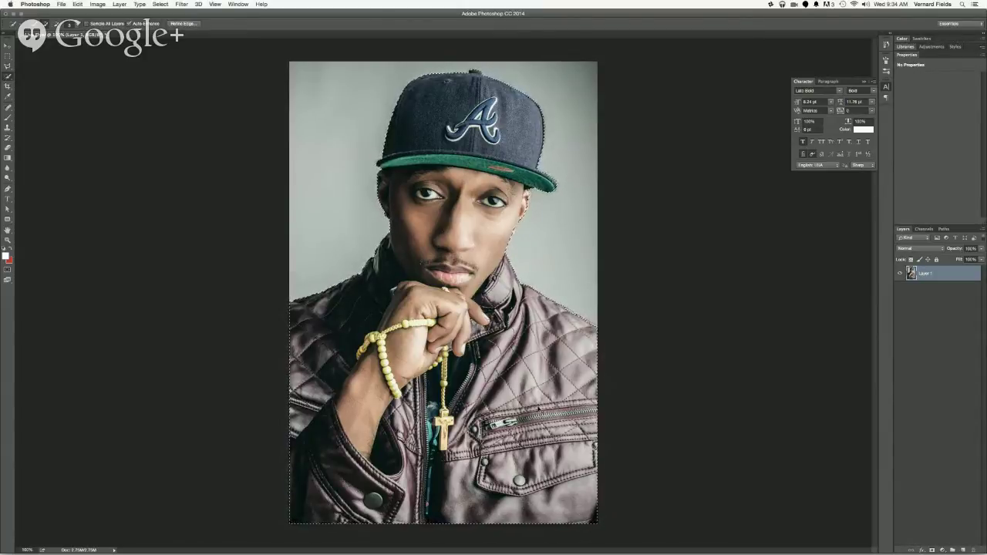
key("super+v")
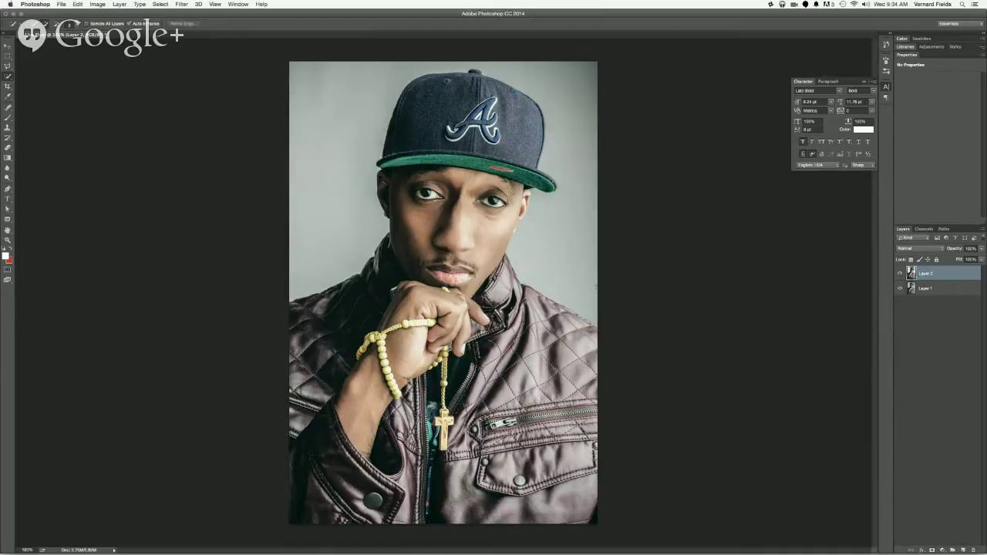
- Toggle the visibility of the original photo layer to check the man's cutout above it
left_click(899, 288)
left_click(899, 289)
left_click(899, 288)
left_click(898, 288)
left_click(898, 288)
left_click(898, 289)
- Rename the lower layer, Layer 1, as bkdg.jpg
double_click(926, 288)
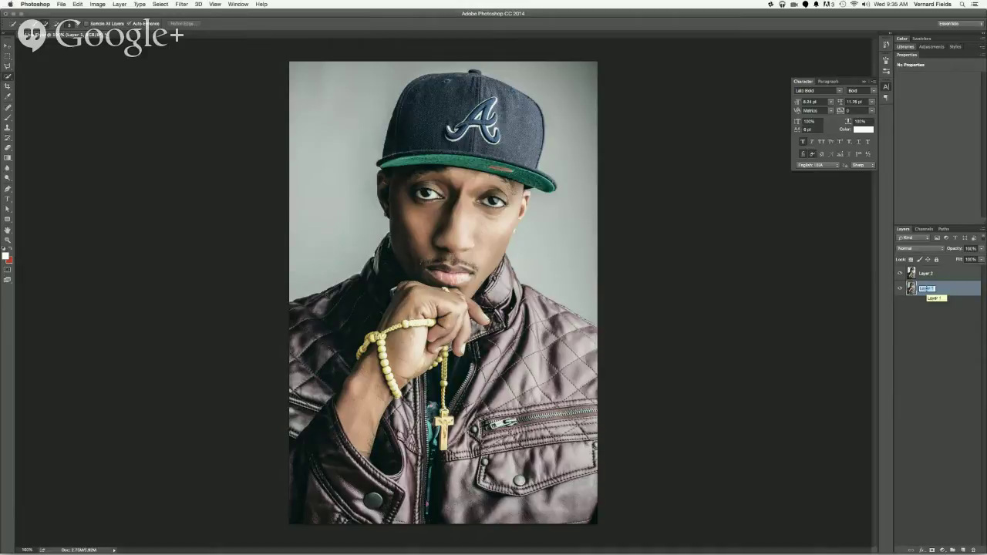
type("B&W")
type("nel")
key("Return")
- Start saving the flyer and create a folder named Tutorials inside the DVA folder
left_click(36, 5)
mouse_move(60, 5)
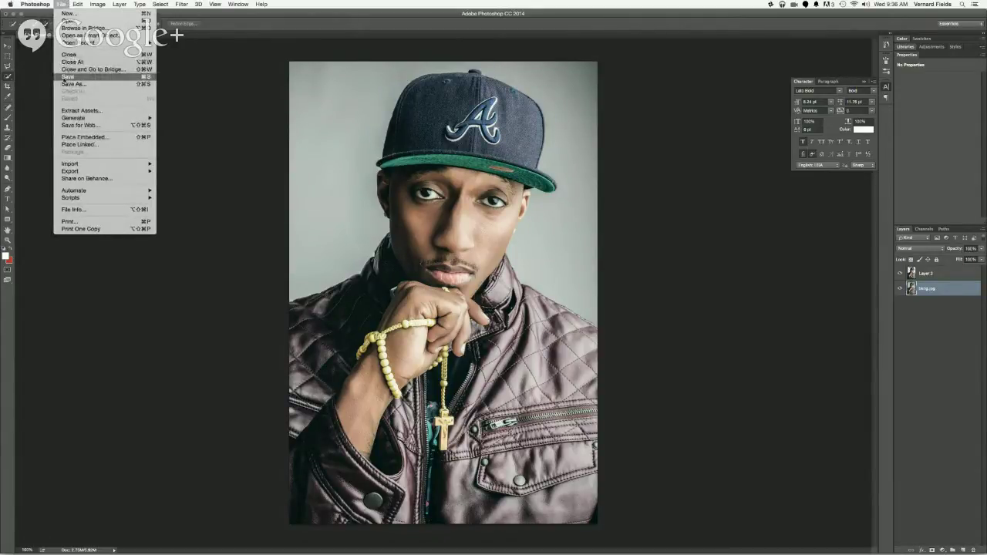
left_click(67, 77)
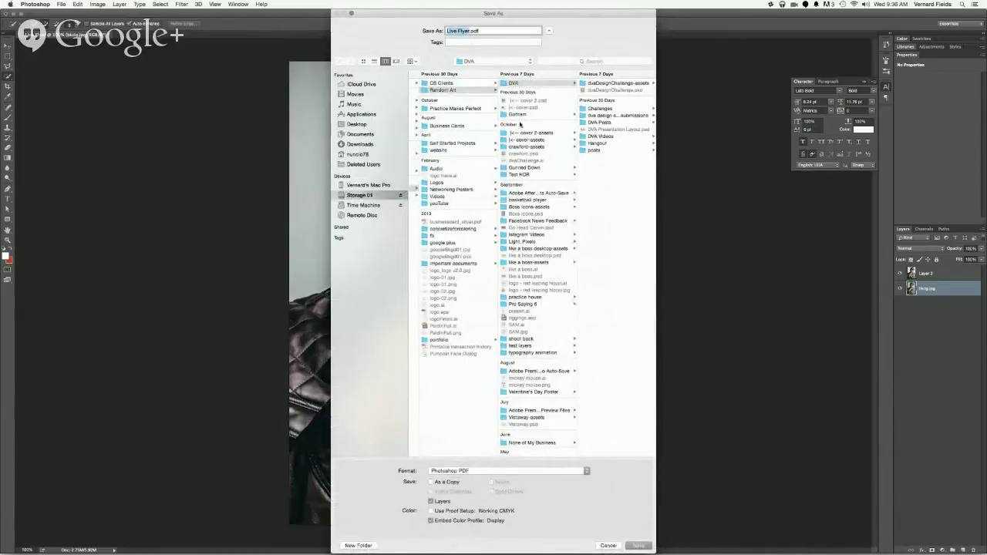
left_click(502, 82)
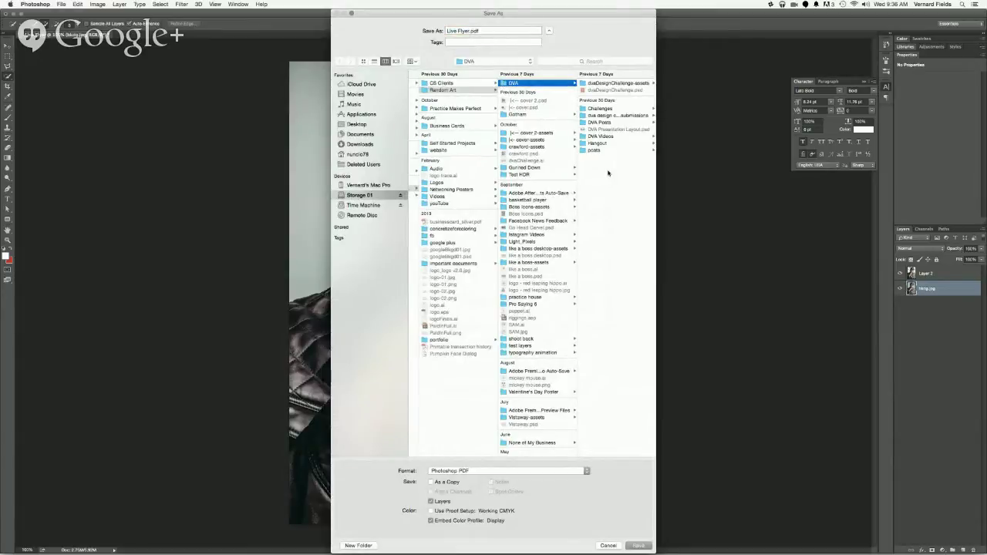
left_click(371, 547)
type("Tur")
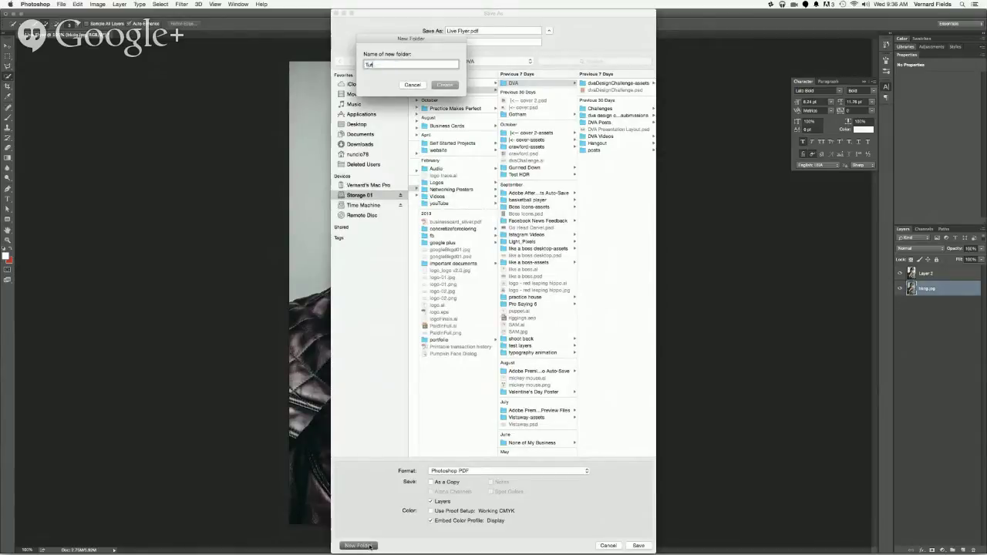
type("orials")
key("Return")
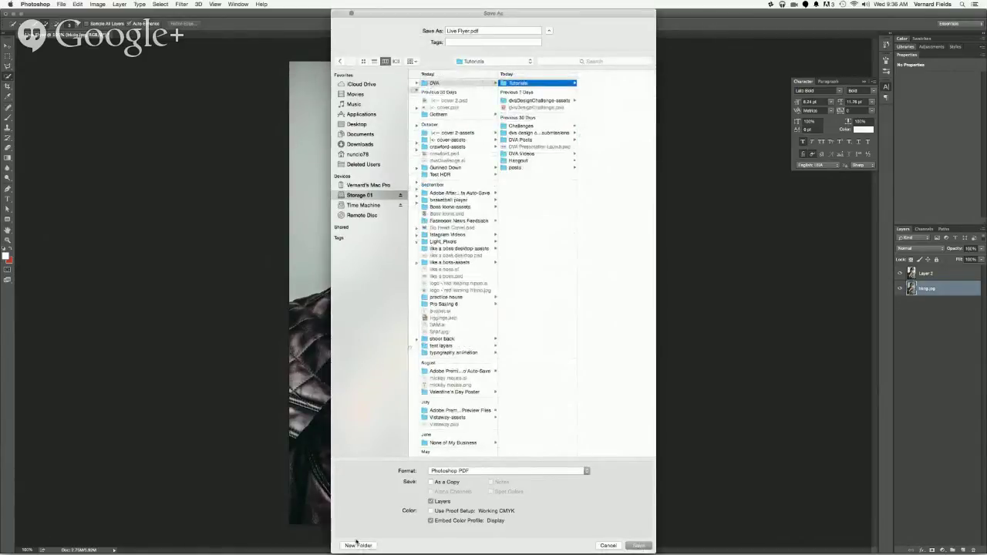
- Create a subfolder named Live Flyer inside the Tutorials folder
left_click(357, 546)
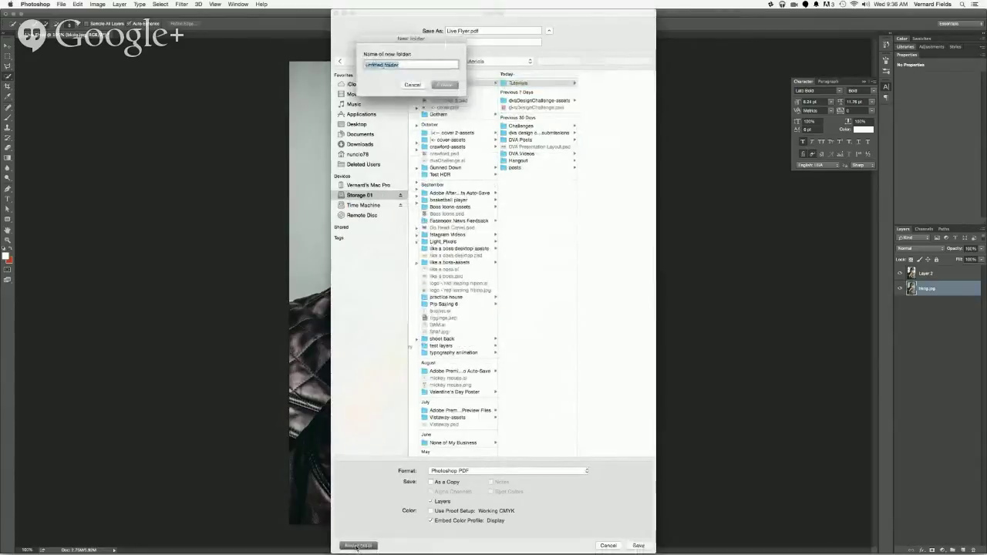
type("Live Flyer")
key("BackSpace")
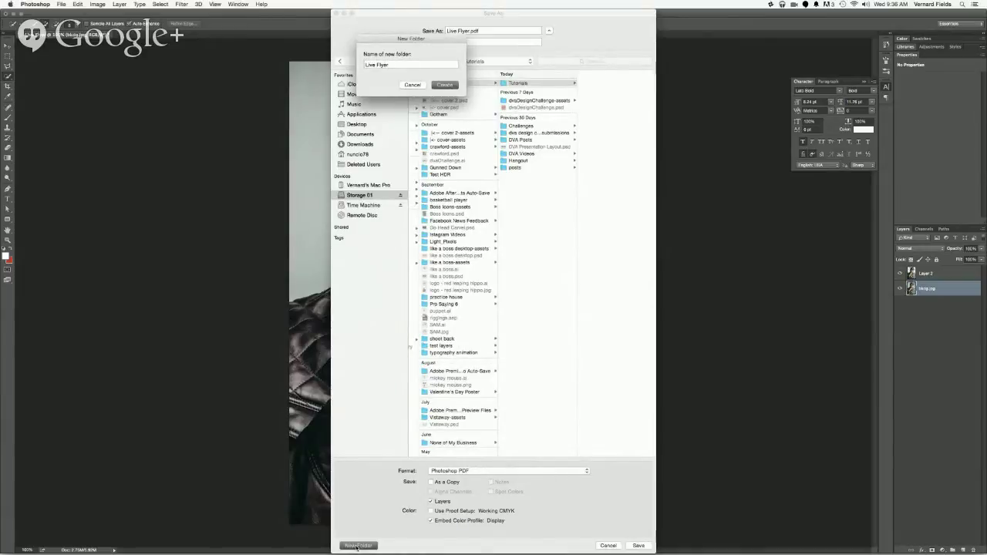
key("Return")
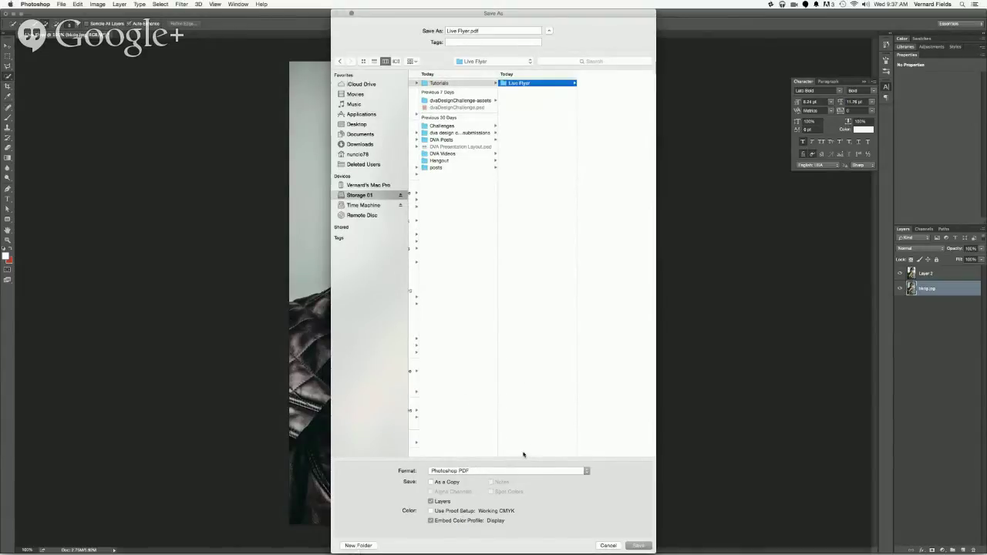
- Set the file format to Photoshop and save the document in the Live Flyer subfolder
left_click(522, 471)
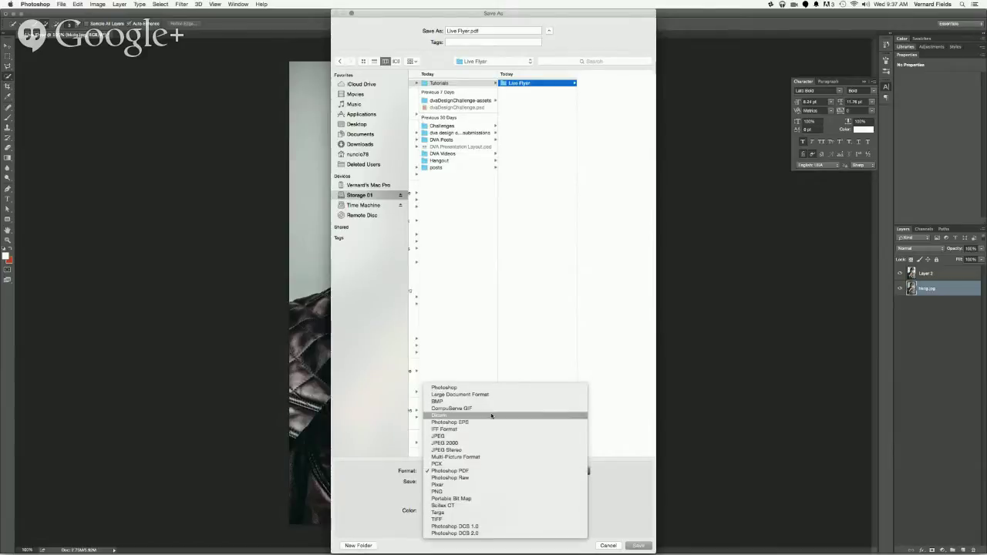
left_click(470, 388)
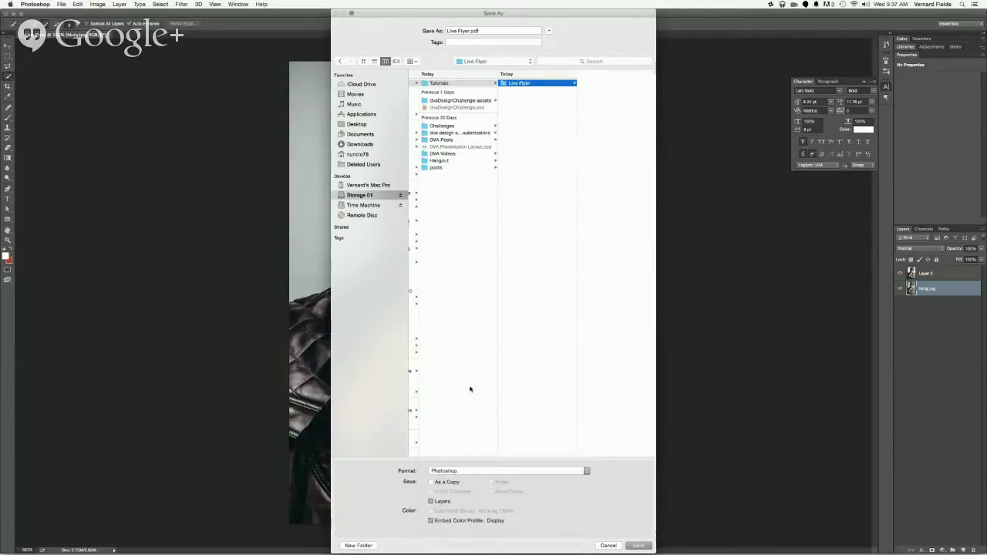
left_click(638, 545)
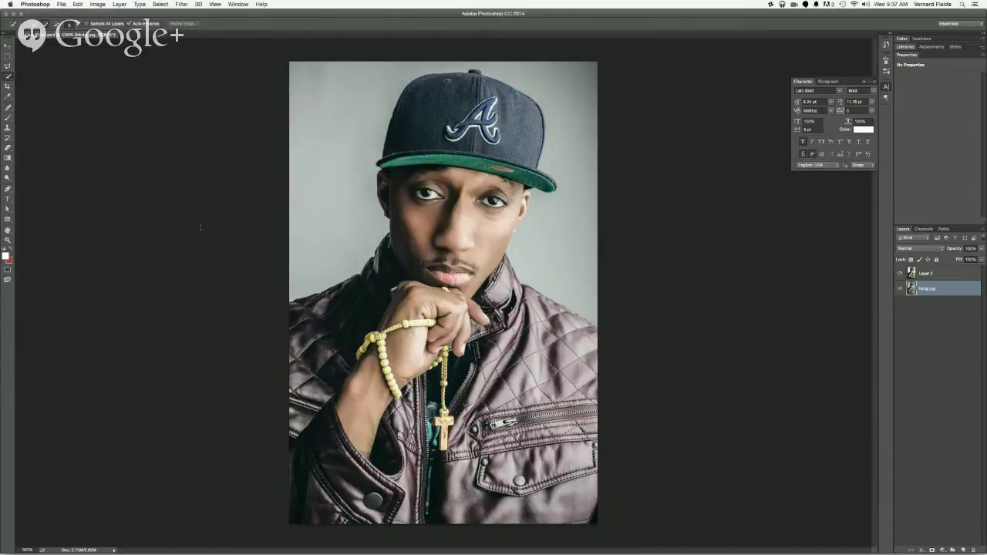
- Enable automatic generation of image assets for the flyer document
left_click(61, 3)
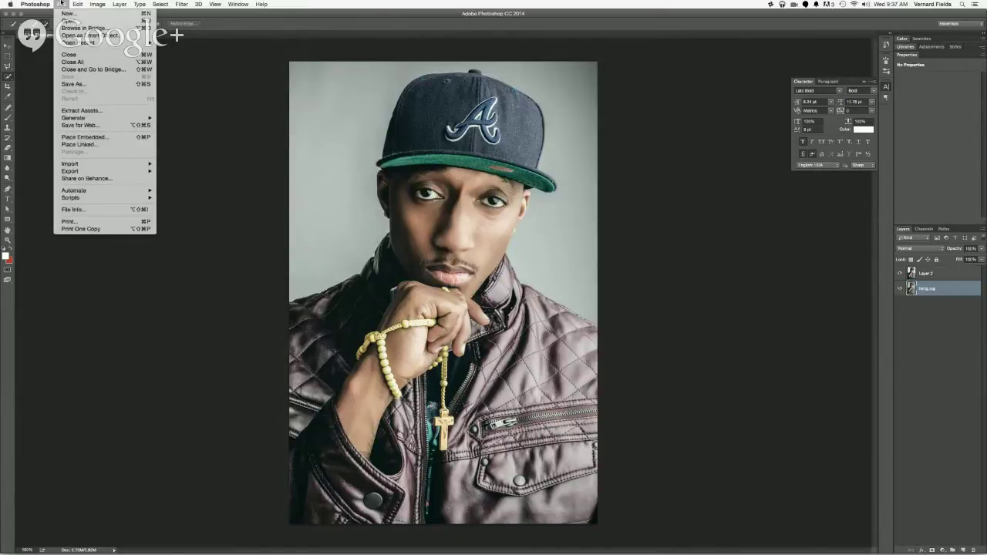
mouse_move(85, 121)
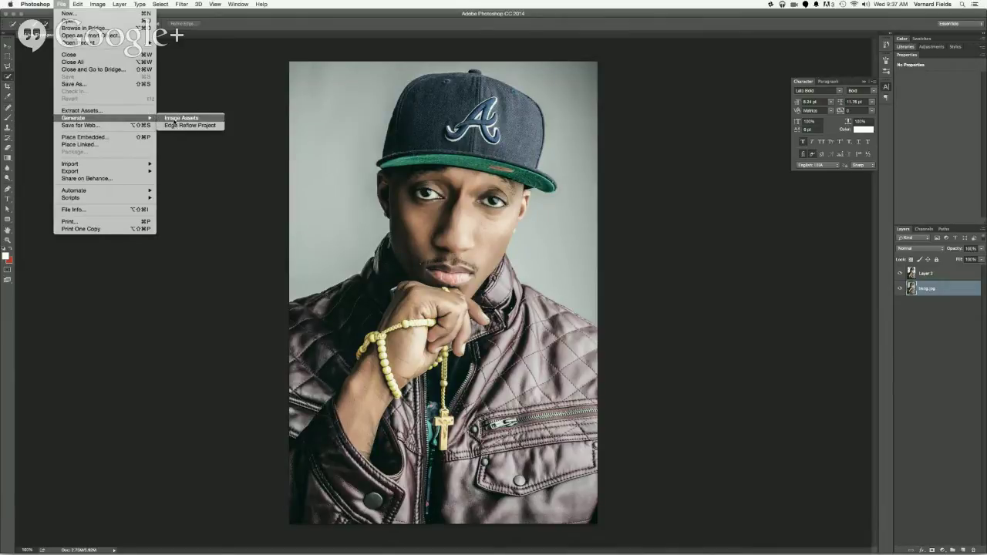
left_click(173, 120)
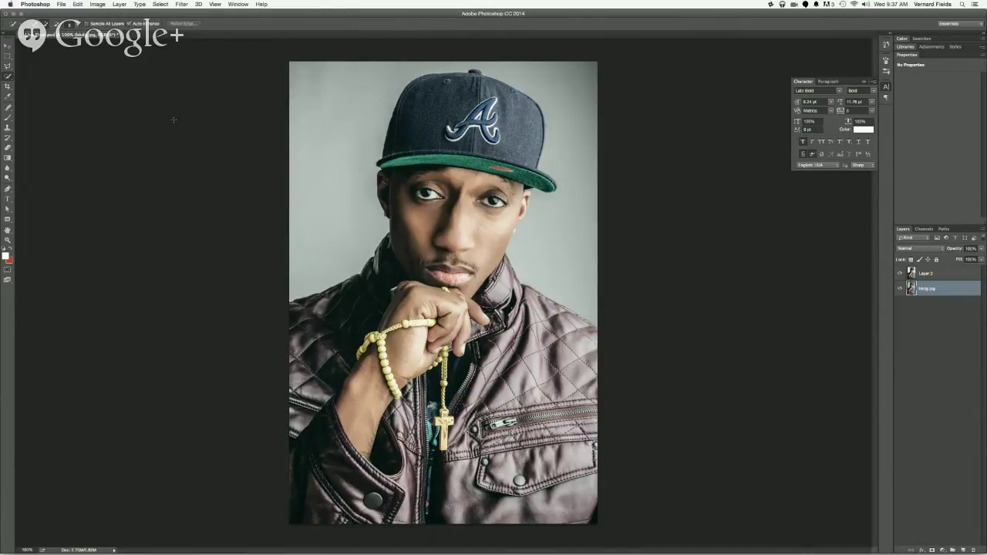
- Switch to Finder, open the Storage 01 drive and look through the Current Clients and 001 Photos folders
key("F11")
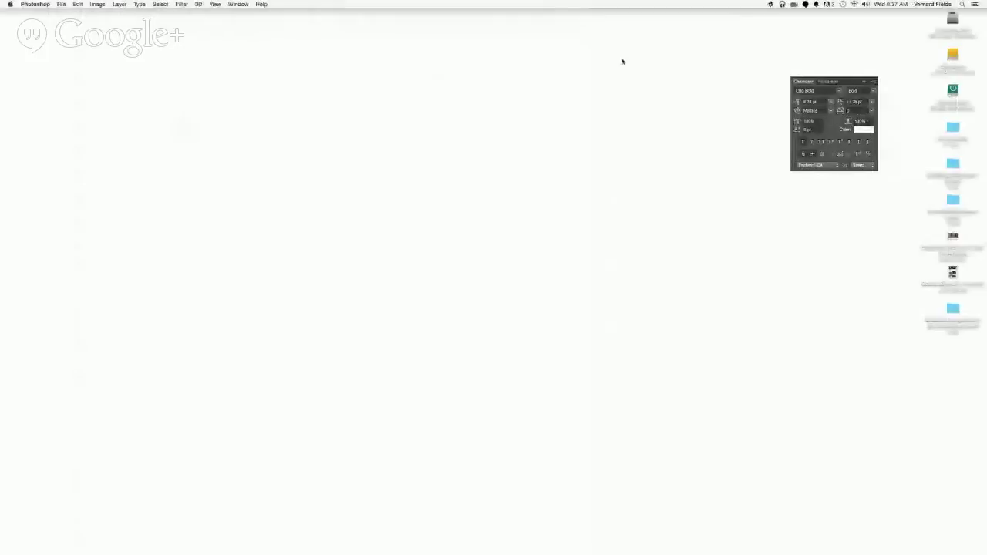
double_click(953, 54)
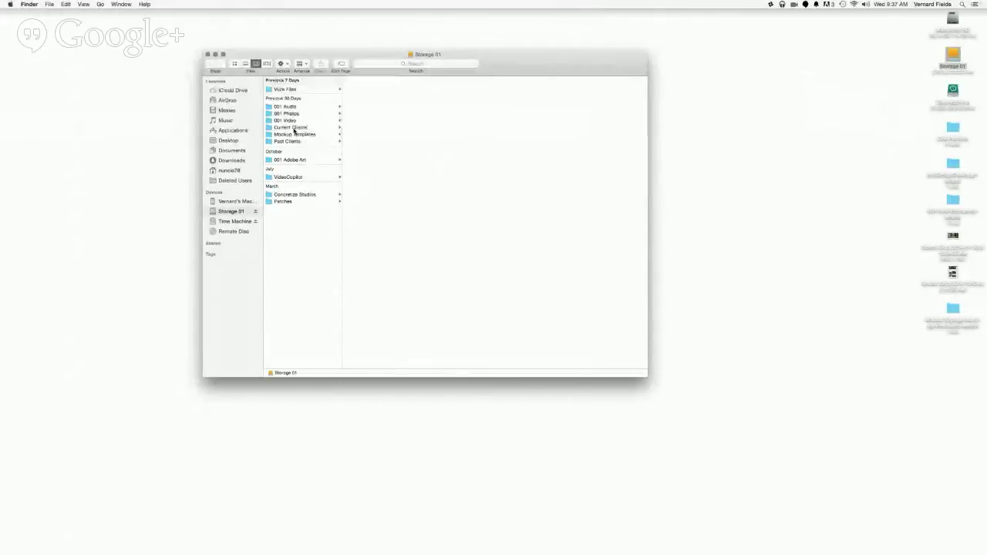
left_click(294, 129)
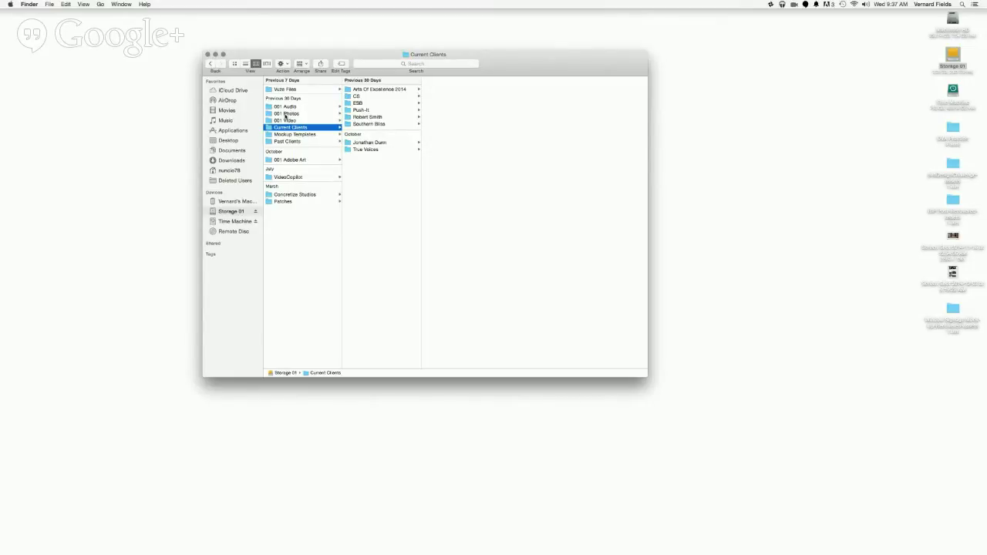
left_click(285, 114)
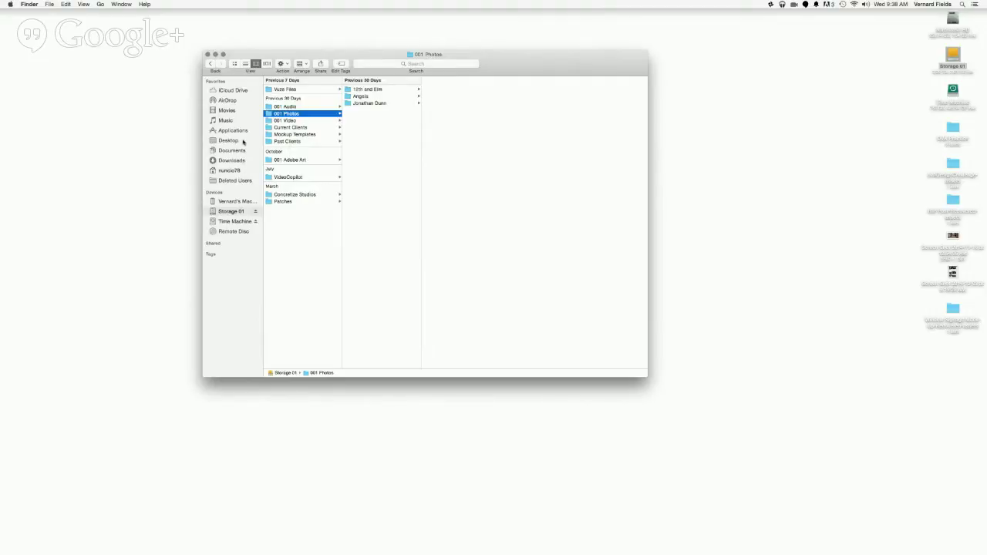
- Search Finder for "live f", open the Live Flyer folder and view the Live Flyer.psd file
left_click(416, 63)
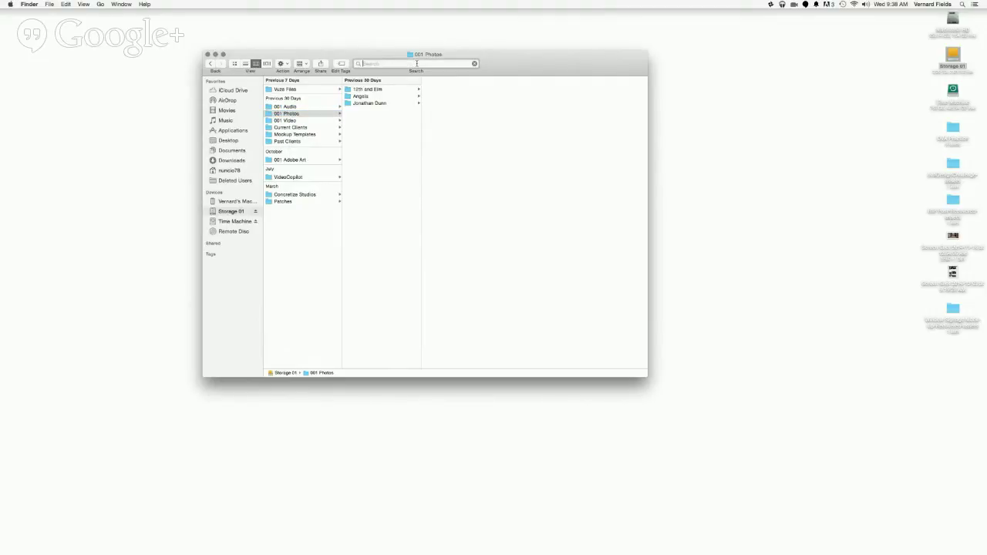
type("live f")
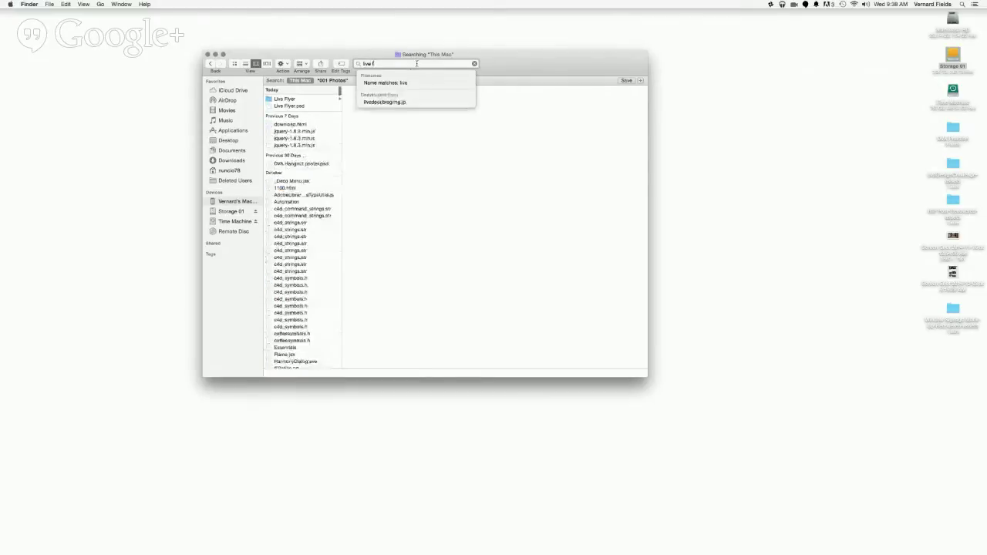
left_click(290, 100)
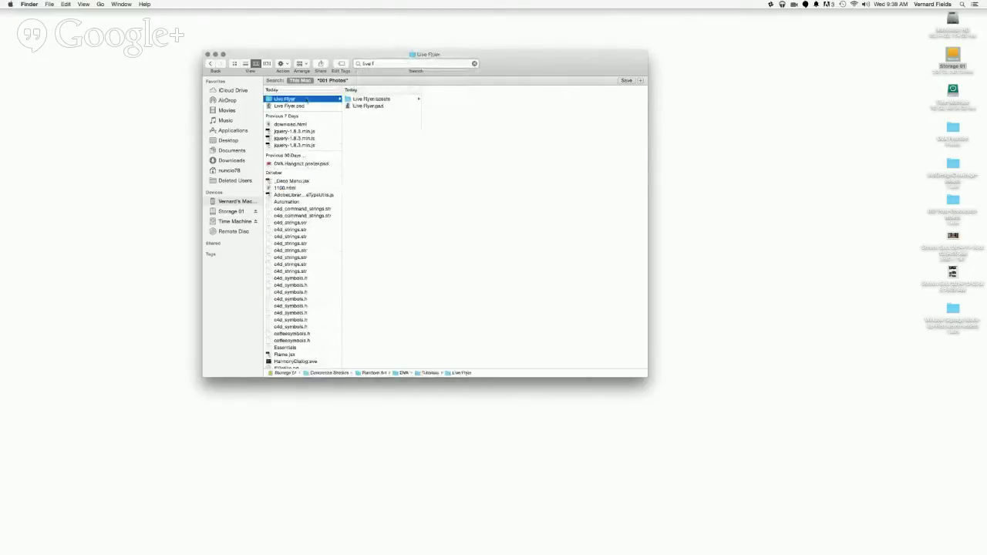
left_click(366, 107)
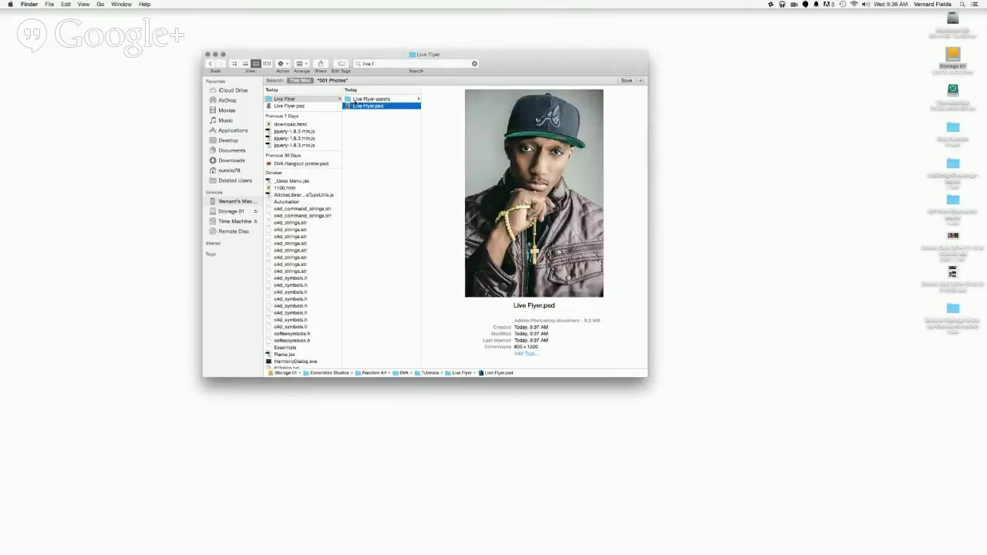
- Open the Live Flyer-assets folder and preview the generated bkdg.jpg at large size
left_click(357, 100)
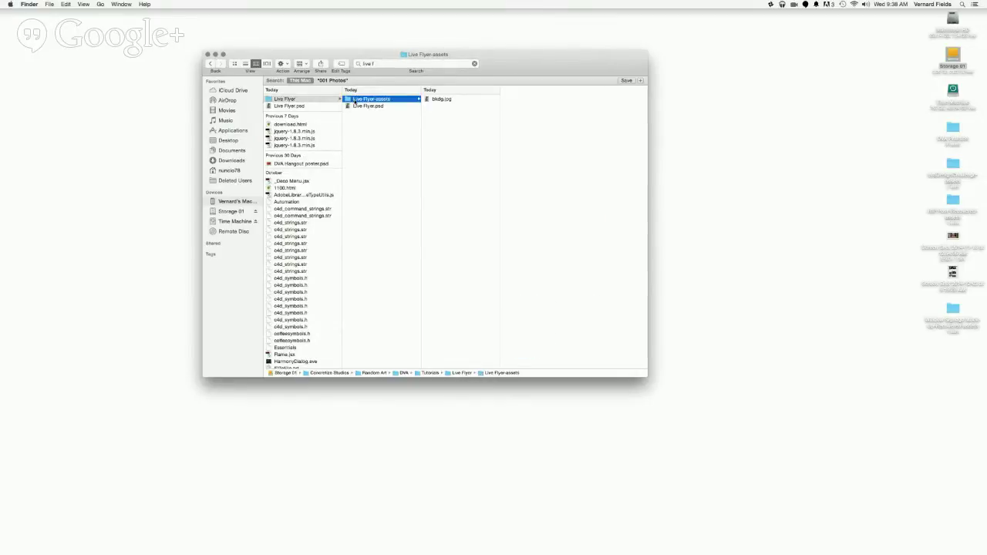
left_click(432, 99)
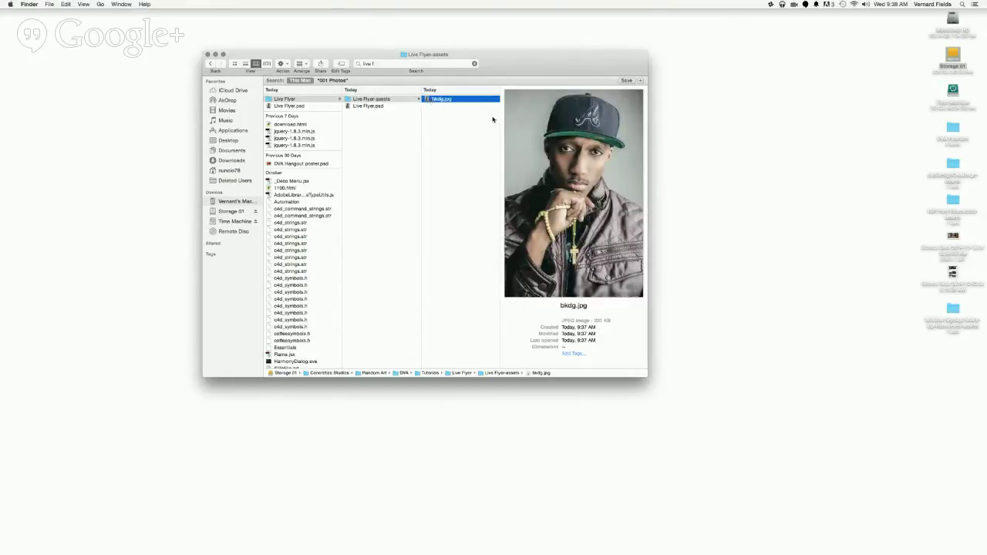
key("space")
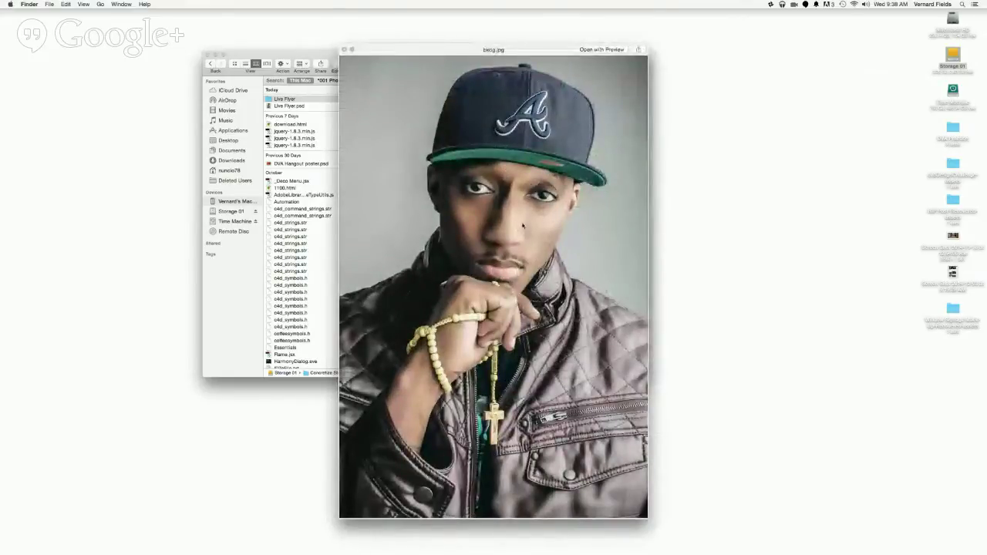
key("space")
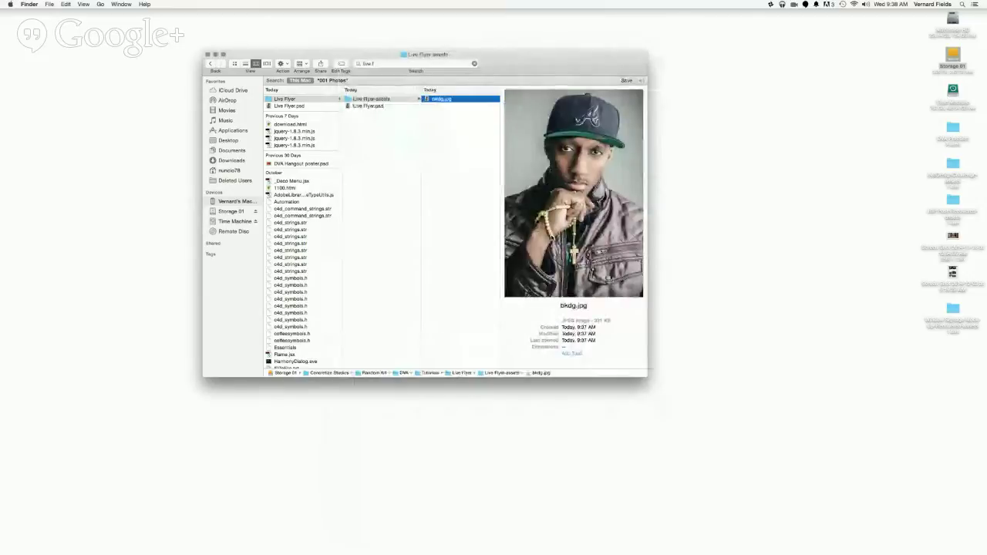
- Switch back to Photoshop and rename the top cut-out layer as lecraeBkgd.png
key("super+Tab")
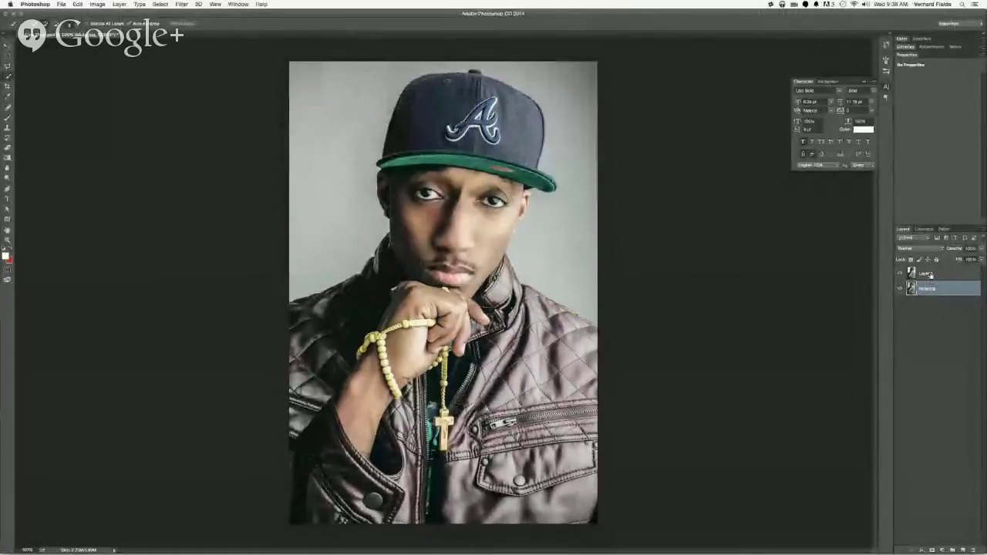
left_click(931, 275)
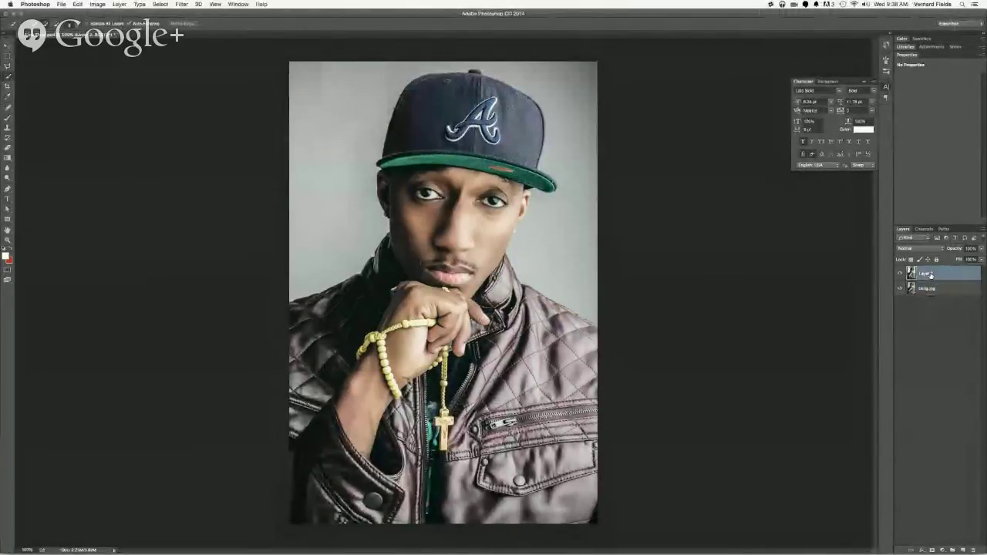
double_click(930, 274)
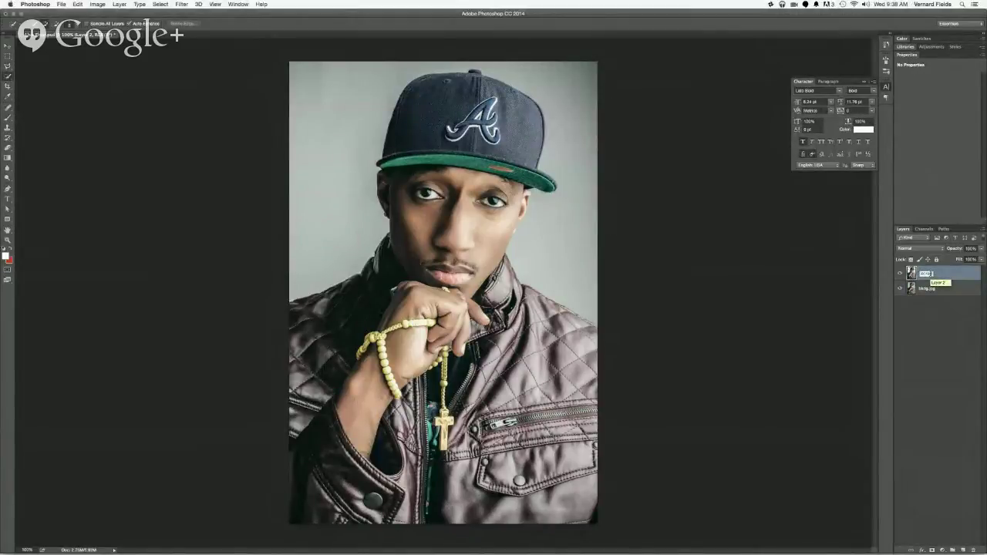
type("er")
key("BackSpace")
key("BackSpace")
type("E")
type("ed")
type("png")
key("Return")
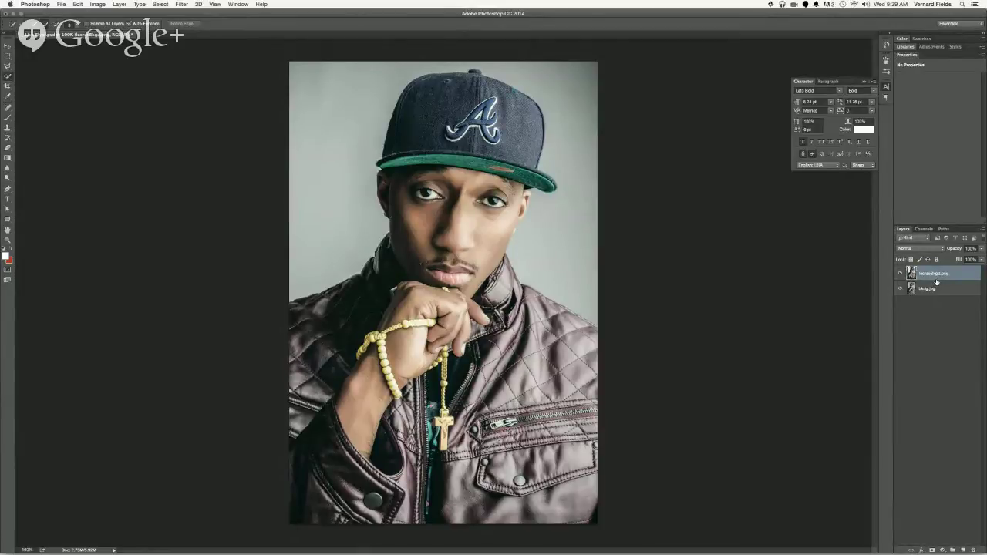
- Switch to Finder and preview the generated lecraeBkgd.png at large size
key("super+Tab")
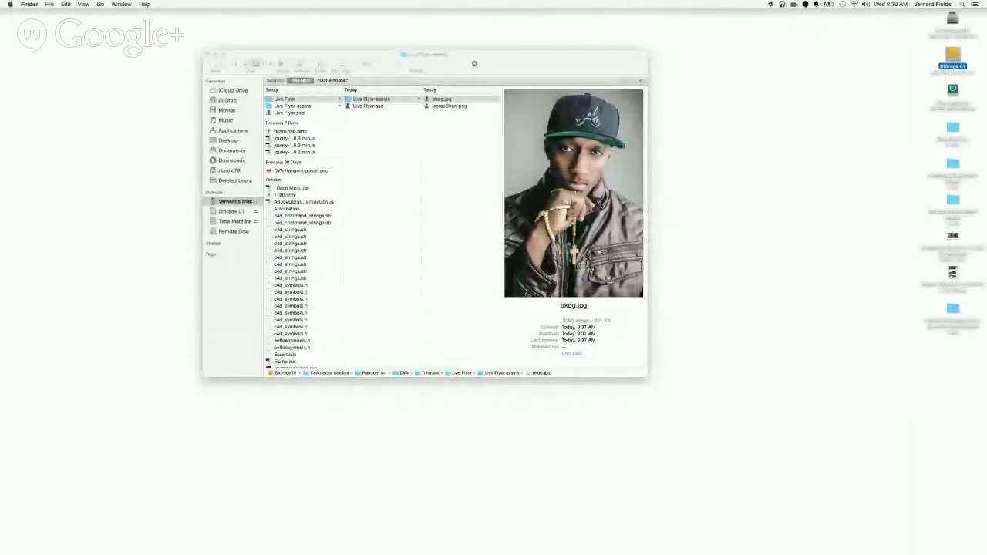
left_click(434, 106)
key("space")
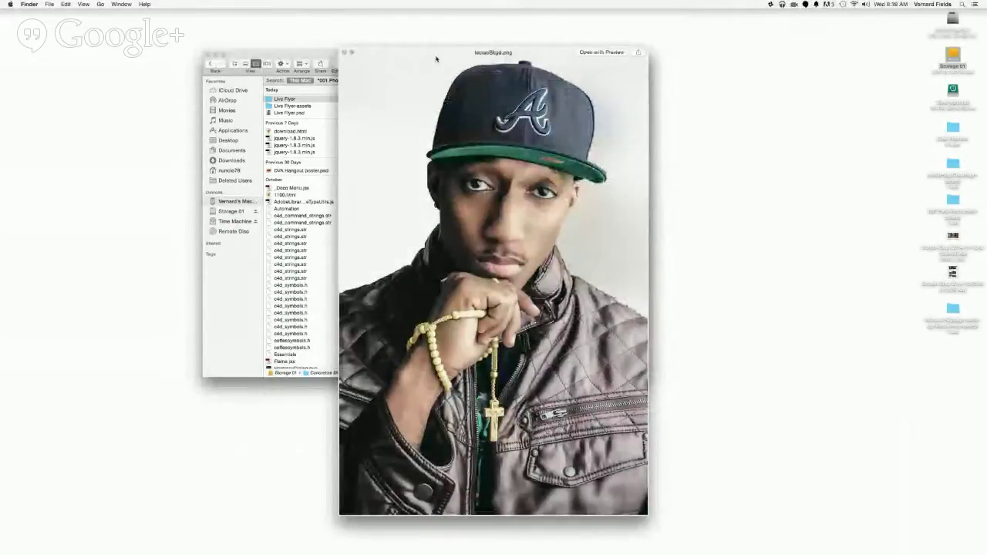
mouse_move(436, 55)
left_mouse_down()
mouse_move(621, 77)
mouse_move(586, 51)
mouse_move(620, 92)
mouse_move(525, 76)
mouse_move(335, 74)
mouse_move(452, 53)
mouse_move(430, 40)
left_mouse_up()
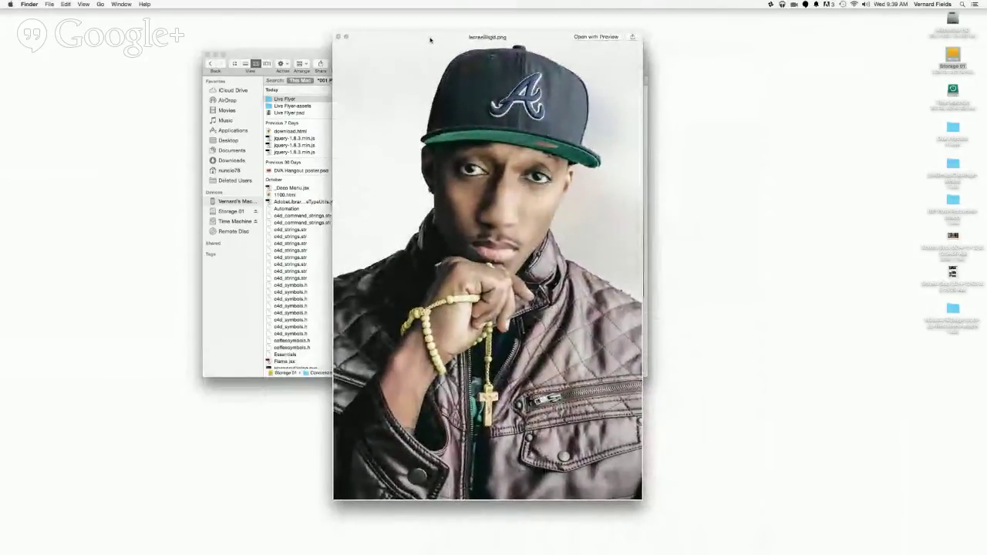
key("space")
- Return to Photoshop and add the text "DOPE" at 36 pt, directly above the bkdg.jpg layer
key("super+Tab")
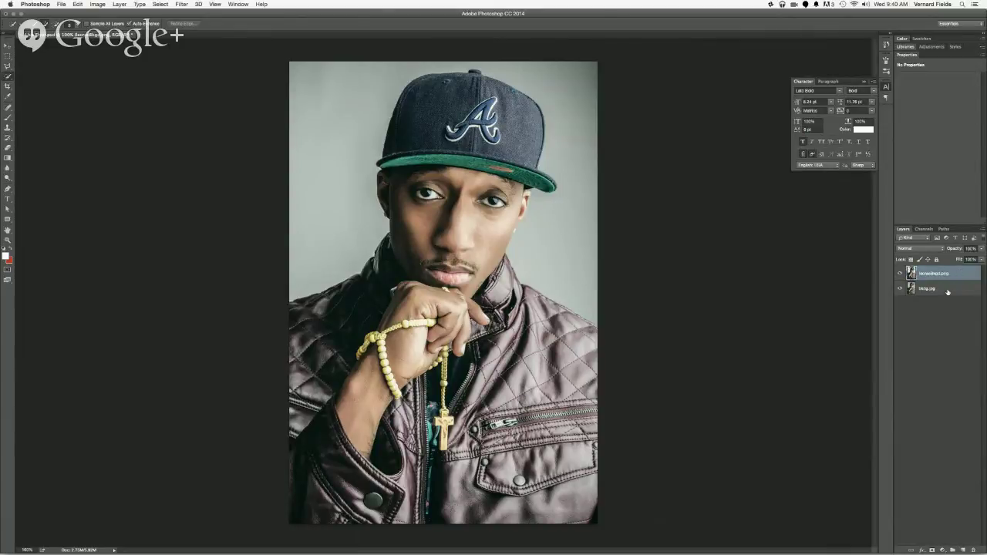
left_click(947, 290)
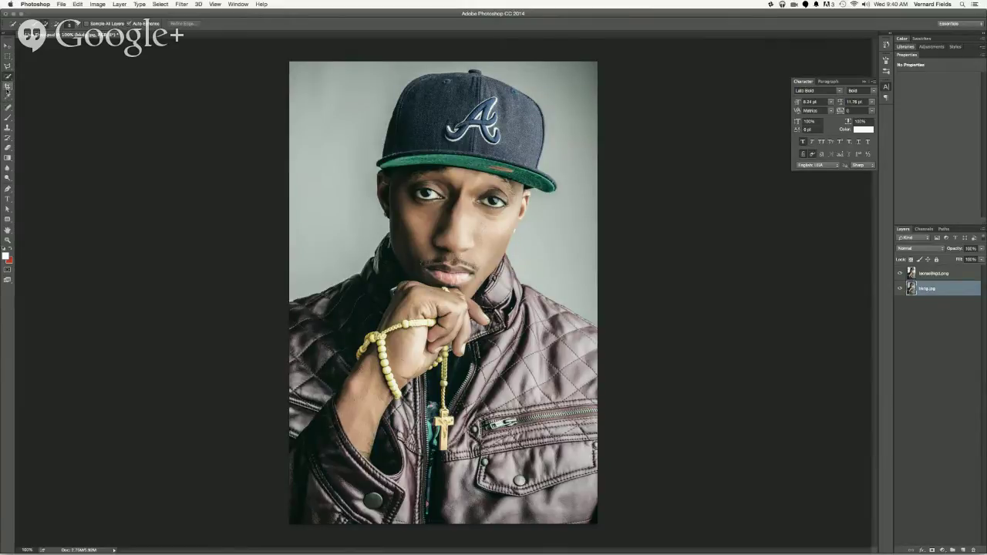
key("t")
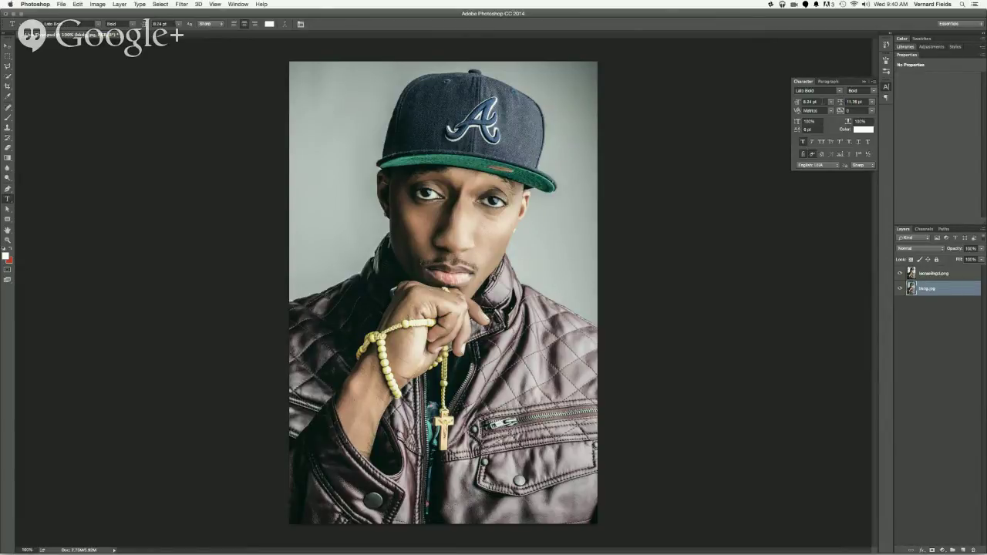
left_click(830, 102)
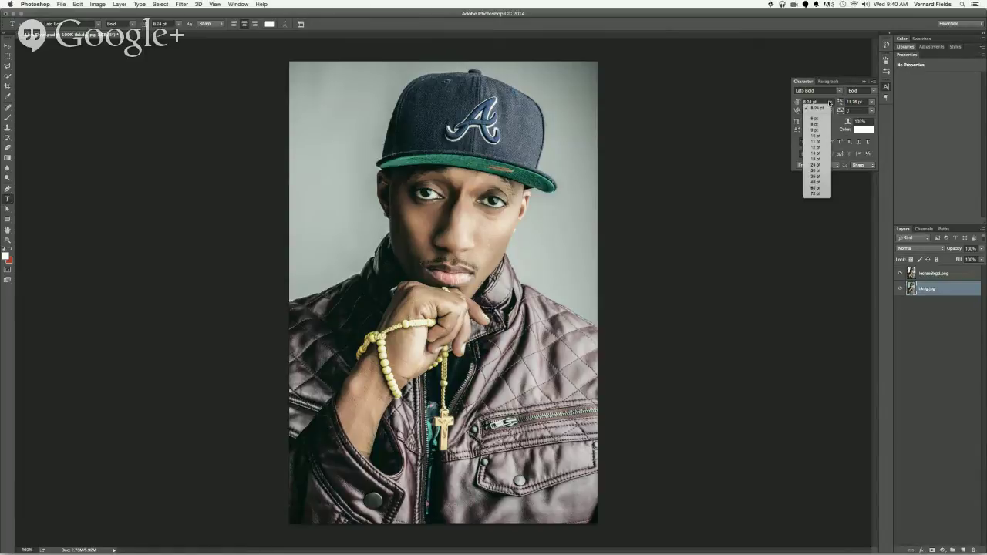
left_click(825, 177)
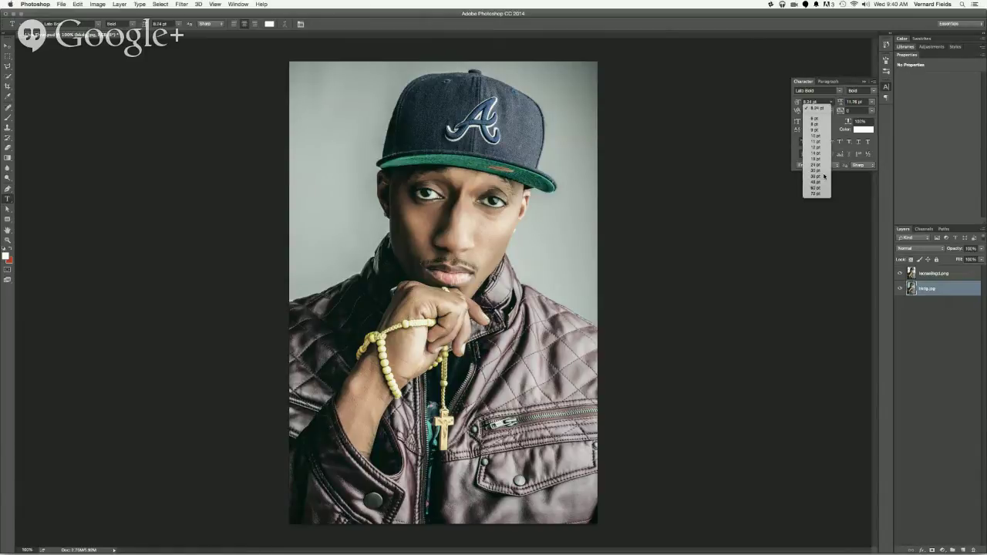
left_click(317, 118)
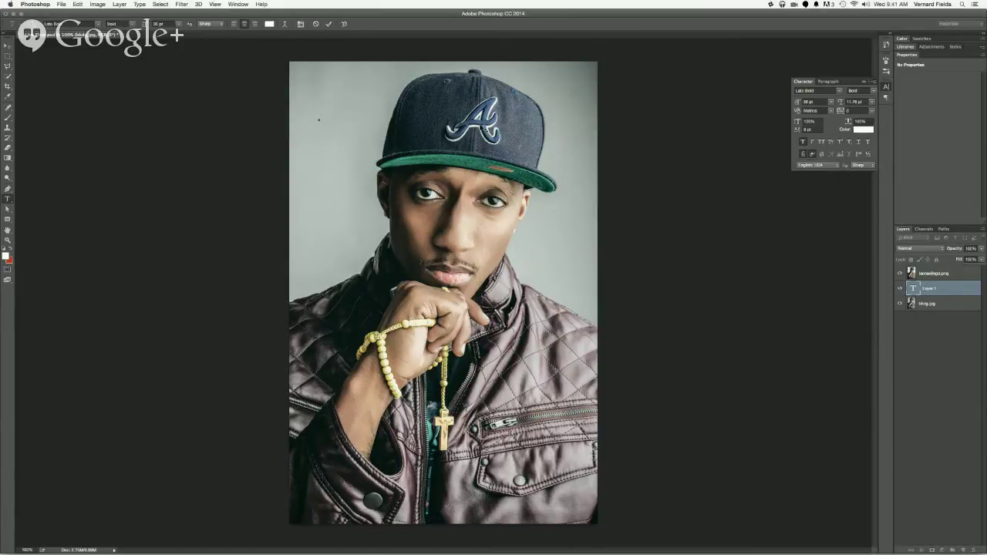
type("DOPE")
key("ctrl+Return")
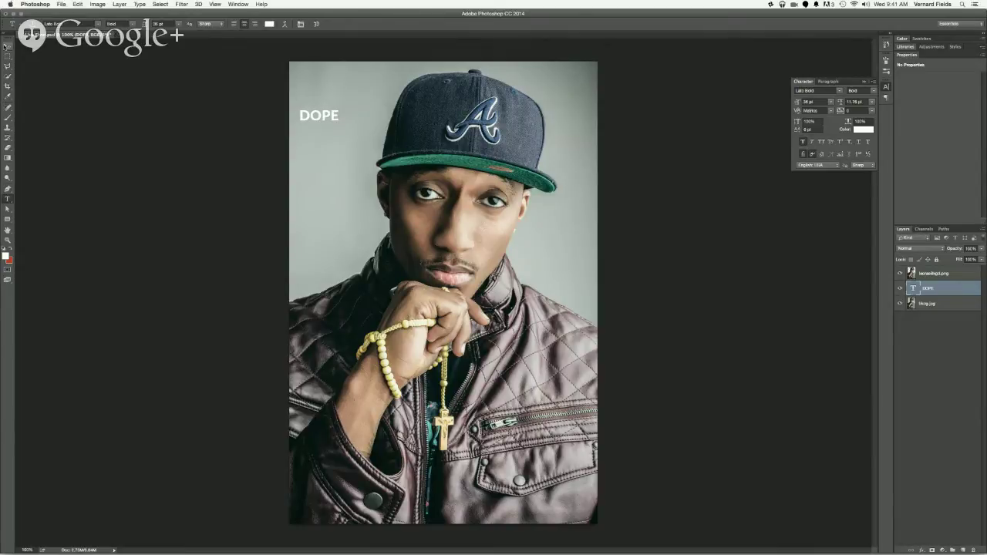
- Scale the DOPE text to about 748% so it spans the photo's width, and move it up to the photo's upper edge
left_click(8, 46)
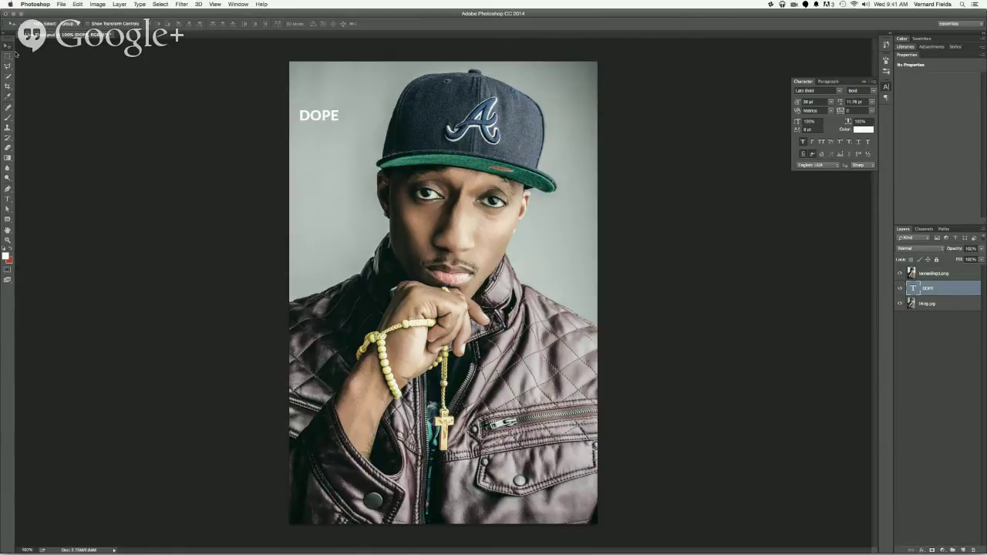
key("ctrl+t")
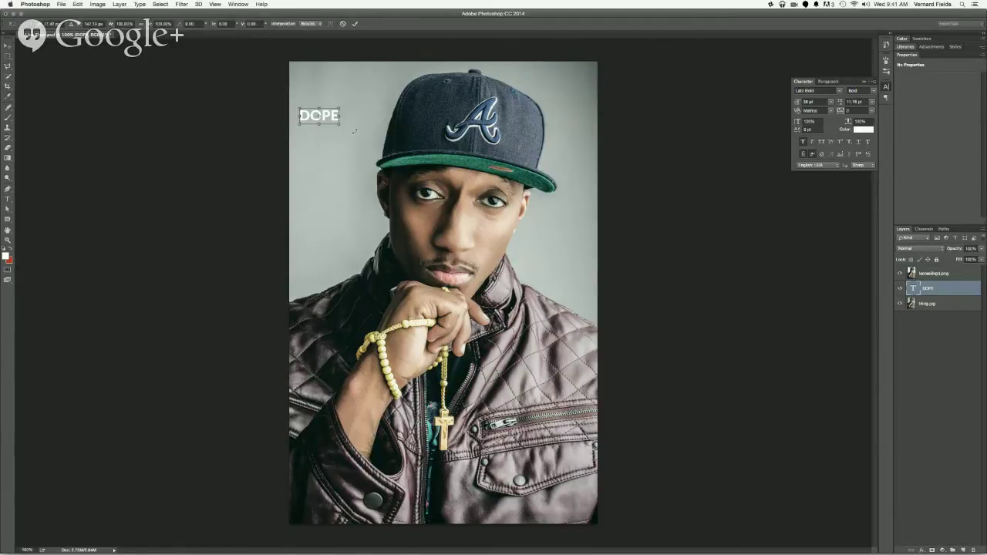
left_click_drag(337, 122, 587, 250)
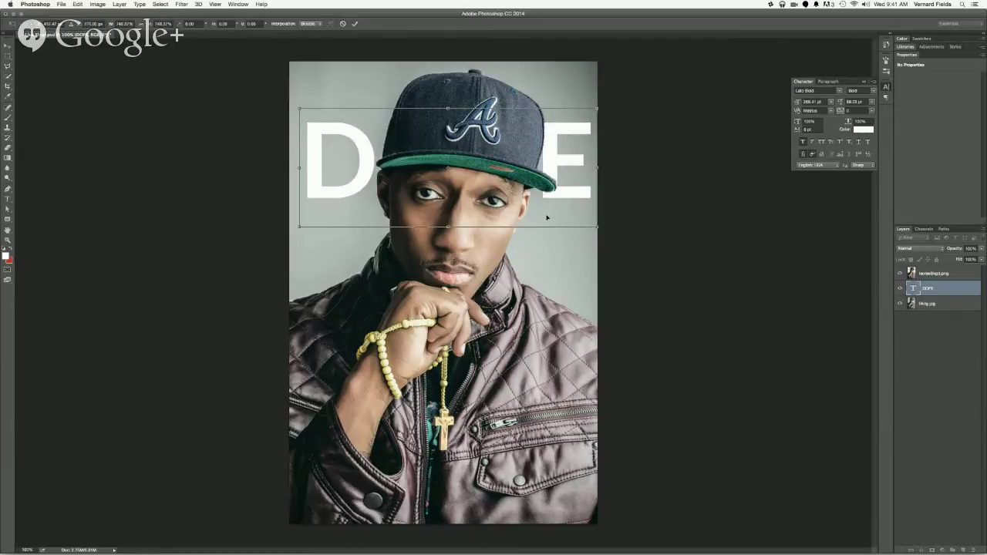
key("Return")
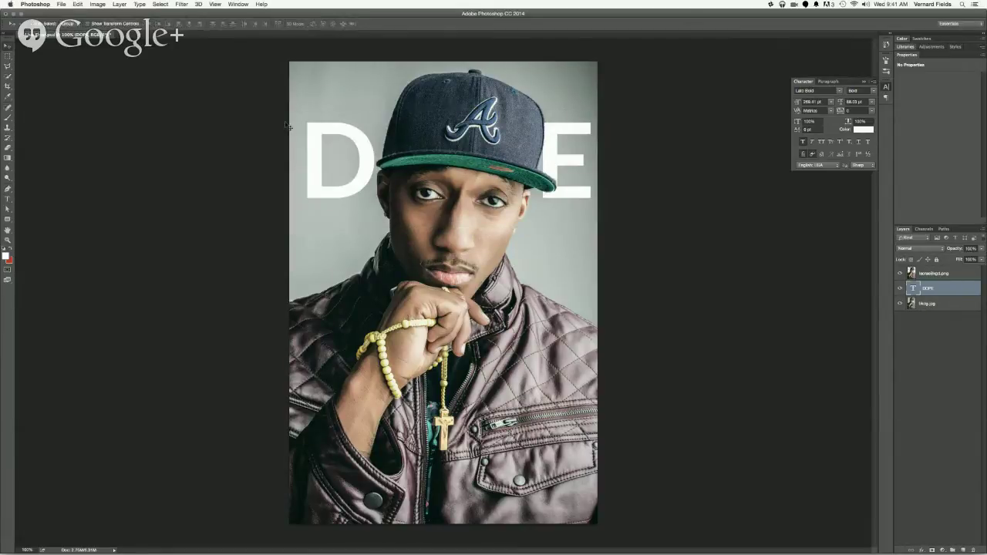
left_click_drag(363, 158, 360, 98)
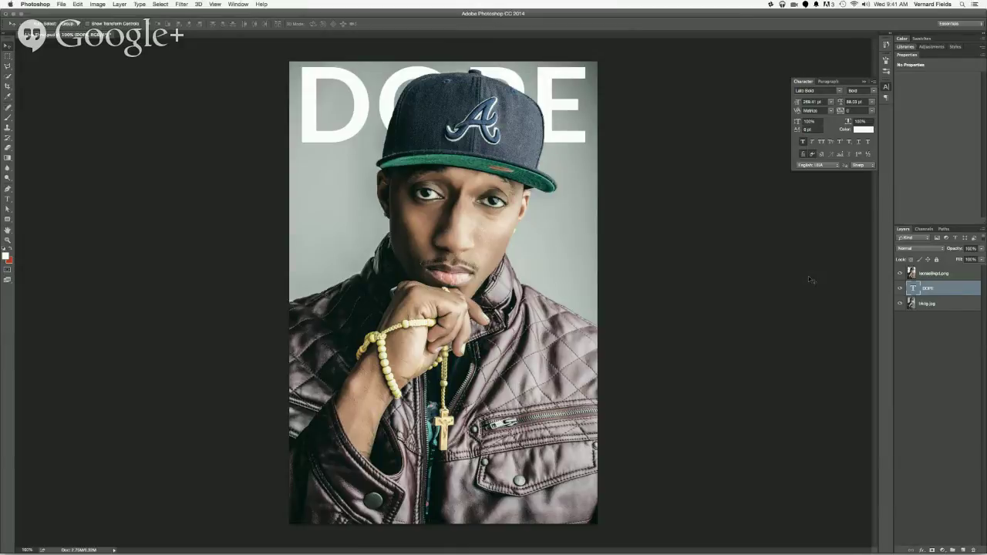
- Extend the canvas upward with the Crop tool, adding an empty strip above the photo
left_click(948, 303)
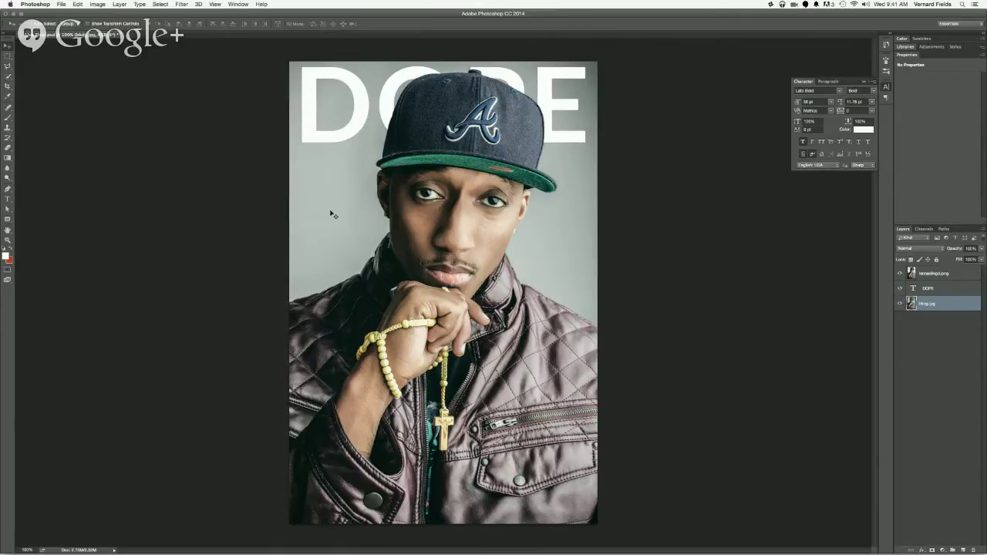
left_click(8, 86)
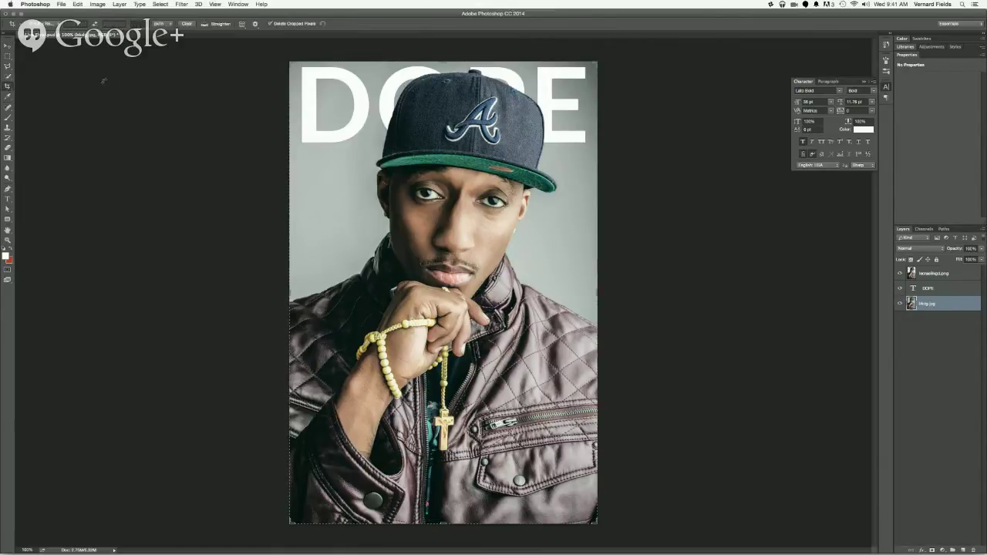
left_click_drag(440, 63, 442, 44)
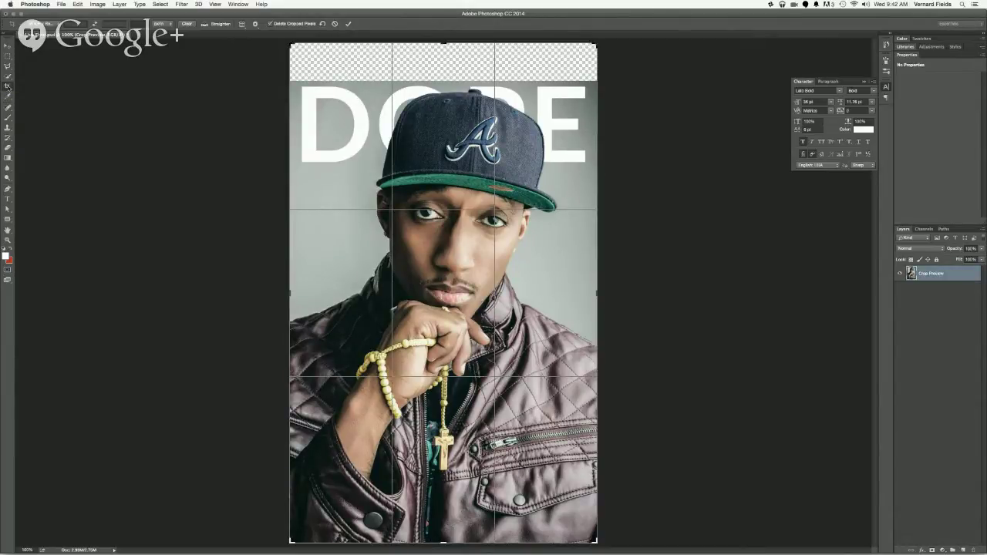
key("Return")
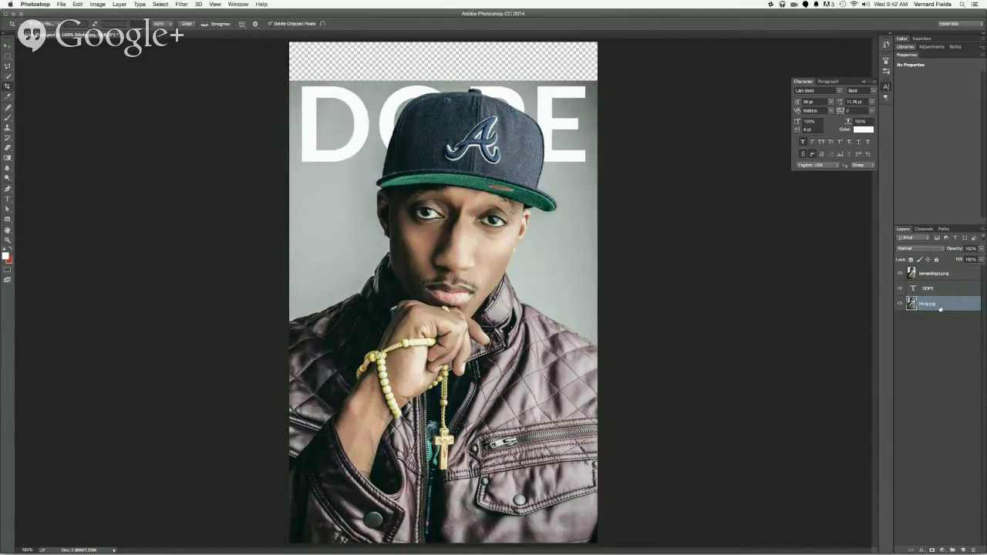
- Hide the DOPE text and copy a thin full-width strip from the upper edge of bkdg.jpg to a new layer
left_click(900, 288)
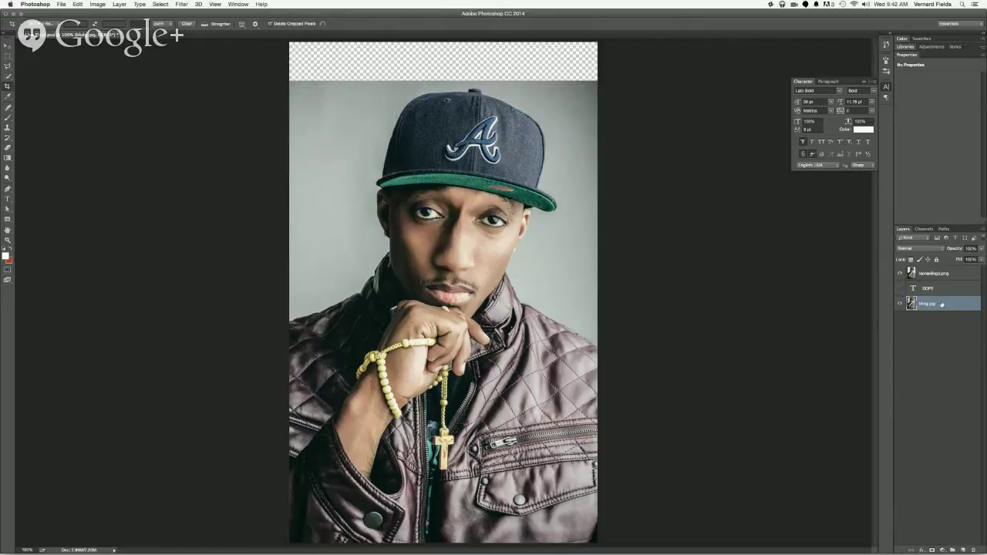
left_click(8, 55)
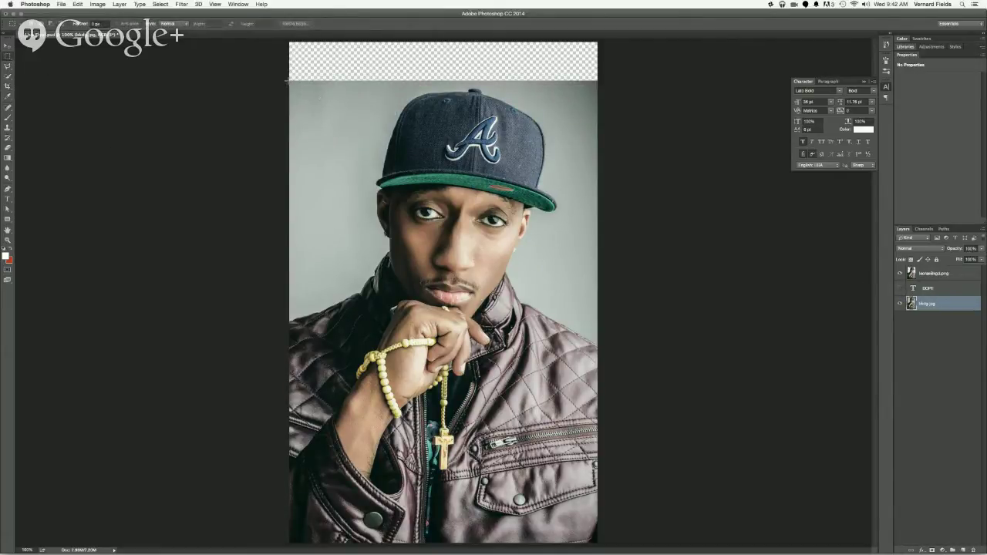
left_click_drag(288, 79, 614, 87)
key("ctrl+j")
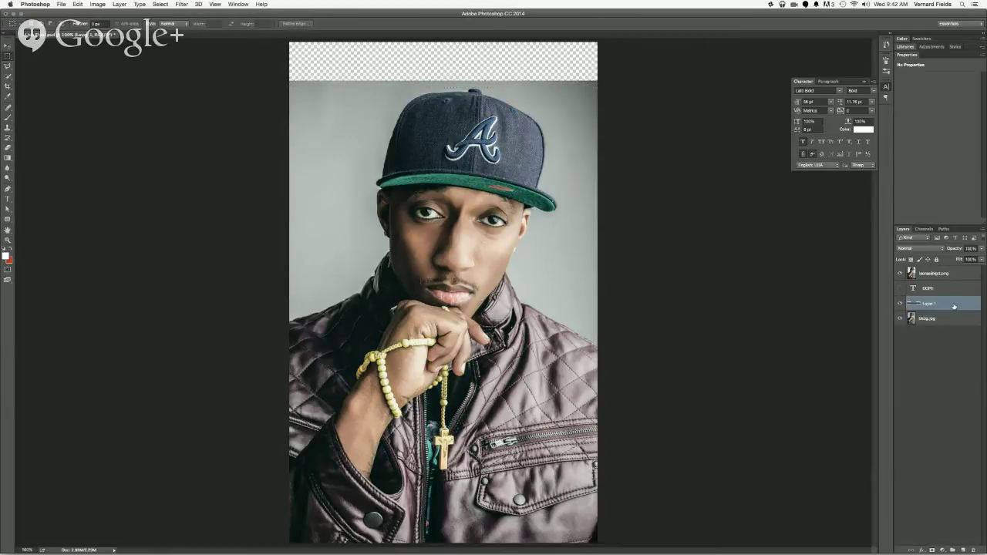
- Stretch the copied strip up to fill the empty canvas area and slightly down over the photo's background
key("ctrl+t")
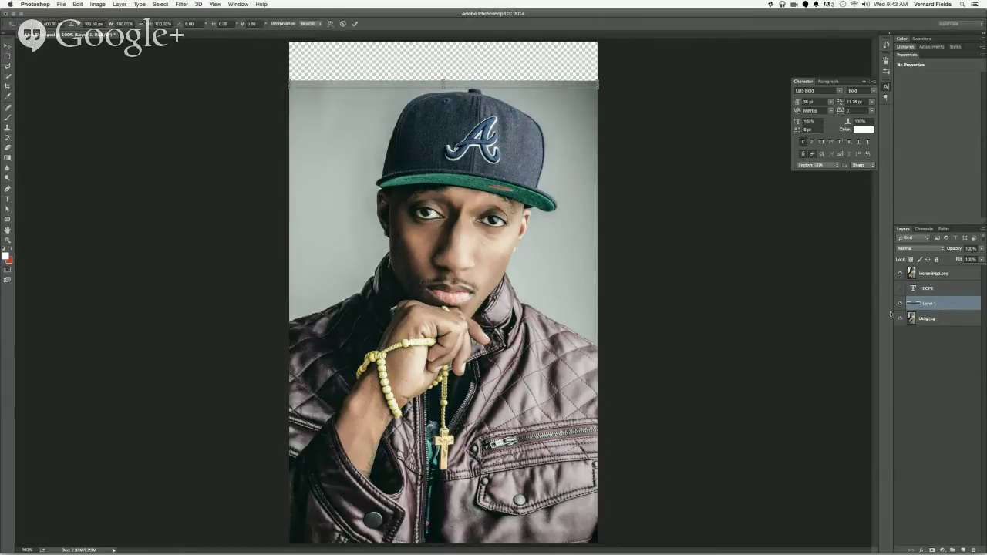
left_click_drag(441, 79, 440, 38)
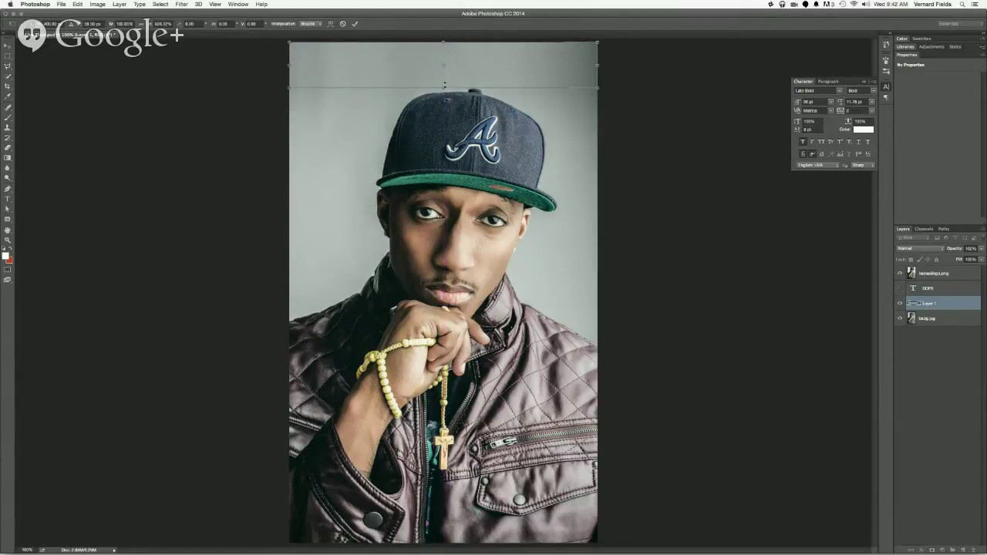
left_click_drag(444, 86, 445, 99)
key("Return")
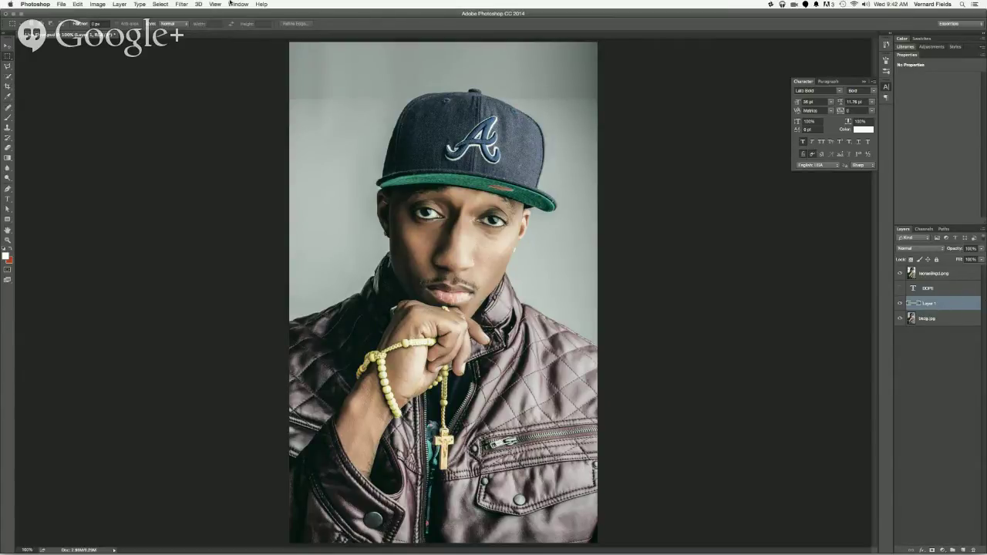
- Apply a Surface Blur to the stretched strip with a radius of 67 pixels and a lowered threshold
left_click(178, 4)
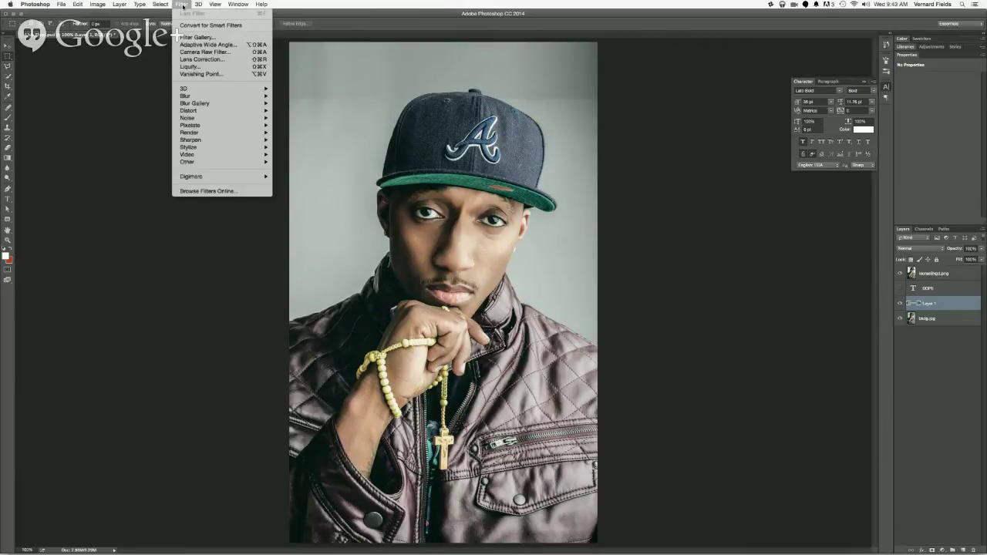
mouse_move(189, 96)
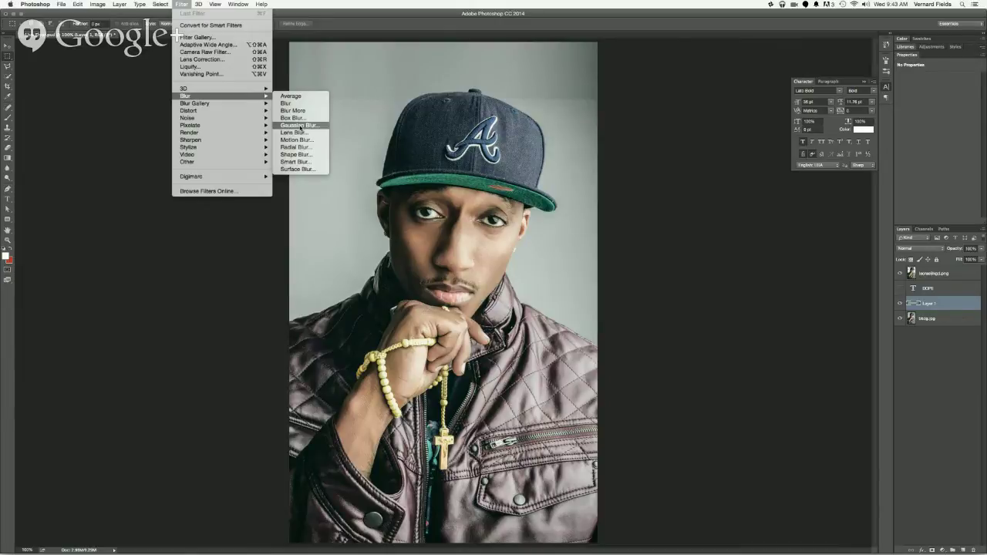
left_click(299, 169)
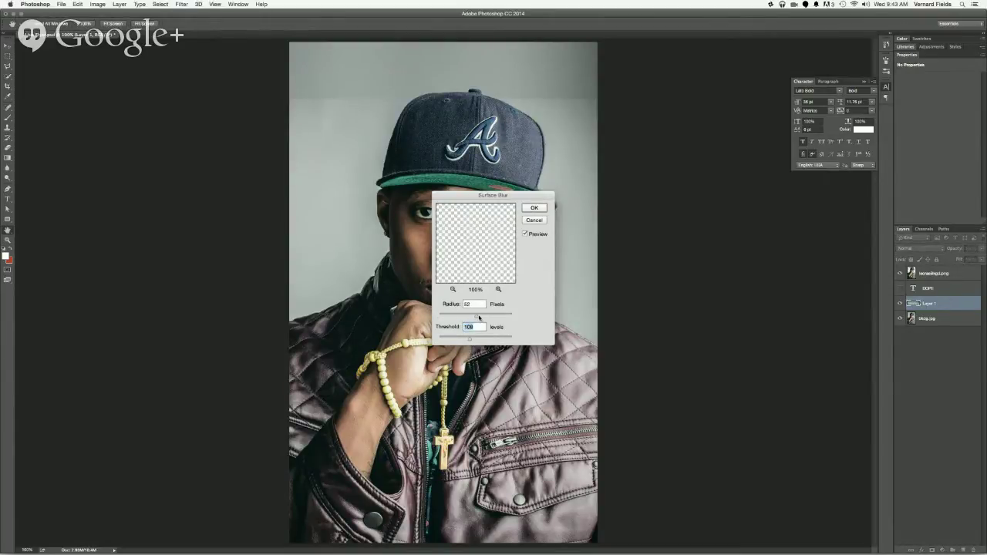
left_click_drag(479, 317, 488, 316)
left_click_drag(468, 339, 444, 340)
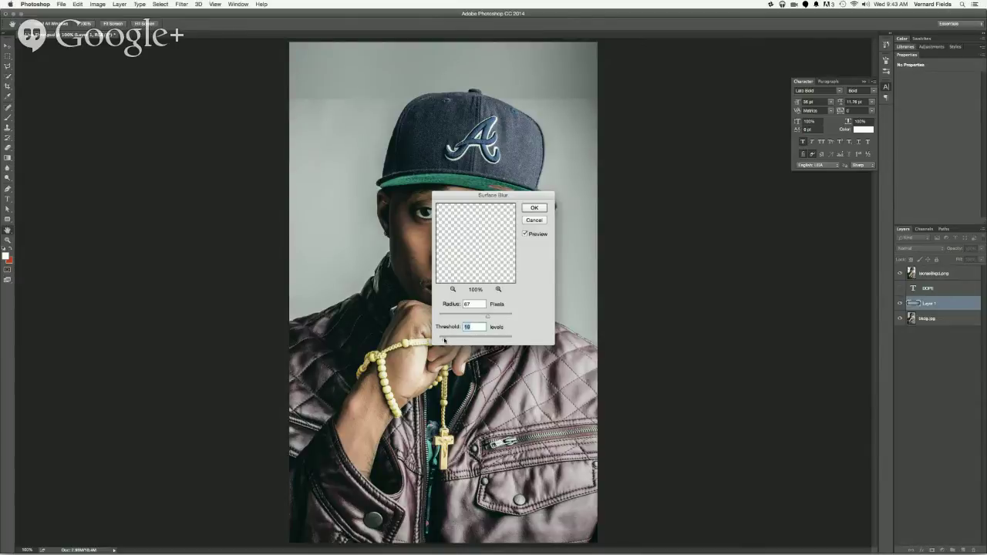
left_click(535, 208)
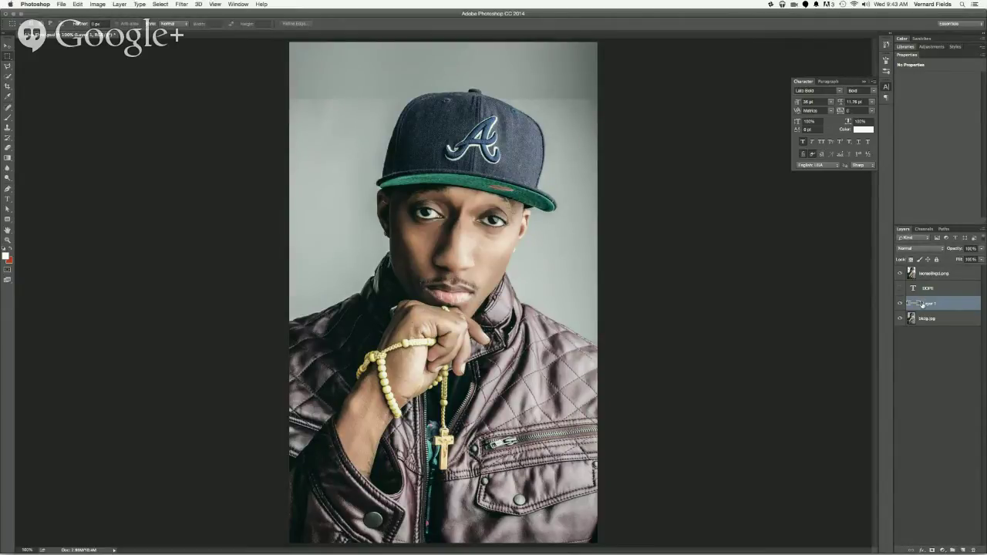
- Stretch the blurred strip on Layer 1 down behind the subject to about the height of his clasped hand
key("super+t")
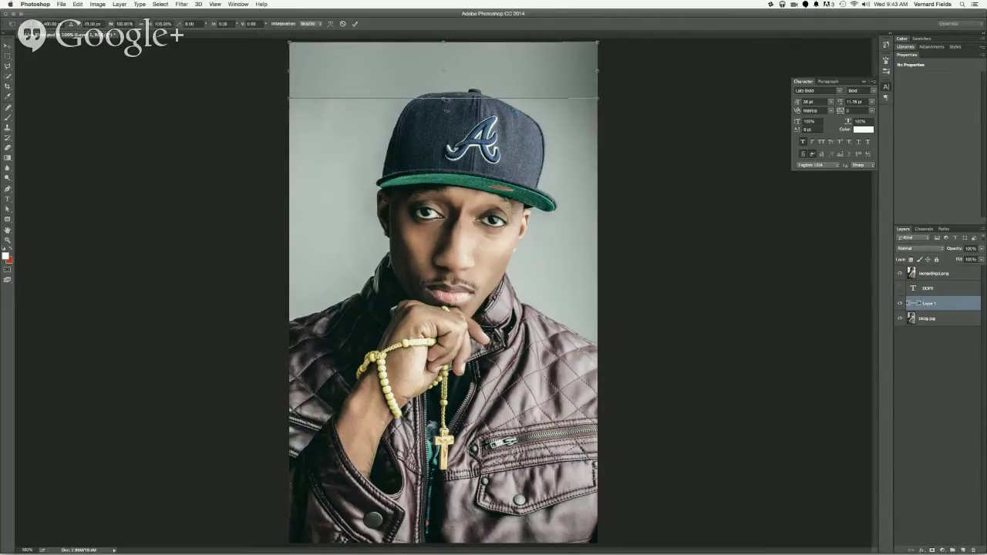
left_click_drag(443, 98, 523, 384)
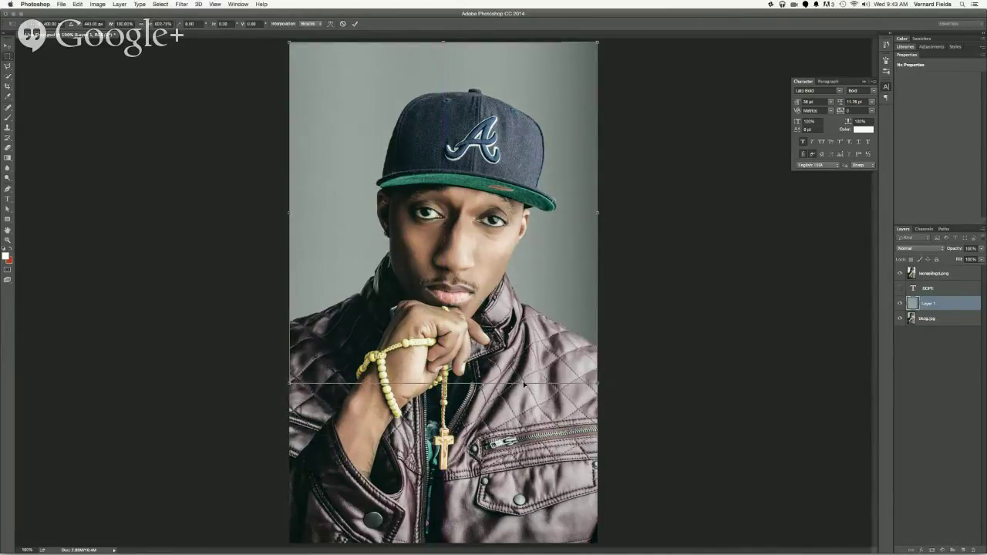
key("Return")
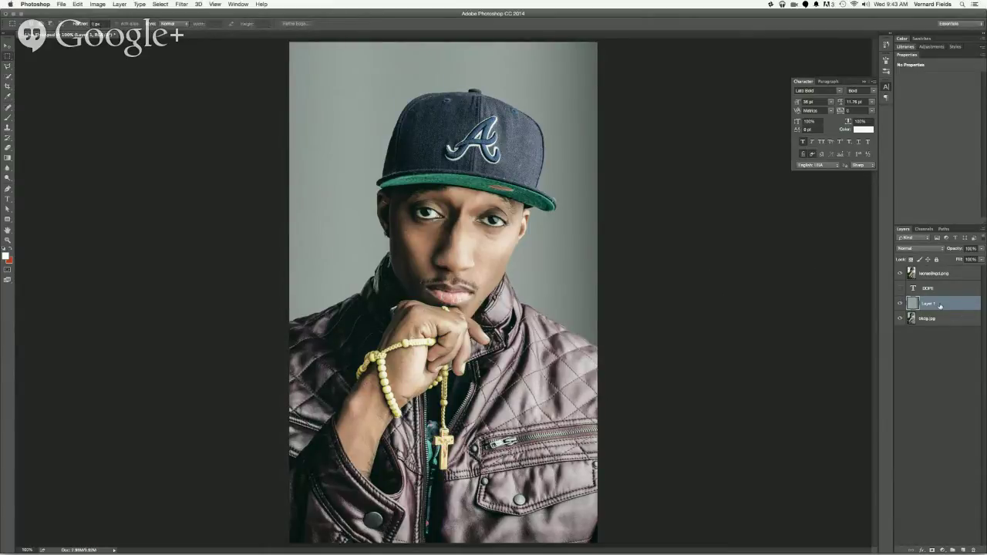
- Reapply the last-used Surface Blur to the stretched Layer 1 background
left_click(184, 4)
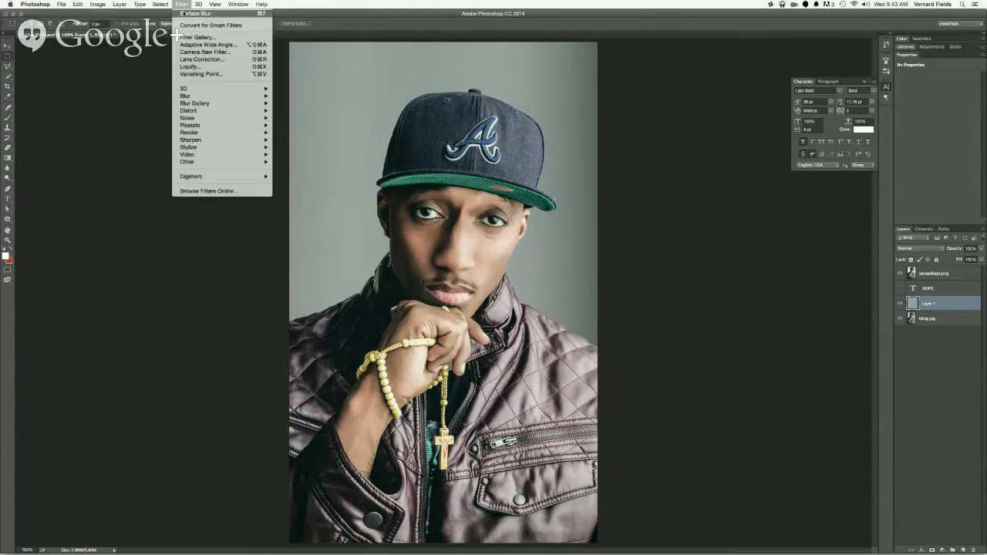
left_click(184, 13)
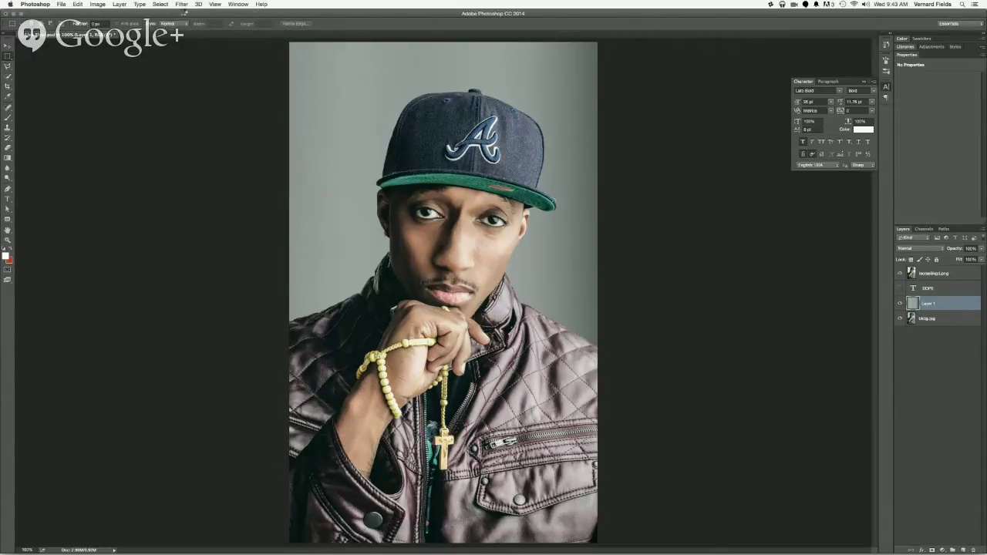
left_click(182, 6)
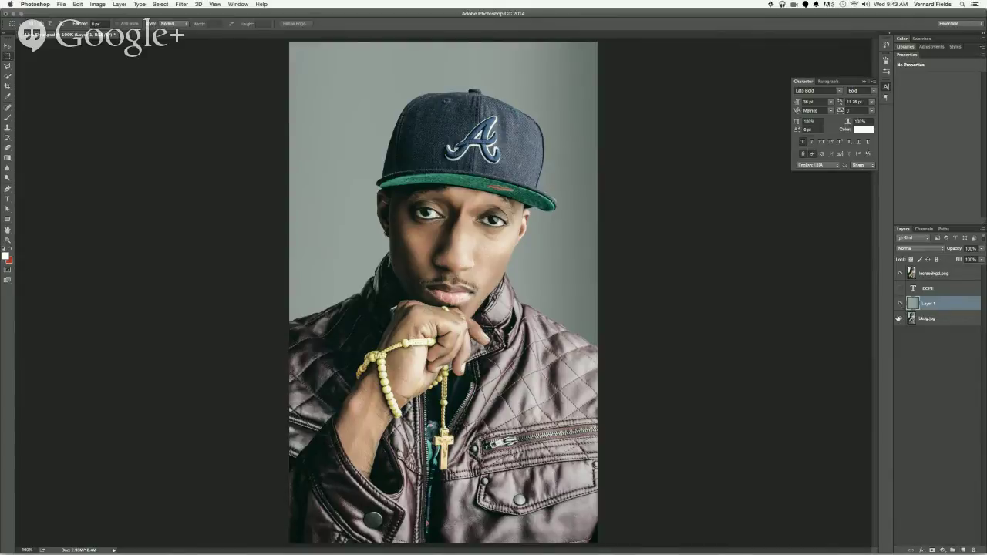
- Remove the .jpg extension from the bottom photo layer's name
left_click(899, 319)
left_click(925, 319)
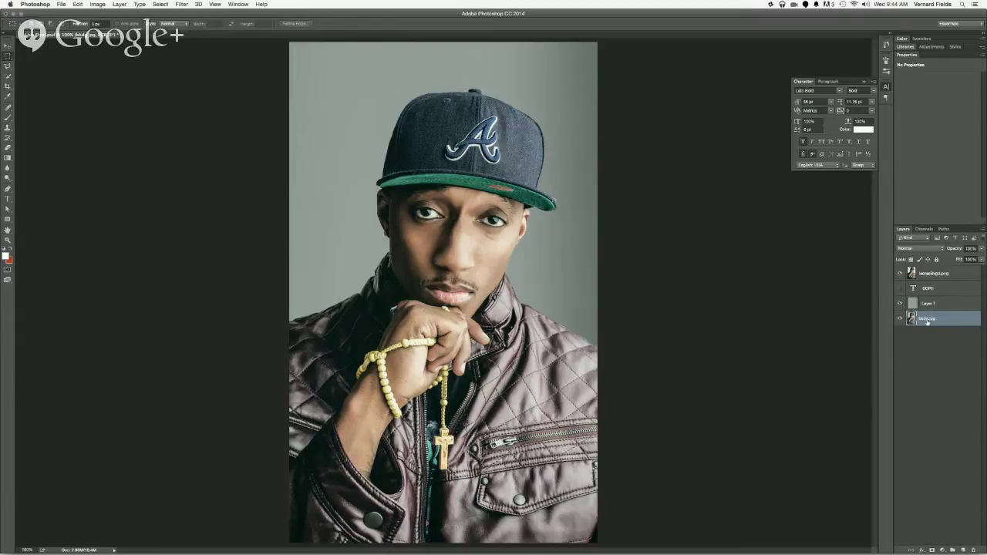
double_click(928, 321)
key("Right")
key("BackSpace")
key("BackSpace")
key("Return")
- Rename Layer 1, the stretched gray background, as bkgd.jpg
double_click(927, 304)
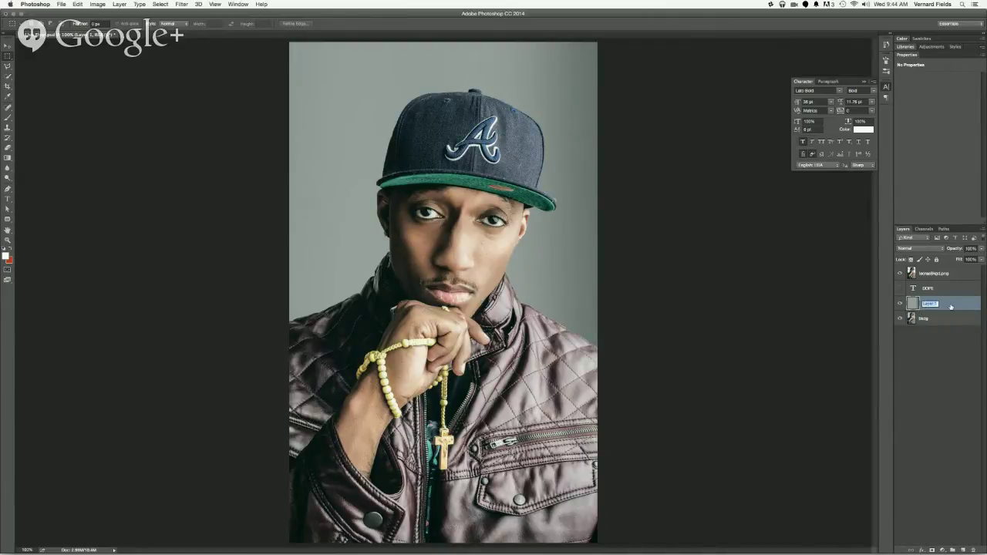
type("g")
type("ra")
type("d")
type(".png")
key("Return")
- Rename the bottom photo layer as original
double_click(925, 319)
key("Right")
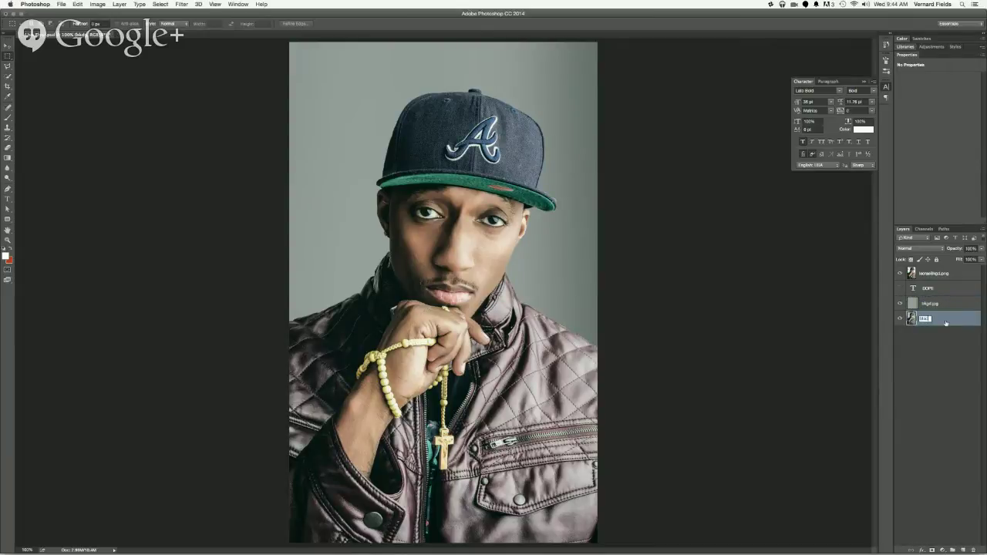
key("BackSpace")
key("BackSpace")
type("original")
key("Return")
- Stretch the bkgd.jpg layer down to the canvas's lower edge so it fills the whole document
left_click(943, 304)
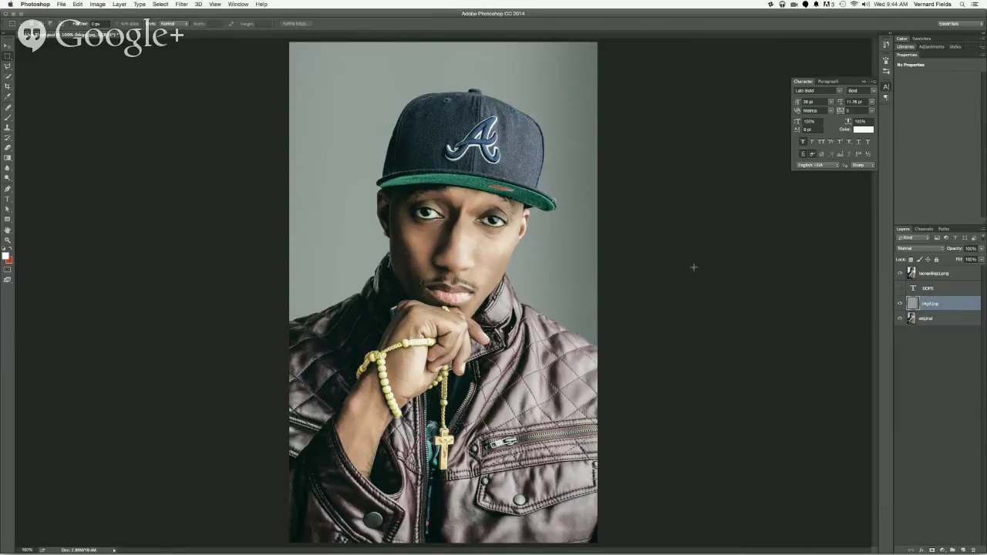
key("super+t")
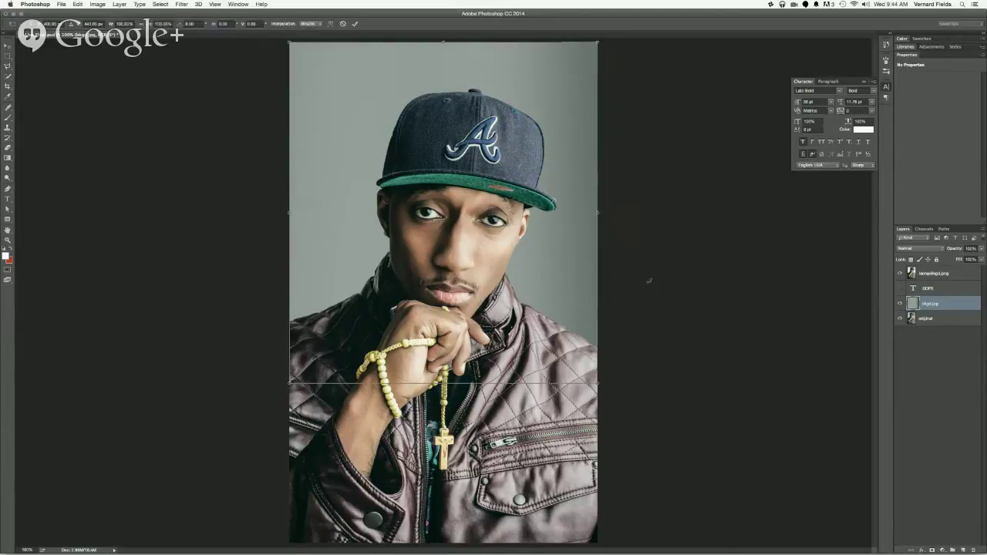
left_click_drag(443, 383, 460, 542)
key("Return")
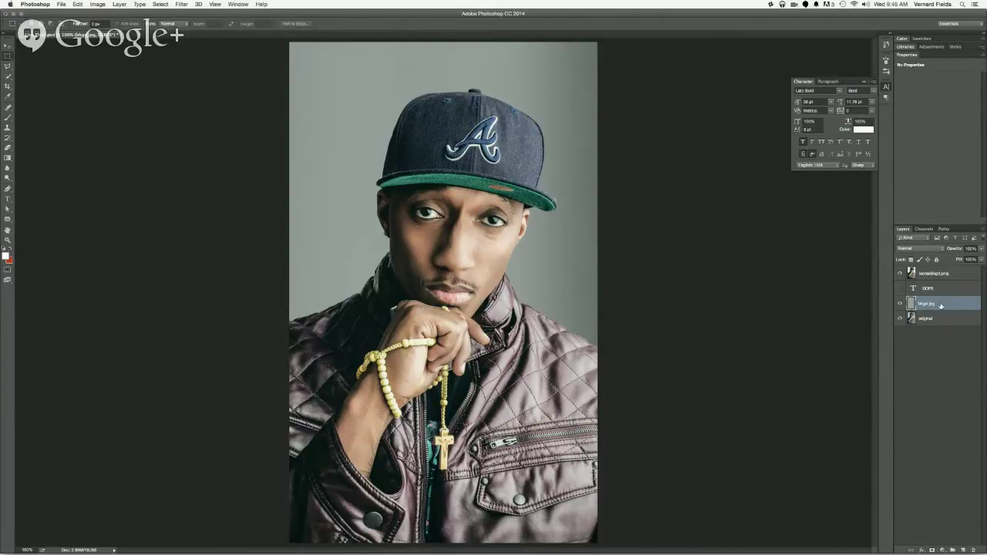
- Switch to Finder, preview bkgd.jpg in the Live Flyer-assets folder, and return to Photoshop
key("ctrl+super+m")
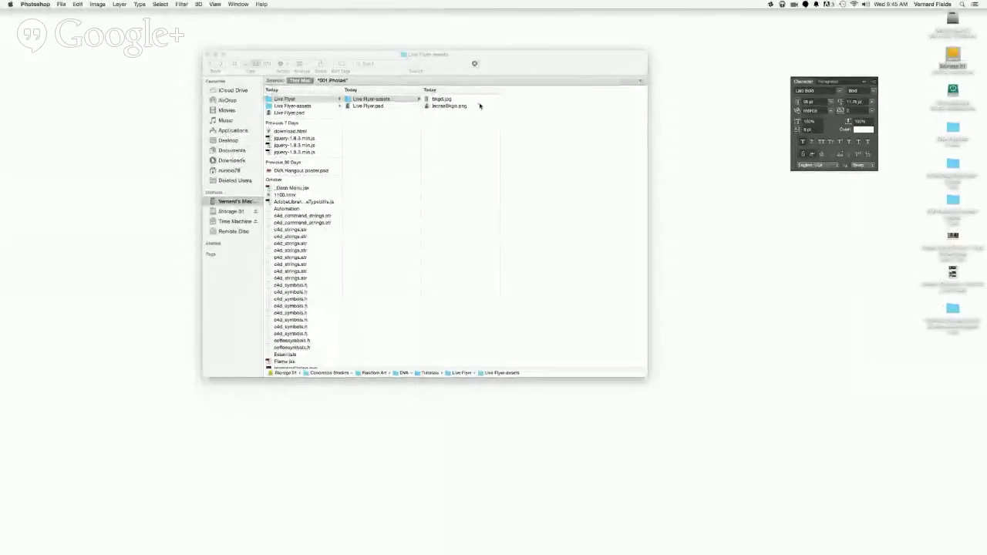
left_click(432, 100)
left_click(432, 100)
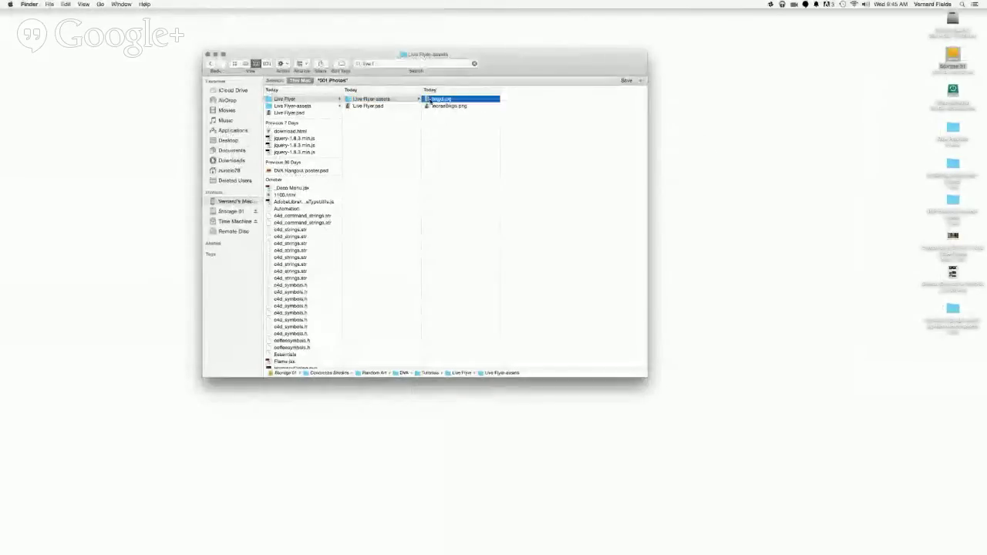
key("space")
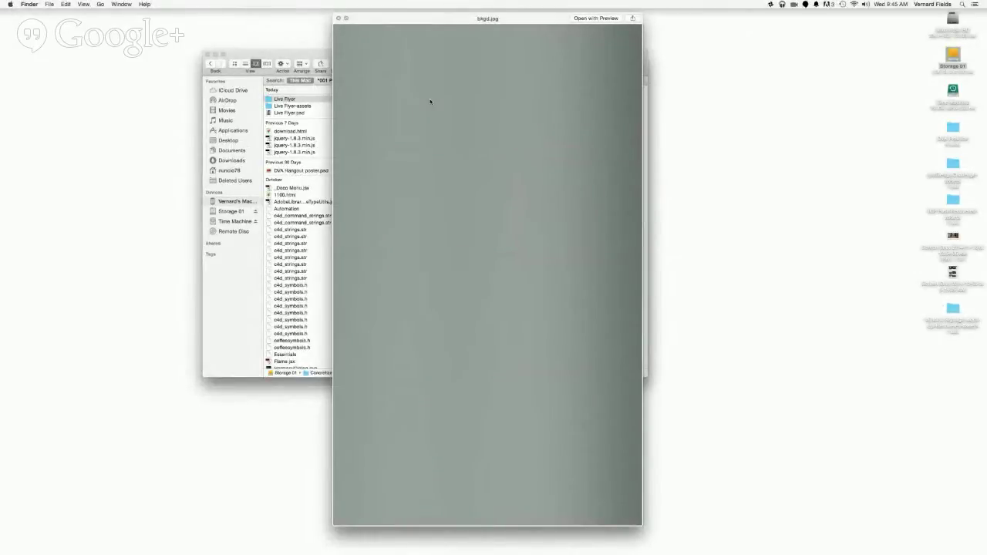
key("space")
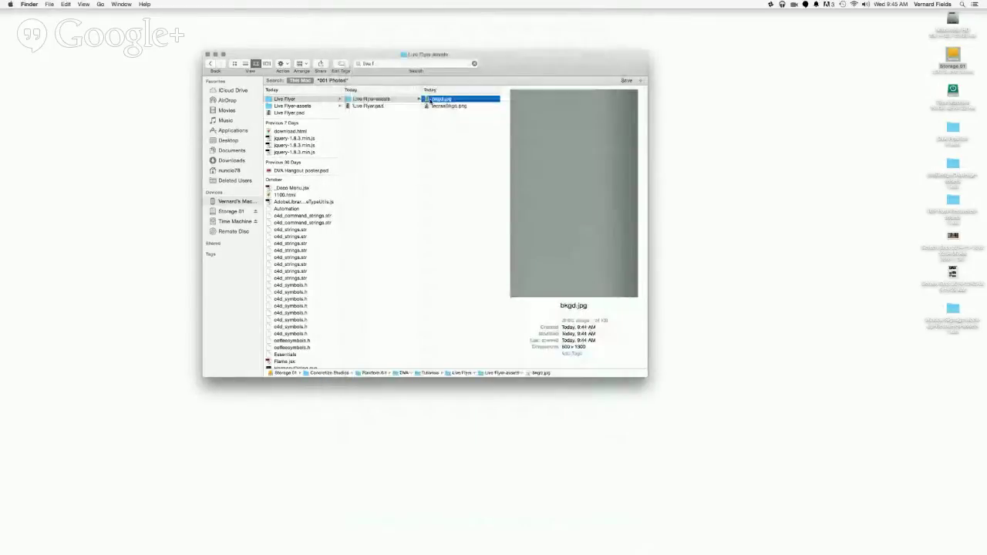
key("super+Tab")
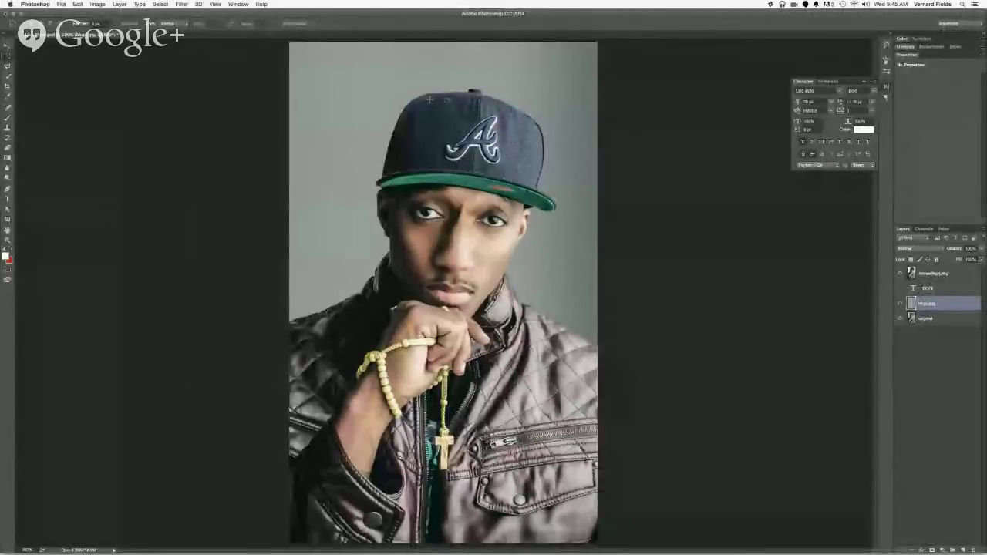
- Show the DOPE text layer and move the word up close to the canvas's upper edge, behind the cap
left_click(933, 289)
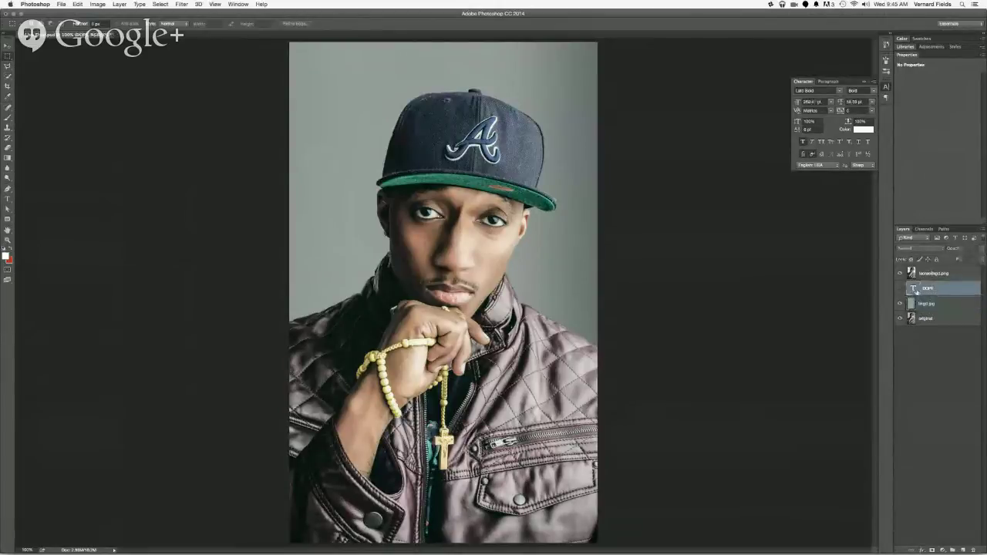
left_click(900, 291)
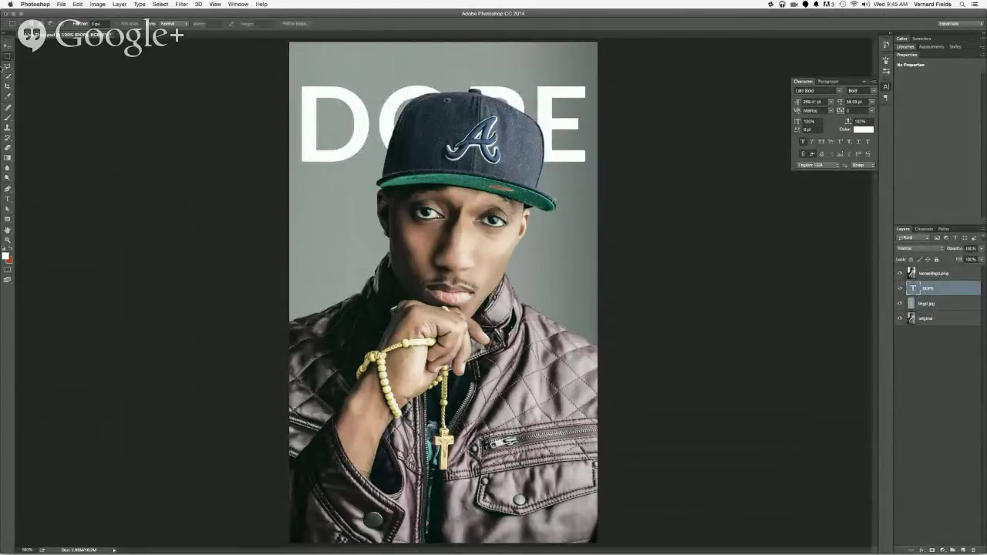
key("v")
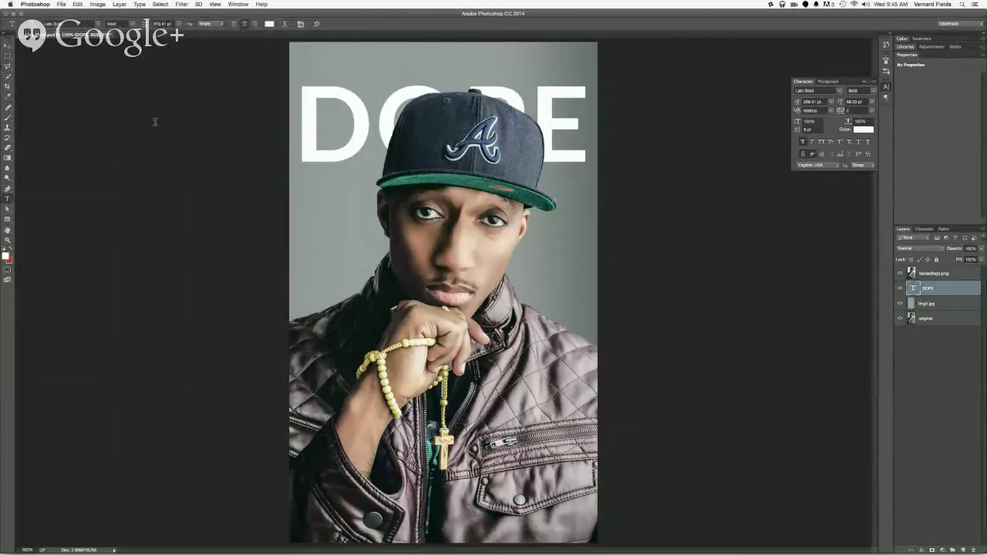
left_click_drag(333, 131, 336, 115)
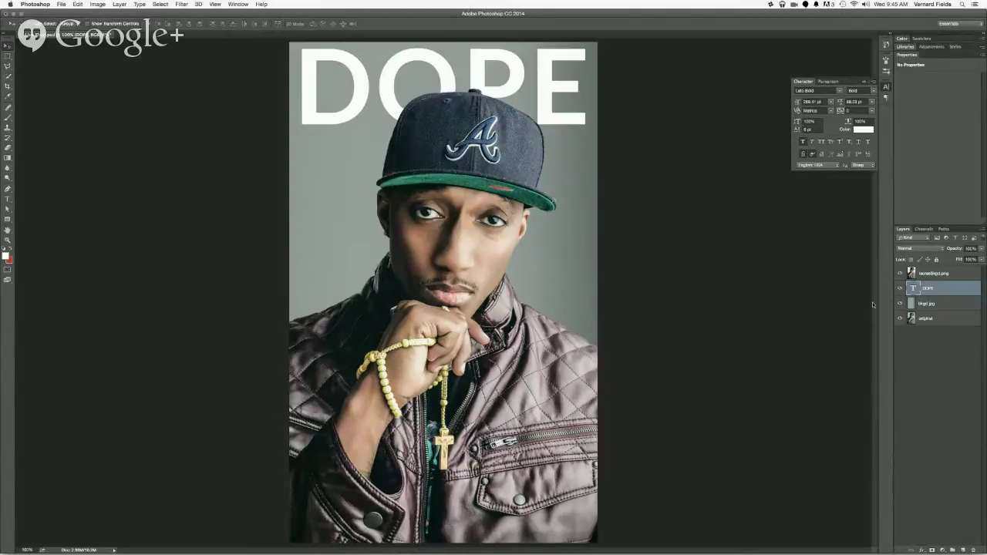
- Add a white "Lecrae" text layer above the cutout subject, placed over the jacket collar
left_click(954, 274)
key("t")
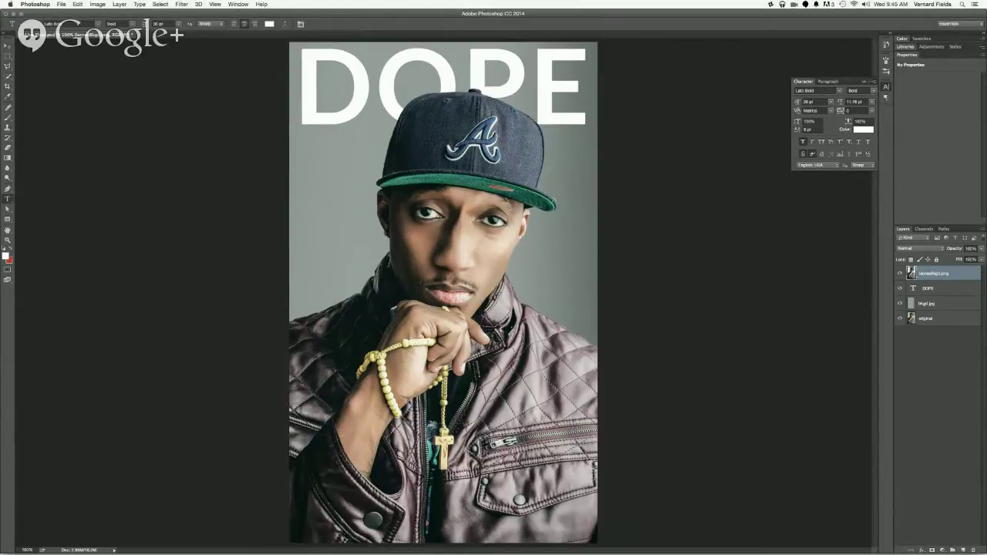
left_click(515, 330)
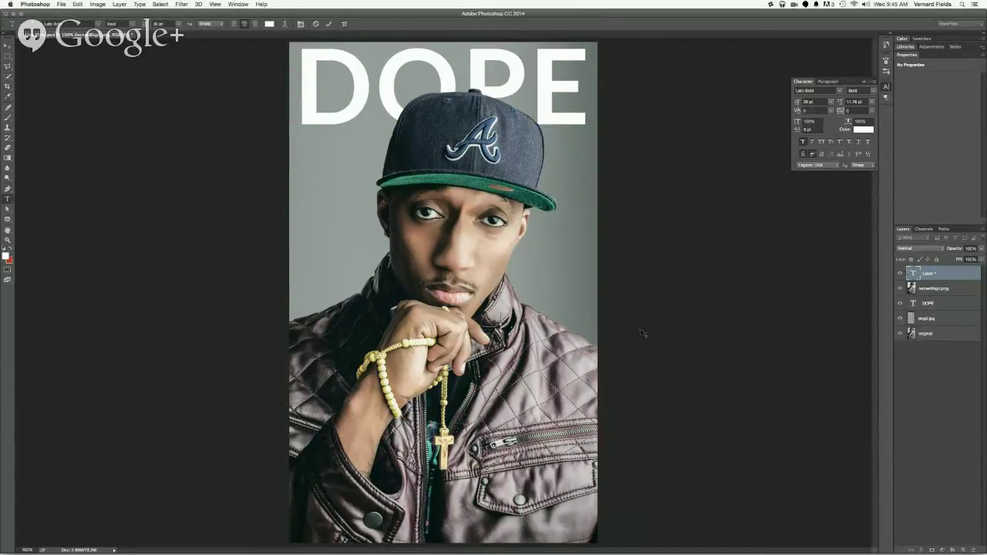
type("Lecrae")
left_click(7, 46)
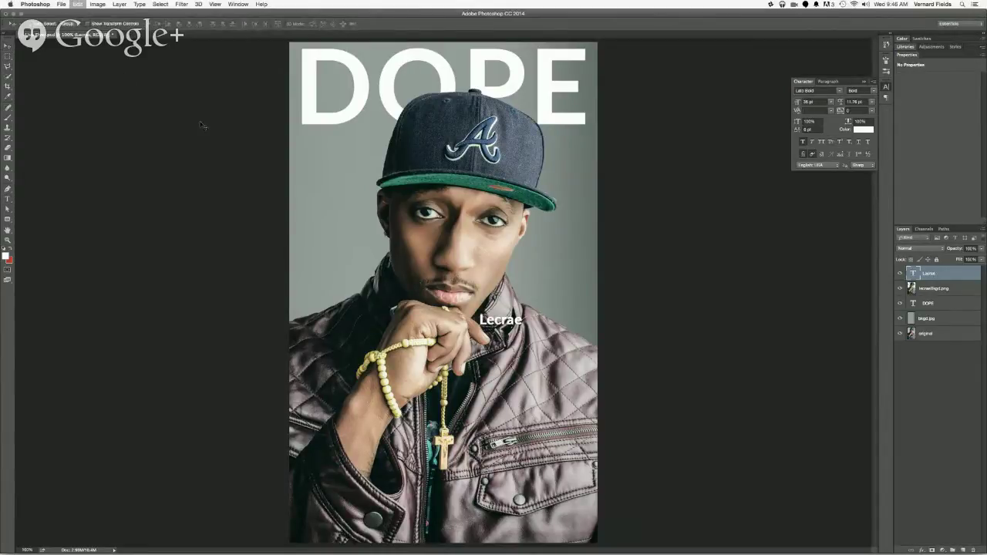
- Enlarge the Lecrae text to about 91 pt with Free Transform
key("ctrl+t")
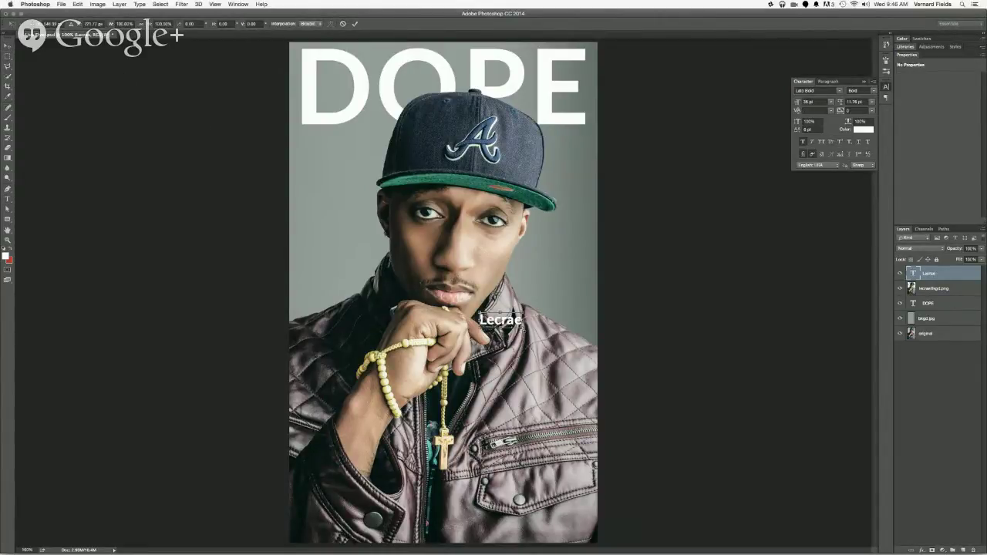
left_click_drag(523, 330, 584, 367)
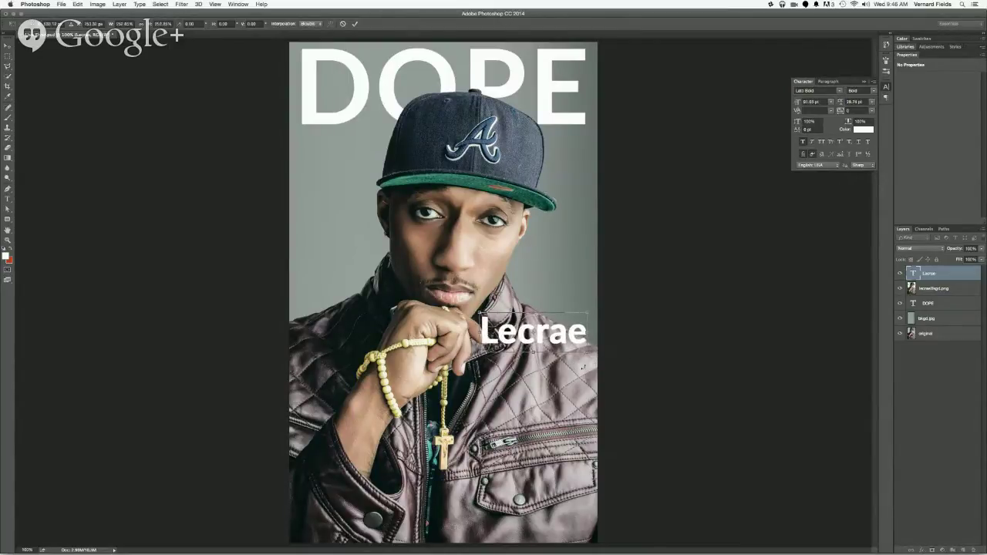
key("Return")
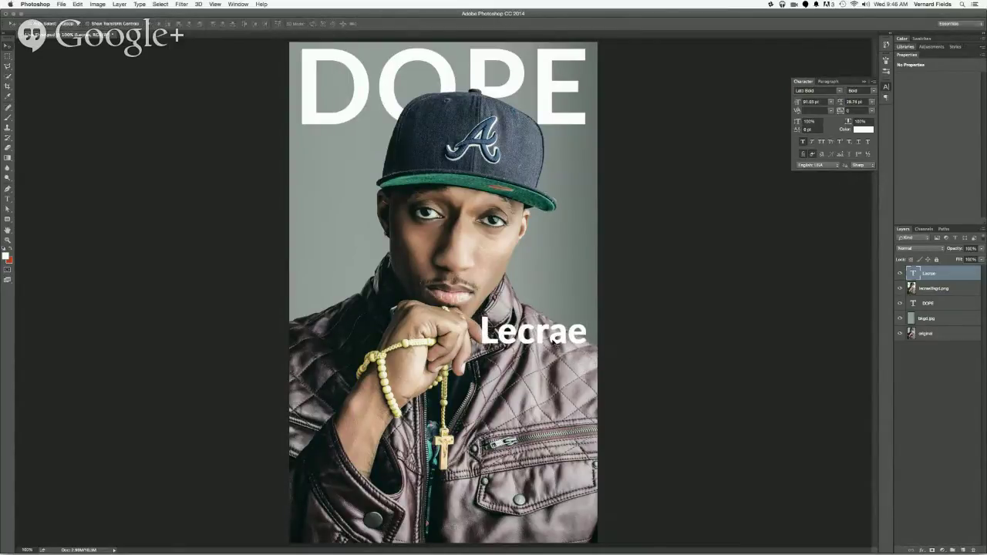
- Move the Lecrae text lower onto the jacket, with its end roughly aligned to the E of DOPE
left_click_drag(554, 339, 554, 383)
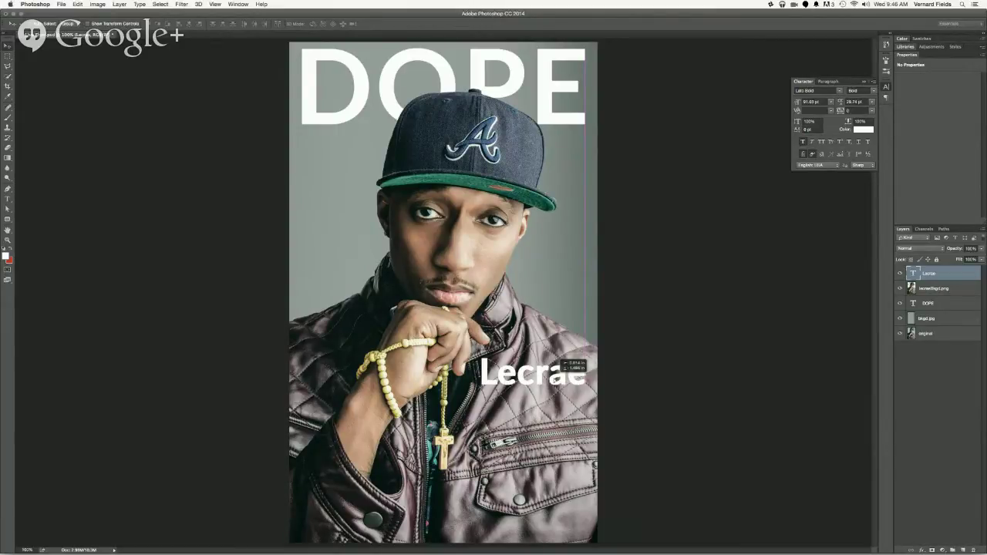
left_click_drag(552, 378, 514, 362)
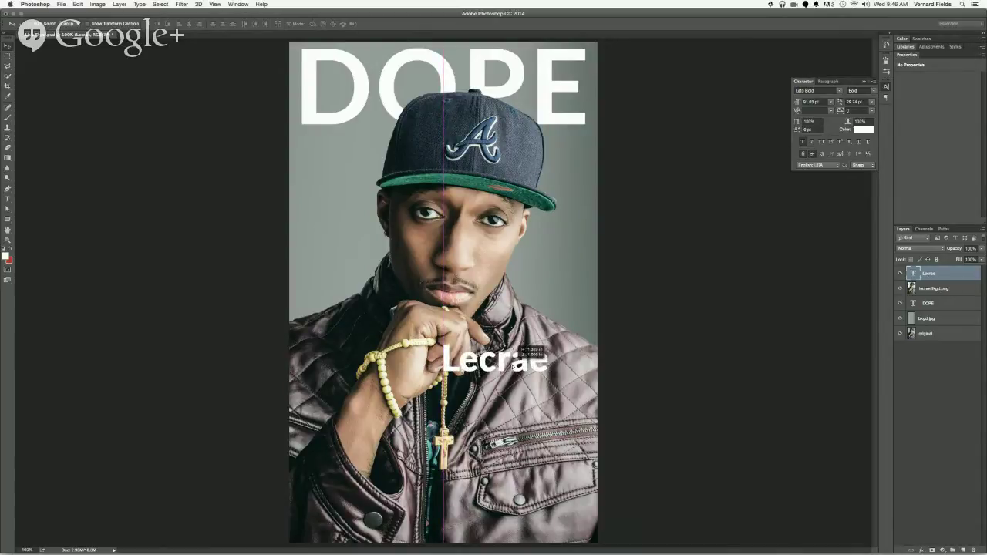
left_click_drag(513, 365, 551, 372)
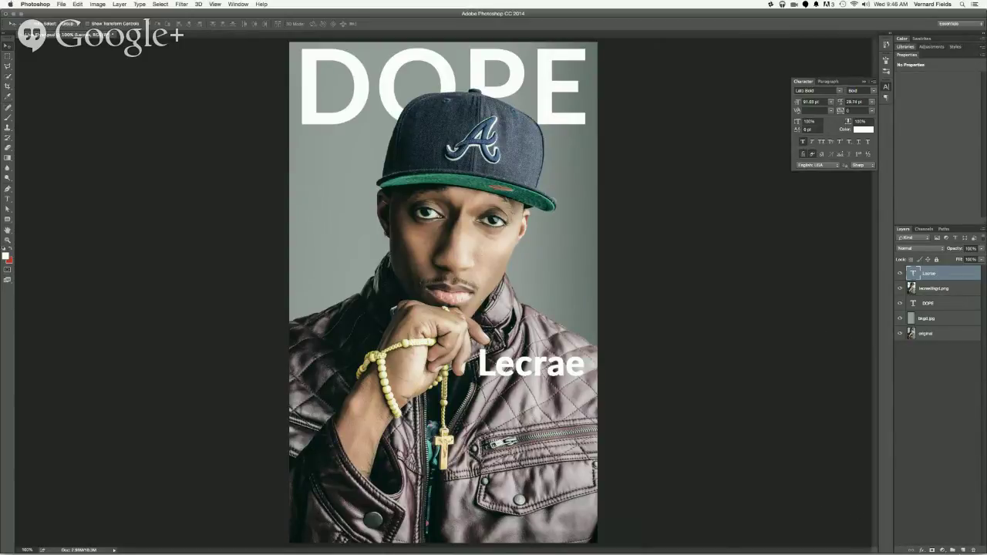
- Add a Drop Shadow with the default settings to the Lecrae text and collapse the layer's effects list
left_click(922, 550)
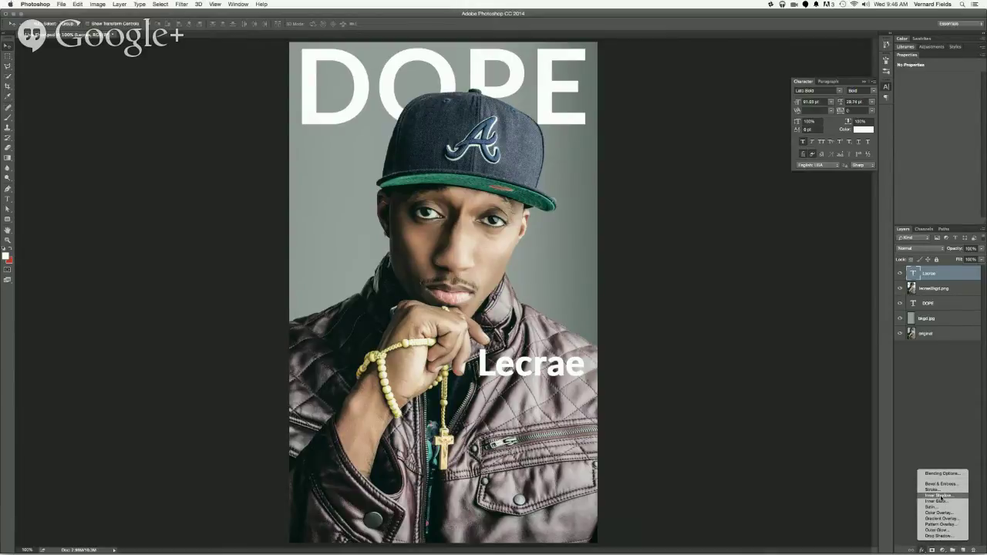
left_click(944, 536)
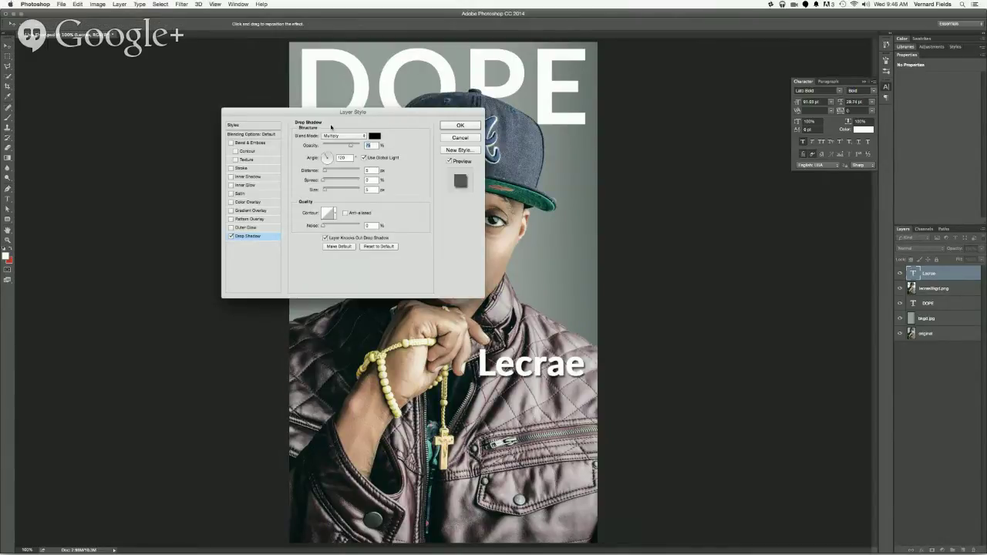
left_click_drag(363, 118, 225, 75)
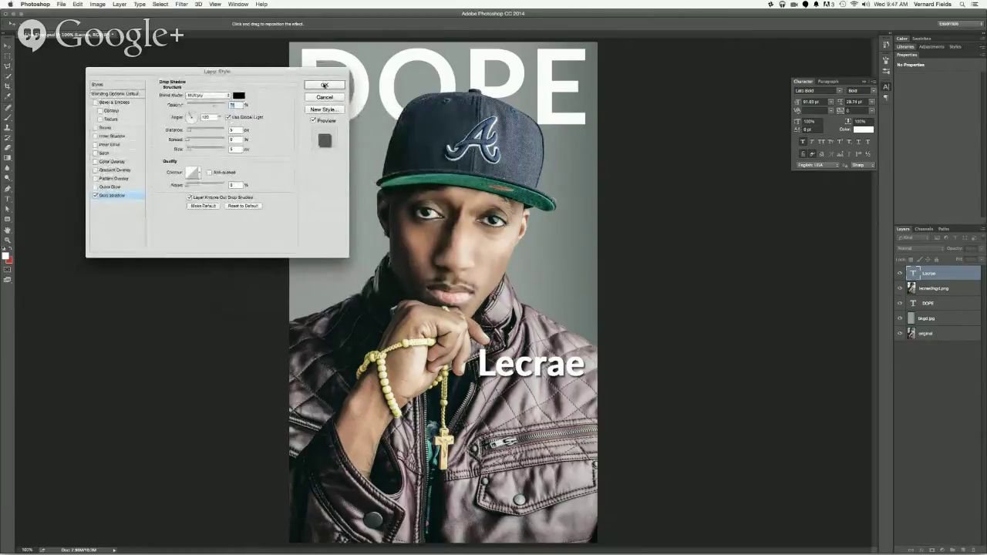
left_click(324, 85)
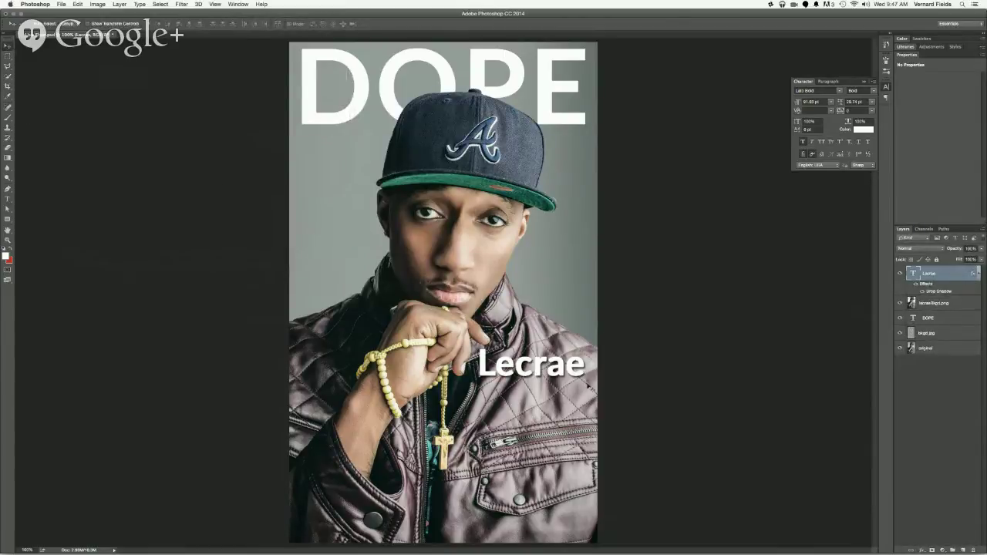
left_click(977, 273)
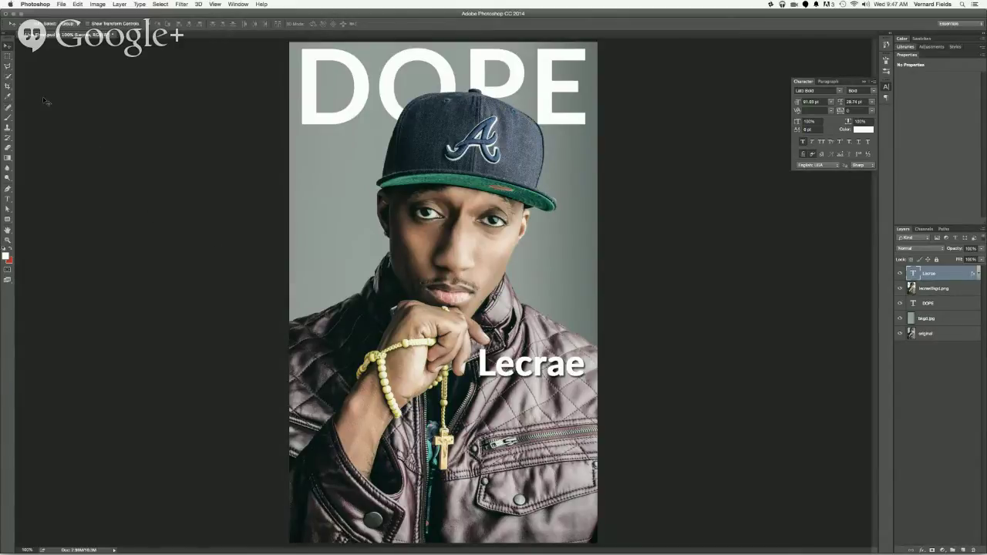
- Add a white "Super DOPE Single" text layer and place it directly beneath the Lecrae text, with their ends roughly aligned
key("t")
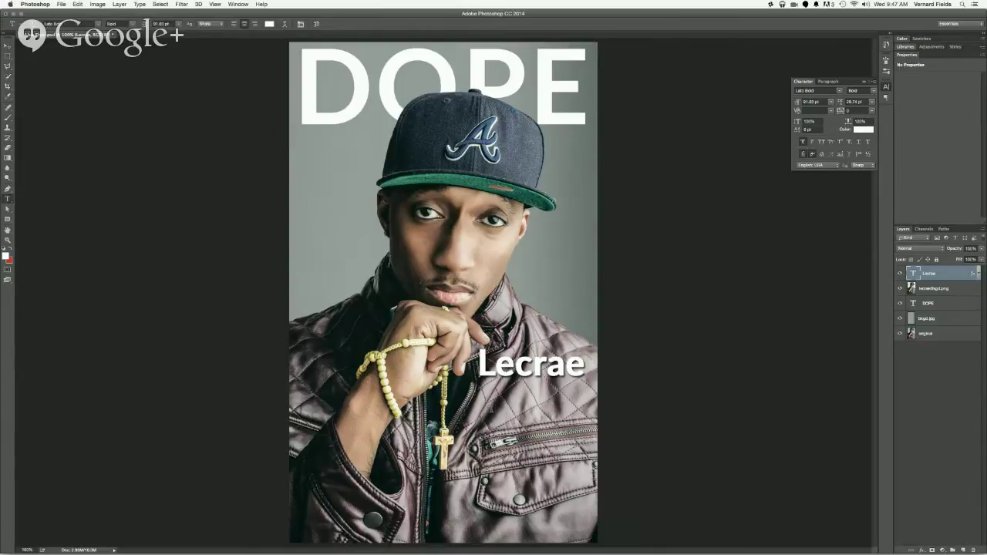
left_click(490, 407)
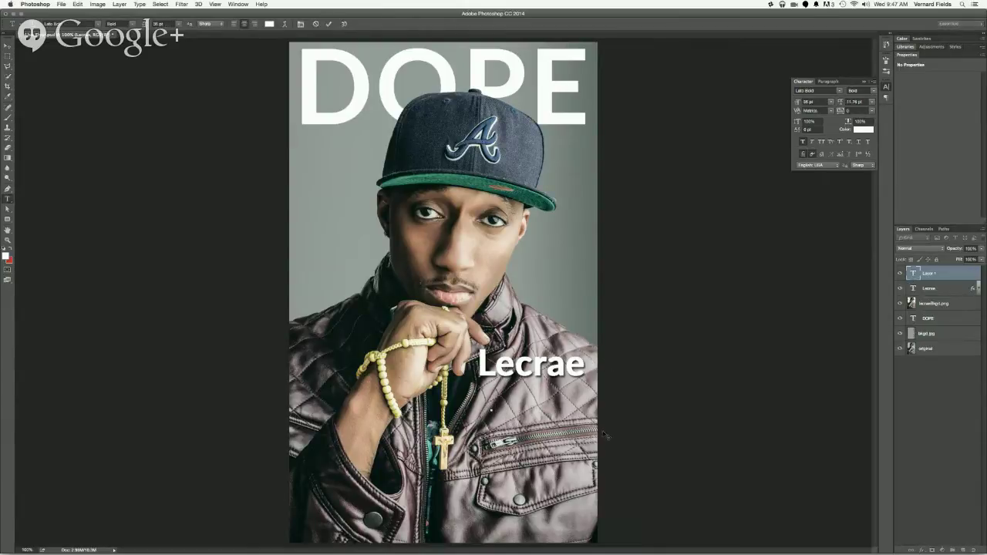
type("Super D")
type("ad")
key("BackSpace")
key("BackSpace")
type("OPE")
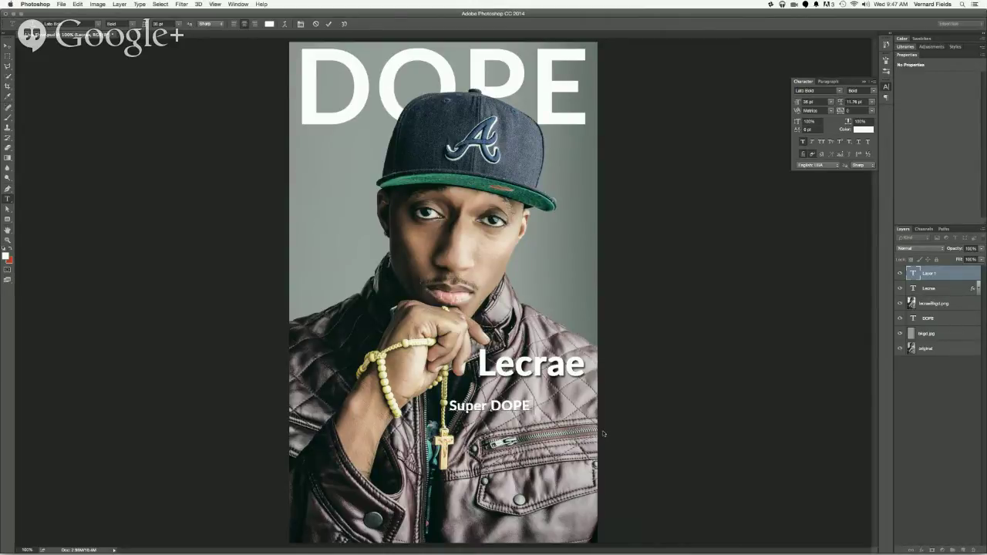
type(" Single")
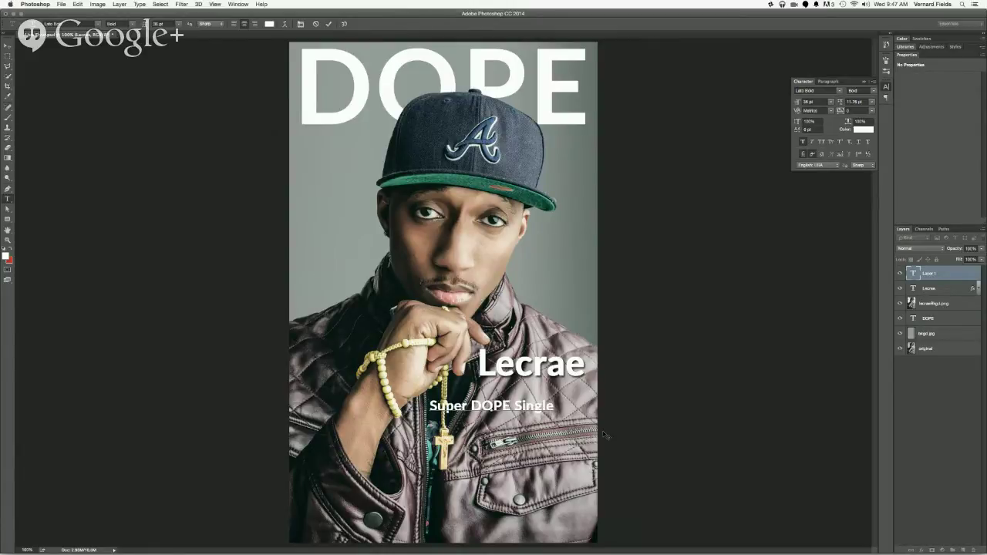
left_click(6, 48)
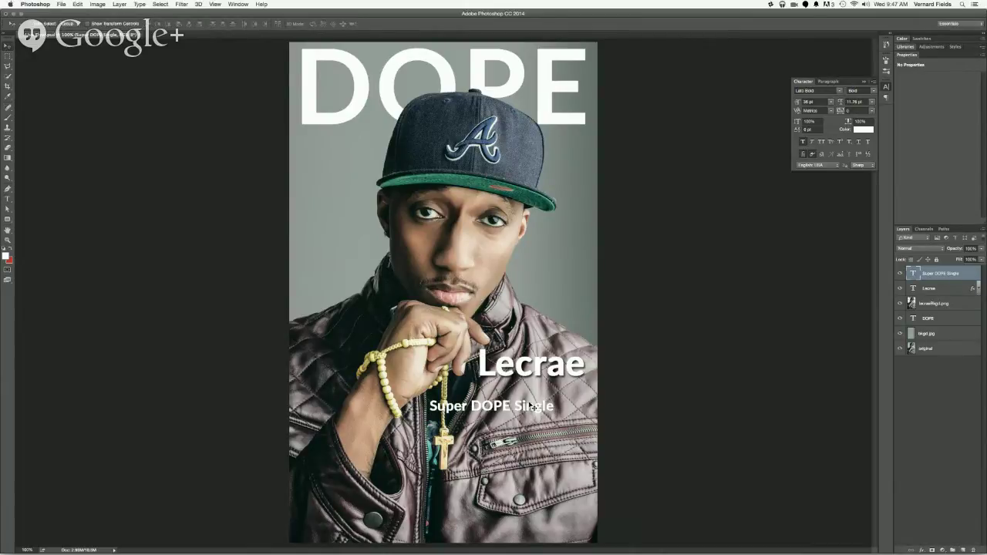
left_click_drag(534, 406, 566, 364)
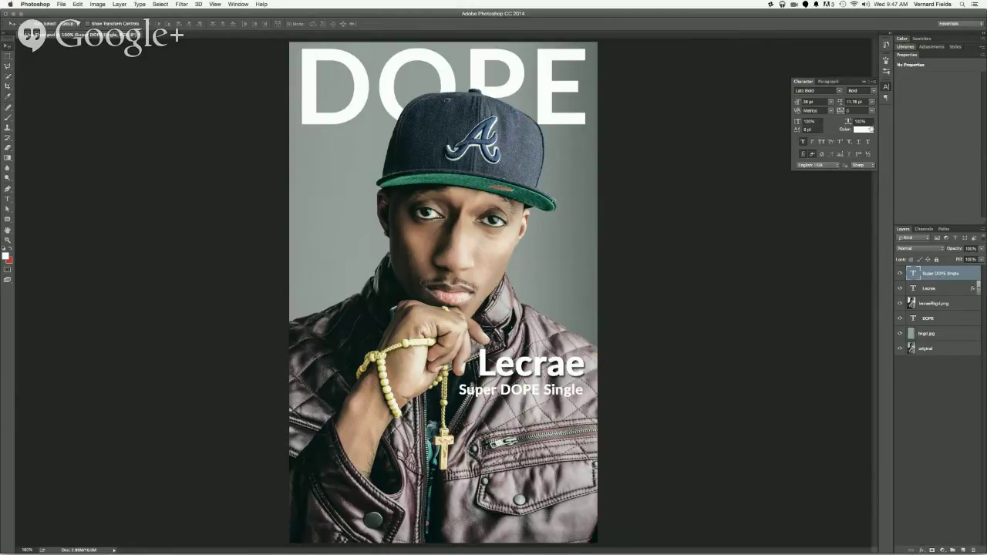
- Recolor the Super DOPE Single text dark navy (#212d3a), sampled from the cap after trying bead yellows and a lighter cap blue
left_click(868, 132)
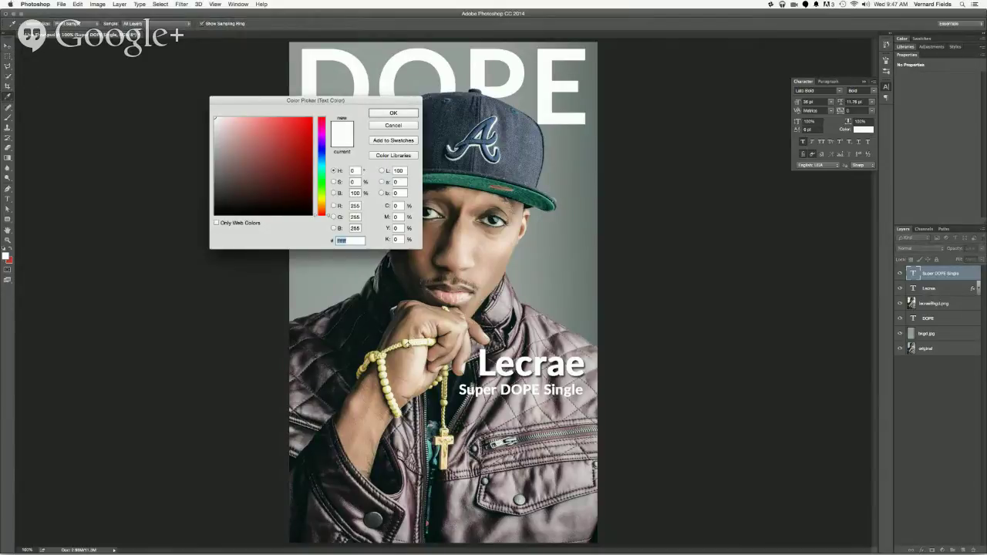
left_click(405, 345)
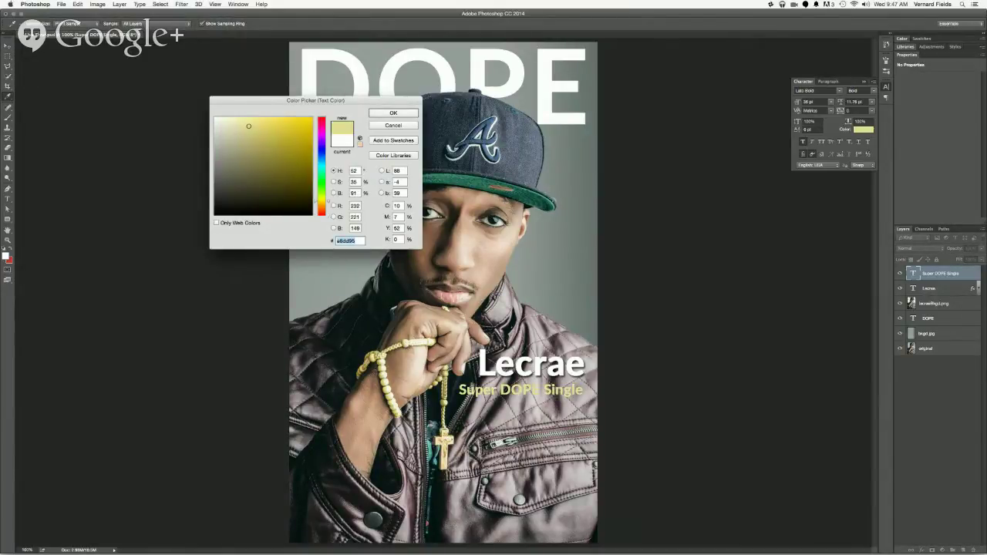
left_click(379, 366)
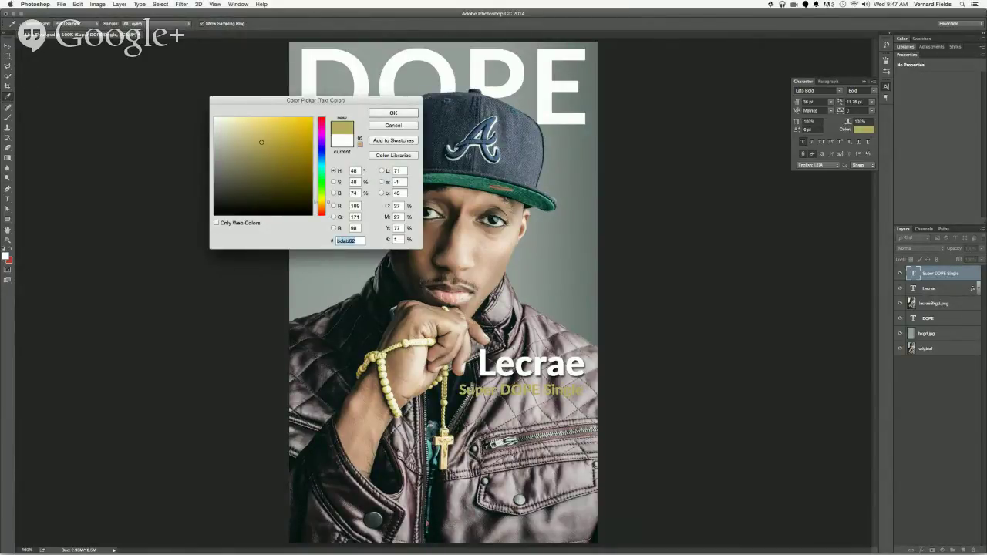
left_click(463, 153)
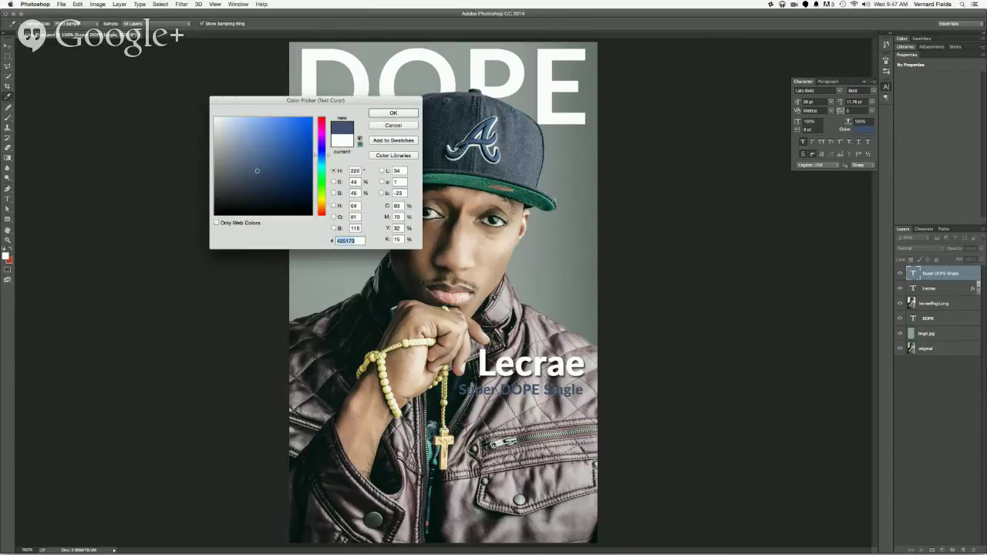
left_click(438, 139)
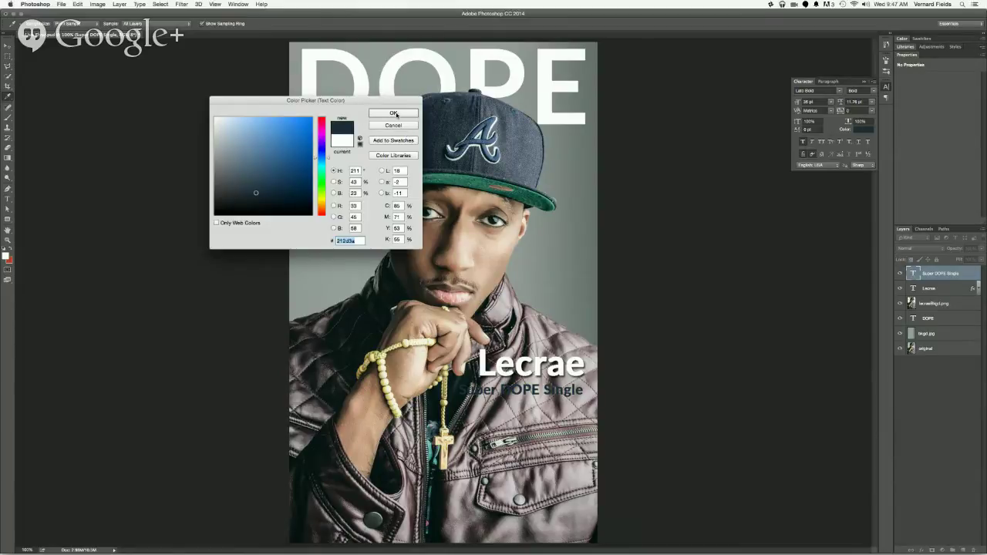
left_click(394, 115)
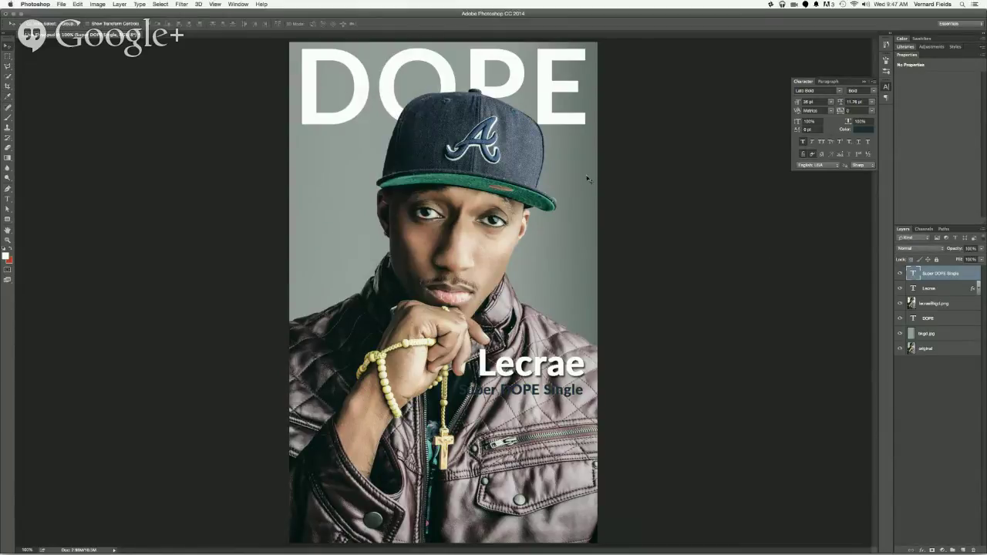
- Add a Stroke effect to the Super DOPE Single text and set the stroke color to white
left_click(922, 549)
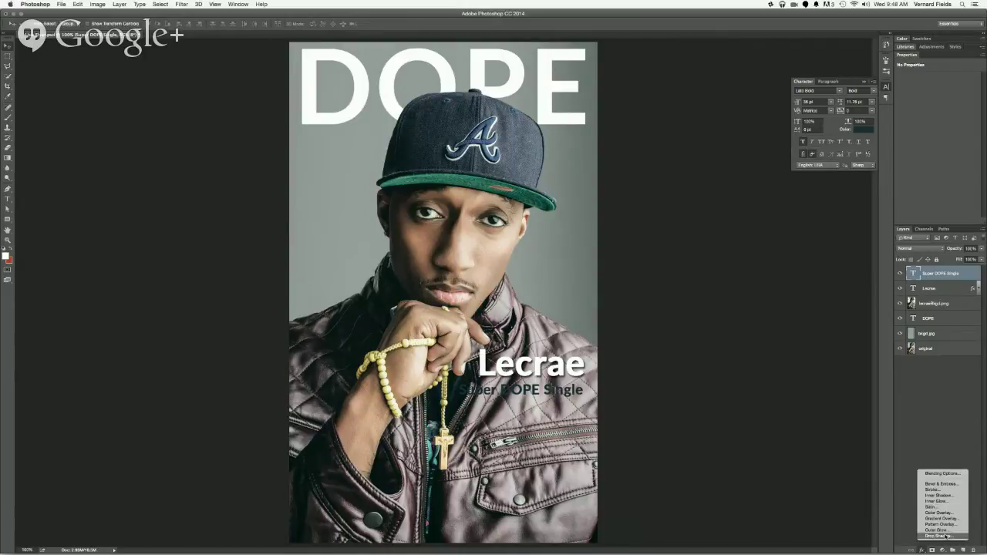
left_click(945, 490)
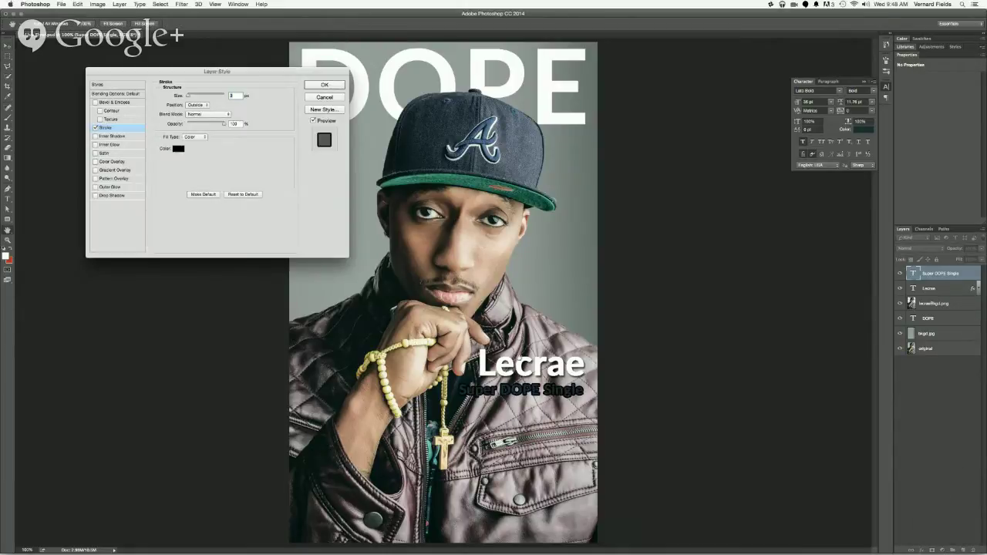
left_click(179, 148)
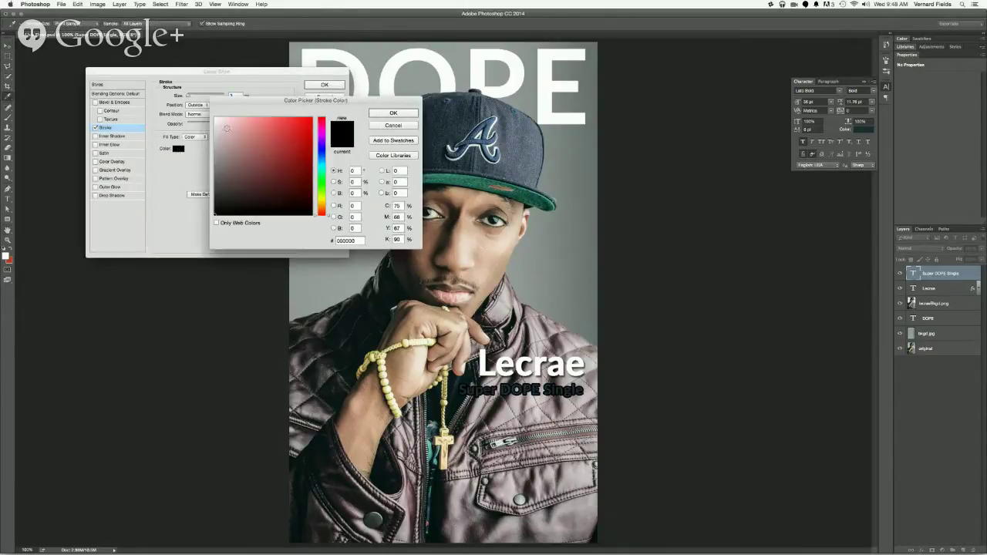
left_click(216, 118)
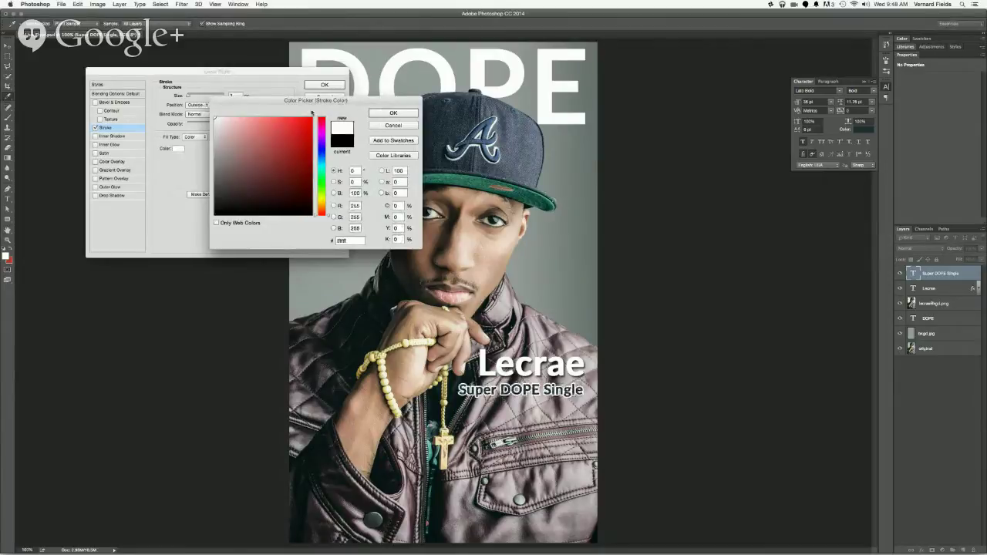
left_click(384, 112)
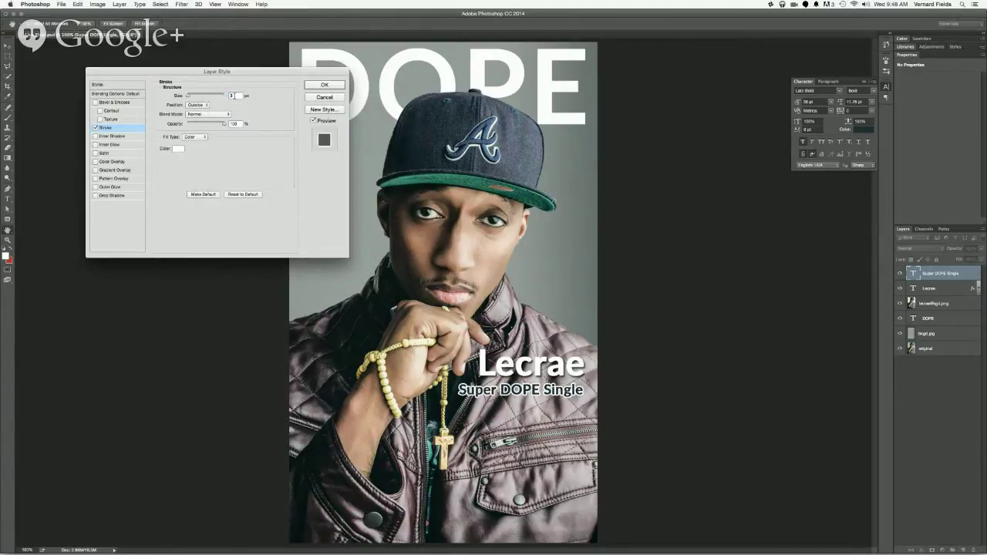
- Reduce the stroke on the Super DOPE Single text to 2 px, apply it and collapse the layer's effects list
key("Down")
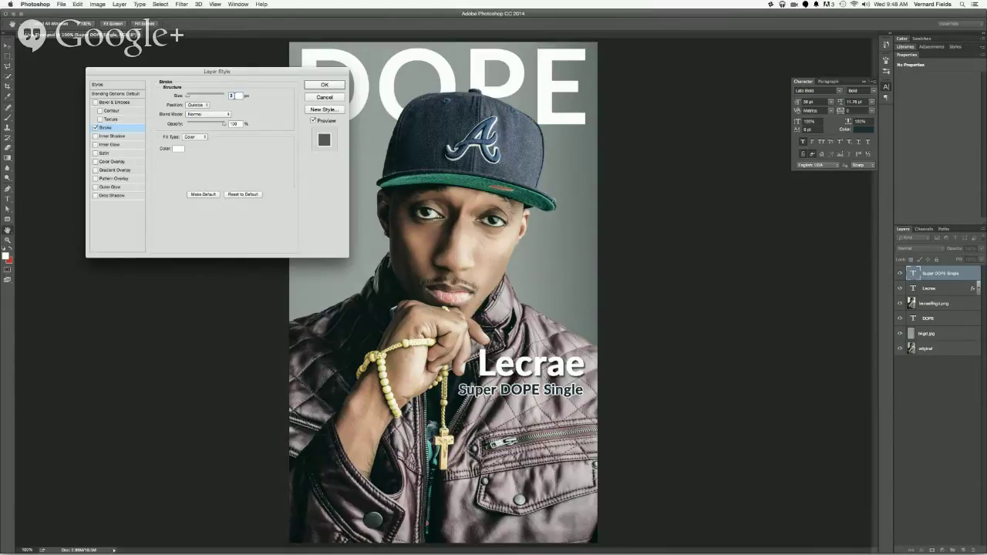
key("Down")
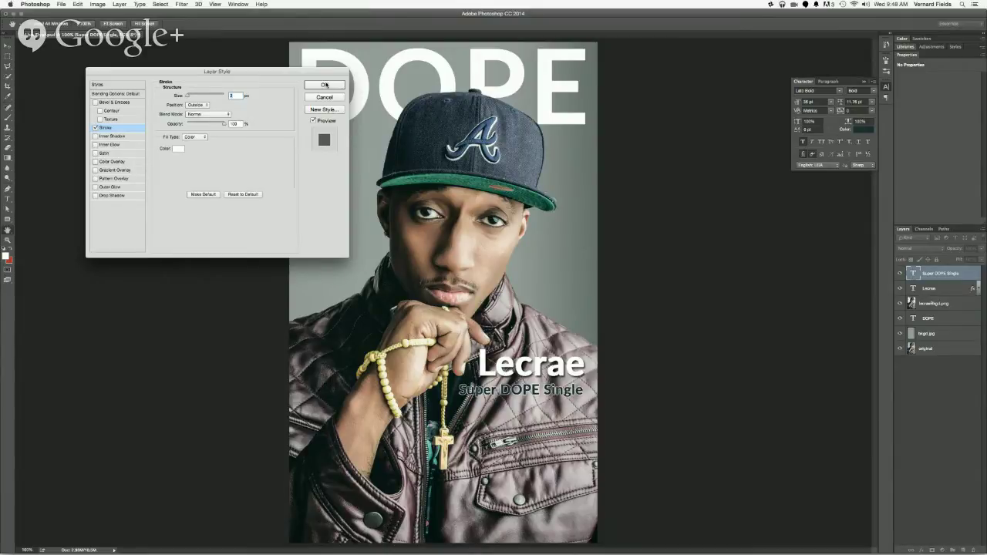
left_click(326, 85)
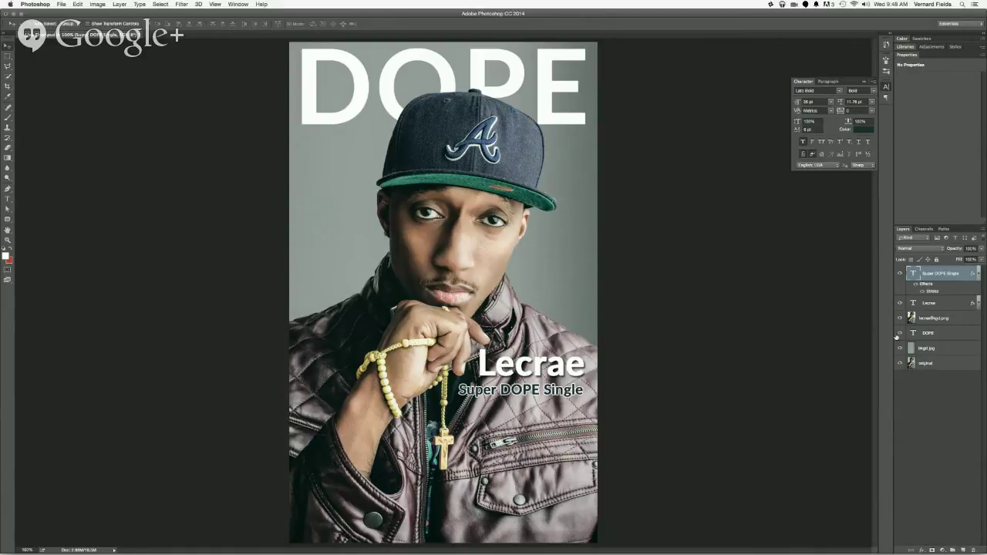
left_click(979, 274)
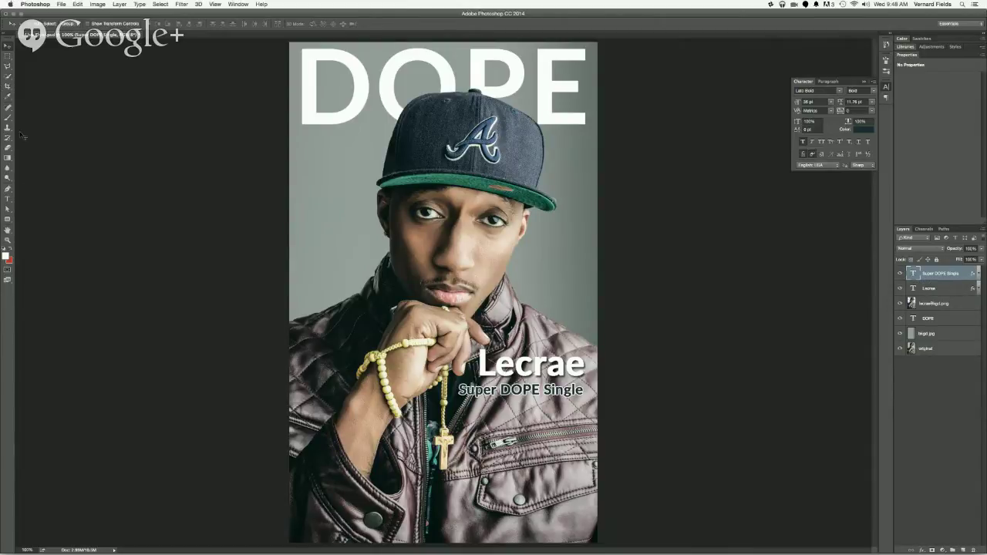
- Add a "FLYER THAN" text layer across the lower part of the jacket
key("t")
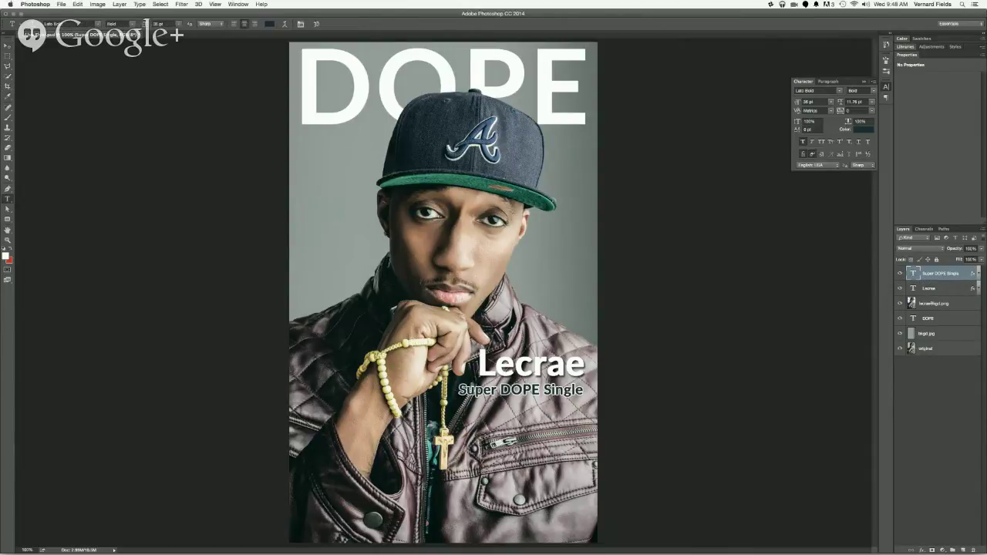
left_click(574, 521)
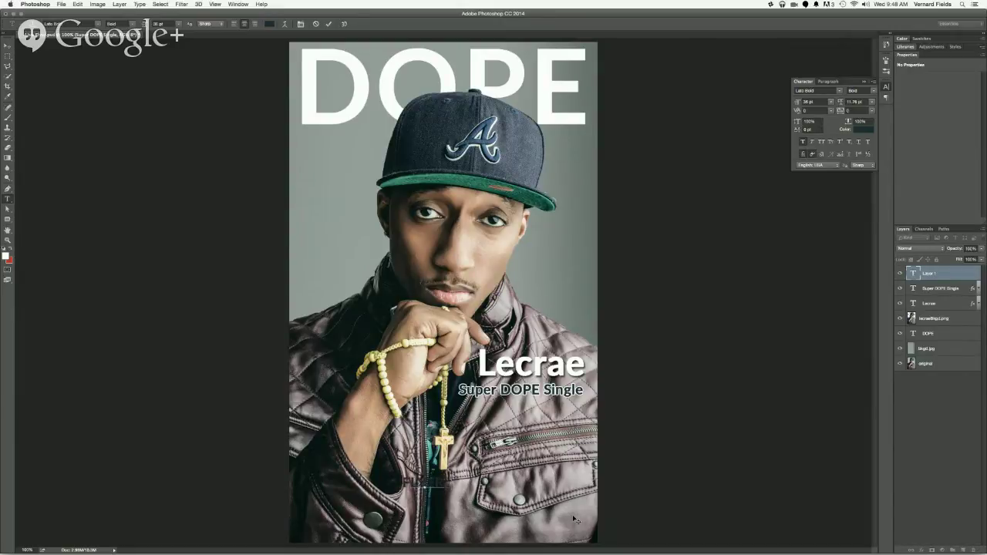
type("THAN")
key("ctrl+Return")
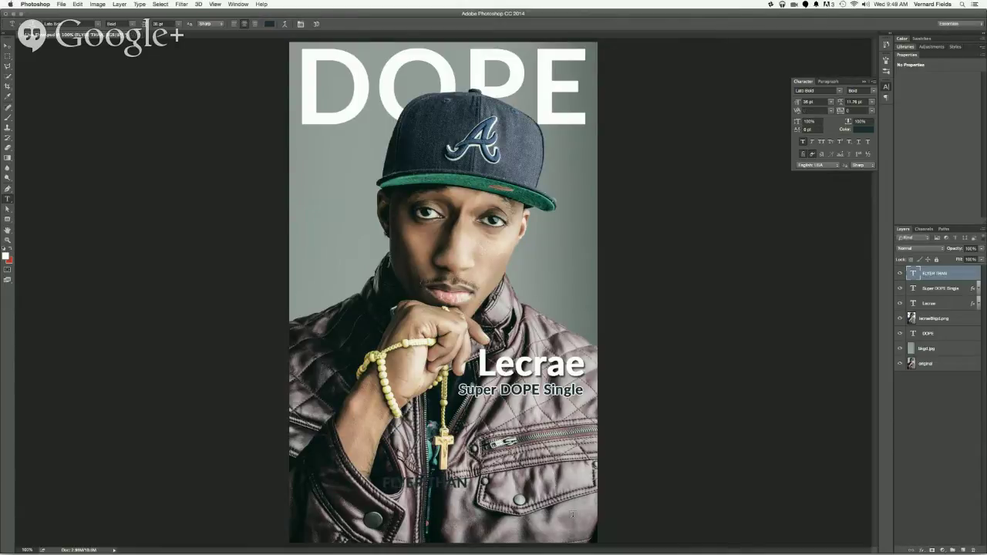
- Recolor the FLYER THAN text dark green (#1b564e), sampled from the cap's brim
left_click(7, 46)
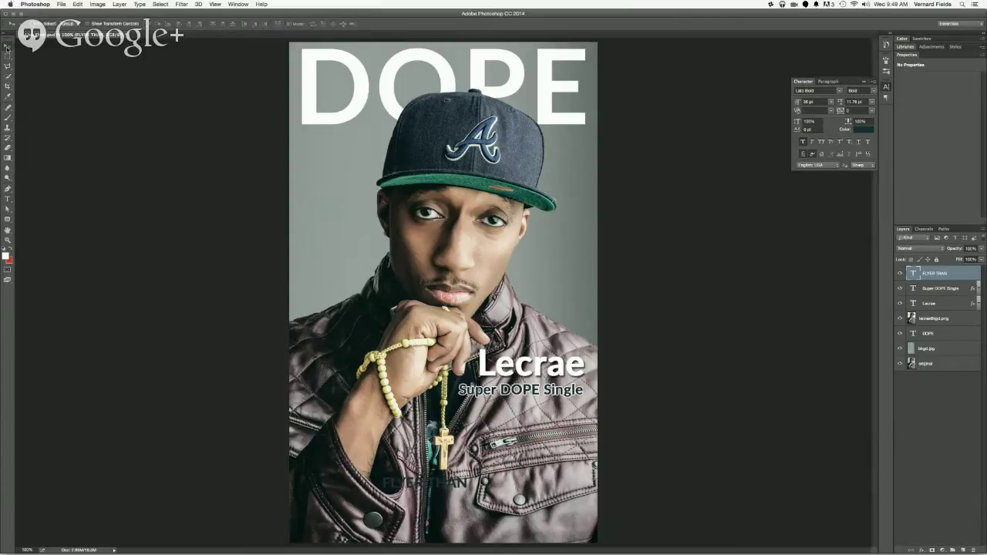
left_click(866, 130)
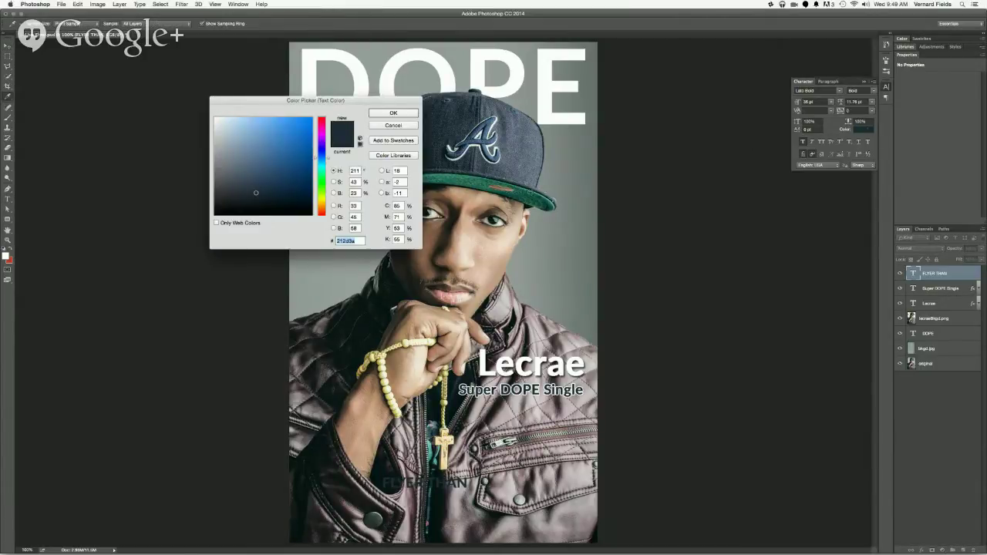
left_click(532, 196)
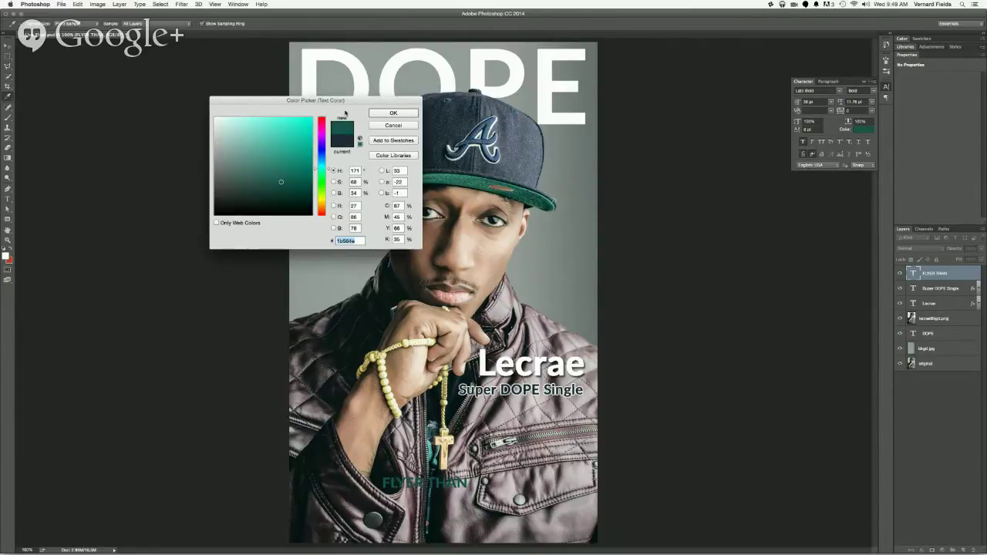
left_click(392, 113)
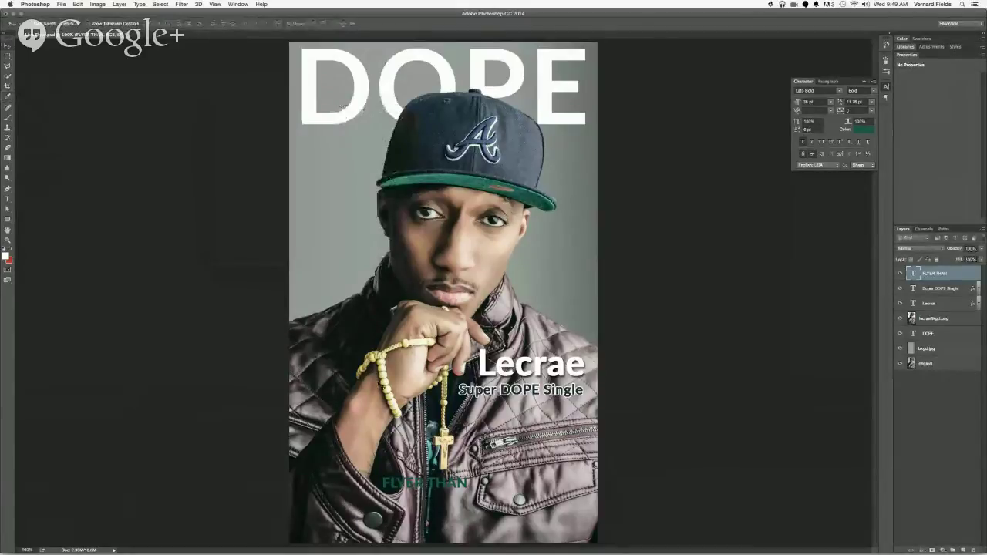
- Enlarge the FLYER THAN text to about 101 pt with Free Transform and position it near the flyer's lower edge, matching the width of DOPE
key("ctrl")
key("ctrl")
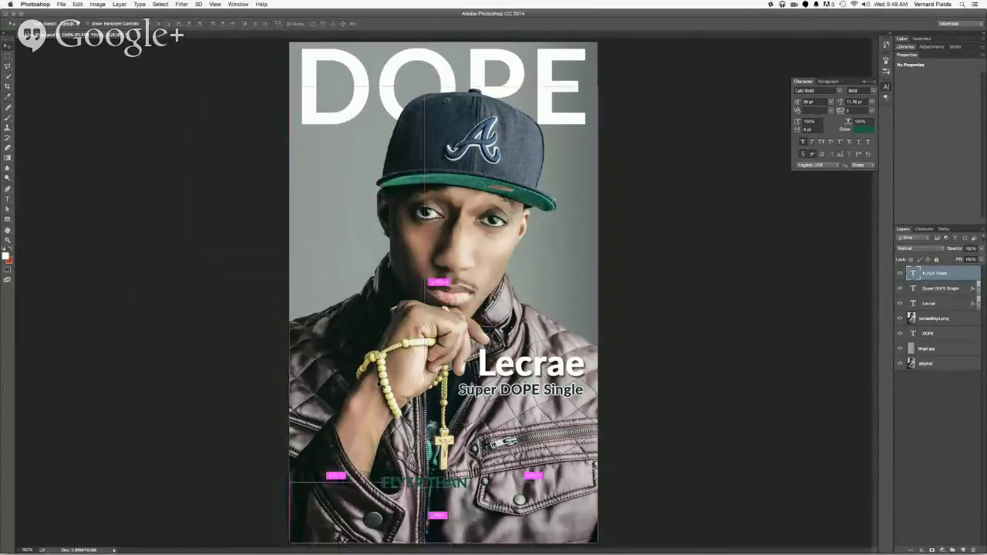
key("ctrl+t")
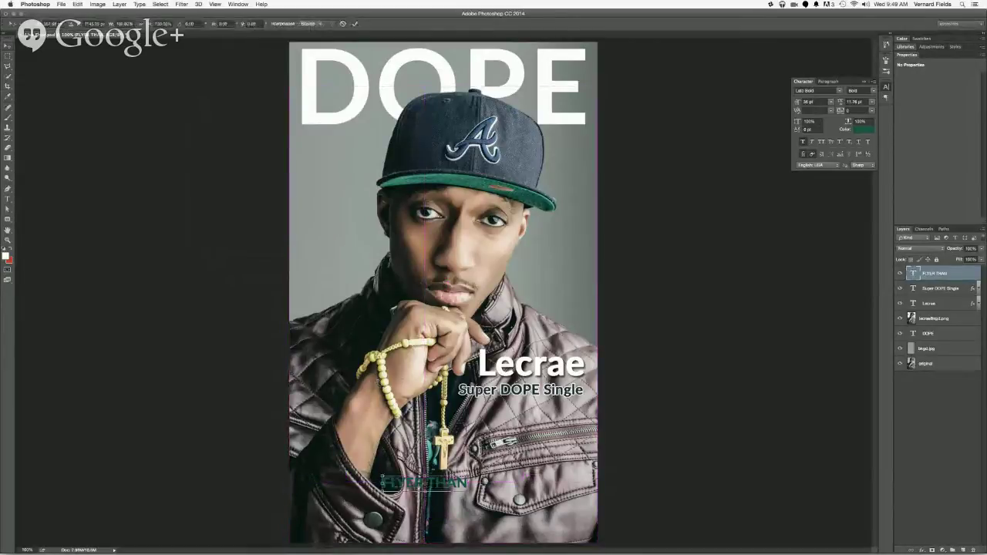
left_click_drag(467, 492, 581, 511)
left_click_drag(521, 467, 521, 499)
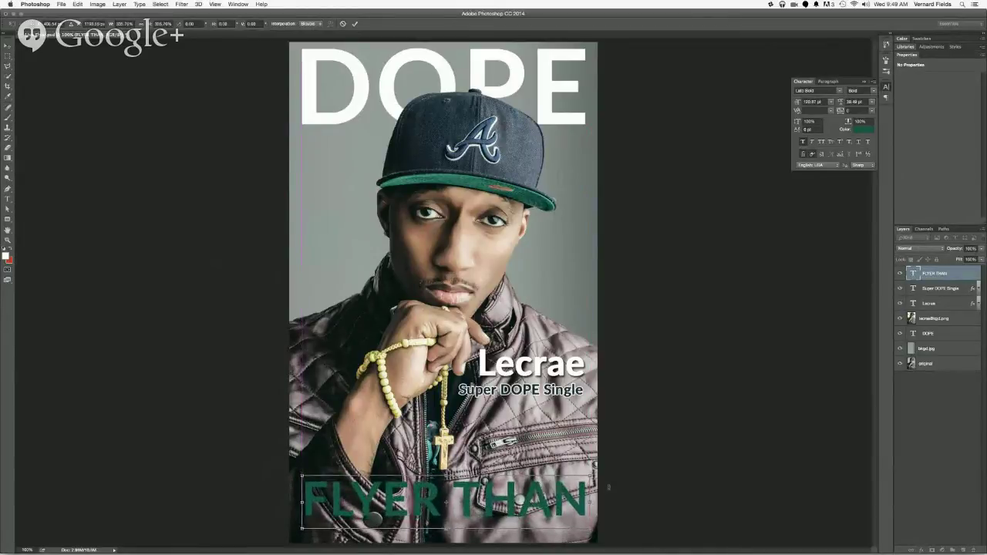
key("Return")
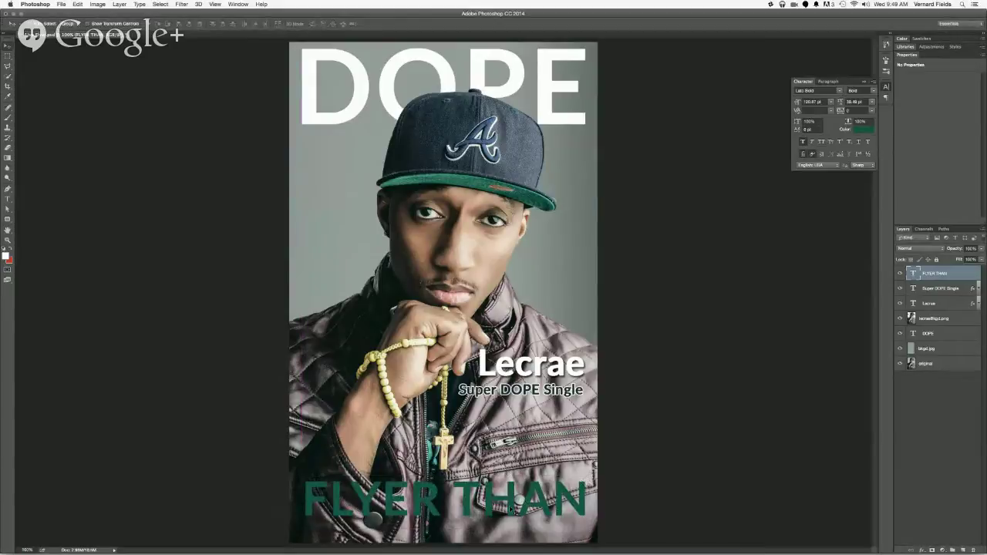
left_click_drag(515, 501, 513, 488)
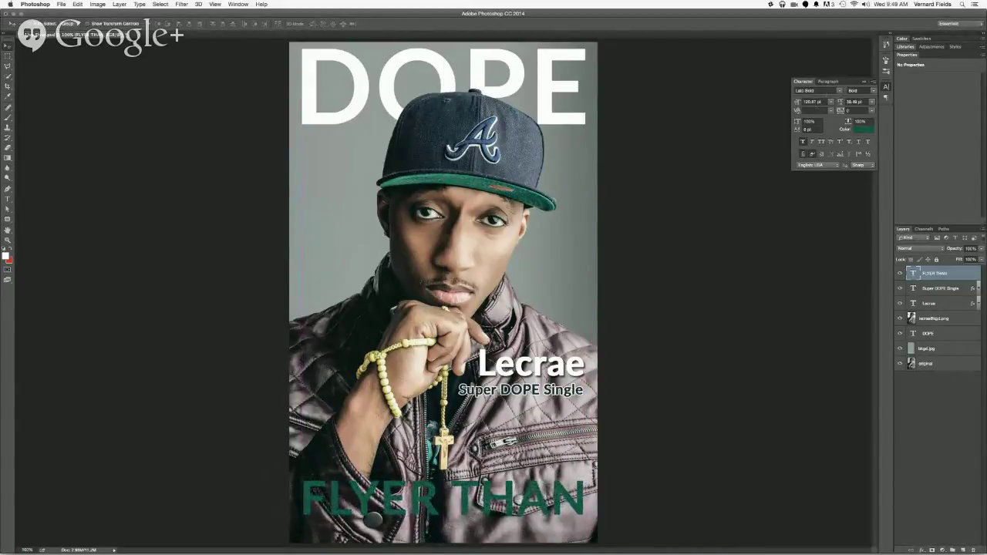
- Change the FLYER THAN text's font to Lato Black
left_click(826, 91)
key("Down")
key("Down")
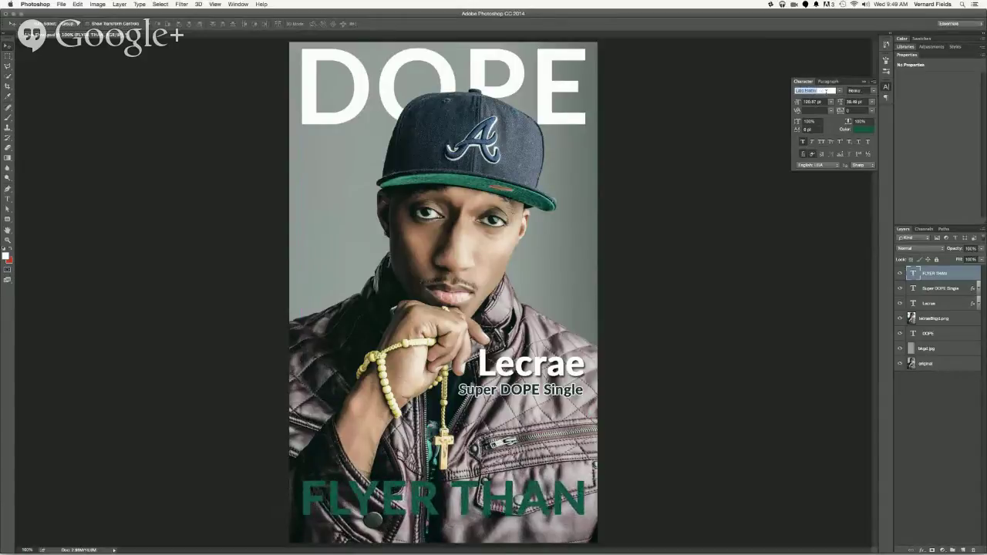
key("Down")
key("Down")
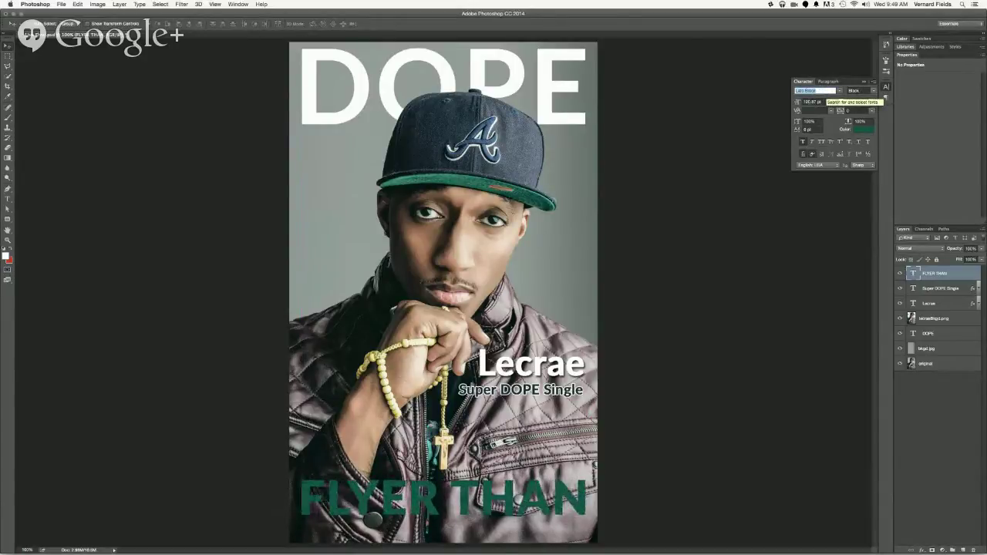
- Recolor the FLYER THAN text bright pink (about H 346, S 67, B 95)
left_click(12, 50)
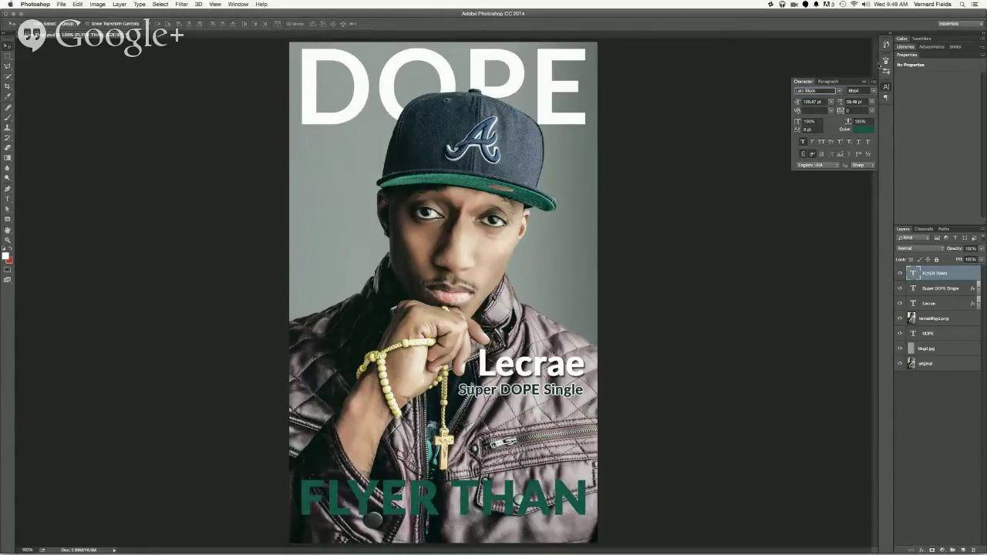
left_click(863, 130)
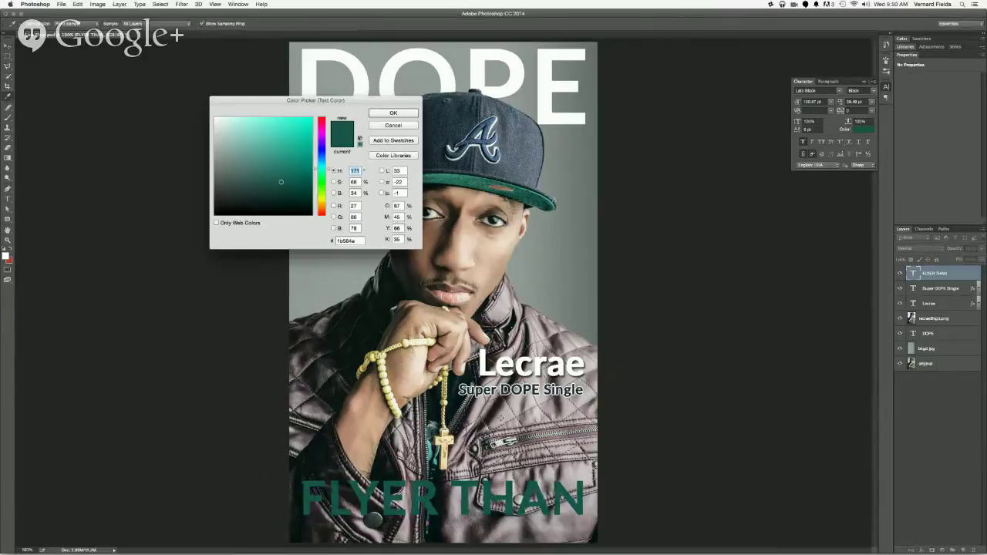
left_click(240, 128)
left_click(321, 119)
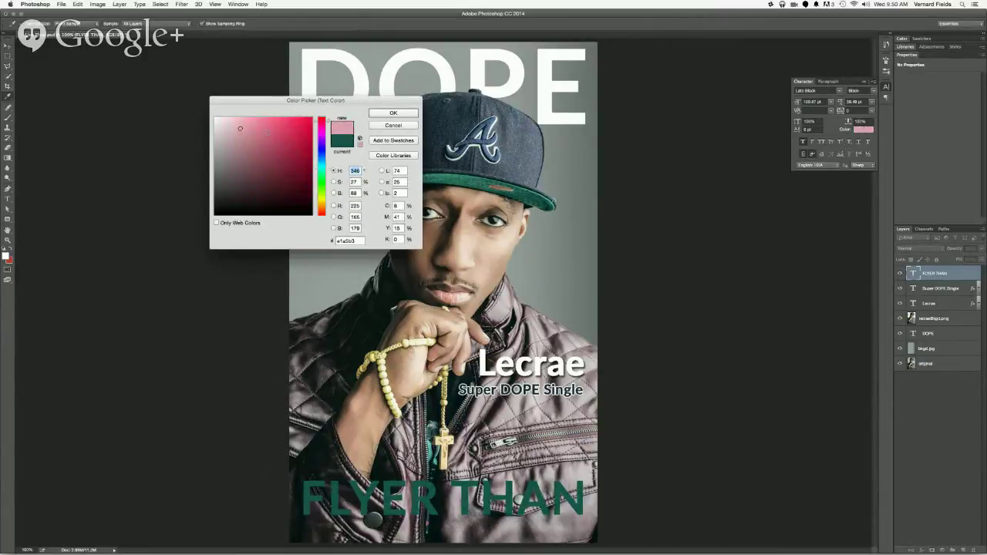
left_click(266, 133)
left_click(270, 129)
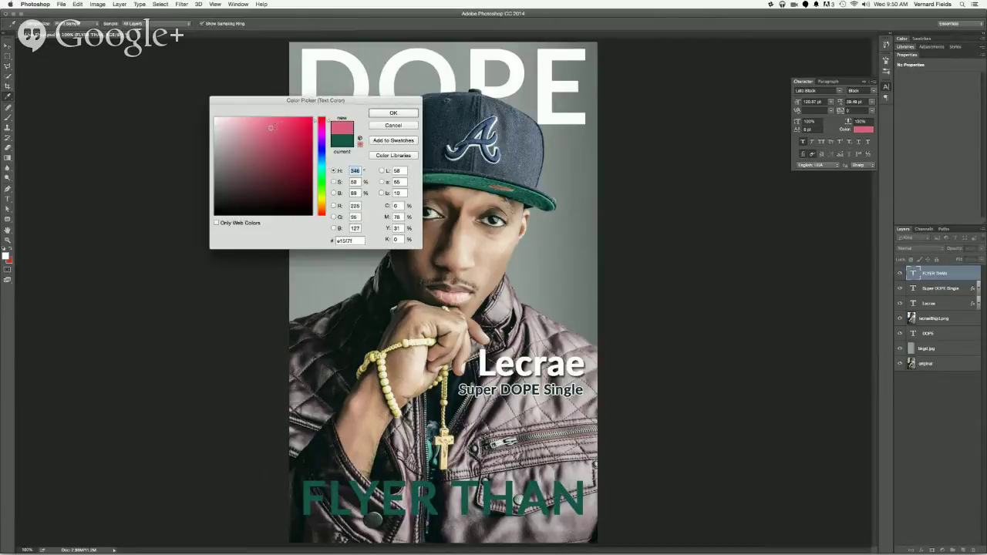
left_click(281, 122)
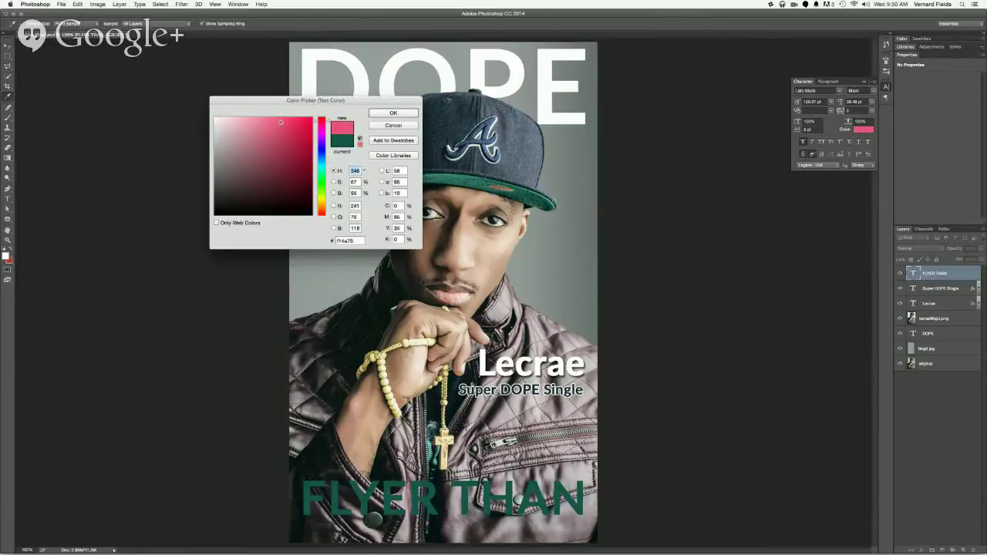
left_click(392, 114)
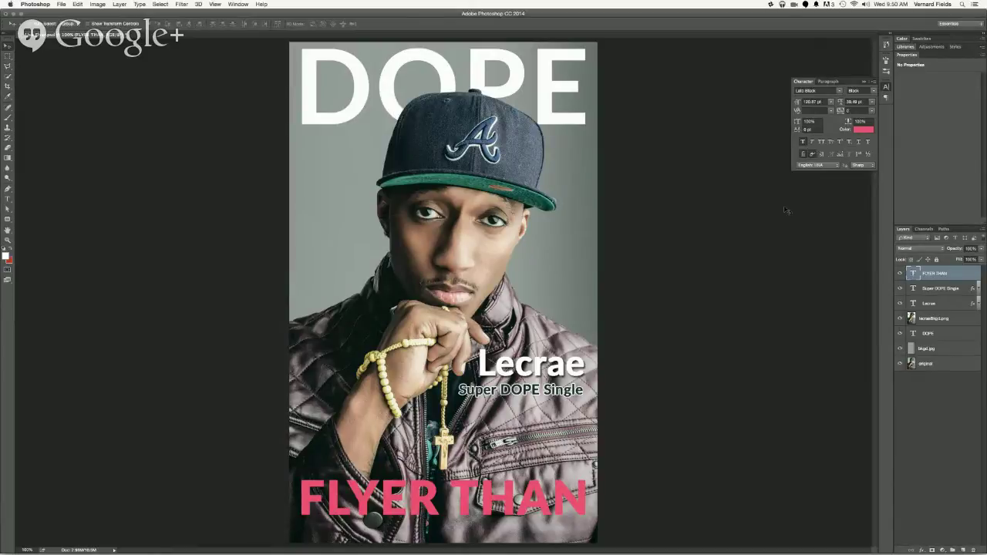
- Recolor the Super DOPE Single text with a dark green sampled from the underside of the cap's brim
left_click(946, 289)
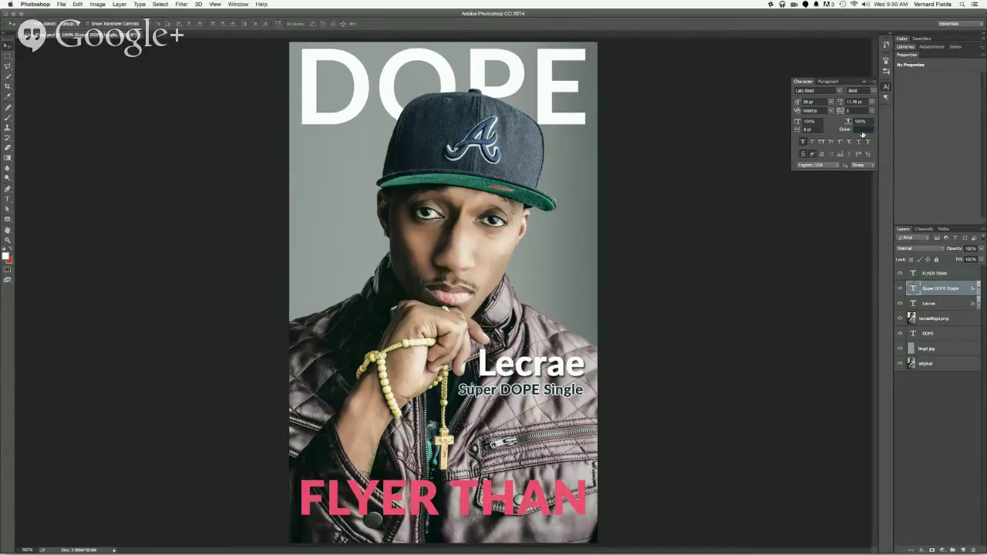
left_click(862, 131)
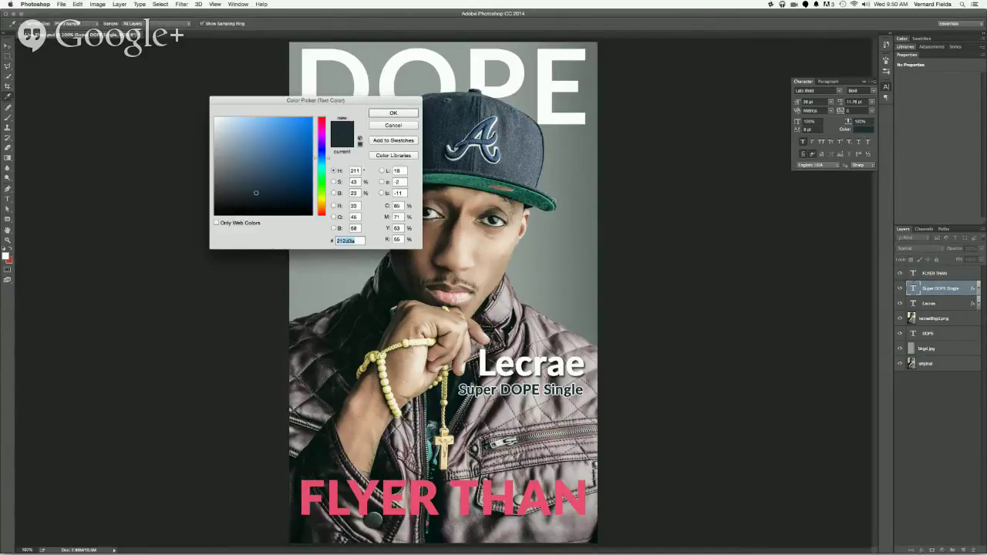
left_click(544, 206)
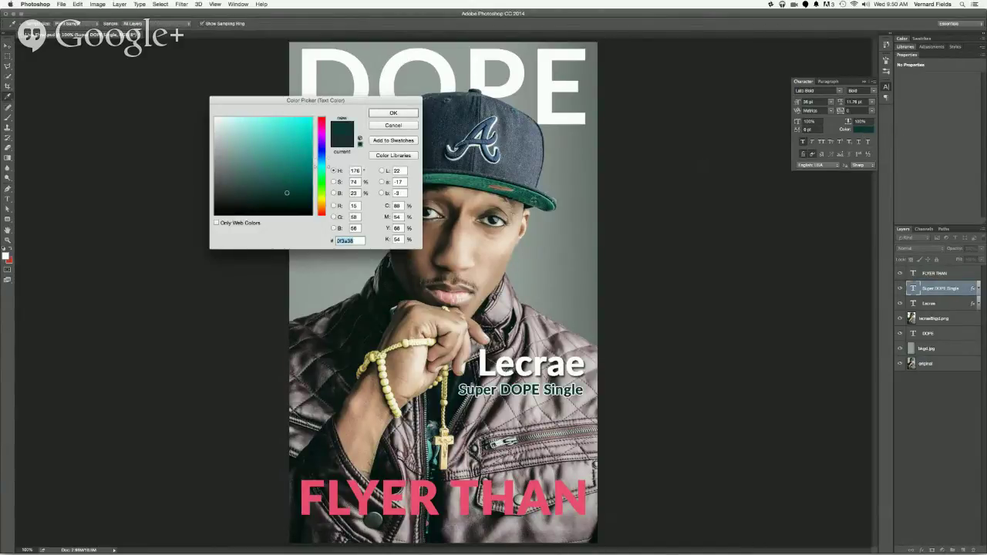
left_click(535, 202)
left_click(392, 114)
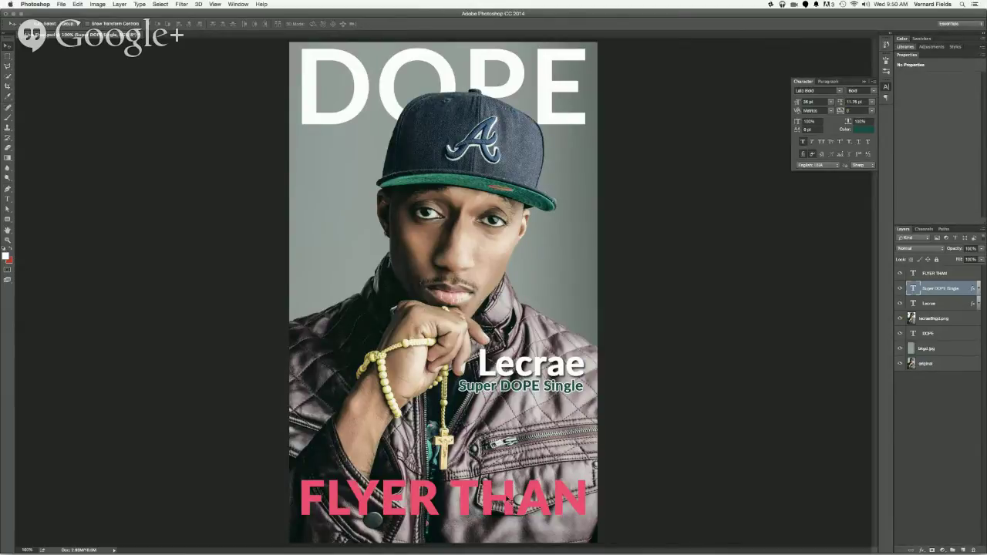
- Nudge the FLYER THAN text slightly upward and enclose it in double quotation marks
left_click(944, 275)
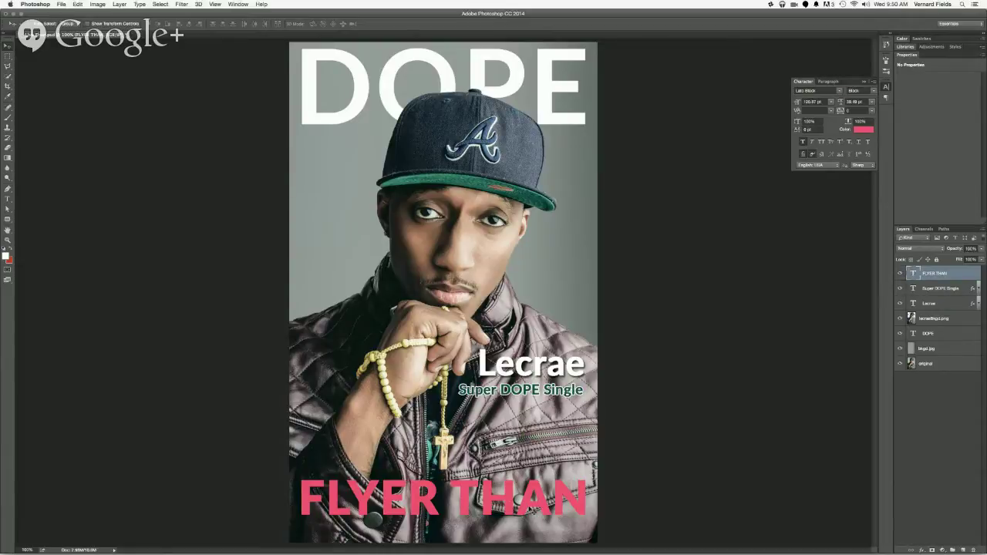
left_click_drag(462, 493, 463, 486)
key("t")
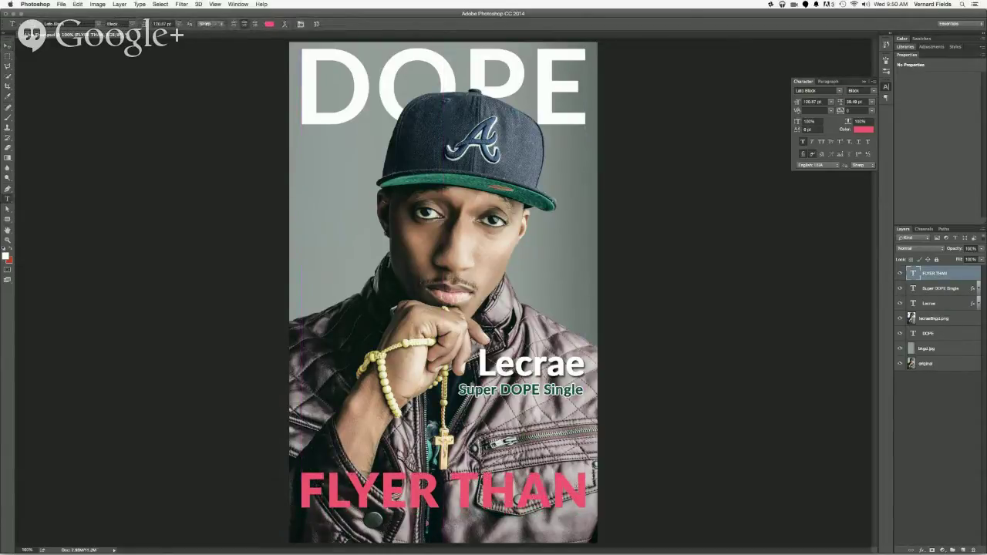
left_click(589, 487)
type("\"")
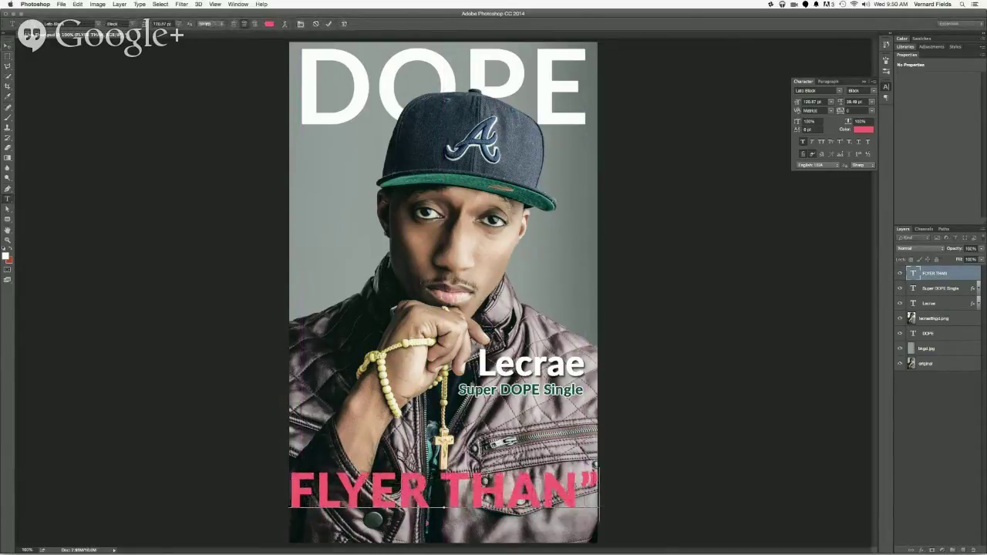
key("Home")
type("\"")
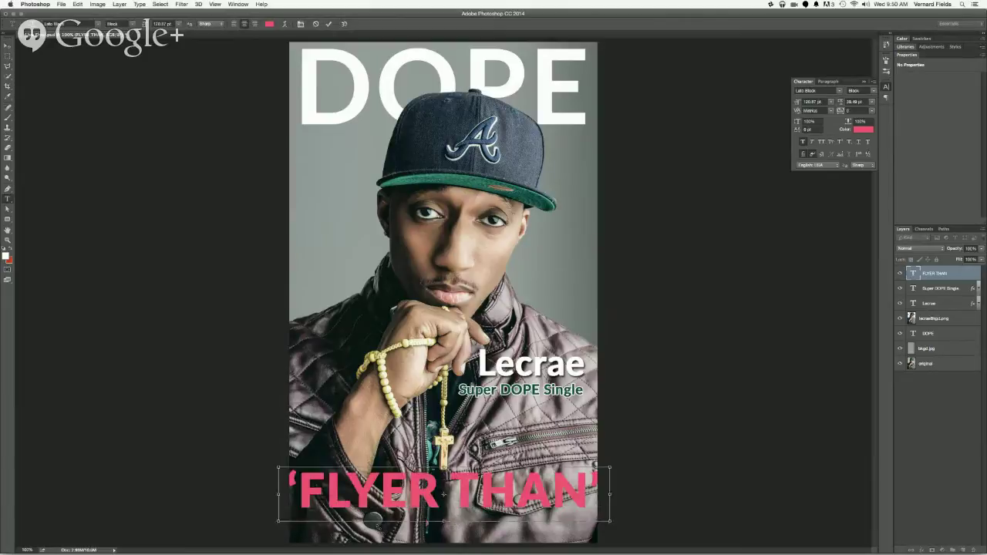
key("ctrl+Return")
- Scale the quoted FLYER THAN text down proportionally to about 104 pt so it spans the width of DOPE
key("ctrl+t")
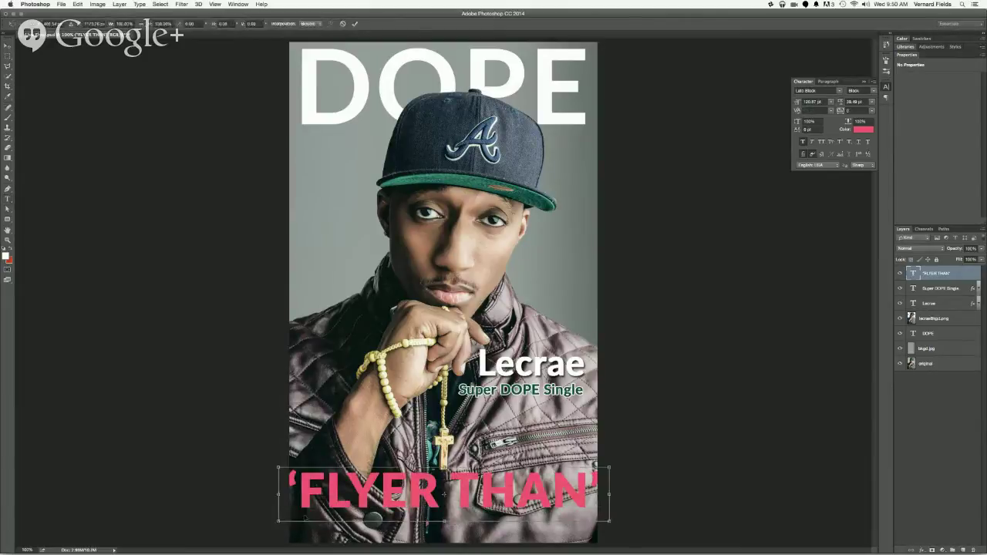
left_click_drag(277, 468, 301, 472)
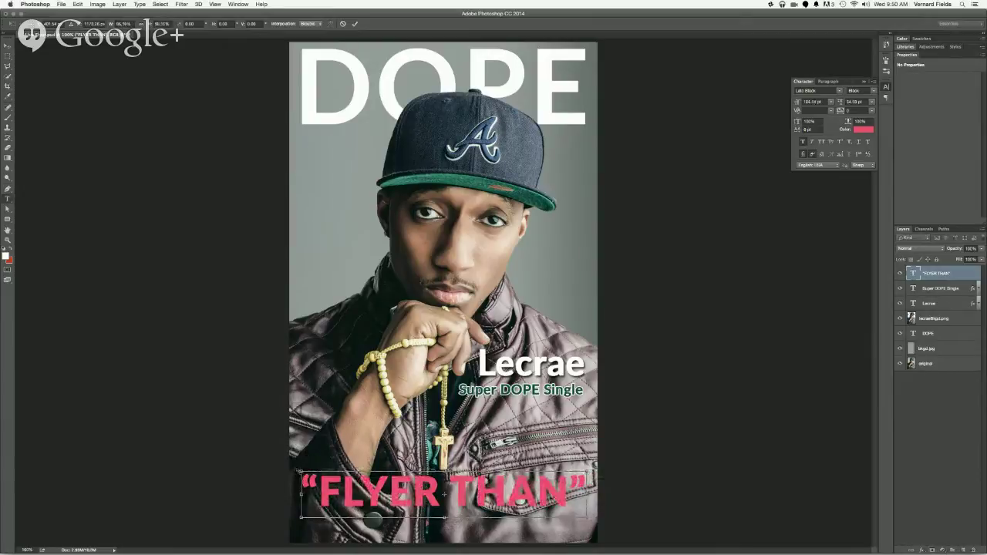
key("Return")
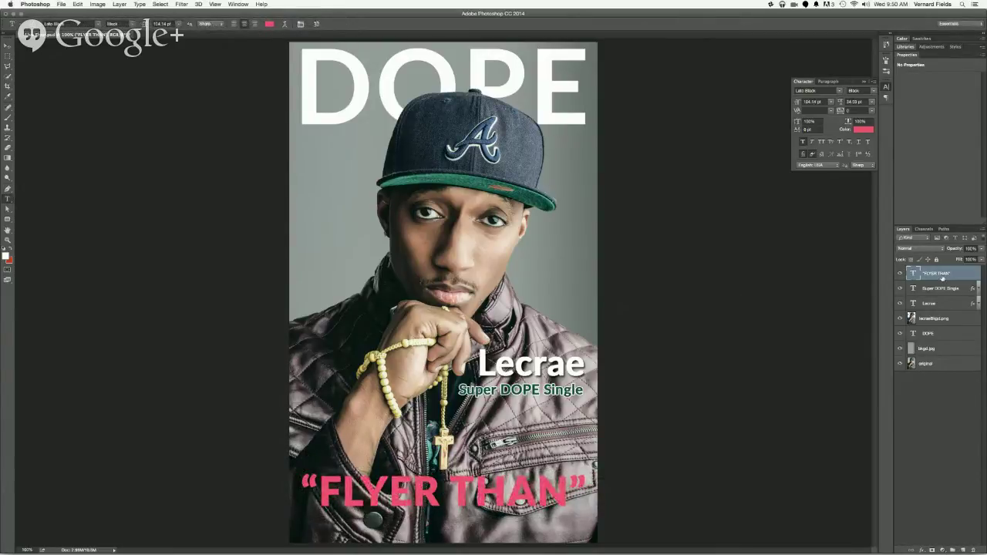
- Copy the Stroke effect from the Super DOPE Single layer to the "FLYER THAN" layer and collapse both effect lists
left_click(978, 288)
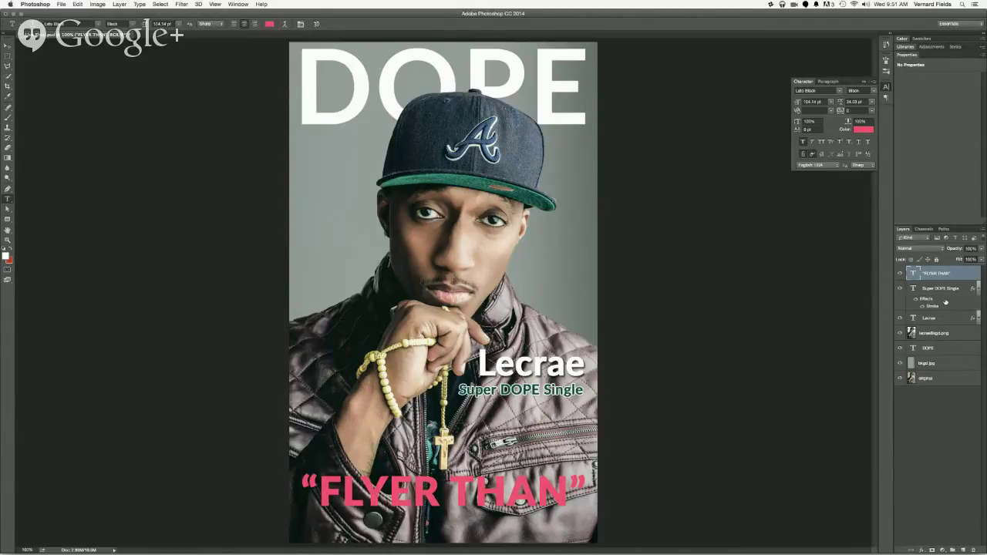
left_click_drag(946, 302, 942, 275)
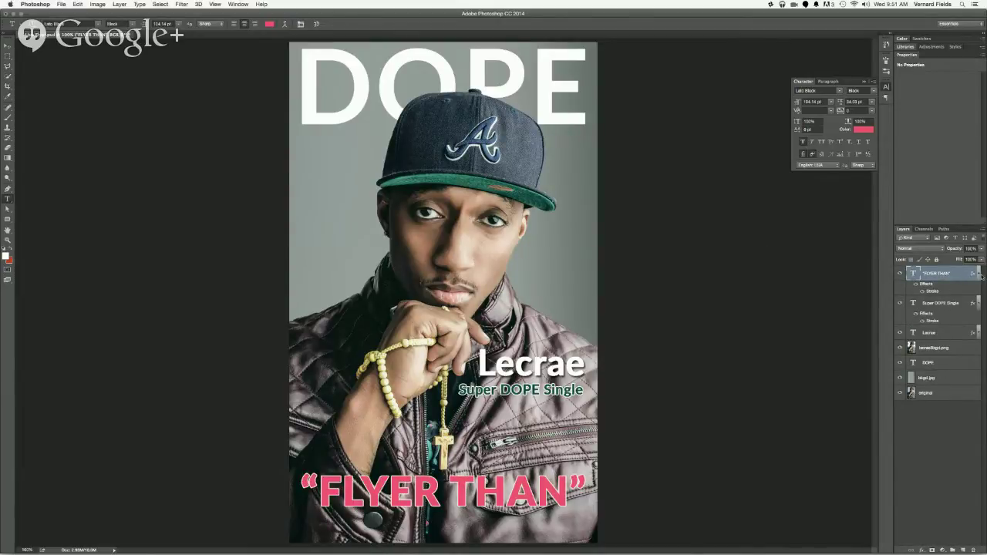
left_click(979, 275)
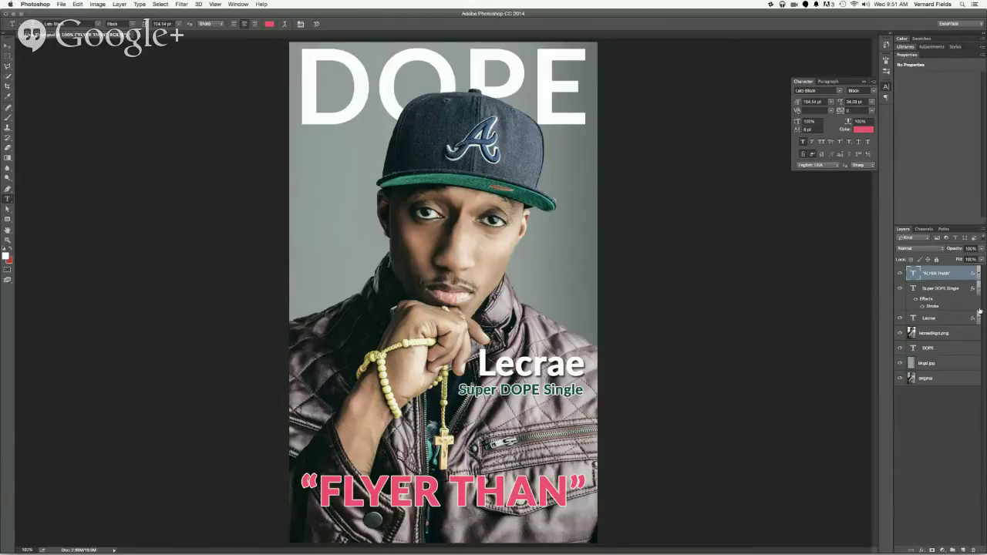
left_click(977, 288)
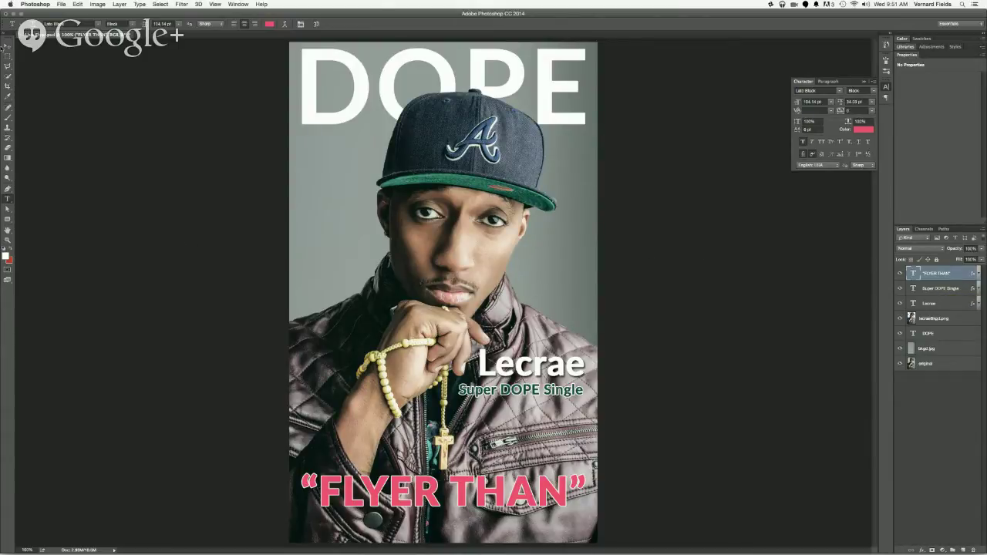
- Add a small white-filled circle over the top of the cross pendant on a new layer above the subject cutout, using an elliptical selection
left_click(8, 45)
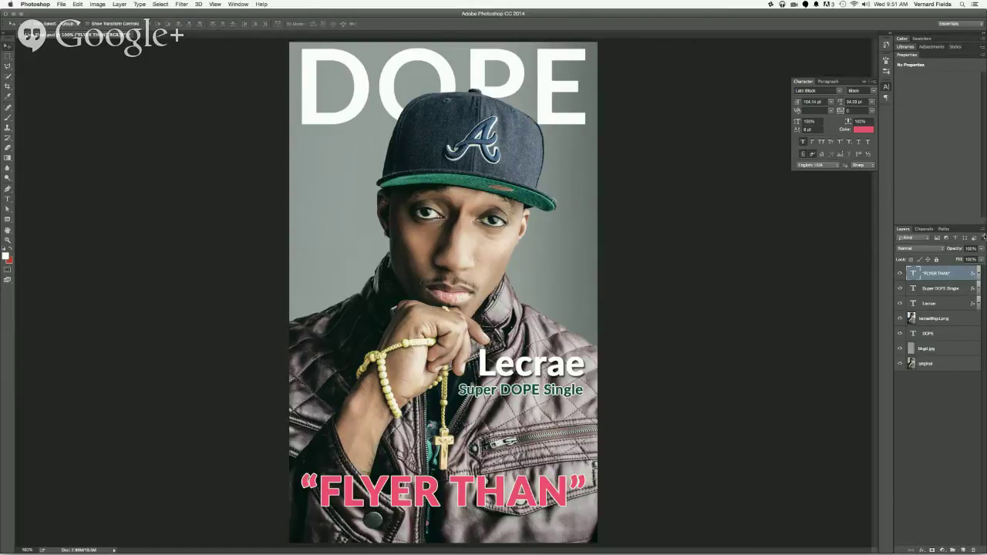
left_click(960, 322)
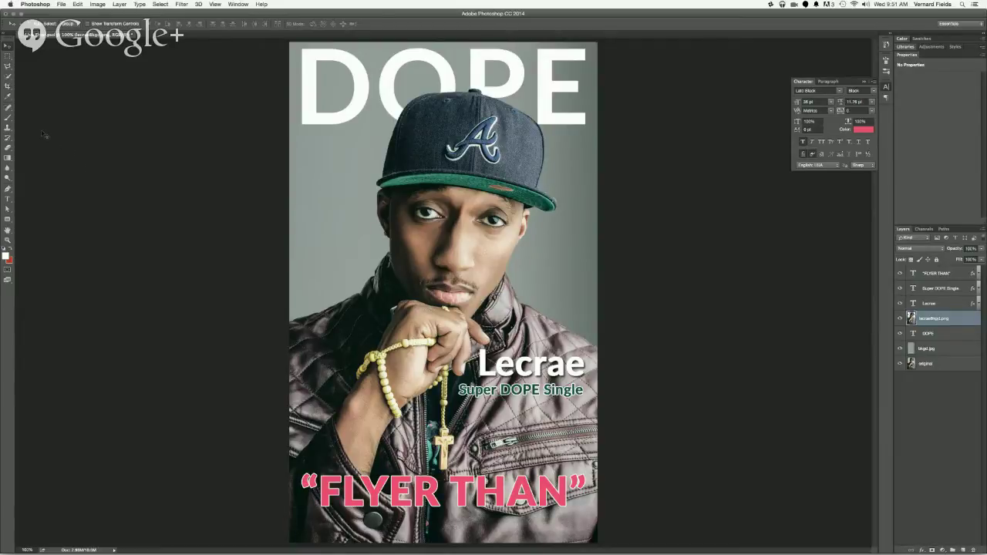
left_click(7, 57)
right_click(7, 57)
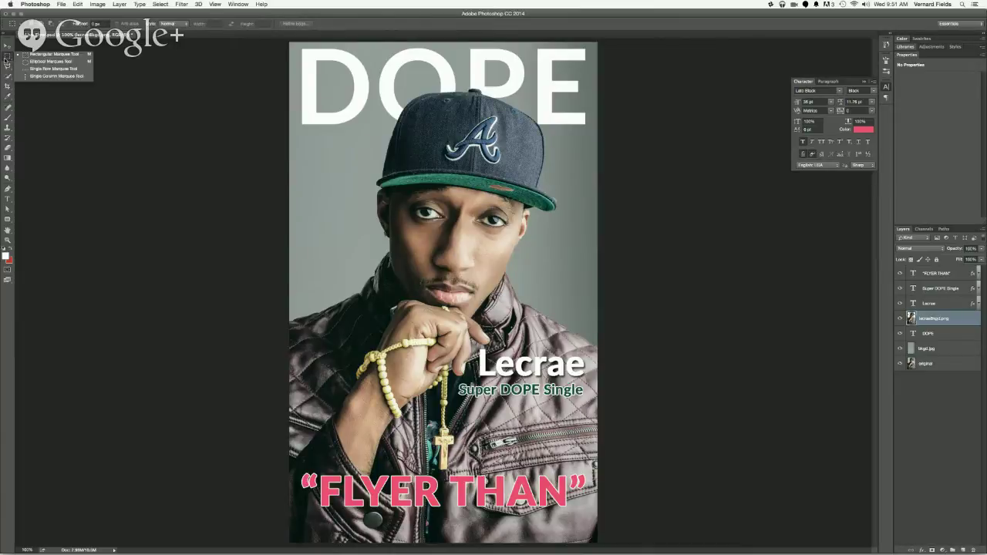
left_click(41, 63)
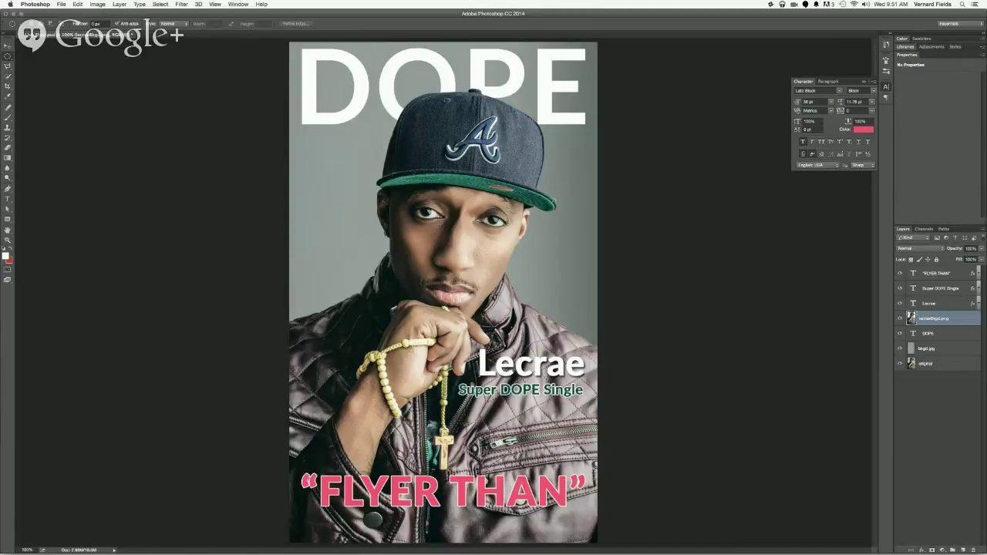
left_click_drag(446, 415, 469, 424)
left_click(964, 550)
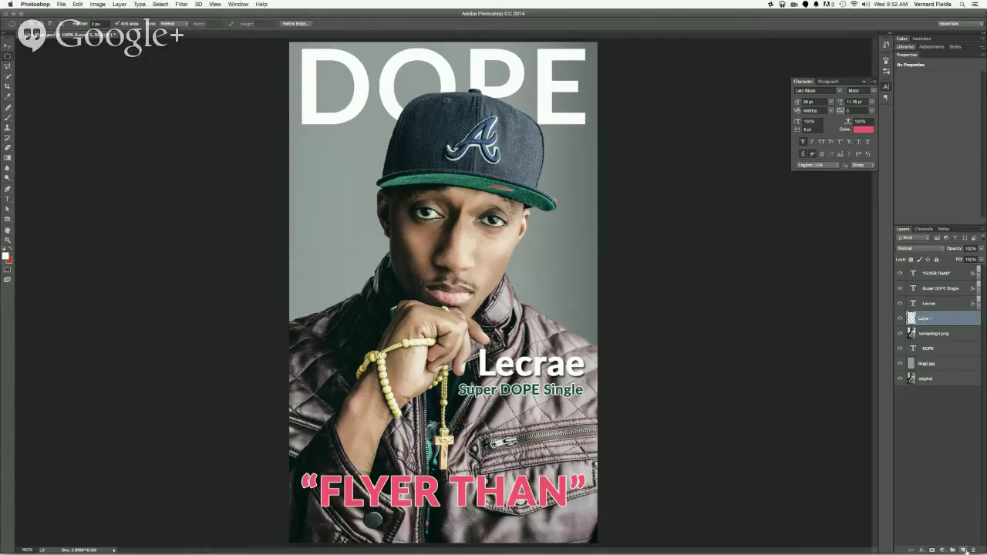
key("alt+BackSpace")
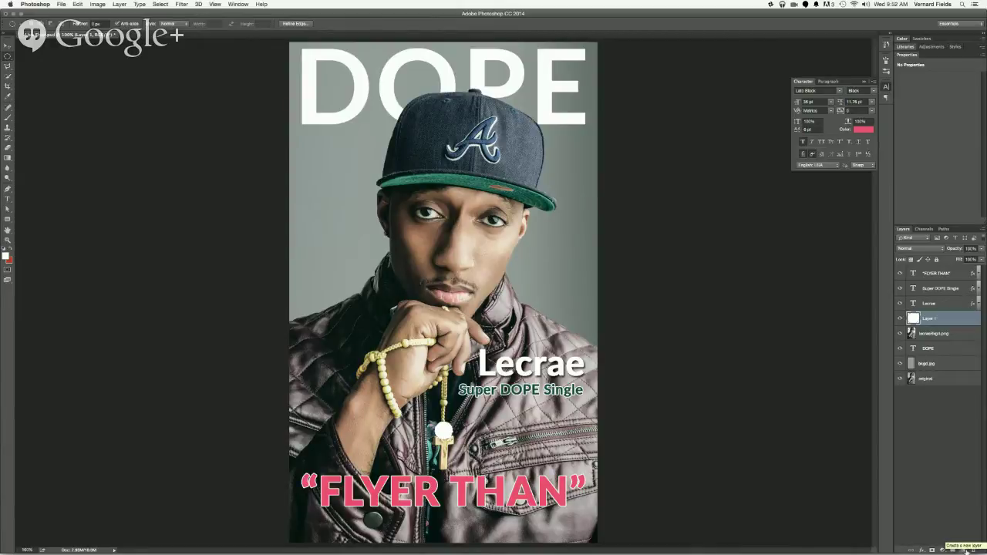
key("ctrl+d")
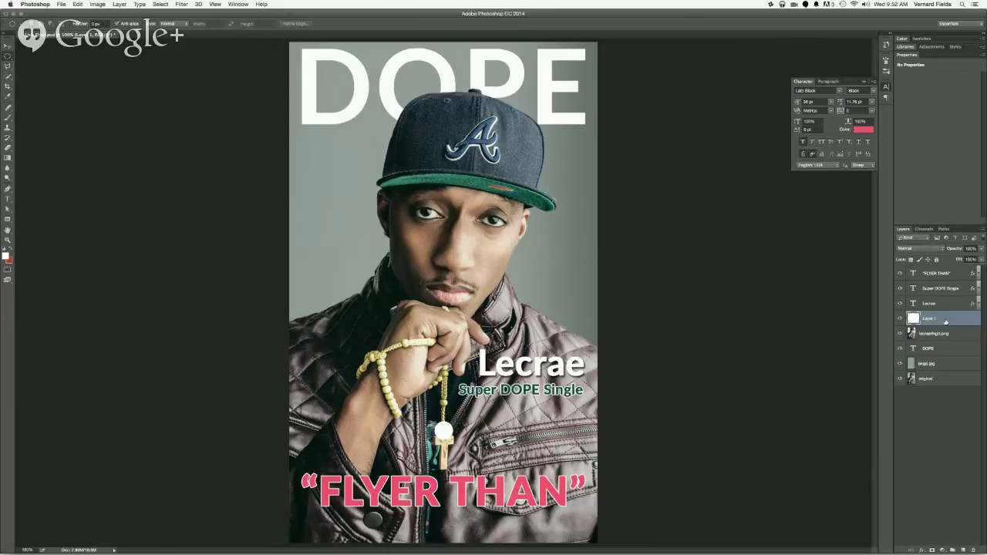
- Rename the white circle's layer whiteBlur and convert it to a Smart Object
double_click(932, 320)
type("cle")
key("Return")
right_click(943, 321)
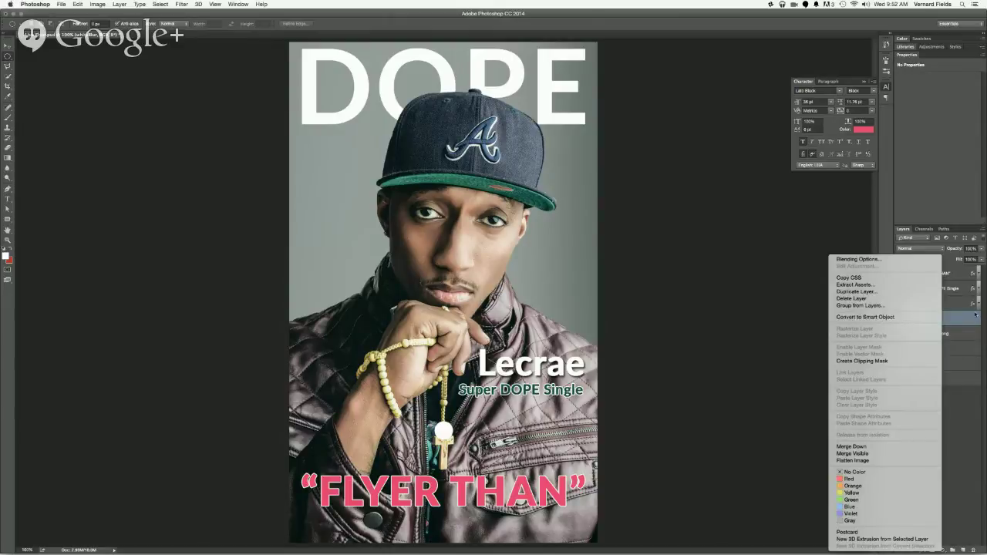
left_click(963, 324)
right_click(962, 322)
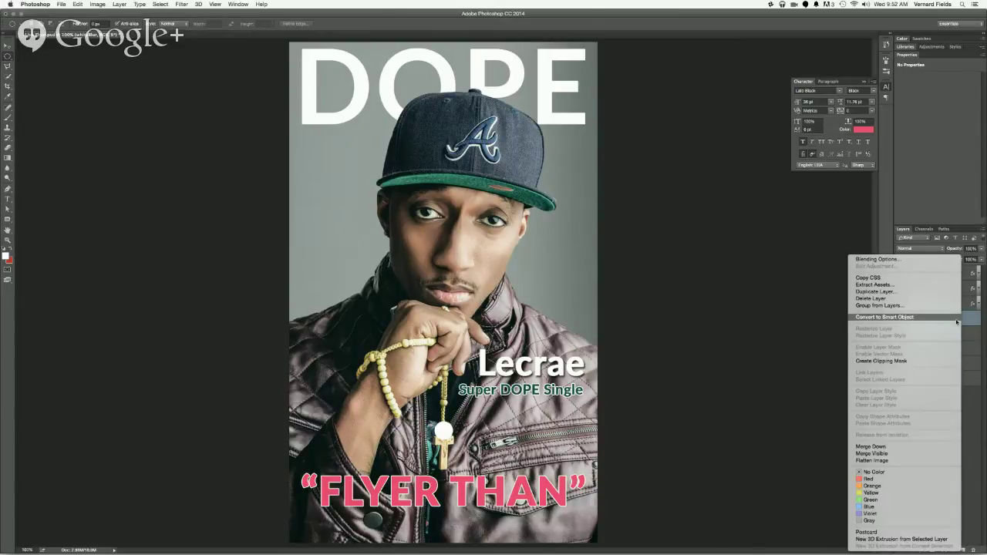
left_click(911, 317)
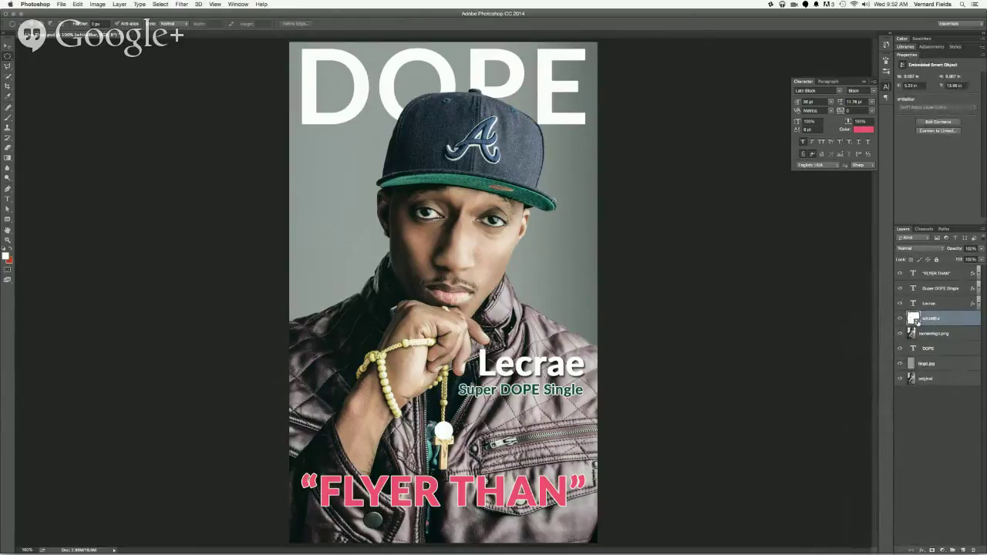
- Apply a Gaussian Blur with a small radius to the whiteBlur layer, softening the circle into a glow on the cross
left_click(179, 4)
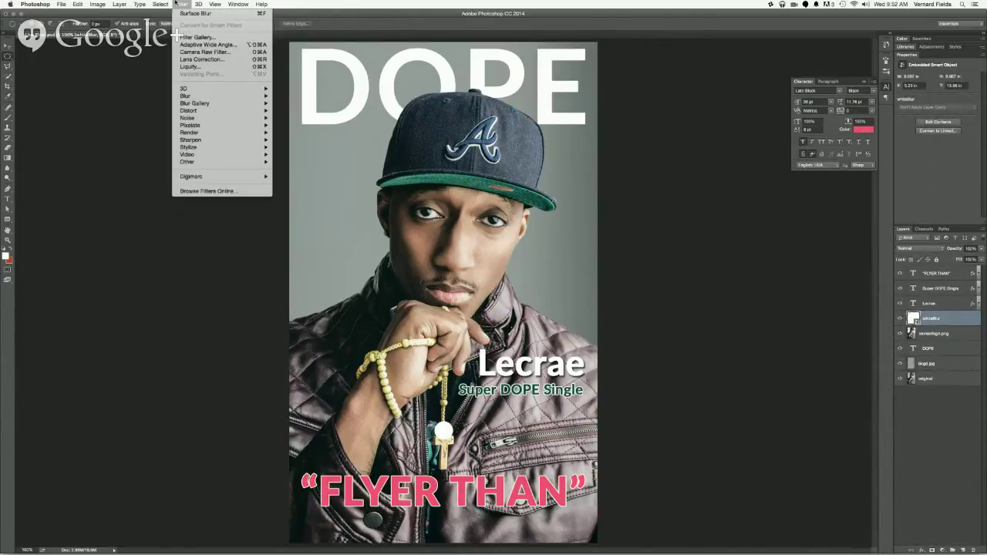
mouse_move(247, 95)
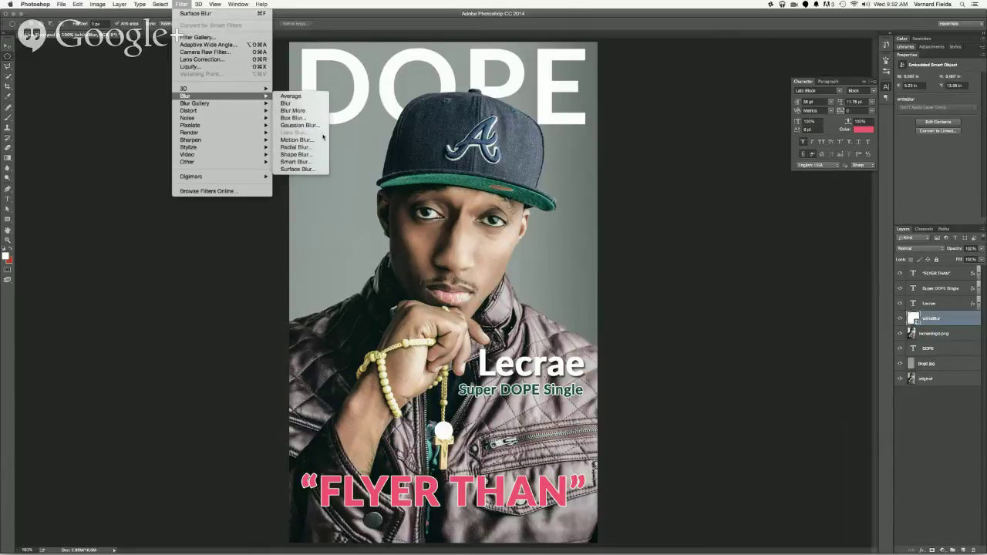
left_click(301, 125)
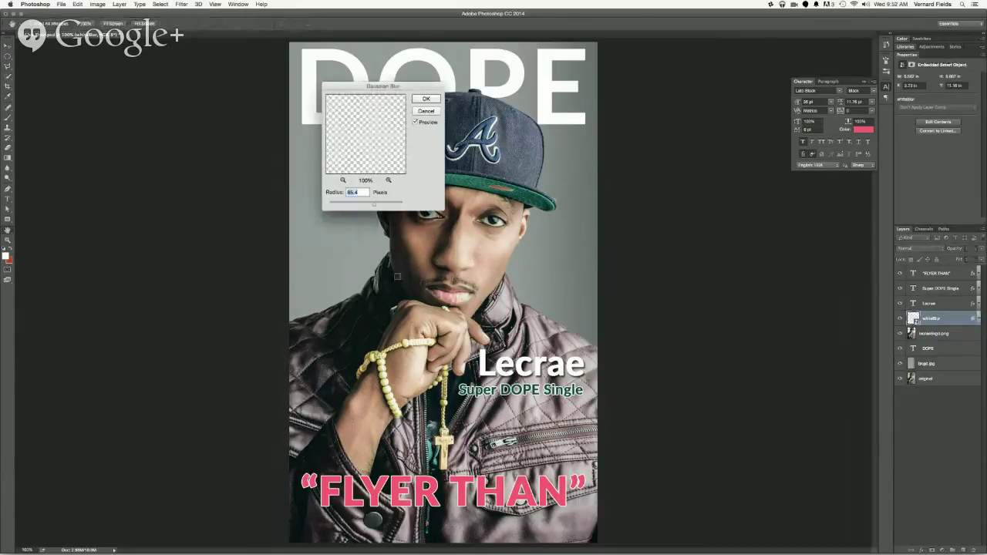
left_click(342, 204)
left_click_drag(342, 204, 347, 204)
left_click_drag(349, 206, 351, 205)
left_click(434, 100)
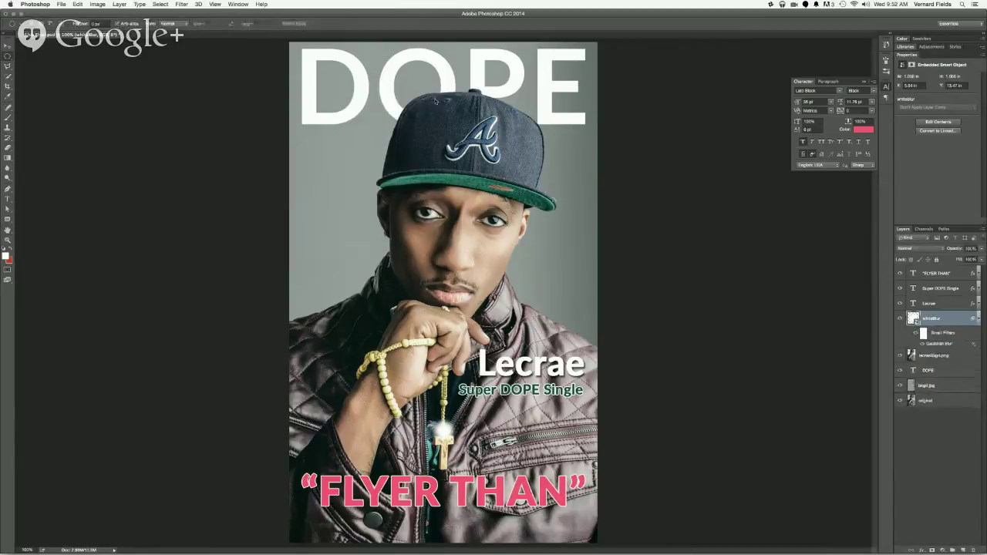
- Enlarge the whiteBlur circle evenly around its centre so the glow covers more of the cross pendant
key("ctrl+t")
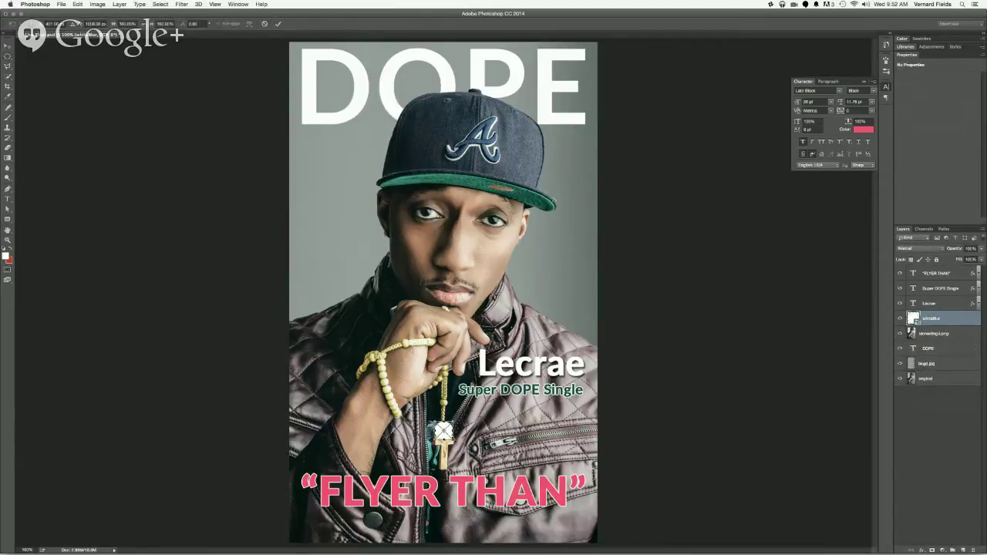
left_click_drag(452, 430, 464, 430)
key("Return")
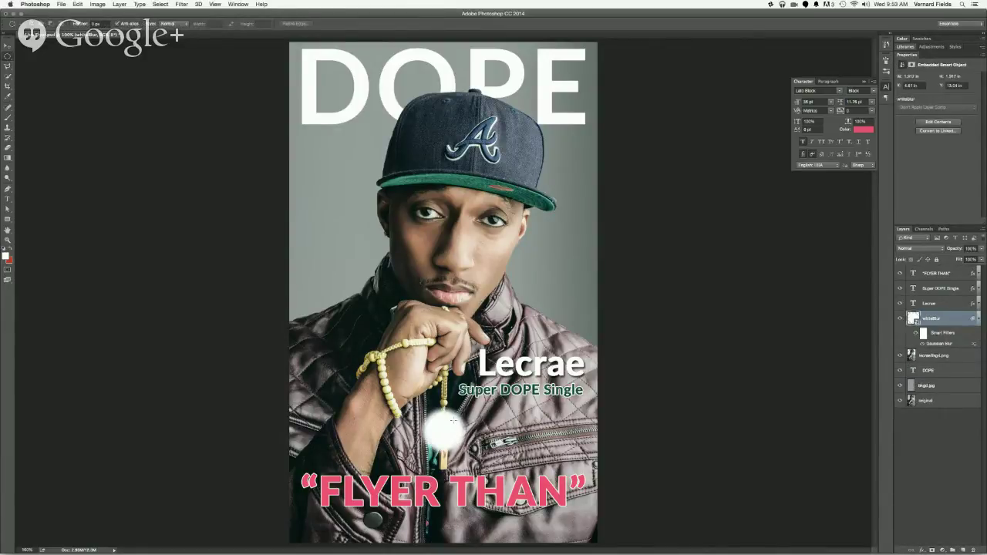
- Apply a second Gaussian Blur with a larger radius to the whiteBlur layer, spreading the glow softly
key("super+alt+f")
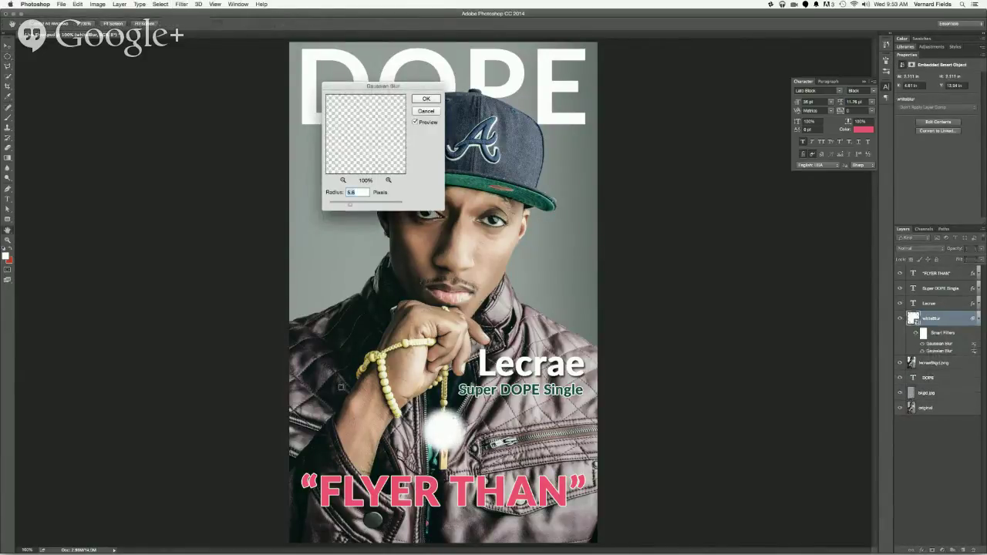
left_click_drag(350, 204, 367, 206)
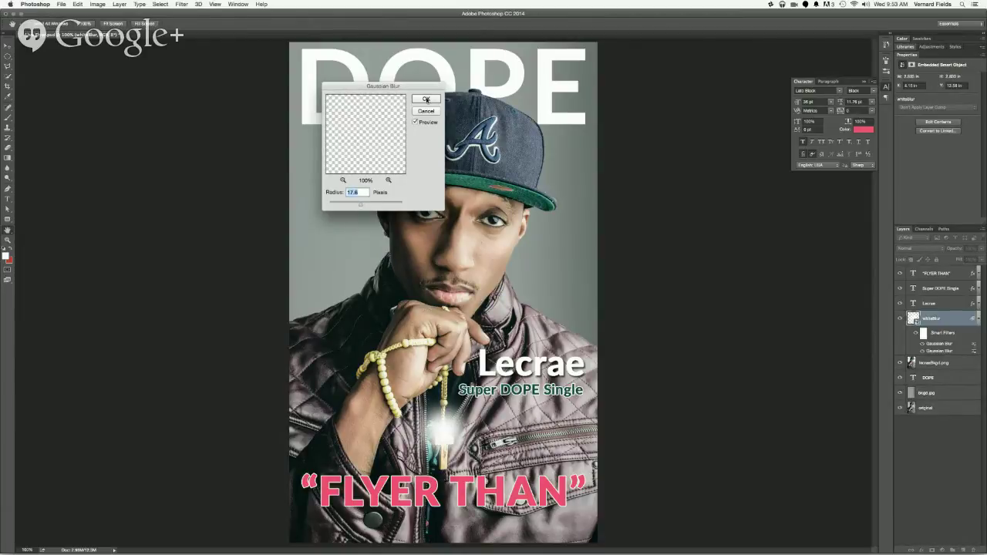
left_click(426, 100)
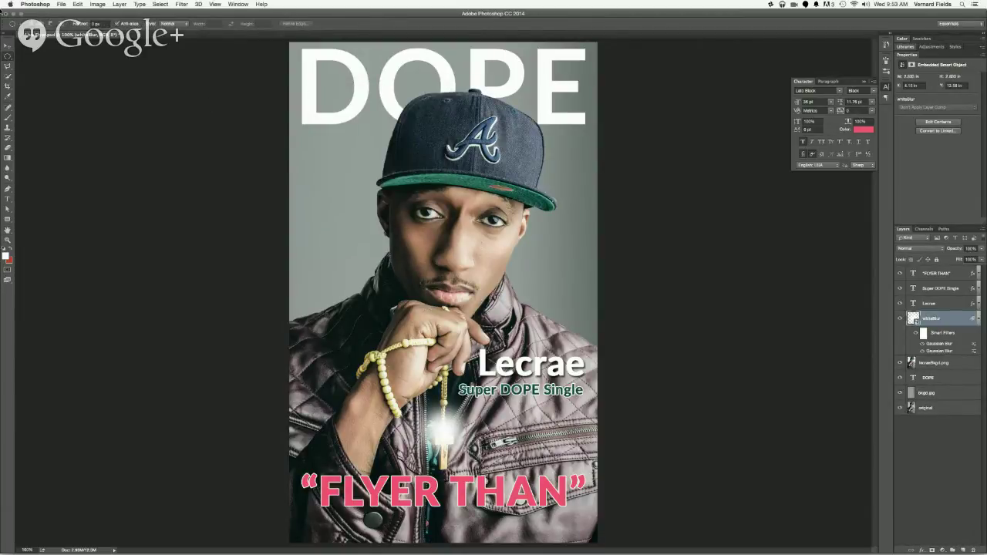
- Move the glow slightly down onto the cross pendant and collapse the whiteBlur layer's filter list
left_click(8, 47)
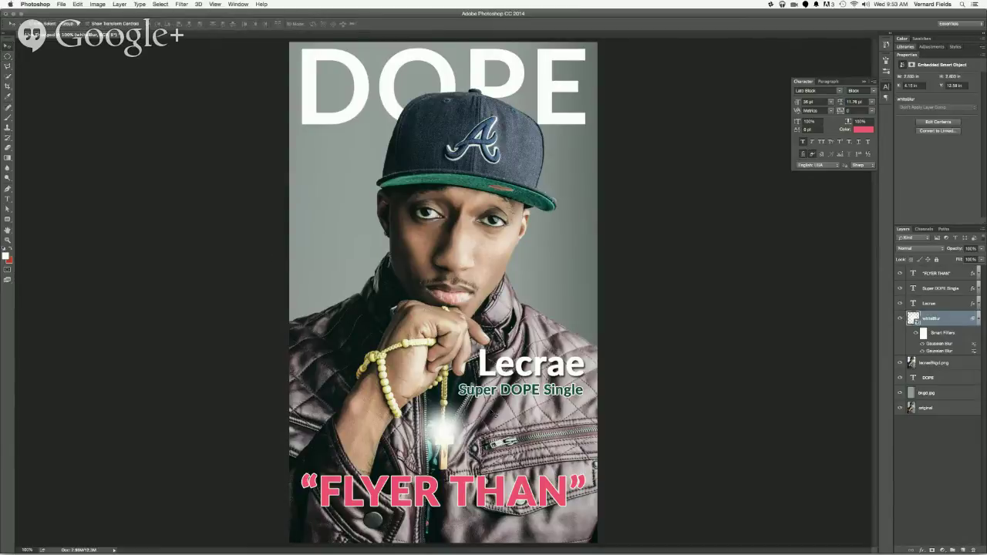
left_click_drag(452, 431, 449, 436)
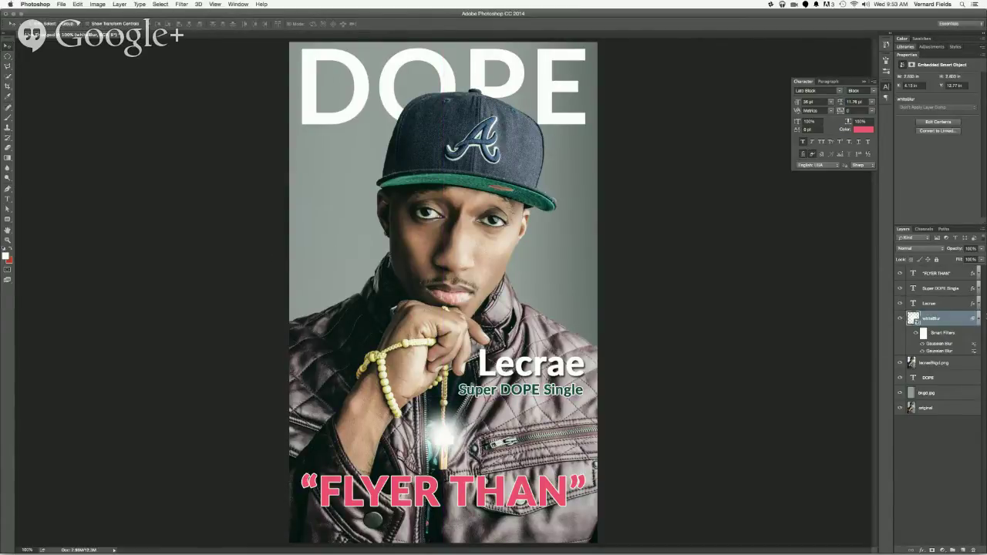
left_click(978, 320)
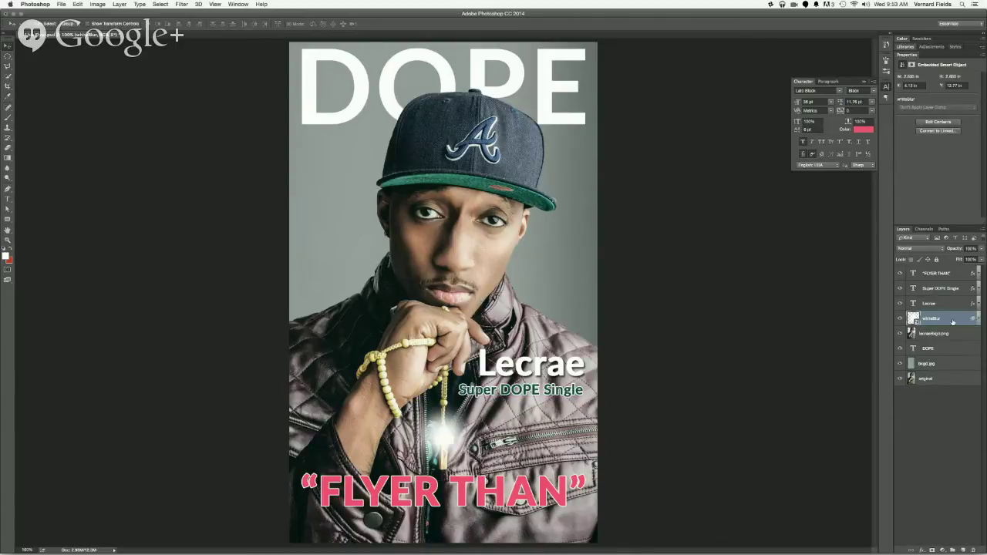
- Duplicate the whiteBlur layer and set the copy's blend mode to Lighter Color
left_click_drag(953, 323, 963, 548)
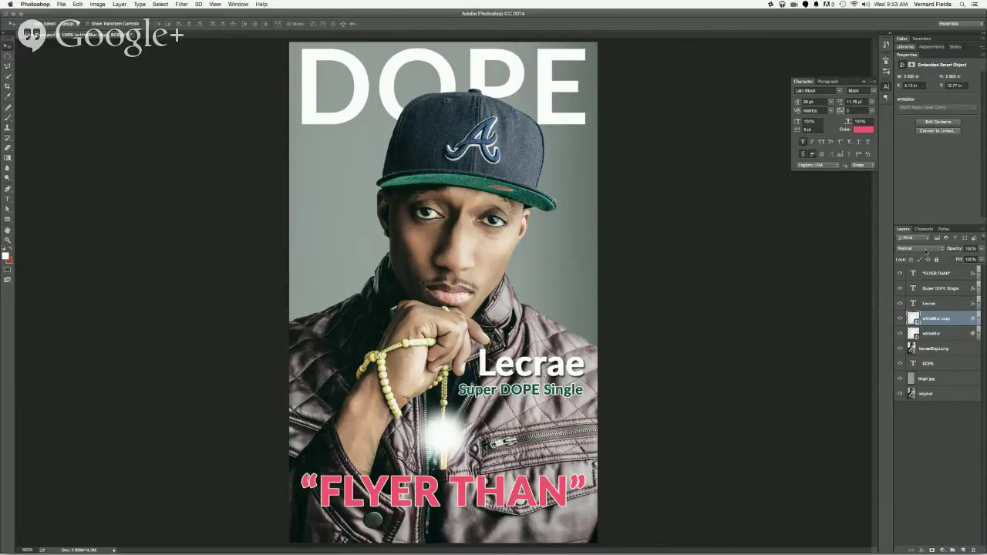
left_click(926, 252)
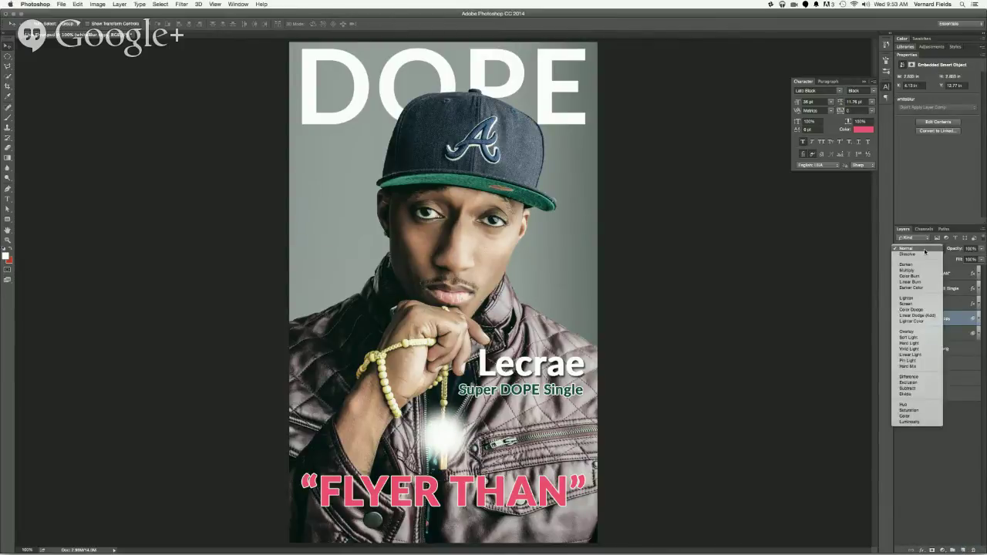
left_click(912, 322)
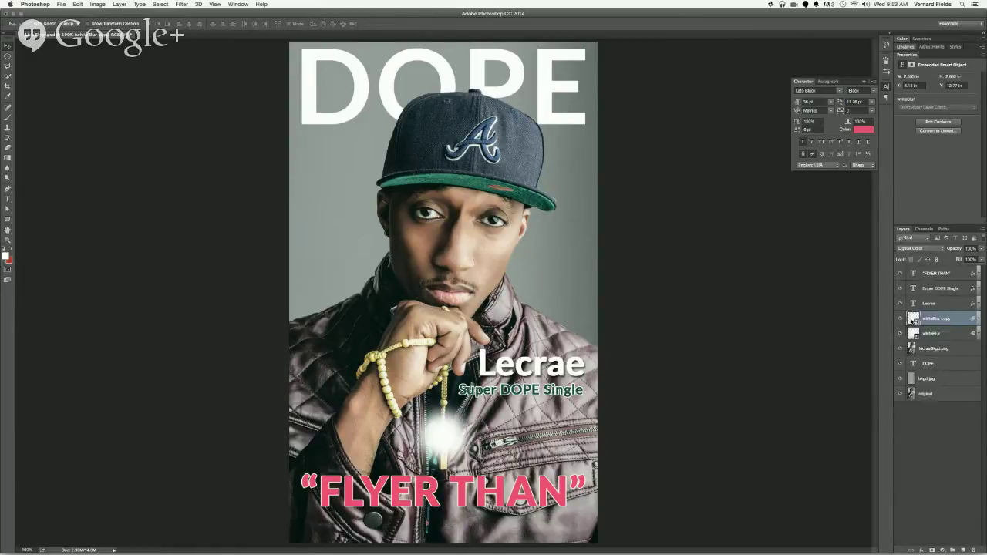
- Add a Color Overlay to the whiteBlur copy and change its colour to a light yellow
left_click(922, 551)
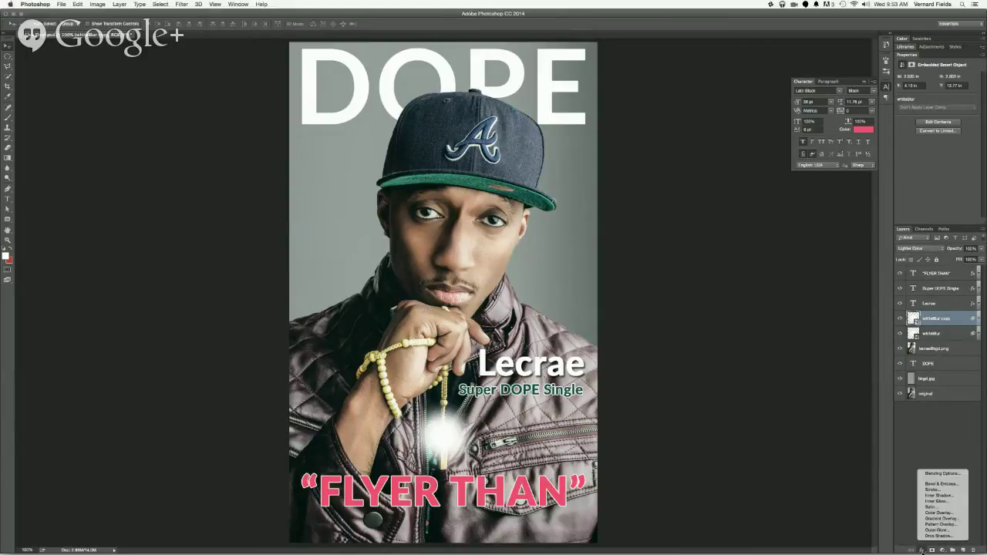
left_click(947, 513)
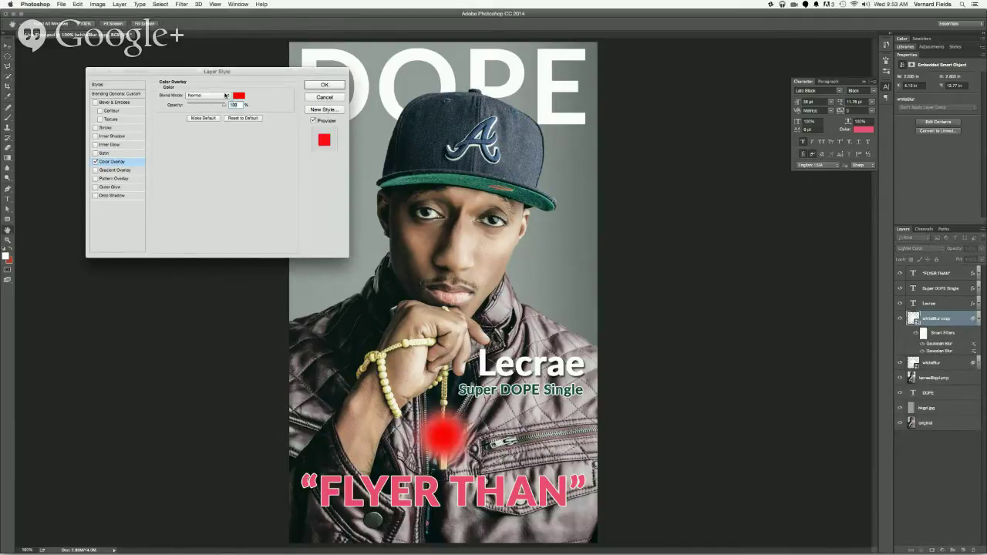
left_click(239, 95)
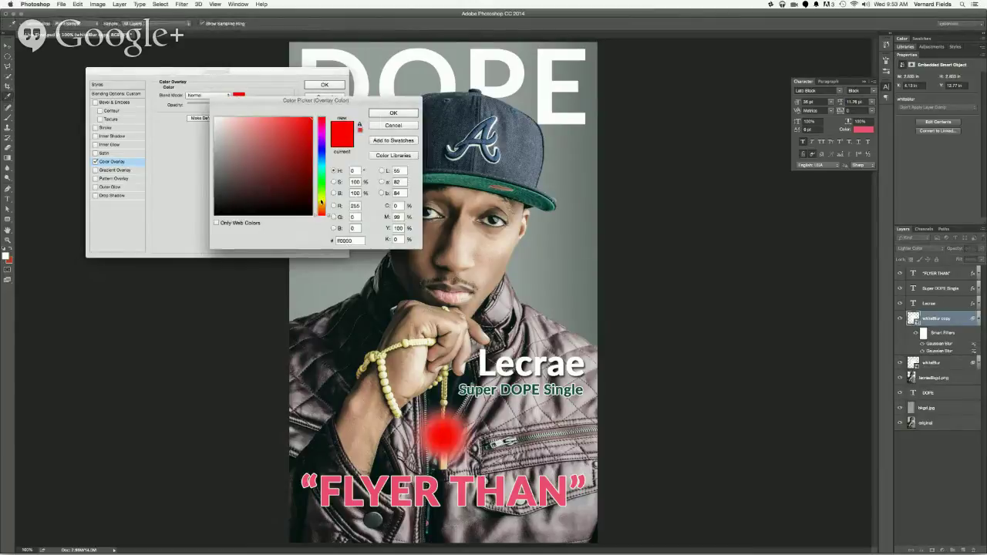
left_click_drag(318, 206, 317, 199)
left_click_drag(286, 135, 312, 112)
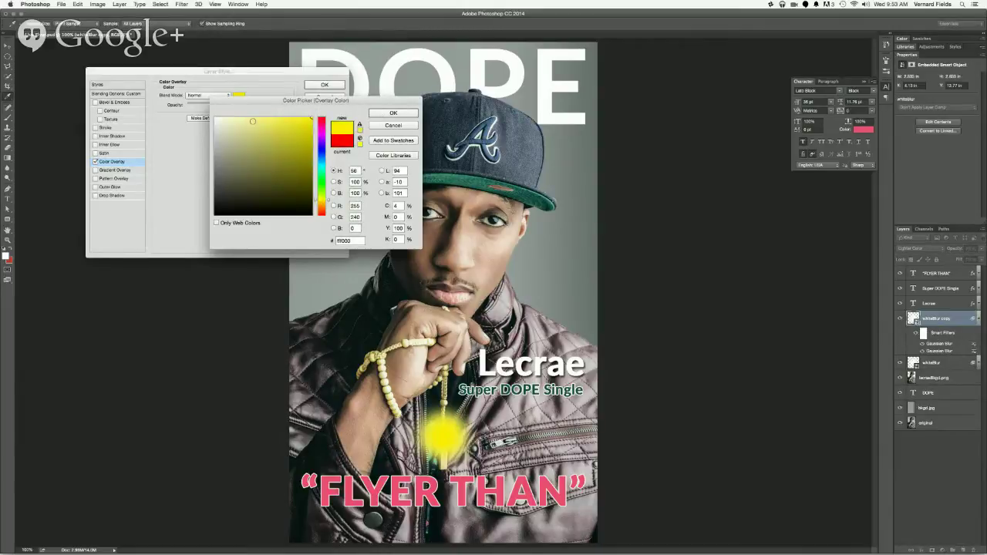
left_click(252, 118)
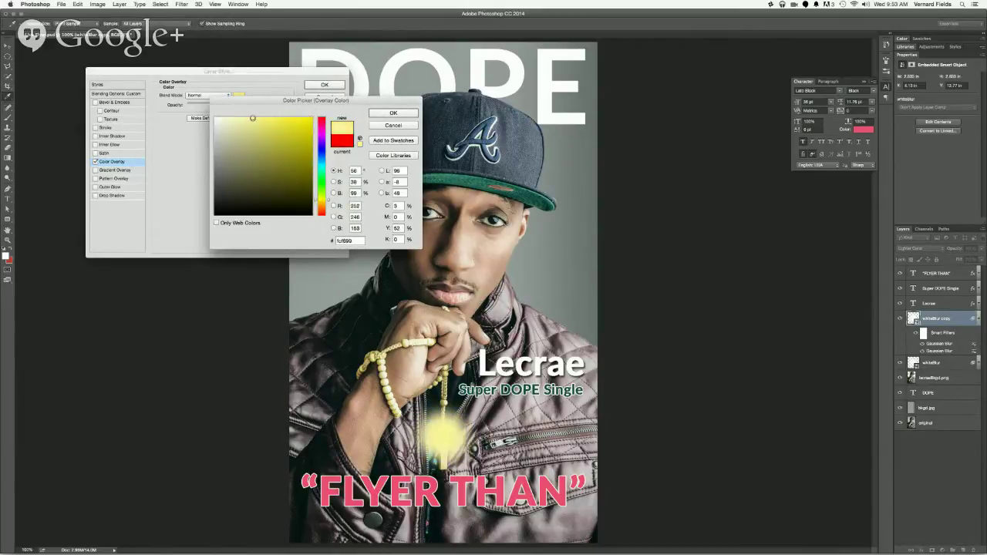
left_click_drag(253, 118, 264, 116)
left_click(393, 112)
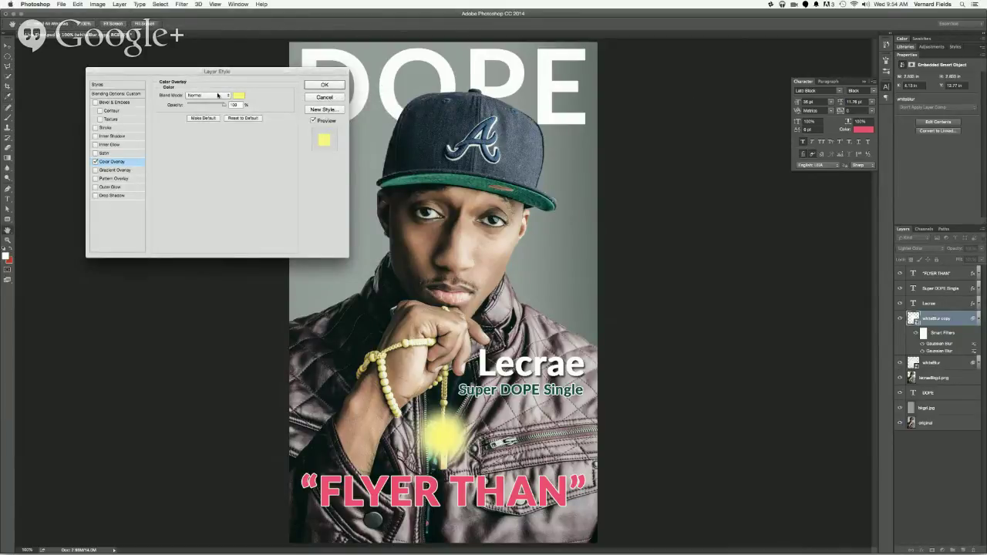
- Try the Screen, Overlay and Soft Light blend modes on the Color Overlay, return it to Normal and apply the effect
left_click(218, 96)
left_click(211, 151)
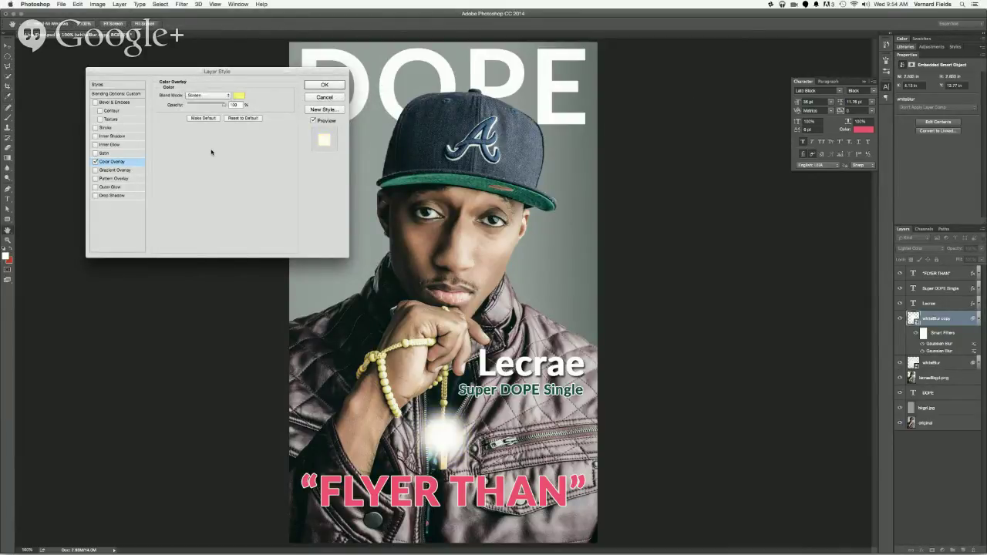
left_click(208, 96)
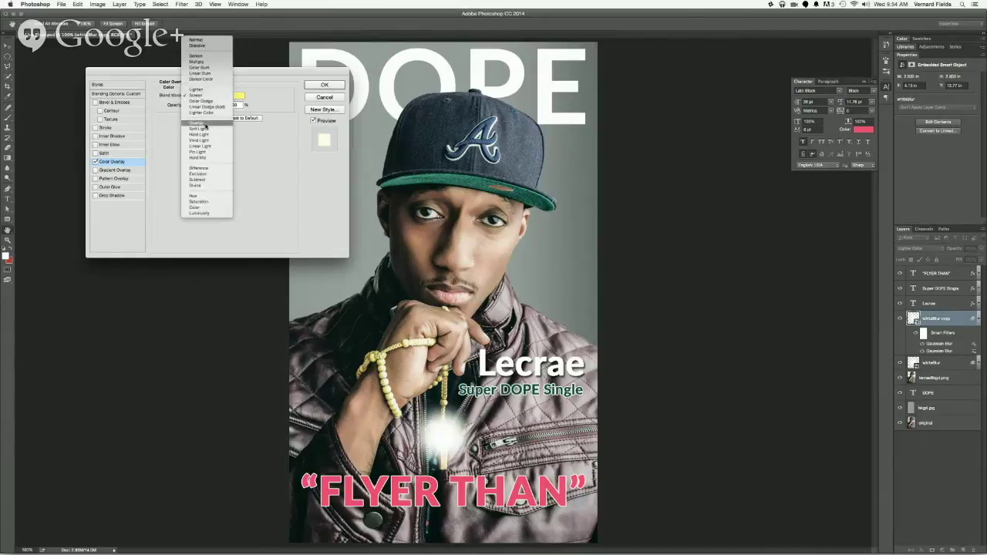
left_click(205, 124)
left_click(199, 96)
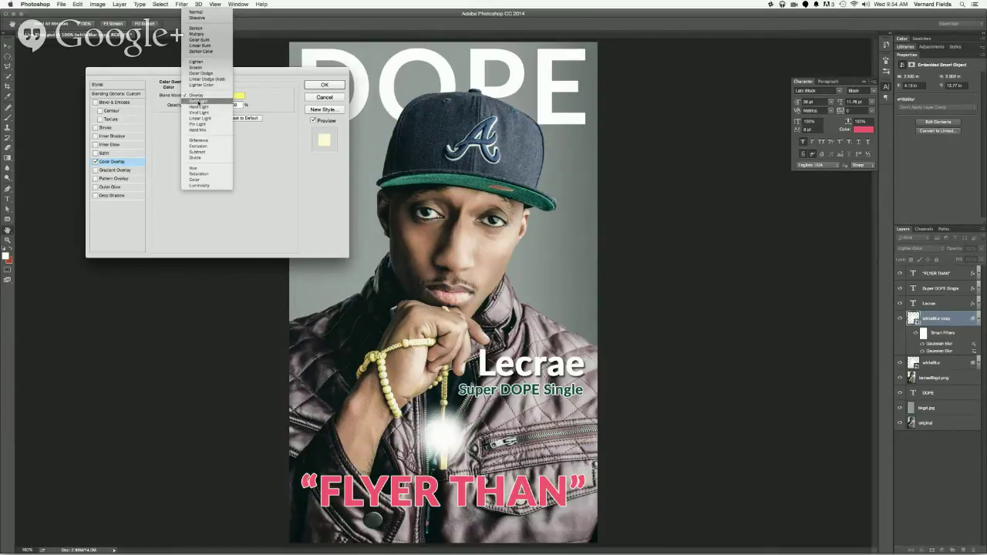
left_click(199, 101)
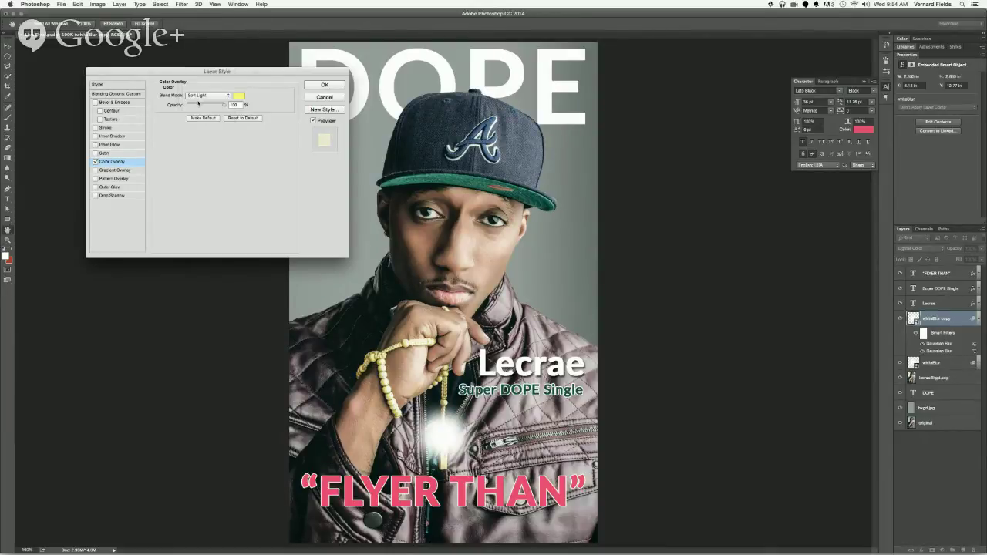
left_click(219, 95)
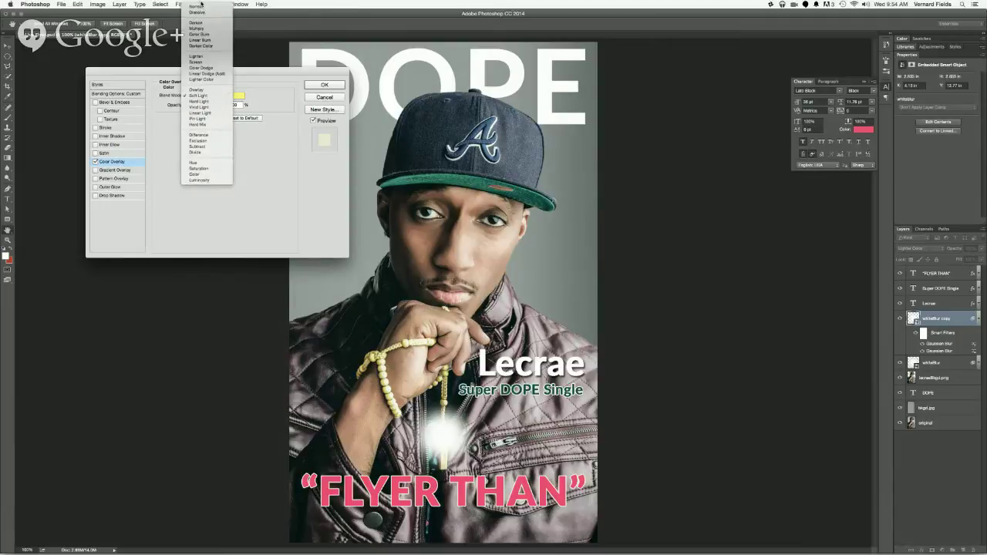
left_click(199, 5)
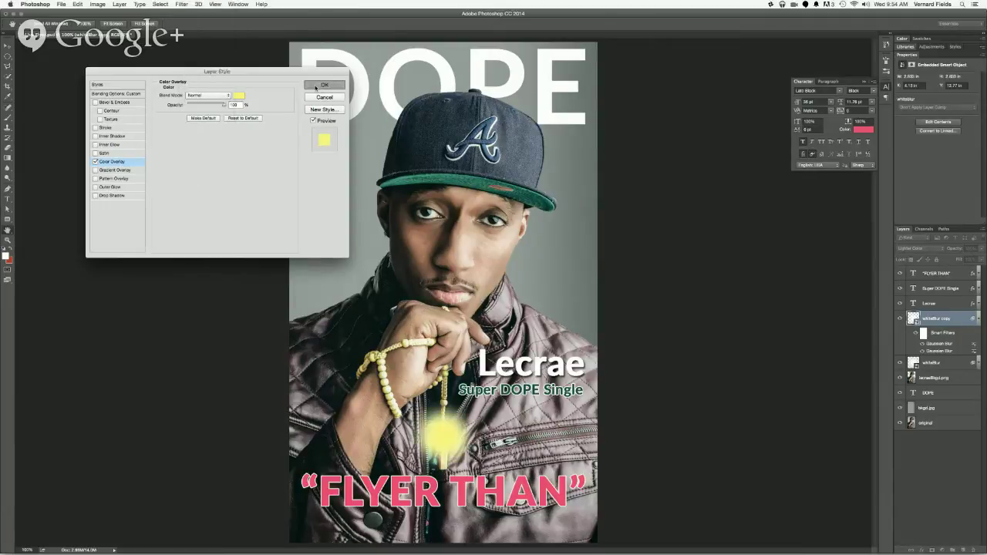
left_click(316, 87)
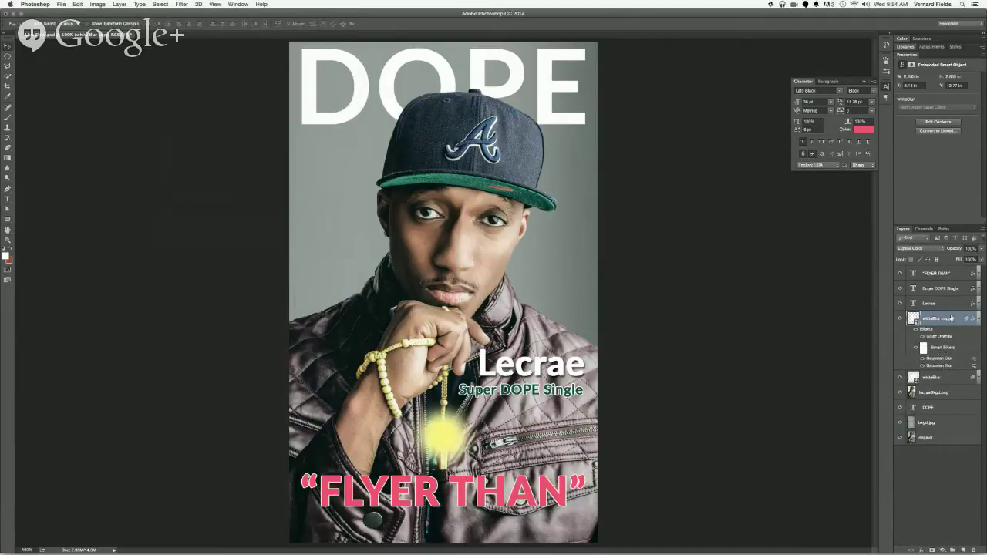
- Set the whiteBlur copy's blend mode to Multiply, delete its Color Overlay effect and collapse its filter list
left_click(921, 249)
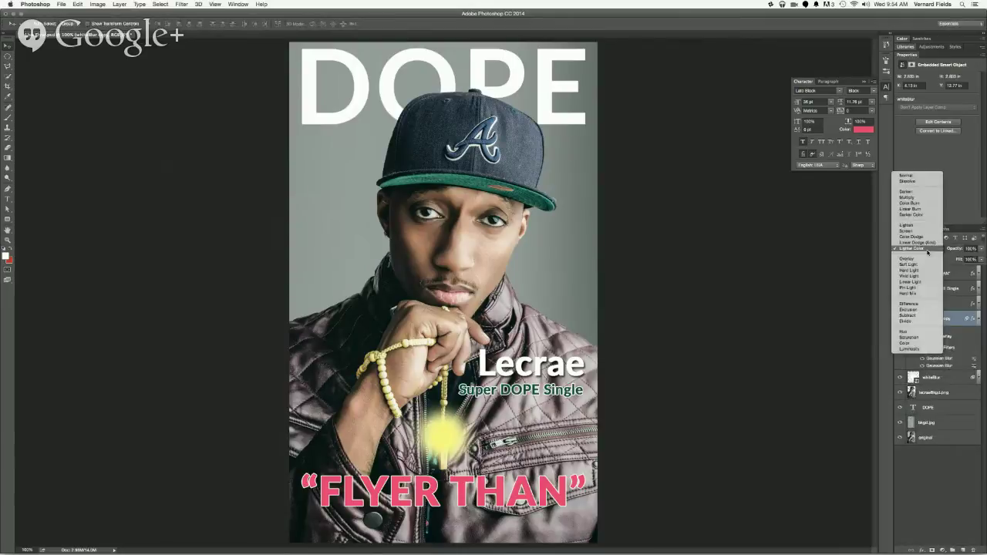
left_click(913, 198)
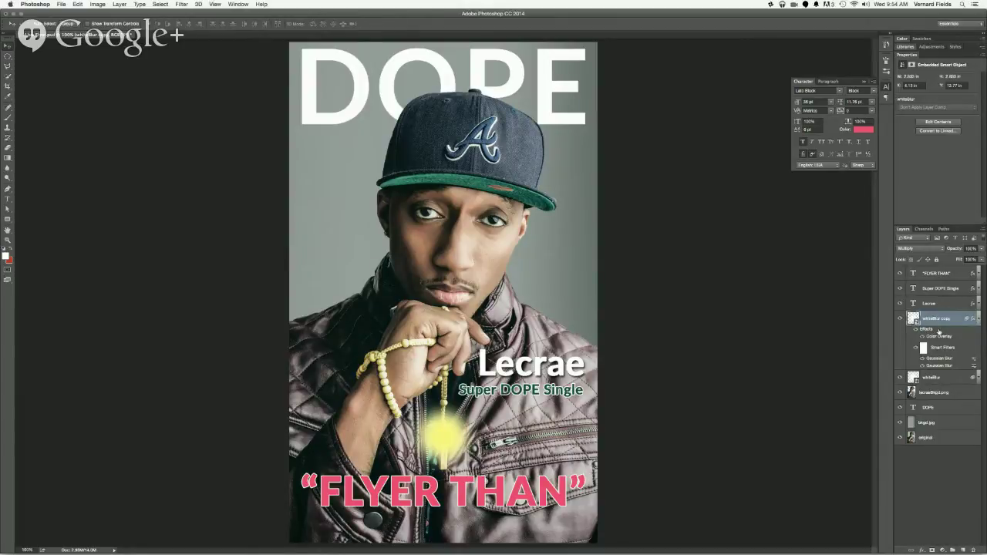
left_click_drag(939, 331, 973, 549)
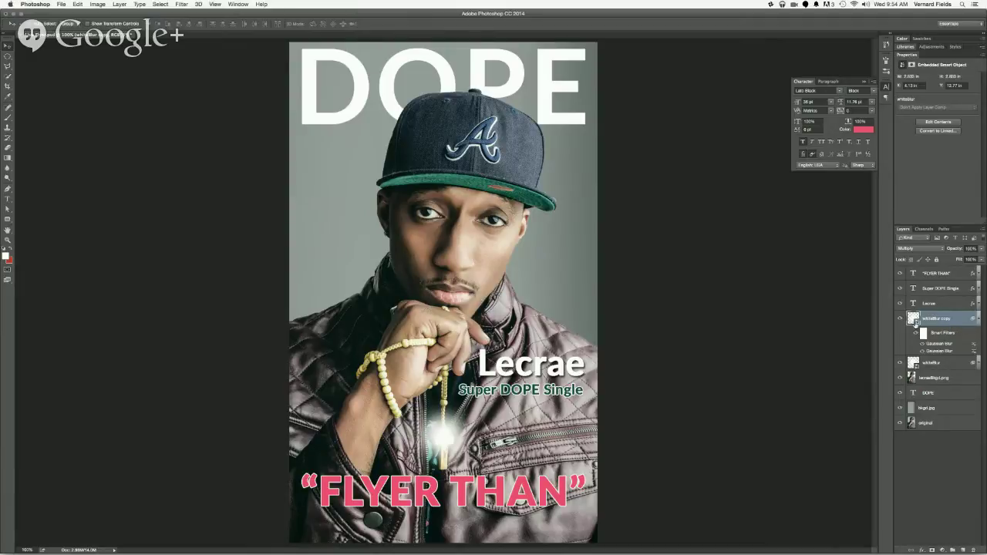
left_click(975, 318)
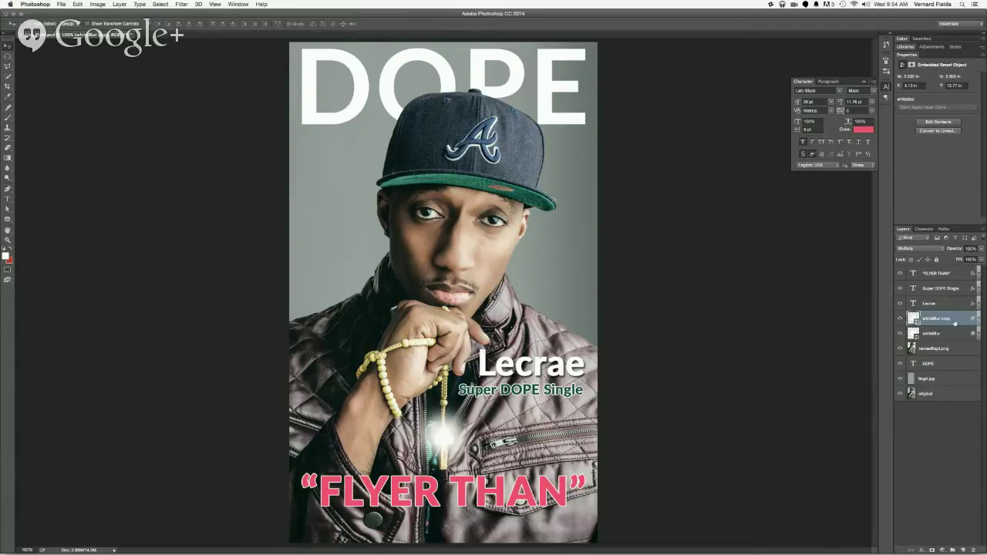
- Add an empty layer directly below the whiteBlur copy and merge the copy down into it
left_click(964, 549)
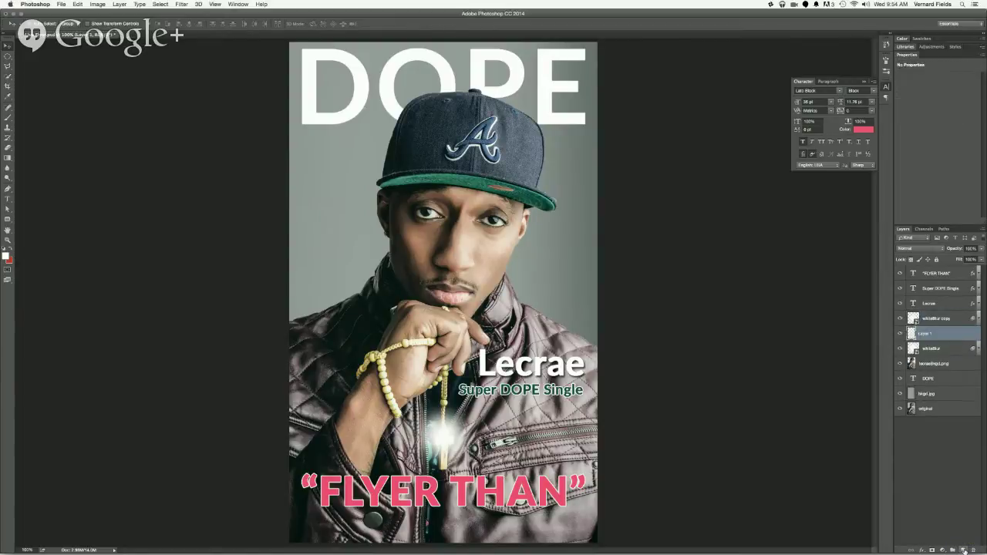
left_click(945, 320)
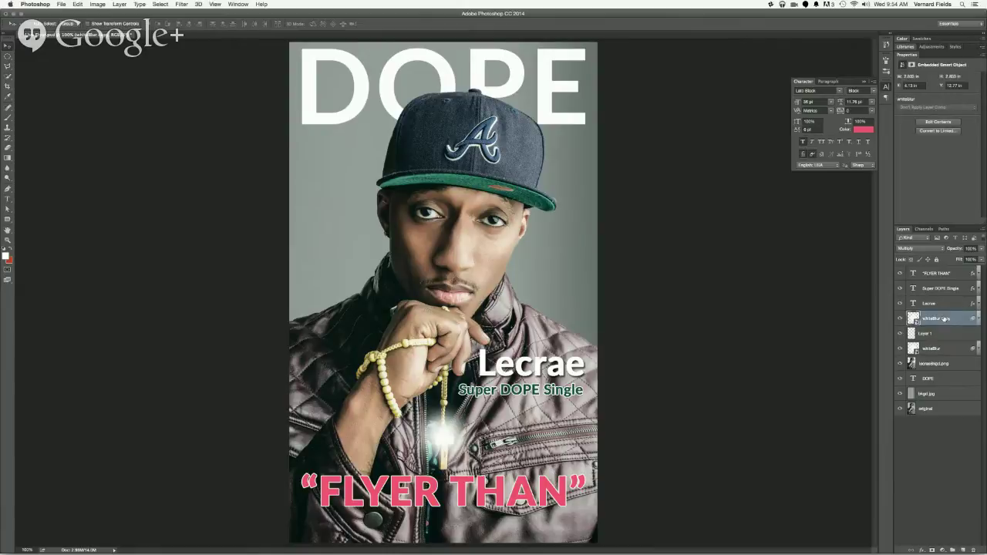
left_click(117, 4)
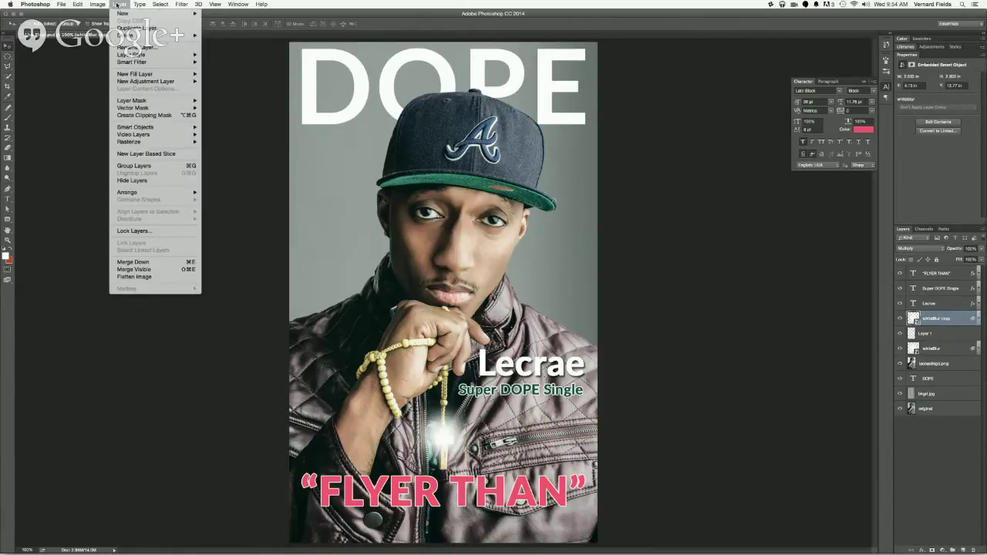
left_click(155, 262)
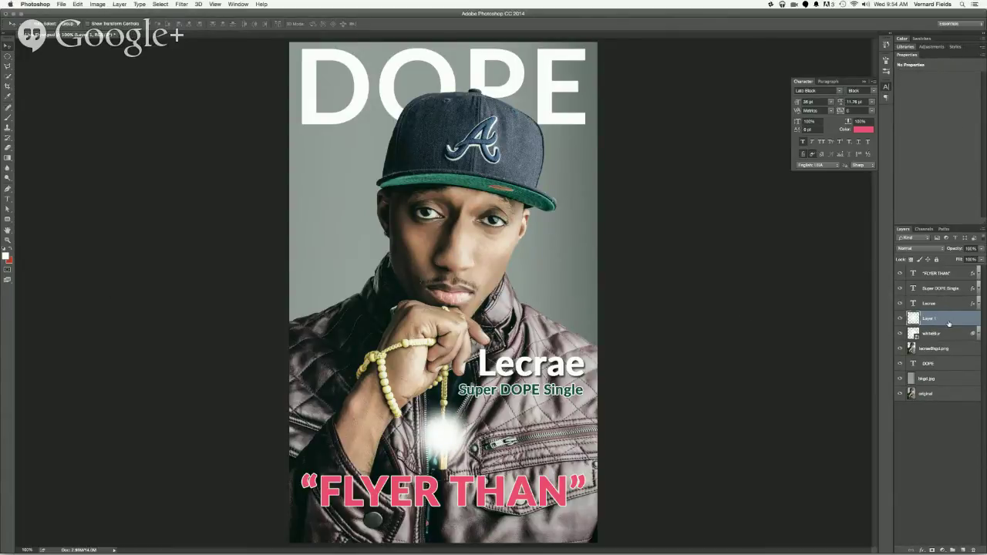
- Set the foreground colour to a bright yellow with RGB values 255, 247, 17
left_click(6, 255)
left_click(324, 201)
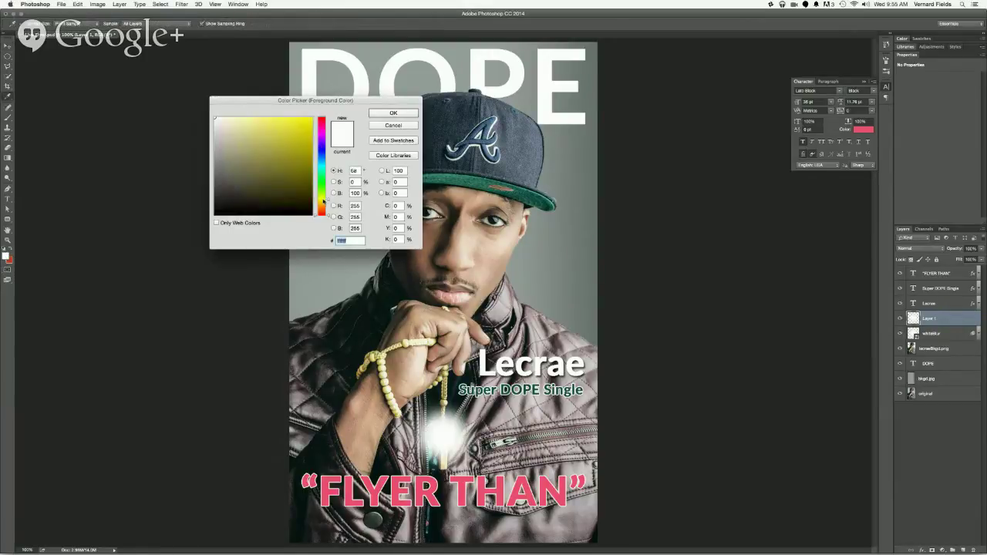
left_click_drag(296, 121, 306, 117)
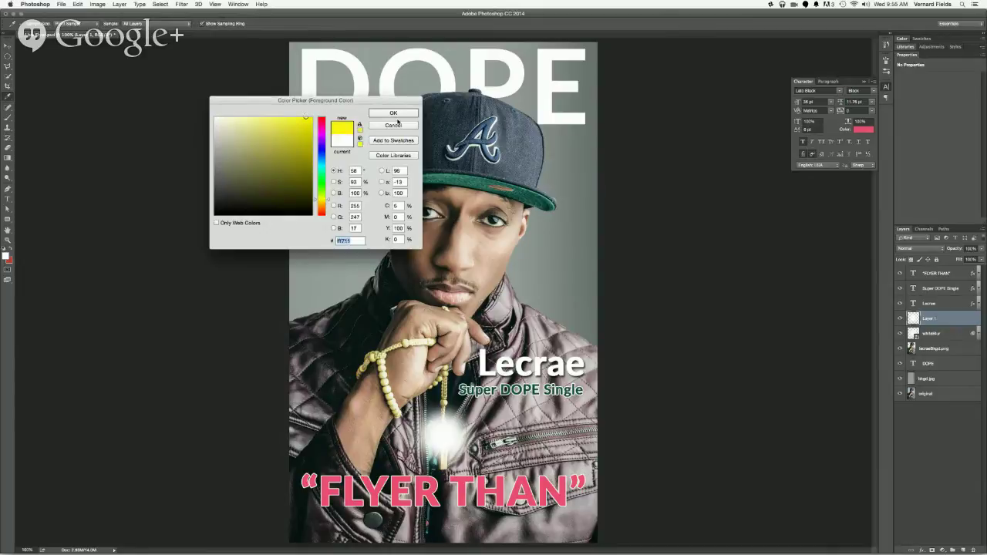
left_click(393, 114)
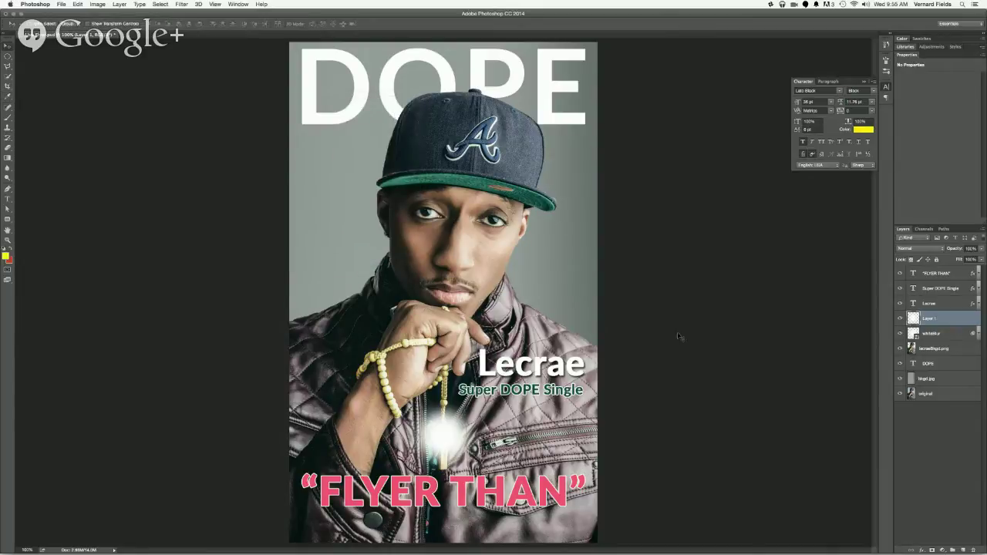
- Fill only the existing pixels of Layer 1 with the yellow foreground colour, also trying the red background colour
key("shift+alt+BackSpace")
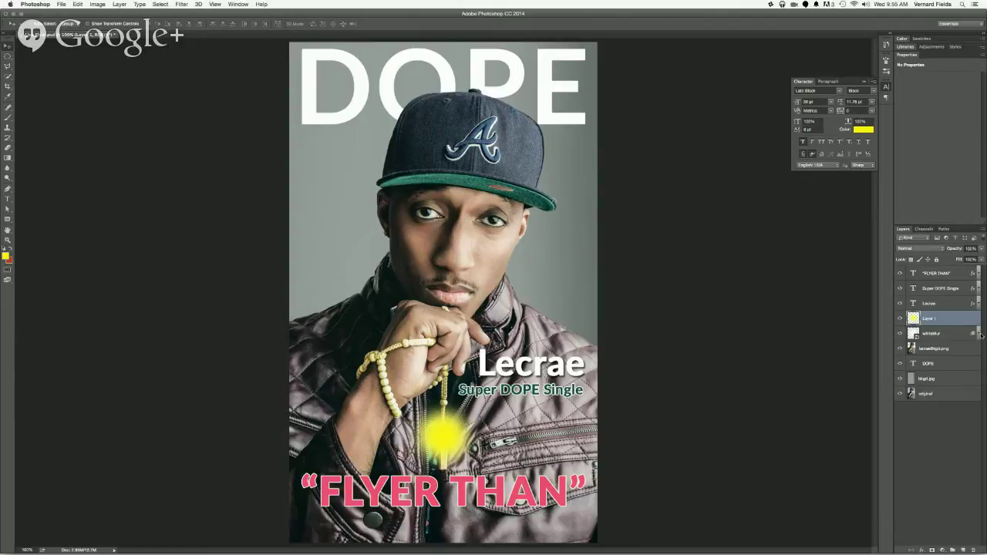
key("shift+super+BackSpace")
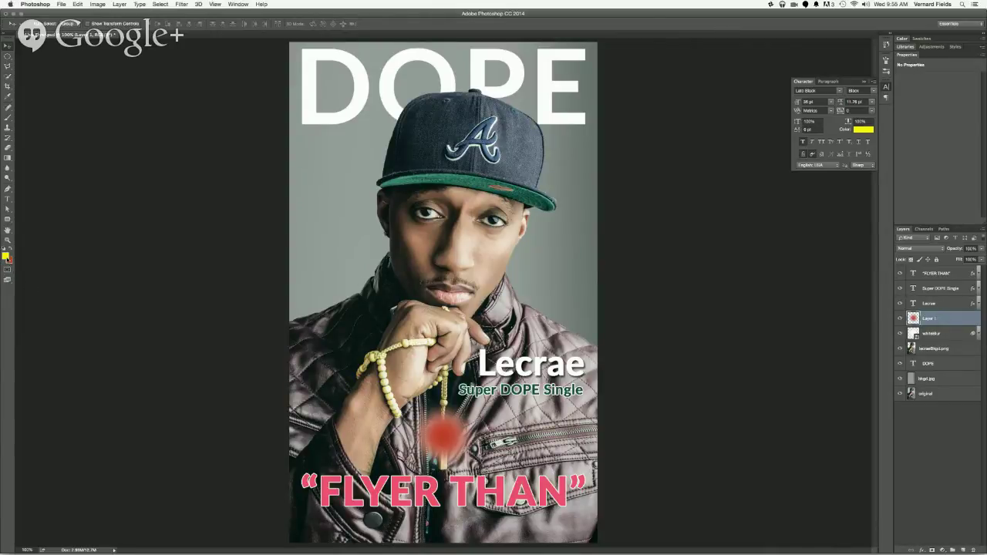
key("alt+shift+BackSpace")
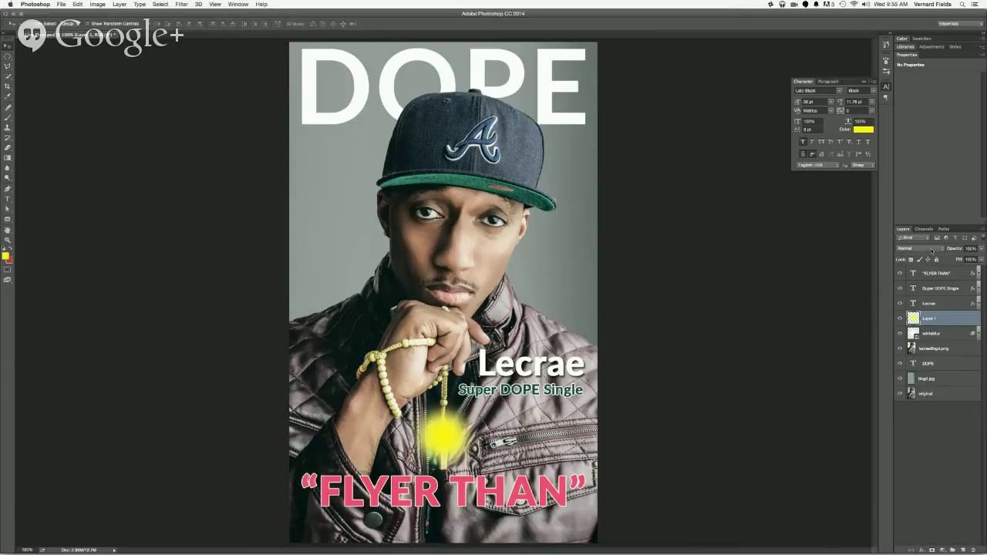
- Try the Lighter Color blend mode on the yellow glow of Layer 1 and settle on Overlay
left_click(933, 251)
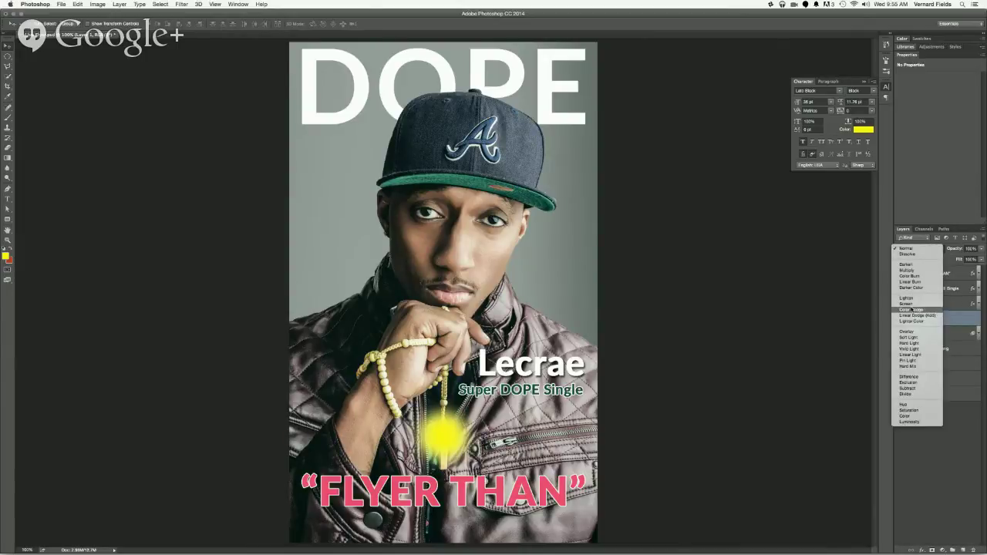
left_click(910, 321)
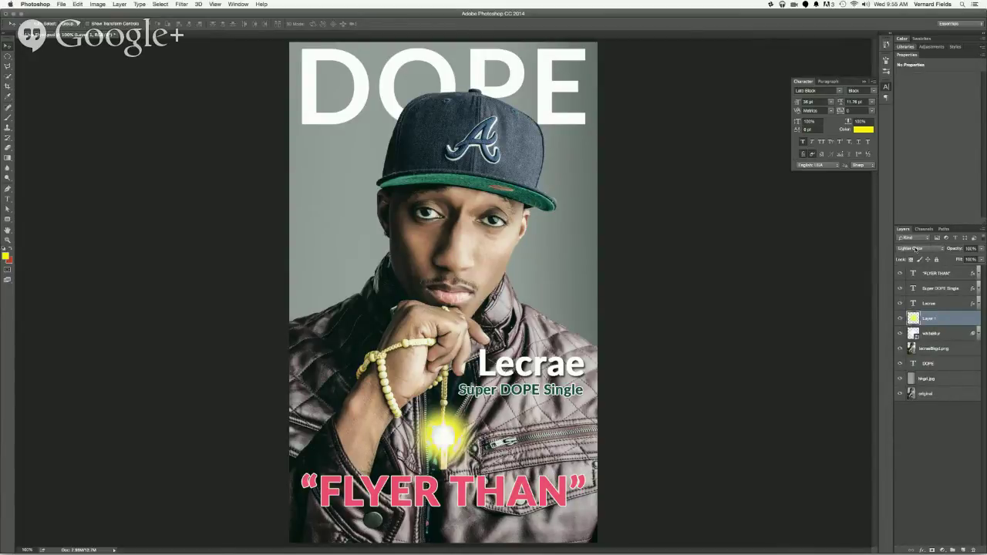
left_click(918, 248)
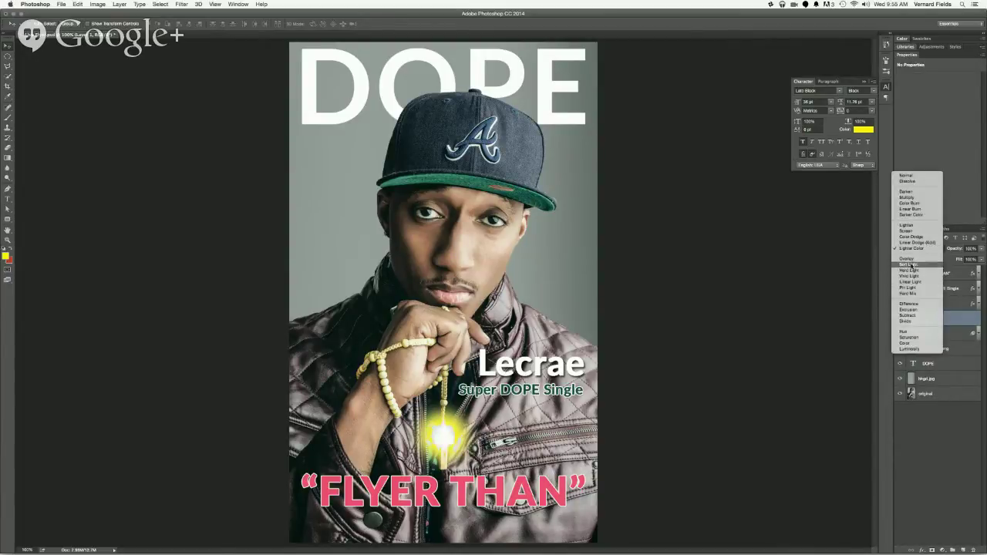
left_click(911, 259)
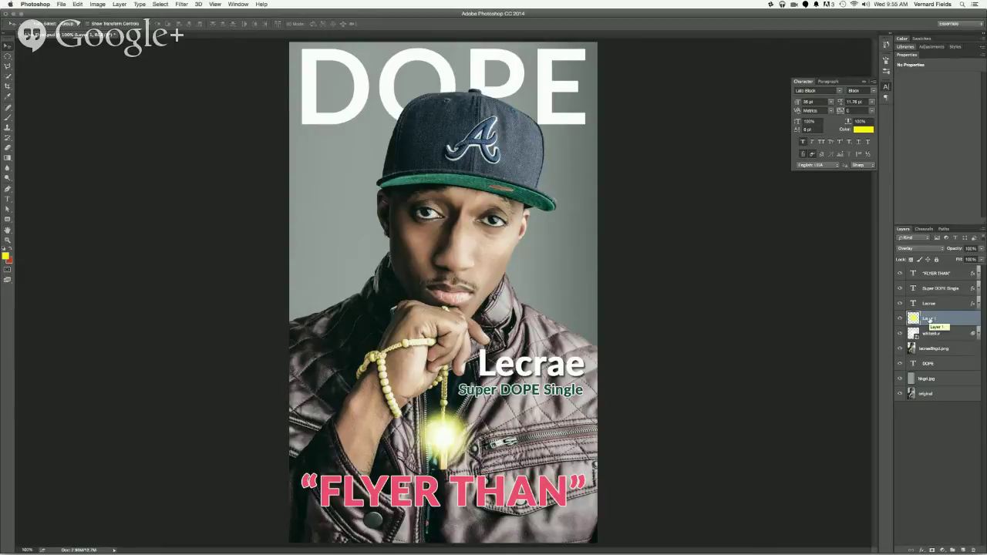
- Adjust the size of the yellow glow on Layer 1 slightly with Free Transform
key("super+t")
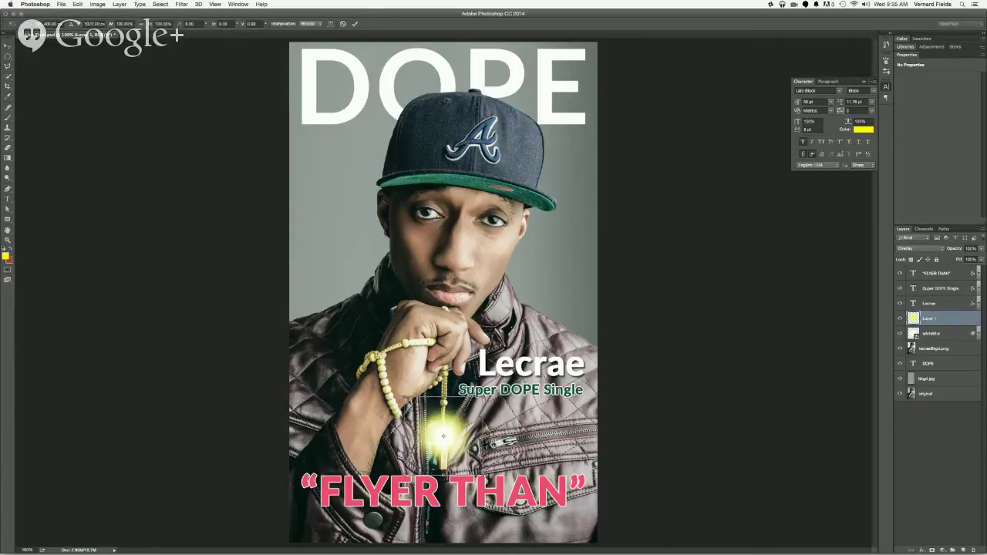
left_click_drag(404, 397, 420, 390)
key("Return")
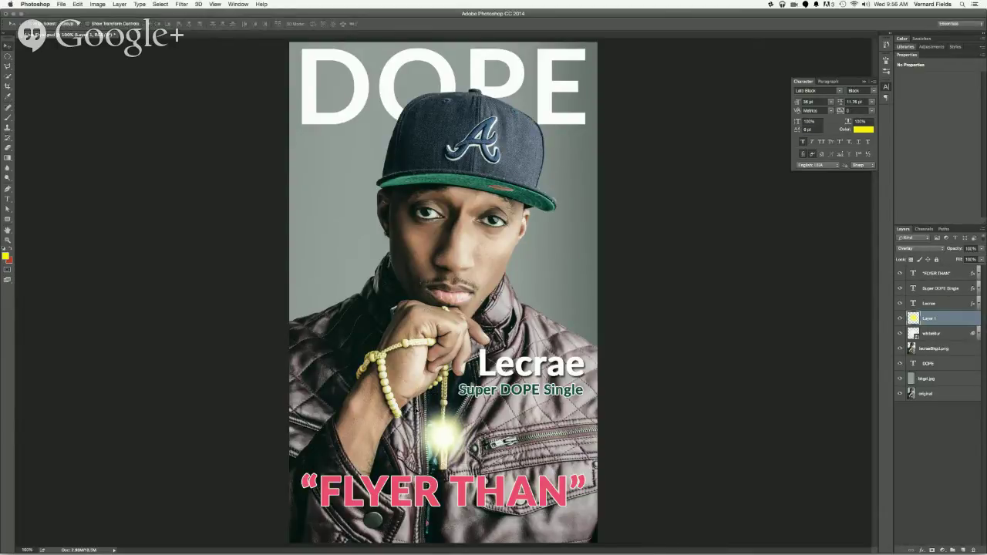
- Link Layer 1 with the whiteBlur layer and scale the linked glow on the pendant, first smaller and finally larger
left_click(946, 334, "shift")
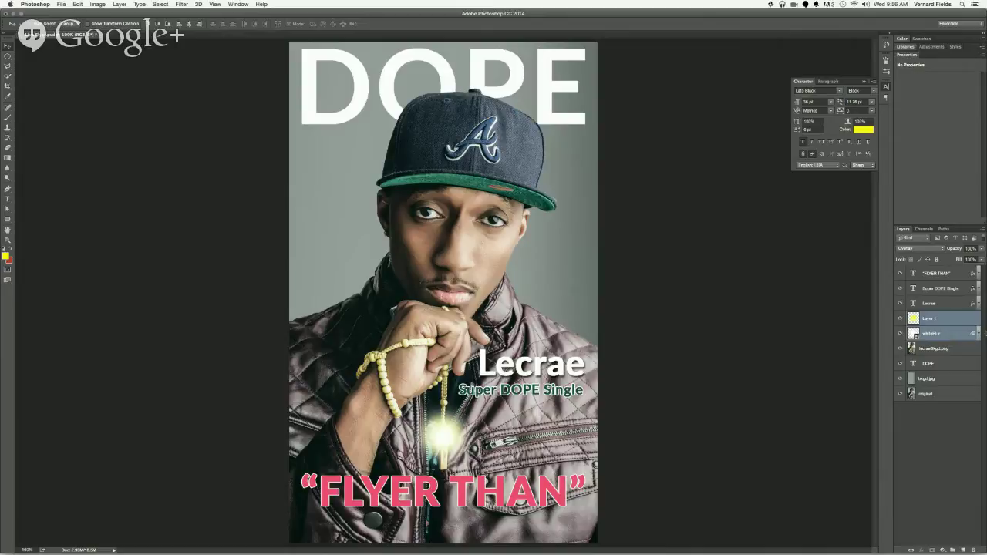
left_click(911, 550)
mouse_move(454, 453)
left_mouse_down()
mouse_move(475, 464)
mouse_move(465, 462)
left_mouse_up()
key("super+t")
key("Return")
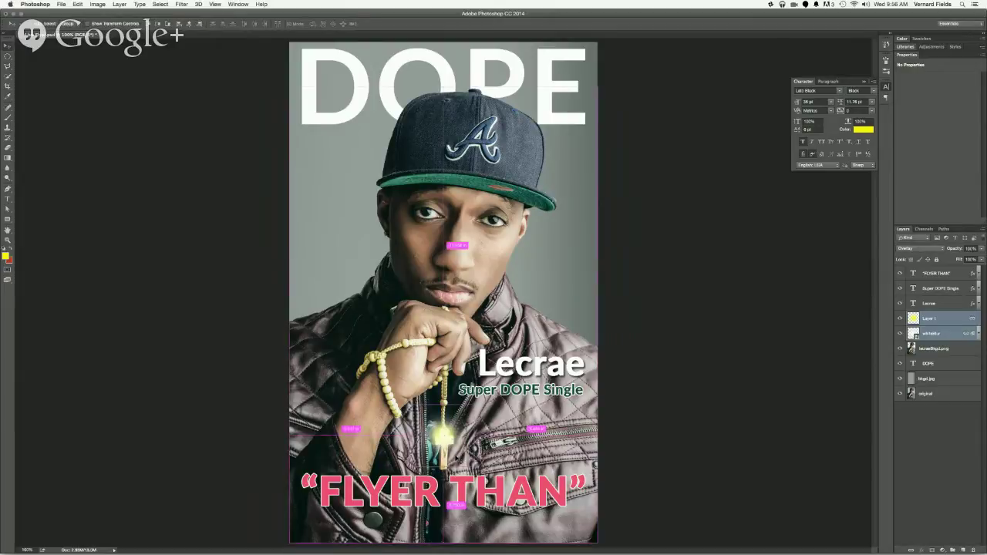
key("super+t")
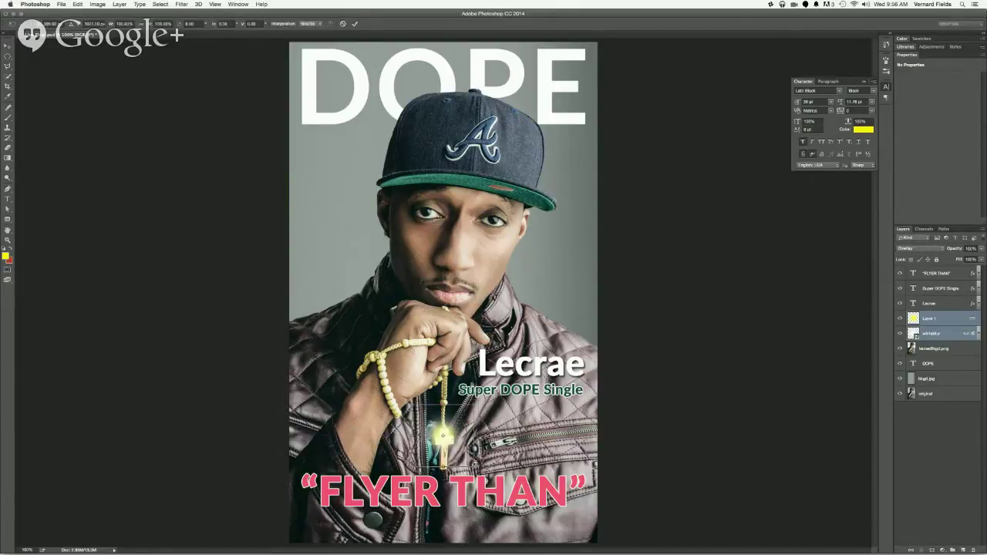
left_click_drag(466, 462, 505, 471)
key("Return")
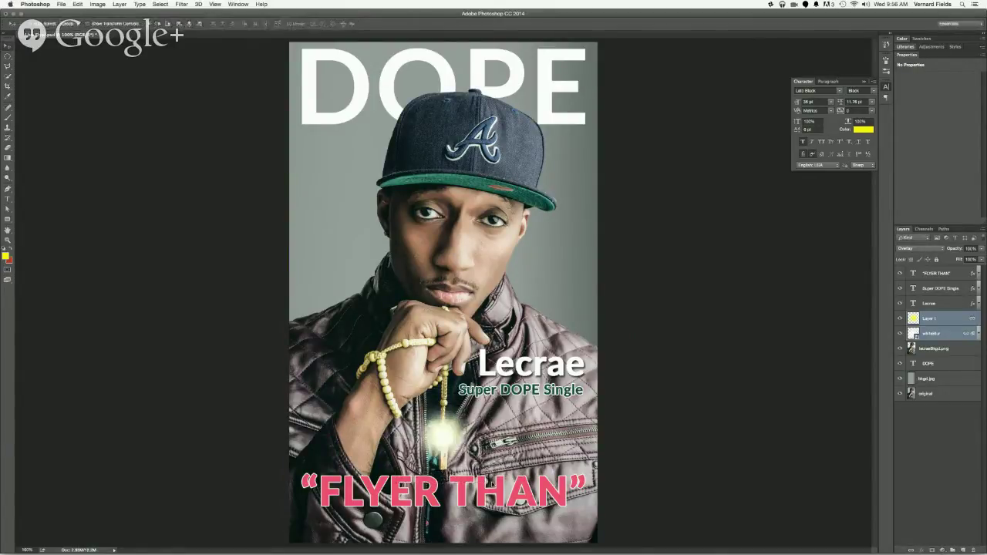
- Duplicate the linked glow layers onto the beads at the wrist and scale the copies up
left_click_drag(452, 438, 385, 363)
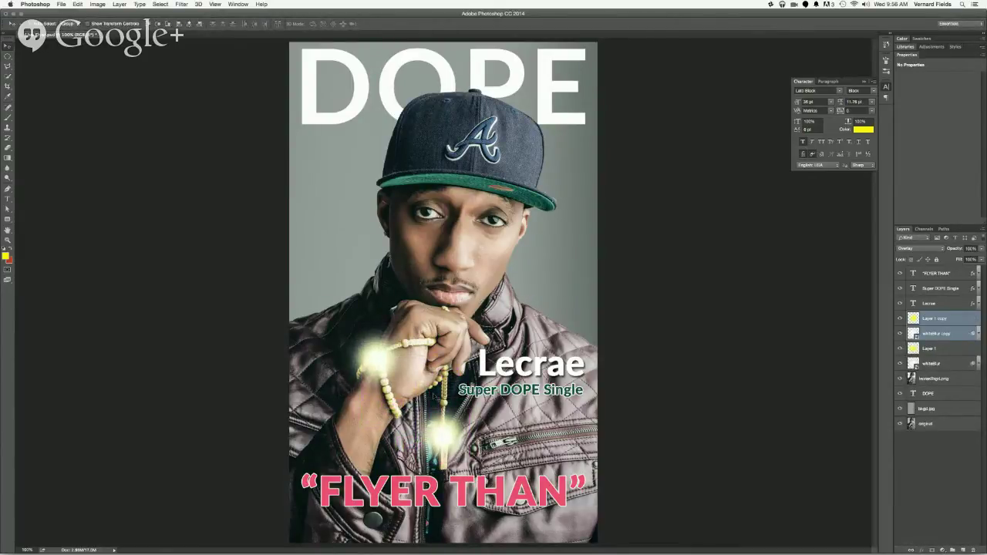
key("super+t")
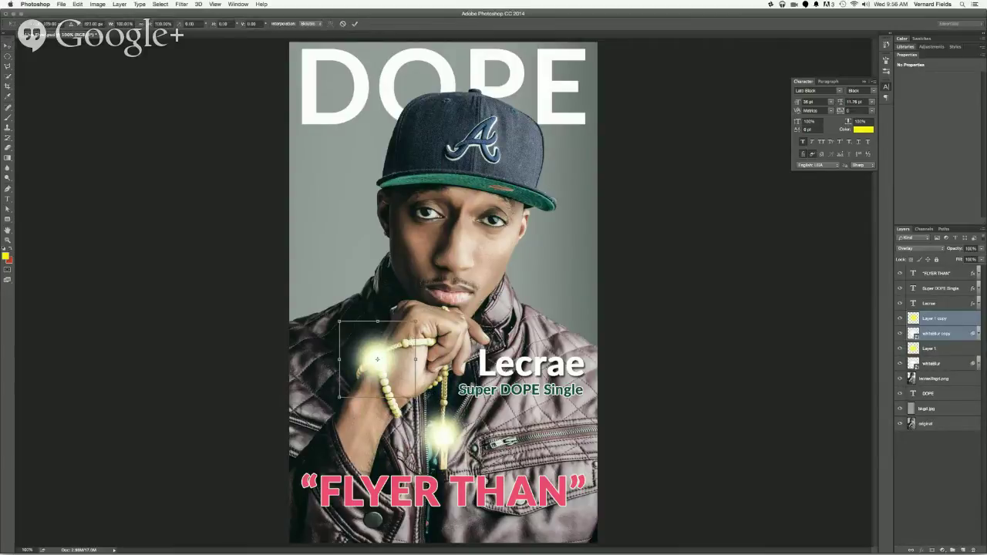
left_click_drag(417, 398, 445, 422)
key("Return")
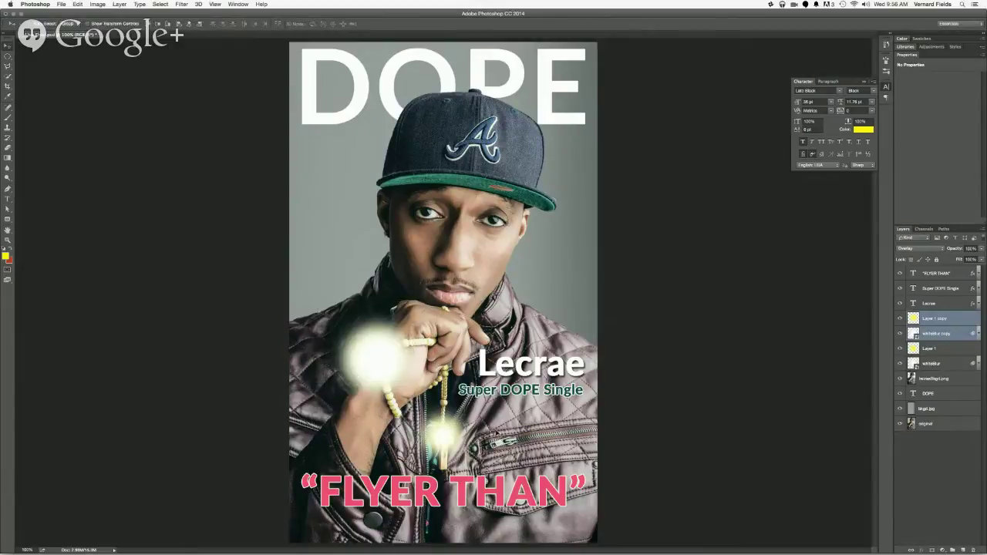
- Apply a slightly adjusted Gaussian Blur to the whiteBlur copy
left_click(978, 335)
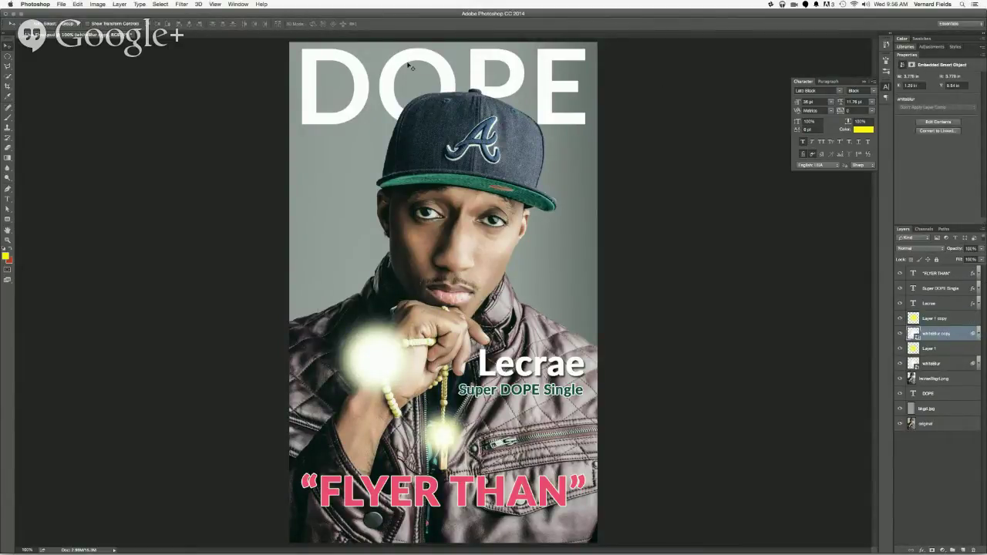
key("ctrl")
key("ctrl+alt+f")
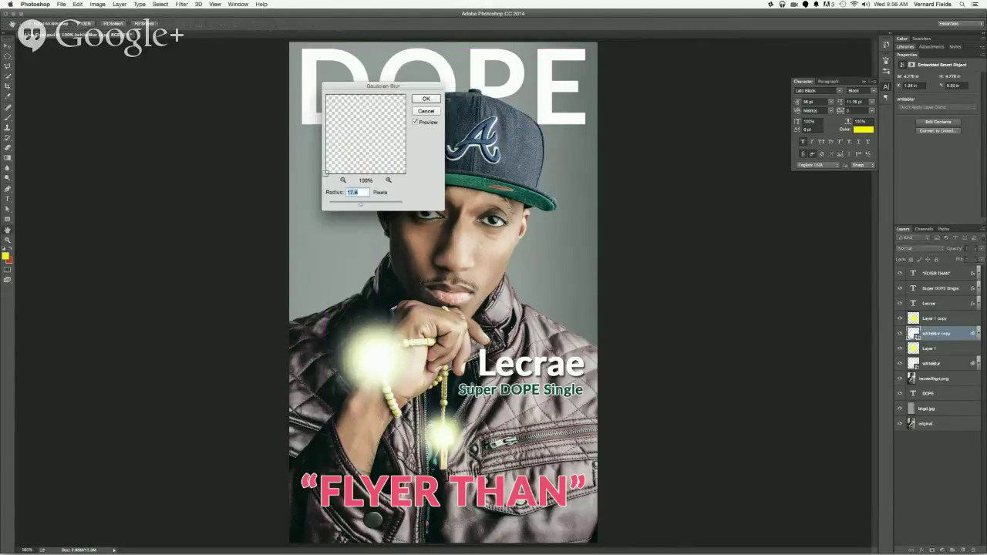
mouse_move(359, 206)
left_mouse_down()
mouse_move(373, 206)
mouse_move(360, 207)
left_mouse_up()
left_click(425, 99)
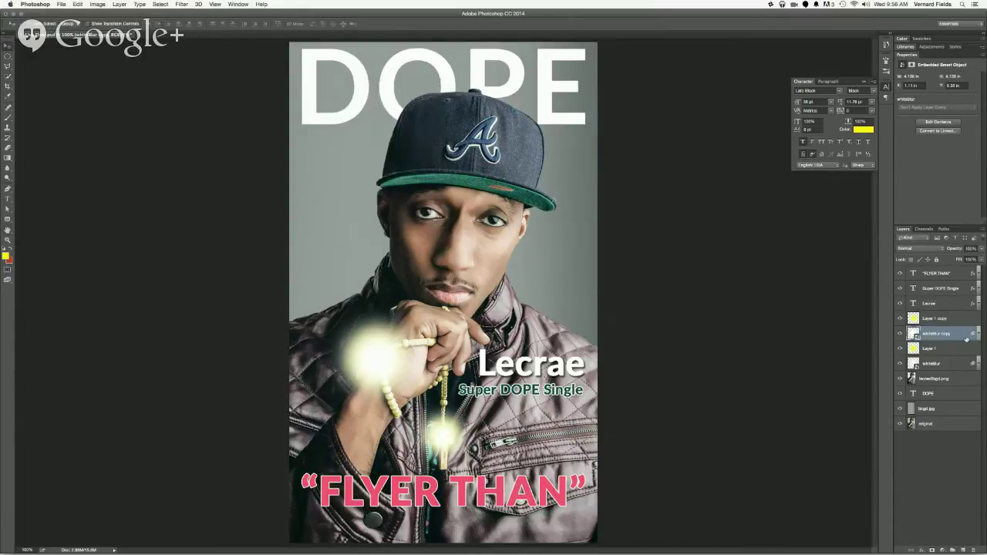
- Try an opacity of 80% on the whiteBlur copy and return it to 100%
double_click(973, 248)
type("80")
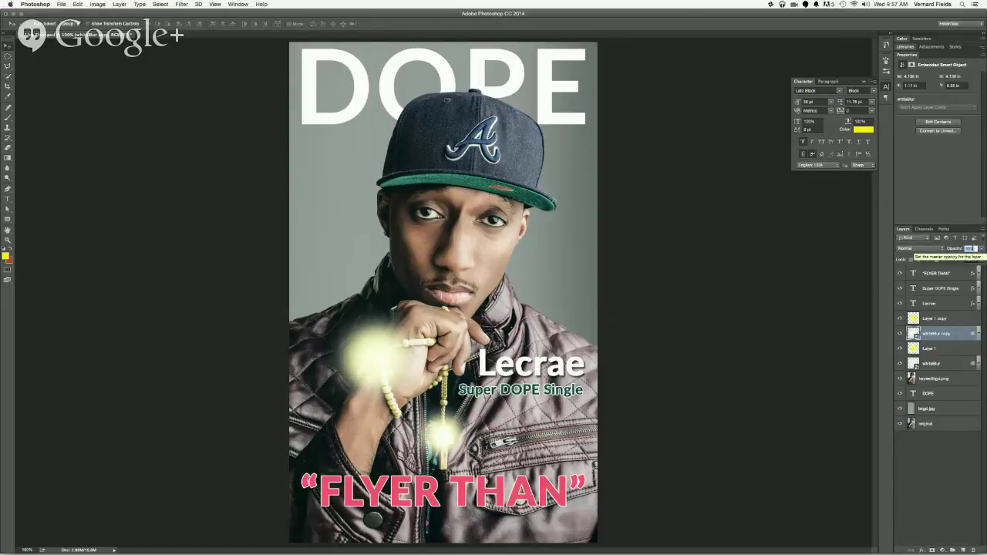
key("Return")
key("Return")
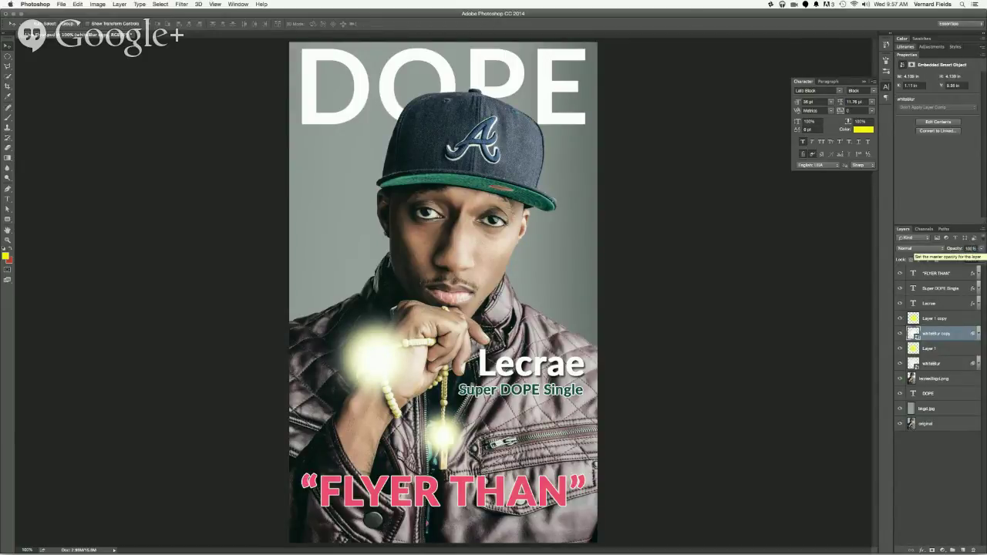
- Scale the whiteBlur copy down slightly around its centre
key("super+t")
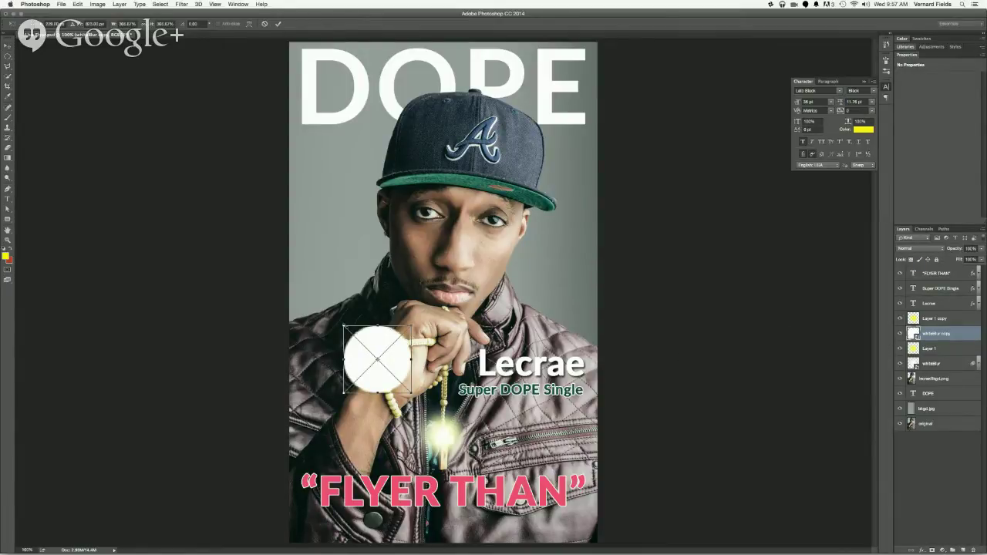
left_click_drag(344, 327, 351, 331)
key("Return")
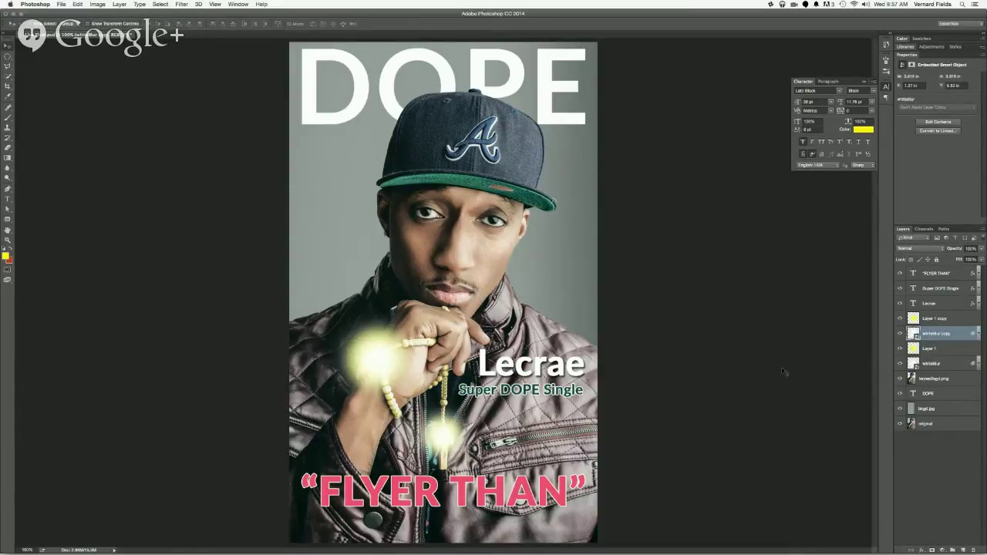
- Link the Layer 1 copy with the whiteBlur copy and move the pair up beside the man's jaw
left_click(945, 320)
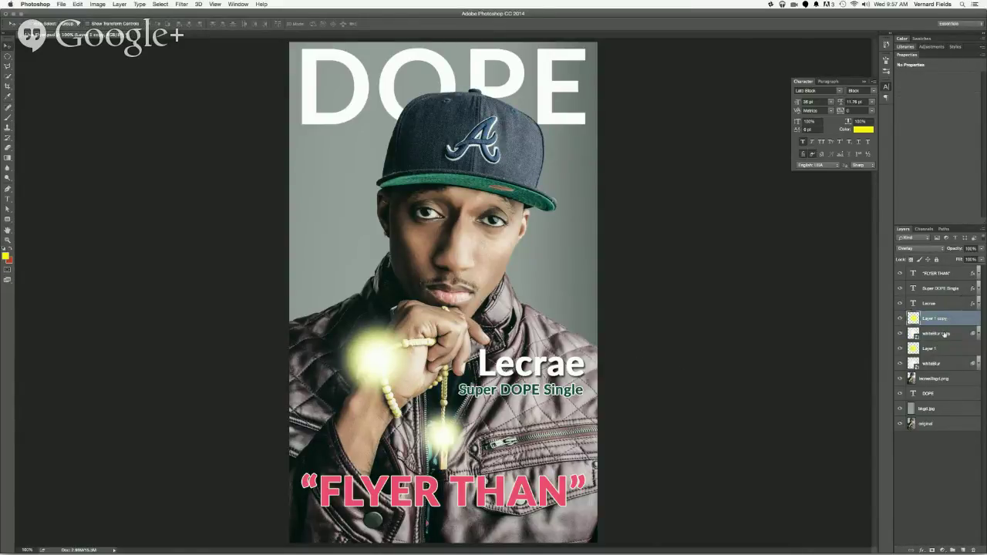
left_click(945, 333, "shift")
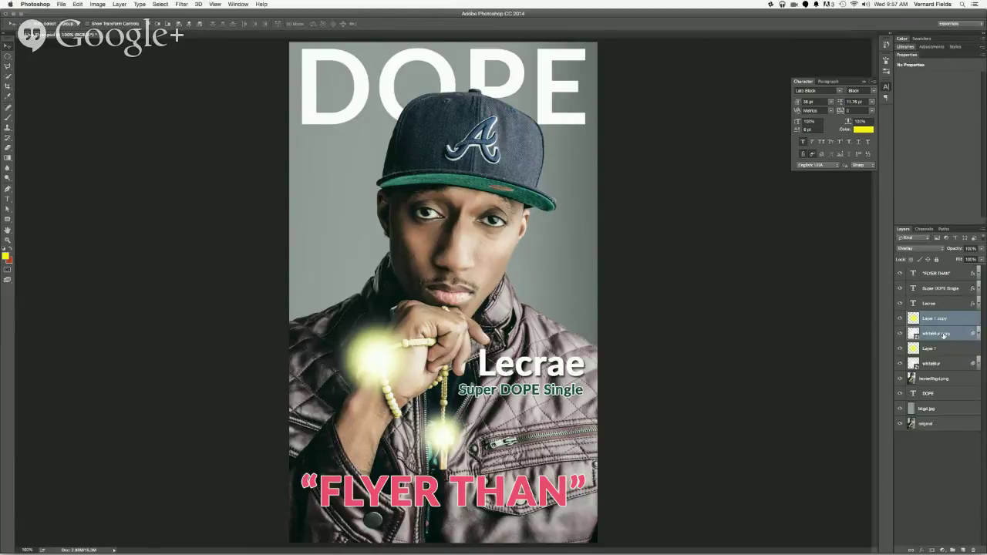
left_click(911, 550)
left_click_drag(378, 366, 373, 271)
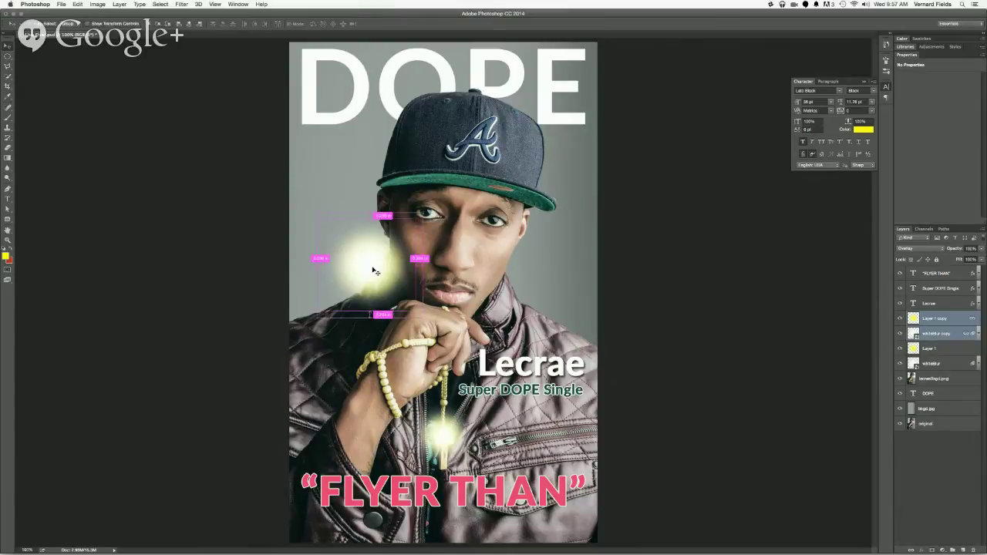
- Enlarge the linked glow copies beside the face and shift them slightly away from it
key("ctrl+t")
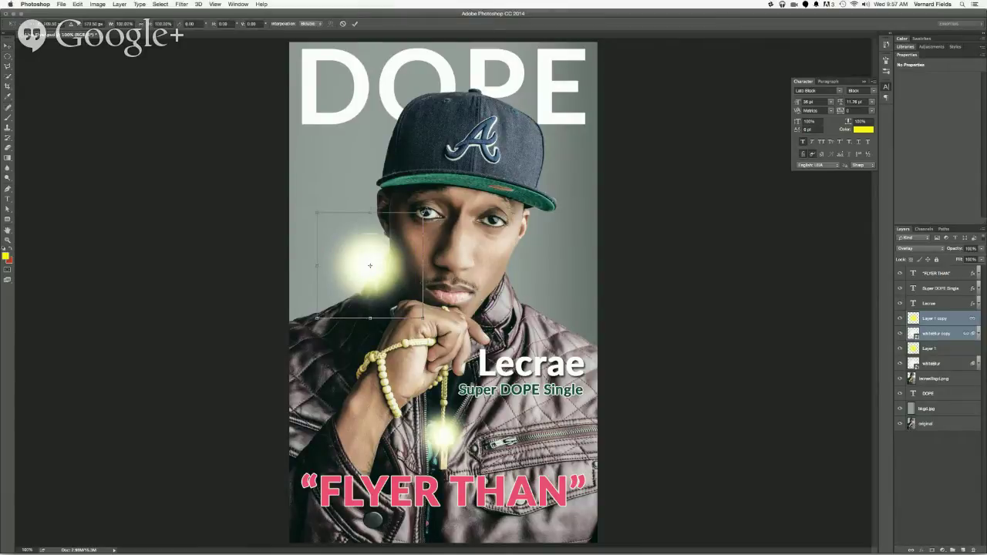
left_click_drag(422, 212, 452, 192)
key("Return")
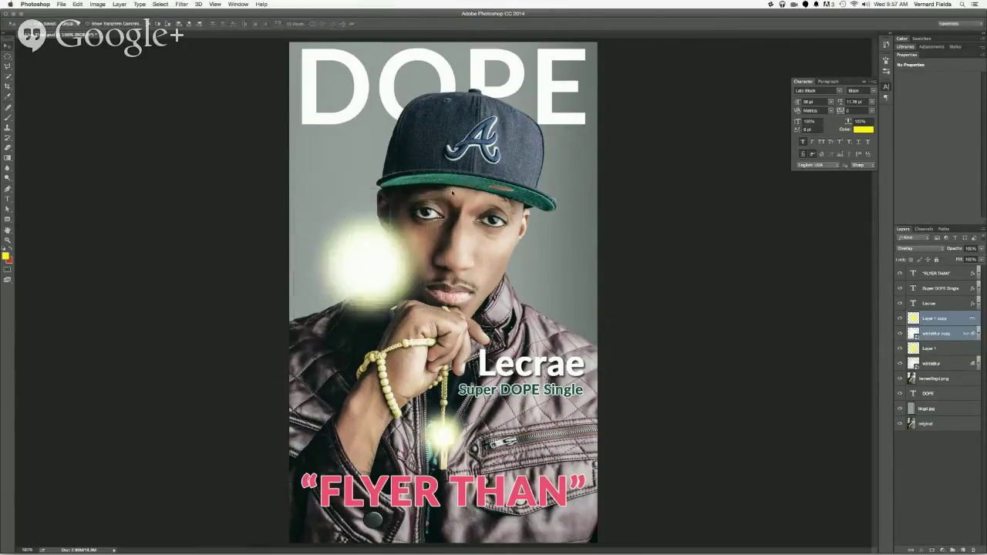
mouse_move(388, 290)
left_mouse_down()
mouse_move(370, 292)
mouse_move(382, 293)
left_mouse_up()
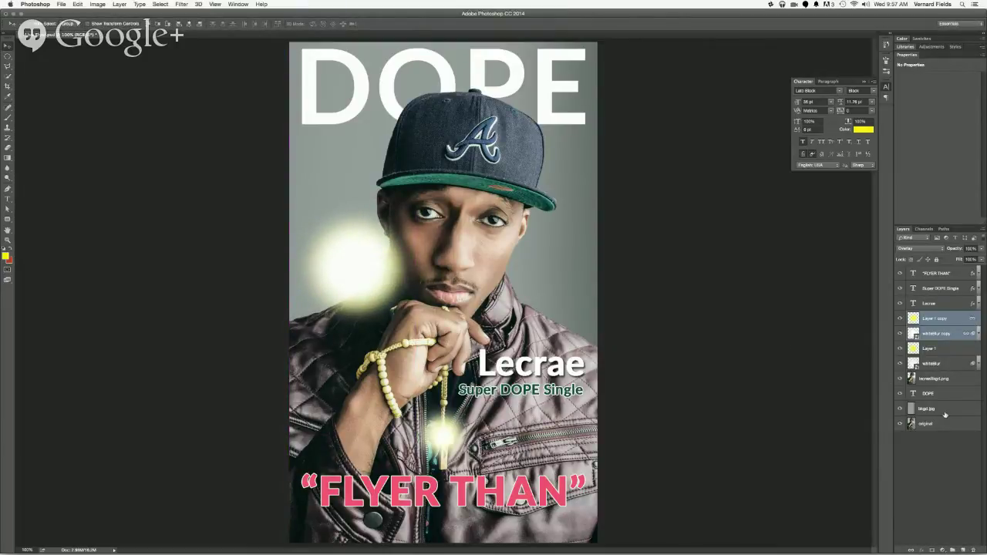
- Draw a tall, narrow elliptical selection from the cap down to the hand and add an empty layer directly above bkgd.jpg
left_click(944, 412)
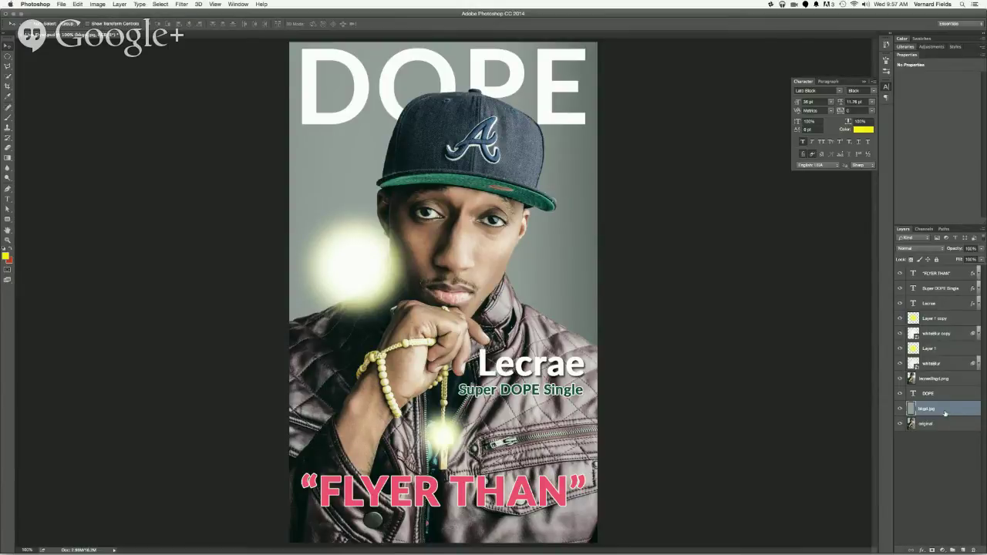
left_click(8, 56)
left_click(7, 57)
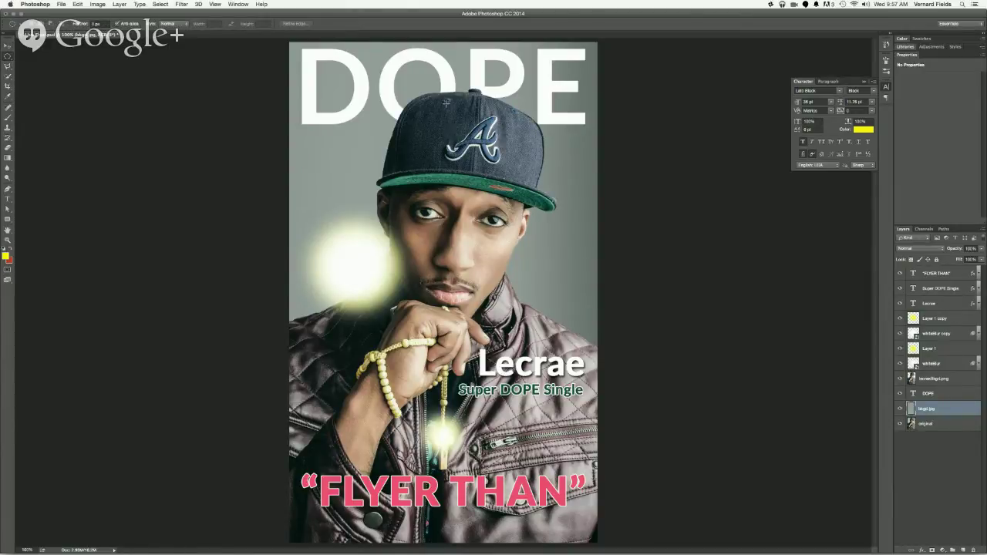
left_click_drag(446, 103, 472, 360)
left_click(962, 550)
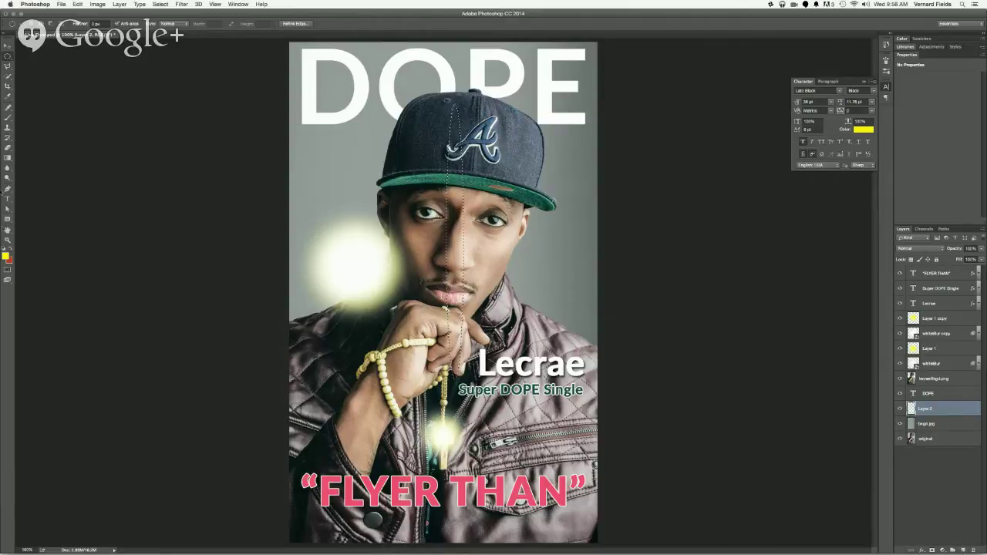
- Reset the colours to default, fill the narrow ellipse on Layer 2 with black and clear the selection
left_click(5, 251)
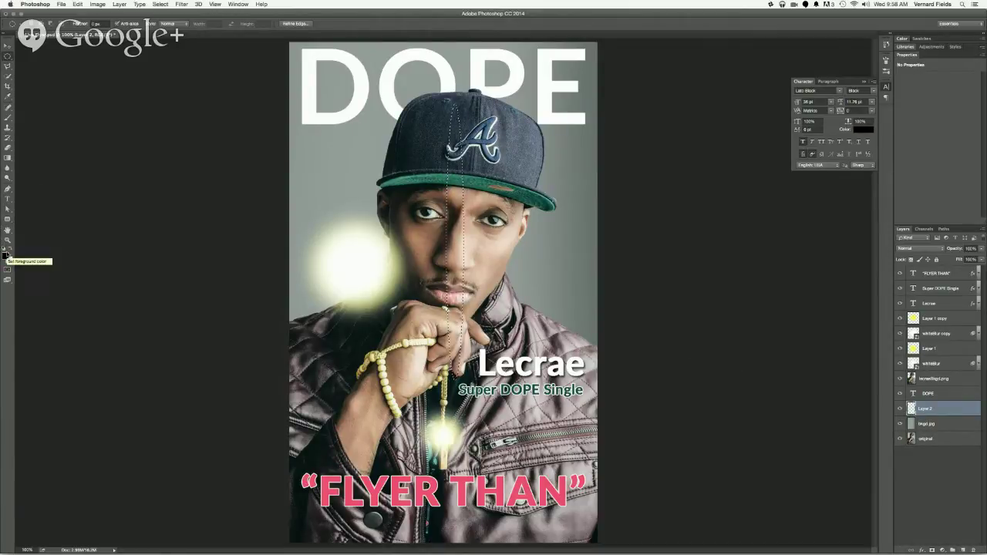
key("alt+BackSpace")
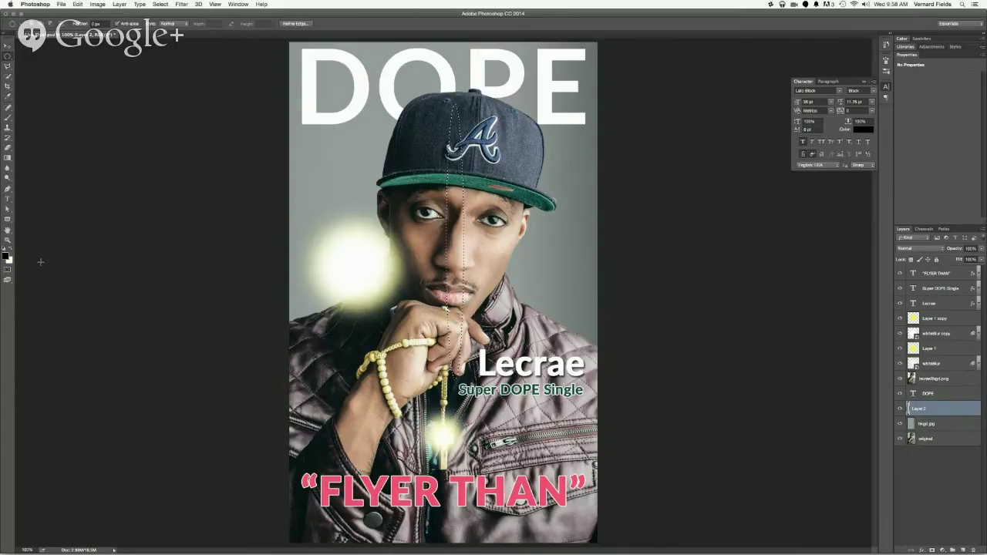
key("super+d")
left_click(8, 47)
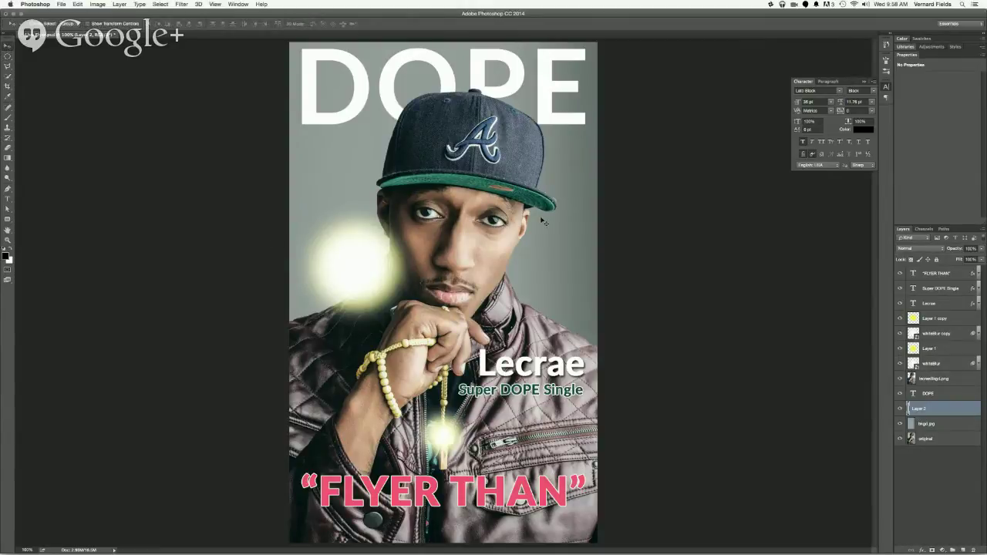
- Hide the cut-out man, centre the tall ellipse below the DOPE title and make it narrower about its centre
left_click(899, 379)
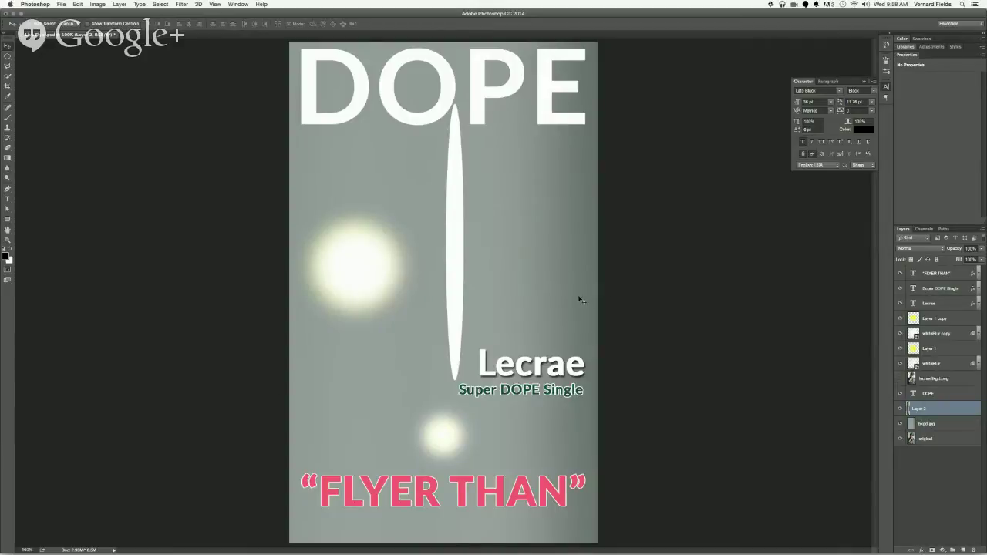
left_click_drag(455, 259, 445, 284)
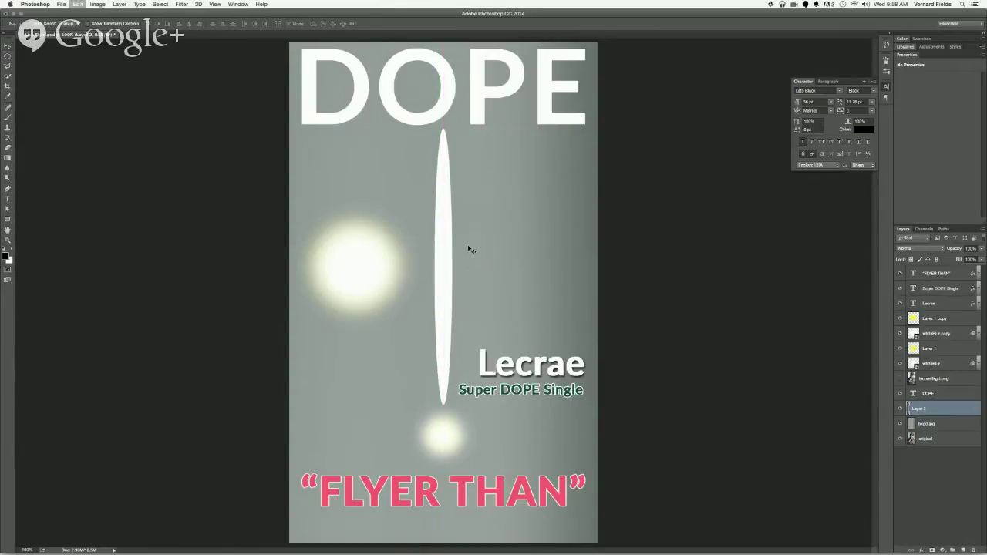
key("super+t")
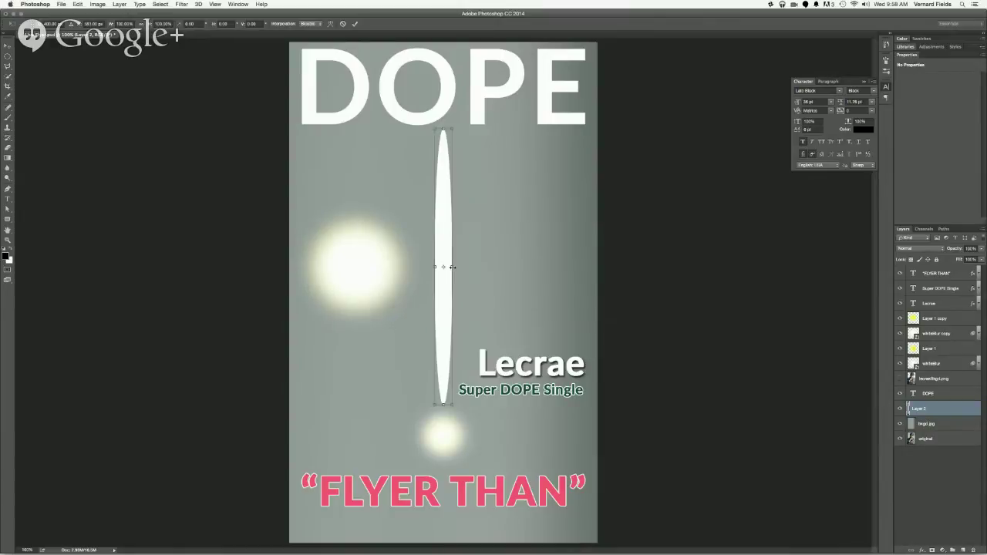
left_click_drag(452, 267, 445, 267)
key("Return")
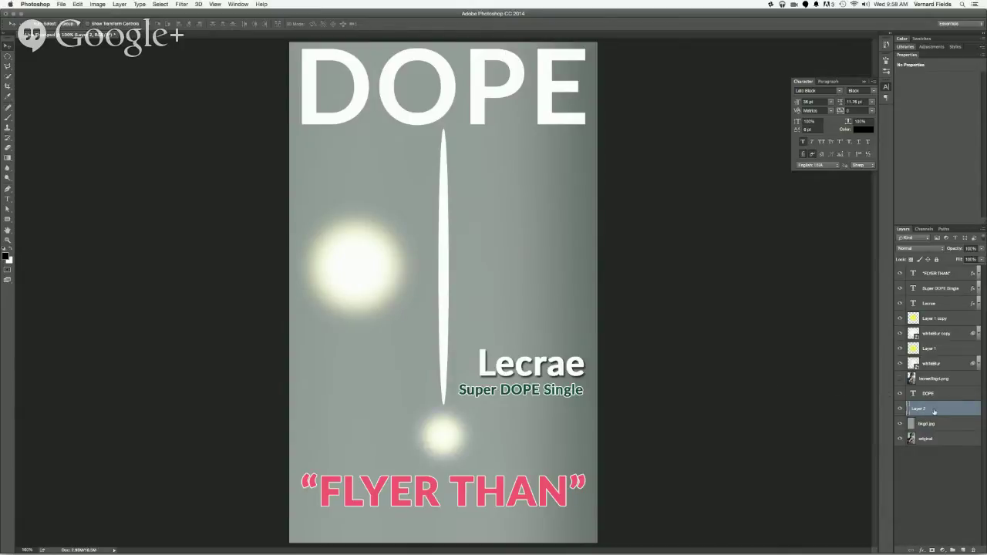
- Duplicate Layer 2 and rotate the copy -90° about its centre to form a cross
left_click_drag(945, 411, 963, 550)
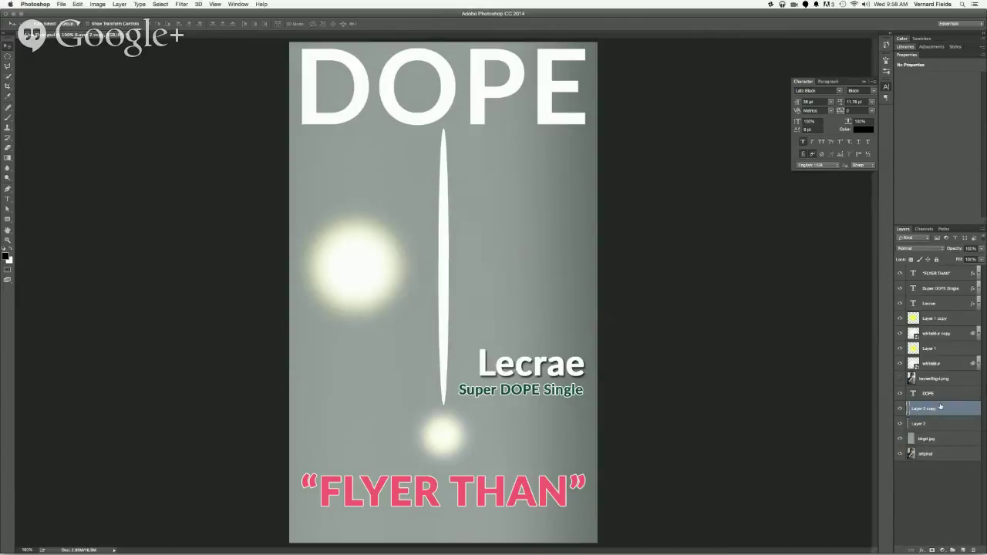
key("ctrl+t")
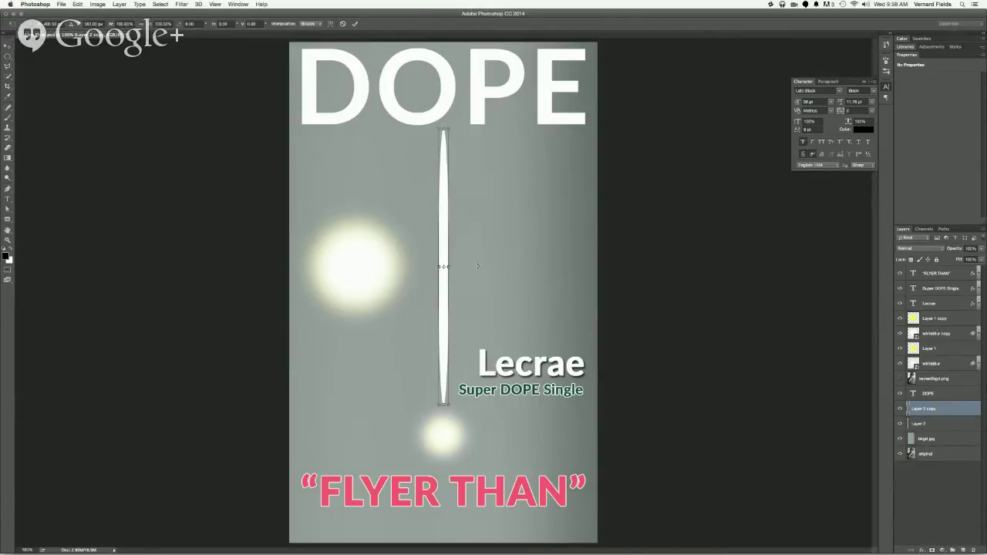
left_click_drag(455, 122, 293, 237)
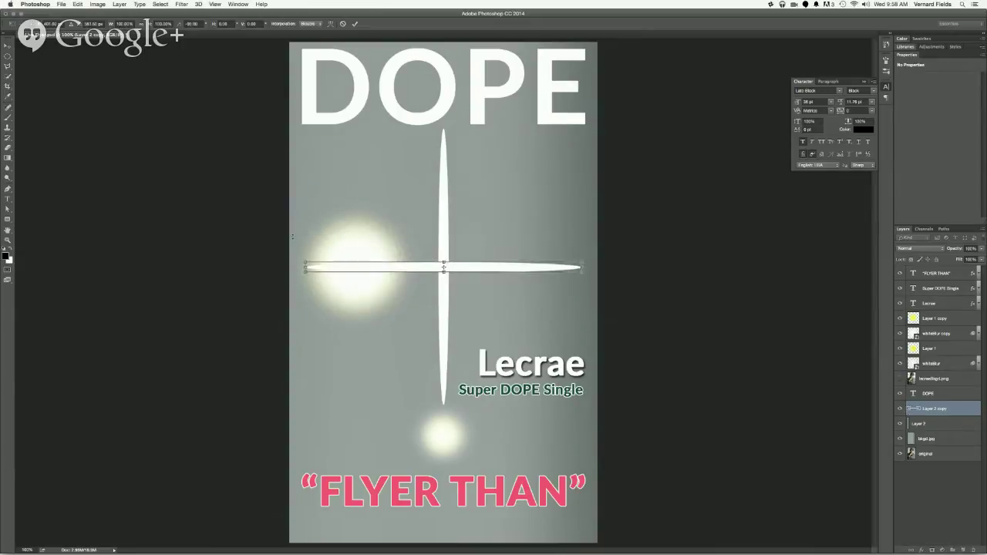
key("Return")
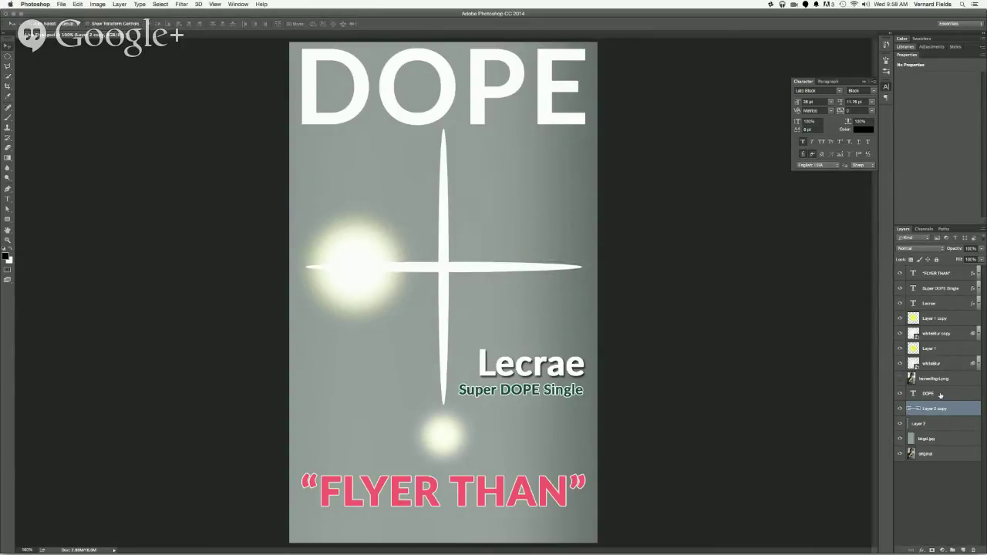
- Convert Layer 2 and its copy together into one smart object and open its contents for editing
left_click(942, 424, "shift")
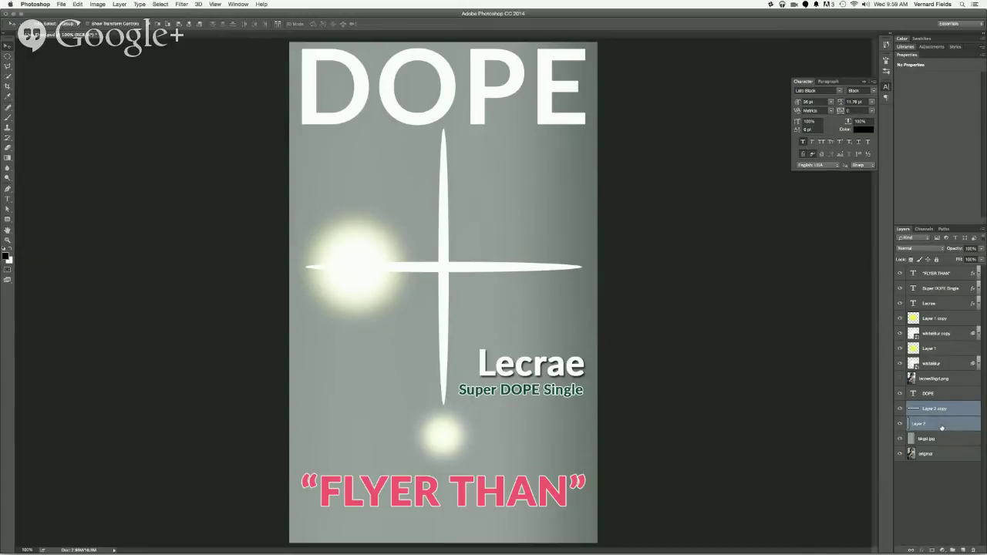
right_click(942, 427)
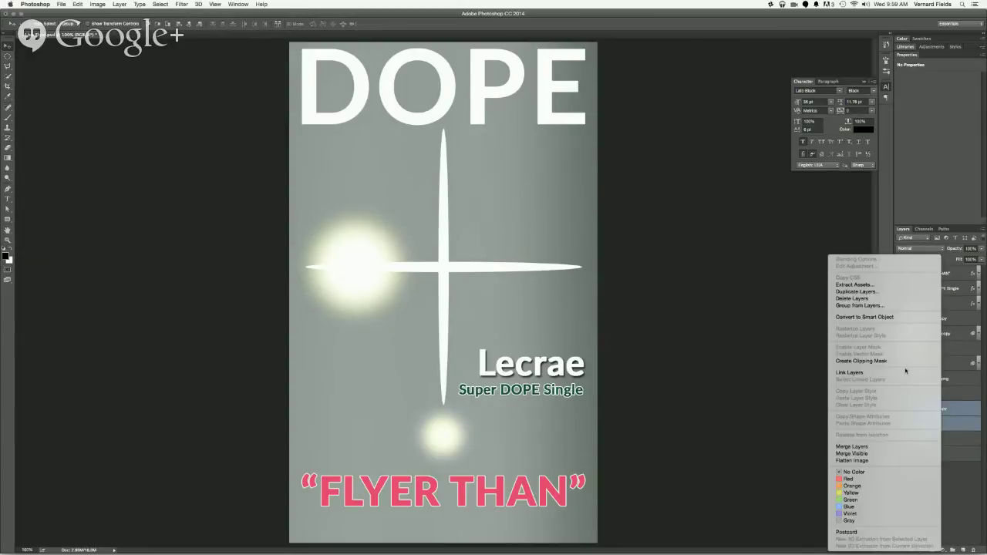
left_click(890, 316)
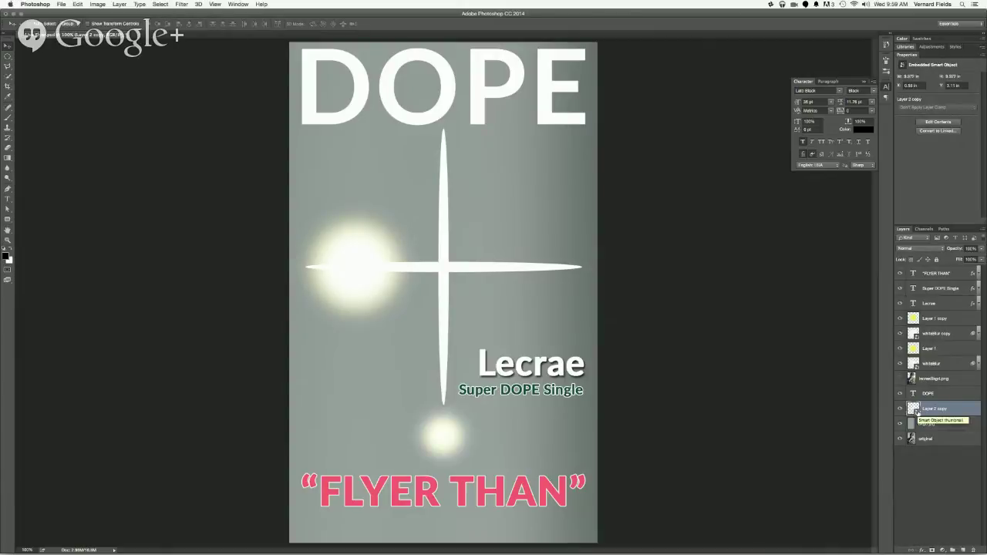
double_click(915, 408)
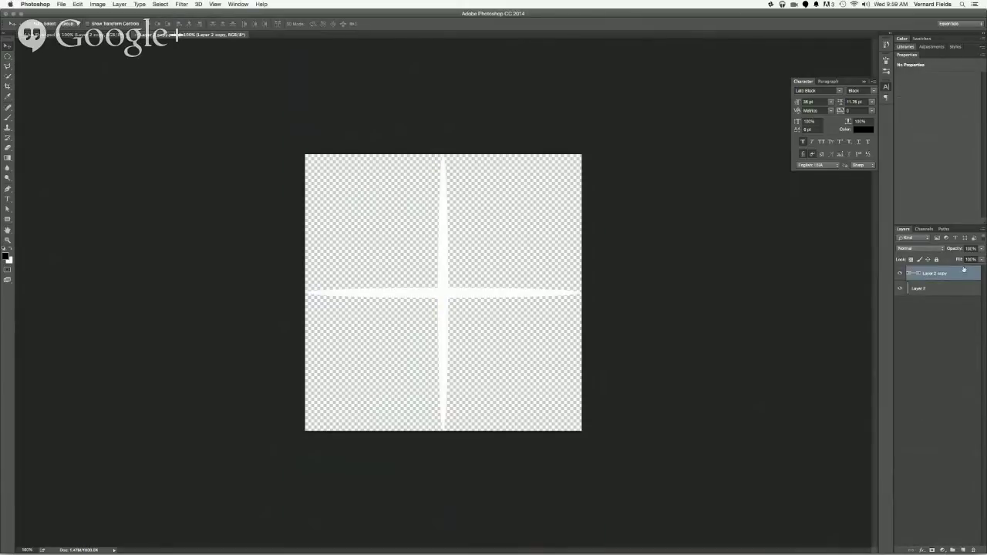
- Hide and show each of the two ellipse layers in turn to check what each contains
left_click(934, 287)
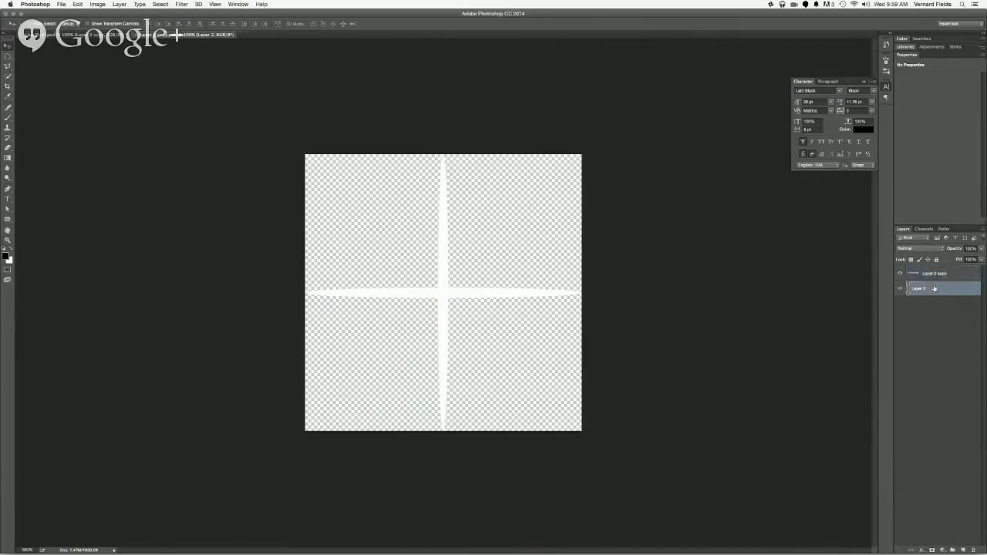
left_click(900, 275)
left_click(899, 274)
left_click(900, 289)
left_click(900, 289)
- Duplicate both ellipse layers inside the smart object and rotate the copies -45° to make an eight-pointed star
left_click(934, 276)
left_click(938, 294, "shift")
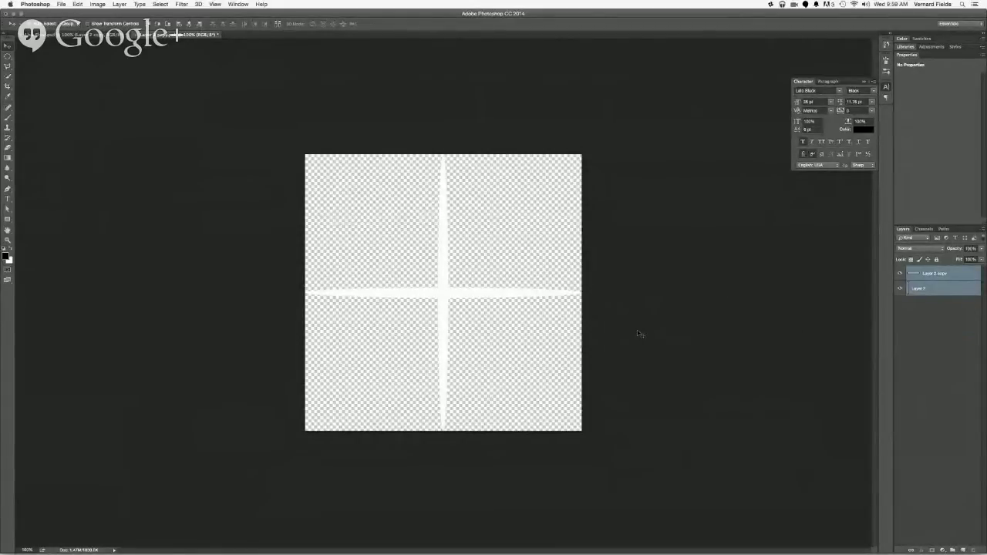
key("super+t")
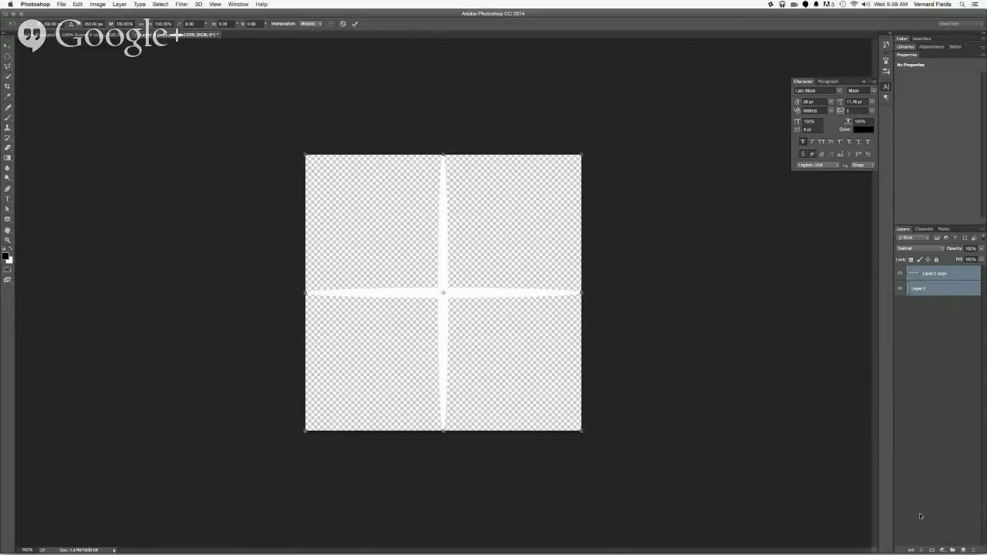
key("Return")
left_click_drag(966, 292, 963, 549)
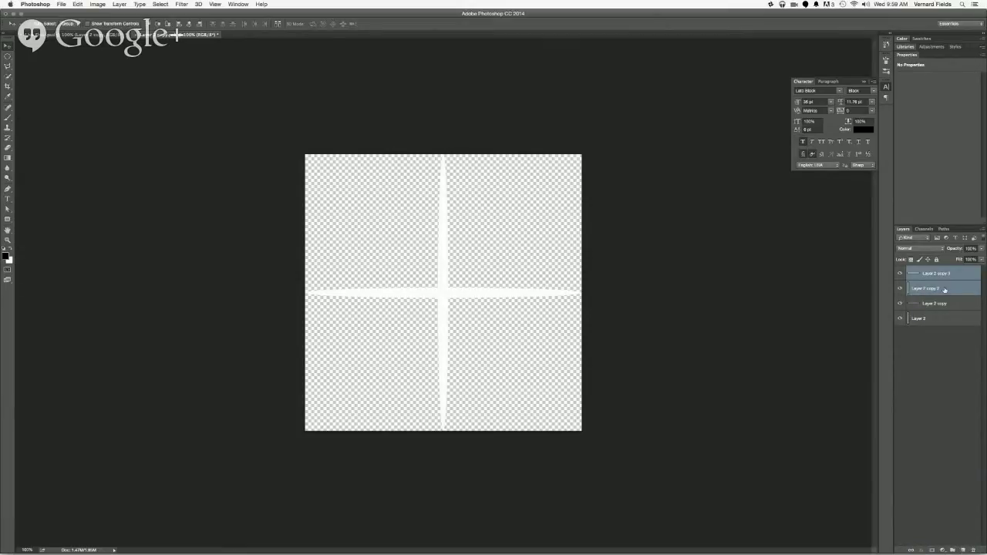
key("super+t")
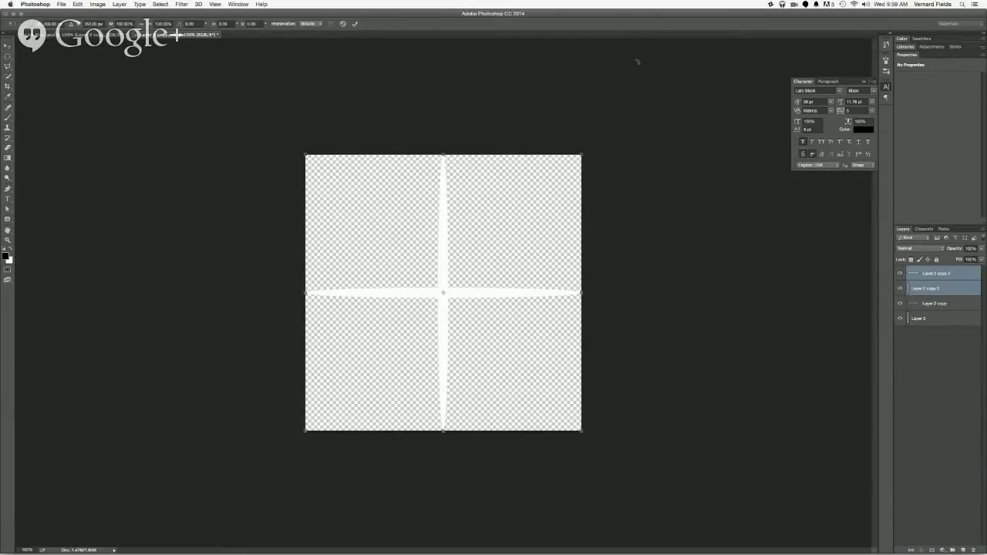
left_click_drag(603, 142, 458, 67)
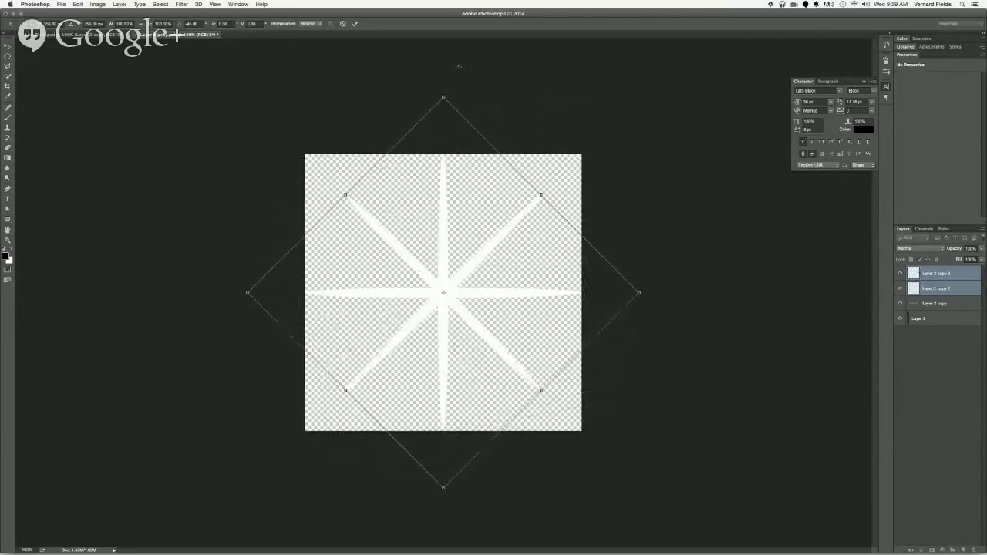
key("Return")
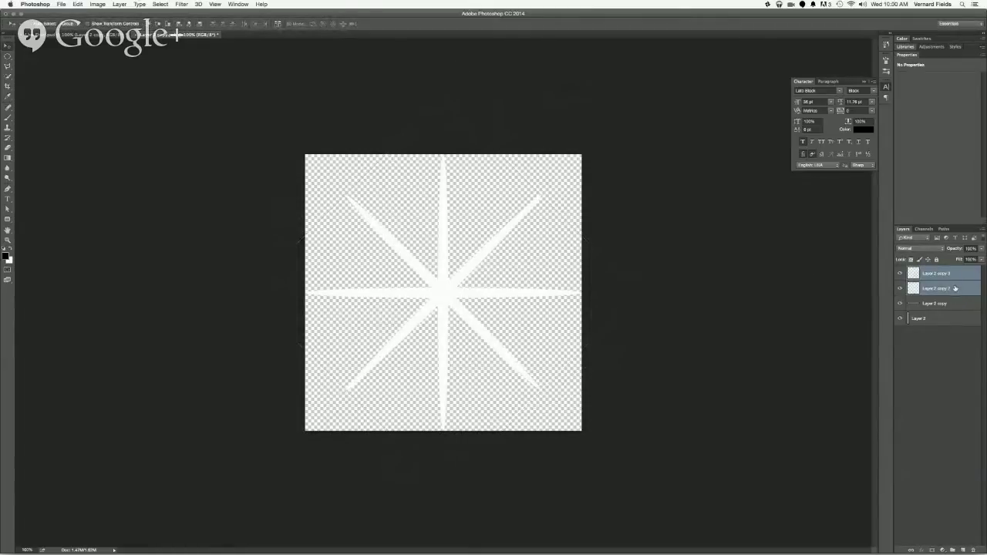
- Duplicate all four ellipse layers, rotate the copies into the gaps between the spokes, and save and close the smart object
mouse_move(956, 288)
left_mouse_down()
mouse_move(961, 541)
mouse_move(960, 282)
left_mouse_up()
left_click(959, 315, "shift")
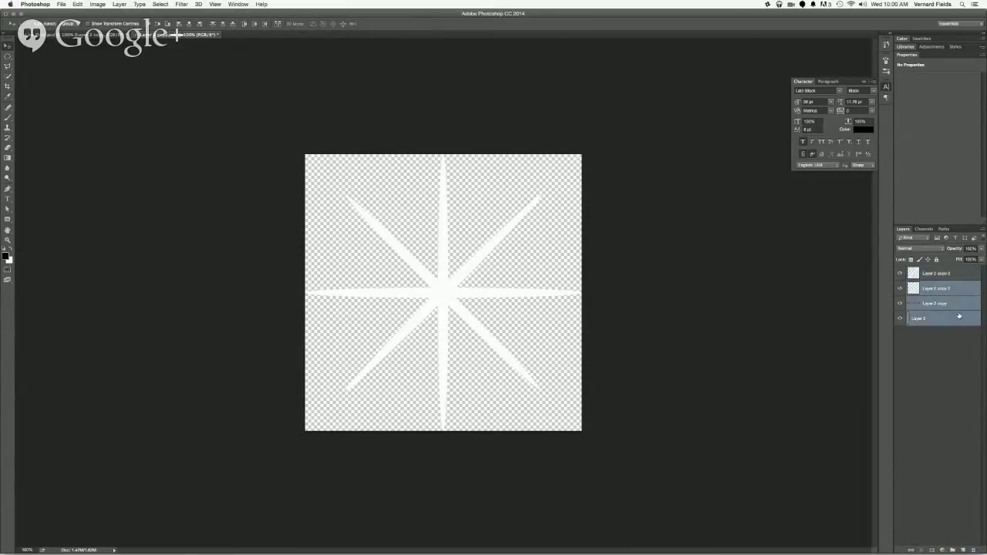
left_click(960, 273)
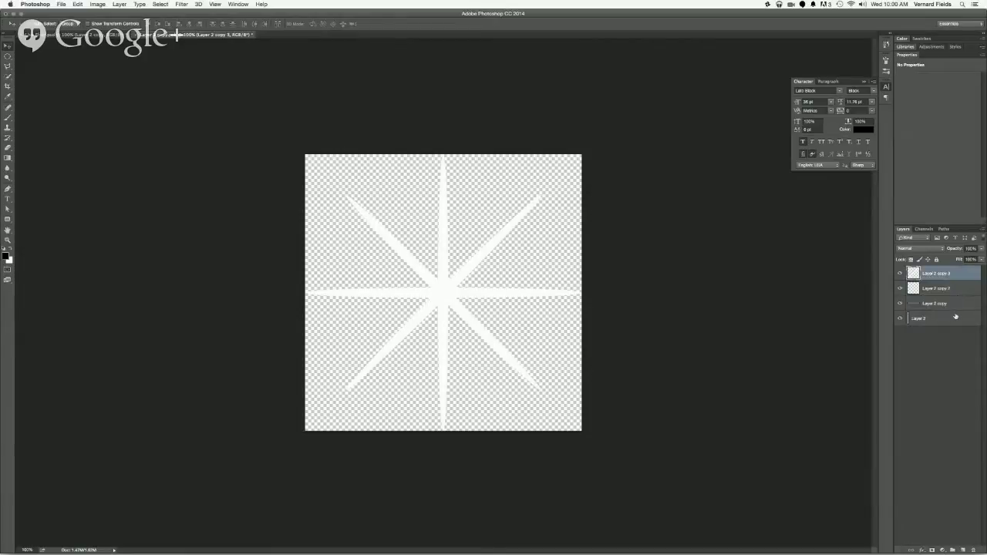
left_click(956, 319, "shift")
left_click_drag(956, 318, 963, 550)
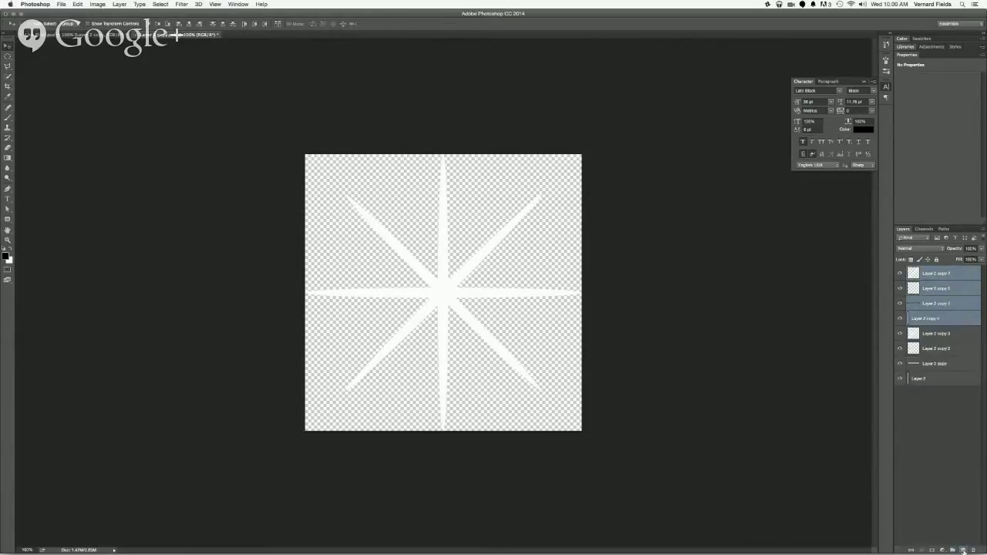
key("ctrl+t")
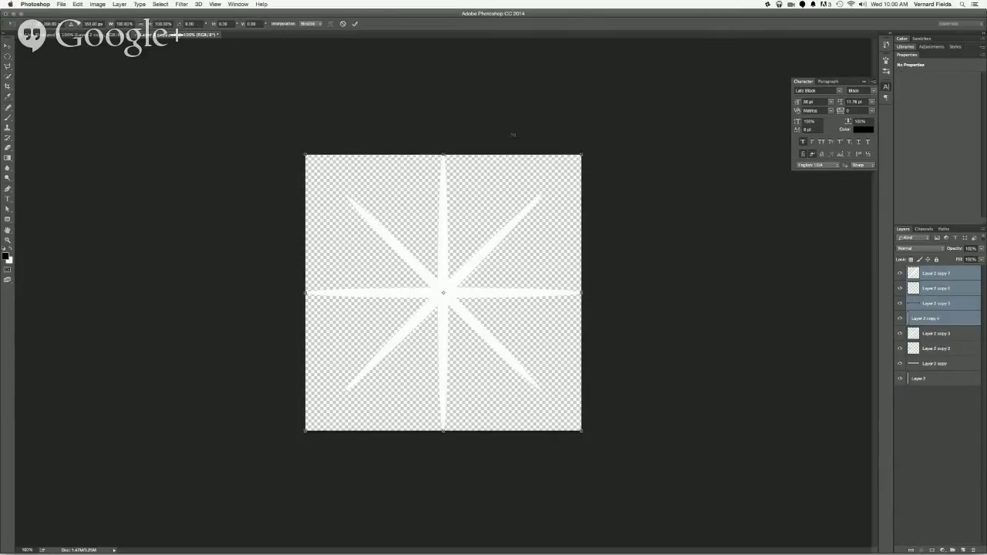
left_click_drag(483, 136, 423, 114)
key("Return")
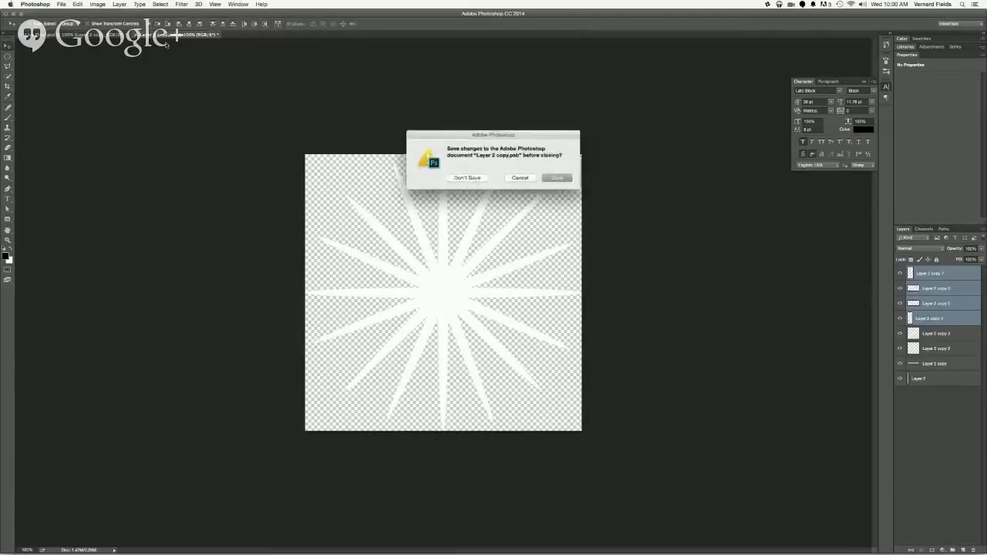
left_click(551, 182)
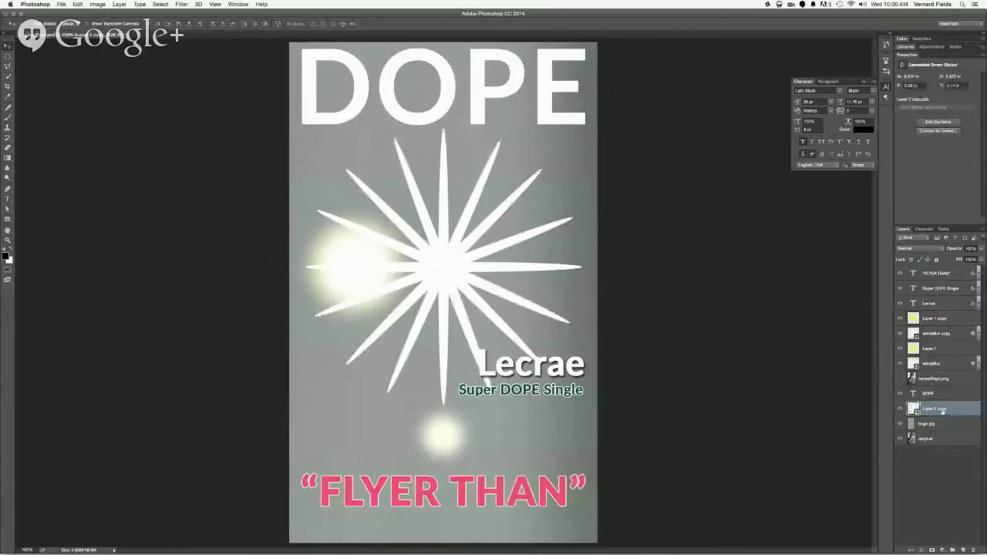
- Show the cut-out man again and enlarge the starburst from its centre until its rays extend past the canvas edges
left_click(900, 379)
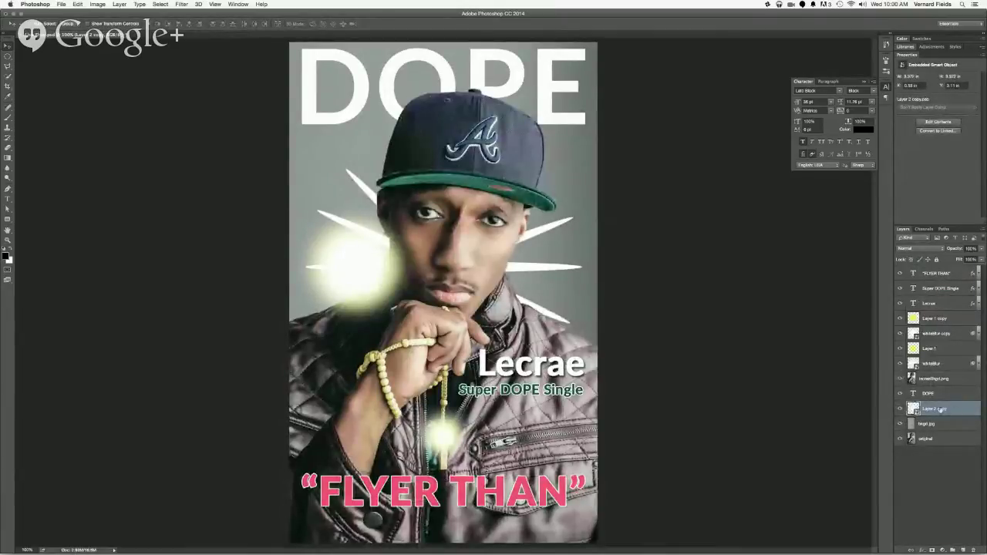
key("ctrl+t")
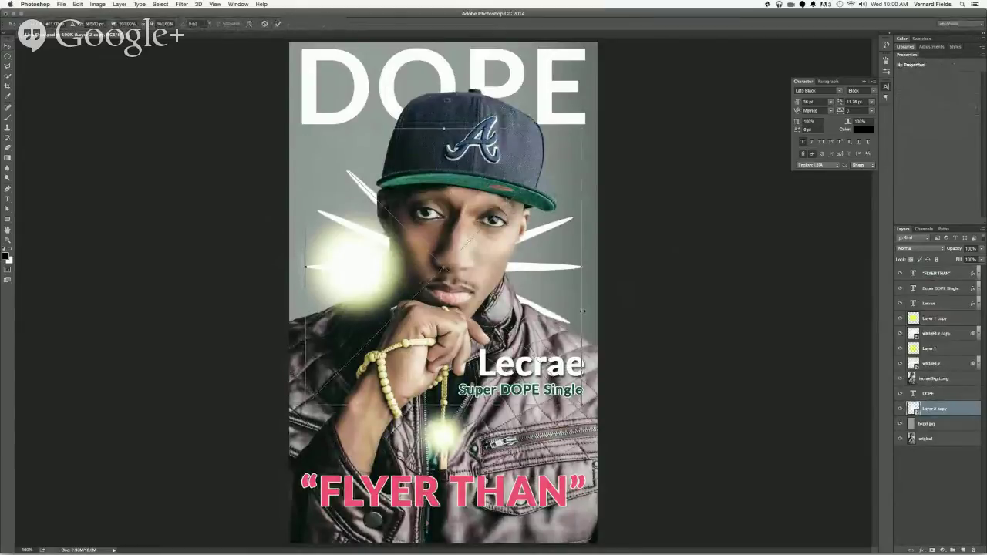
left_click_drag(583, 404, 710, 514)
key("Return")
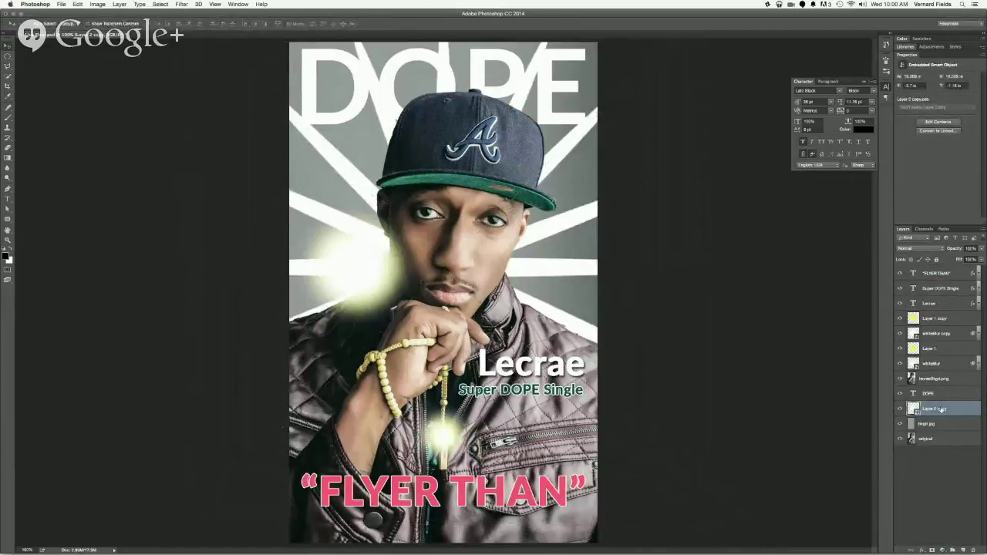
- Rename the starburst smart object layer as sunBurst.png
double_click(942, 409)
type("lef 1")
type("Burst")
type(".png")
key("Return")
- Apply a Gaussian Blur with a 24.7 pixel radius to the starburst layer and collapse its smart filter list
left_click(180, 4)
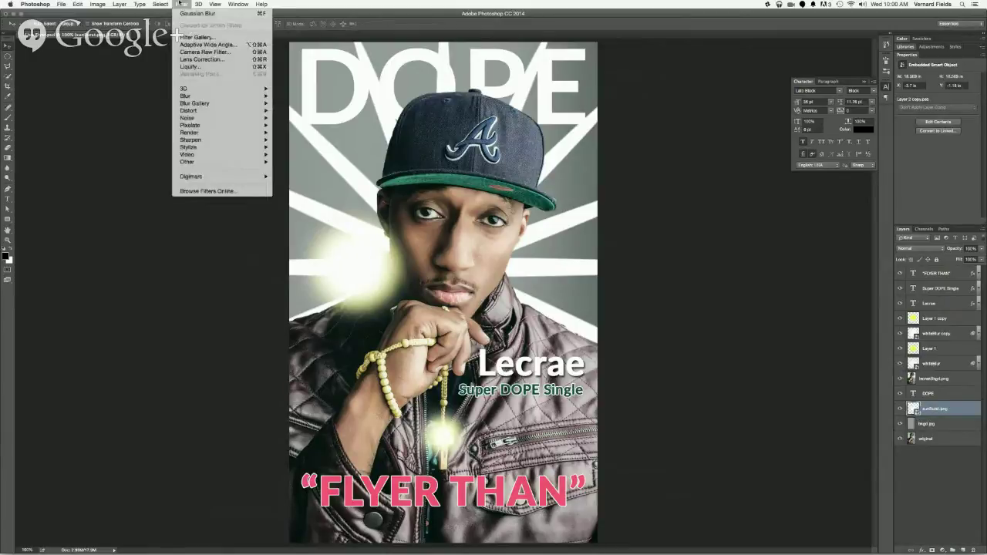
mouse_move(188, 97)
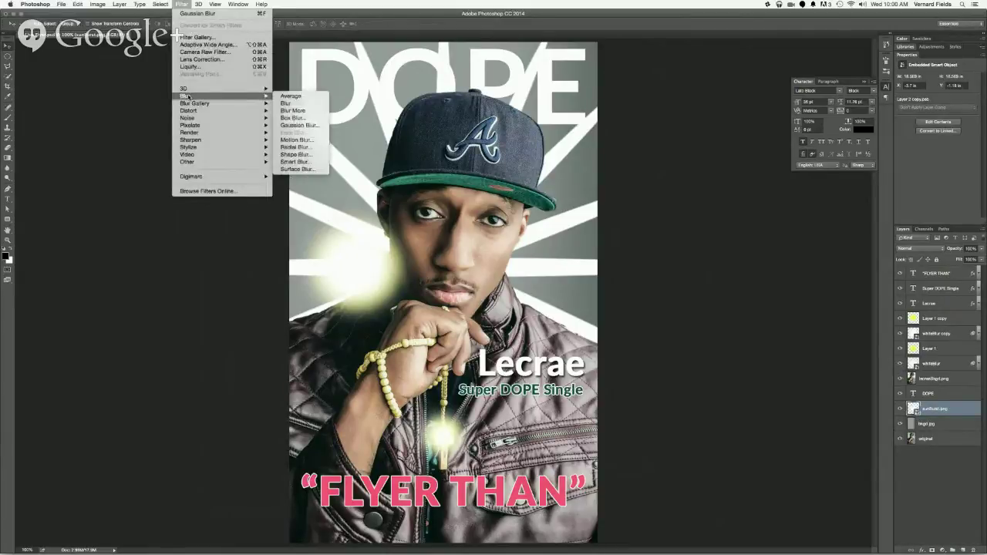
left_click(303, 127)
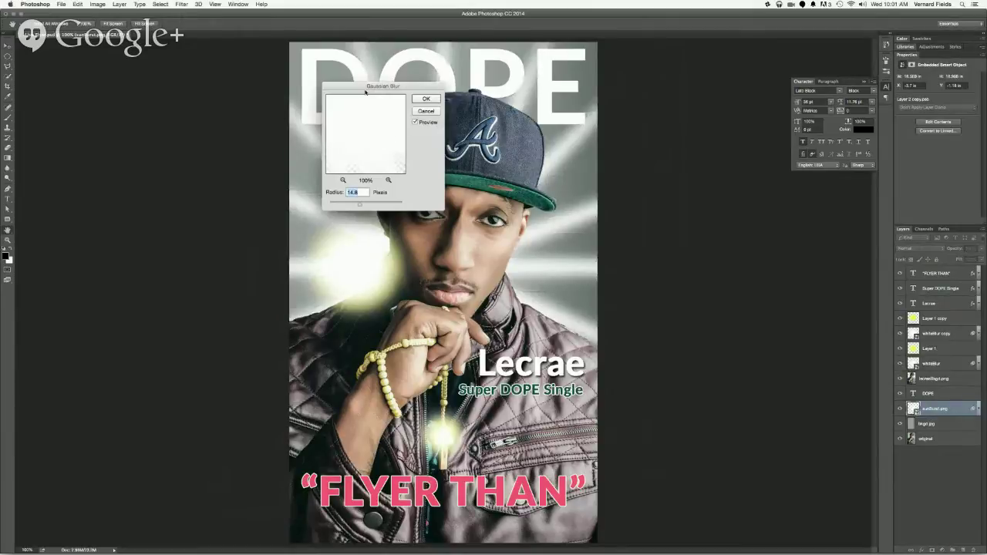
left_click_drag(354, 89, 682, 169)
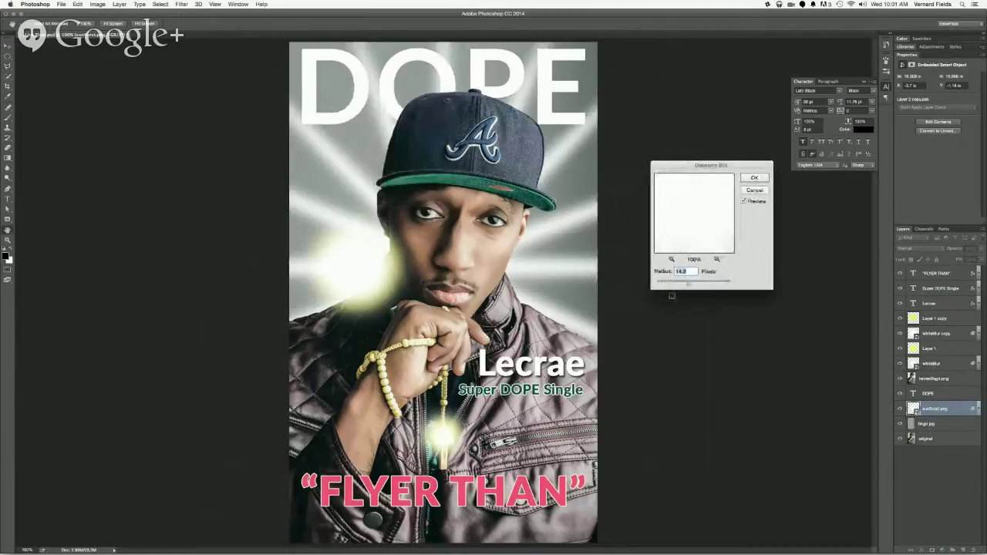
mouse_move(687, 283)
left_mouse_down()
mouse_move(705, 287)
mouse_move(690, 285)
left_mouse_up()
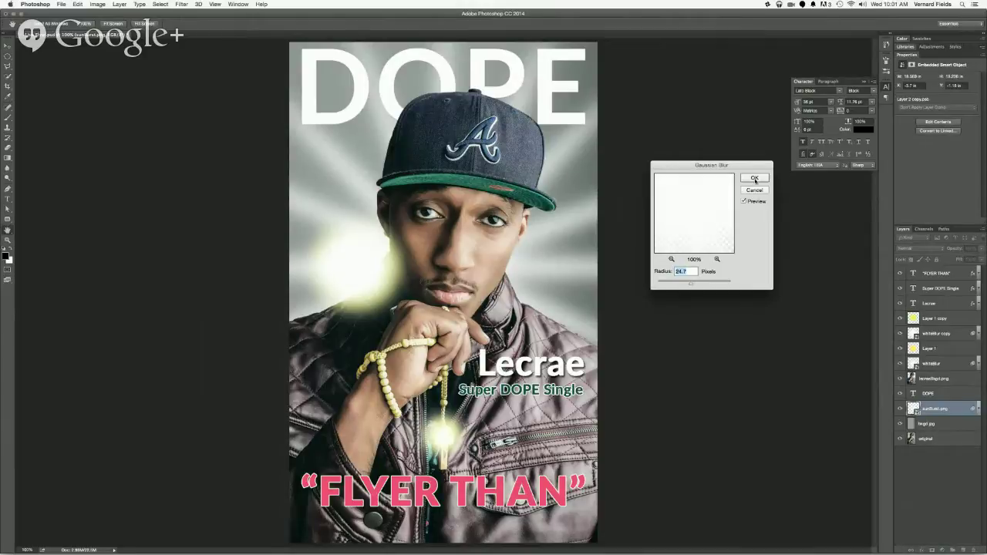
left_click(754, 178)
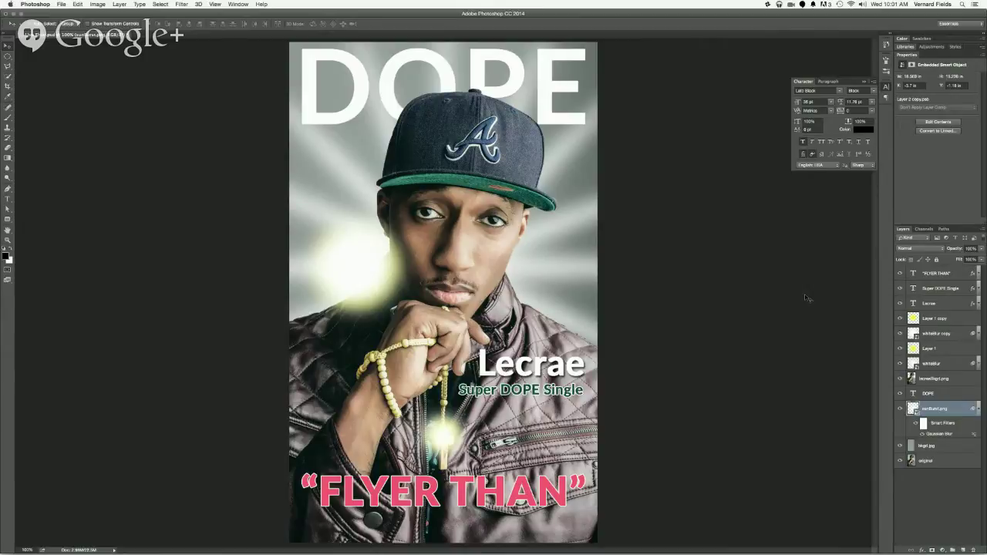
left_click(980, 409)
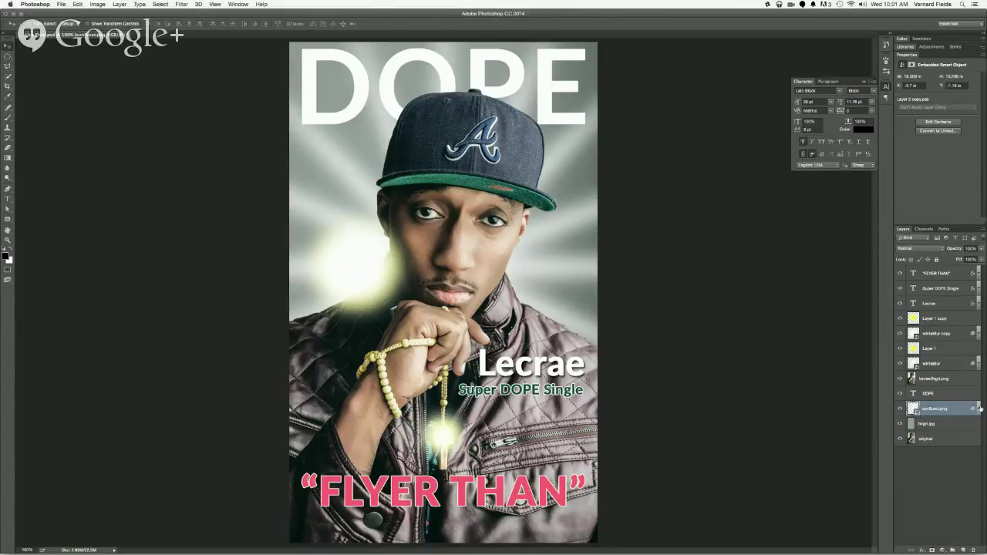
left_click(980, 364)
left_click(979, 364)
left_click(231, 3)
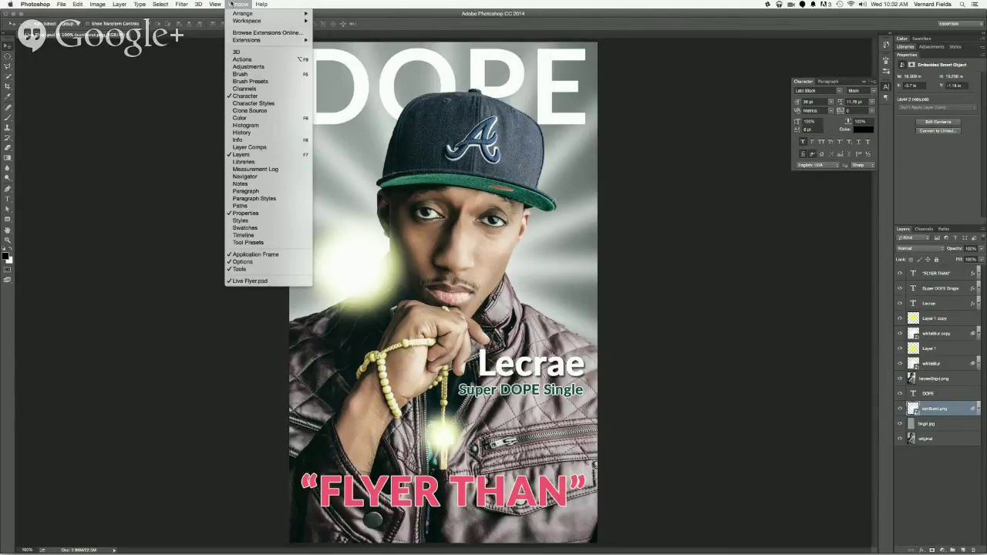
left_click(232, 3)
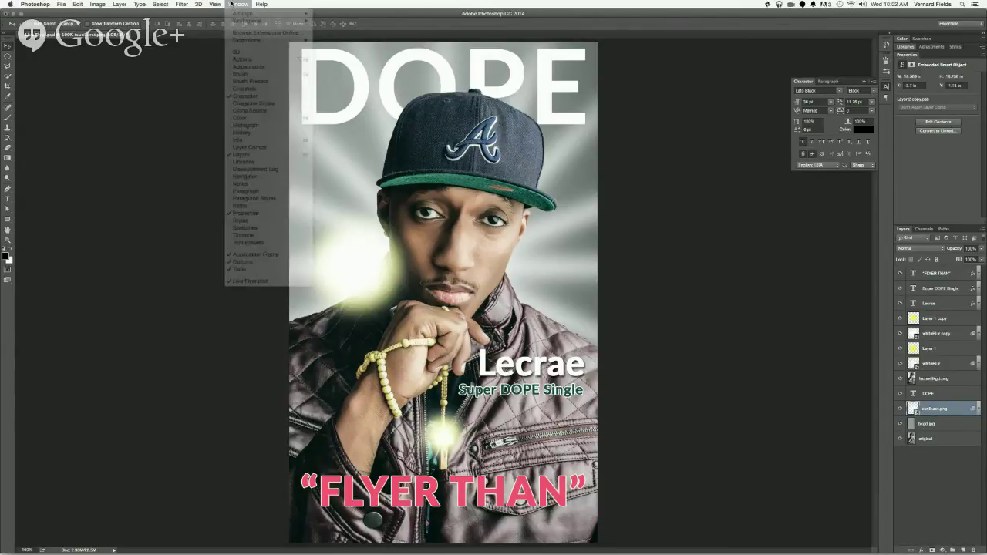
- Rename the large yellow glow layer, Layer 1 copy, as bigYellowBlur.png
left_click(936, 319)
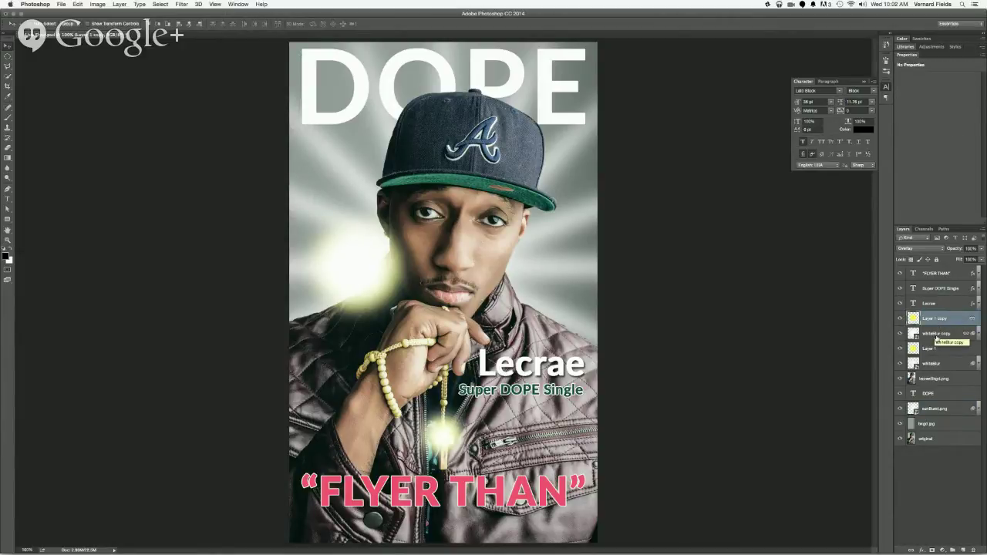
left_click(937, 334)
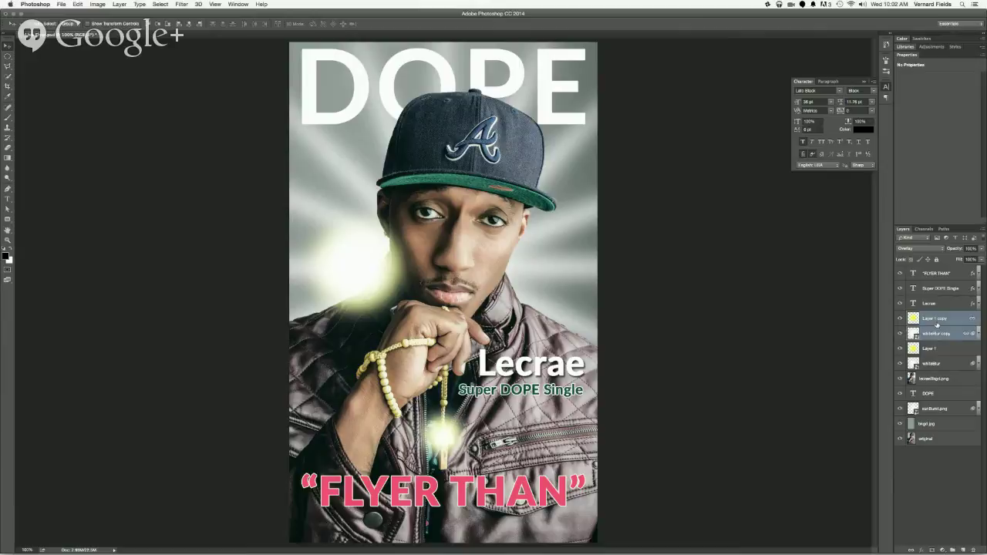
double_click(937, 334)
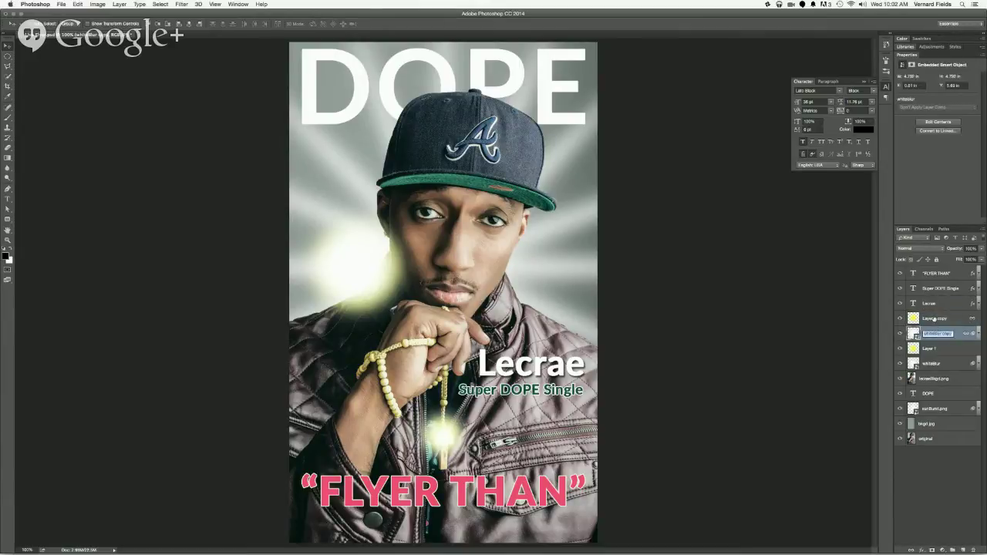
double_click(936, 317)
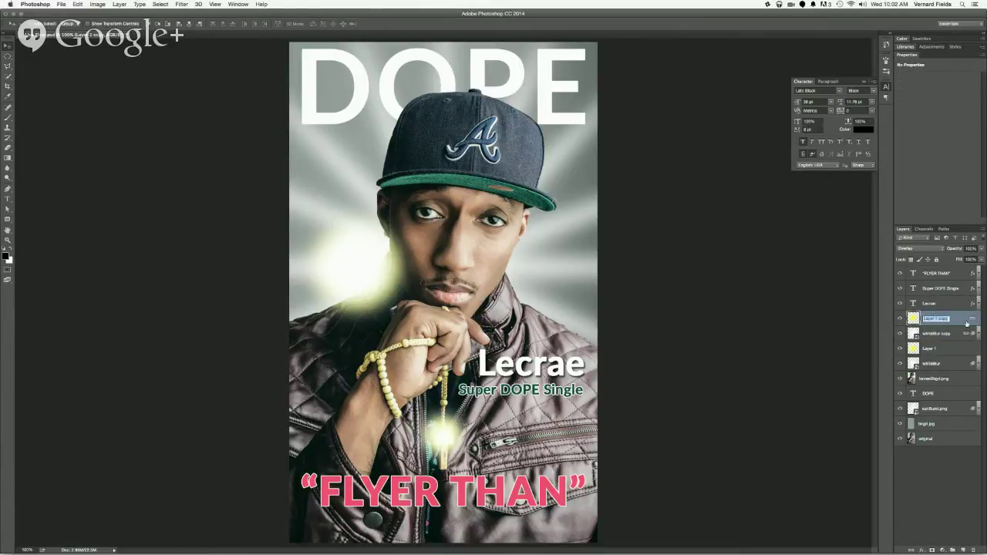
type("l")
type("kglt")
type("gh")
type("Blur.png")
key("Return")
- Rename the whiteBlur copy smart object layer as bigWhiteBlur.png
double_click(938, 333)
key("Right")
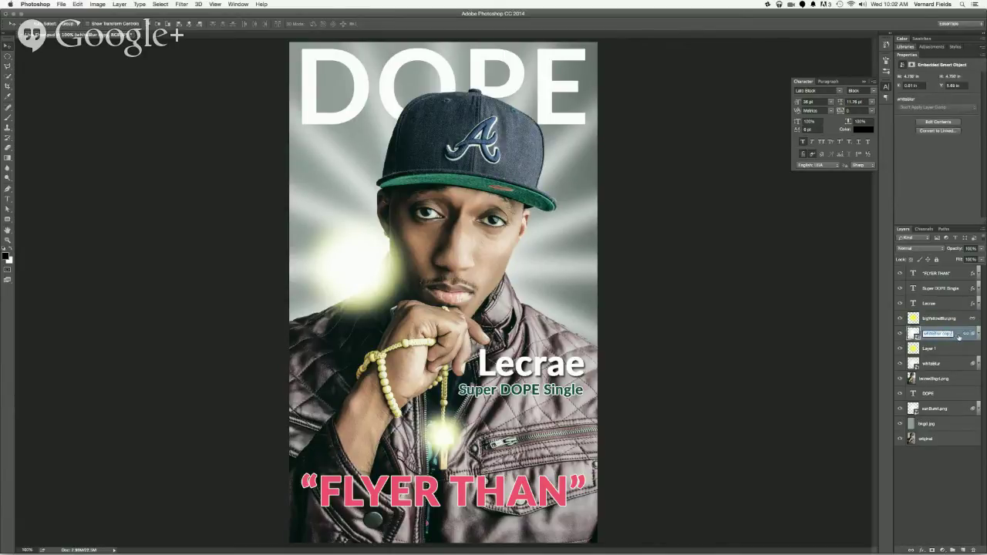
key("BackSpace")
key("BackSpace")
key("BackSpace")
key("BackSpace")
key("BackSpace")
type("big")
key("Delete")
type("W")
type(".png")
key("Return")
- Rename the small yellow glow layer, Layer 1, as smallYellowBlur.png
left_click(932, 349)
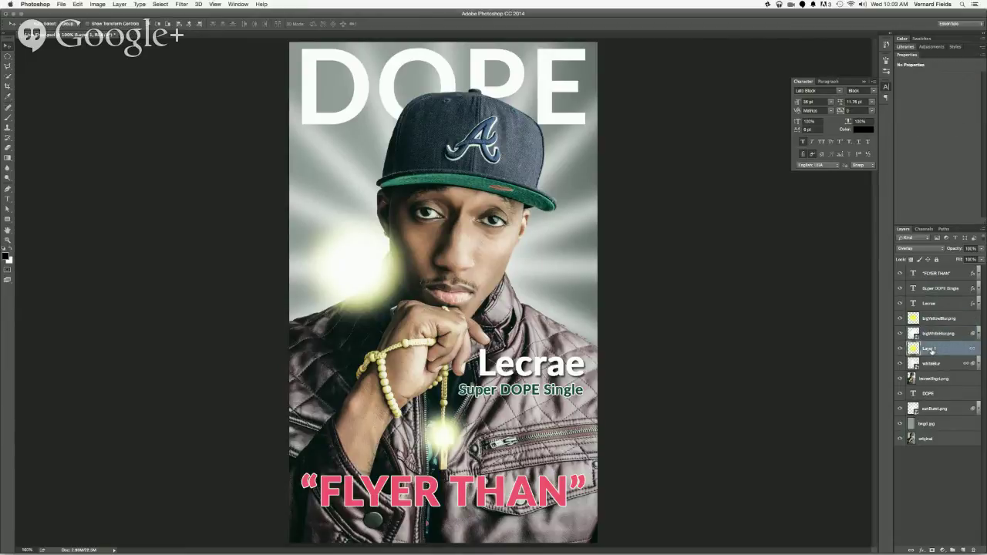
double_click(930, 349)
type("smallYellowBlur.png")
key("Return")
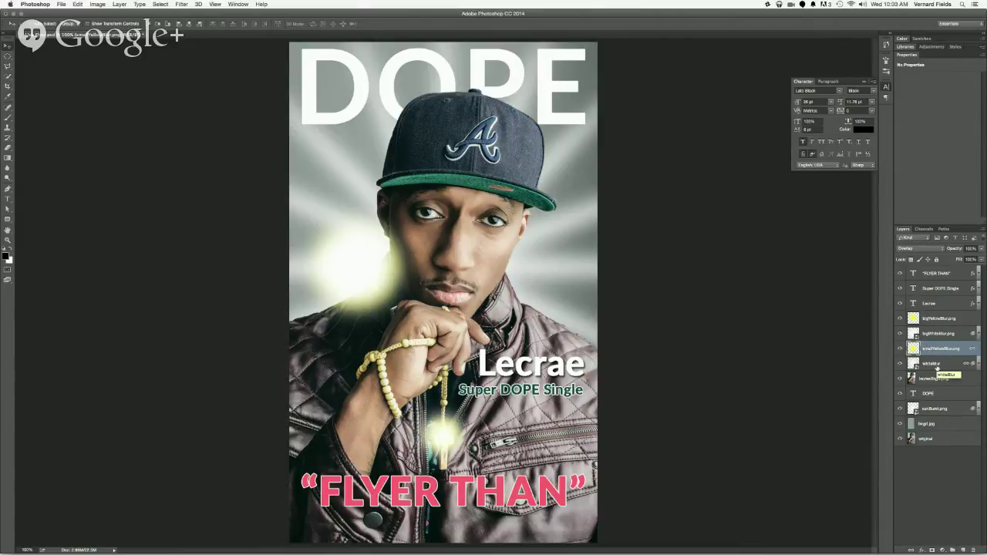
- Rename the original whiteBlur smart object layer as smallWhiteBlur.png
double_click(934, 364)
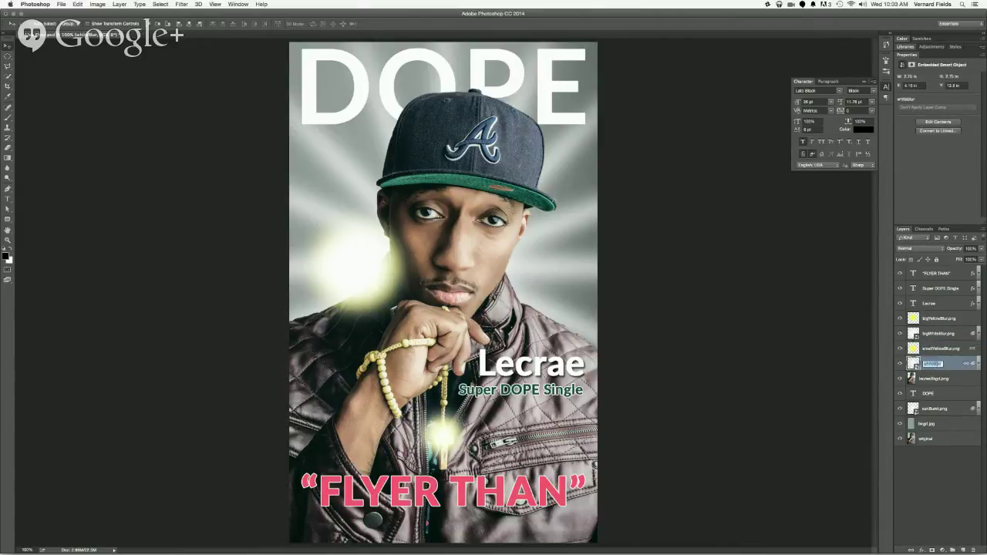
type("lecraeWhiteBlur")
type("smallWhiteBlur.png")
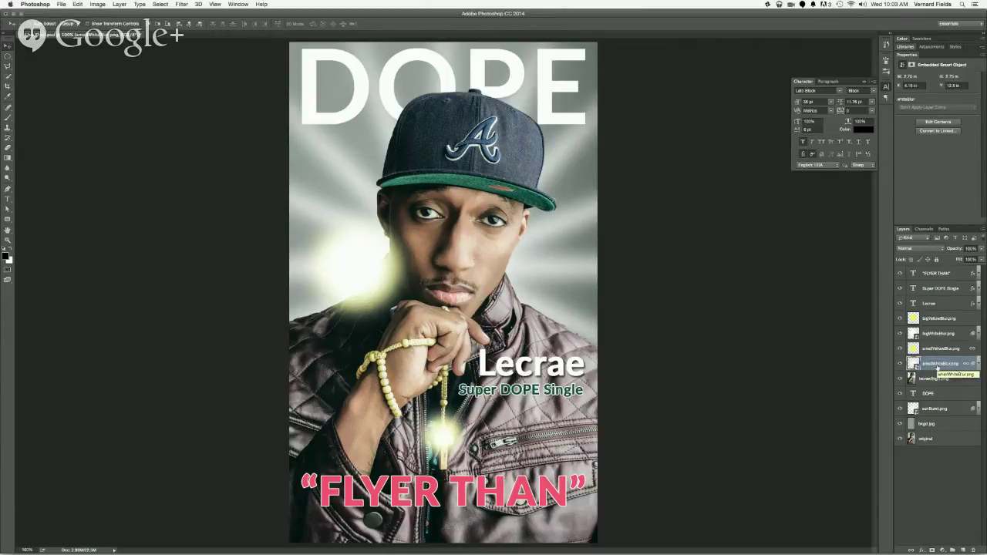
key("Return")
- Append the .png extension to the names of the DOPE and Lecrae text layers
left_click(934, 395)
double_click(932, 394)
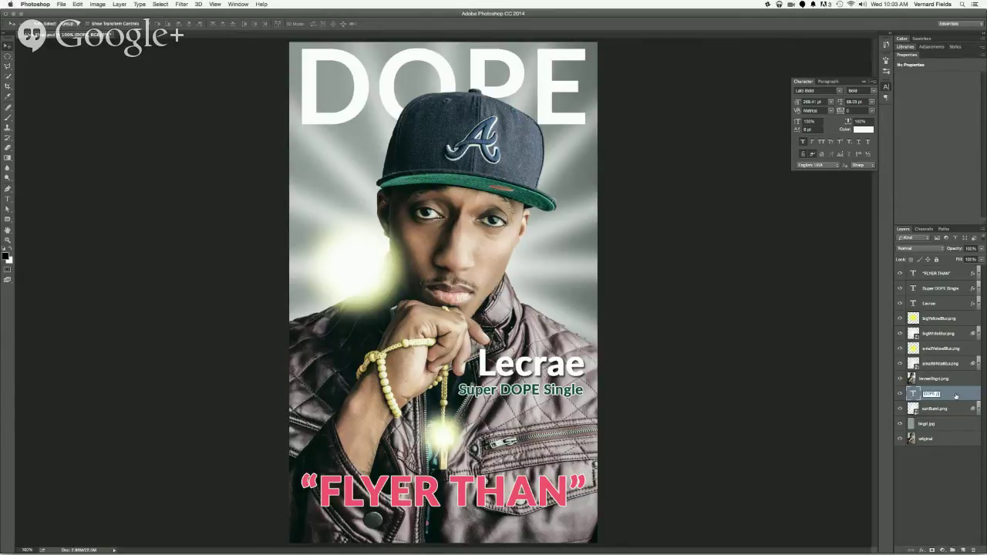
type("ng")
key("Return")
double_click(930, 303)
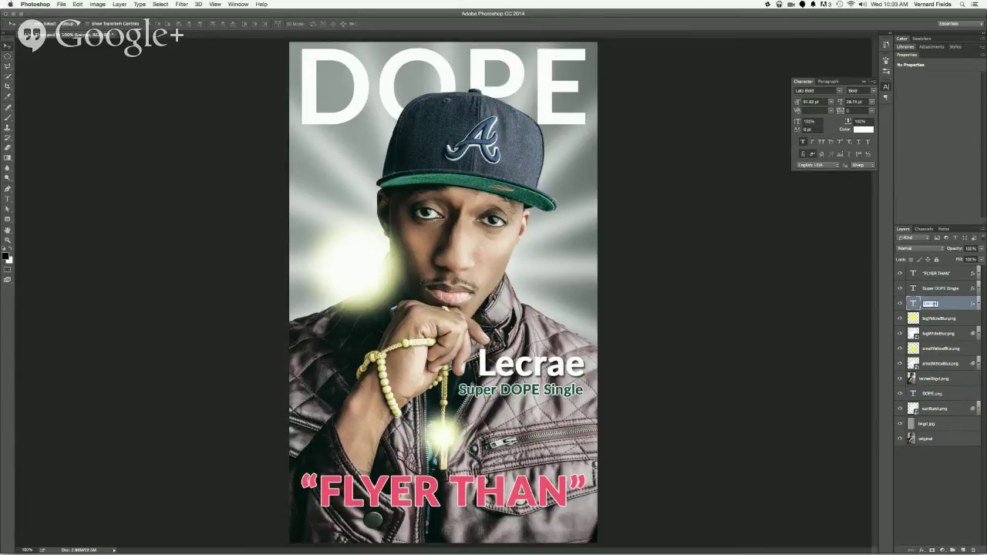
key("Right")
type(".png")
key("Return")
- Append the .png extension to the names of the Super DOPE Single and "FLYER THAN" text layers
double_click(941, 288)
key("Right")
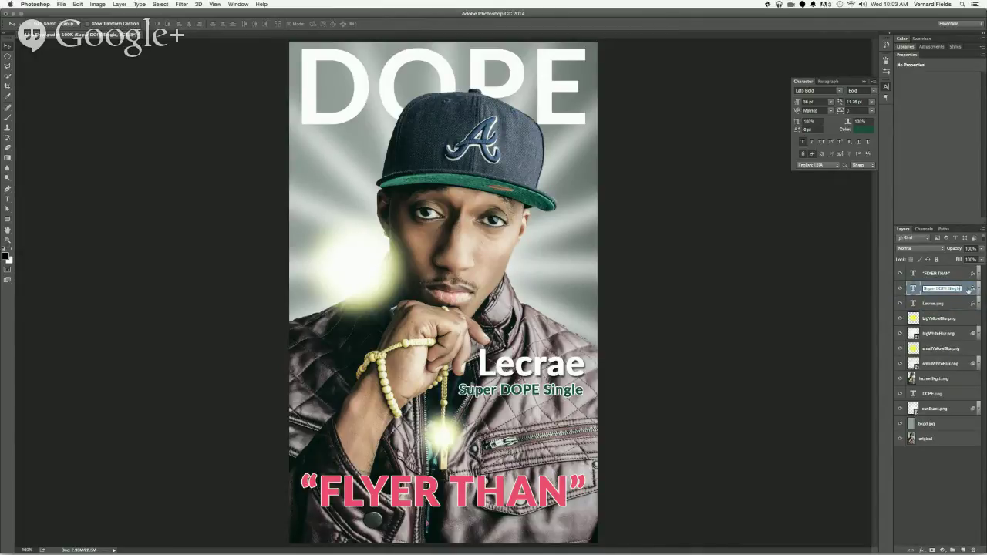
type(".png")
key("Return")
double_click(948, 275)
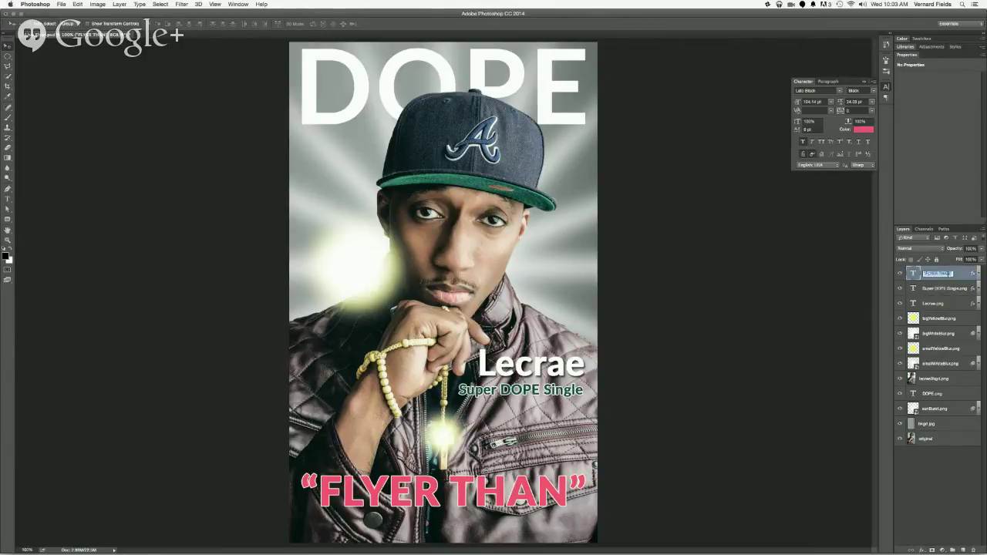
key("Right")
type(".png")
key("Return")
- Switch to Finder and preview each exported image in the Live Flyer-assets folder, from "FLYER THAN".png through Super DOPE Single.png
key("ctrl+Right")
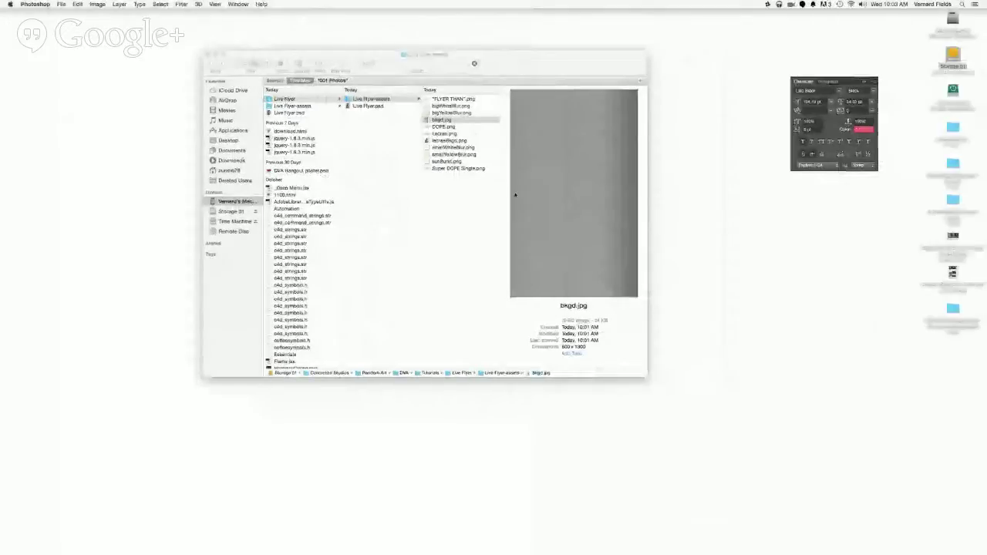
left_click(432, 99)
key("space")
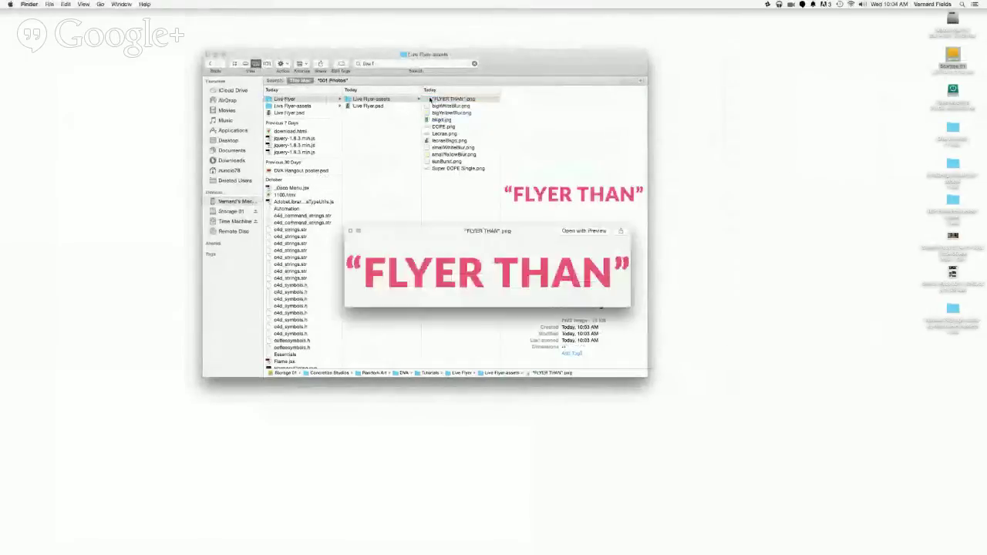
key("Down")
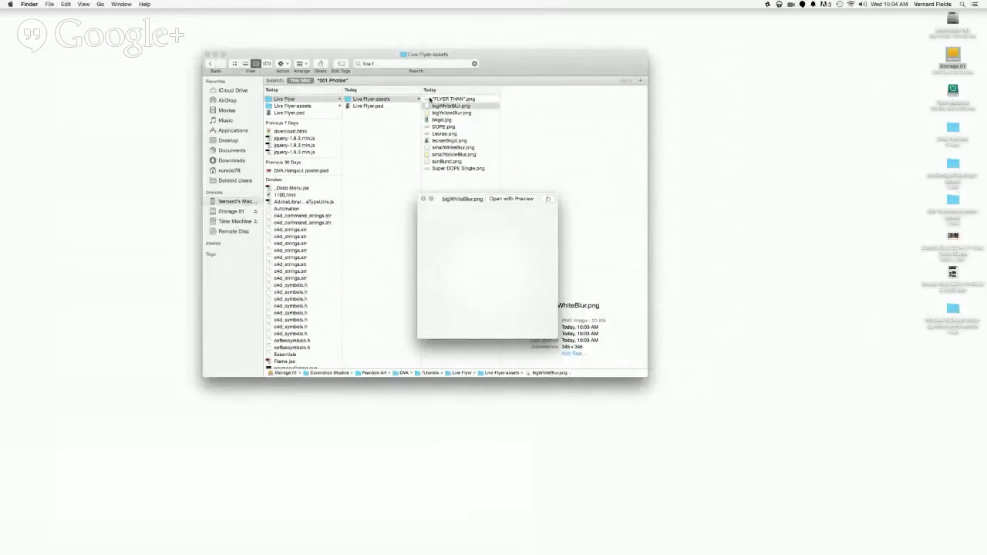
key("Down")
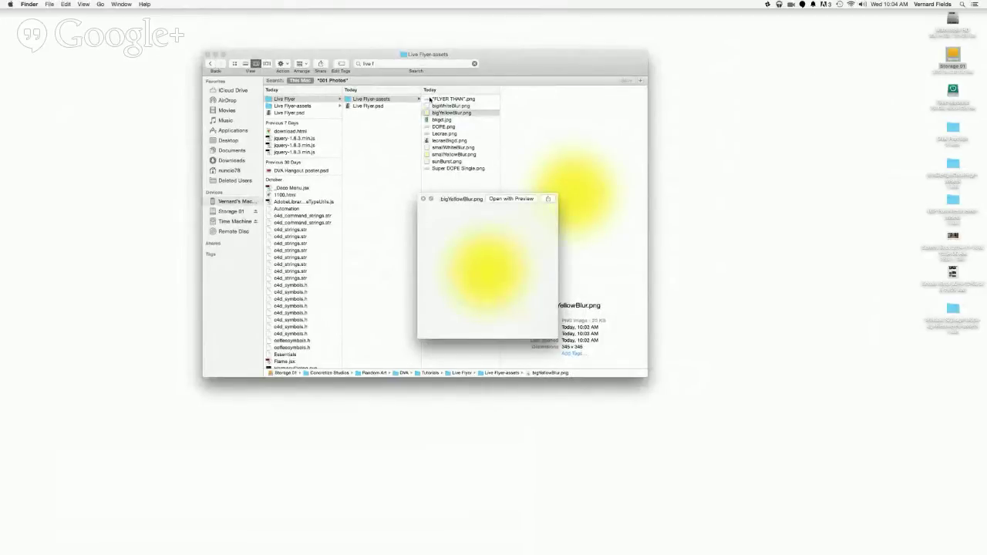
key("Down")
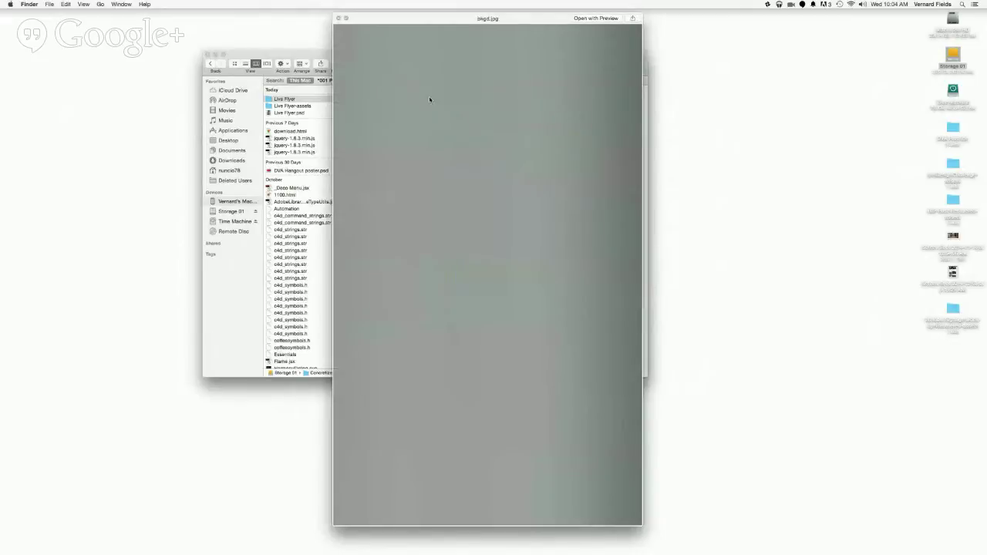
key("Down")
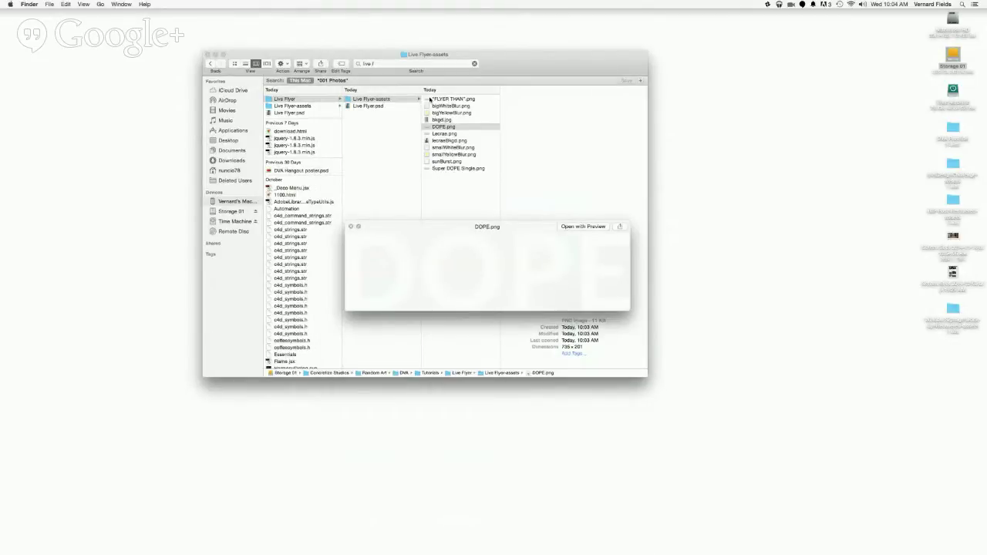
key("Down")
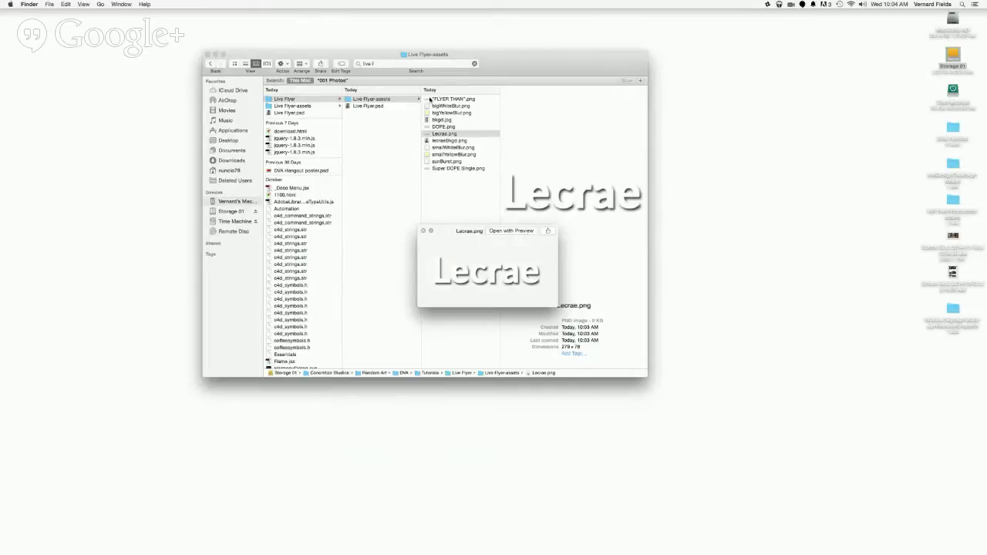
key("Down")
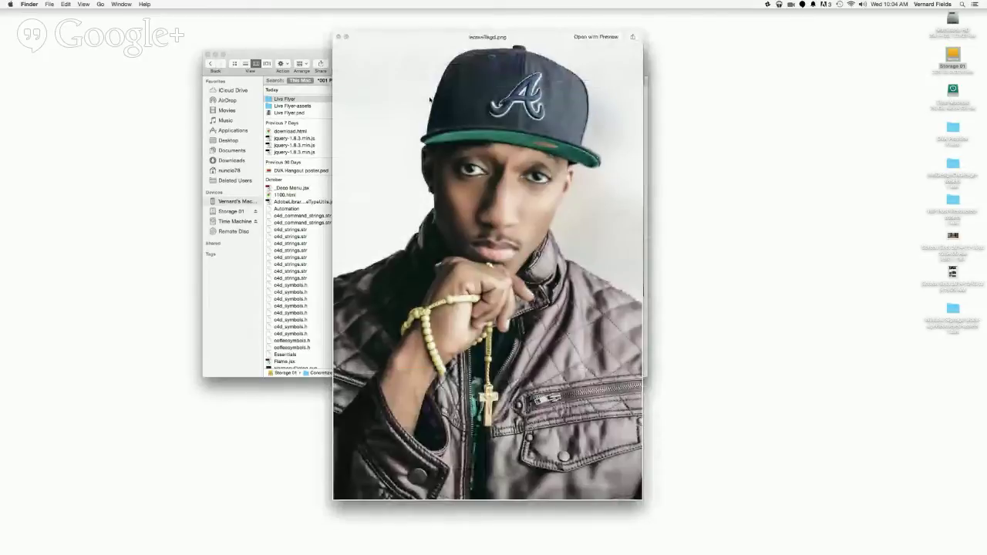
key("Down")
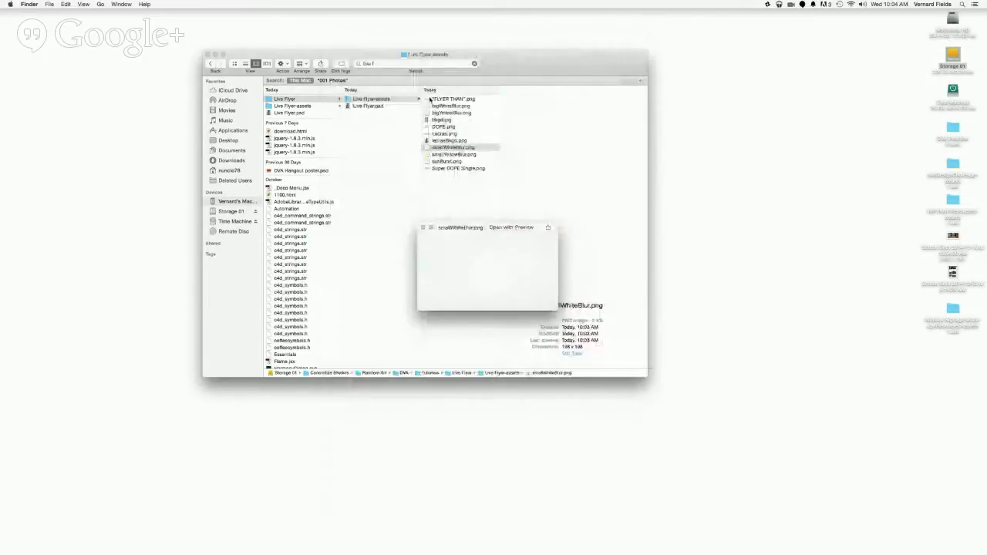
key("Down")
key("Down")
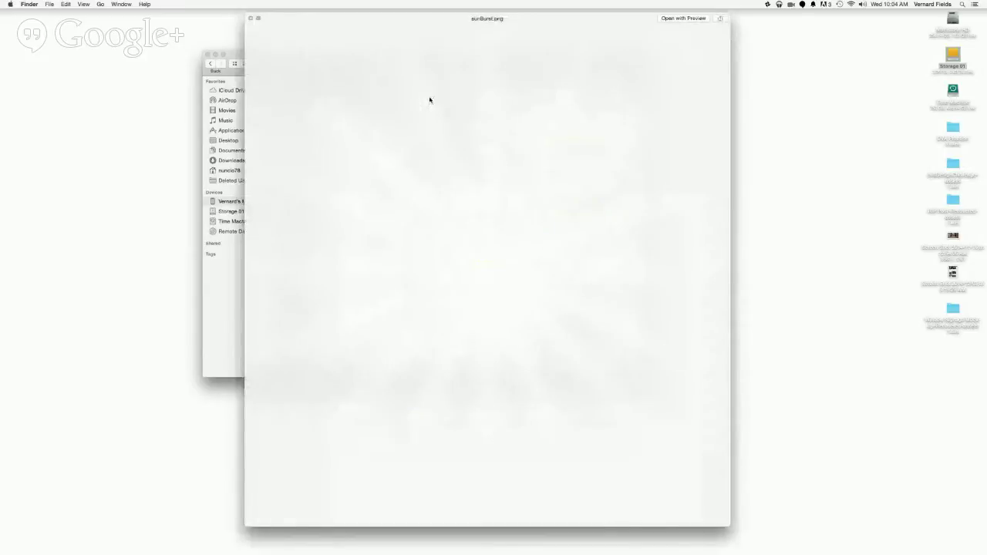
key("Down")
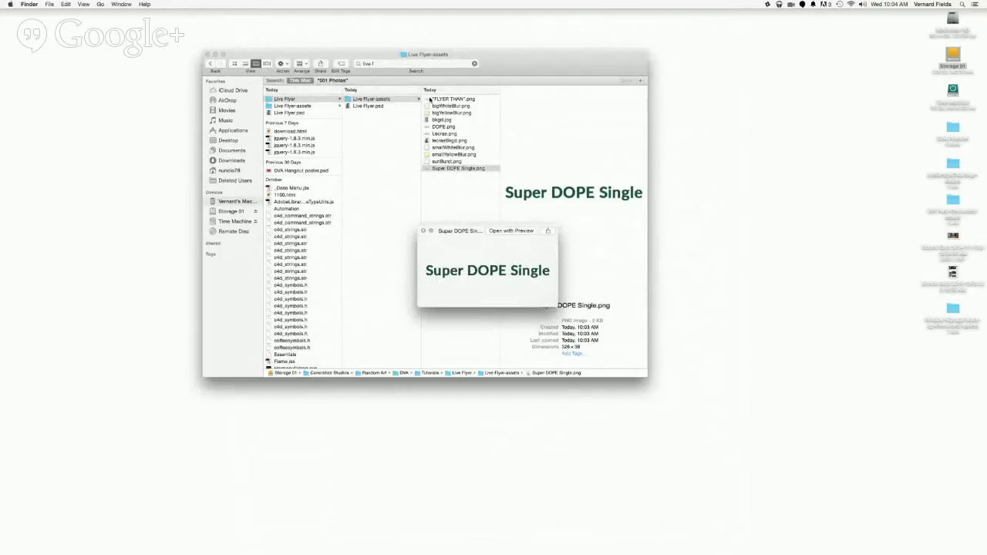
key("space")
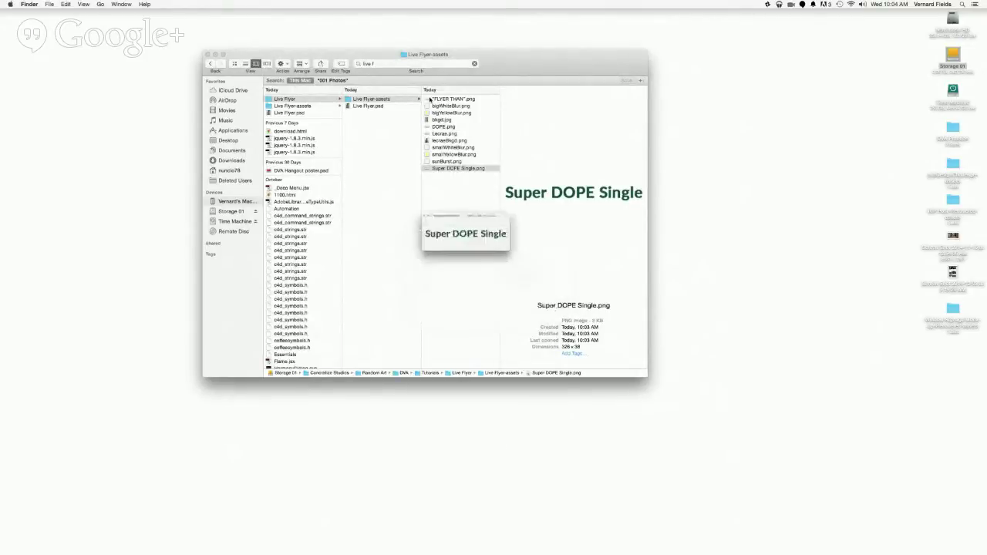
- Return to Photoshop, display the Timeline, and fit the whole flyer in the remaining canvas area
key("super+Tab")
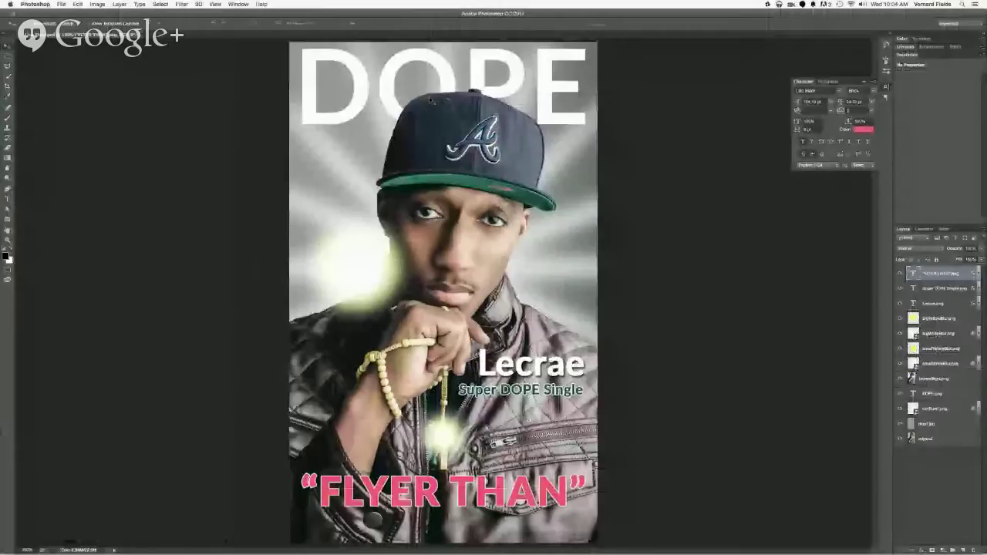
left_click(181, 4)
mouse_move(205, 4)
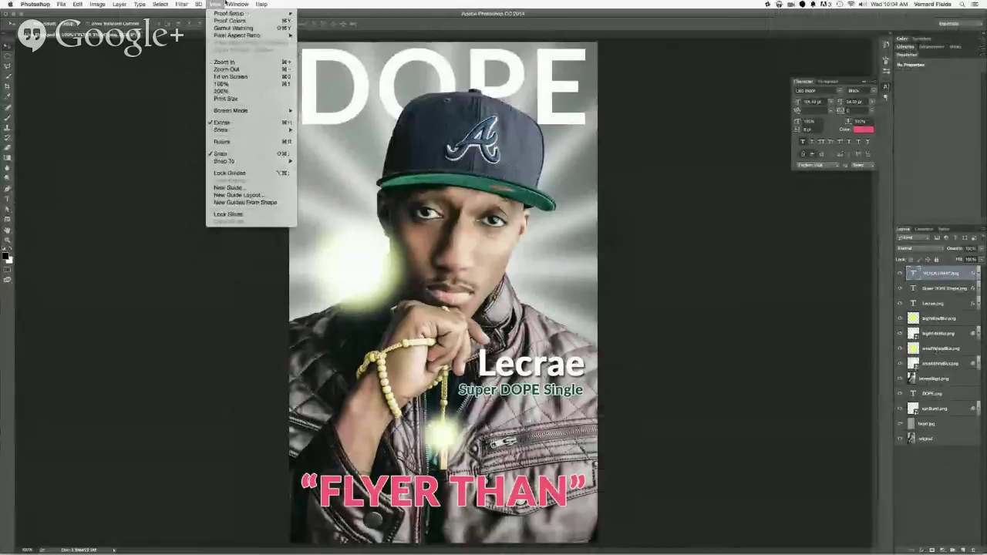
mouse_move(238, 4)
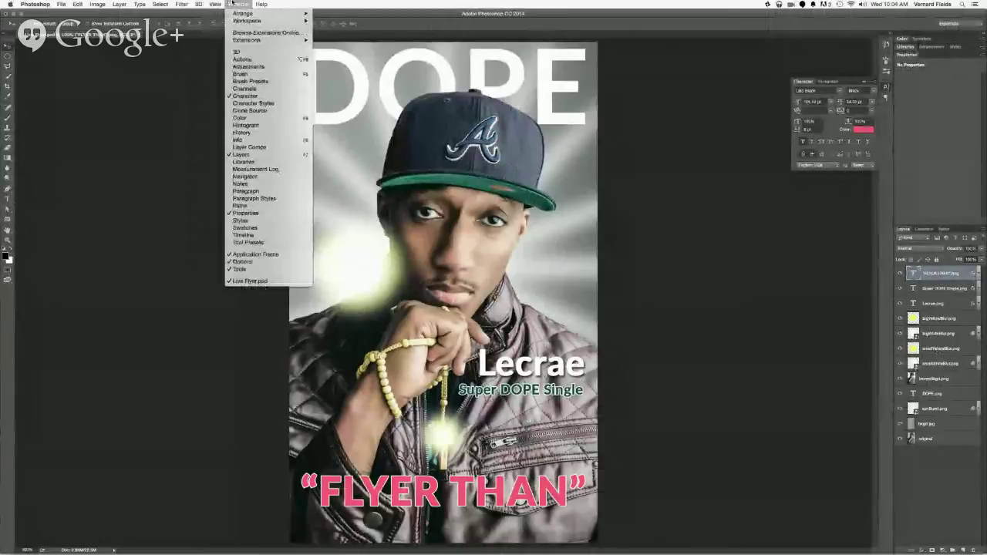
left_click(252, 235)
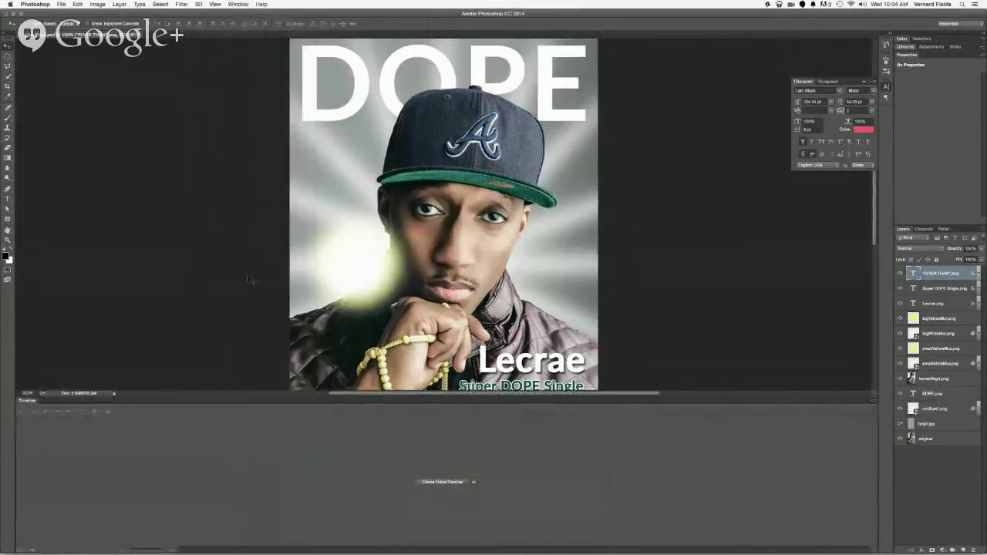
key("super+0")
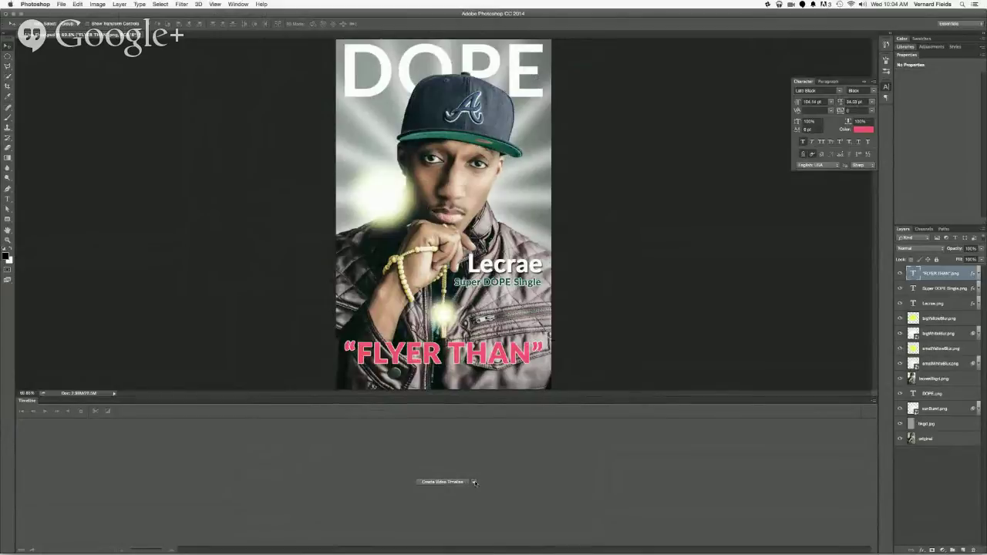
- Create a video timeline for the flyer and enlarge the timeline area until all layer tracks are shown
left_click(474, 482)
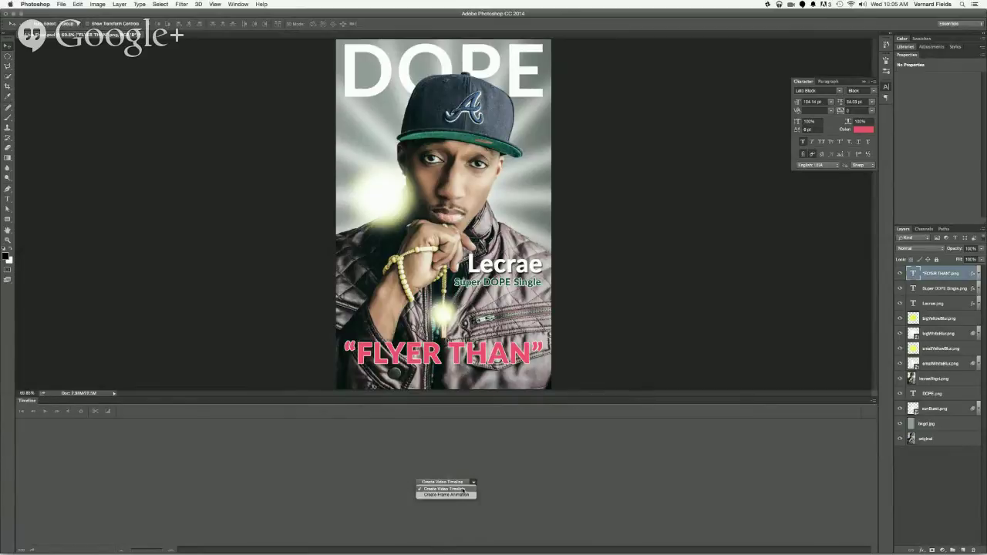
left_click(462, 489)
left_click(459, 482)
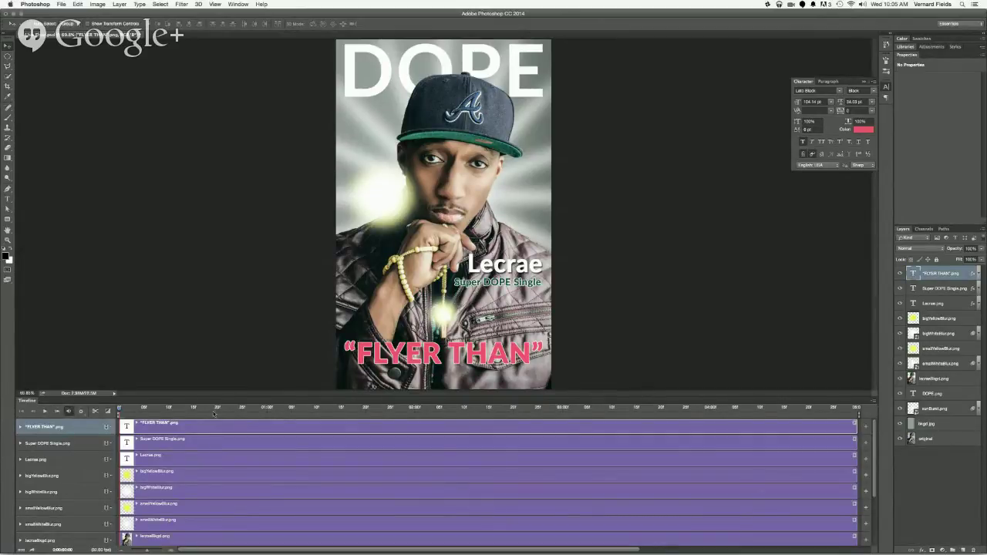
left_click_drag(204, 398, 198, 320)
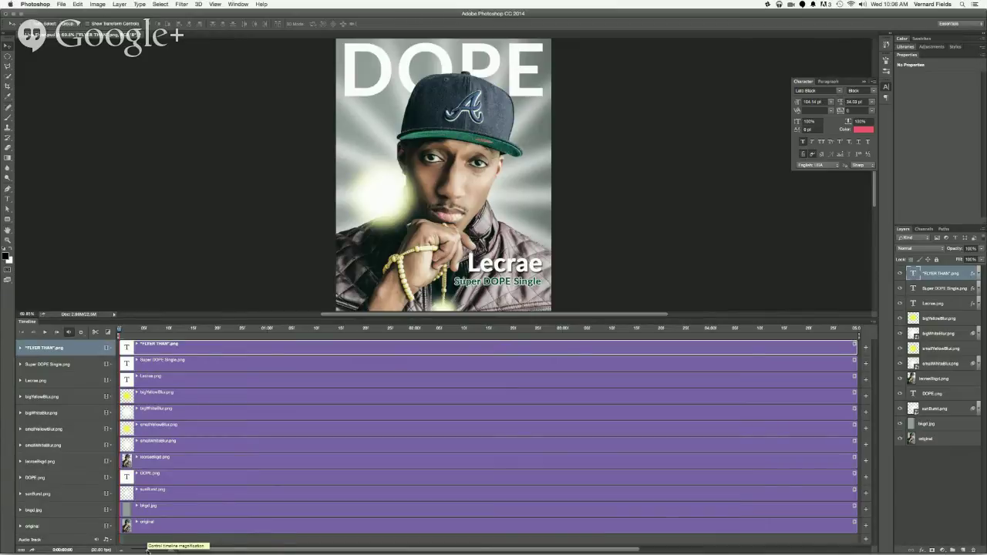
- Shrink the timeline scale to make room past five seconds and extend the bkgd.jpg clip to 10 seconds
left_click_drag(146, 550, 140, 552)
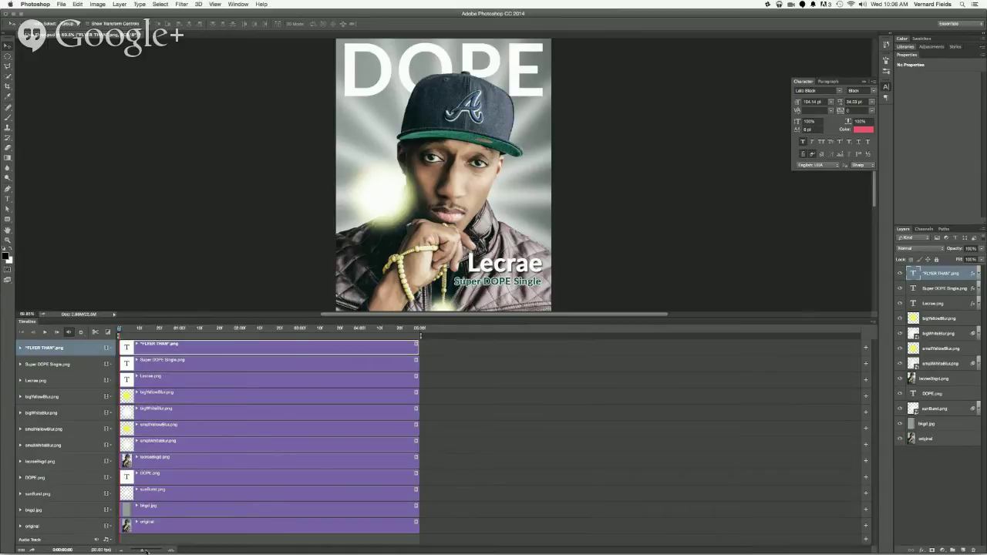
left_click_drag(140, 551, 141, 550)
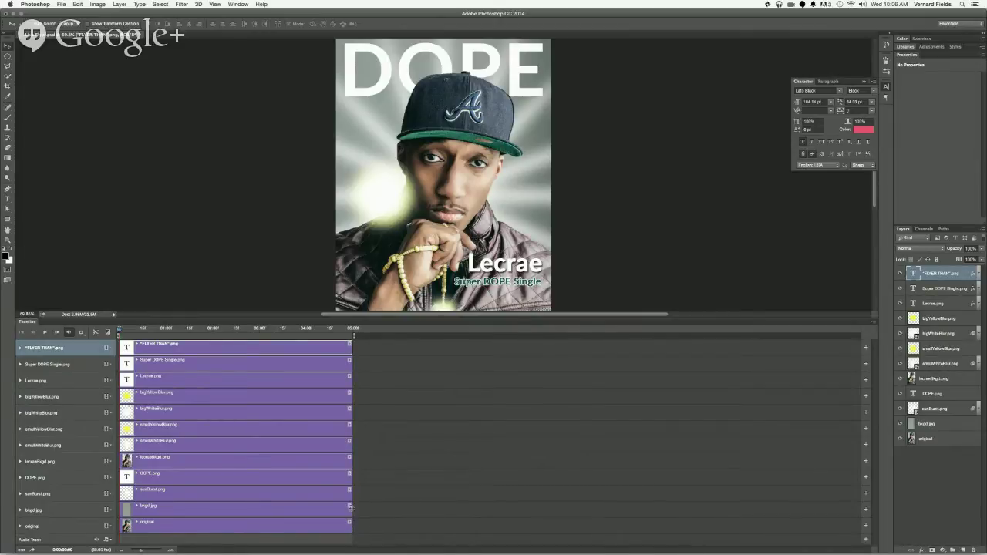
left_click_drag(350, 507, 584, 508)
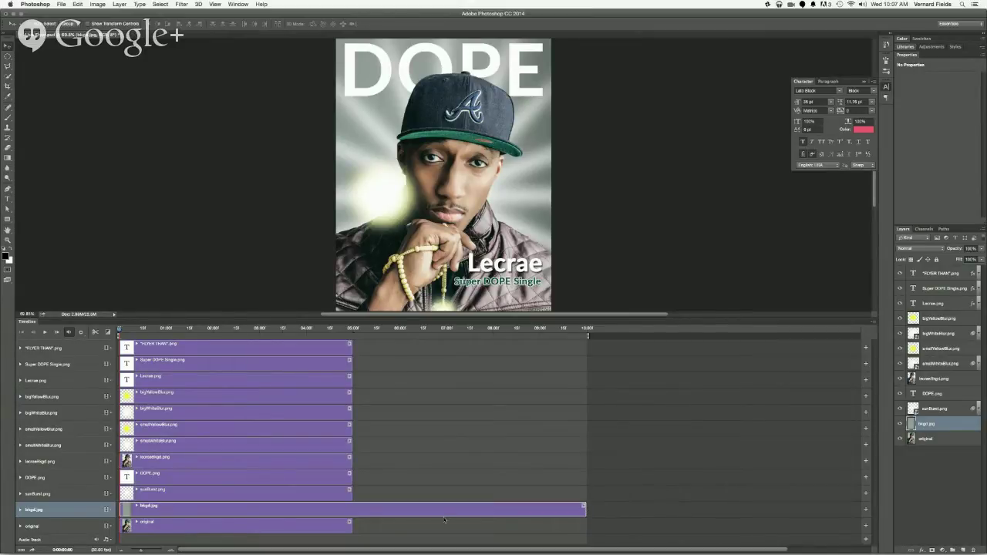
left_click(362, 355)
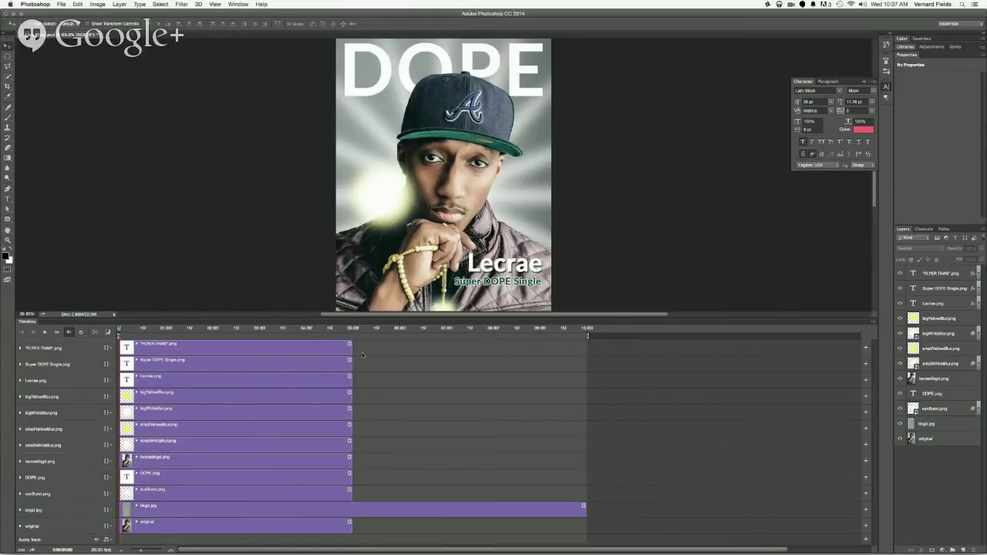
- Select all the tracks from sunBurst.png up to "FLYER THAN".png and extend the "FLYER THAN".png clip to 10 seconds
left_click(344, 492)
left_click(334, 477, "shift")
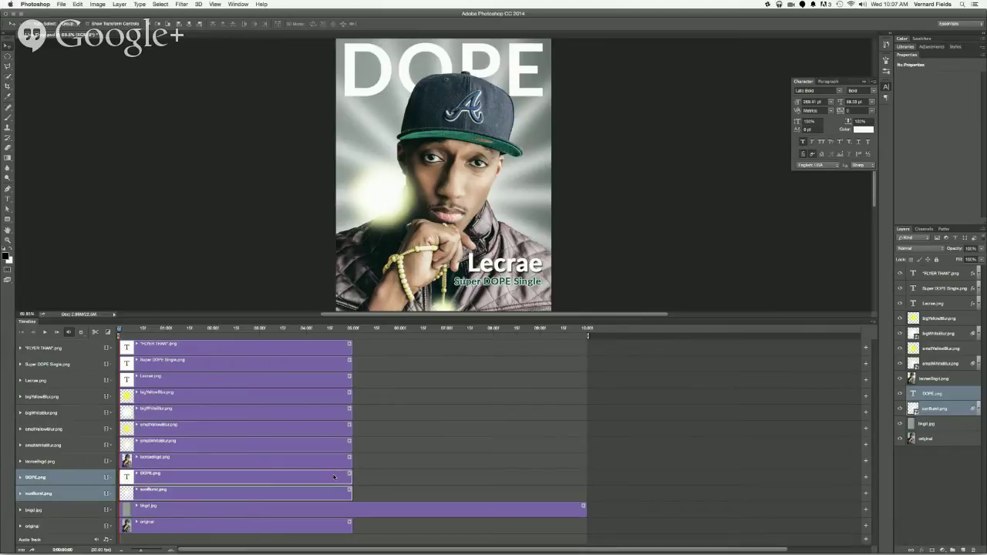
left_click(334, 461, "shift")
left_click(333, 445, "shift")
left_click(332, 429, "shift")
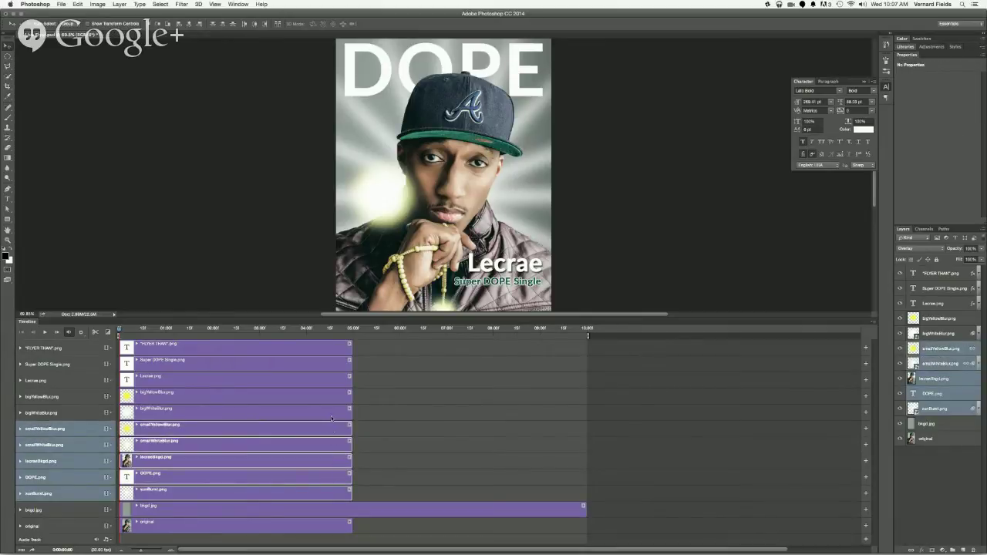
left_click(331, 413, "shift")
left_click(329, 396, "shift")
left_click(325, 380, "shift")
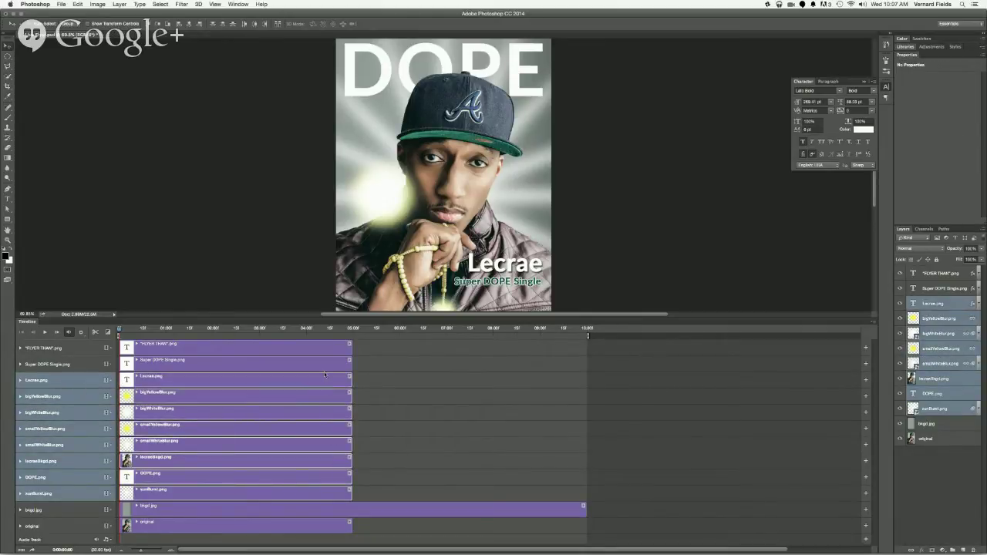
left_click(323, 362, "shift")
left_click(322, 351, "shift")
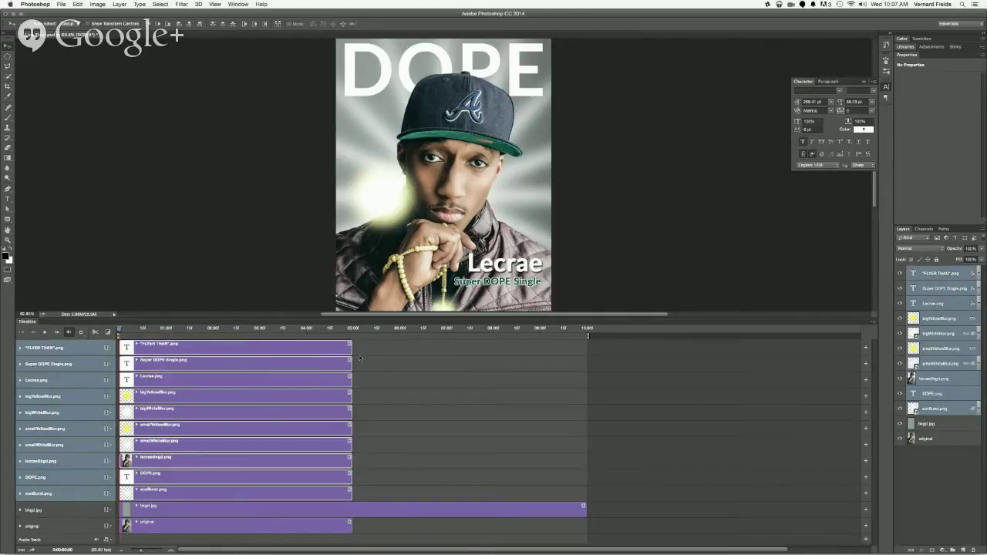
left_click_drag(352, 352, 585, 368)
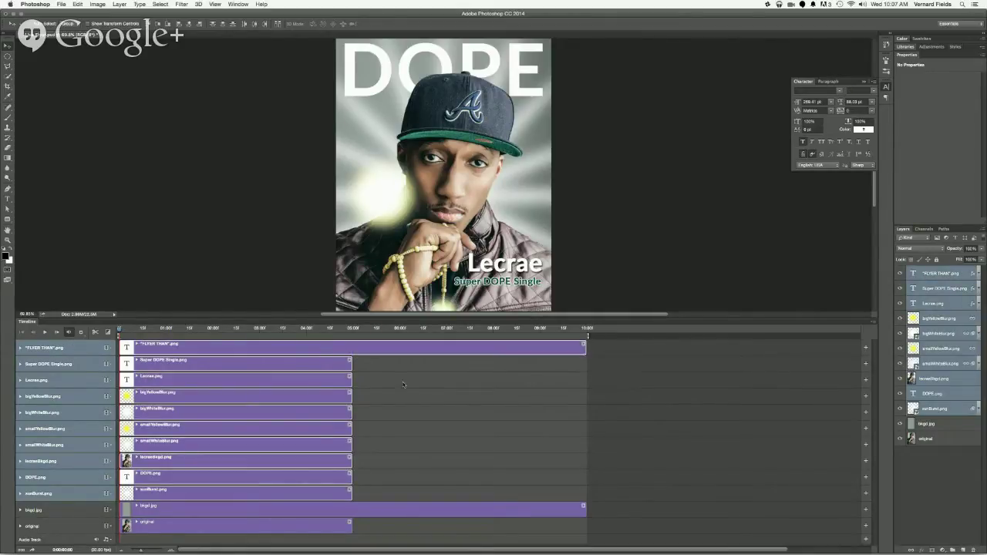
- Extend each clip from Super DOPE Single.png down through DOPE.png to 10 seconds, one track at a time
left_click_drag(351, 362, 585, 364)
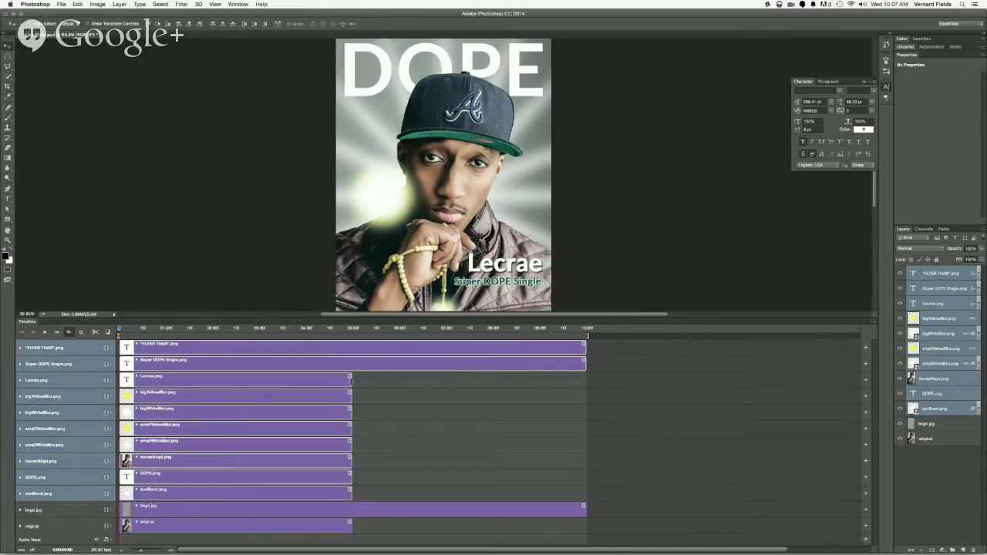
left_click_drag(349, 378, 582, 392)
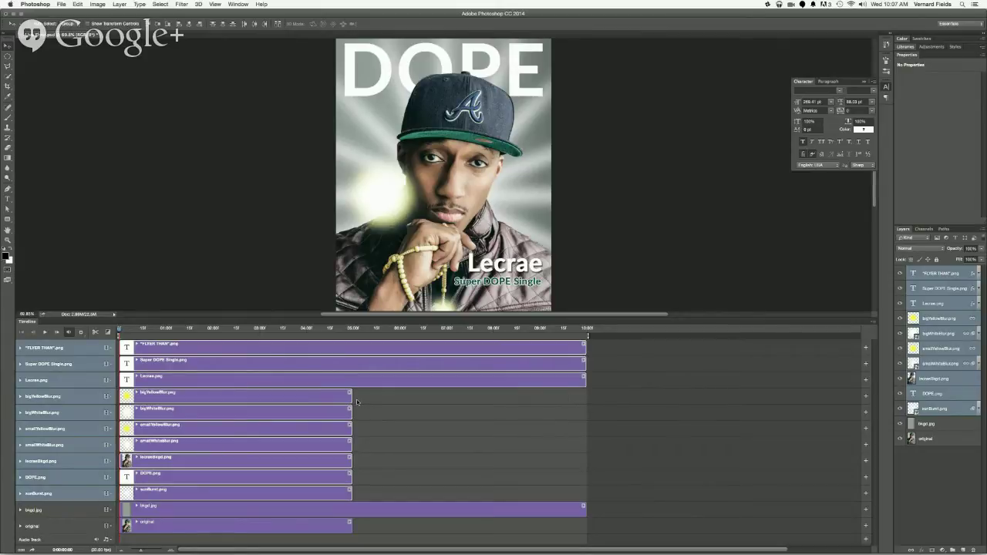
left_click_drag(350, 394, 585, 393)
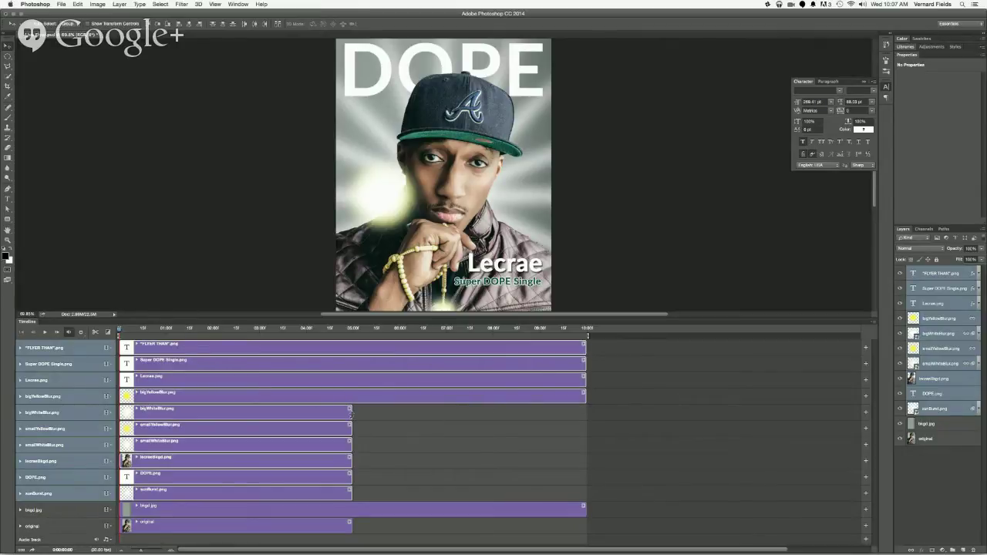
left_click_drag(351, 414, 584, 429)
left_click_drag(351, 432, 585, 441)
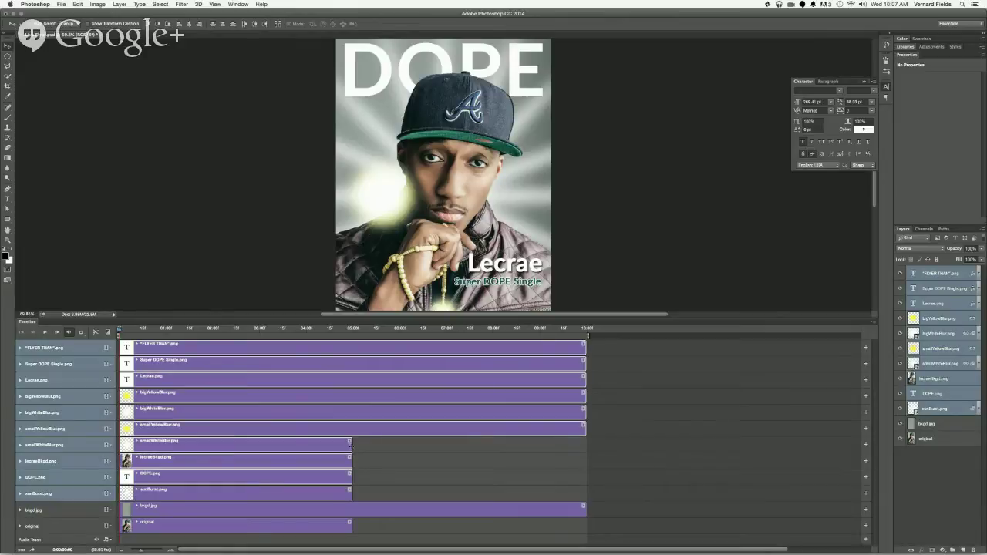
left_click_drag(351, 445, 586, 460)
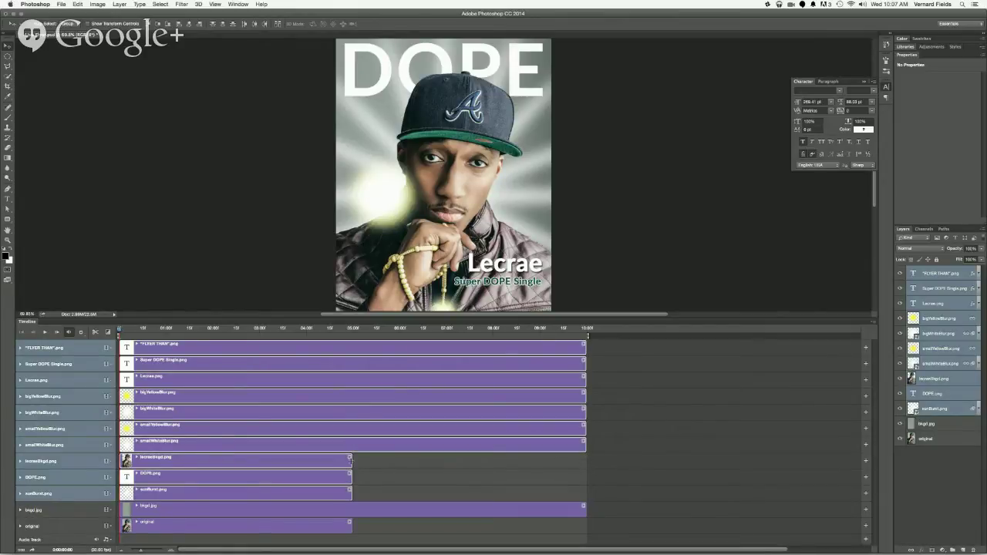
left_click_drag(351, 460, 585, 463)
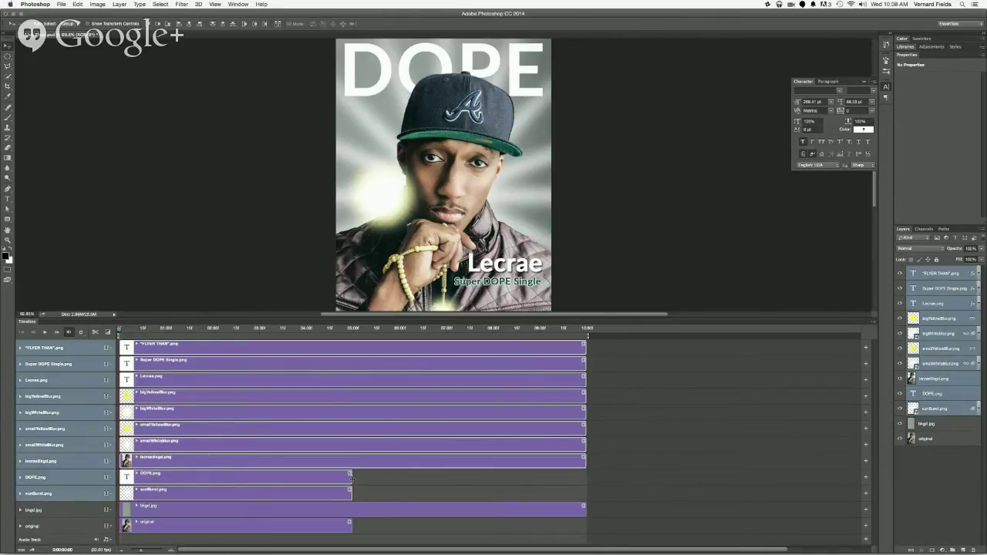
left_click_drag(351, 476, 586, 476)
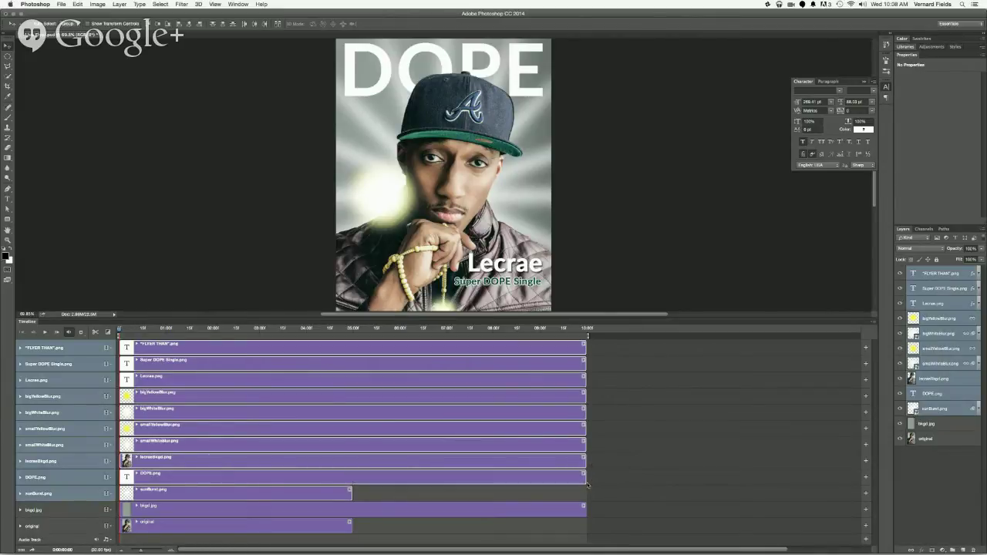
- Extend the sunBurst.png clip to the 10-second mark and select only the original layer
left_click_drag(351, 491, 584, 497)
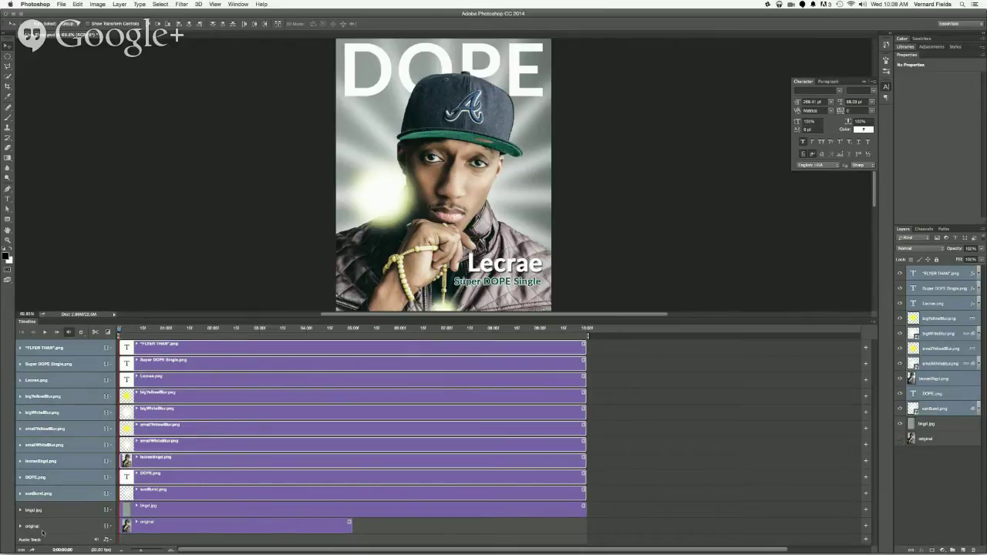
left_click(70, 527)
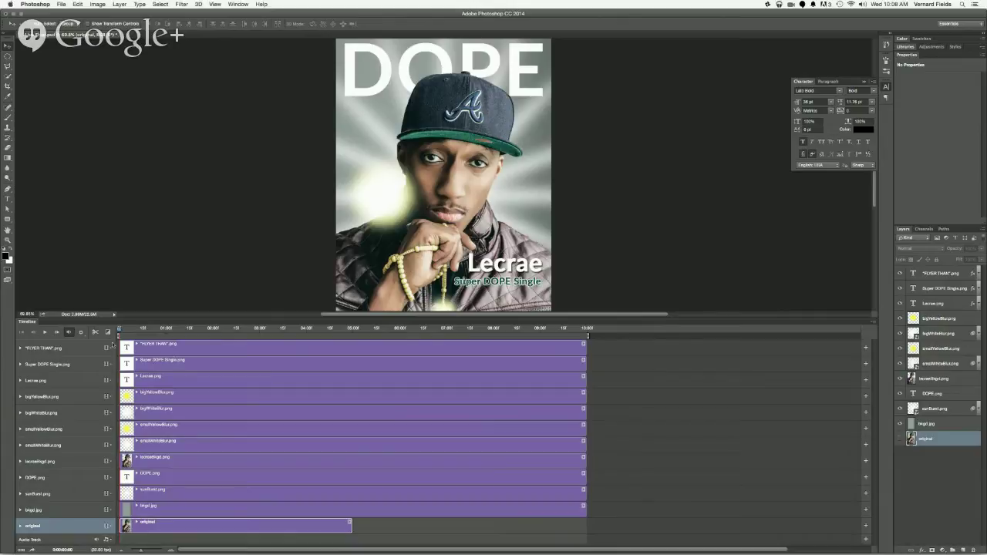
- Delay the starts of the text clips to about 2.7 s for "FLYER THAN" and 2.6 s for Super DOPE Single and Lecrae, then preview
left_click(199, 351)
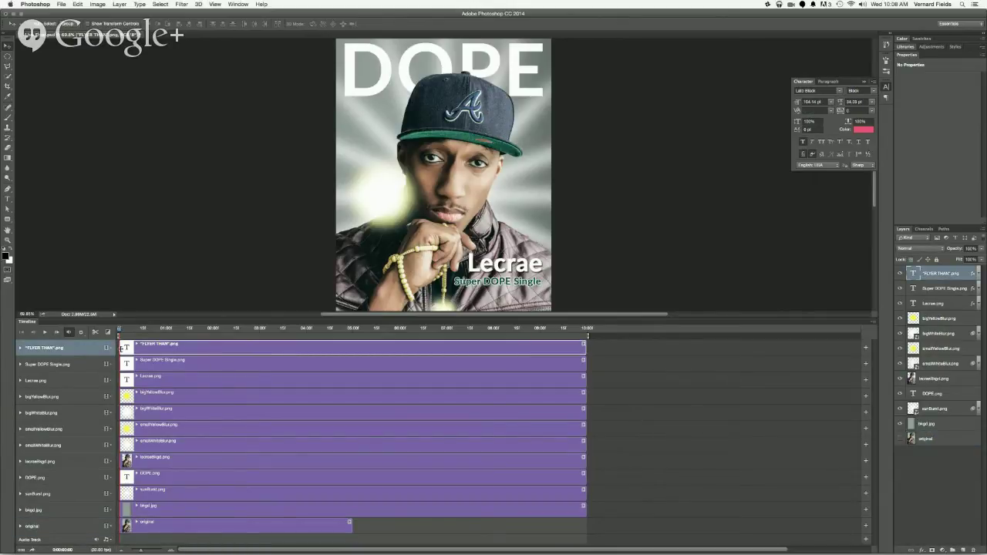
left_click_drag(121, 348, 262, 352)
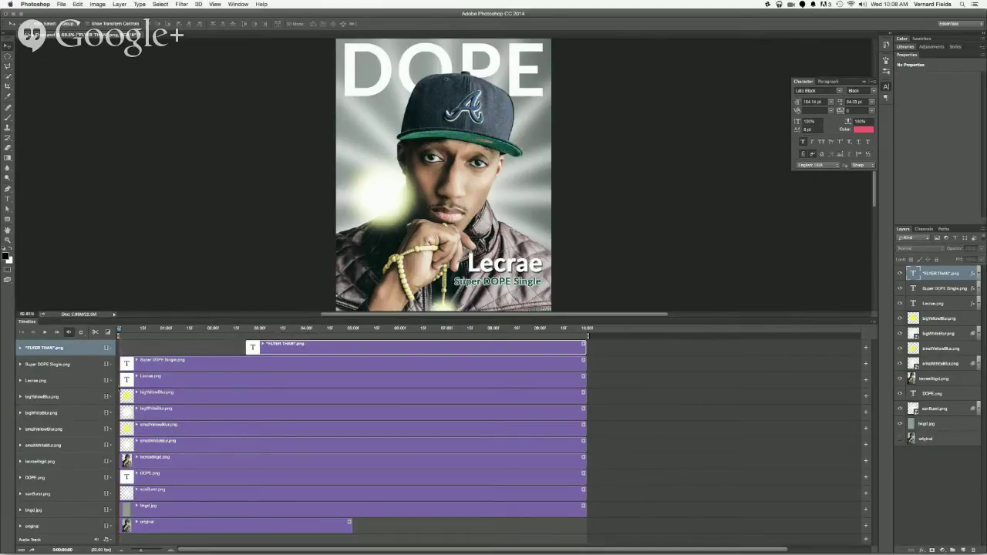
left_click(121, 363)
left_click_drag(121, 364, 242, 364)
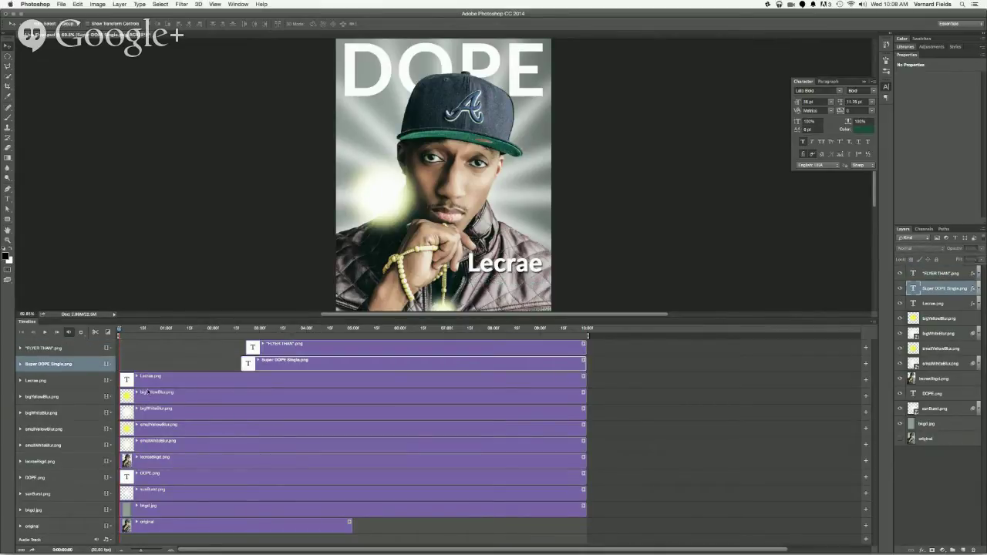
left_click(121, 379)
left_click_drag(121, 379, 240, 381)
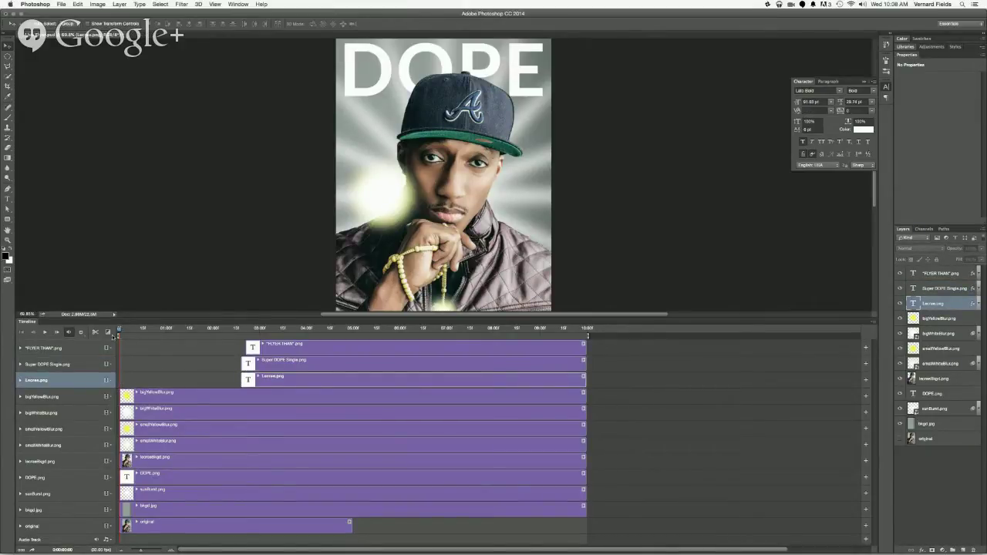
key("space")
left_click_drag(142, 335, 119, 345)
key("super+0")
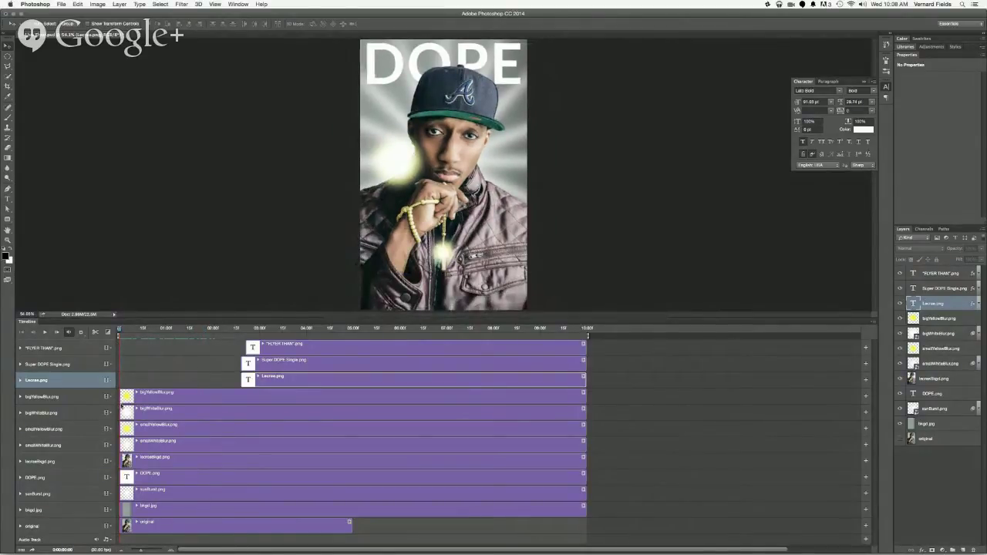
- Trim the blur clips to start at about 2.4 s for bigYellowBlur, 1.8 s for bigWhiteBlur, 1.7 s for smallYellowBlur and 1.4 s for smallWhiteBlur
left_click(121, 394)
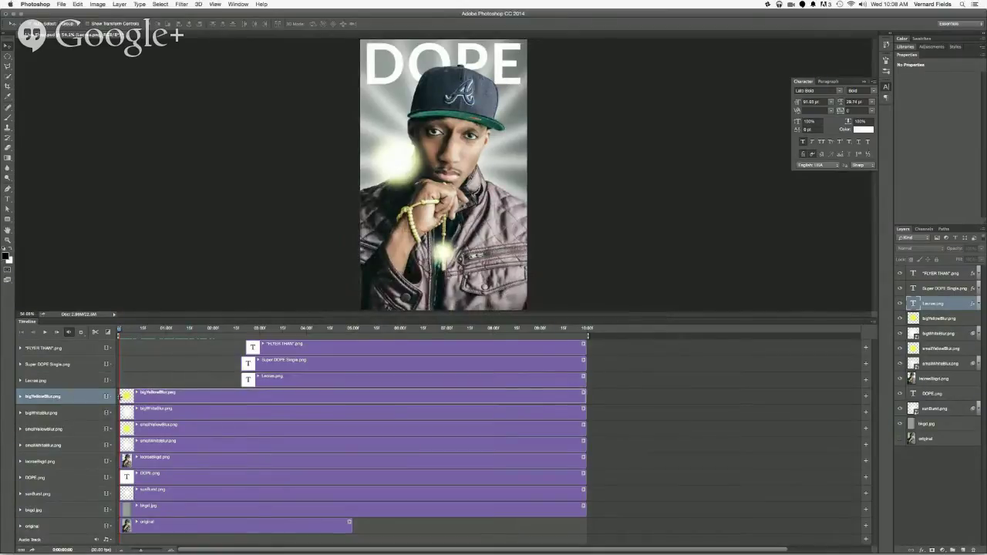
left_click_drag(121, 394, 232, 394)
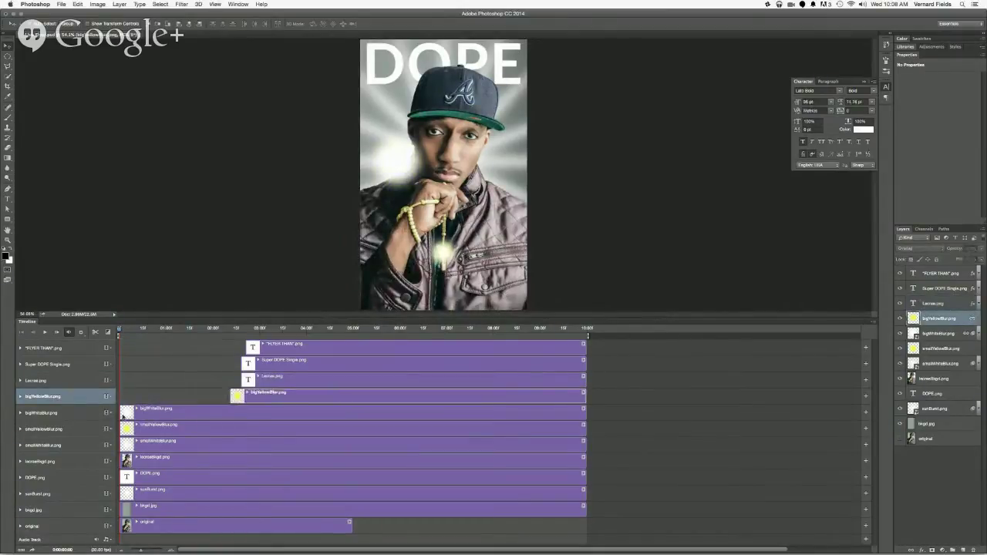
left_click(120, 414)
left_click_drag(193, 414, 204, 413)
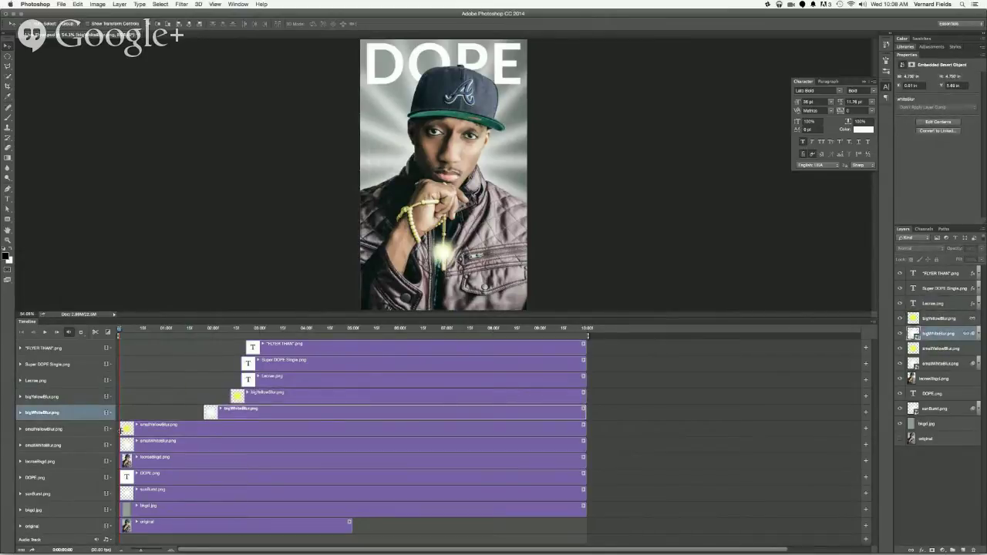
left_click_drag(121, 423, 199, 424)
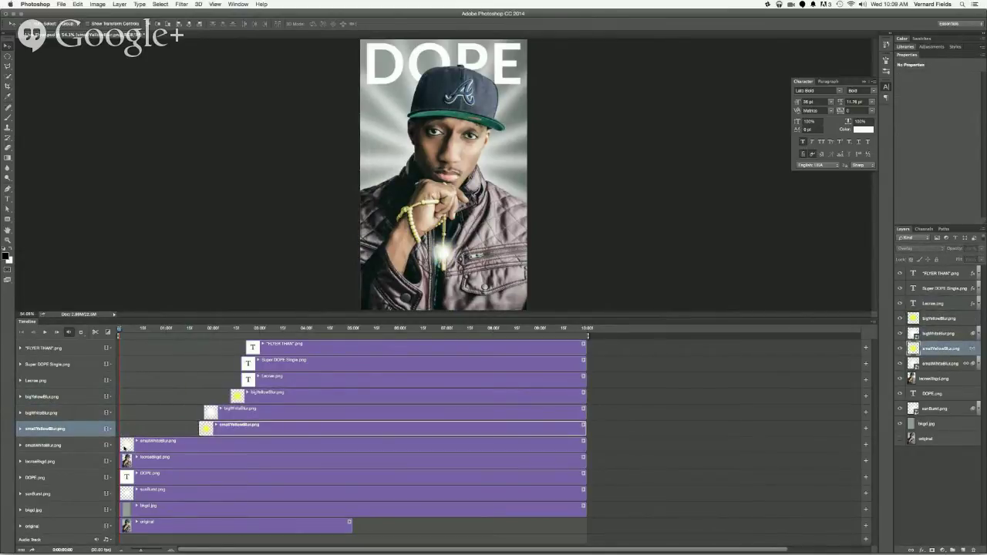
left_click_drag(122, 445, 185, 446)
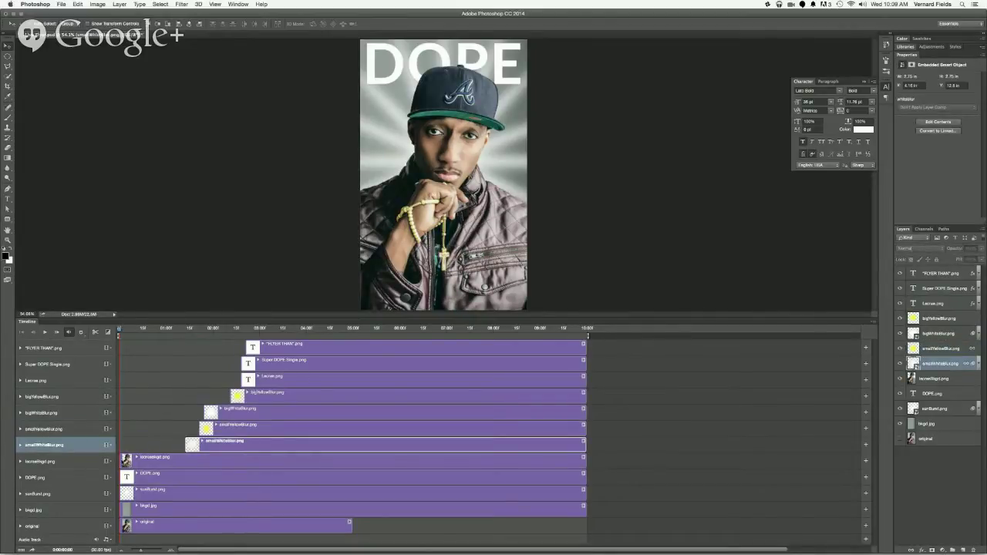
- Trim the Lecrae portrait clip to start at about 1.2 s and sunBurst at about 1 s, keeping the DOPE clip's start at 0
left_click_drag(122, 461, 177, 460)
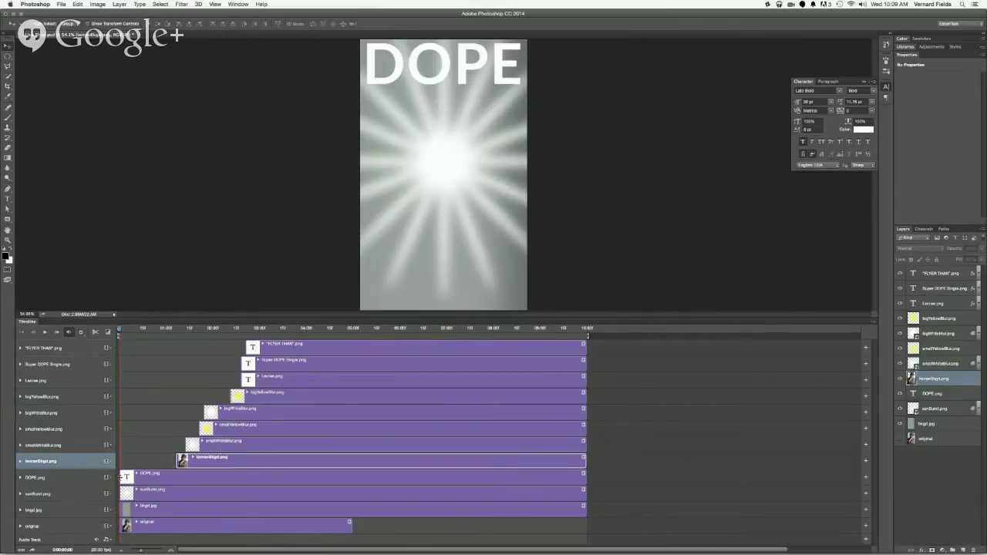
left_click_drag(121, 476, 180, 477)
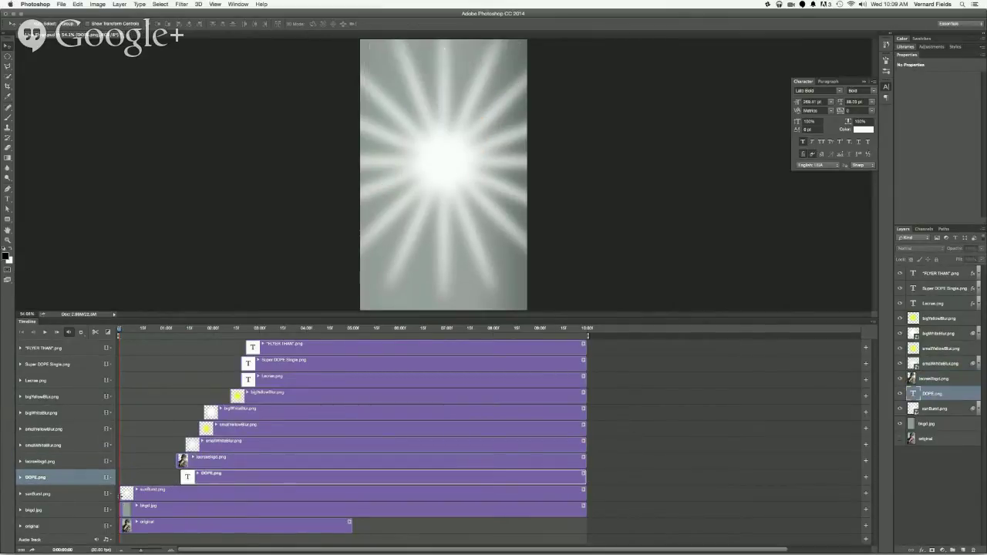
left_click_drag(121, 492, 164, 492)
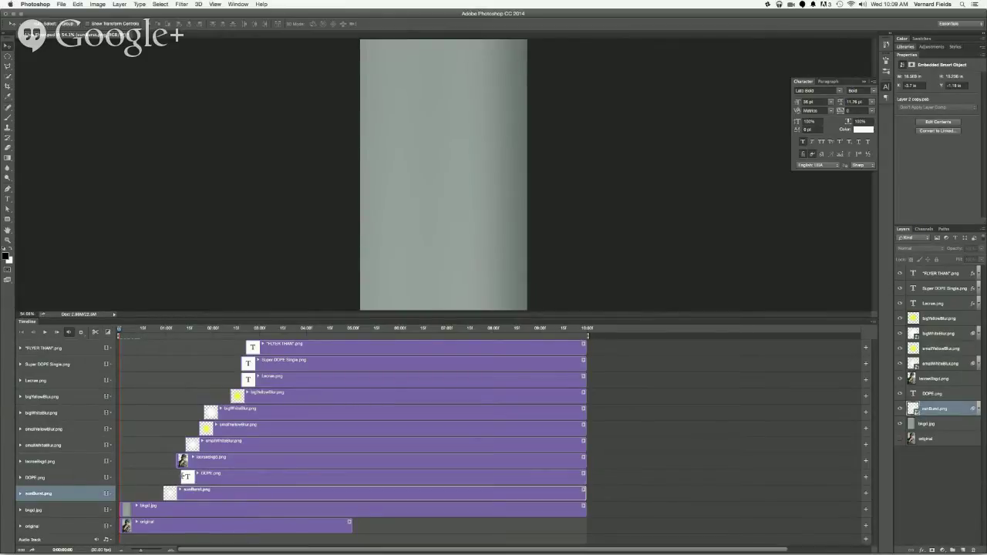
left_click_drag(182, 477, 119, 477)
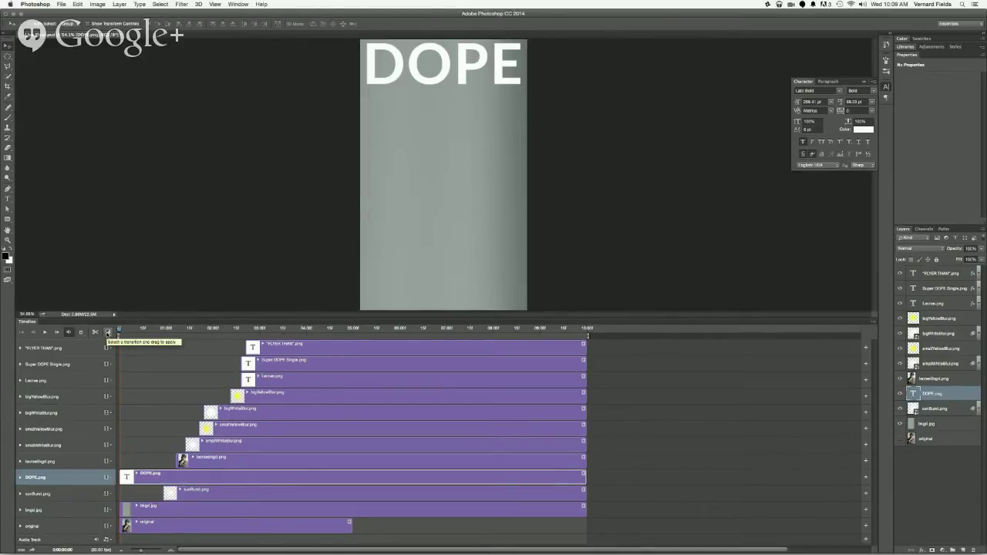
- Apply a 1-second Fade transition to the beginning of the DOPE clip
left_click(107, 332)
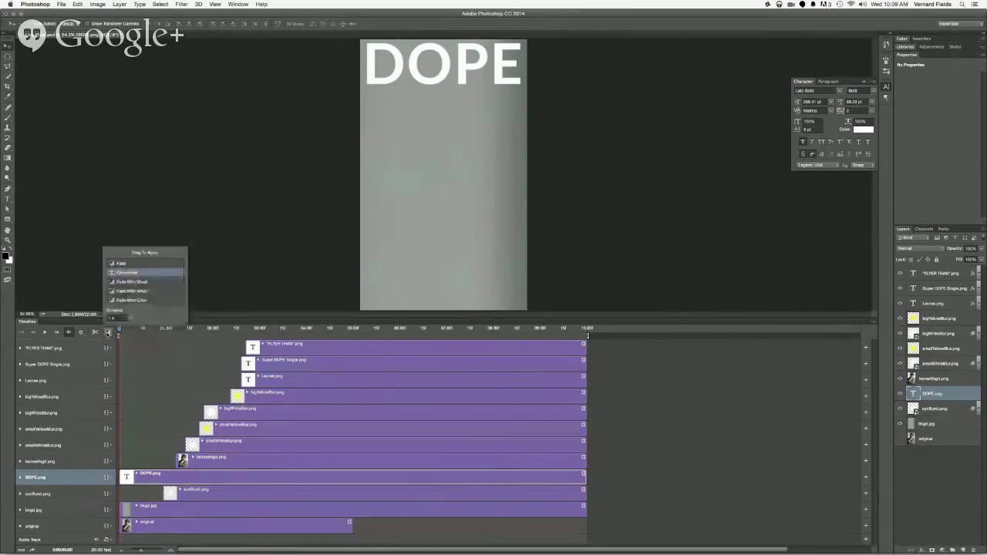
left_click(108, 332)
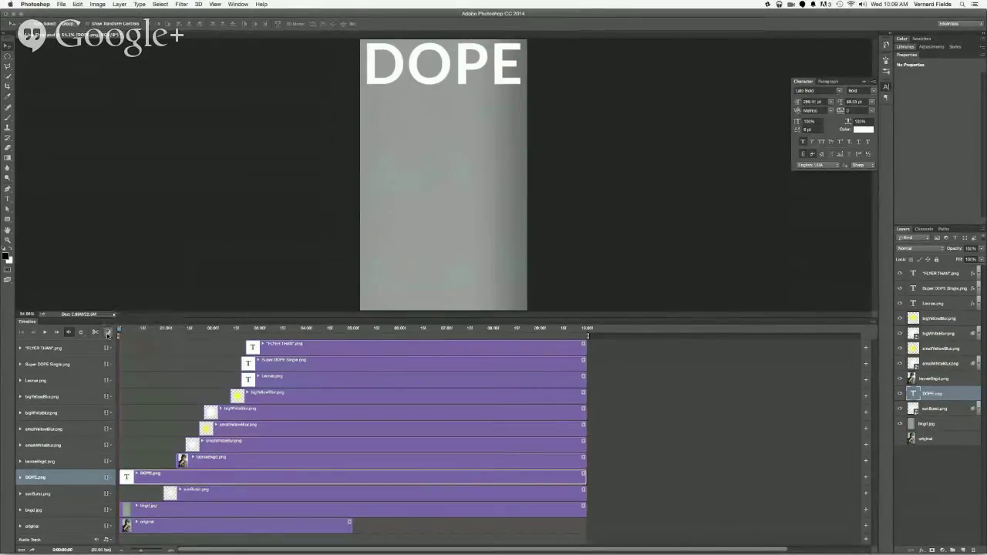
left_click(108, 331)
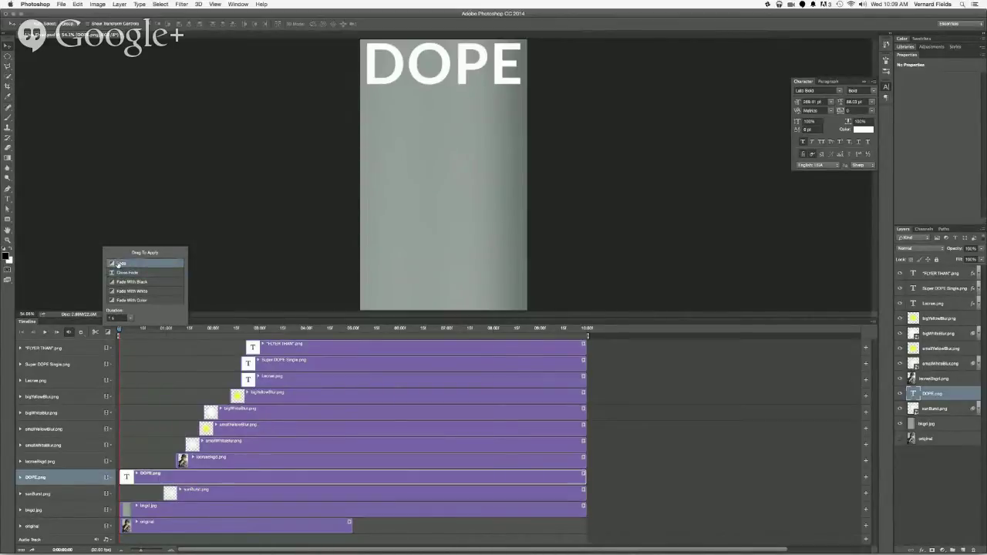
left_click_drag(136, 429, 126, 476)
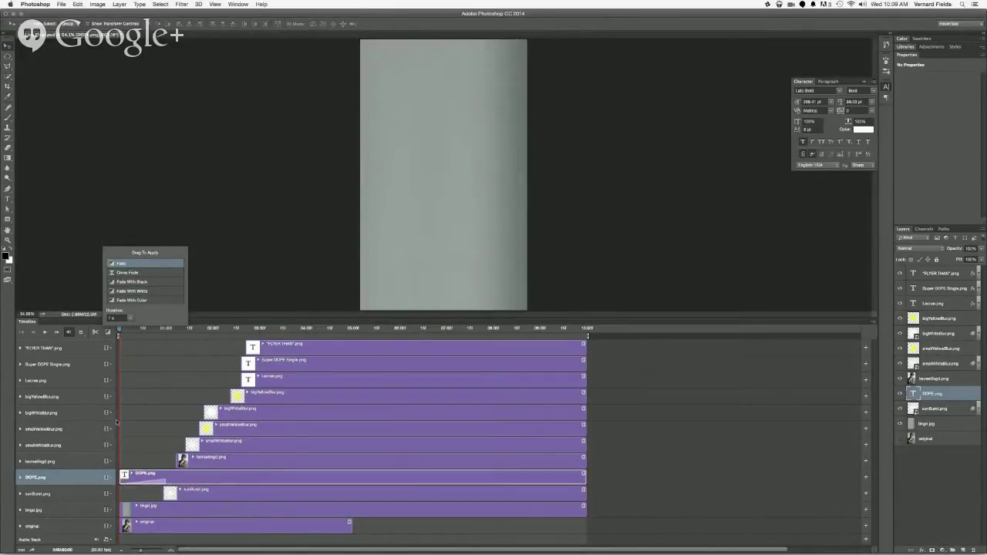
left_click(120, 332)
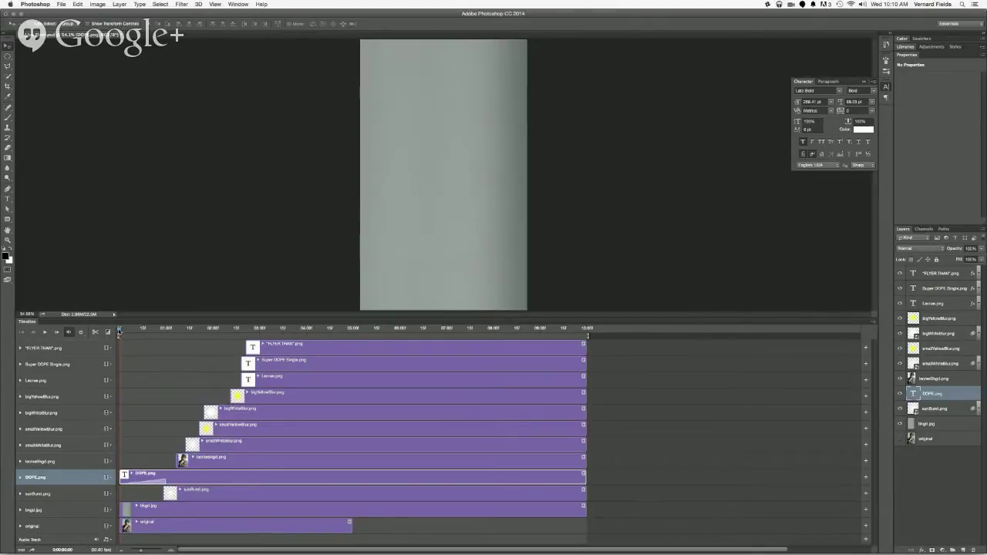
- Shorten the DOPE clip's fade-in to about half a second and preview it from the start of the timeline
left_click_drag(119, 330, 166, 330)
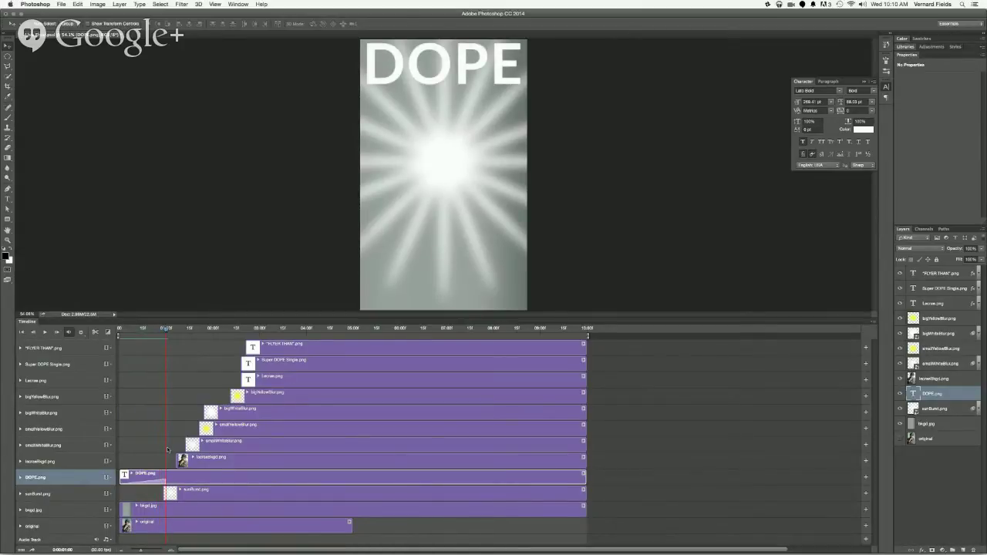
left_click(162, 481)
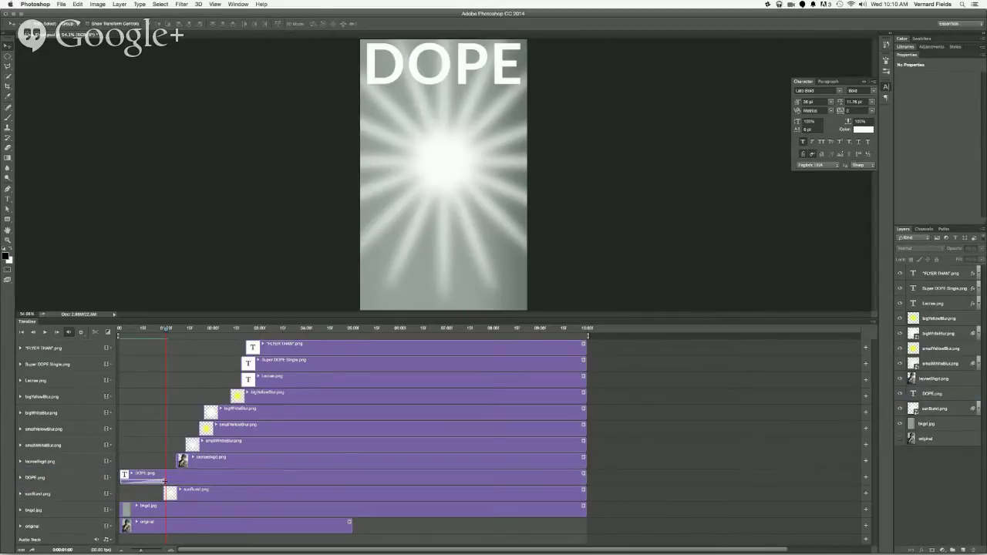
mouse_move(164, 481)
left_mouse_down()
mouse_move(138, 483)
mouse_move(160, 482)
mouse_move(146, 482)
left_mouse_up()
left_click_drag(146, 482, 141, 482)
left_click_drag(162, 335, 114, 339)
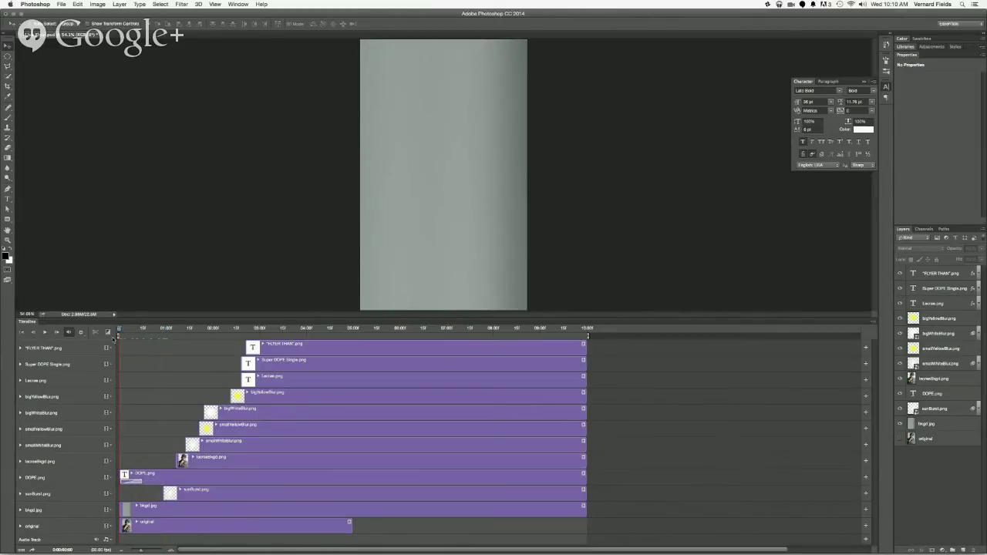
left_click(44, 332)
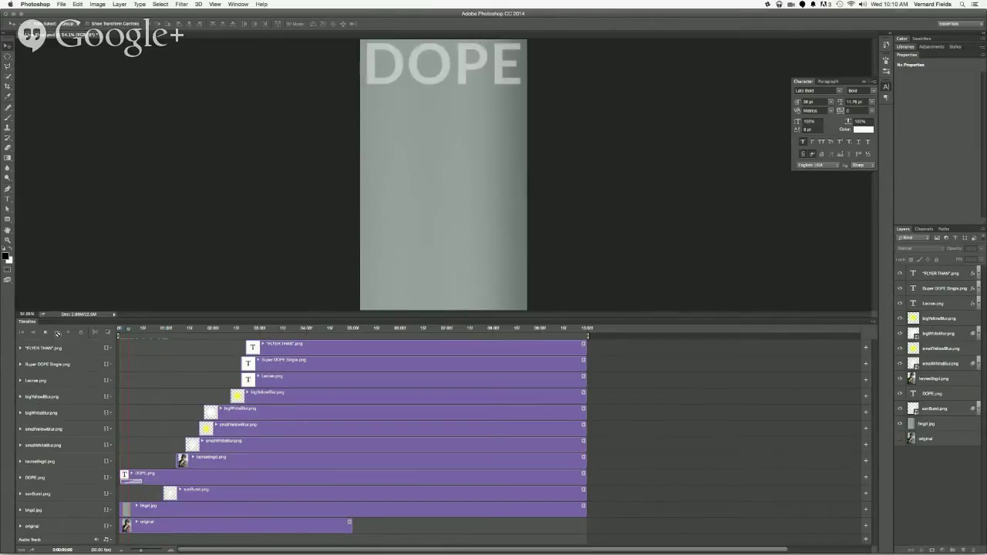
left_click(46, 332)
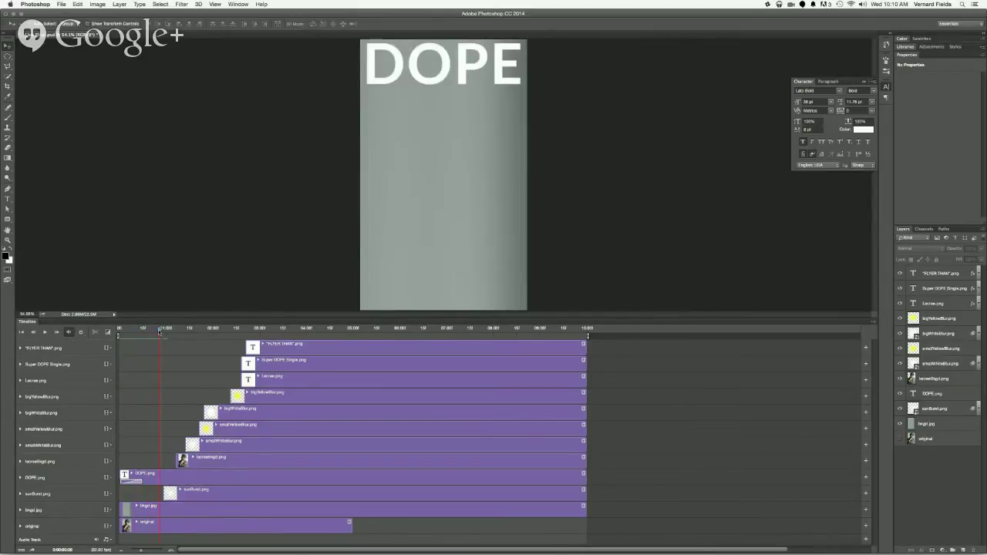
left_click_drag(160, 330, 119, 333)
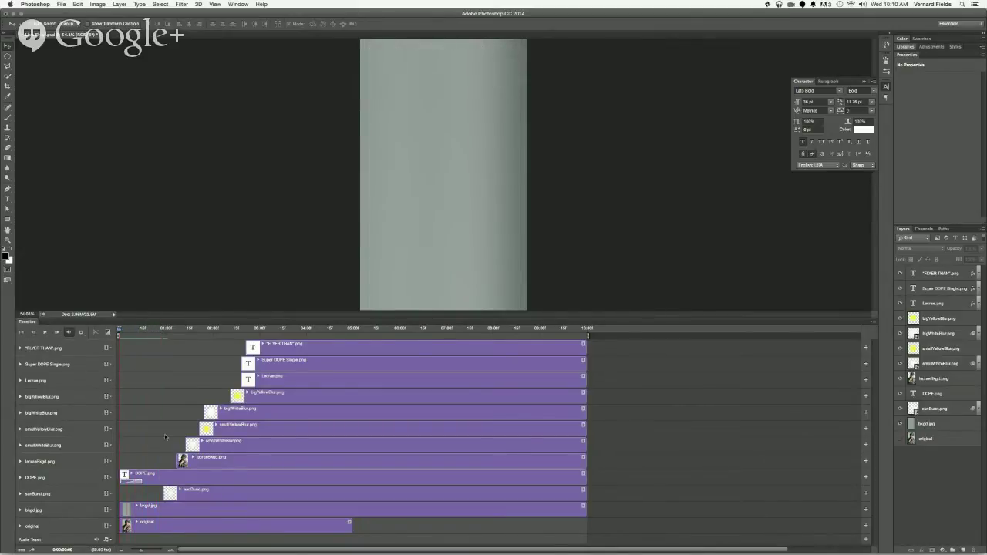
- Extend the Lecrae portrait clip's start back to about 0.25 s and apply a 1-second Fade transition to its beginning
left_click_drag(175, 464, 129, 461)
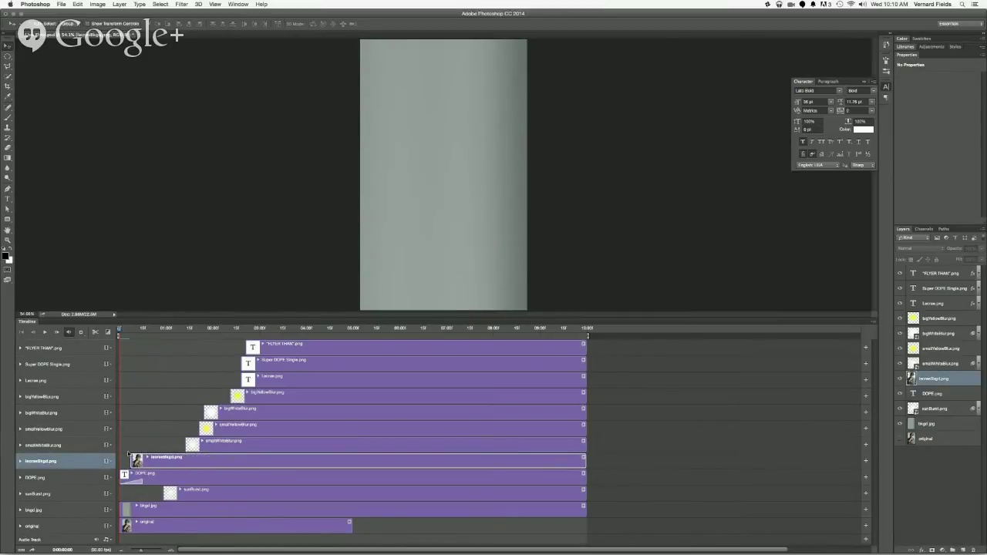
left_click_drag(120, 331, 127, 331)
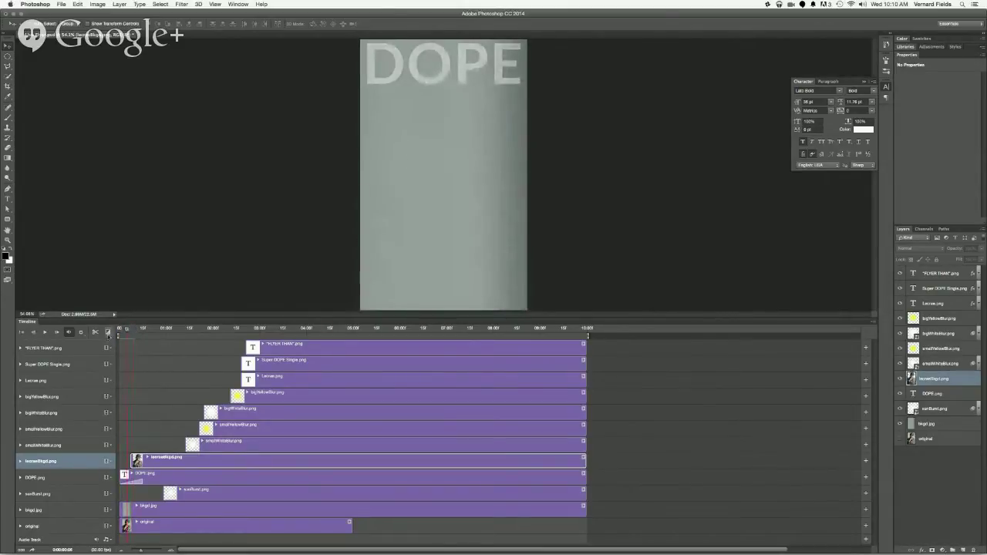
left_click(108, 332)
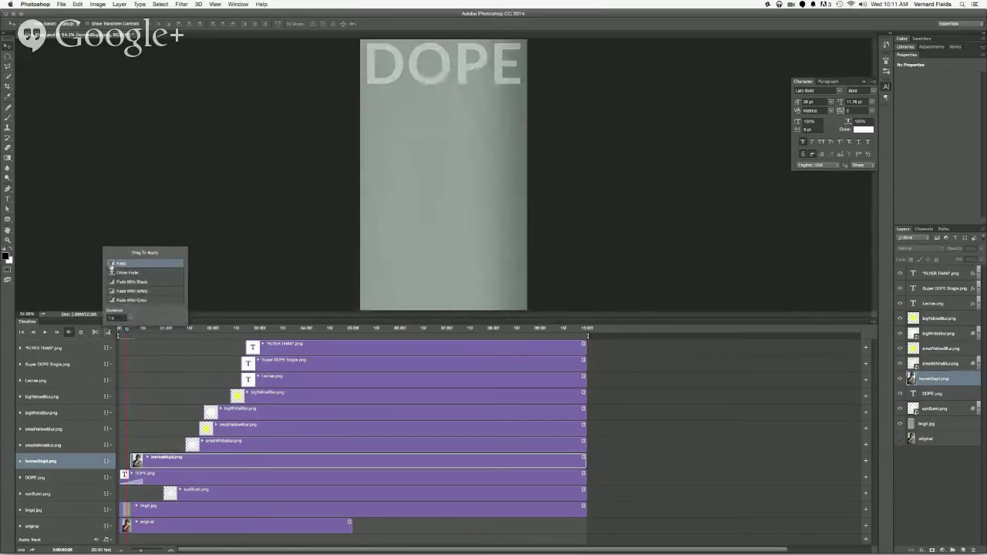
left_click_drag(111, 265, 142, 401)
left_click_drag(135, 448, 136, 461)
left_click(174, 465)
left_click(174, 466)
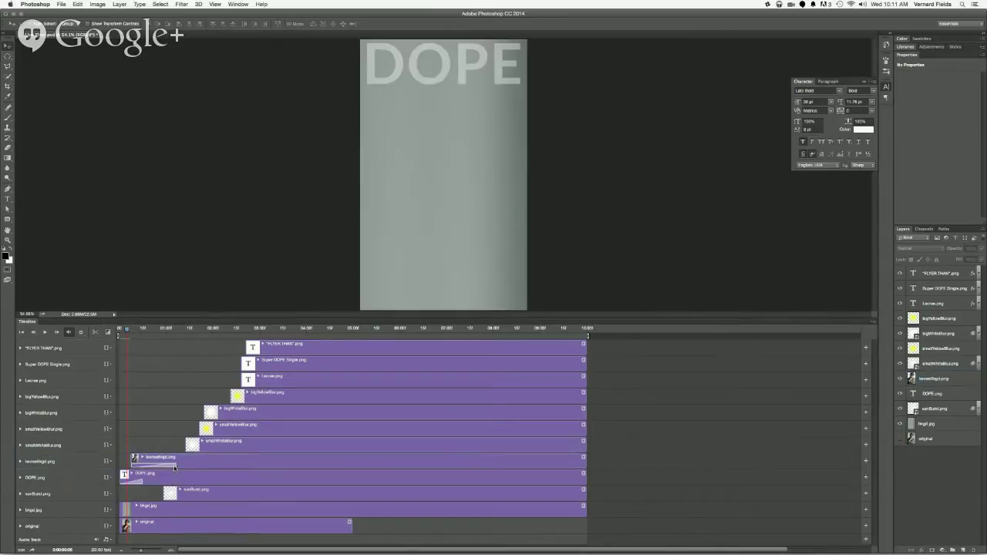
- Shorten the portrait clip's fade-in to about half a second and play the animation from the start
left_click_drag(166, 465, 153, 465)
mouse_move(127, 330)
left_mouse_down()
mouse_move(140, 330)
mouse_move(118, 333)
left_mouse_up()
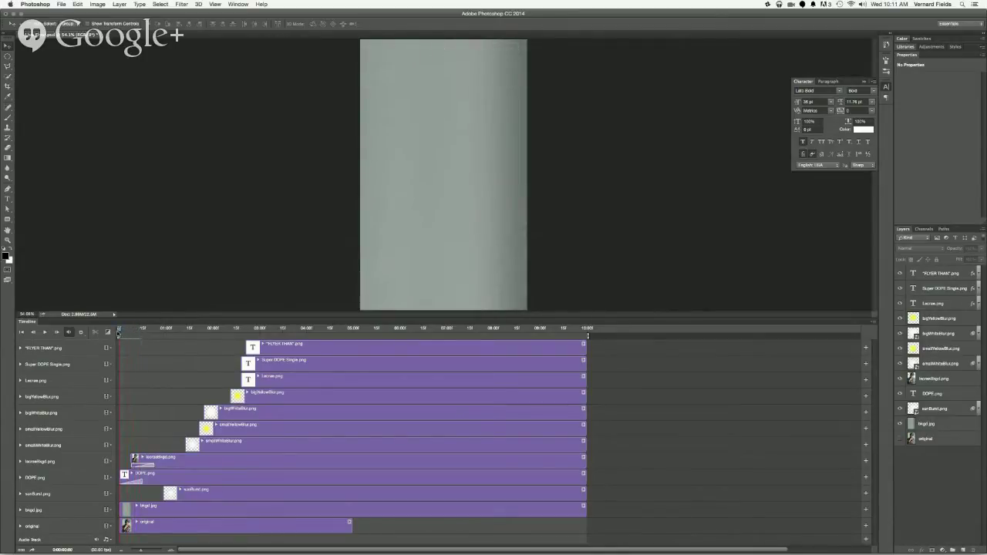
key("space")
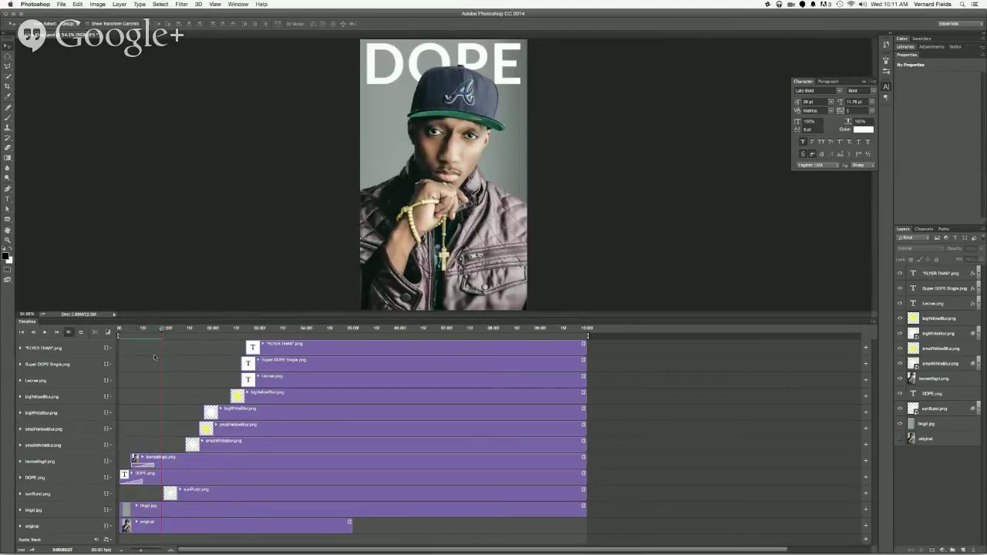
- Extend the sunBurst clip's start back to about 0.7 s, where the portrait's fade-in ends
left_click_drag(161, 332, 159, 334)
left_click_drag(164, 495, 152, 494)
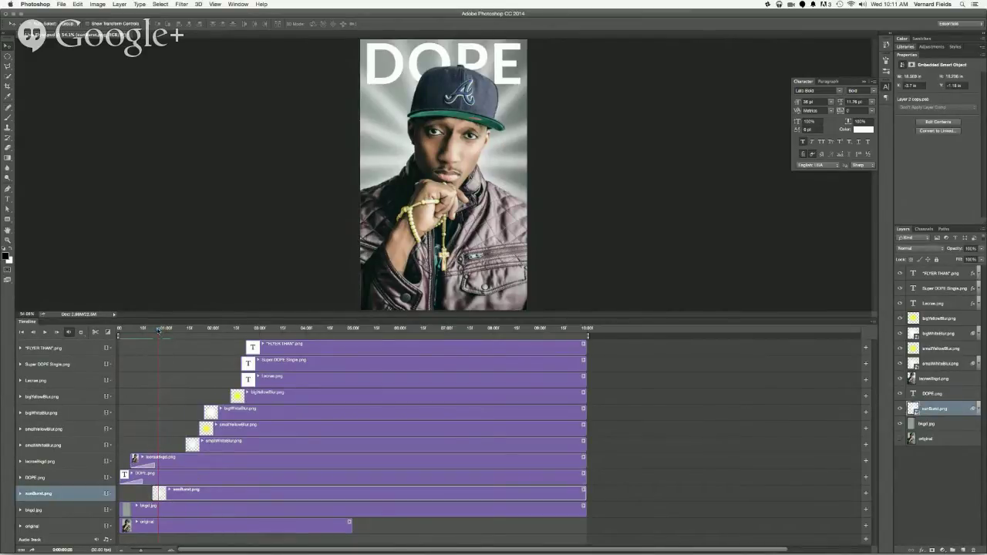
mouse_move(158, 329)
left_mouse_down()
mouse_move(141, 337)
mouse_move(154, 338)
left_mouse_up()
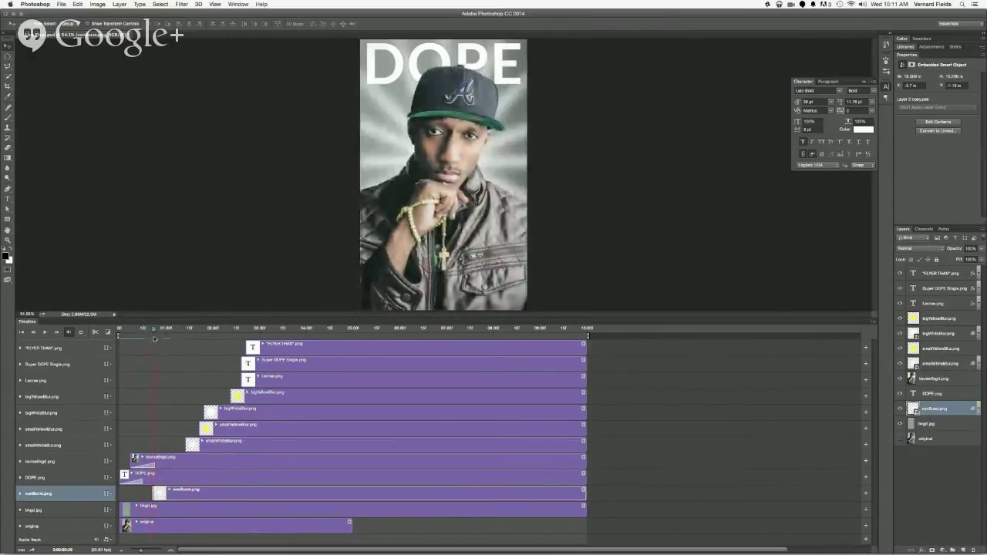
- Trim the sunBurst clip's start to about 0.85 s and apply a 1-second Fade transition to its beginning
left_click_drag(152, 494, 159, 494)
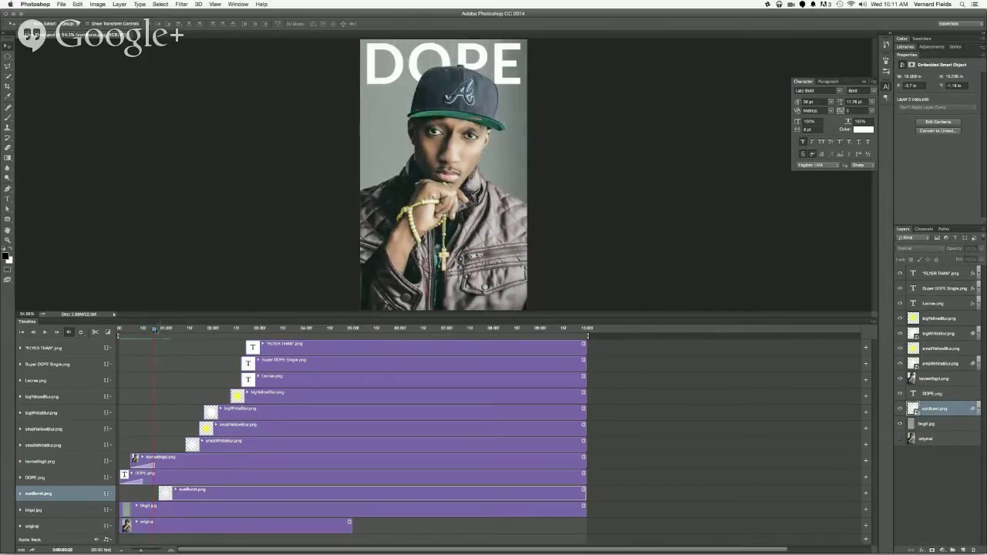
mouse_move(154, 330)
left_mouse_down()
mouse_move(119, 332)
mouse_move(165, 340)
left_mouse_up()
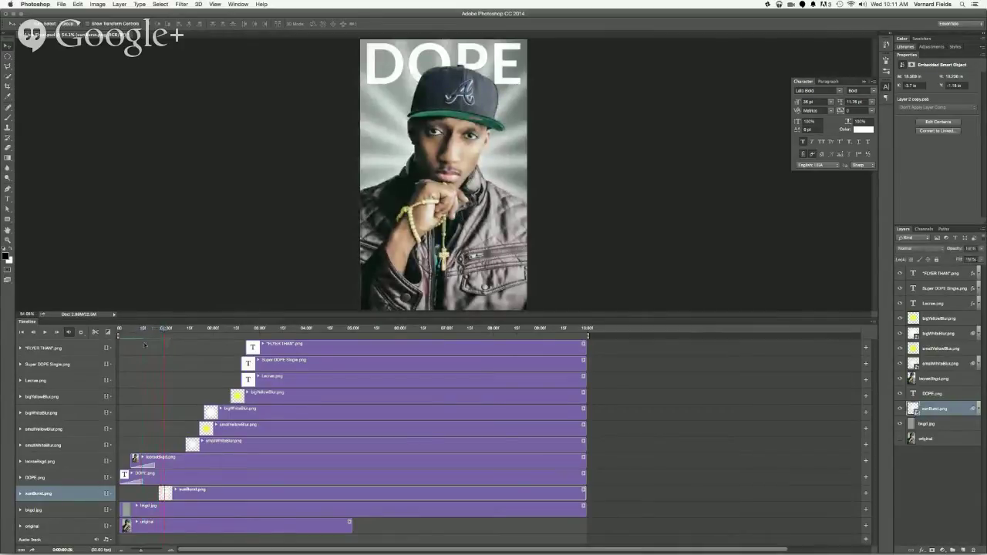
left_click(108, 333)
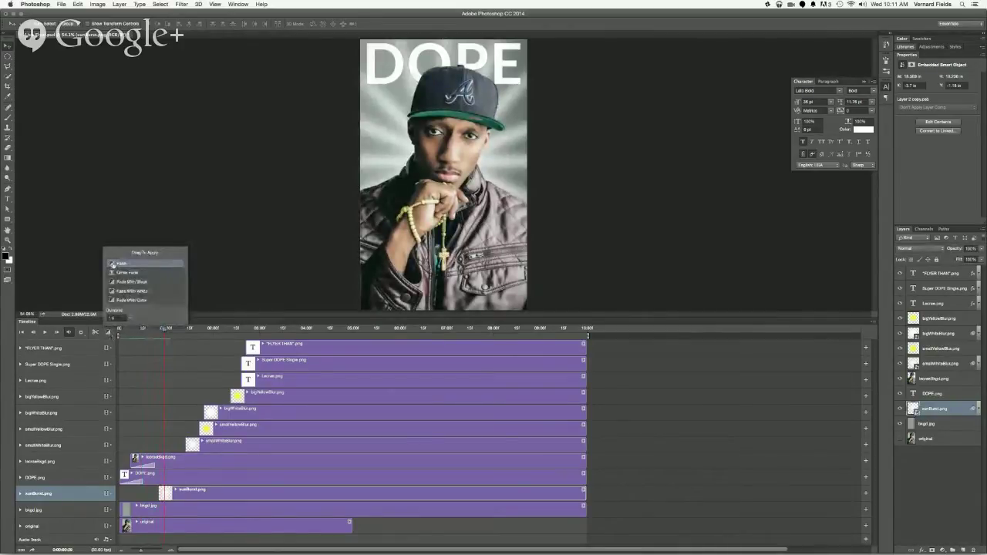
left_click_drag(155, 372, 166, 495)
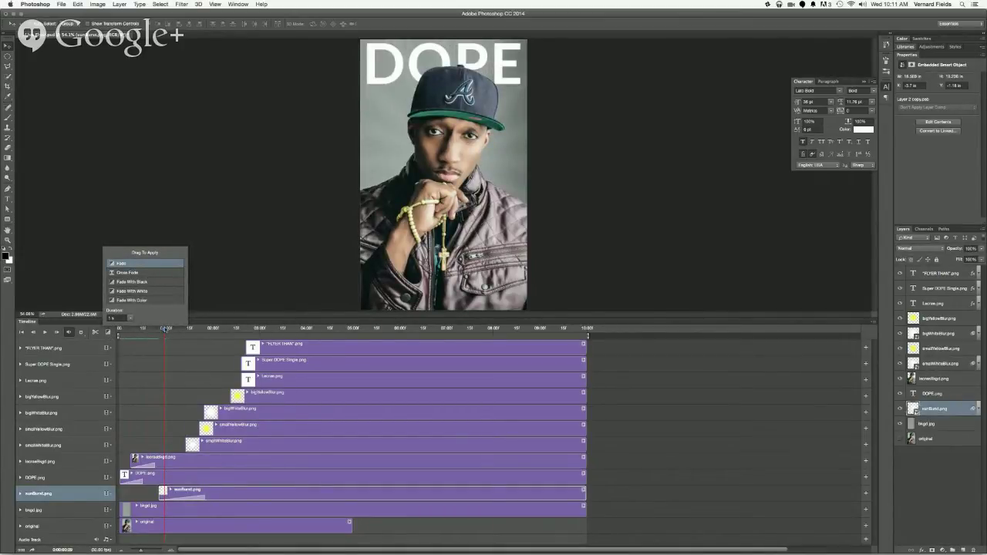
- Extend the starts of the smallYellowBlur and smallWhiteBlur clips back to about 0.5 s, midway through the portrait's fade-in
left_click(164, 330)
left_click_drag(165, 330, 189, 331)
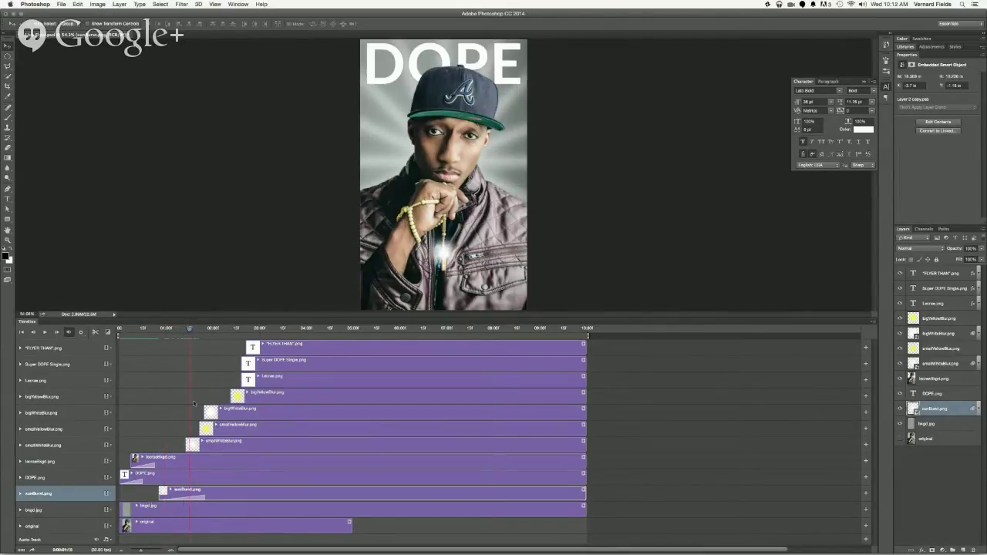
left_click_drag(200, 425, 185, 426)
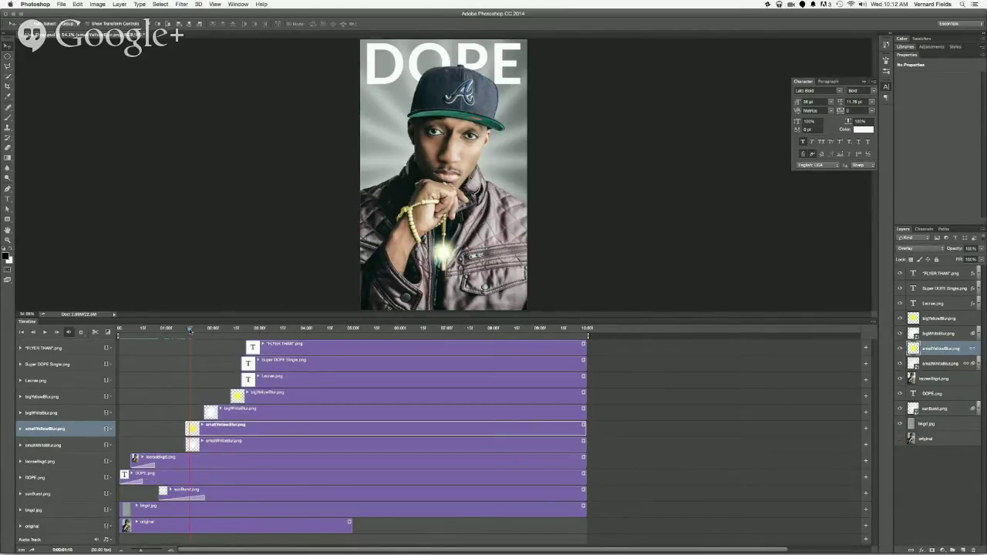
left_click_drag(189, 330, 144, 335)
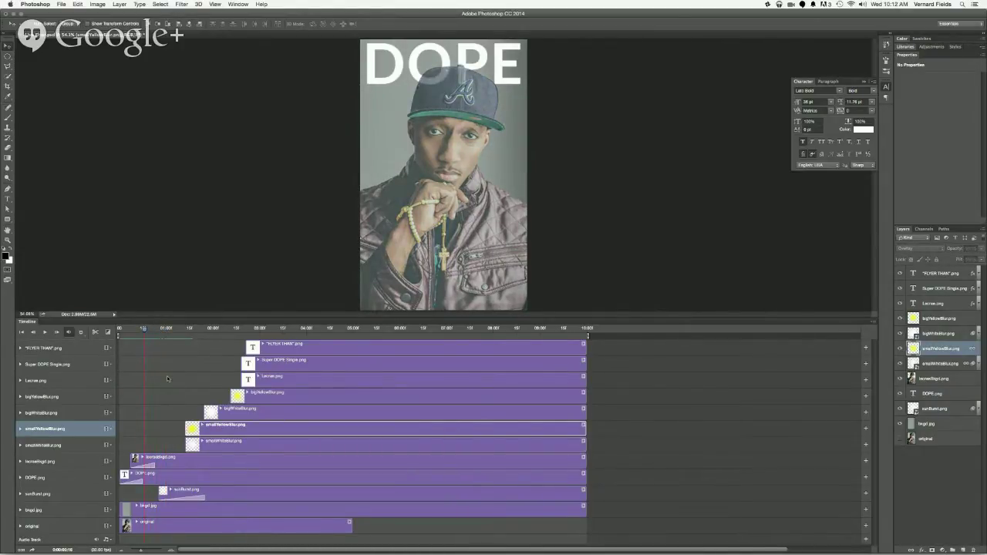
left_click_drag(186, 428, 145, 428)
left_click_drag(186, 447, 146, 445)
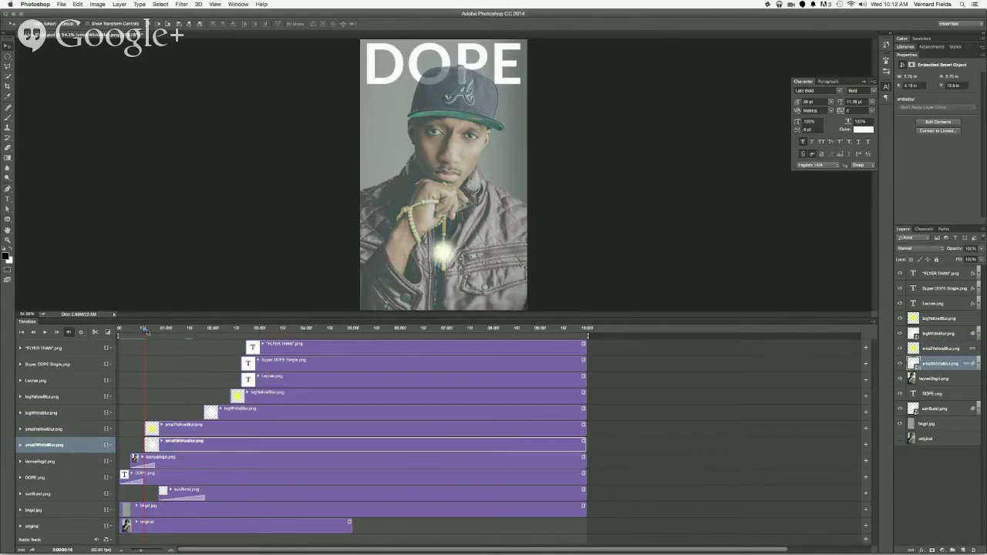
left_click(108, 332)
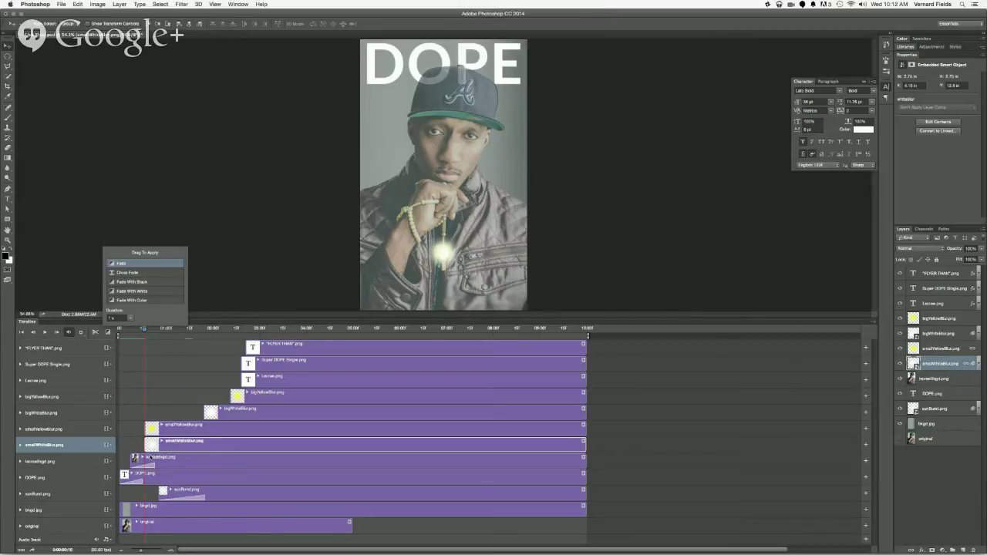
left_click(162, 383)
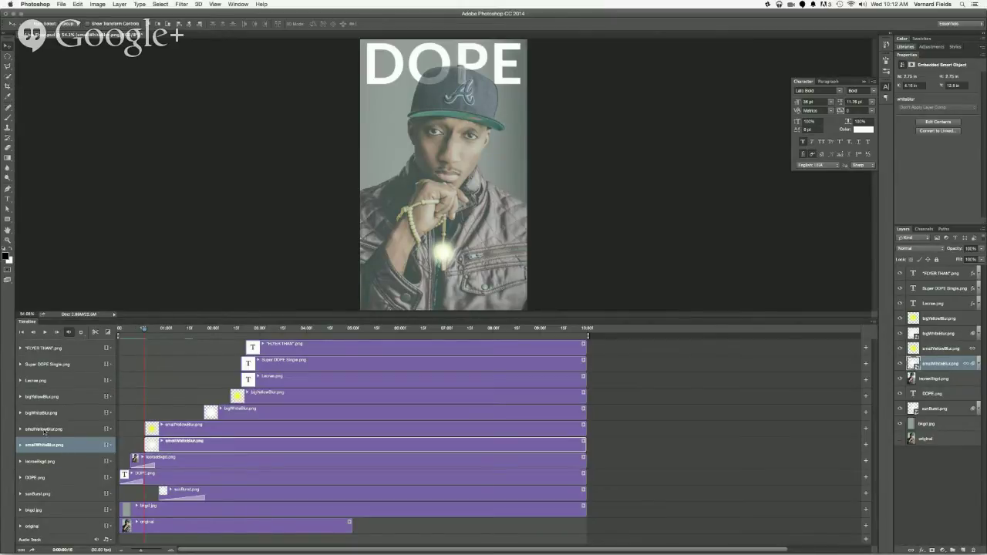
left_click(44, 429)
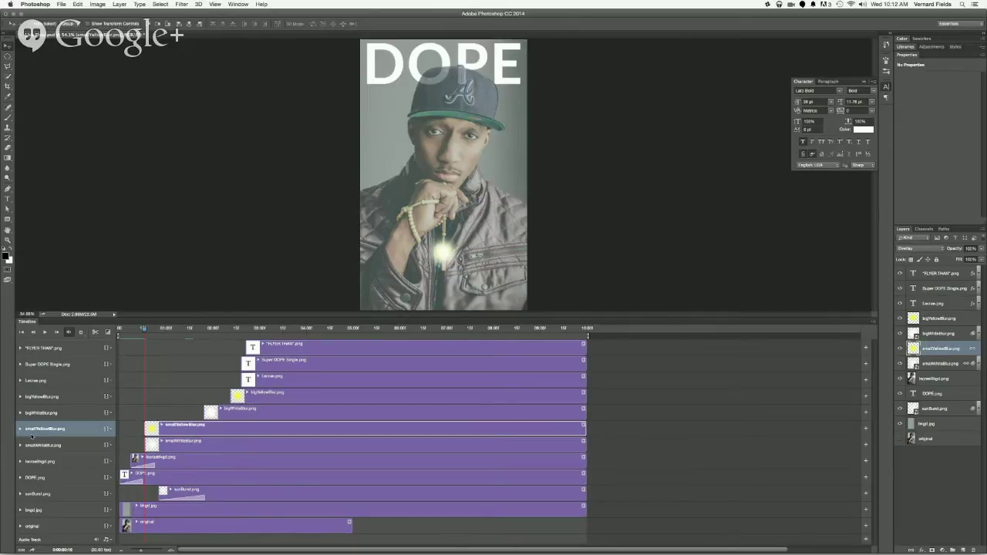
left_click(37, 446)
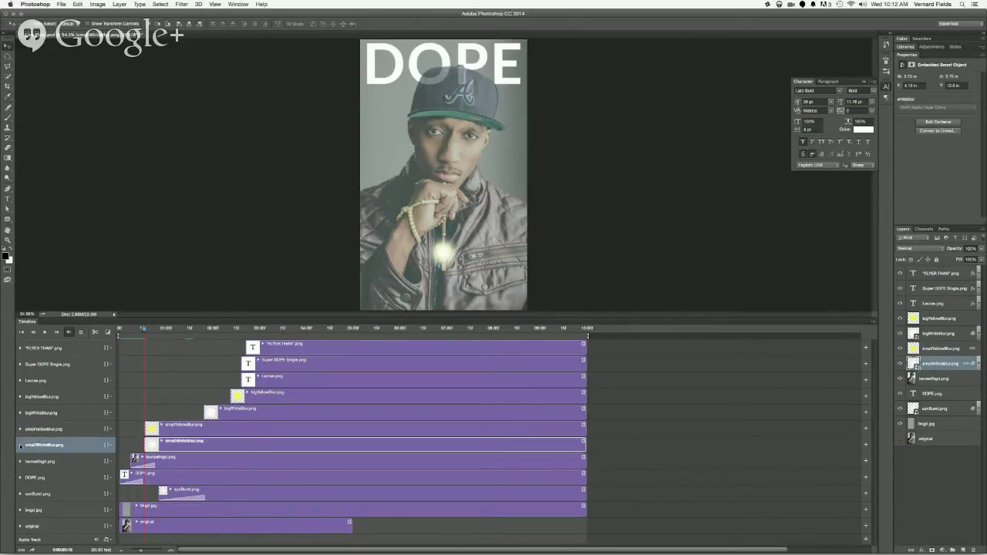
left_click(20, 445)
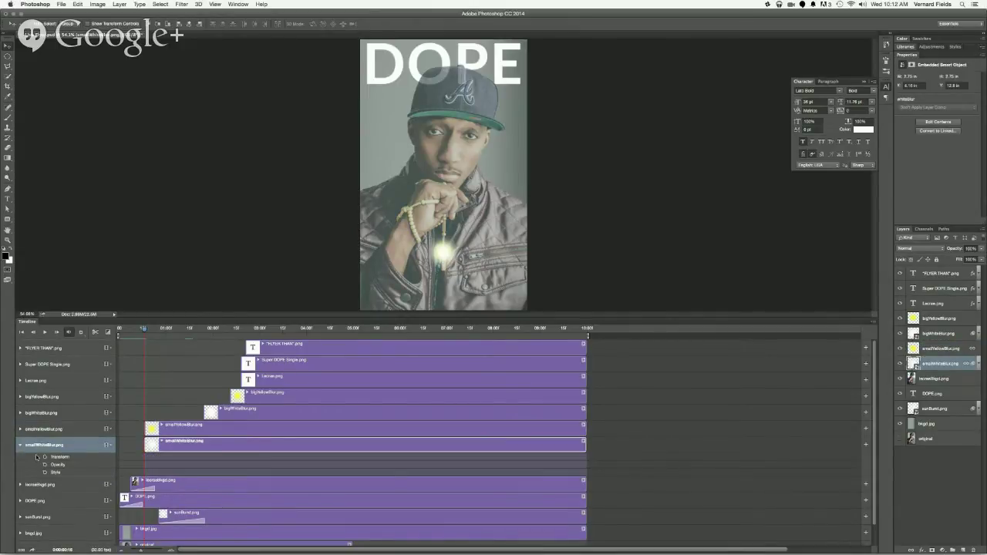
left_click(20, 446)
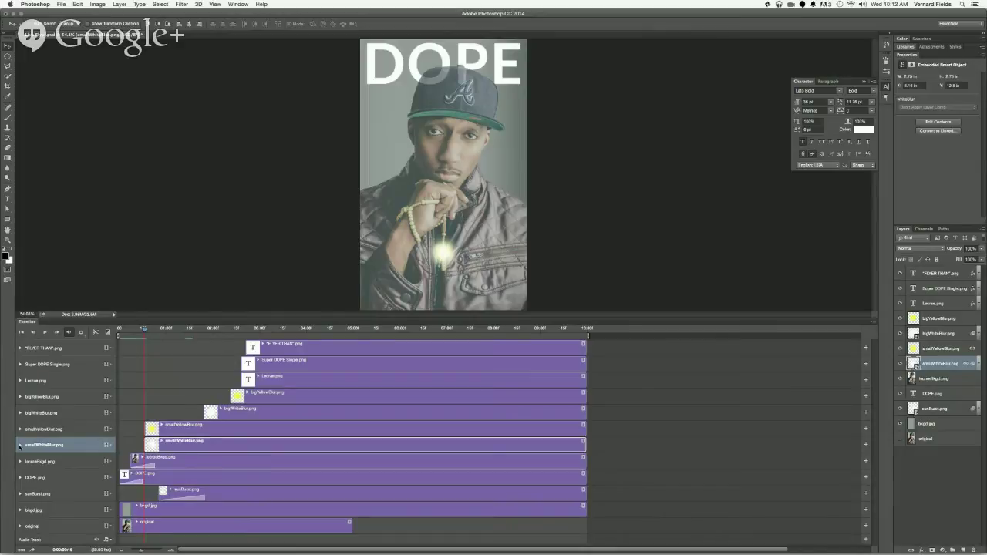
- Enable opacity keyframing on the smallWhiteBlur and smallYellowBlur layers at the start of their clips, about 0.5 s
left_click(20, 446)
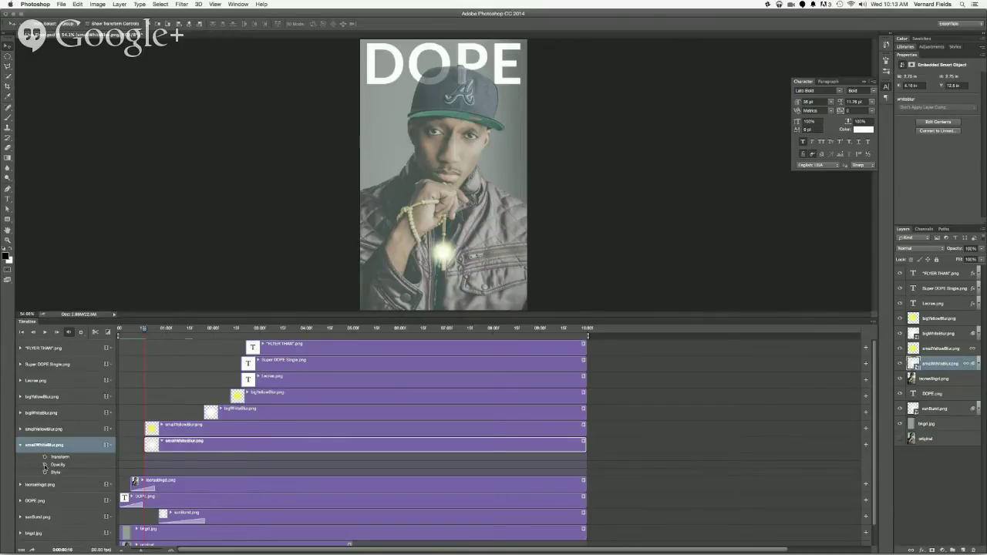
left_click(45, 465)
left_click(20, 429)
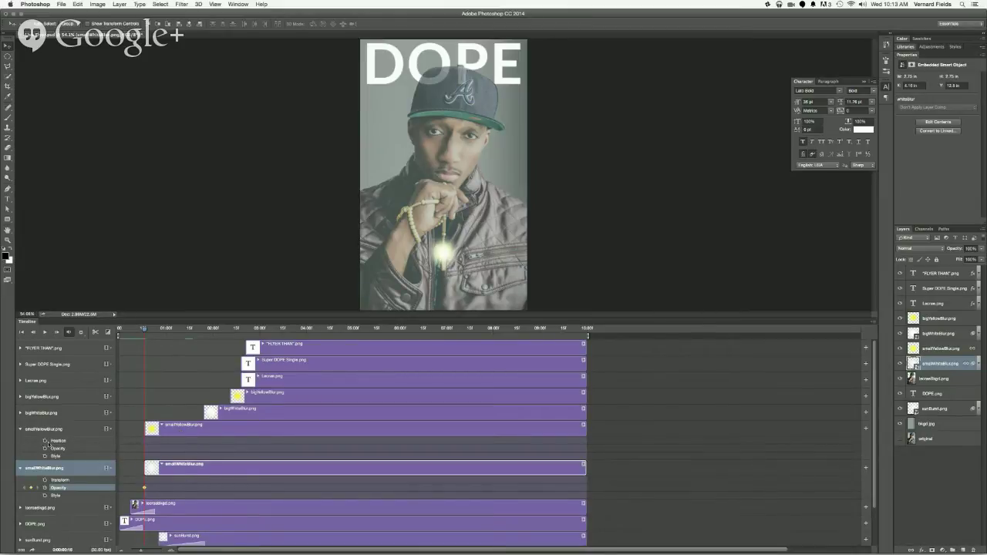
left_click(45, 448)
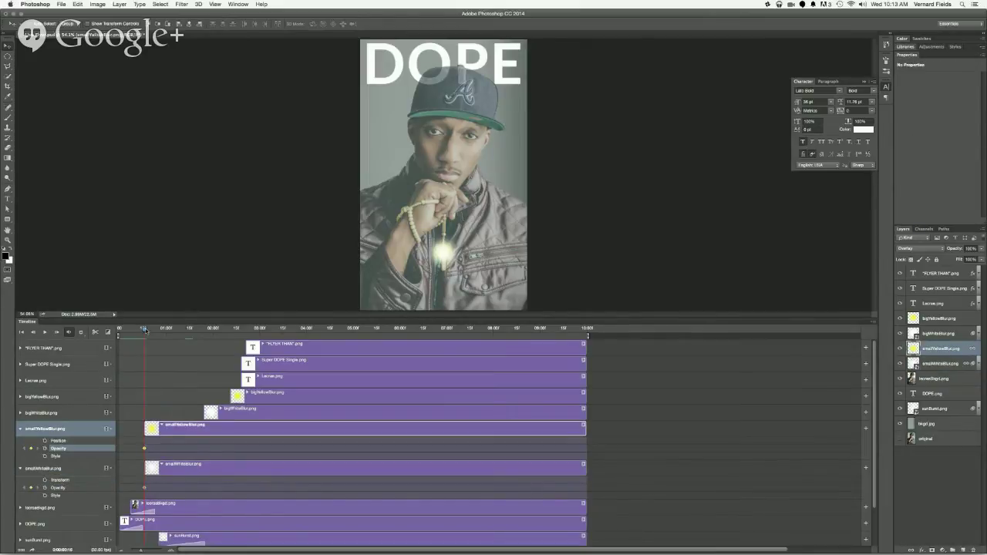
- Set the opacity of smallYellowBlur and smallWhiteBlur to 0% at their first keyframes, about 0.5 s
left_click_drag(145, 330, 153, 331)
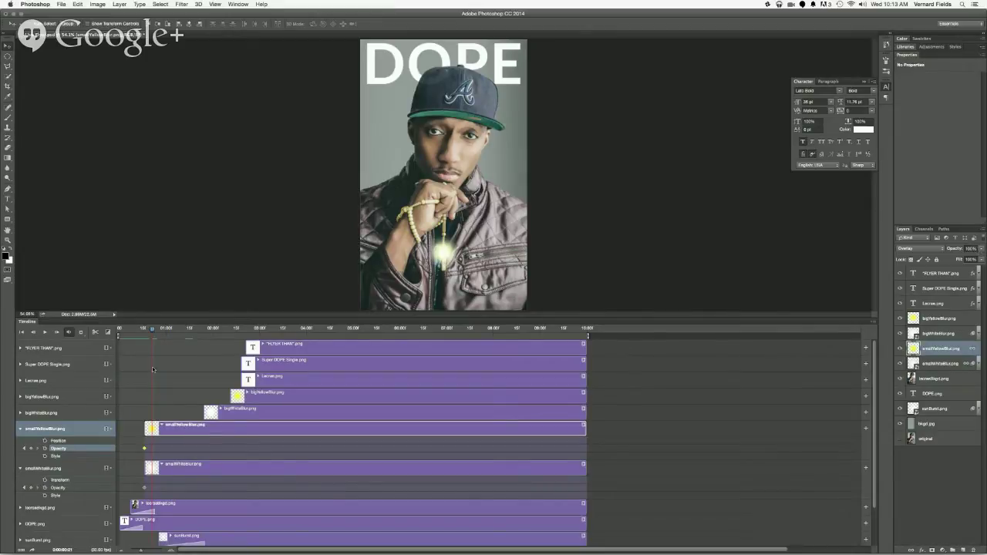
left_click_drag(154, 331, 144, 332)
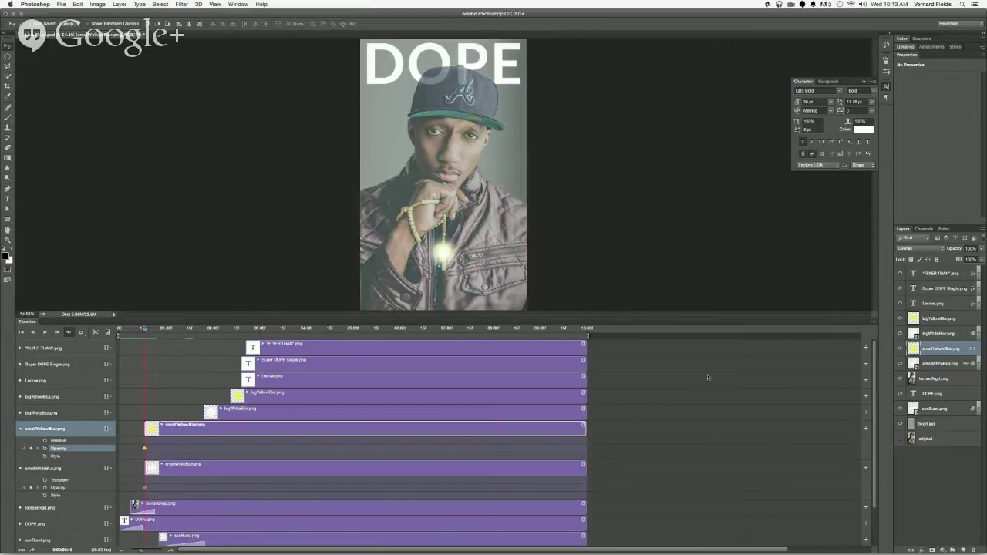
left_click(971, 249)
type("0")
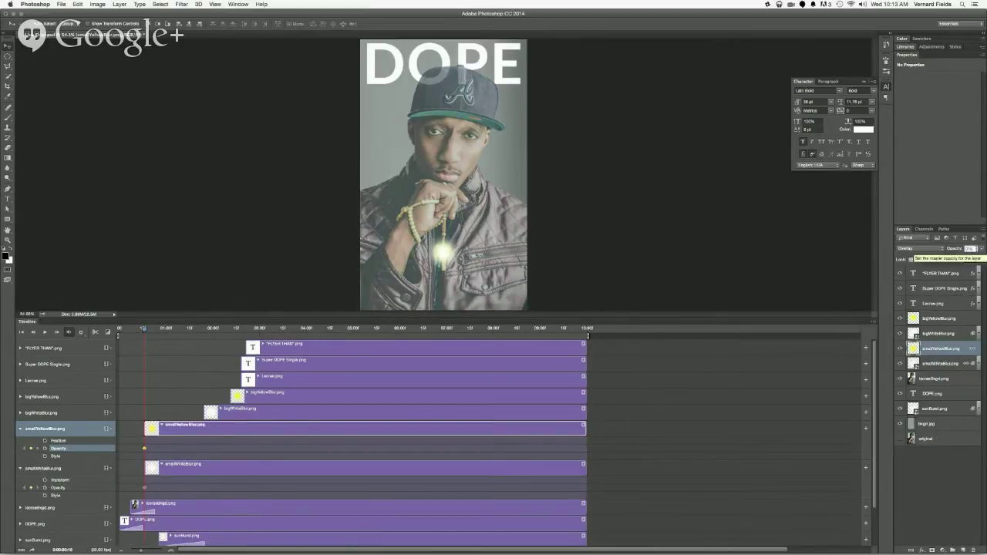
key("Return")
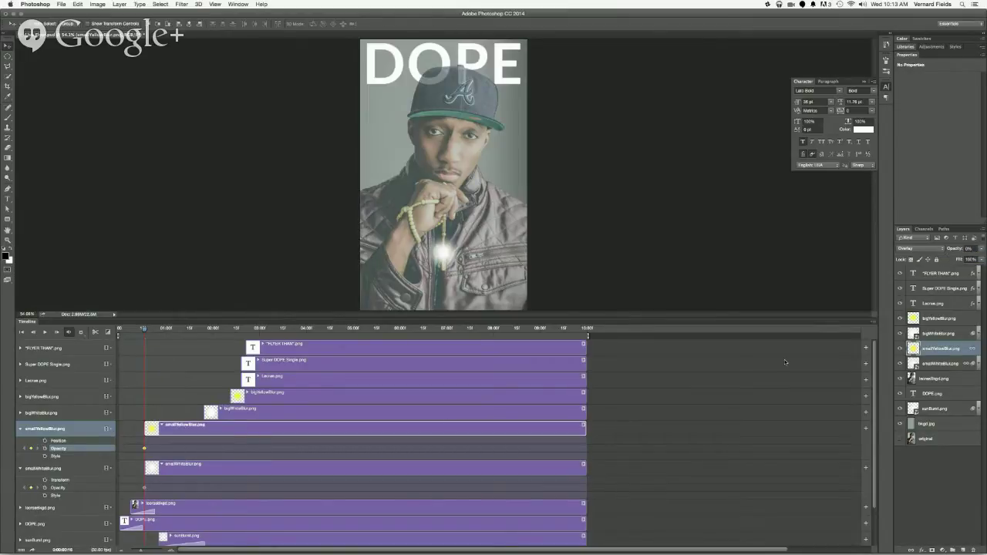
left_click(216, 472)
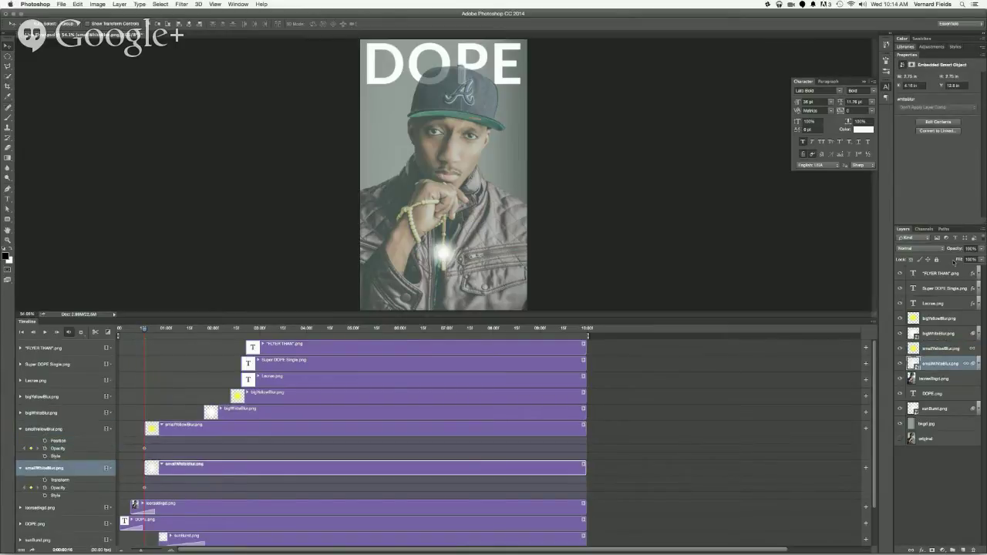
left_click(971, 249)
type("0")
key("Return")
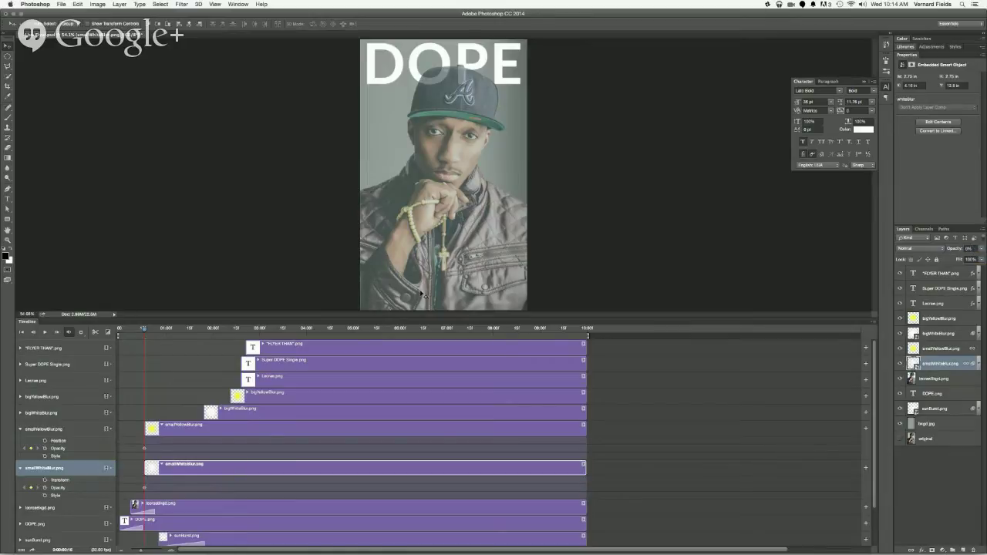
- Add opacity keyframes of 100% to smallWhiteBlur and smallYellowBlur at about 0.8 s, where the sunBurst clip begins
left_click(145, 330)
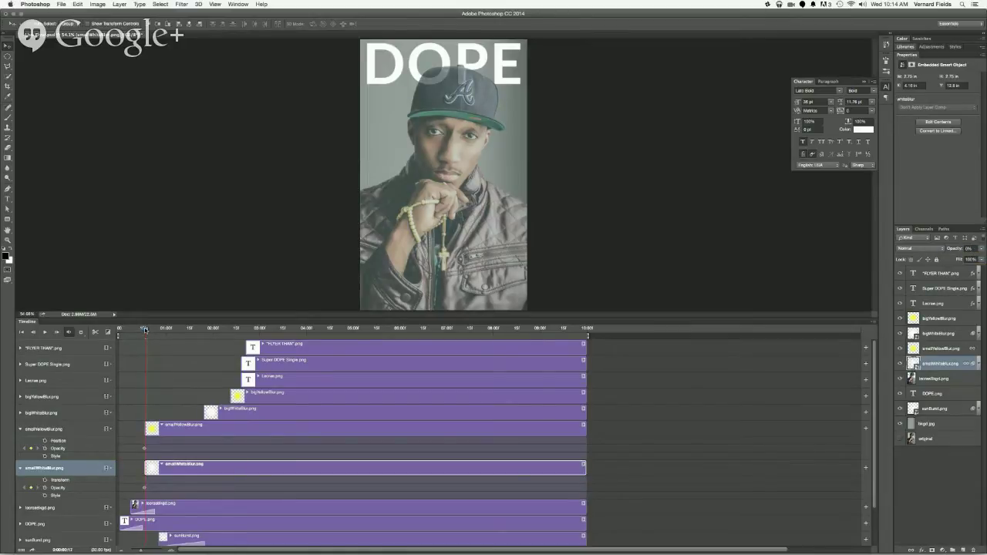
left_click_drag(145, 330, 159, 331)
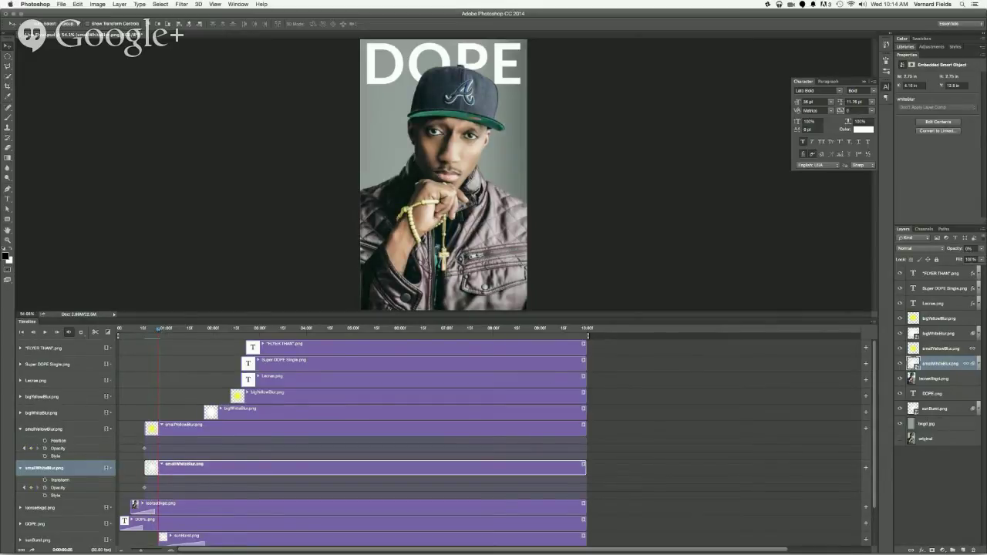
left_click(970, 249)
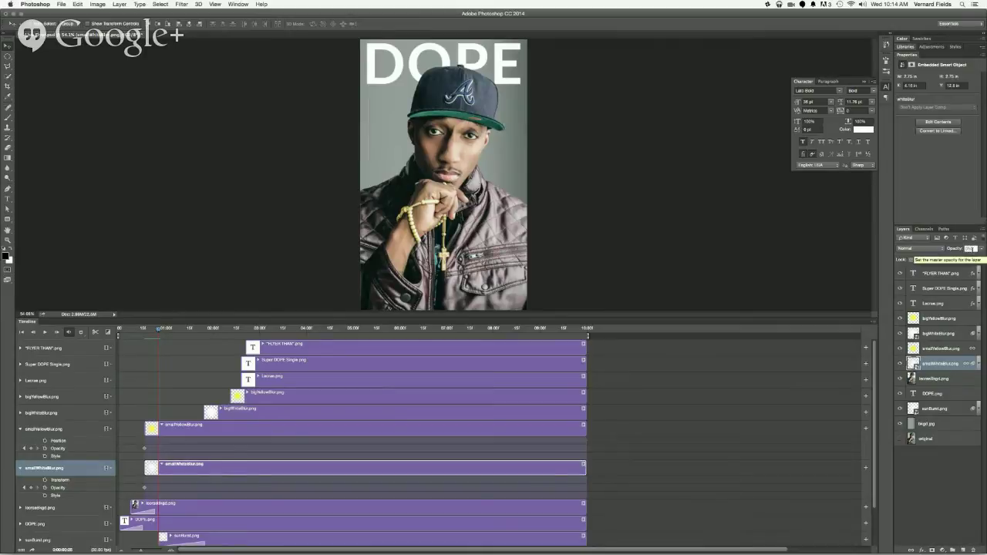
type("100")
key("Return")
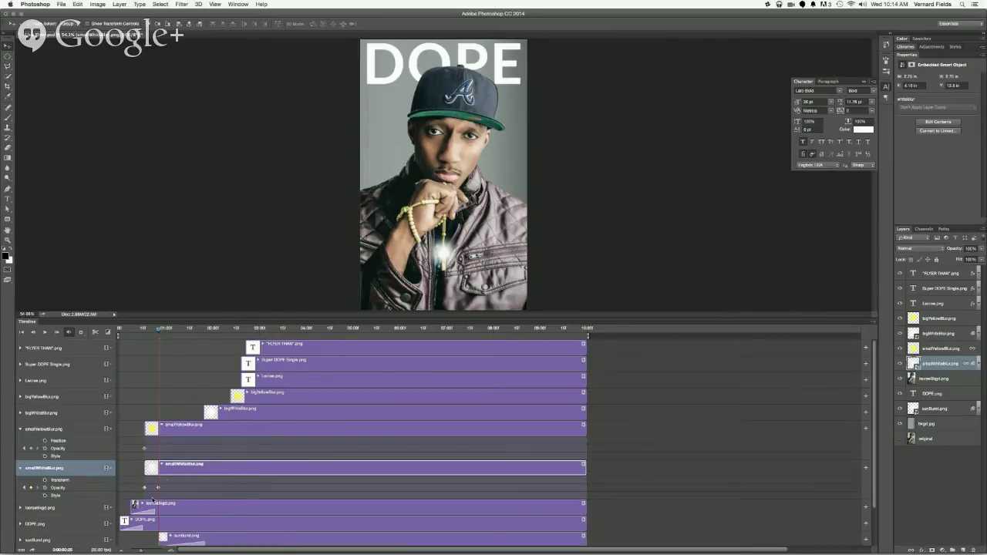
left_click(211, 430)
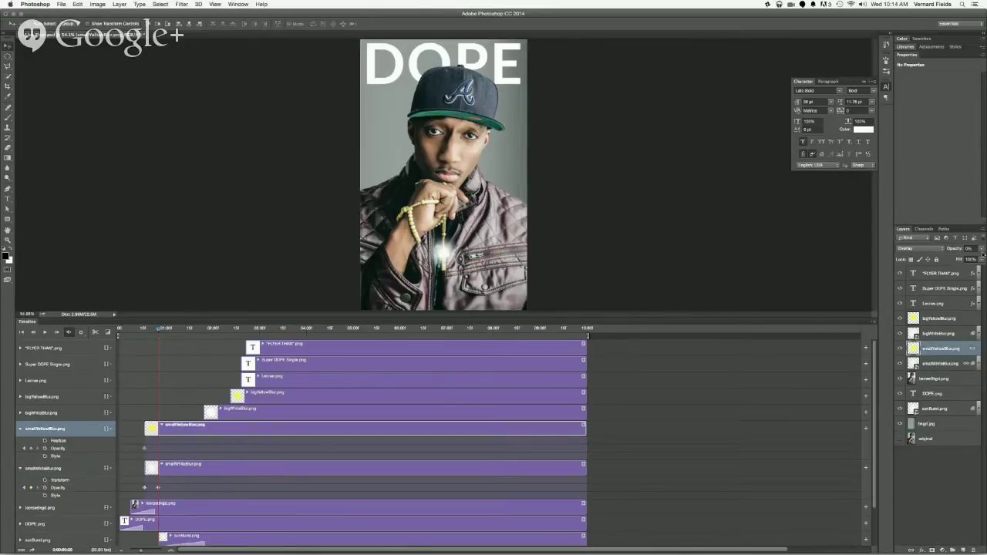
left_click(968, 248)
type("100")
key("Return")
- Add opacity keyframes of 0% to smallYellowBlur and smallWhiteBlur at about 0.9 s, just after the 100% keyframes
mouse_move(158, 330)
left_mouse_down()
mouse_move(142, 337)
mouse_move(162, 337)
left_mouse_up()
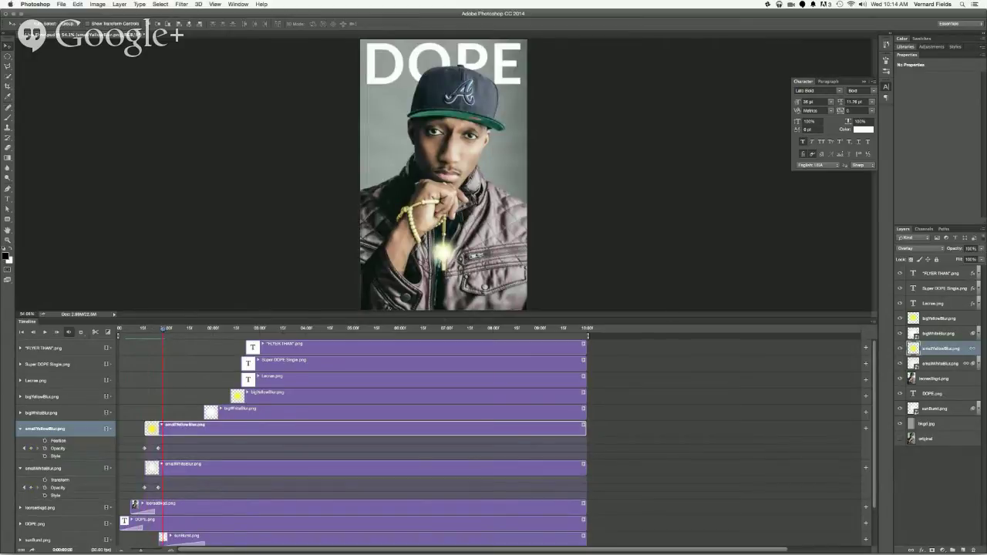
left_click(970, 249)
type("0")
left_click(256, 471)
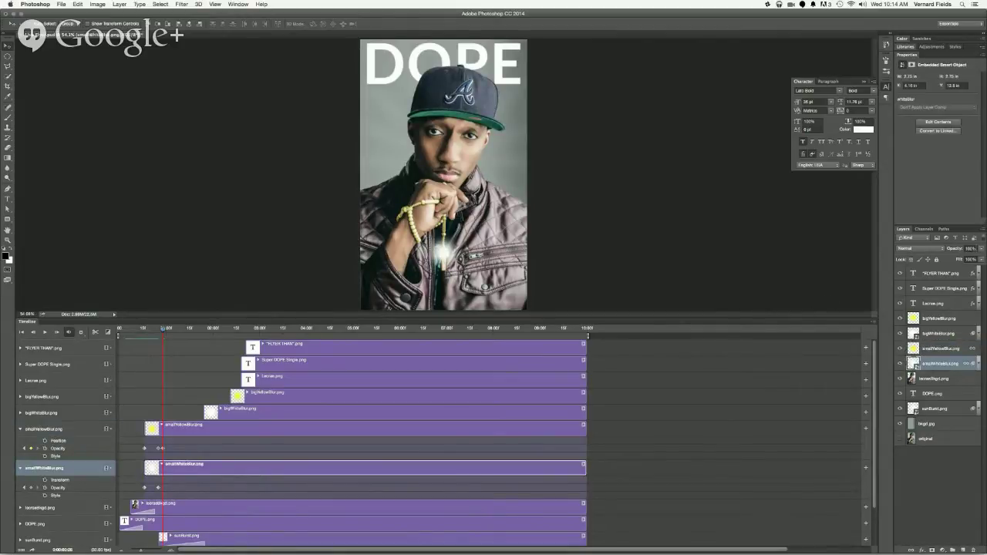
left_click(971, 248)
type("0")
key("Return")
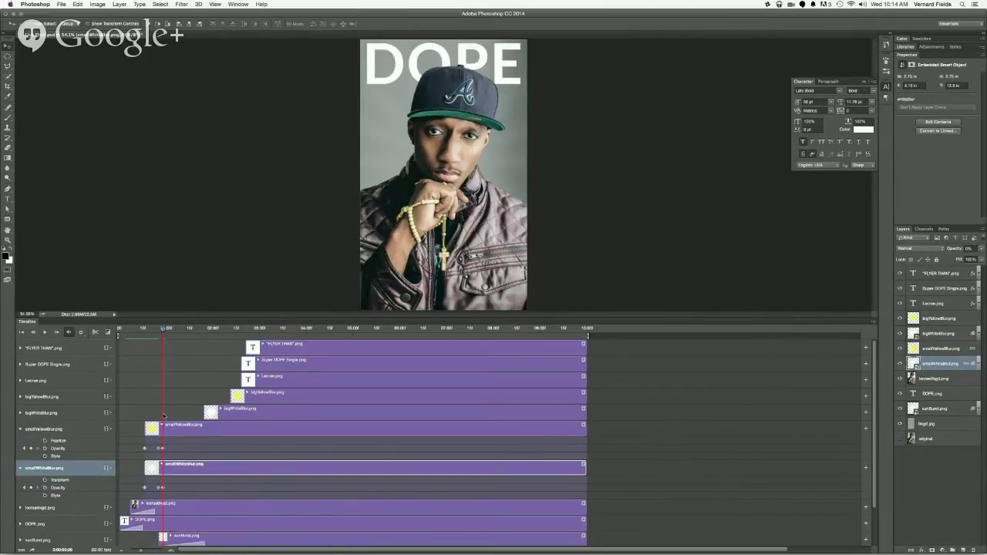
- Add opacity keyframes of 100% to smallWhiteBlur and smallYellowBlur just past the 1-second mark
left_click_drag(163, 330, 169, 330)
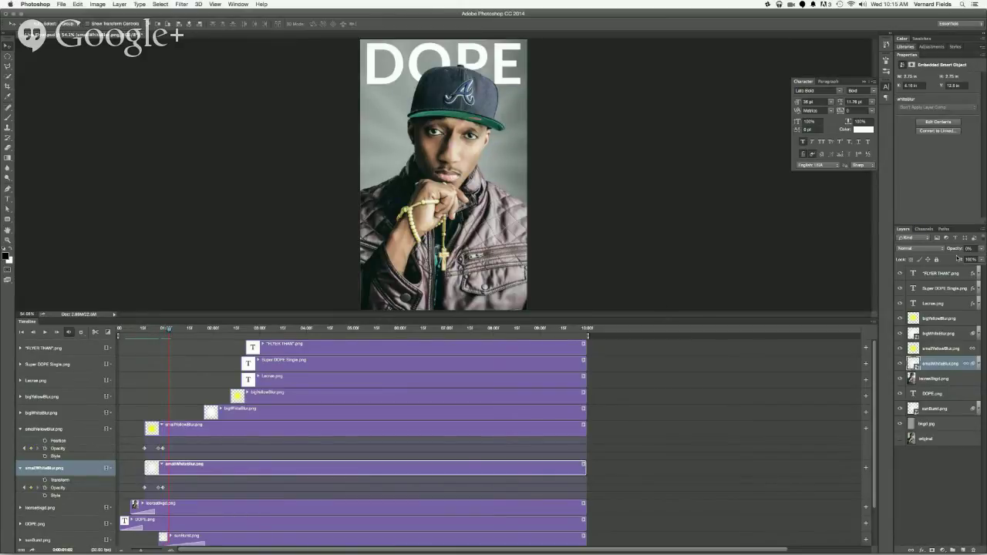
left_click(969, 248)
type("100")
key("Return")
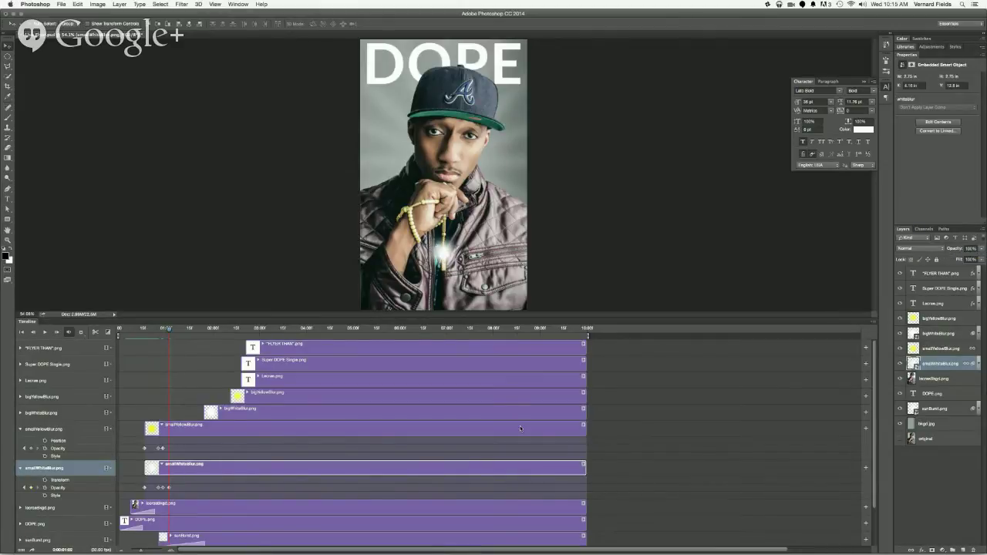
left_click(301, 435)
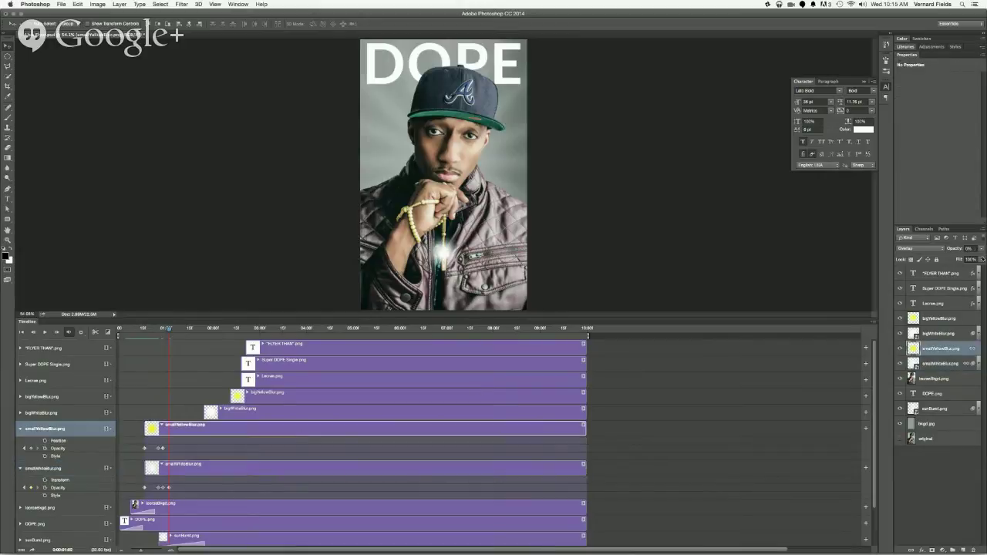
type("100")
key("Return")
left_click(169, 448)
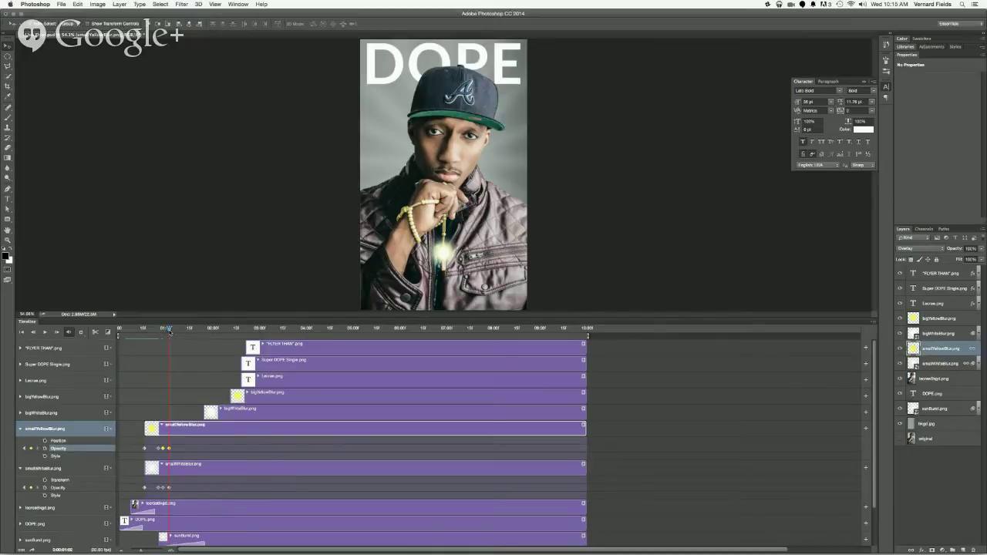
left_click_drag(170, 330, 187, 332)
key("super+alt+shift+n")
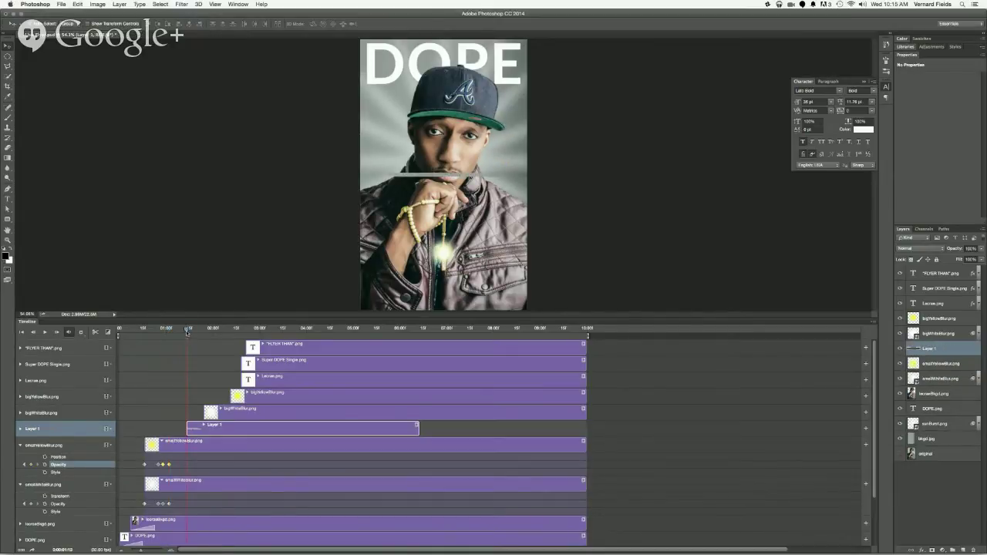
key("super+z")
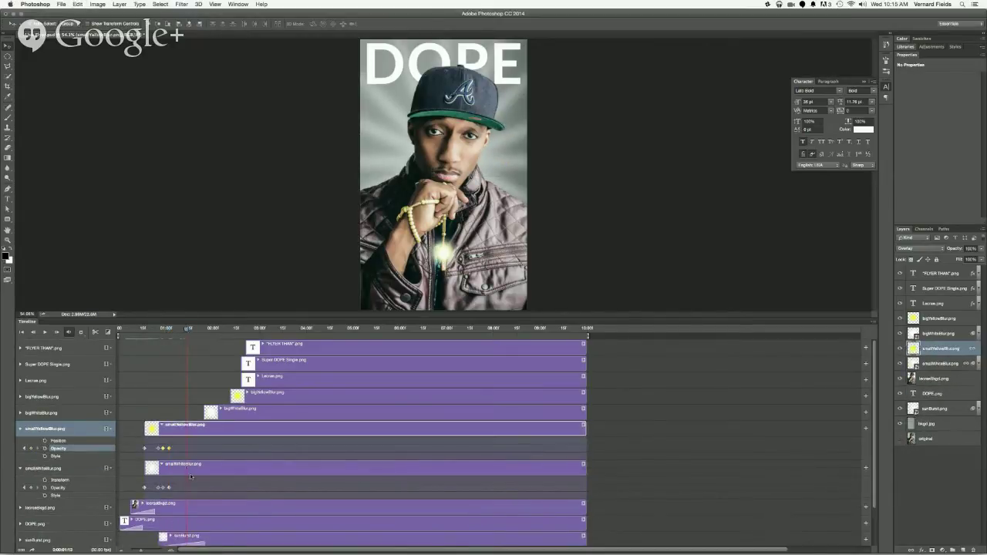
- Add opacity keyframes of 0% to smallYellowBlur and smallWhiteBlur at about 1.4 s
left_click(183, 451)
left_click_drag(187, 329, 148, 337)
left_click_drag(146, 338, 184, 339)
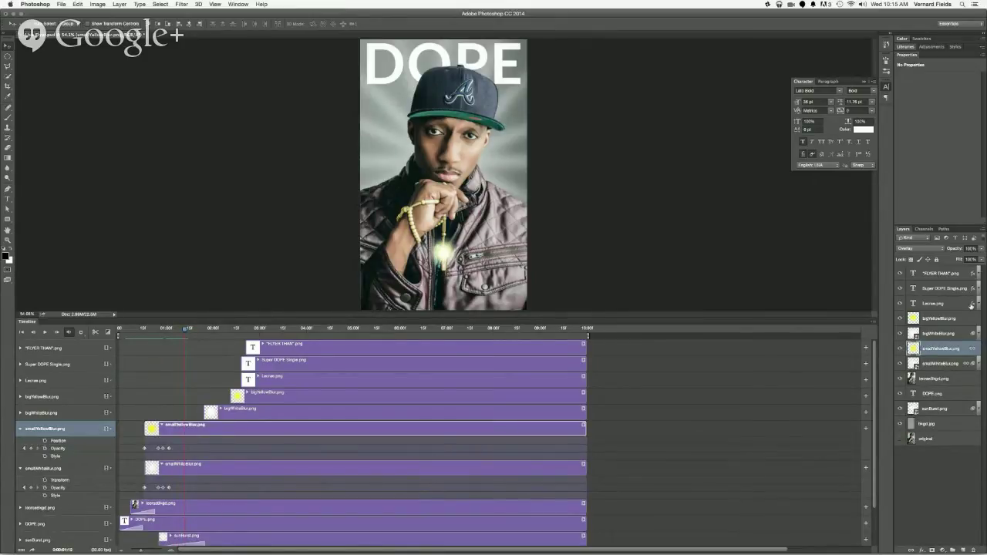
left_click(970, 249)
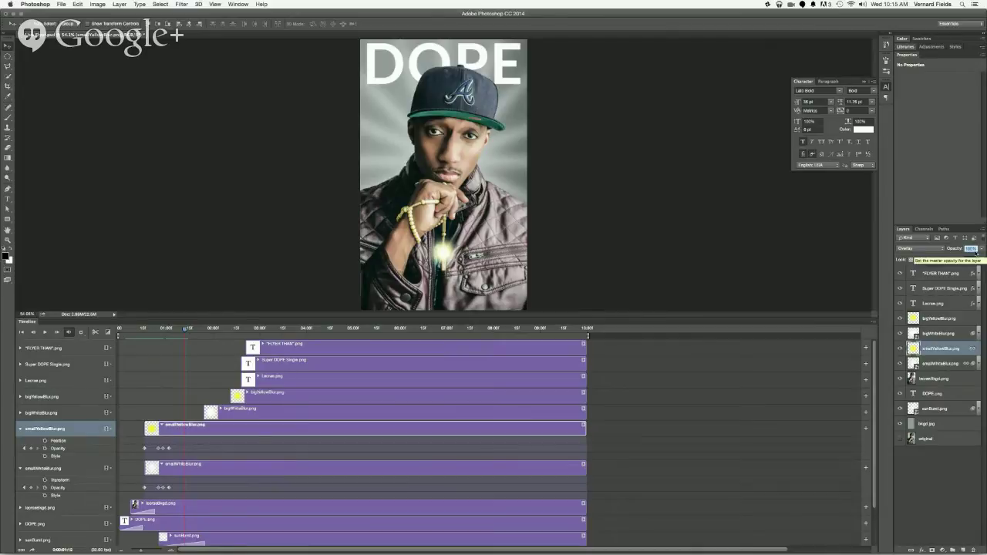
type("0")
key("Return")
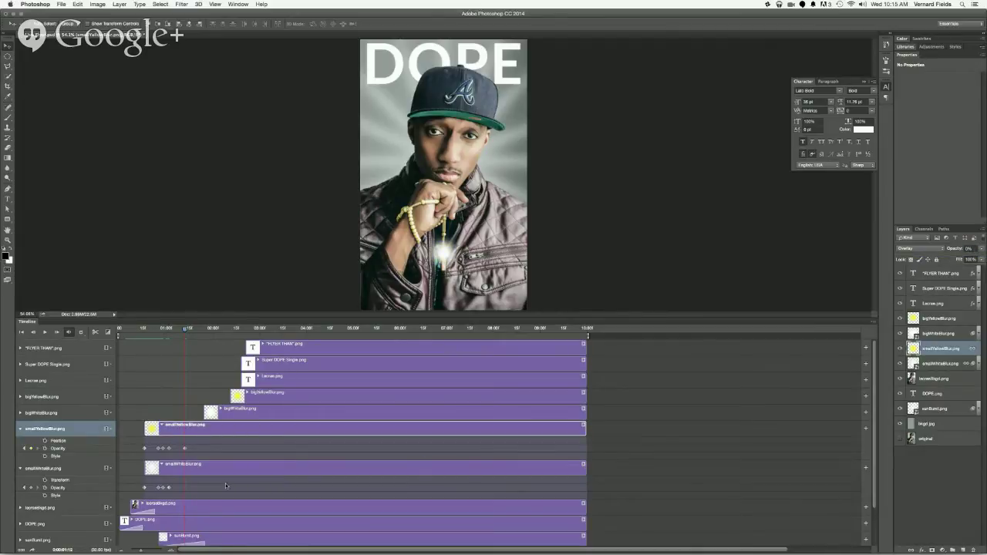
left_click(227, 471)
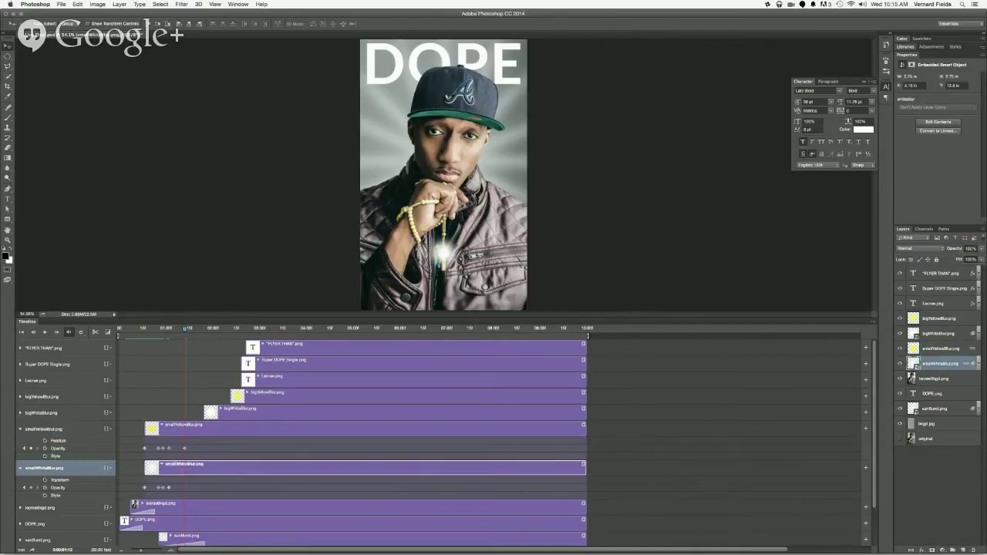
type("0")
key("Return")
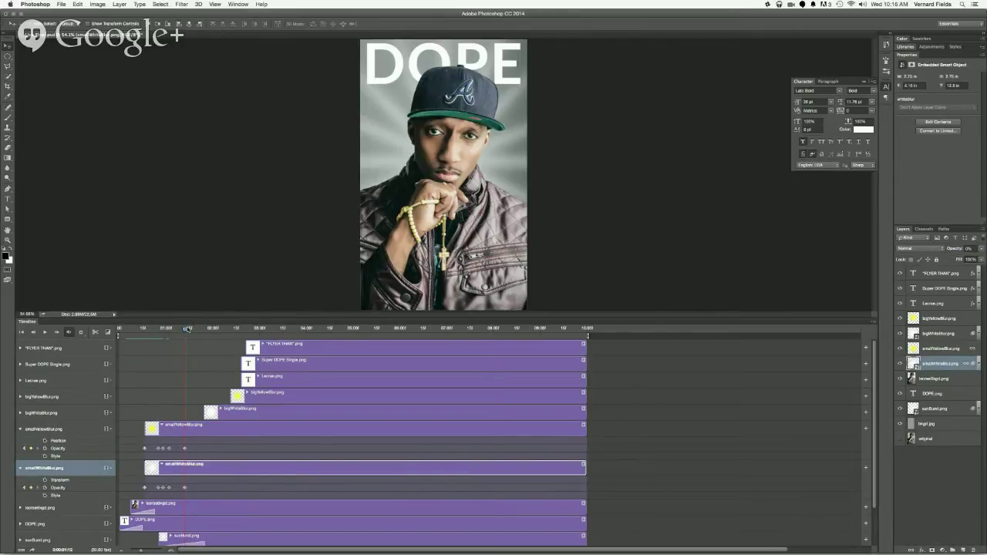
- Add opacity keyframes of 100% to smallWhiteBlur and smallYellowBlur at about 1.7 s
left_click_drag(188, 329, 198, 328)
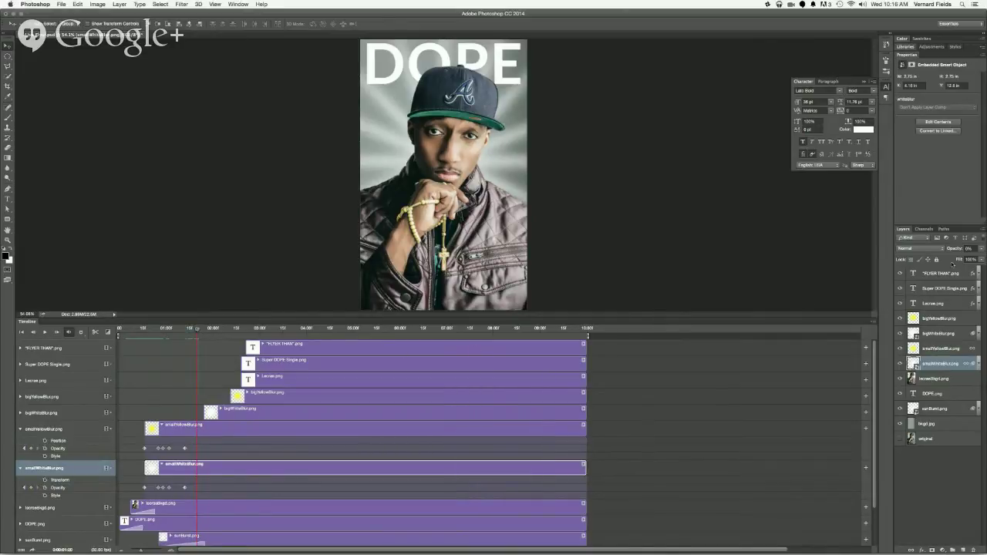
left_click(969, 248)
type("100")
key("Return")
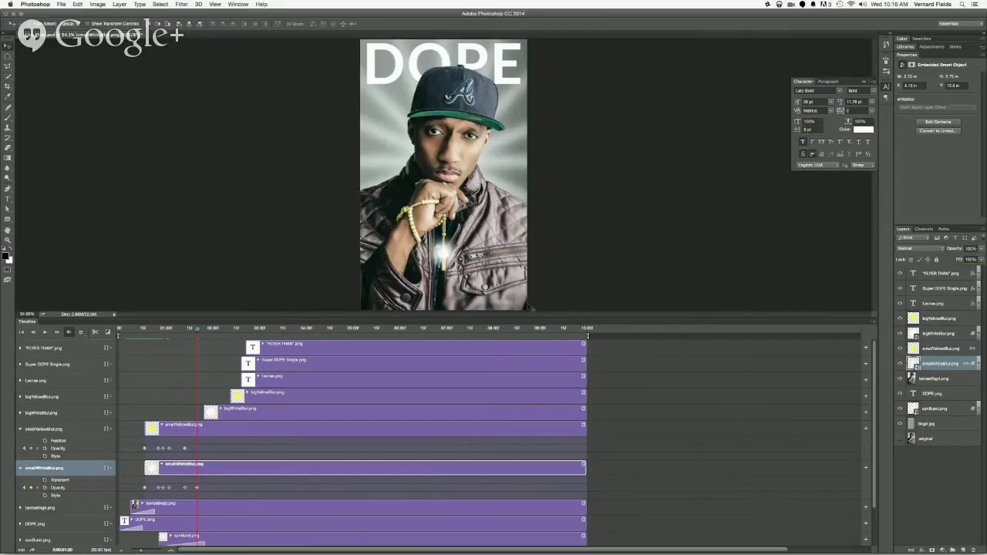
left_click(215, 428)
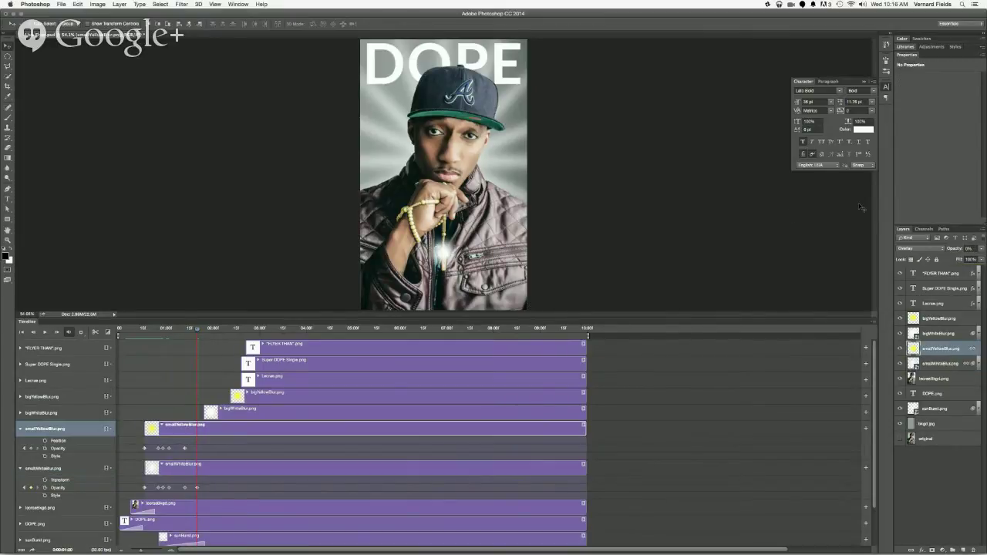
type("10")
key("Return")
- Preview the small glow's flicker by playing the timeline from about 0.5 s
left_click_drag(197, 330, 142, 338)
key("space")
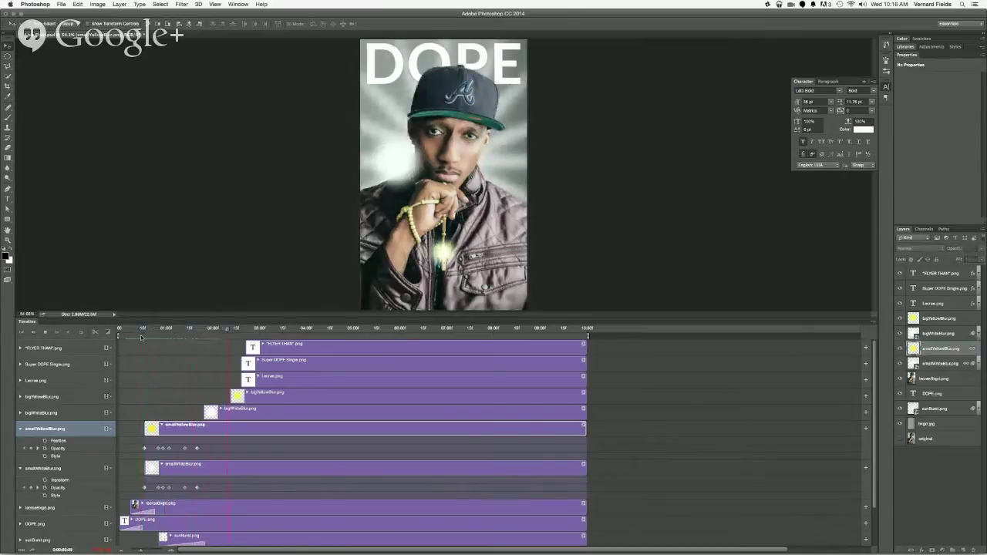
key("space")
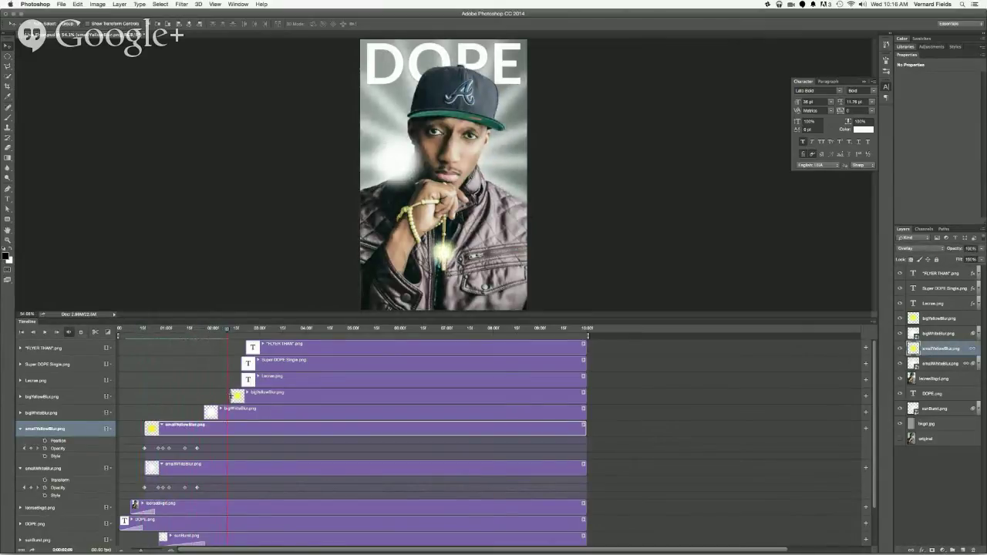
- Start the bigYellowBlur clip together with bigWhiteBlur at about 1.8 s, and collapse both small blur layers' animation properties
left_click_drag(231, 396, 204, 396)
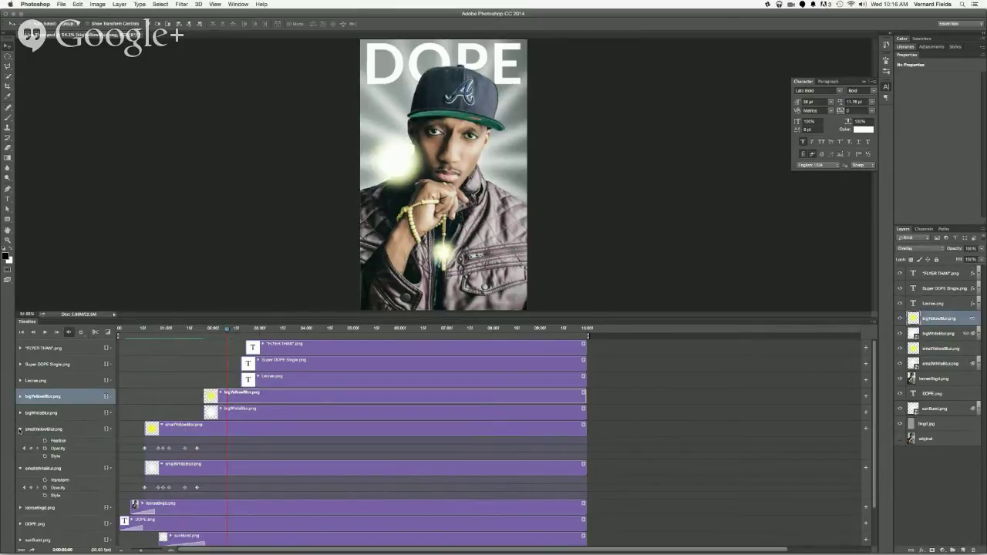
left_click(19, 430)
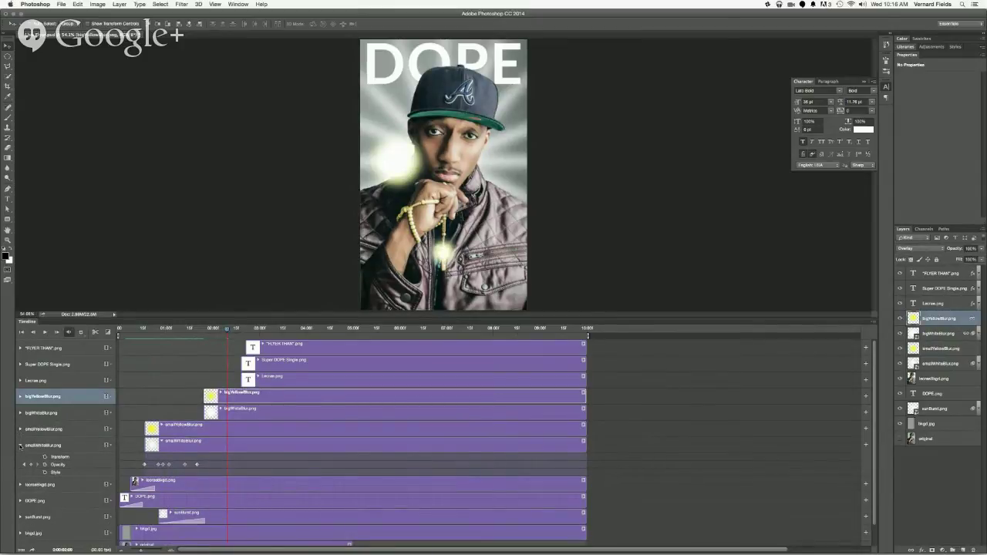
left_click(21, 446)
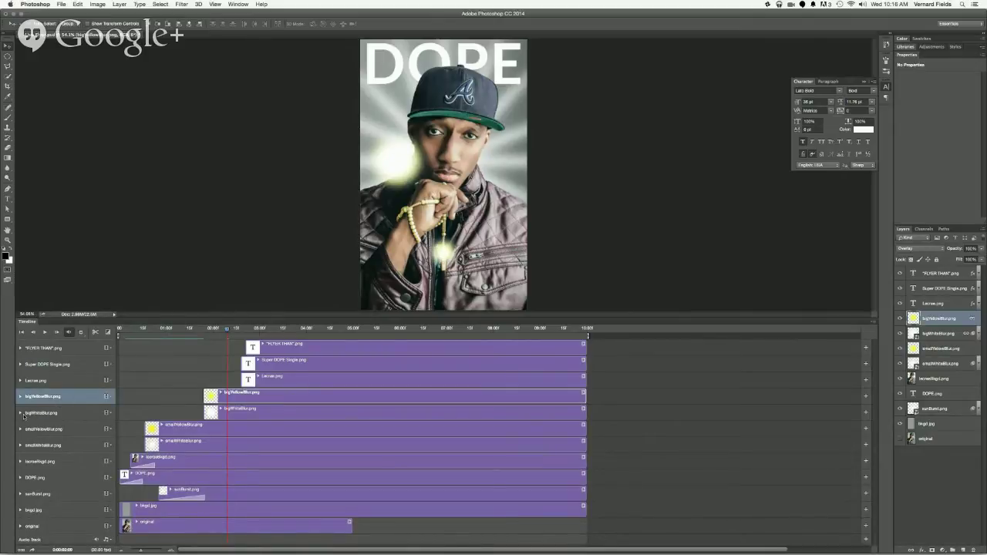
- Enable opacity keyframing for bigYellowBlur and bigWhiteBlur with first keyframes at about 2.3 s
left_click(19, 413)
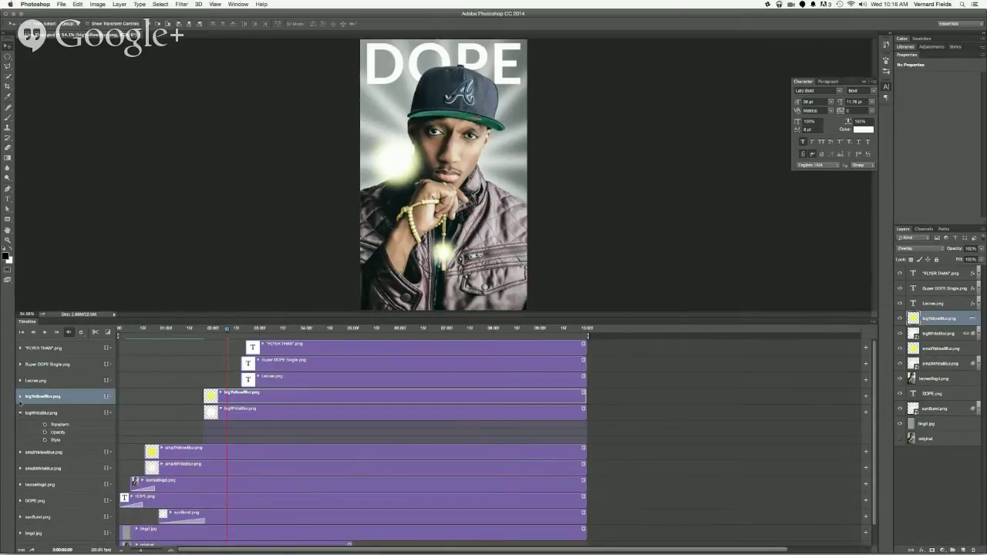
left_click(20, 398)
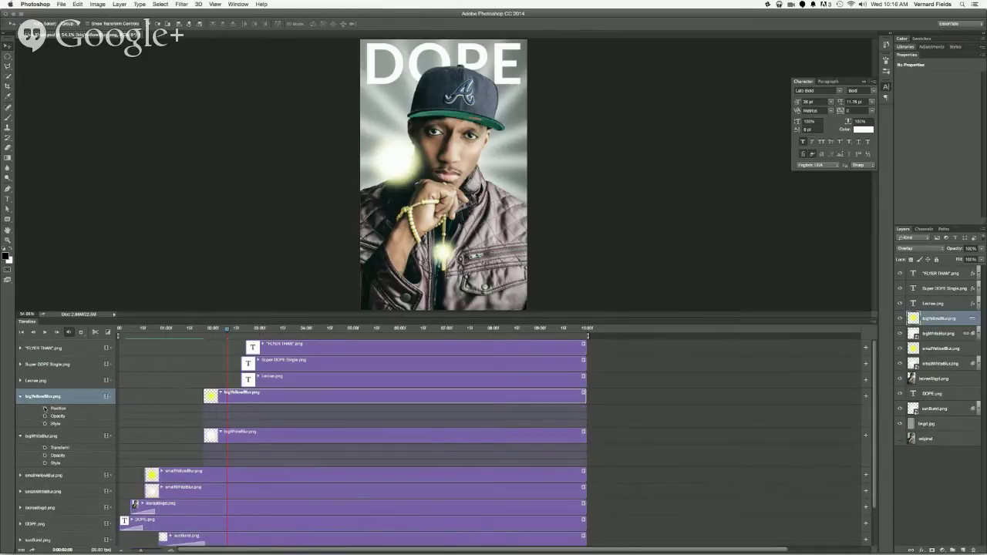
left_click(45, 416)
left_click(45, 455)
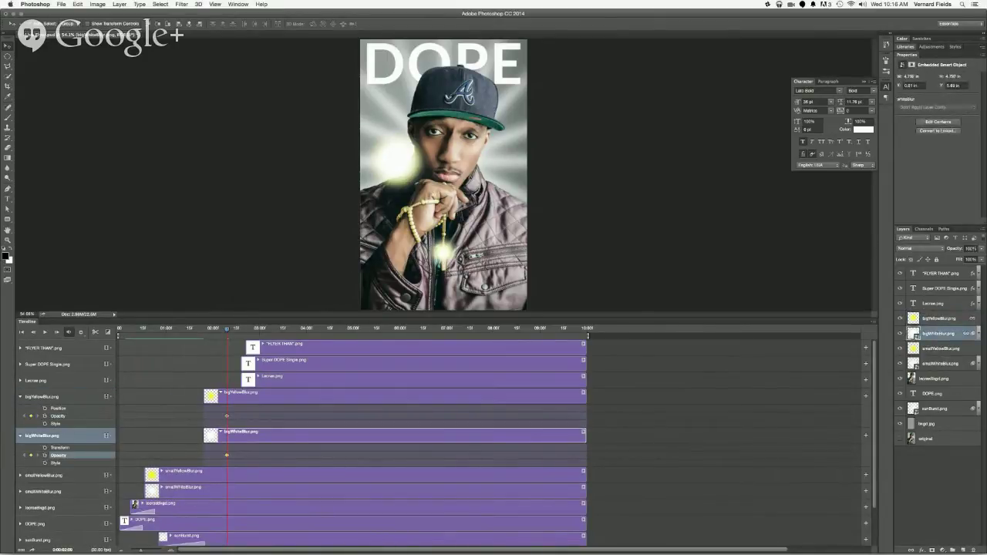
- Add opacity keyframes of 0% to bigWhiteBlur and bigYellowBlur at their clip starts, about 1.8 s
left_click(972, 249)
left_click_drag(226, 330, 203, 333)
left_click(970, 248)
type("0")
key("Return")
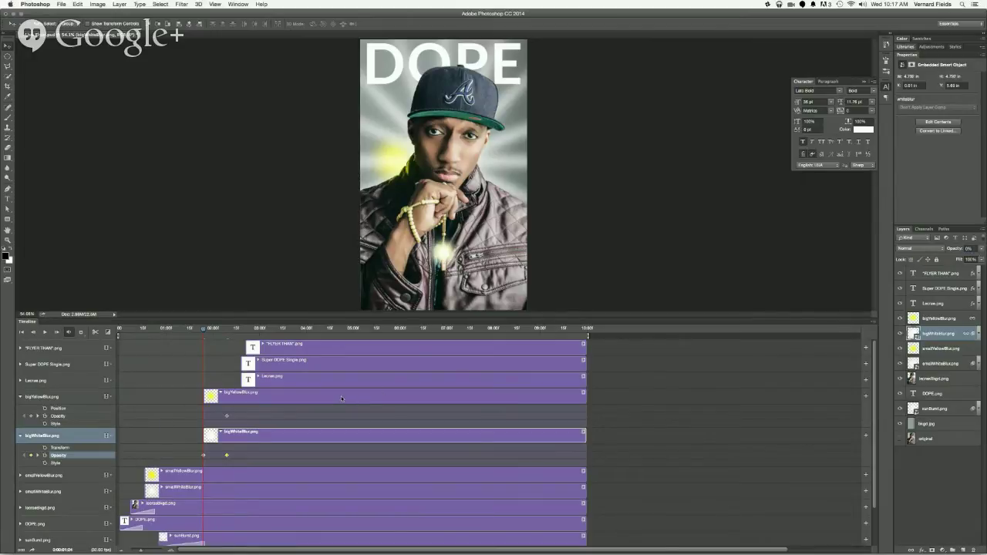
left_click(341, 396)
left_click(971, 249)
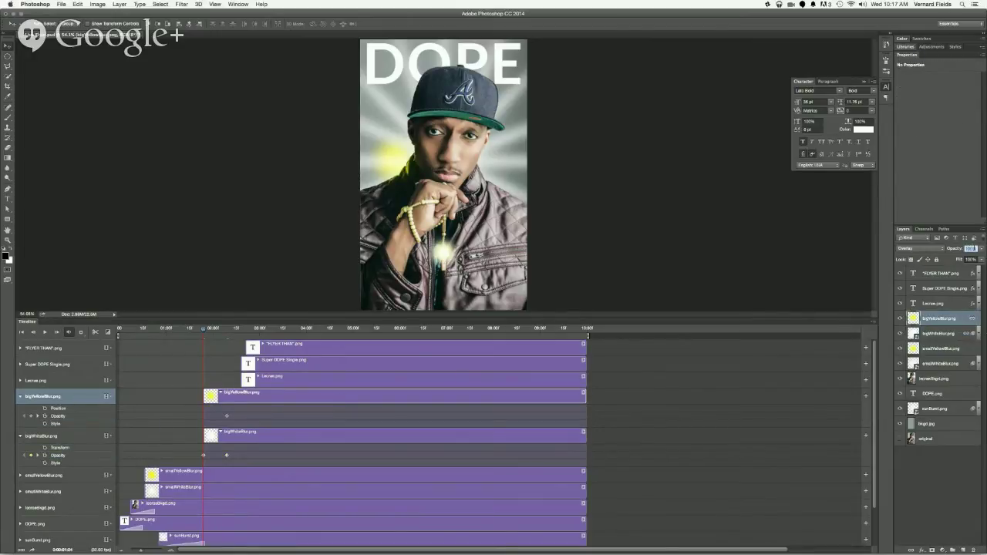
type("0")
key("Return")
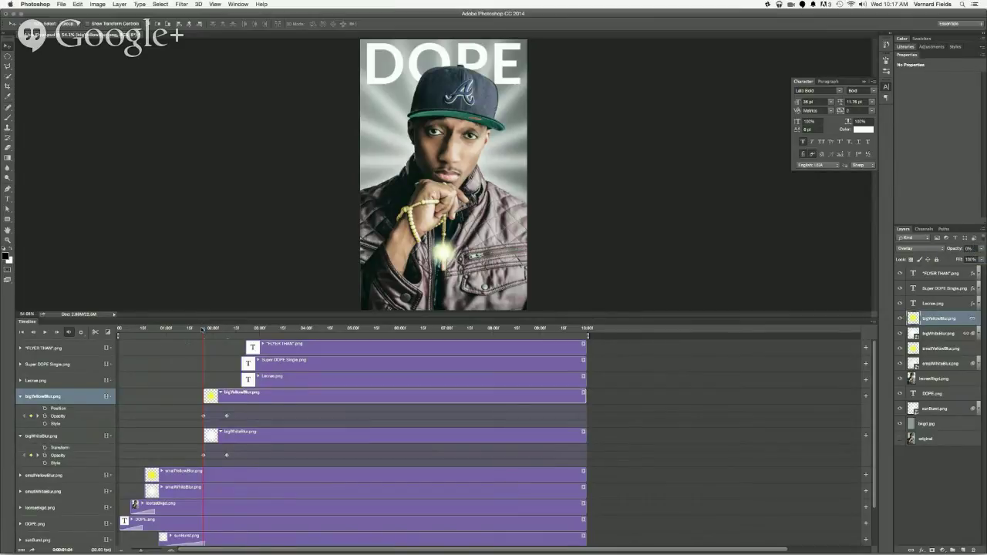
- Preview the big glow's fade-in, and start the "FLYER THAN" clip together with the other text clips at about 2.6 s
left_click_drag(203, 329, 141, 342)
key("space")
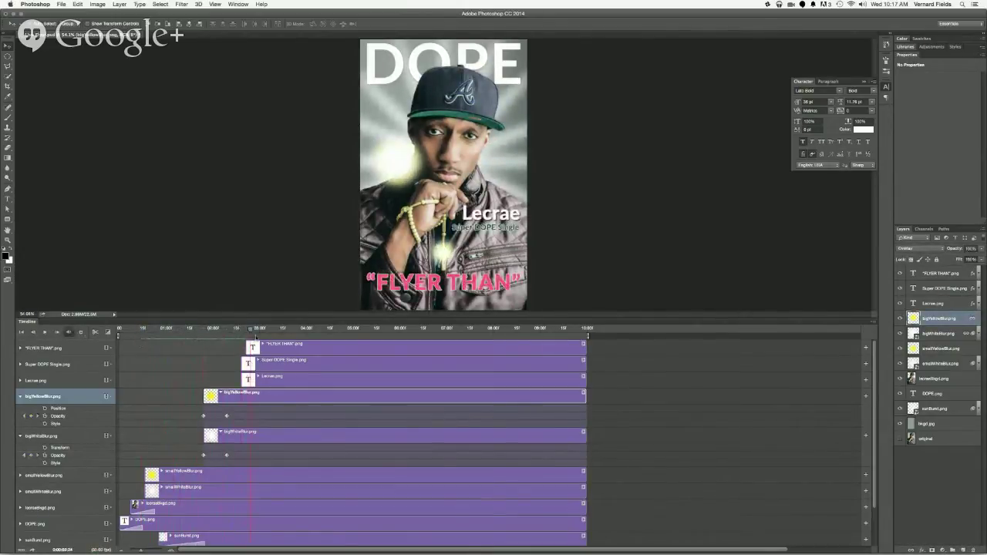
left_click_drag(247, 346, 242, 346)
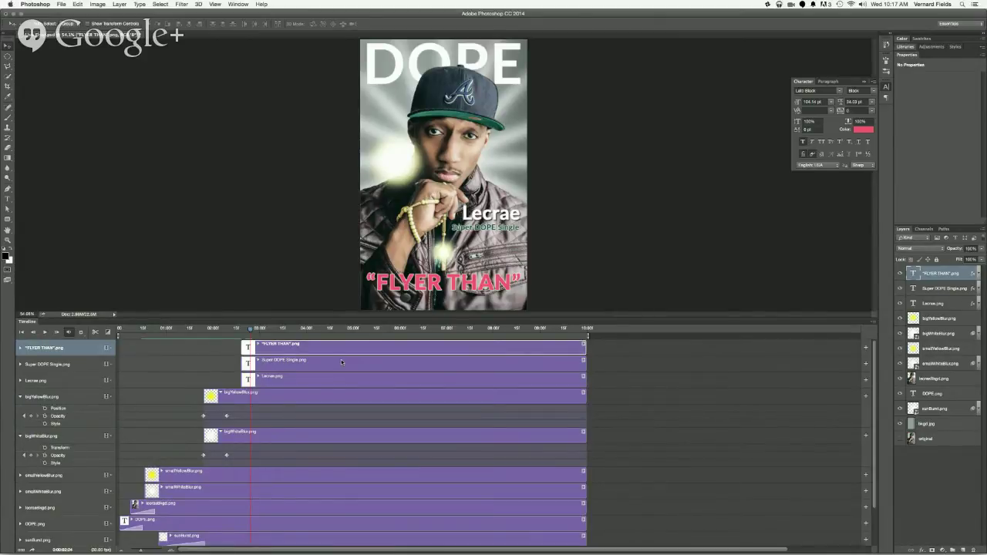
- Collapse the big blur layers and enable transform keyframing for the Lecrae.png text at about 3.2 s
left_click(289, 376)
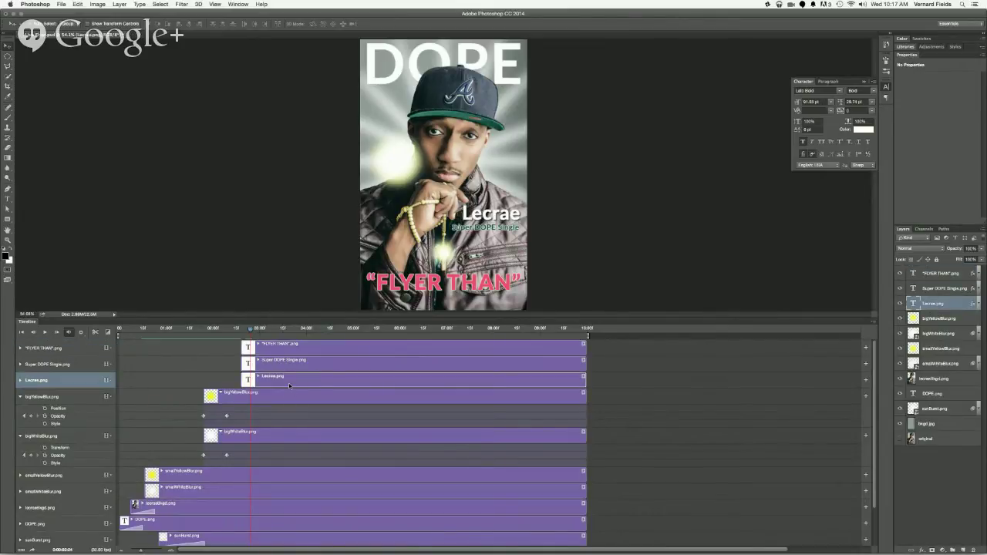
left_click(20, 397)
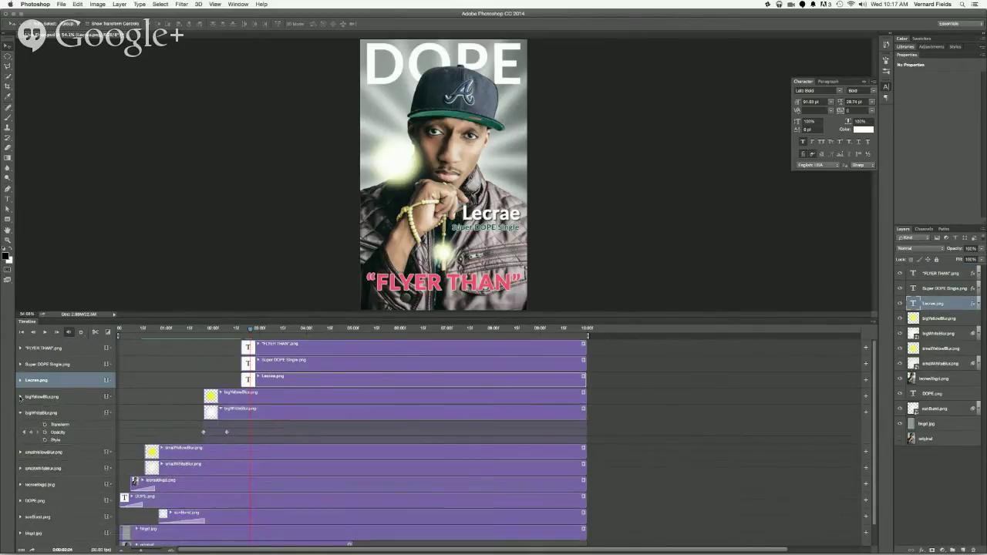
left_click(20, 413)
left_click(20, 380)
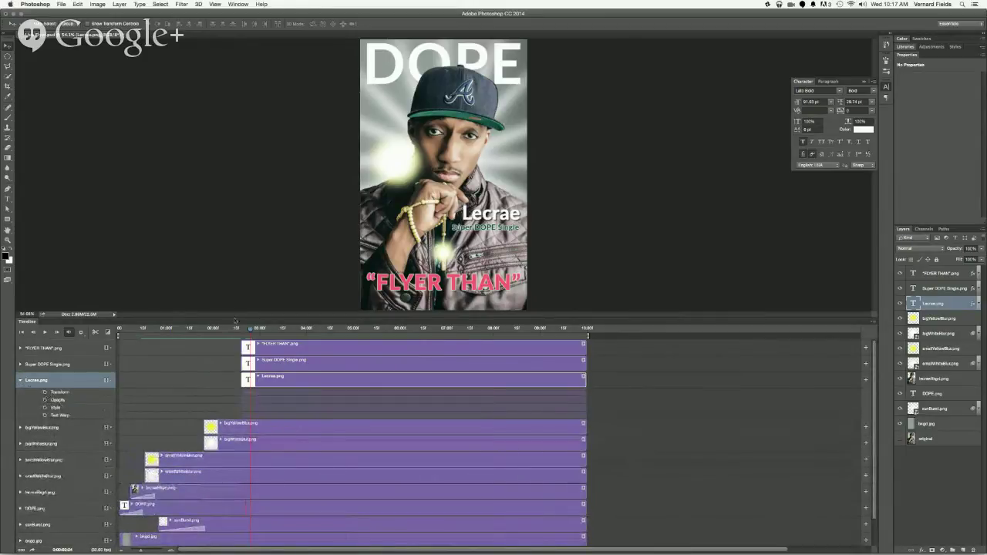
left_click_drag(250, 330, 268, 329)
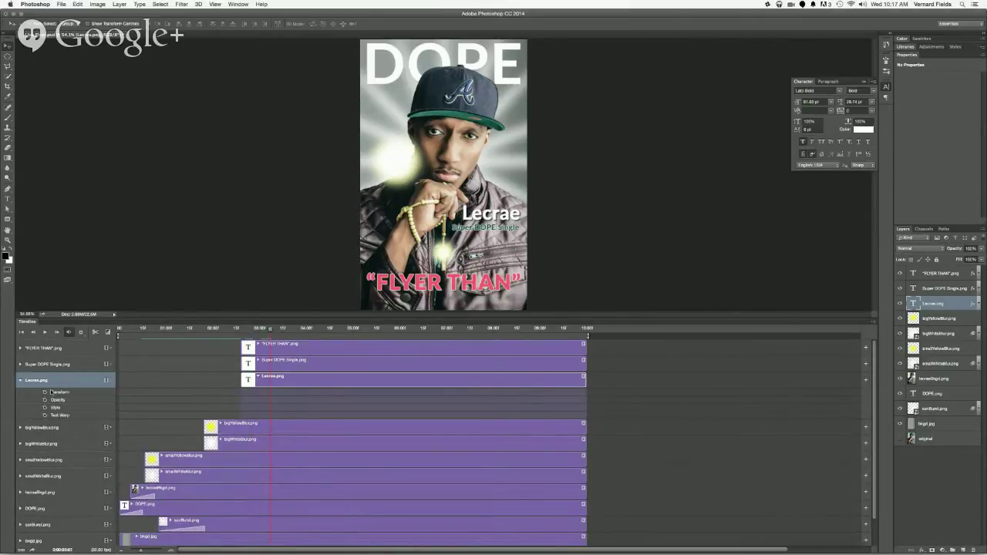
left_click(44, 392)
- Move the Lecrae text off the flyer's right edge at its clip start, about 2.6 s, and preview the slide-in
left_click_drag(270, 329, 241, 331)
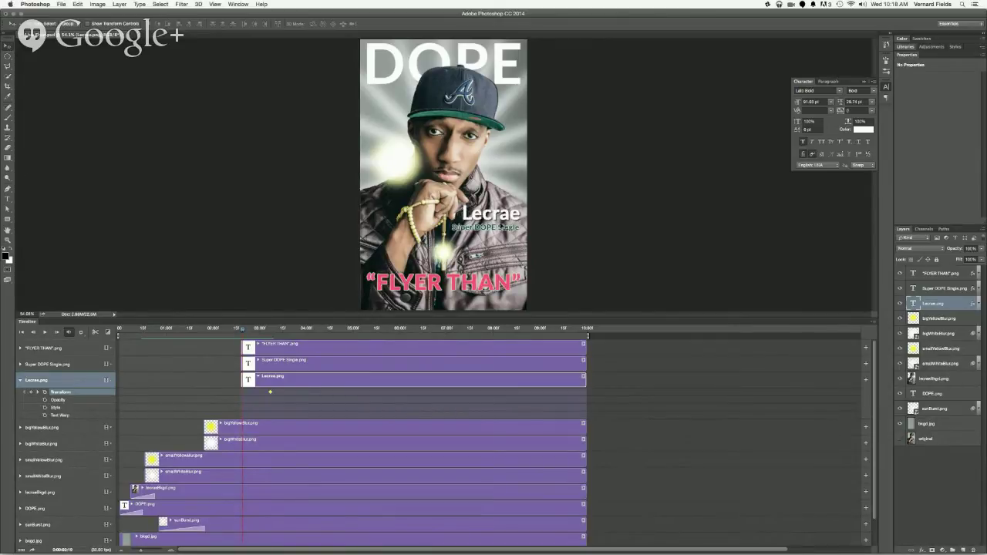
left_click_drag(500, 219, 563, 221)
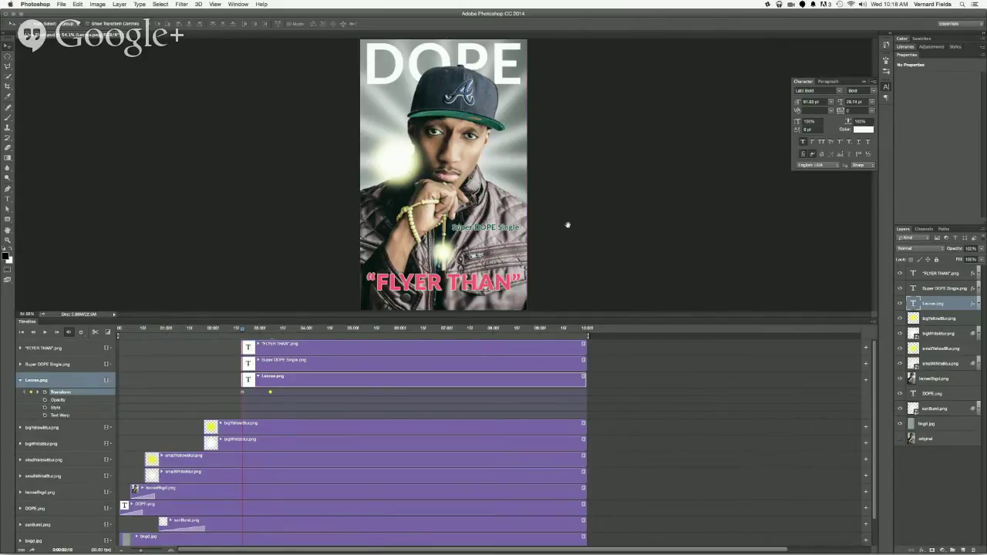
key("space")
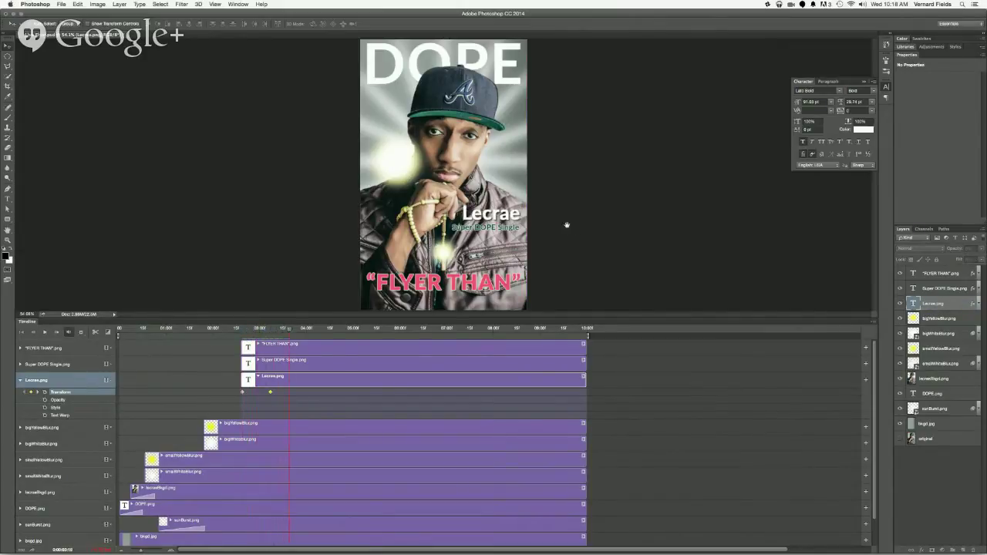
key("space")
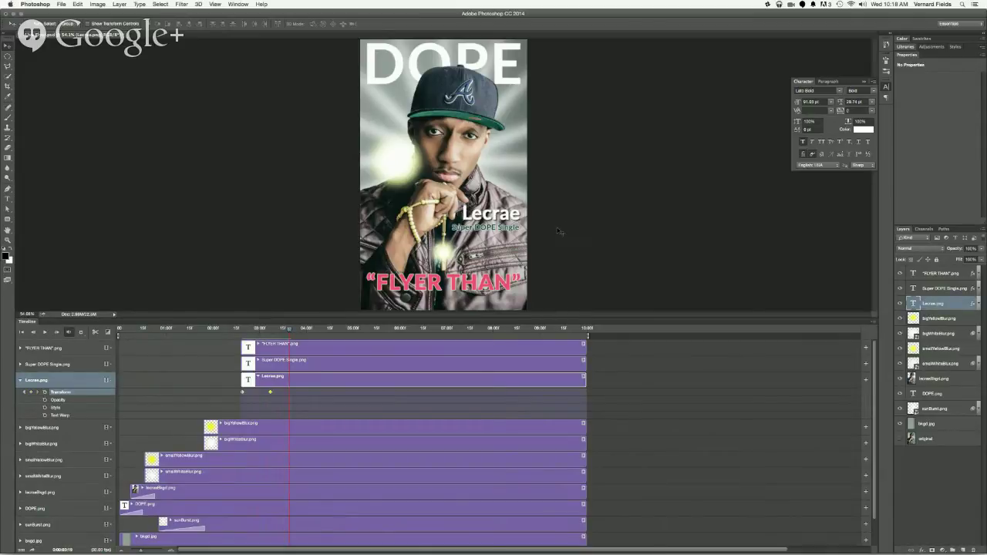
- Collapse the Lecrae.png layer and enable transform keyframing for the Super DOPE Single.png text at about 3.5 s
mouse_move(289, 330)
left_mouse_down()
mouse_move(232, 338)
mouse_move(270, 333)
left_mouse_up()
left_click(291, 367)
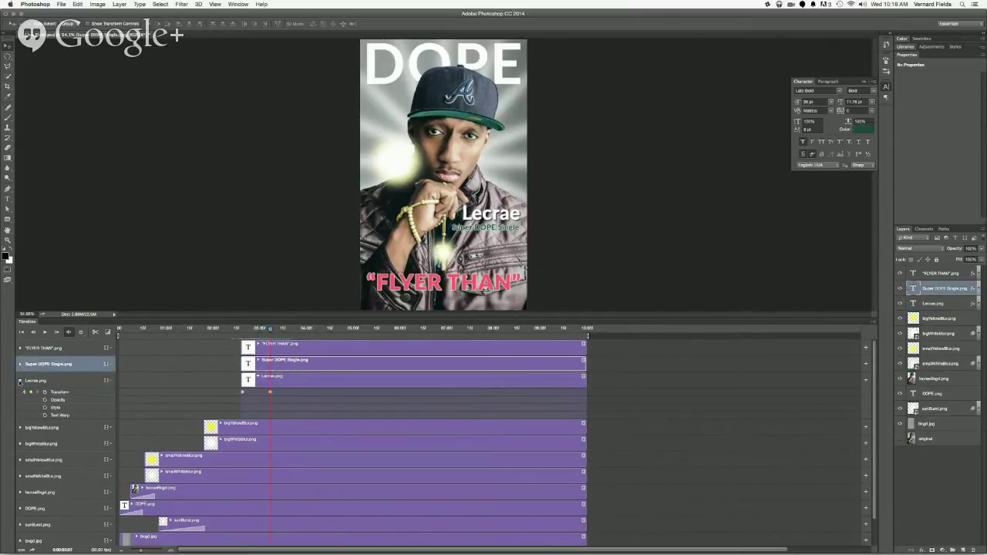
left_click(20, 381)
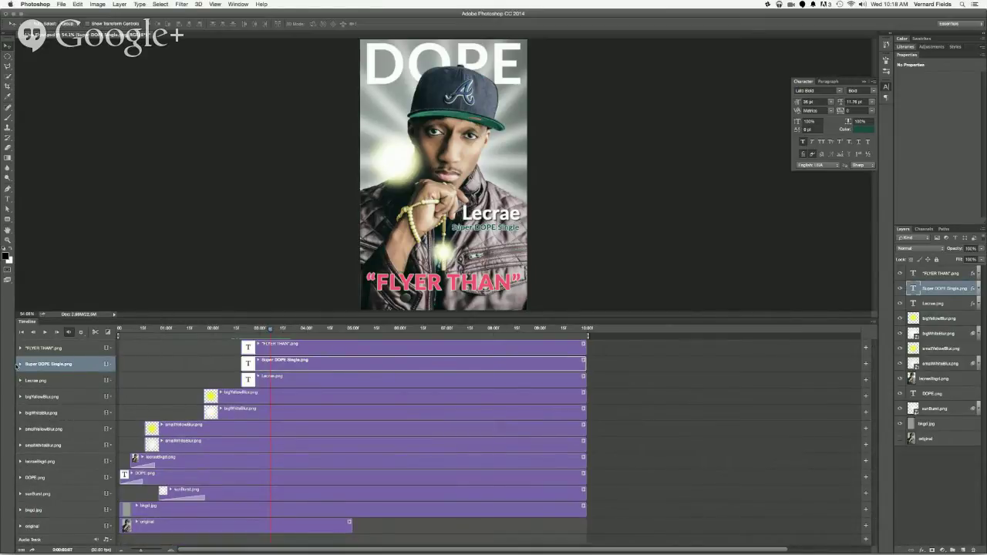
left_click(20, 365)
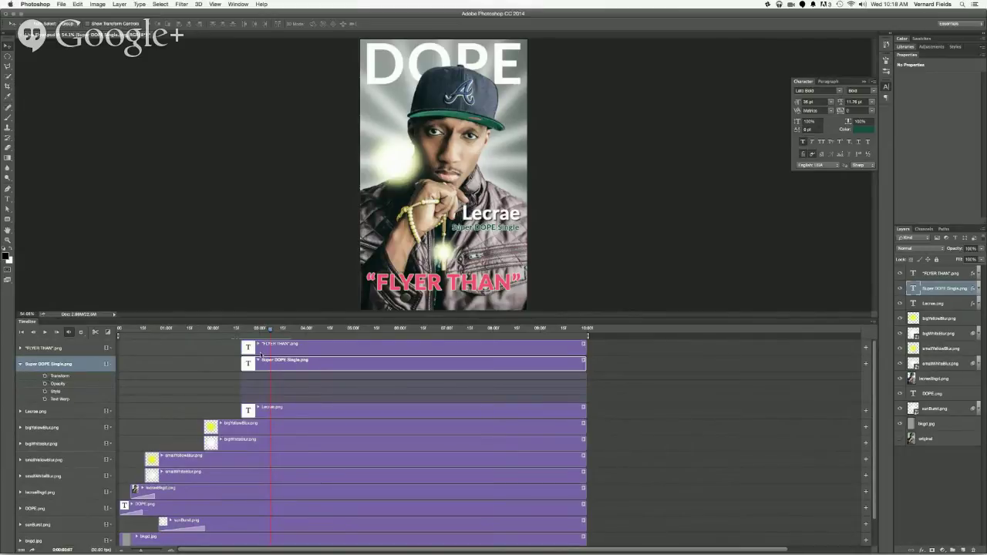
left_click_drag(270, 330, 274, 332)
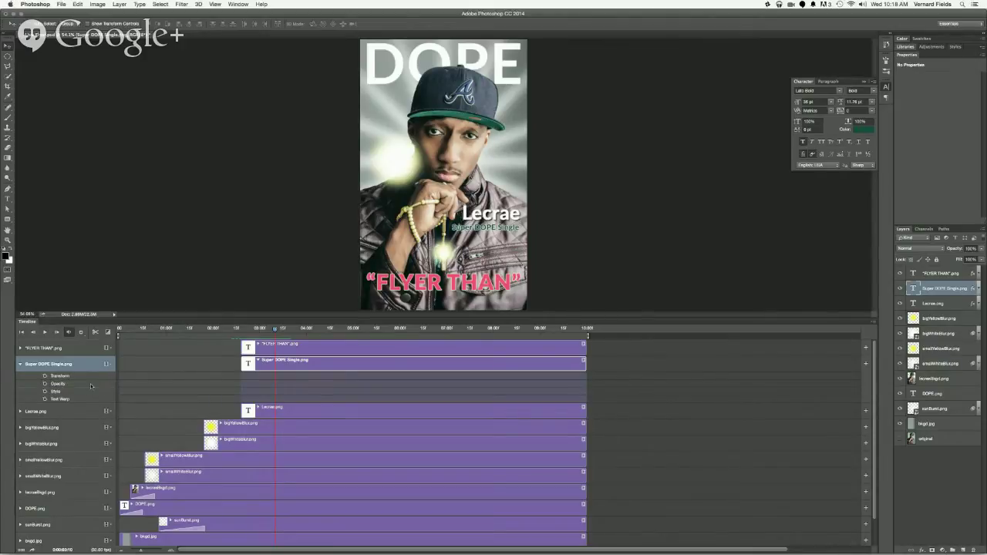
left_click(44, 375)
- Move the Super DOPE Single text off the flyer at about 3 s and preview its slide-in
left_click_drag(275, 332, 257, 332)
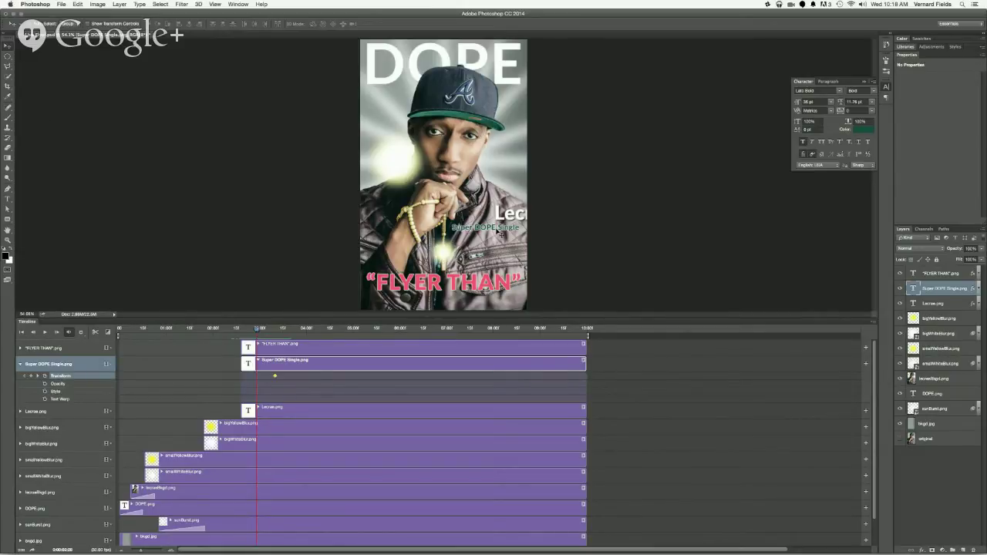
left_click_drag(500, 232, 361, 317)
left_click_drag(257, 329, 307, 330)
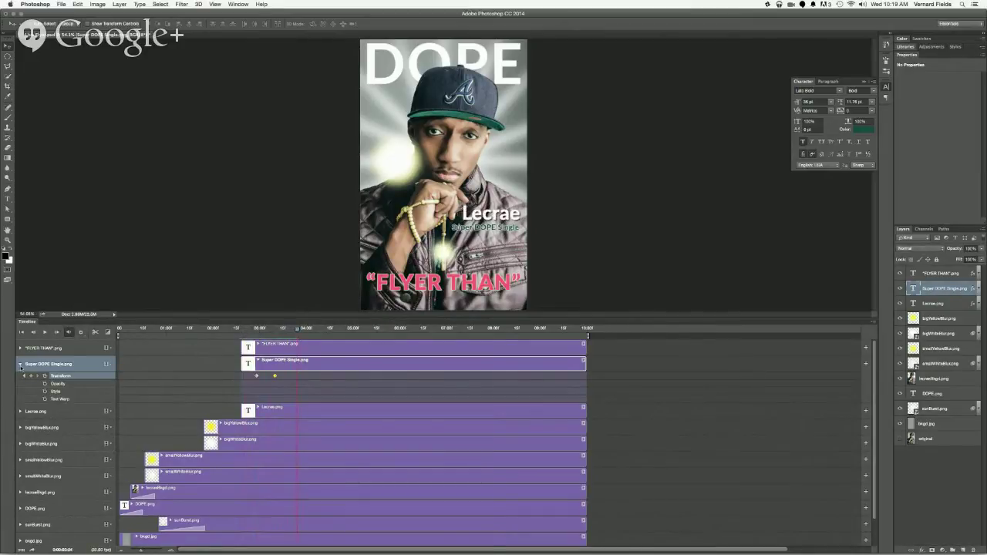
left_click(20, 365)
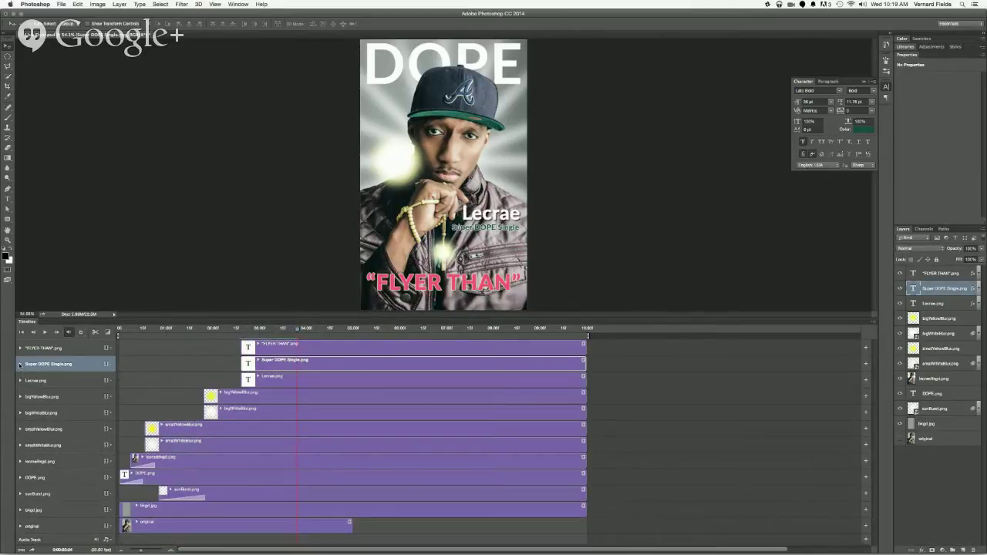
- Expand the "FLYER THAN" layer's keyframe properties and shift its text slightly lower on the flyer at about 4.4 s
left_click(325, 352)
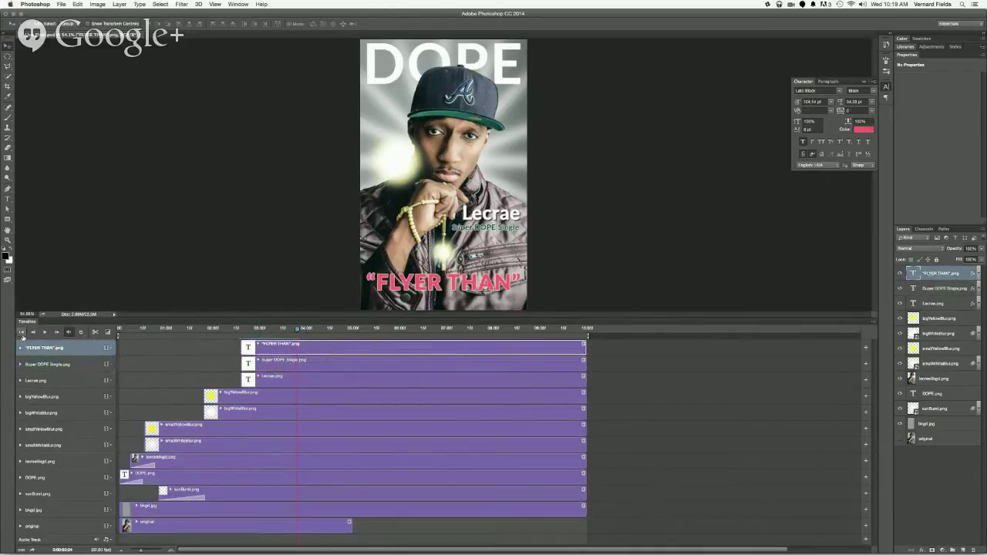
left_click(20, 348)
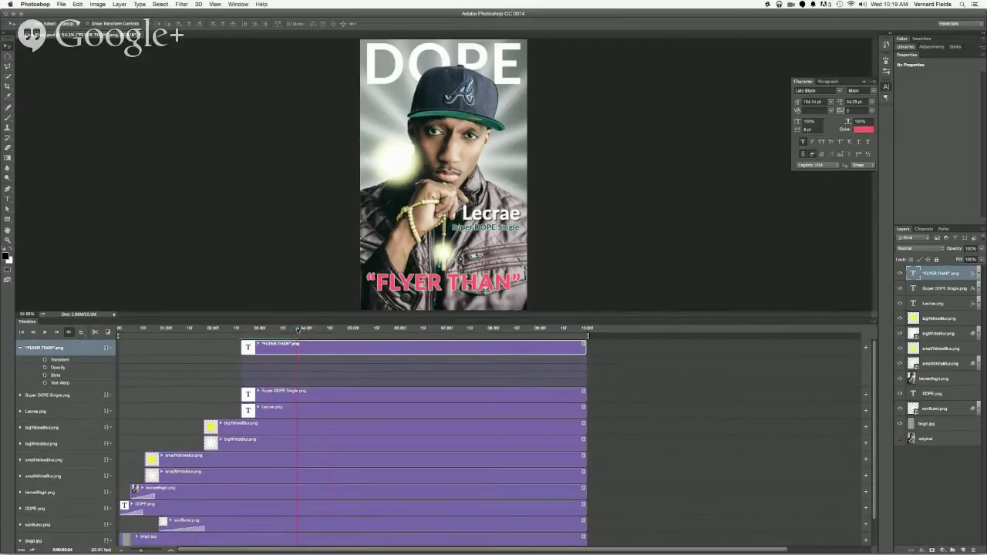
left_click_drag(298, 330, 323, 339)
mouse_move(474, 290)
left_mouse_down()
mouse_move(315, 286)
mouse_move(384, 287)
mouse_move(391, 270)
mouse_move(456, 270)
mouse_move(440, 270)
mouse_move(460, 287)
mouse_move(566, 293)
mouse_move(470, 293)
left_mouse_up()
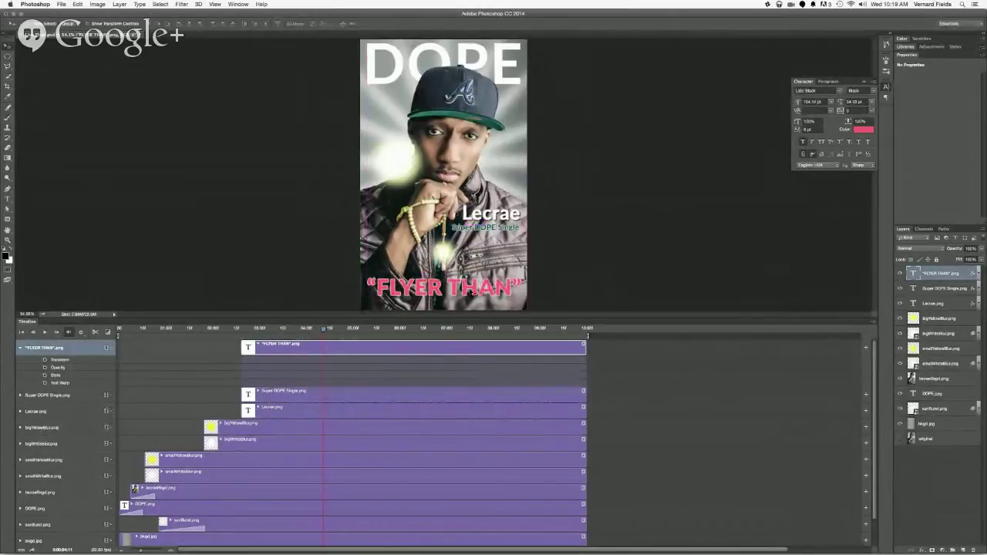
- Select the lecraeBkgd.png layer and hide the "FLYER THAN" text to expose the jacket sleeve
left_click(950, 379)
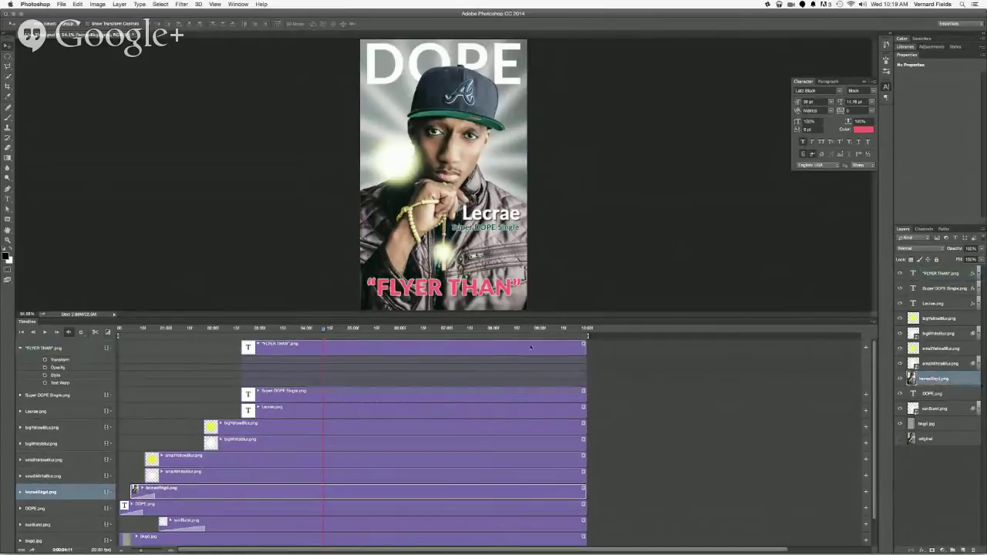
double_click(946, 381)
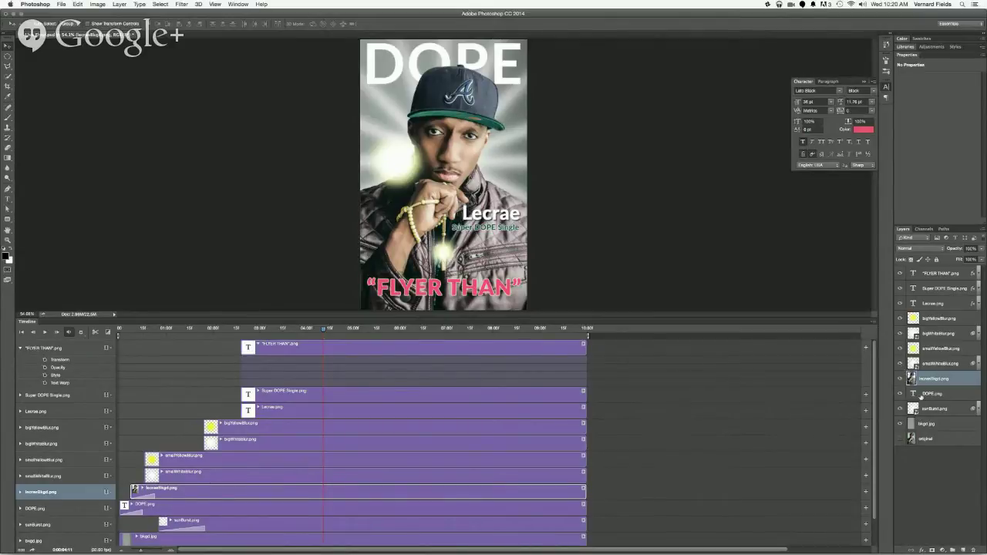
left_click(900, 273)
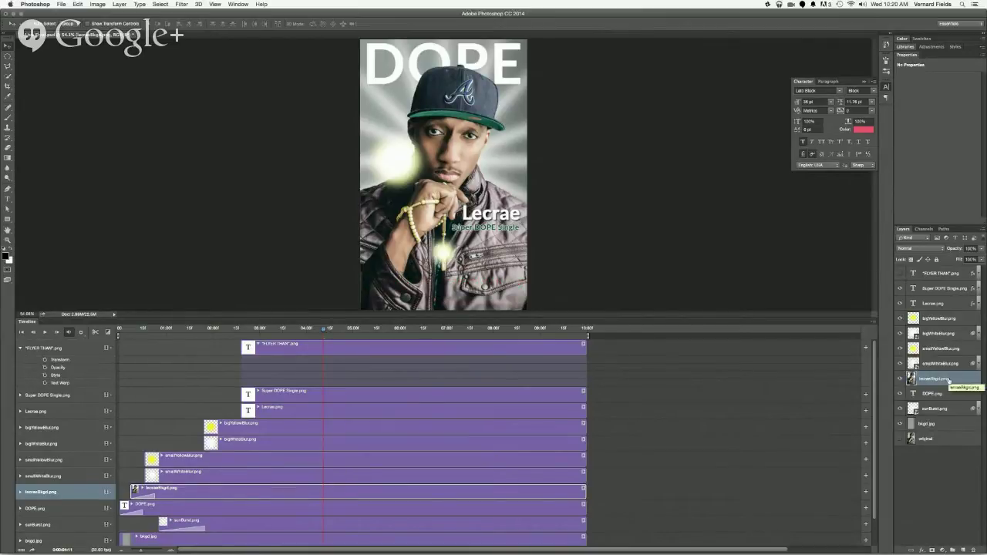
key("super+equal")
key("super+equal")
key("super+equal")
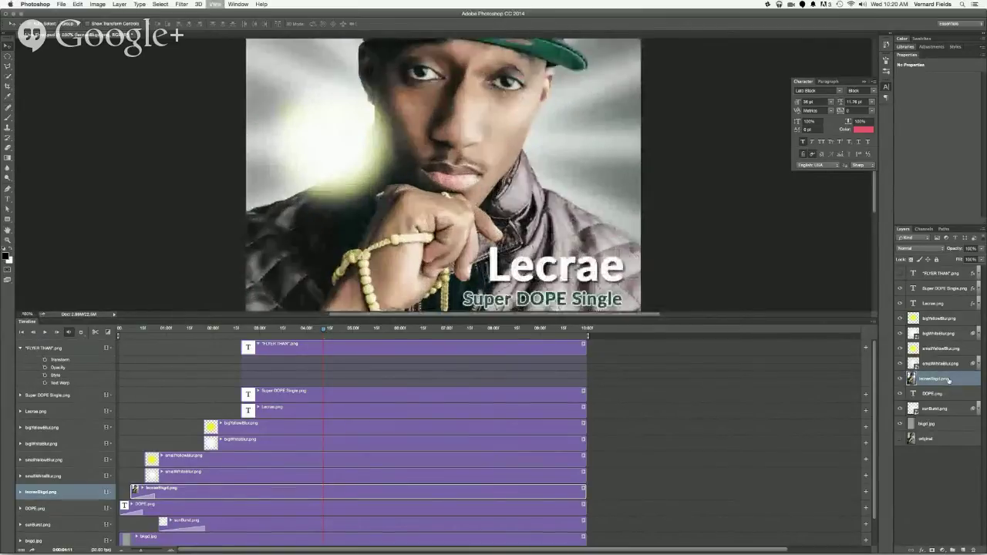
scroll(547, 257, "down", 10)
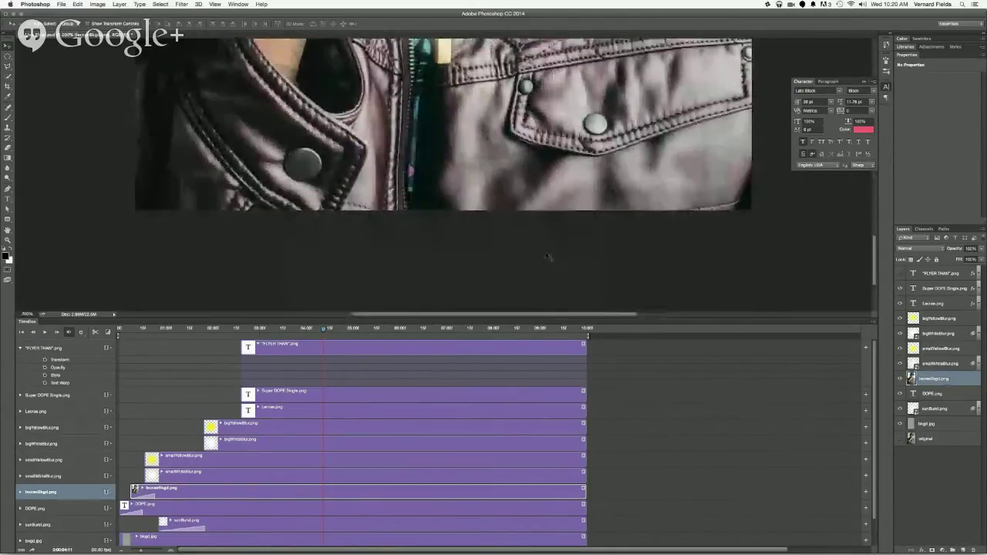
scroll(547, 257, "down", 3)
scroll(548, 256, "left", 3)
scroll(548, 256, "up", 2)
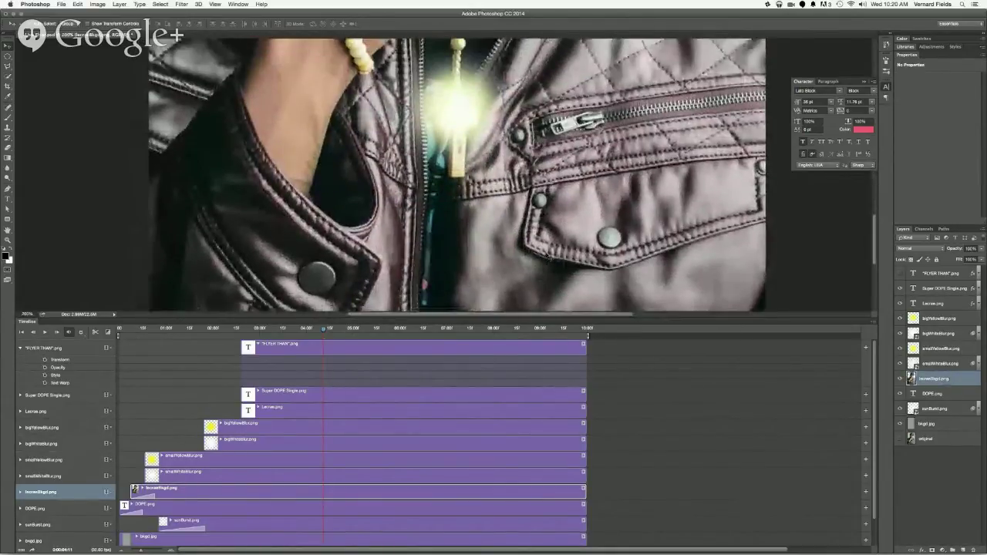
scroll(547, 257, "down", 3)
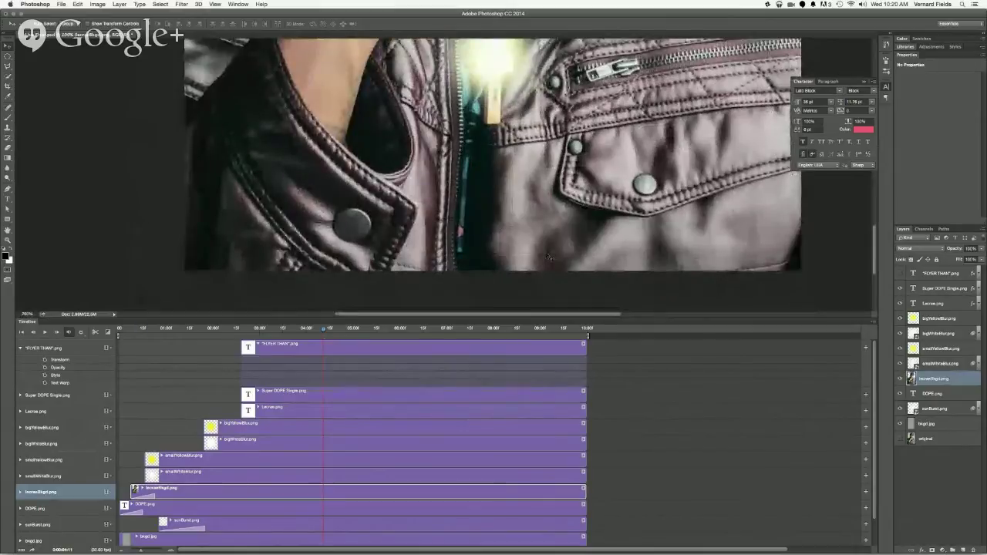
scroll(547, 257, "up", 1)
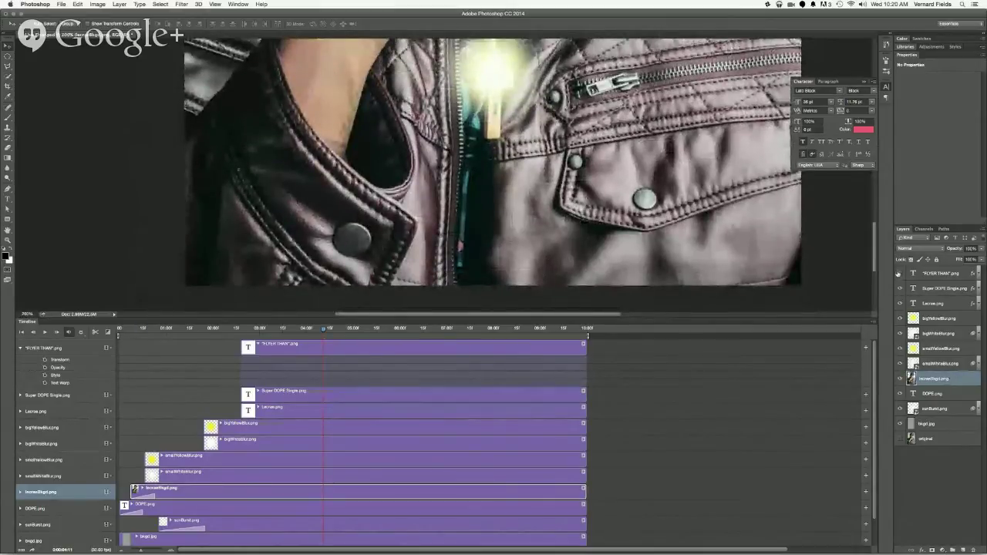
left_click(899, 274)
left_click(898, 274)
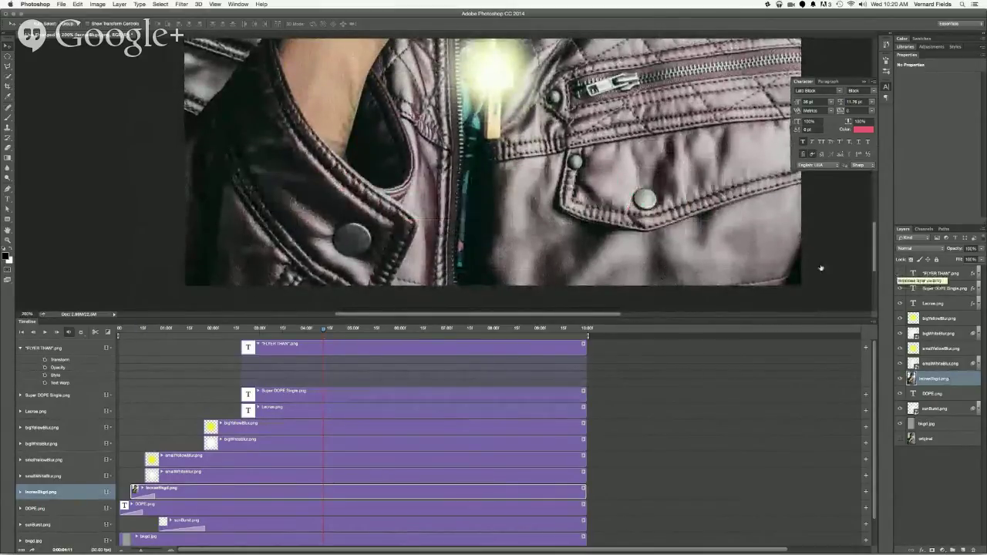
- Outline the jacket sleeve and wrist in the flyer's lower-left corner with a closed Polygonal Lasso selection
left_click(7, 67)
left_click(7, 66, "alt")
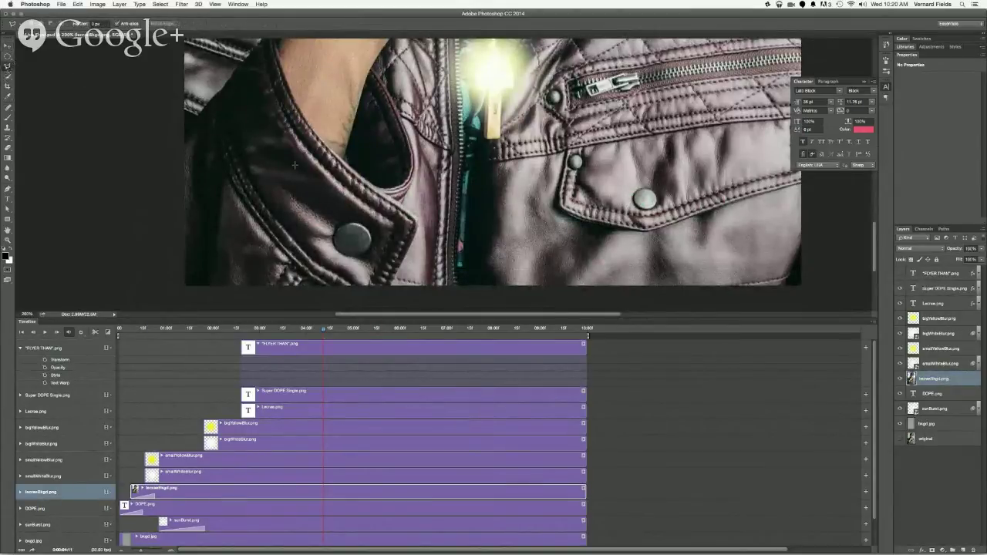
left_click(185, 131)
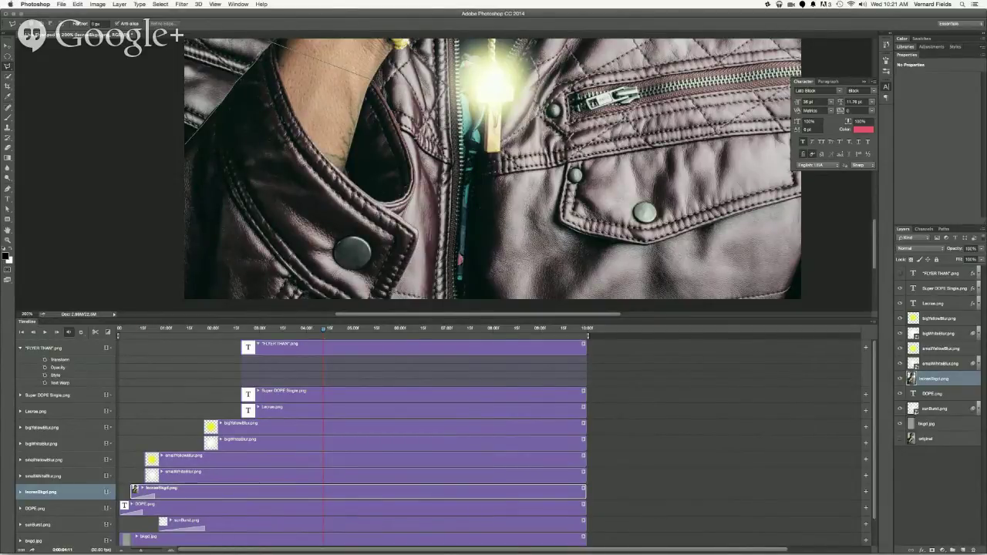
left_click(388, 303)
left_click(170, 302)
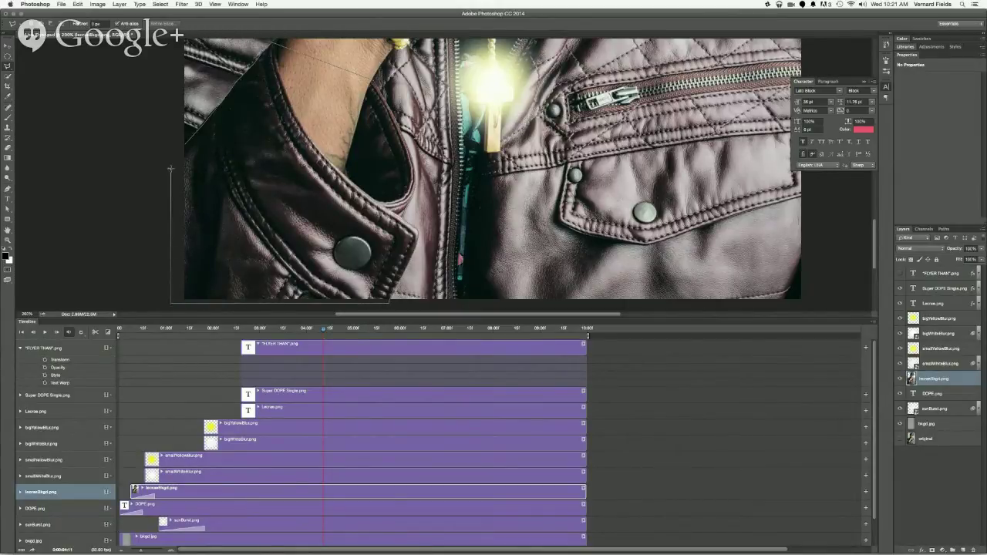
double_click(175, 146)
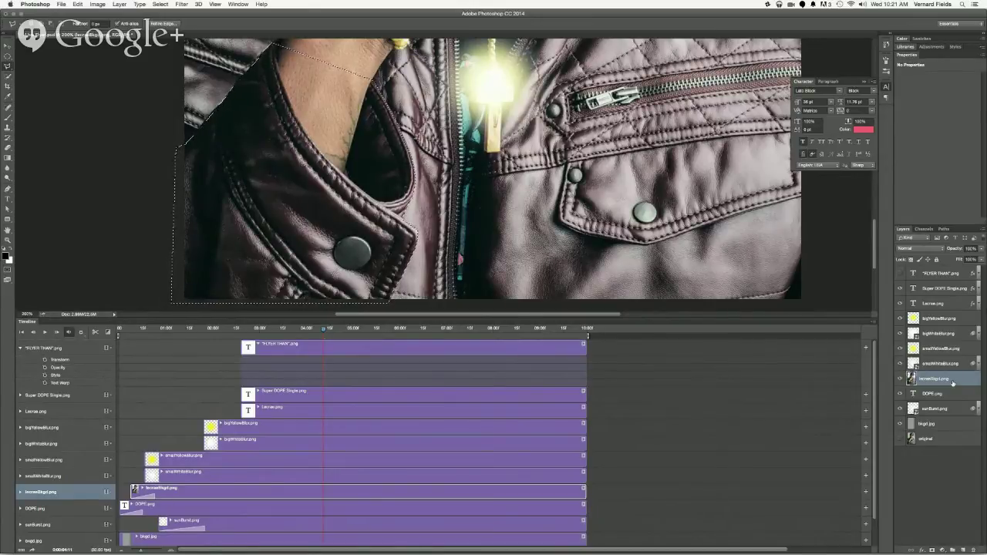
key("ctrl+j")
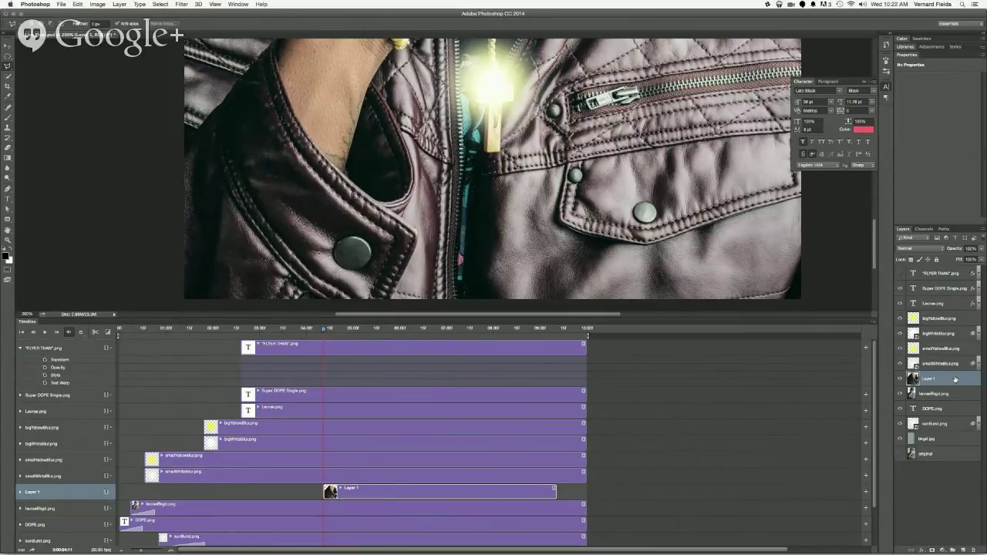
key("Delete")
left_click(912, 378, "super")
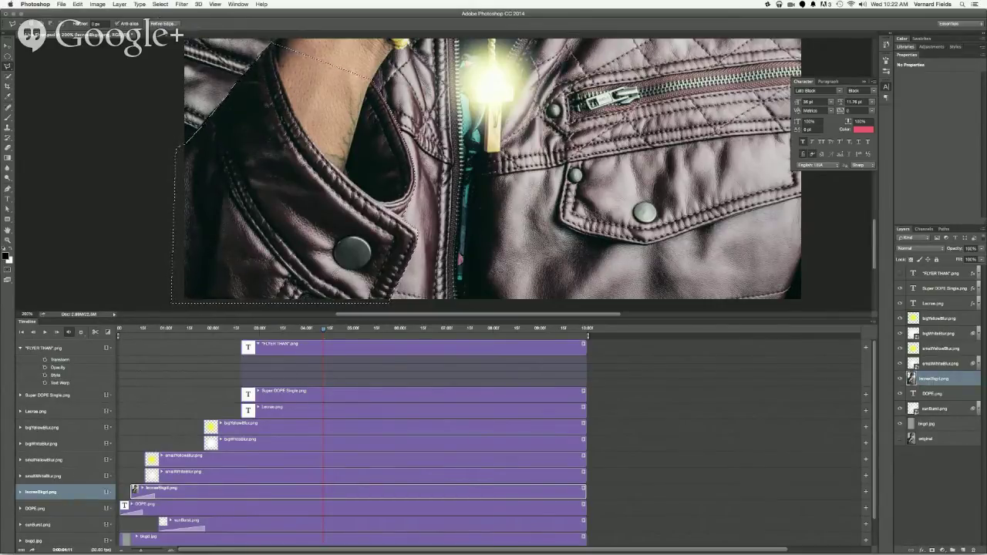
- Feather the sleeve selection by 3 pixels
left_click(180, 4)
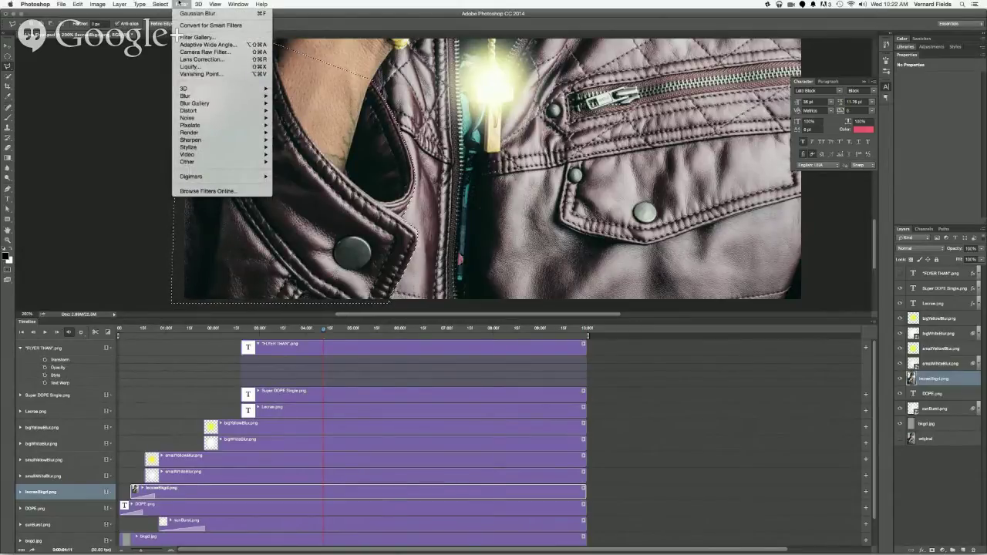
mouse_move(160, 4)
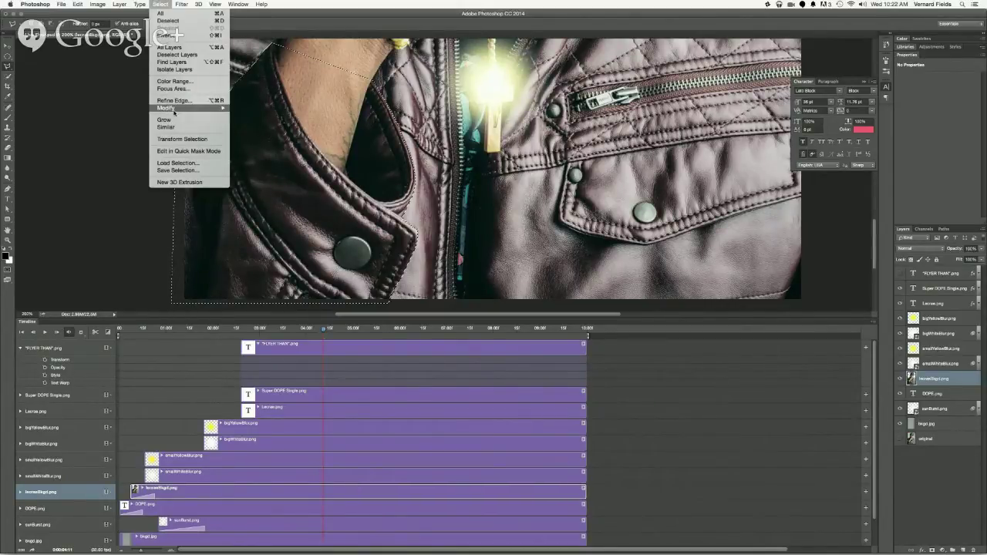
mouse_move(176, 108)
left_click(255, 141)
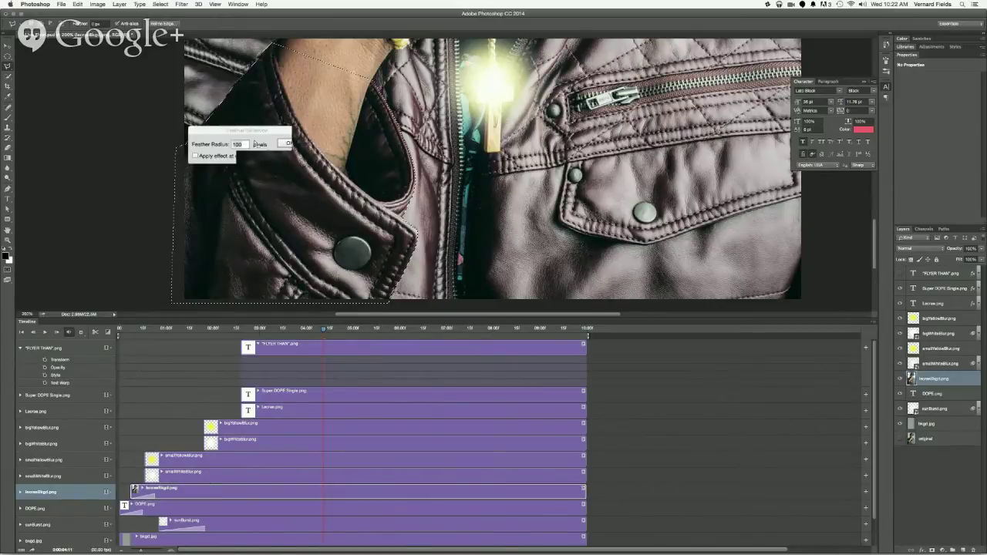
type("3")
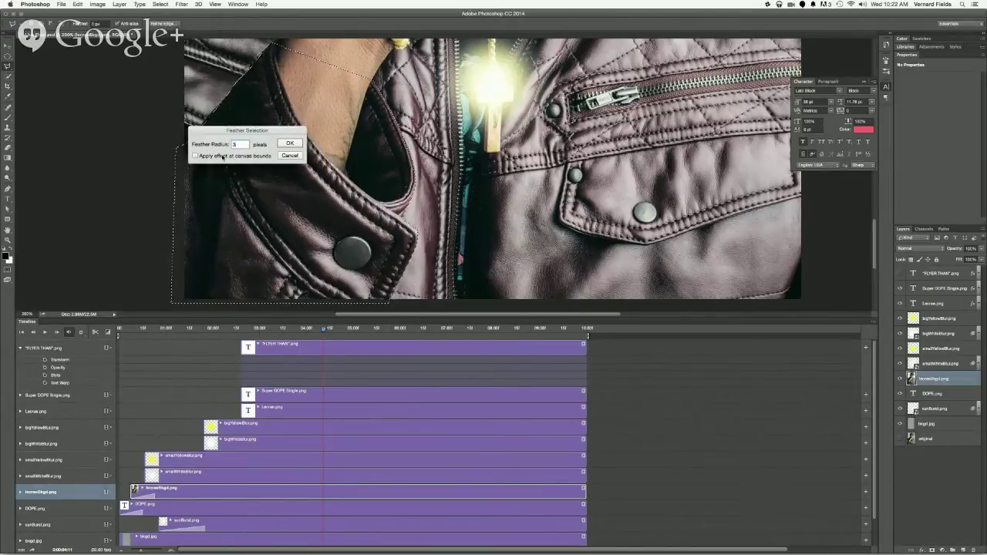
key("Return")
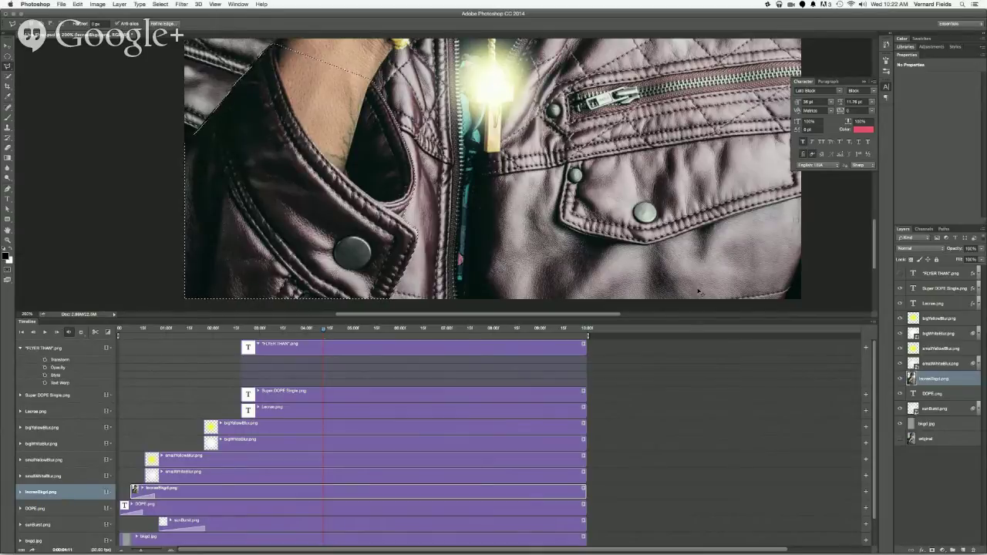
- Copy the feathered sleeve selection onto a new layer and name it sleeve.png
key("super+j")
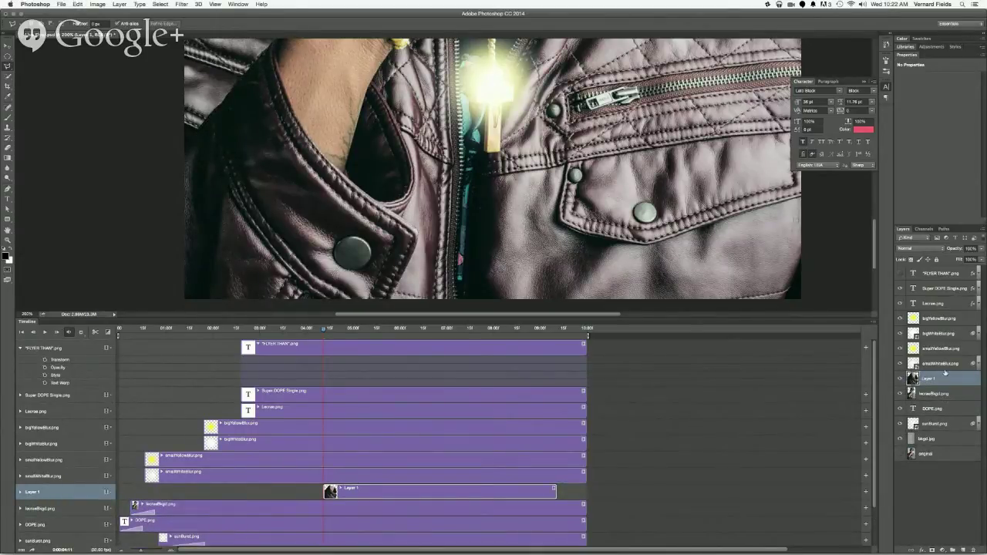
double_click(930, 379)
type("sdi")
type(".png")
key("Return")
- Place the sleeve.png layer above the "FLYER THAN" layer and show the "FLYER THAN" text again
left_click_drag(952, 379, 949, 270)
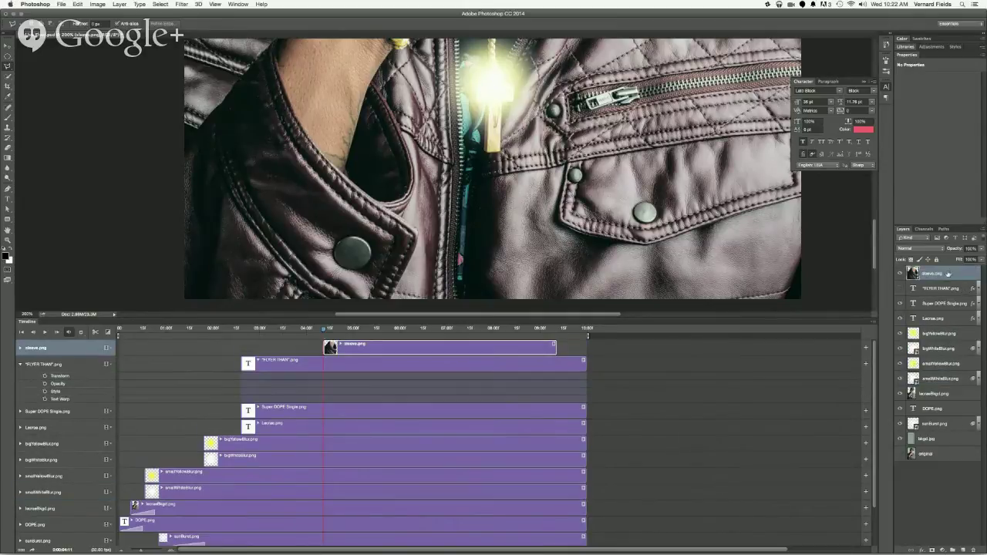
left_click(900, 288)
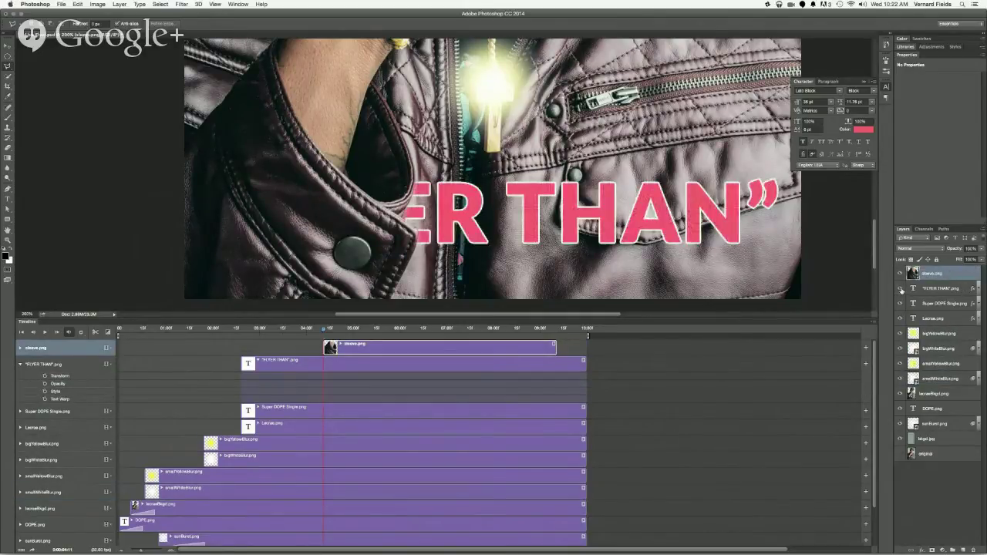
key("super+minus")
key("super+minus")
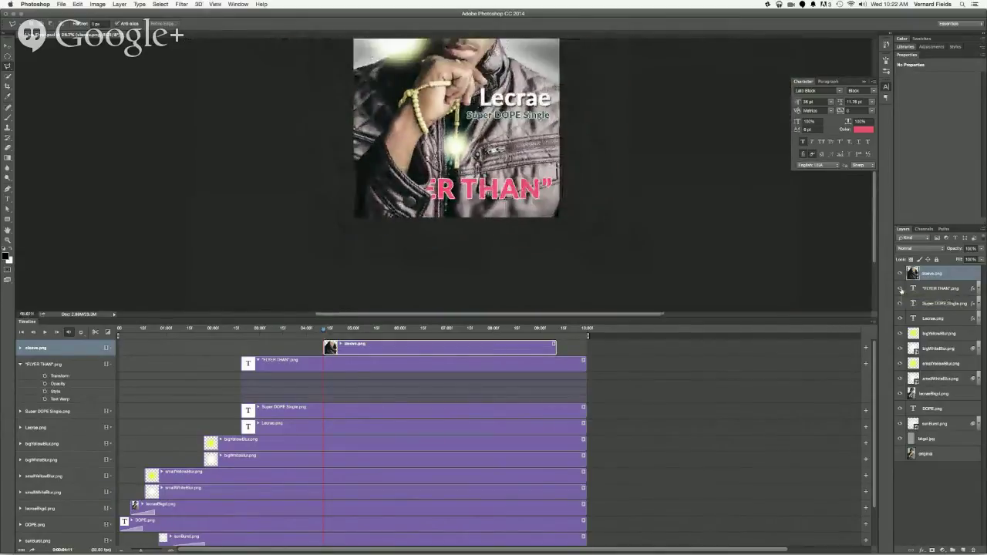
key("super+minus")
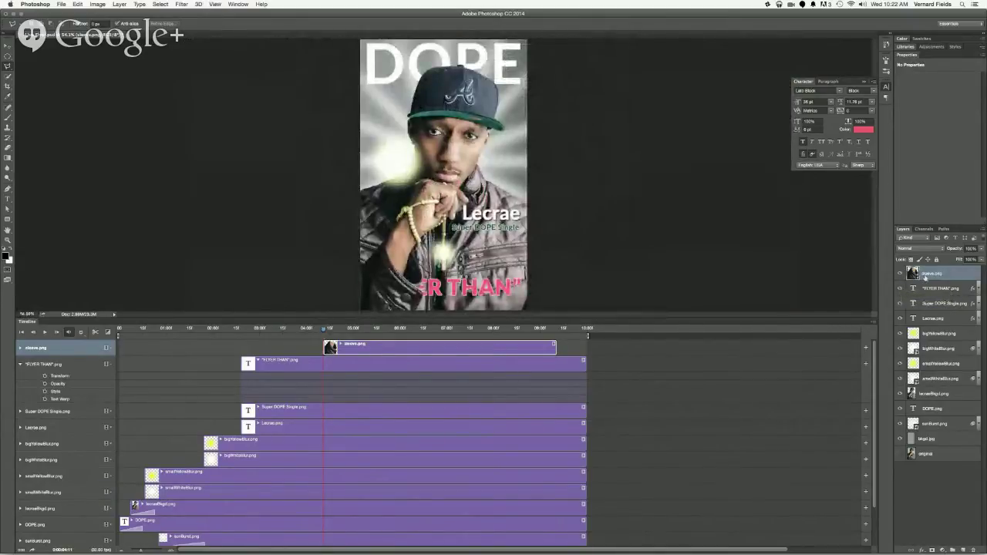
- Compare the flyer with the sleeve.png layer hidden and shown to check how it covers the "FLYER THAN" text
left_click(899, 274)
left_click(899, 275)
left_click(900, 274)
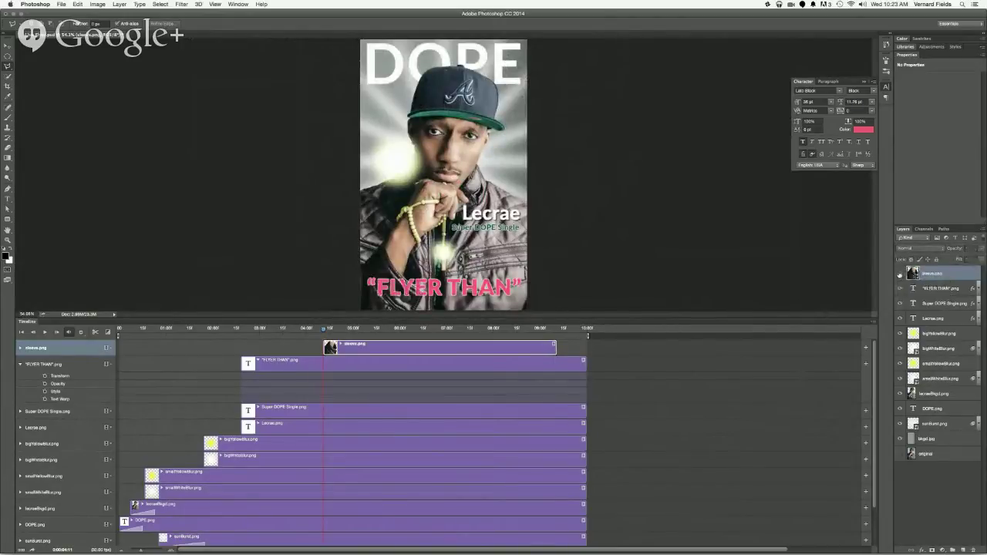
left_click(899, 275)
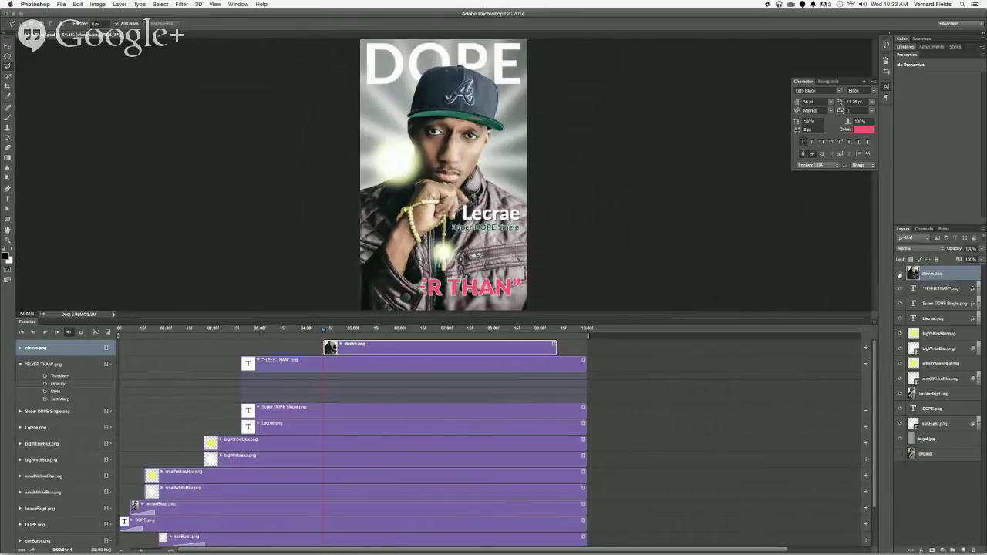
left_click(899, 275)
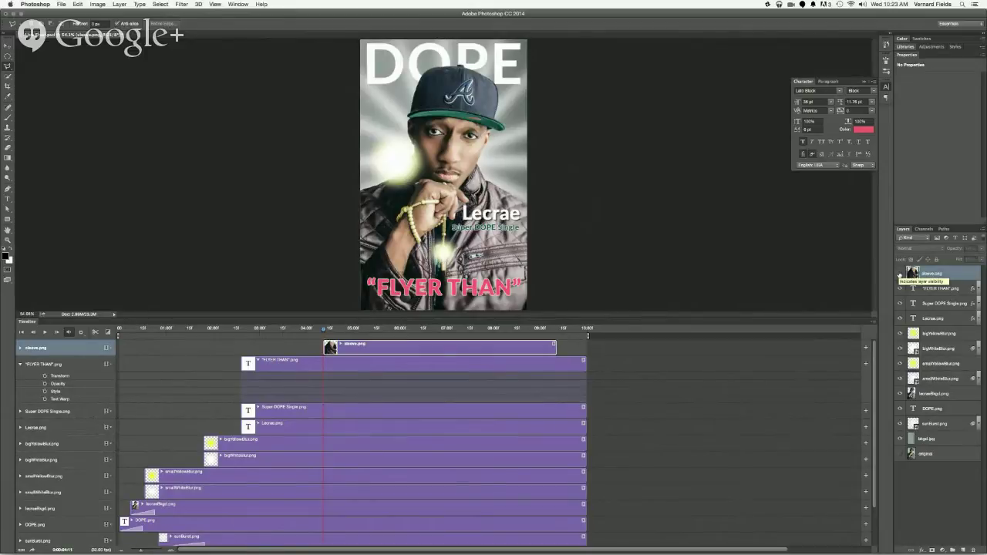
left_click(899, 275)
left_click(900, 275)
left_click(899, 275)
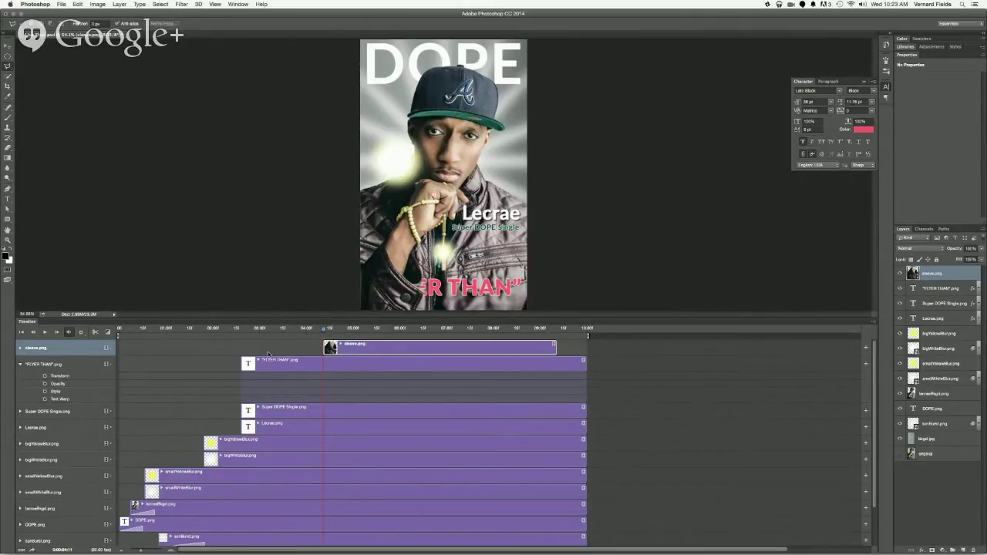
- Extend the sleeve.png clip's start to just before the "FLYER THAN" clip, and start the "FLYER THAN" clip at 2:17
left_click(233, 332)
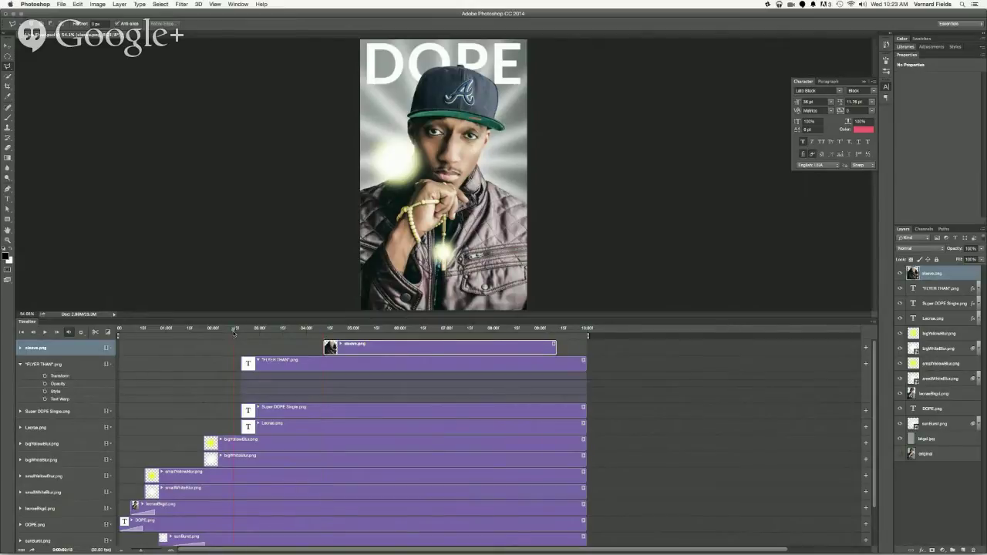
left_click_drag(233, 332, 238, 332)
left_click_drag(324, 349, 222, 350)
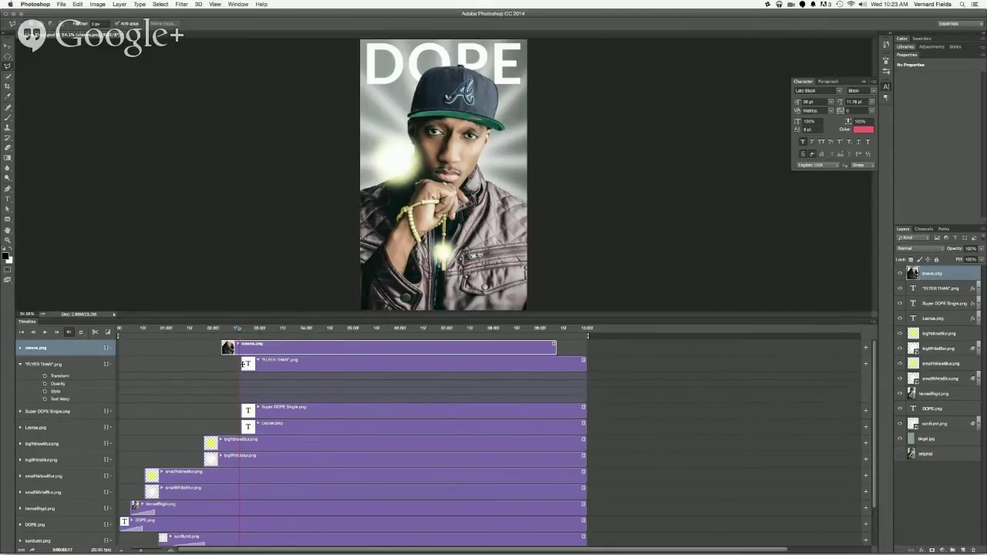
left_click_drag(242, 364, 240, 363)
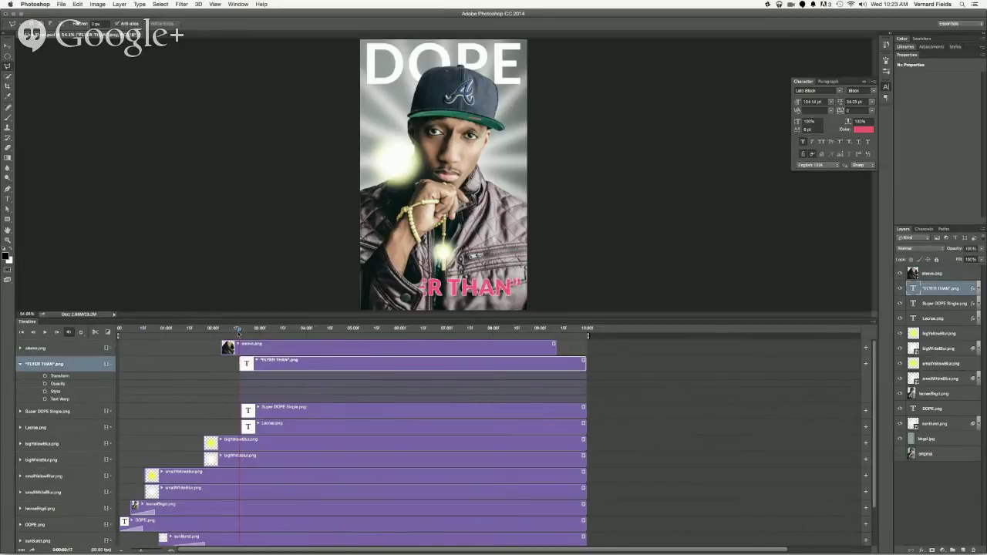
- Add a Transform keyframe to "FLYER THAN" at 2:17 and move the text out past the flyer's left edge
left_click(44, 375)
key("v")
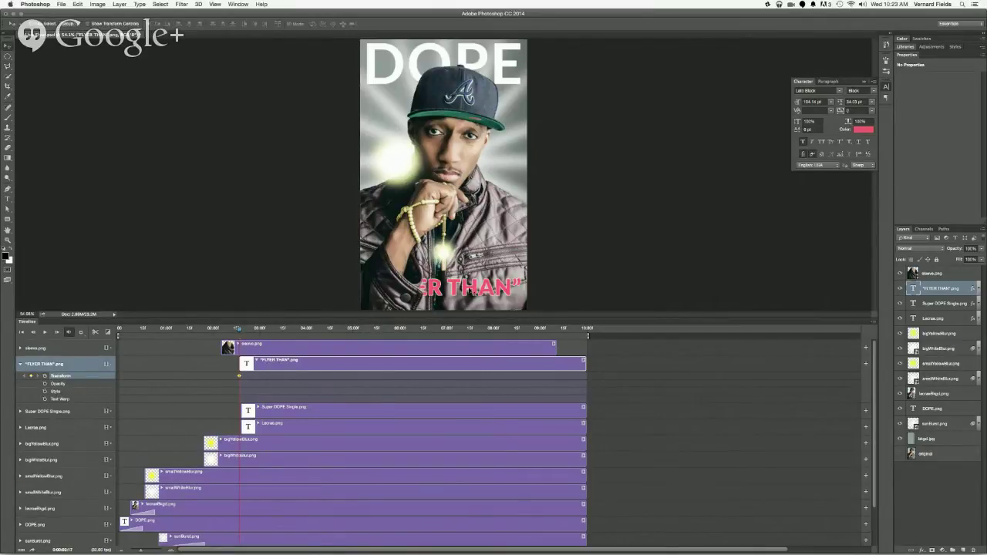
left_click_drag(473, 293, 312, 290)
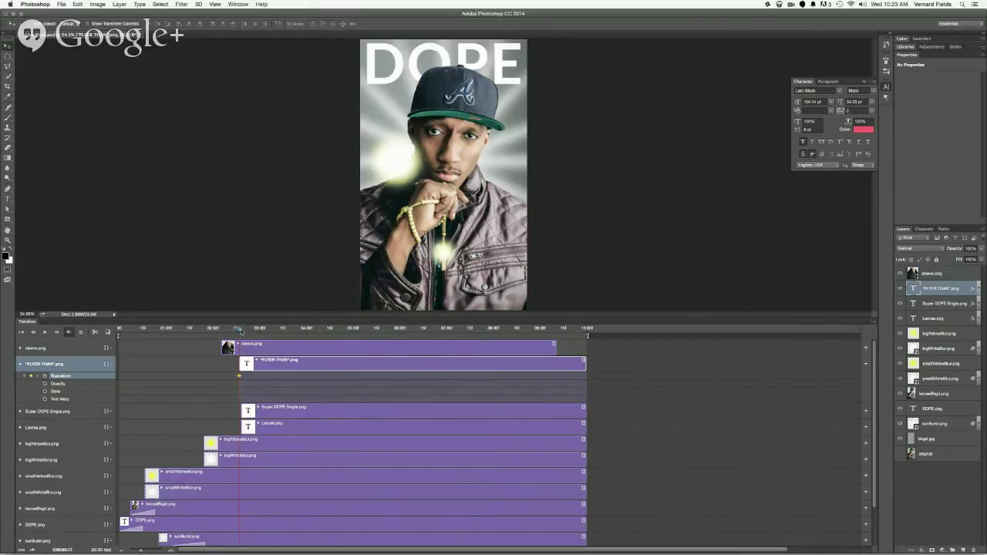
- Shift the off-canvas Transform keyframe of "FLYER THAN" to 3:14, undoing any trial move of the text
left_click_drag(239, 329, 282, 331)
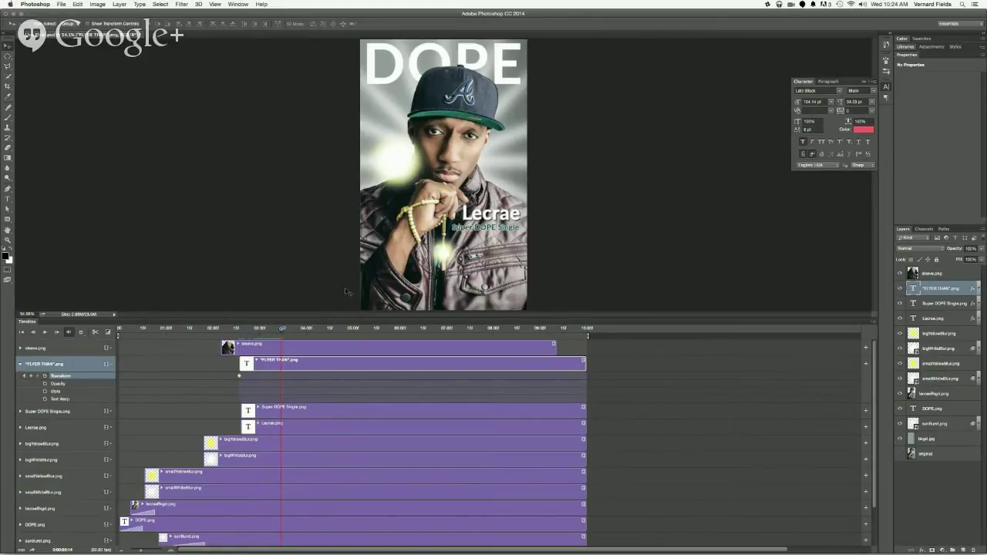
left_click_drag(344, 290, 499, 306)
key("super+z")
left_click_drag(239, 376, 281, 378)
- At 4:21, slide "FLYER THAN" from behind the sleeve until it runs past the flyer's right edge, and end the sleeve.png clip there
left_click_drag(281, 330, 339, 335)
left_click_drag(330, 287, 550, 298)
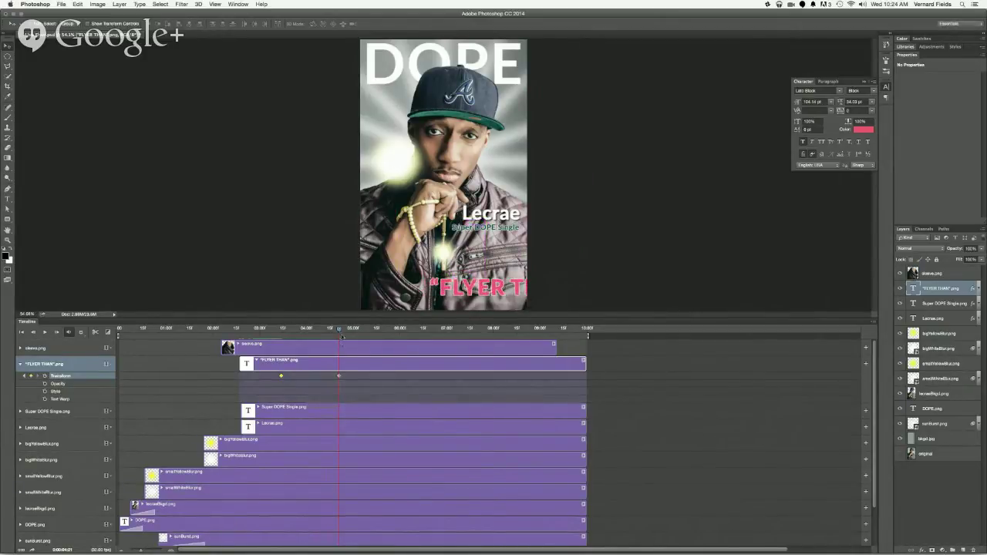
mouse_move(338, 330)
left_mouse_down()
mouse_move(324, 330)
mouse_move(338, 330)
left_mouse_up()
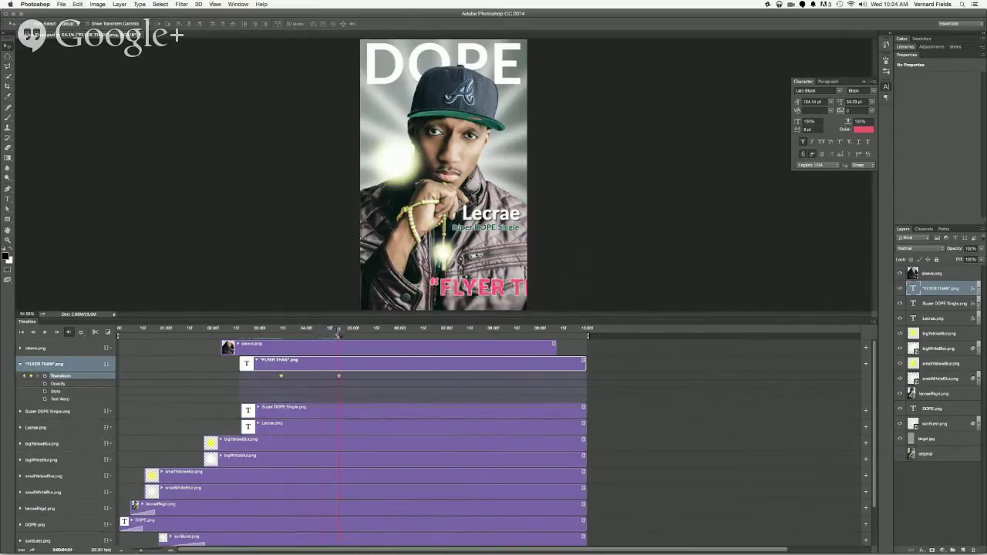
left_click_drag(557, 348, 337, 350)
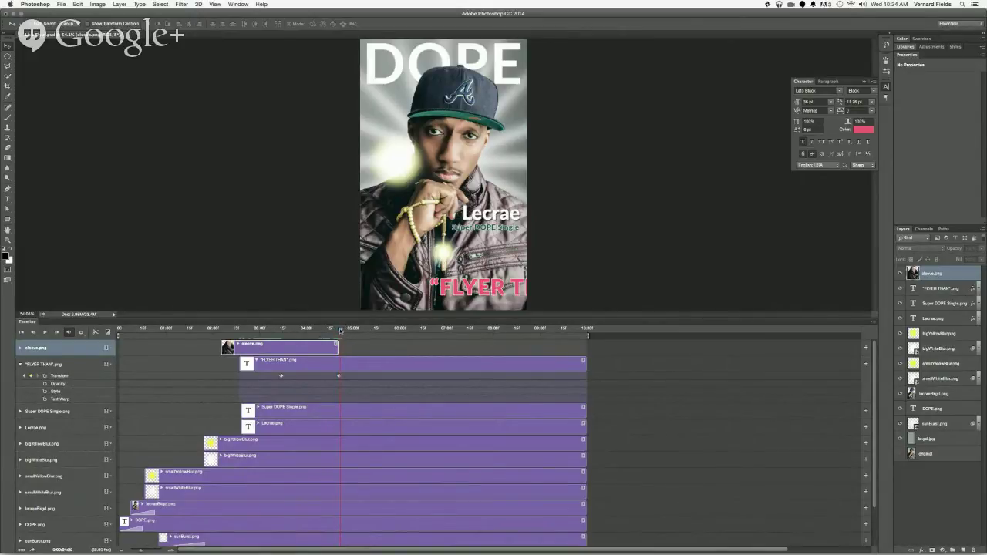
- At 5:25, move "FLYER THAN" back left to fit within the flyer's width, and play back the sliding motion
left_click_drag(340, 330, 392, 330)
left_click(459, 358)
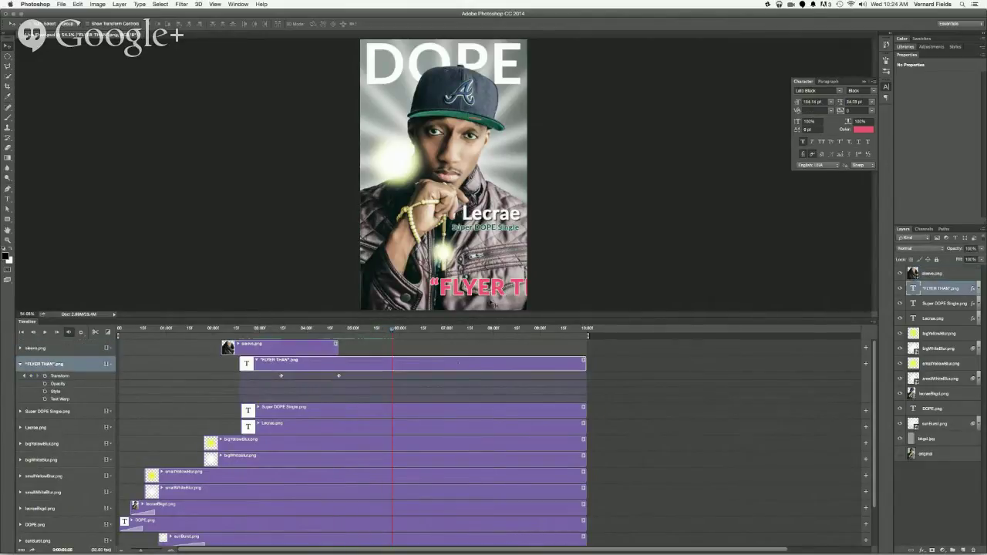
left_click_drag(488, 290, 429, 291)
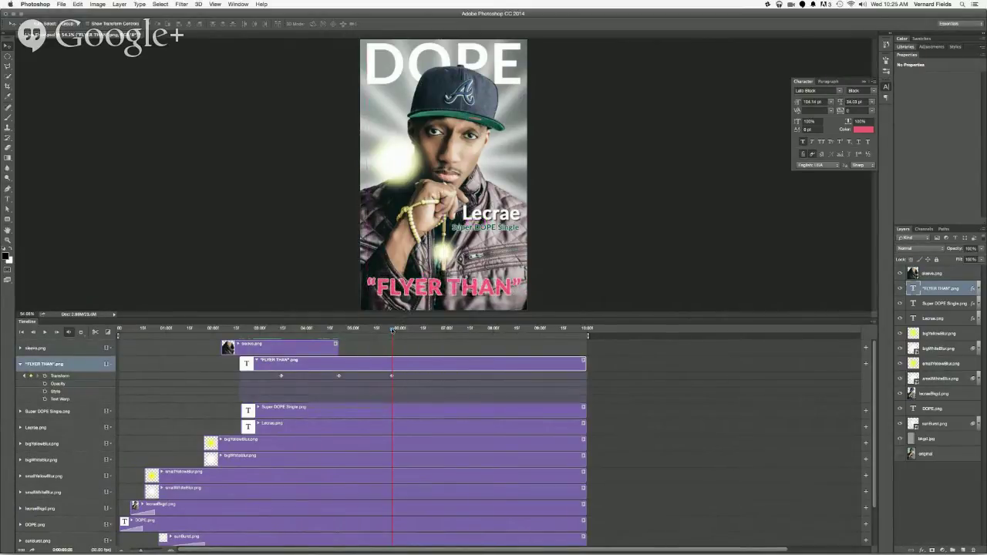
left_click_drag(392, 330, 207, 340)
key("space")
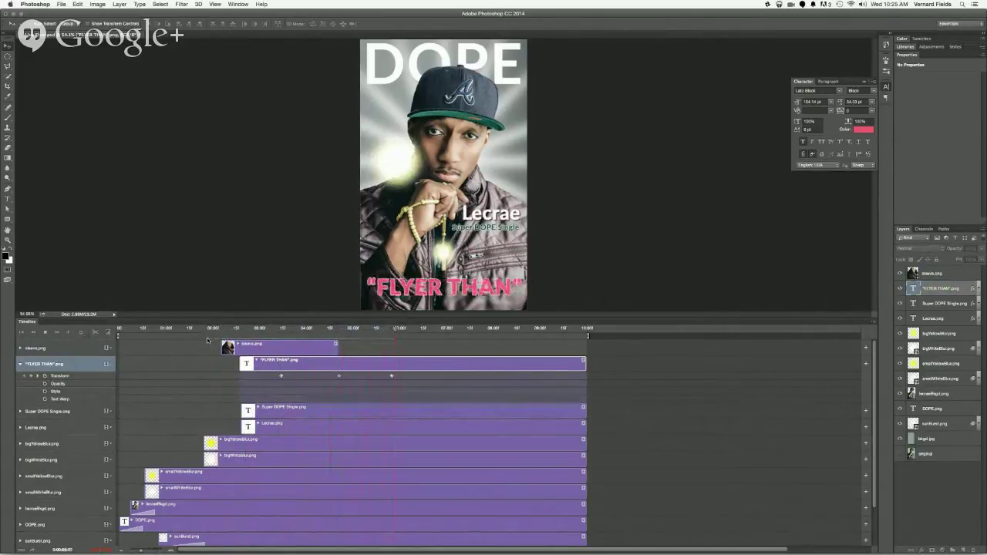
key("space")
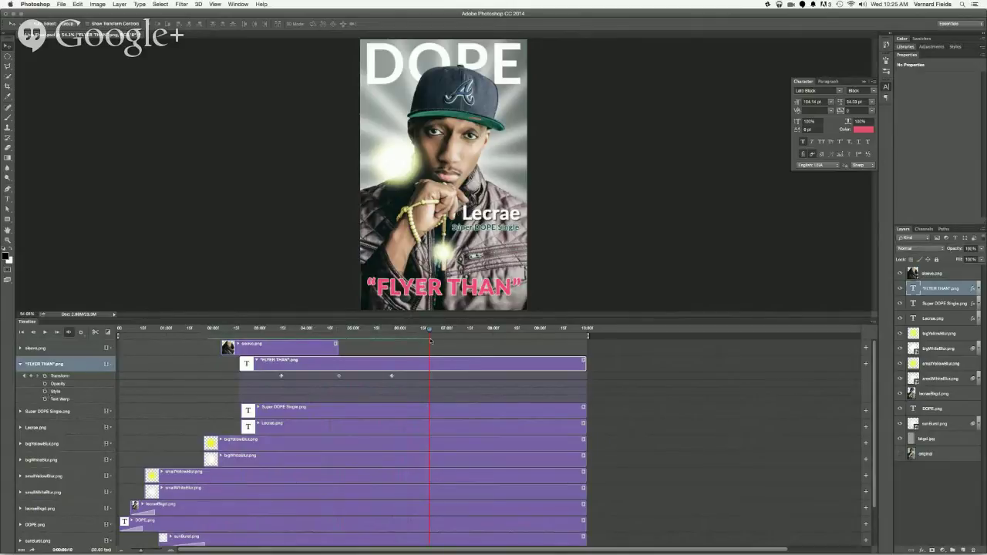
- Add a Style keyframe to "FLYER THAN" and place it about one second after the last Transform keyframe
left_click_drag(431, 329, 392, 361)
left_click(45, 392)
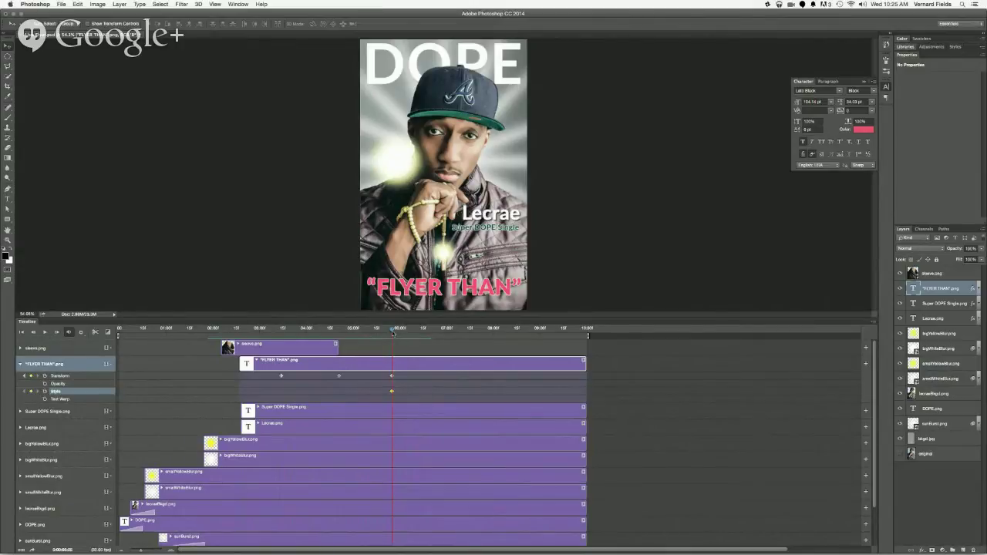
left_click_drag(392, 331, 434, 336)
- At the last Transform keyframe's time, set the Stroke opacity of "FLYER THAN" to 0%
left_click_drag(434, 332, 393, 336)
left_click(979, 289)
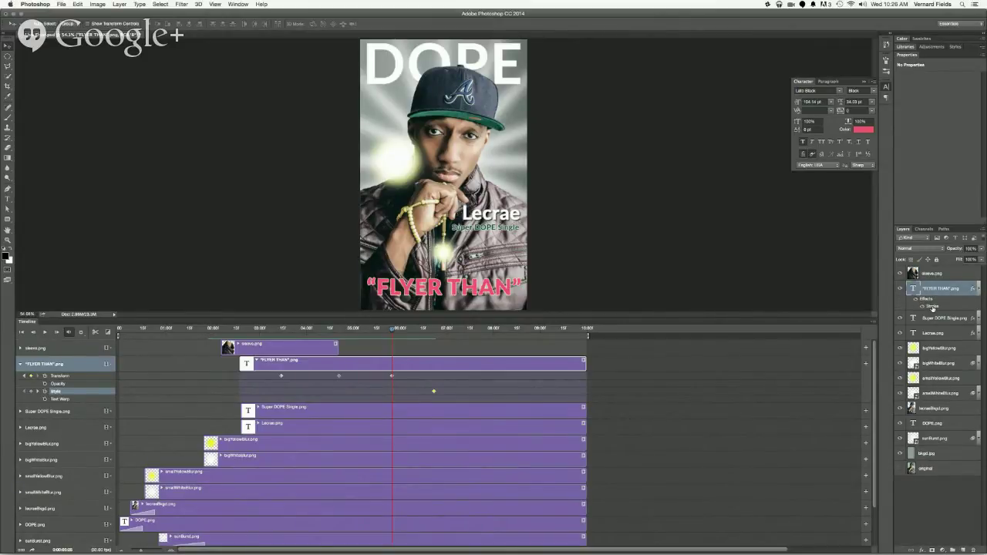
double_click(933, 307)
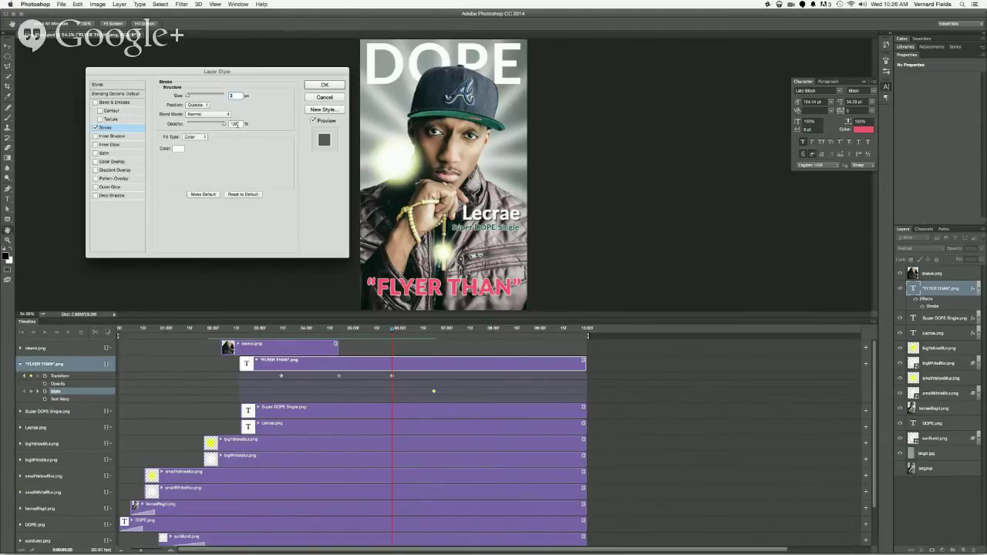
double_click(237, 123)
type("0")
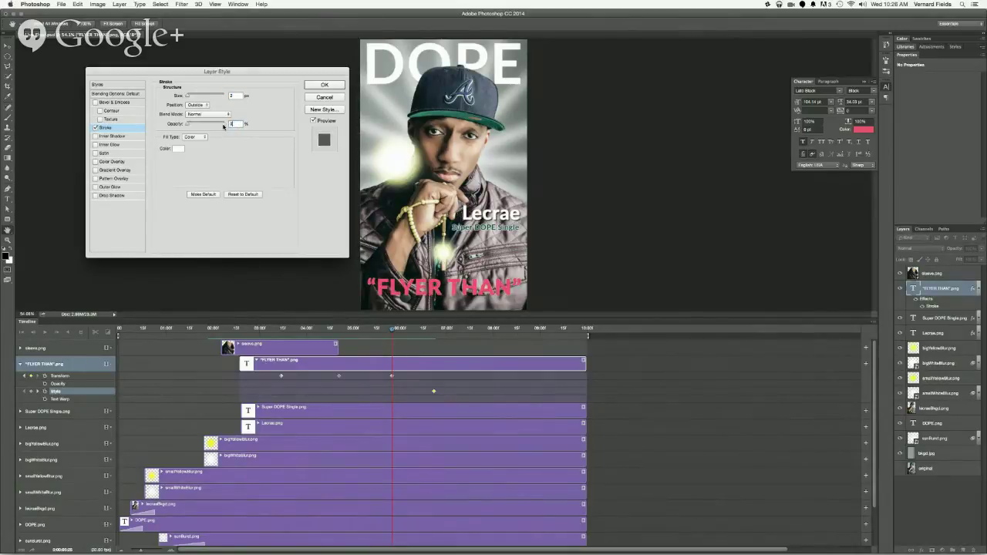
key("Return")
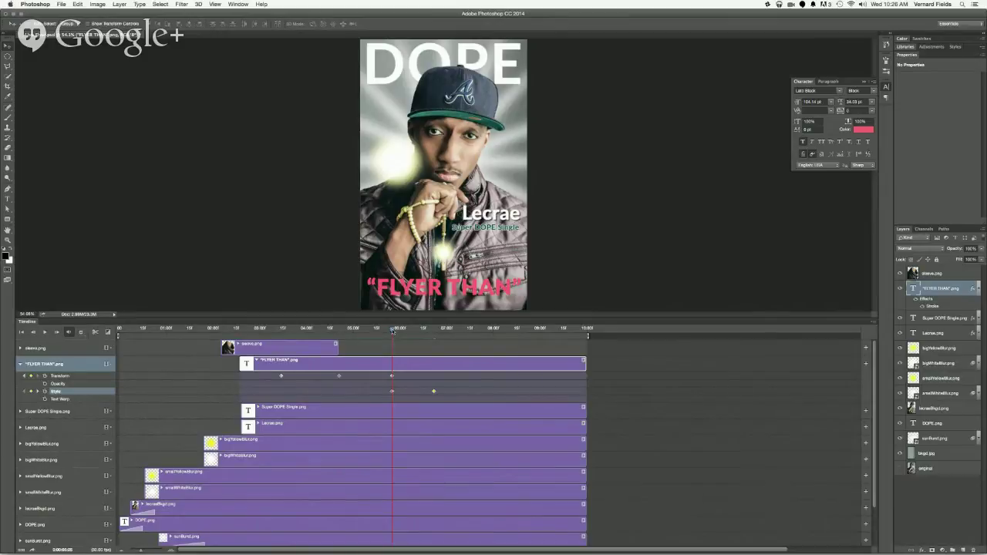
- Scrub through the stroke fade and text slide, collapse the "FLYER THAN" track's properties and return to the timeline's start
left_click_drag(392, 330, 438, 347)
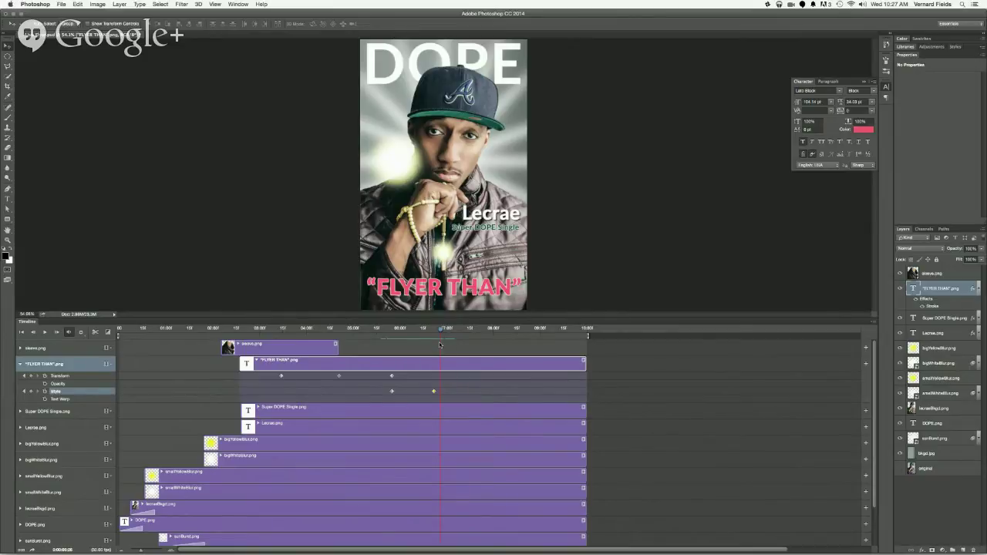
left_click_drag(441, 328, 320, 329)
left_click_drag(261, 351, 231, 348)
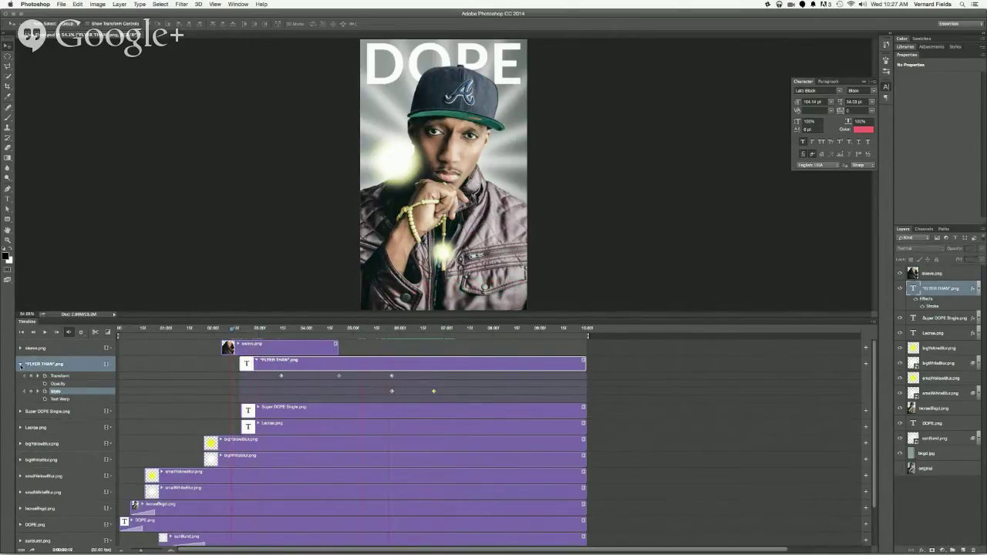
left_click(20, 364)
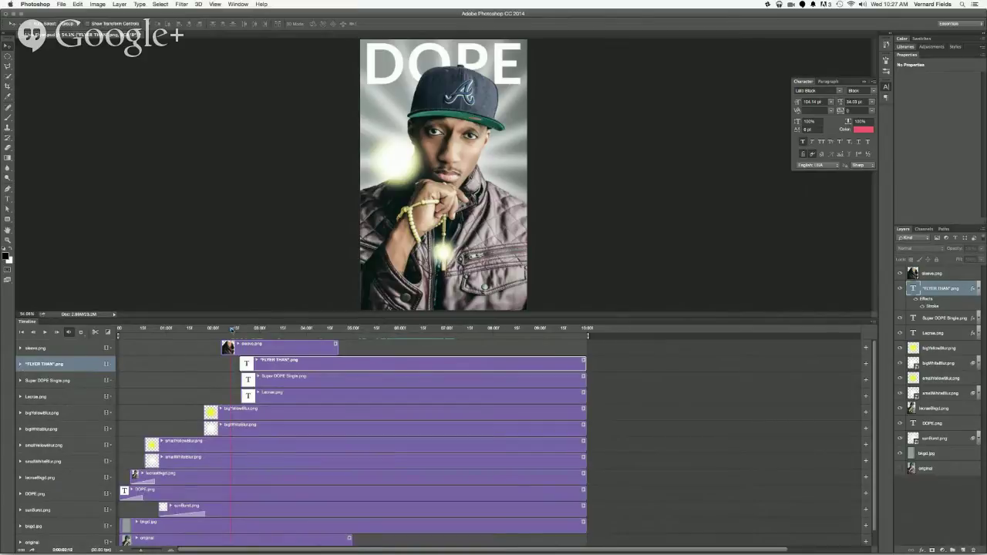
left_click_drag(232, 349, 116, 366)
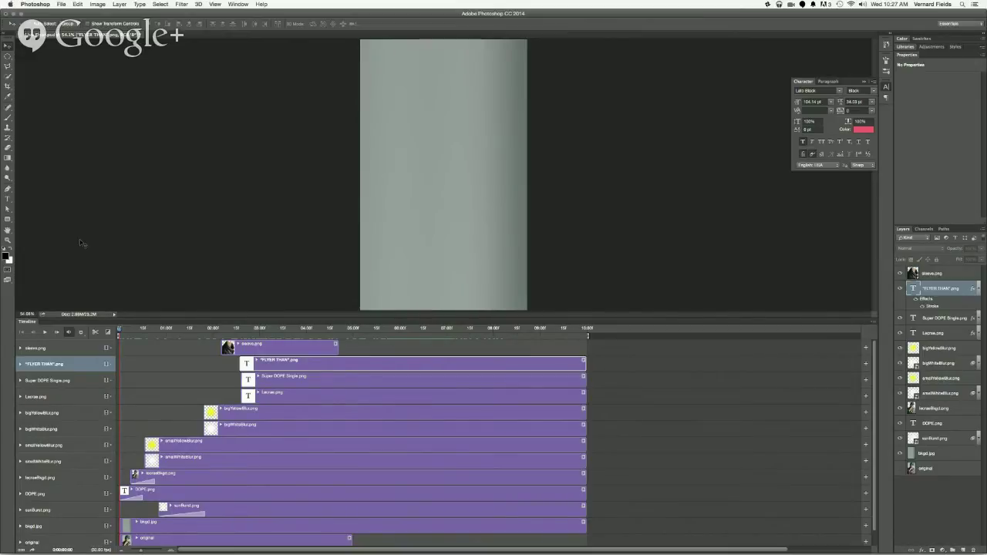
- Minimize the flyer document, switch to Finder and open AirDrop in a new window tab
key("ctrl+super+m")
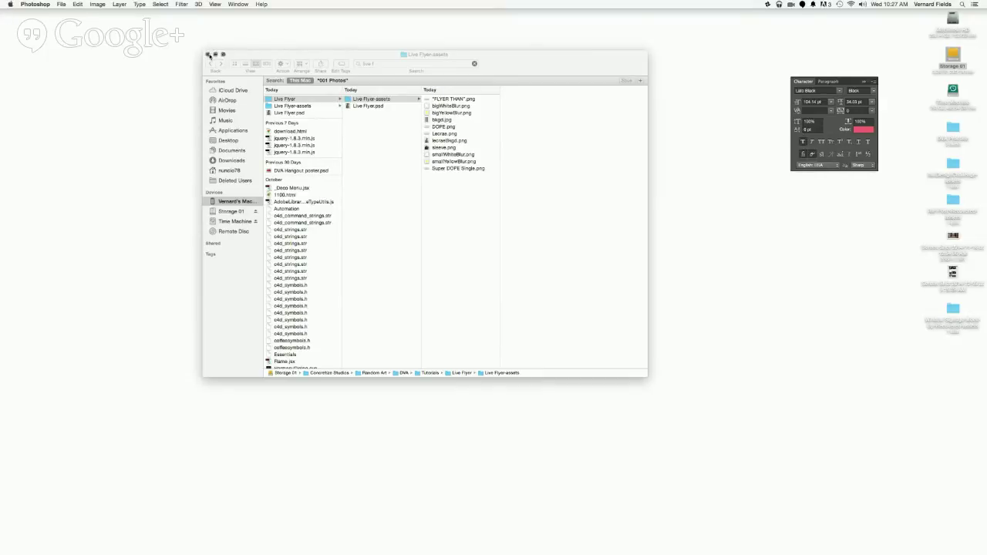
left_click(281, 55)
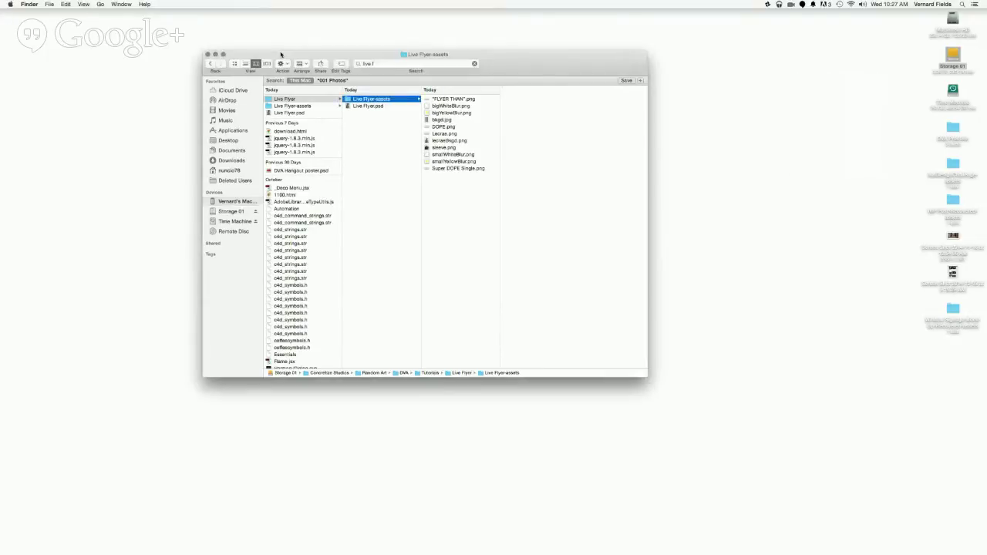
key("super+n")
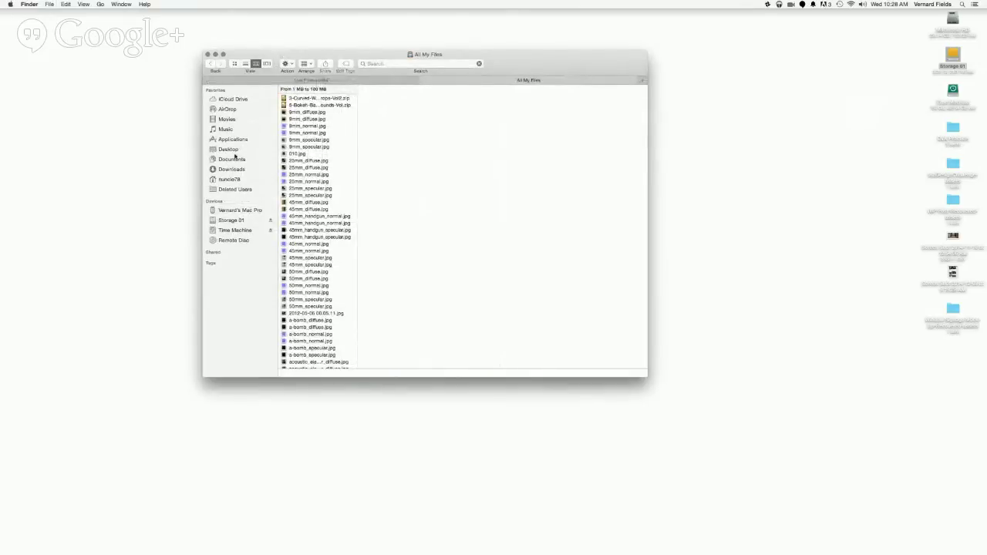
left_click(219, 109)
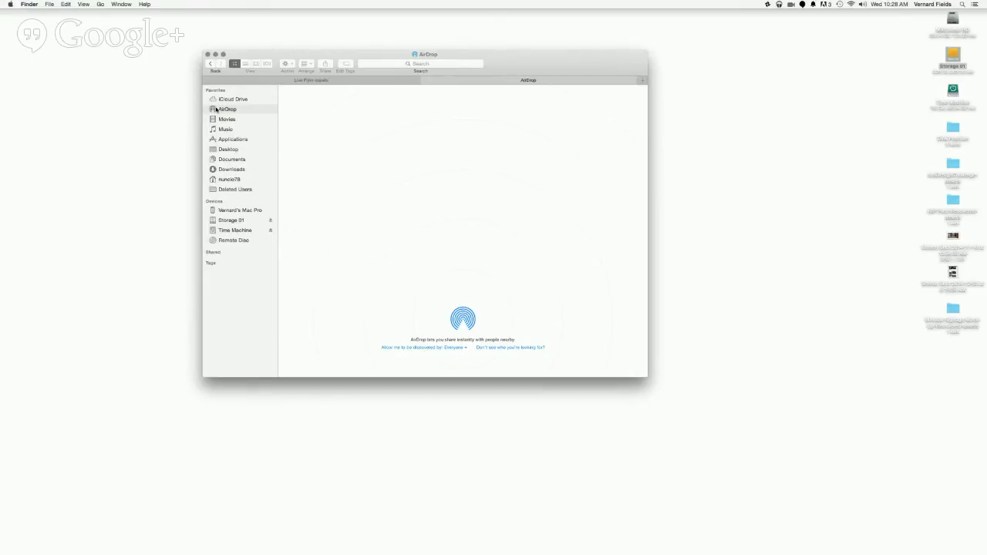
- Search AirDrop for an older Mac and save the incoming MP3 song
left_click(492, 348)
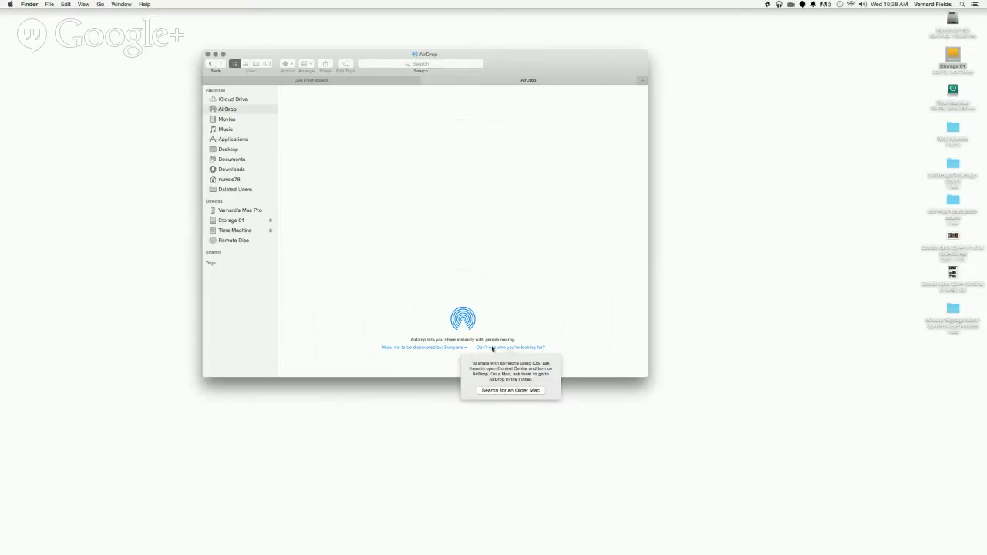
left_click(498, 391)
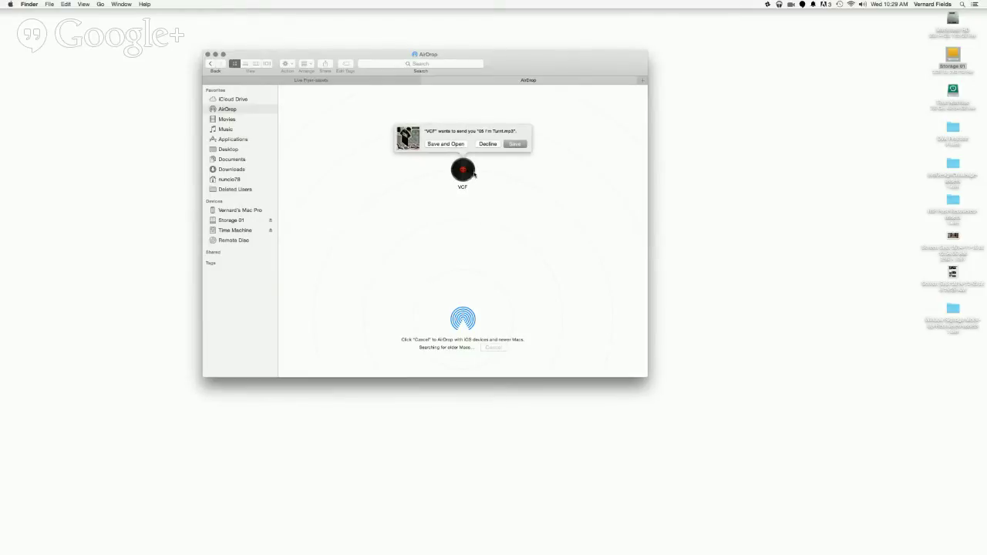
left_click(513, 145)
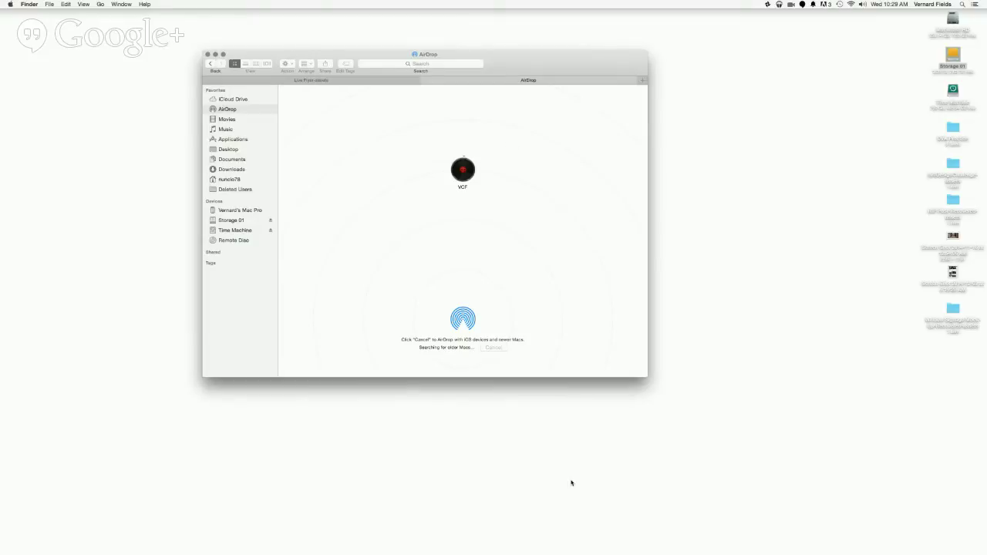
- Switch back to Photoshop and add "05 I'm Turnt.mp3" from Downloads to the timeline's audio track
mouse_move(575, 552)
key("super+Tab")
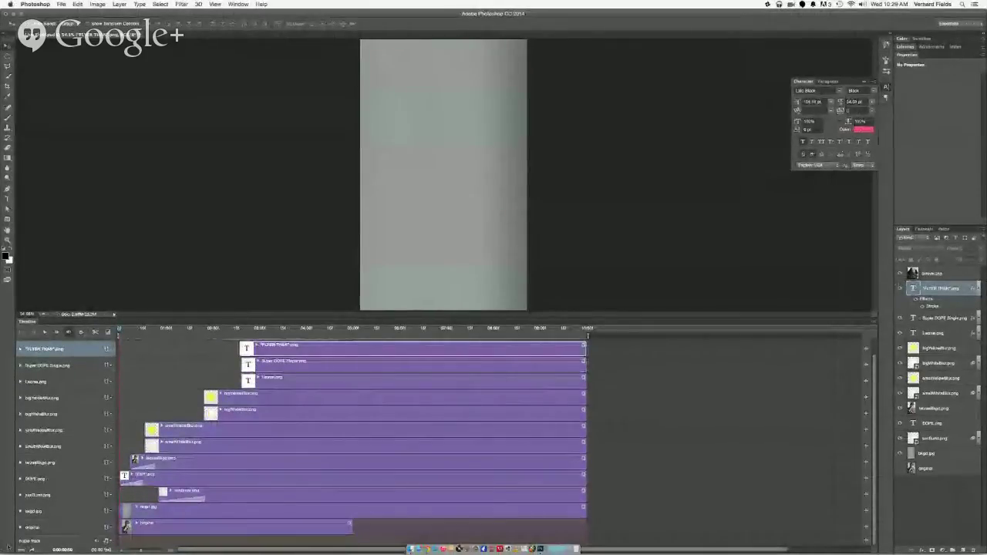
left_click(98, 541)
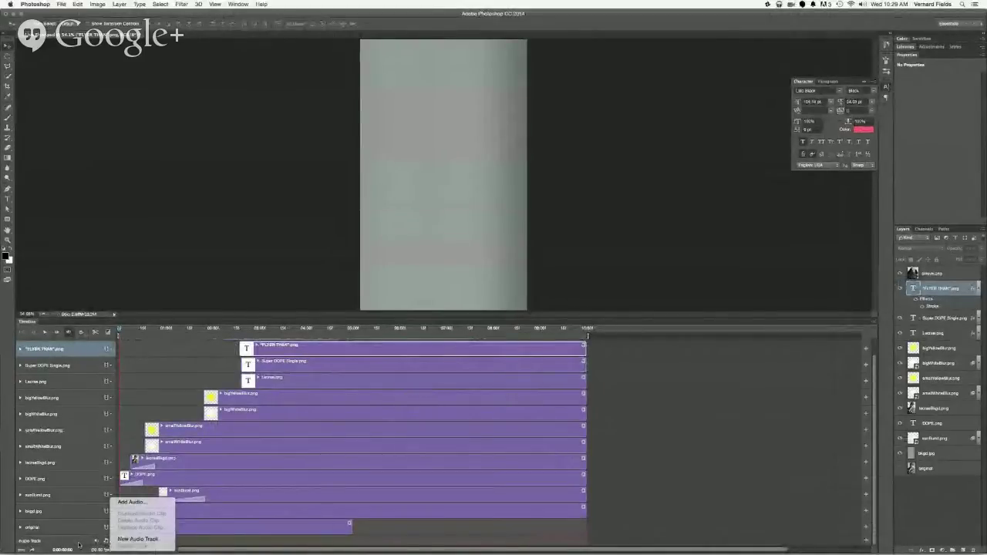
left_click(78, 545)
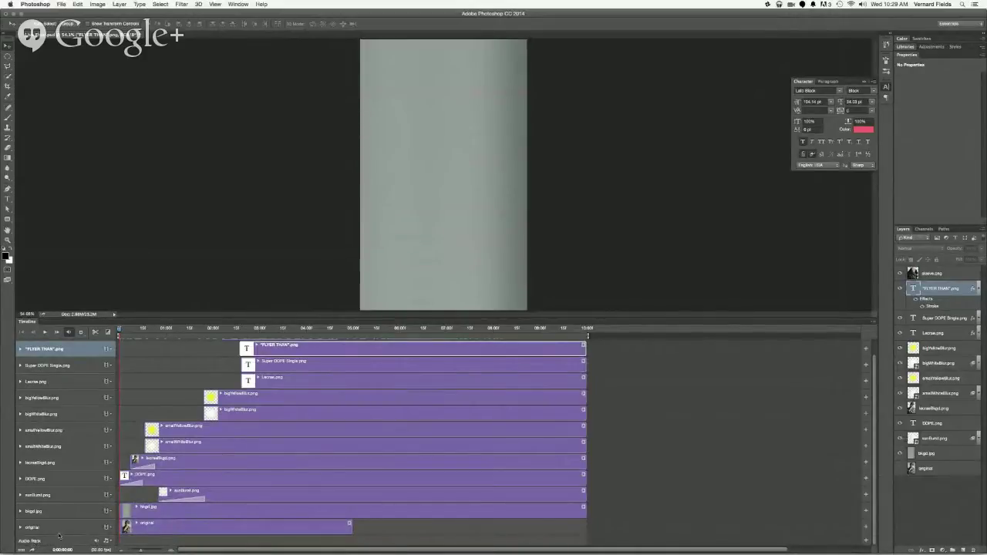
left_click(107, 541)
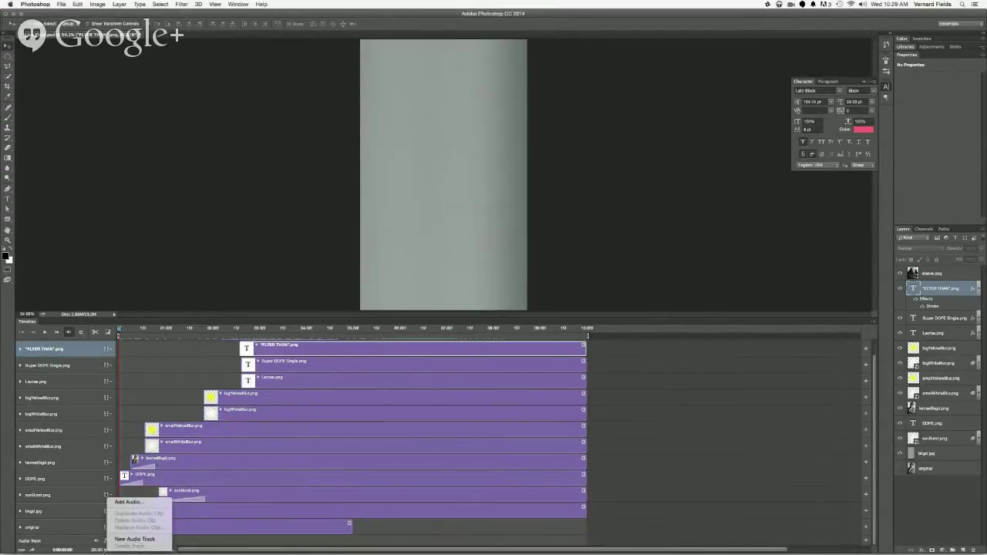
left_click(106, 541)
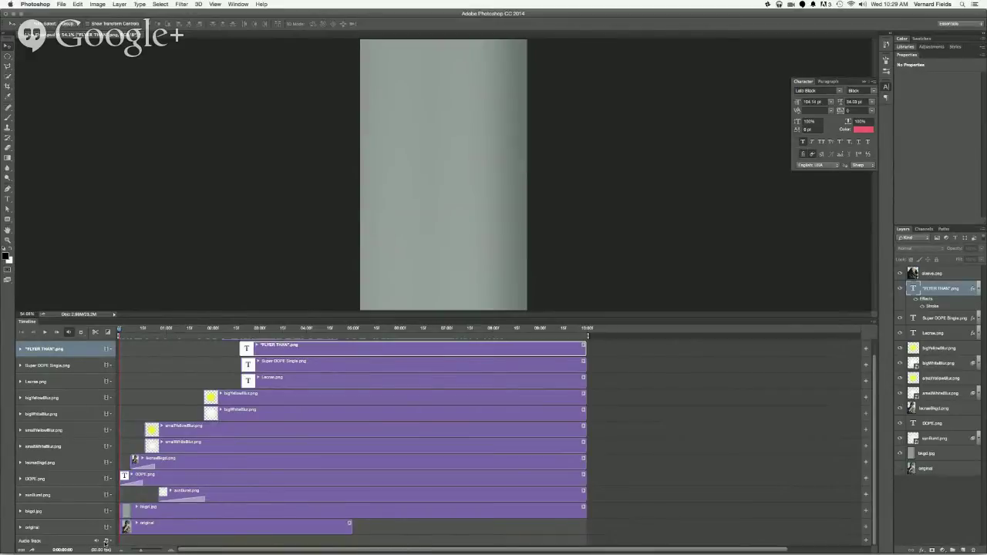
left_click(105, 542)
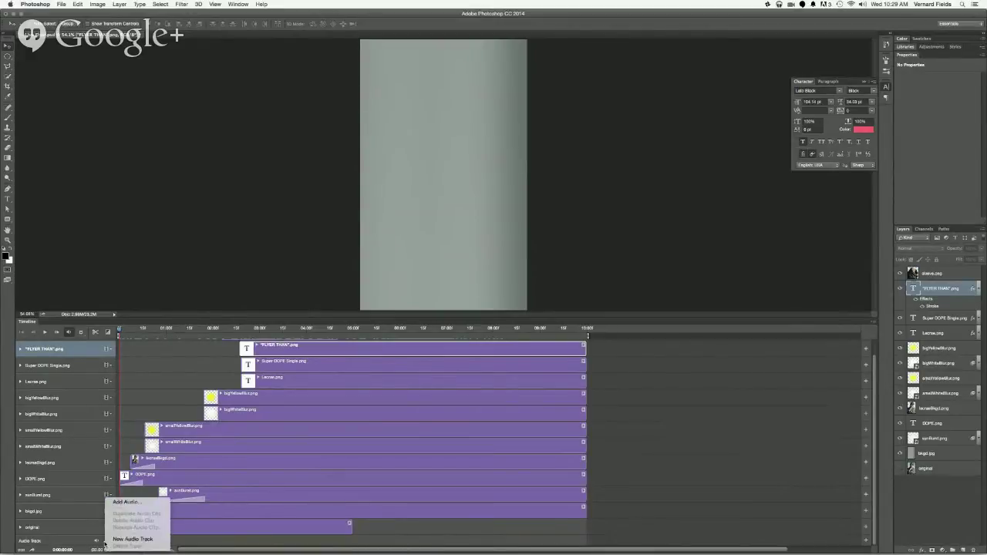
left_click(121, 504)
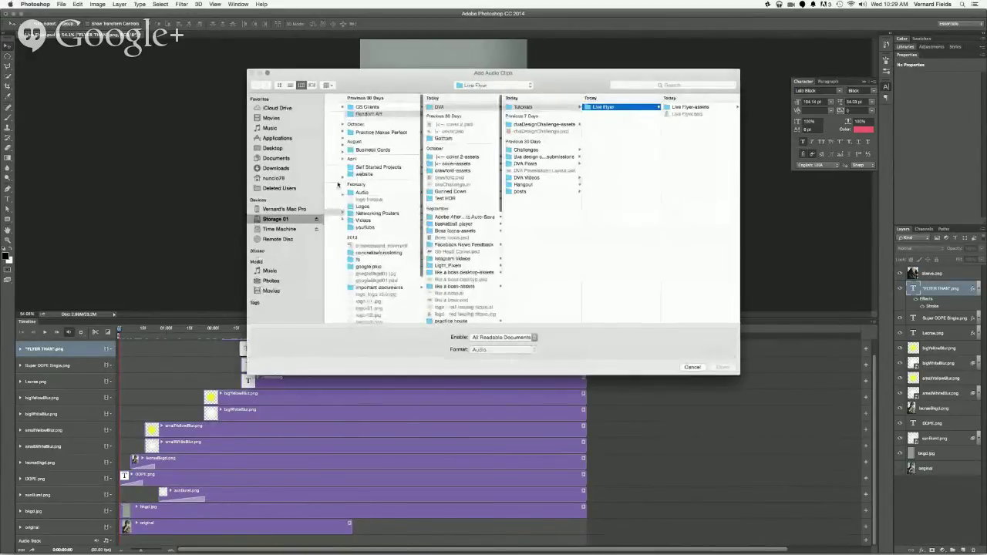
left_click(286, 167)
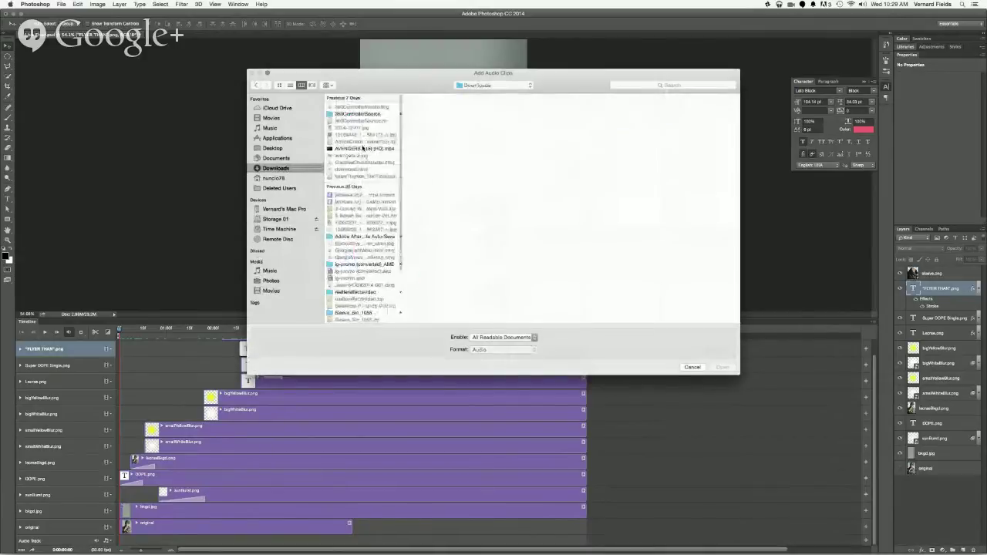
scroll(373, 213, "down", 5)
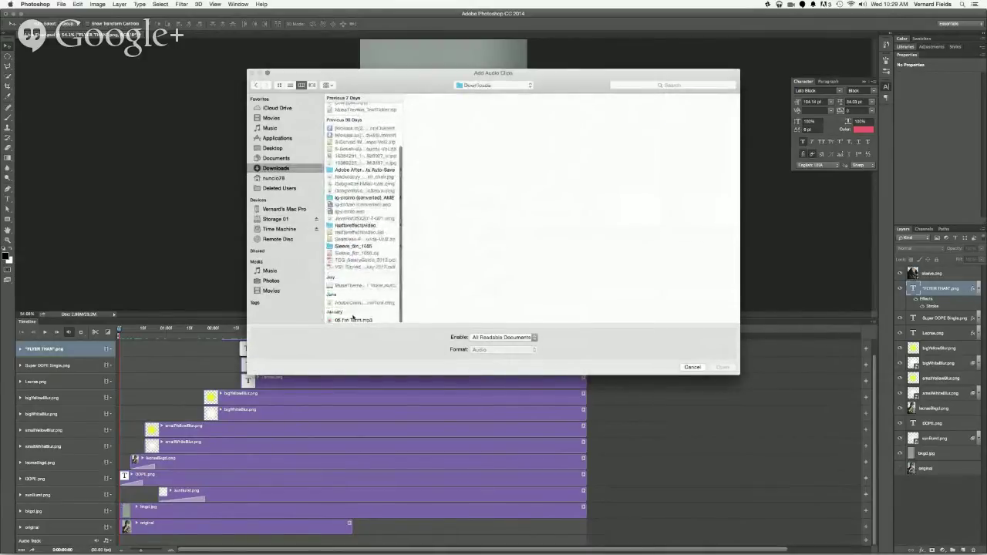
left_click(353, 319)
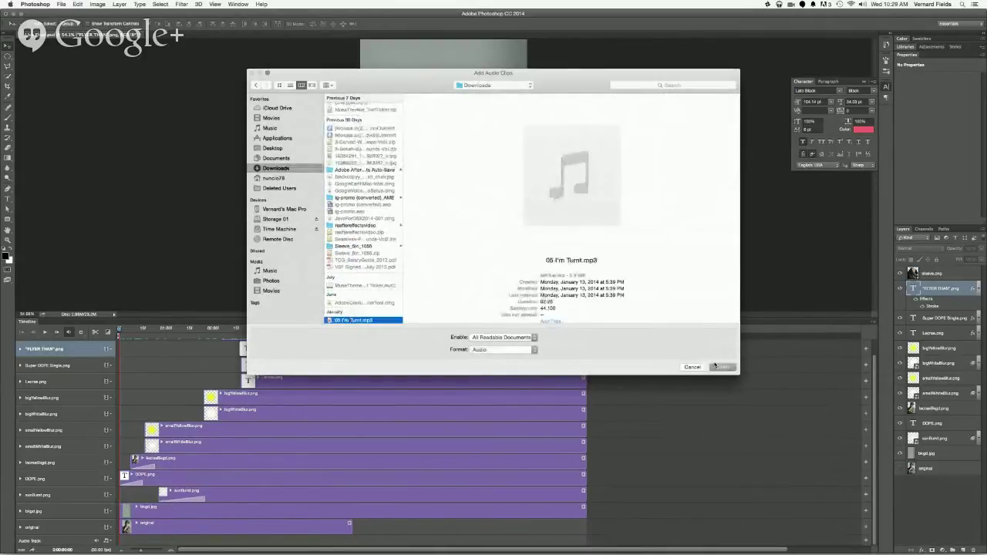
left_click(719, 368)
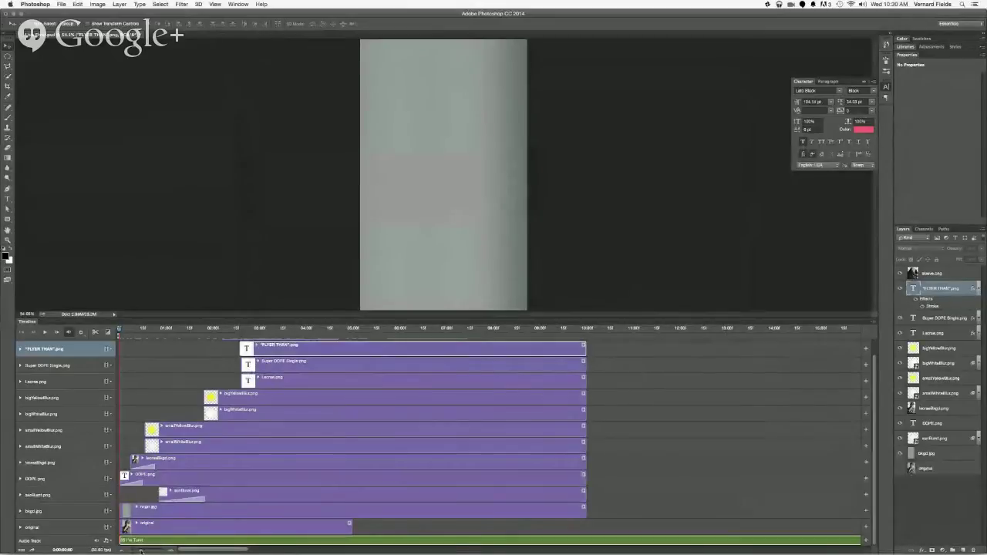
- Trim the end of the audio clip to match the layer clips at 10 seconds, and play the animation with the music
left_click_drag(140, 551, 125, 551)
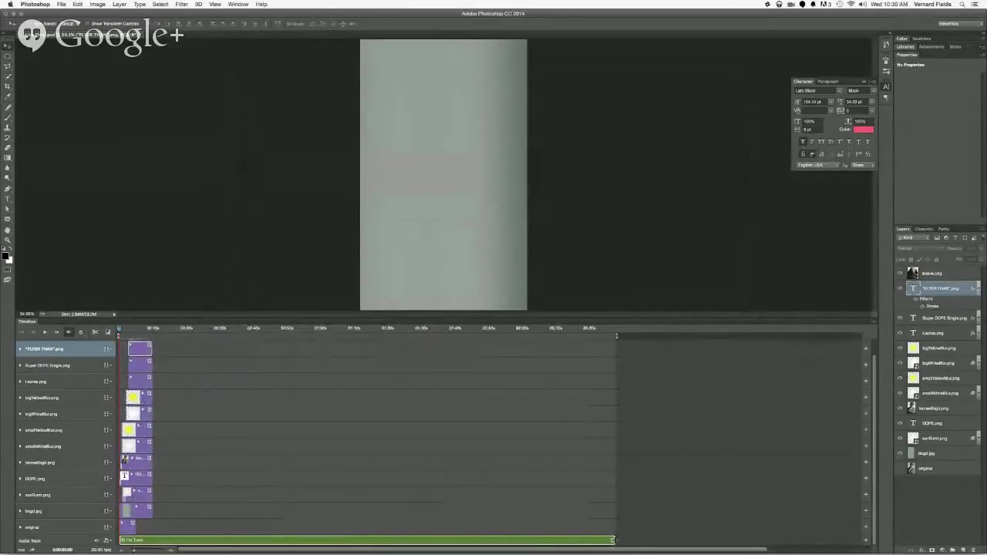
left_click_drag(613, 540, 138, 550)
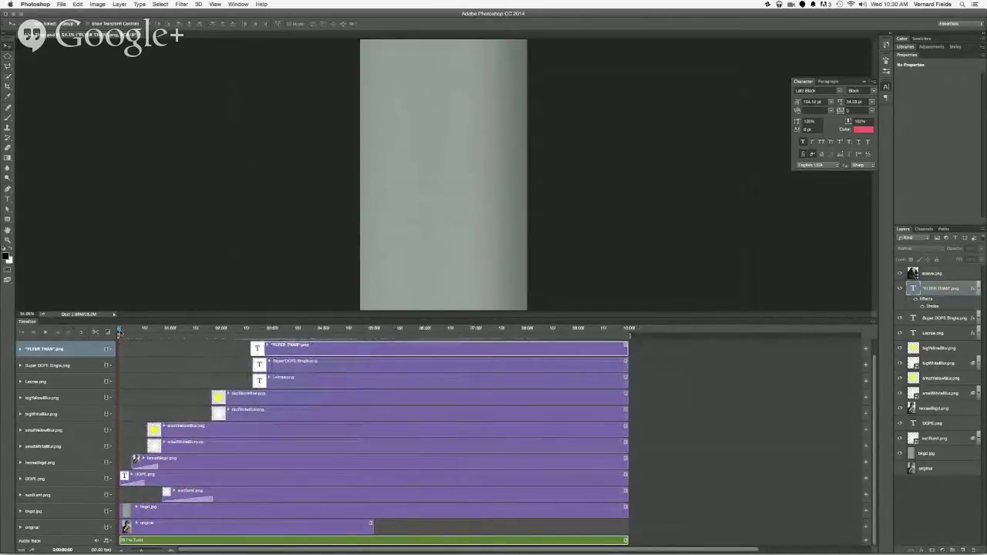
key("space")
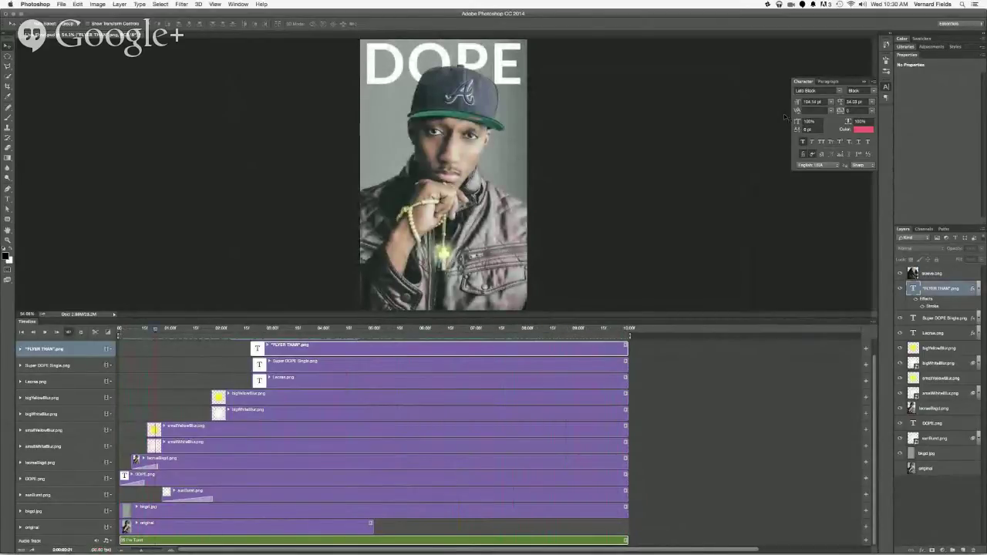
- With the playhead past the slide-in of the pink title, replace the words FLYER THAN inside the quotation marks with "I'm Turnt"
double_click(943, 288)
key("t")
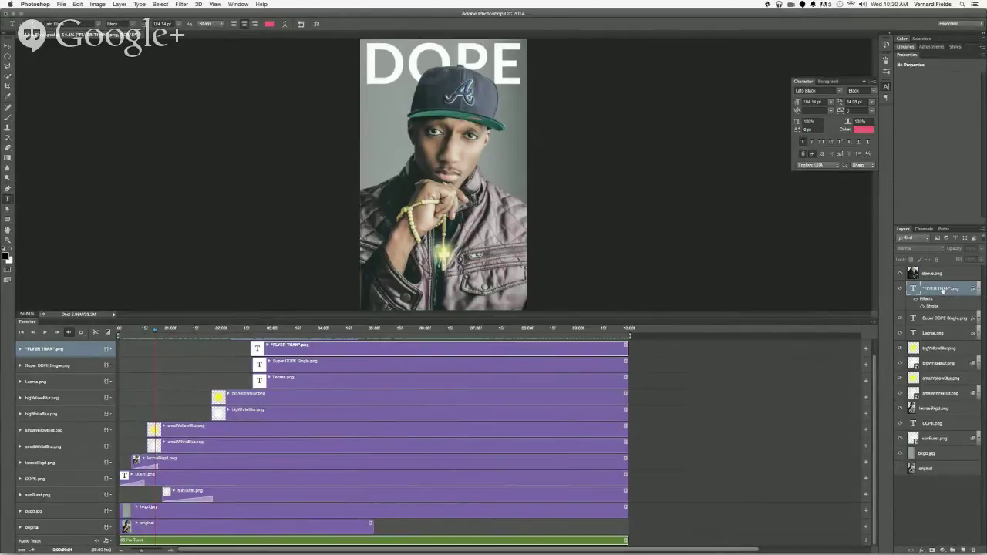
left_click_drag(318, 330, 445, 330)
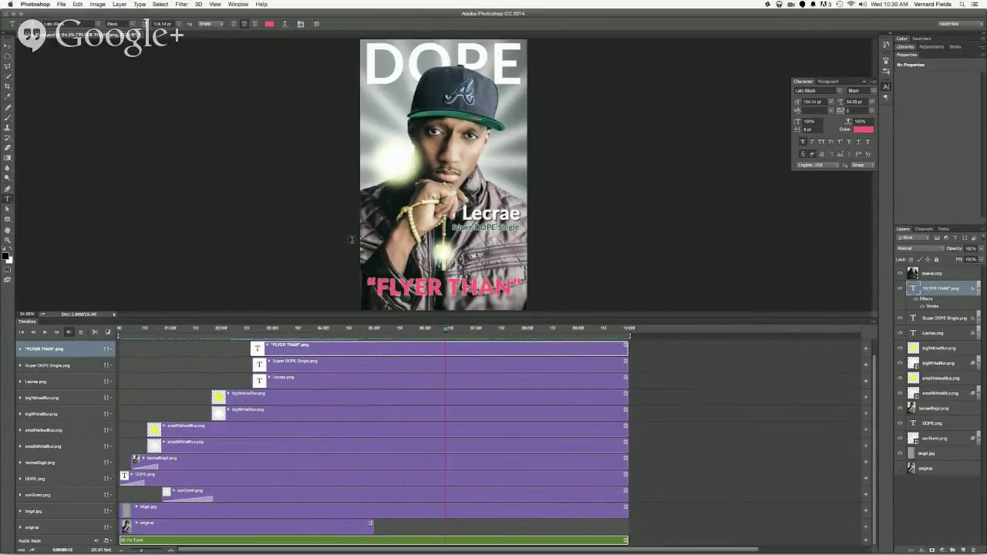
left_click(440, 287)
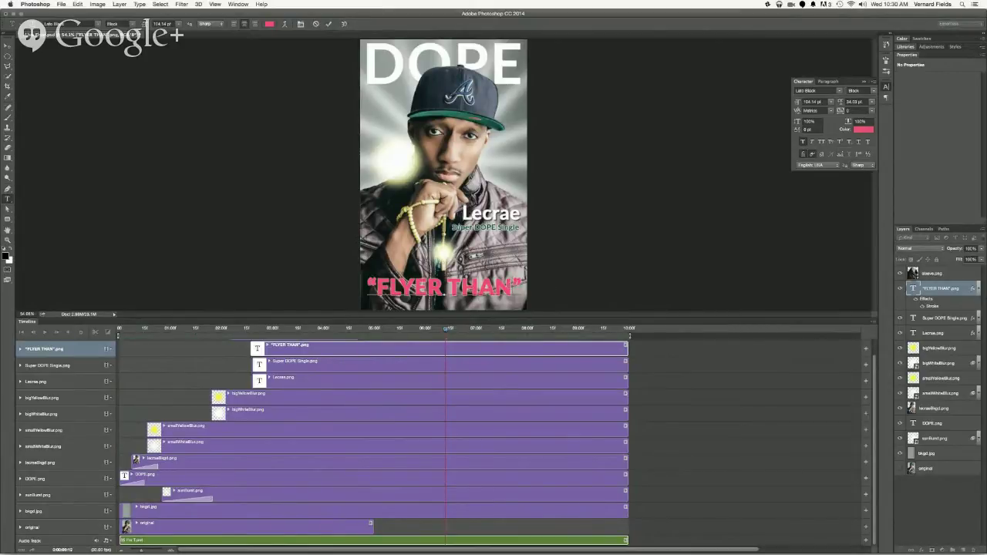
key("shift+Left")
key("shift+Left")
key("shift+Left")
key("shift+Left")
key("shift+Left")
key("shift+Left")
key("shift+Left")
key("shift+Left")
key("shift+Left")
key("shift+Left")
key("shift+Left")
key("shift+Left")
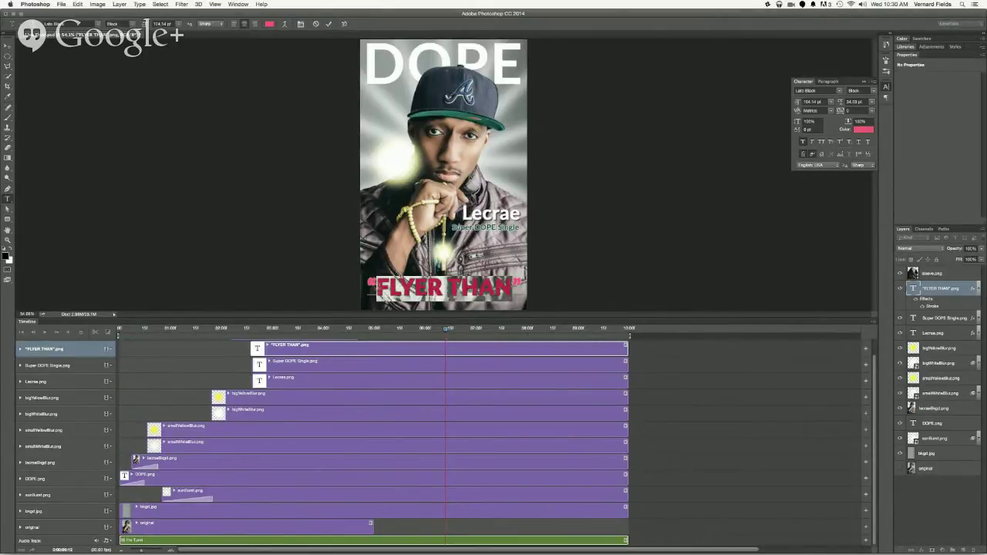
key("BackSpace")
type("I'm")
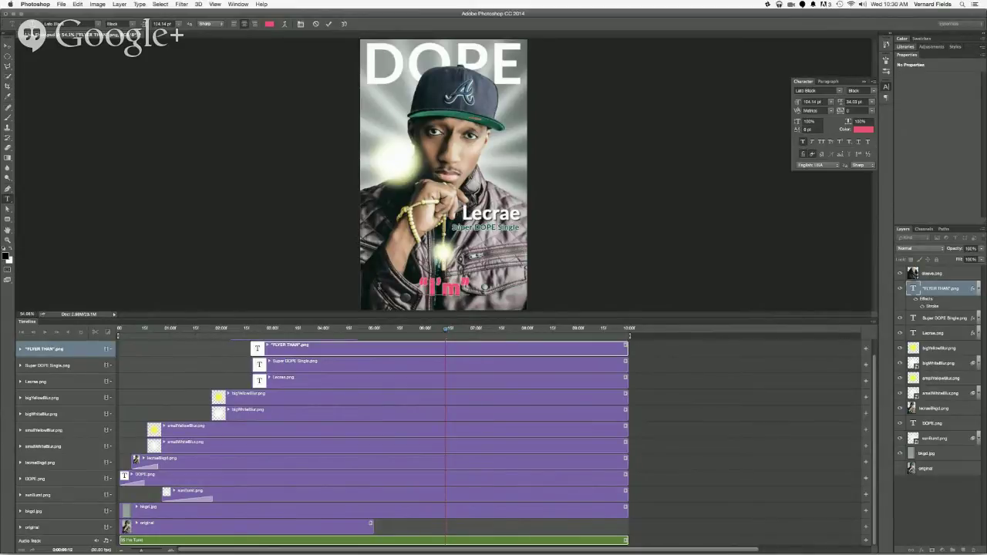
type(" Turnt")
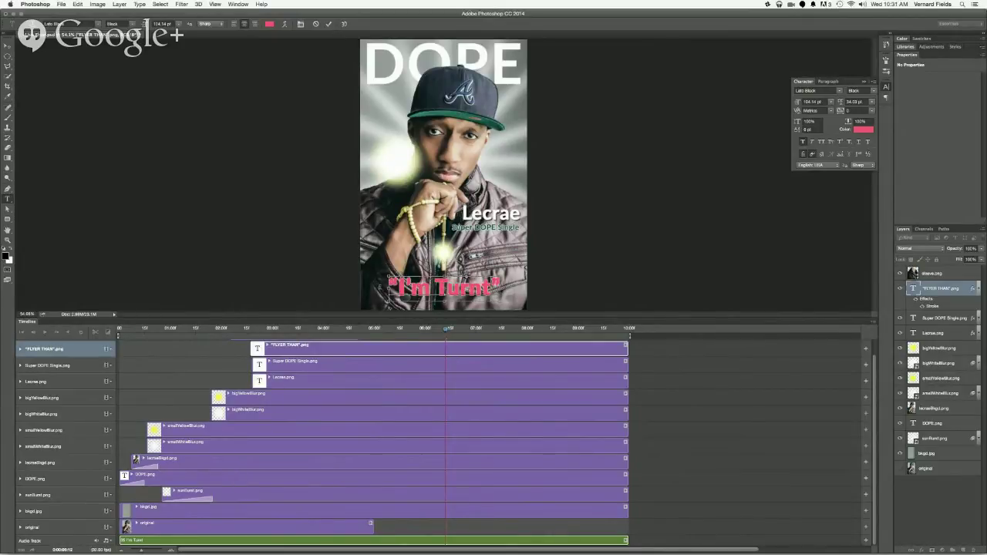
key("ctrl+Return")
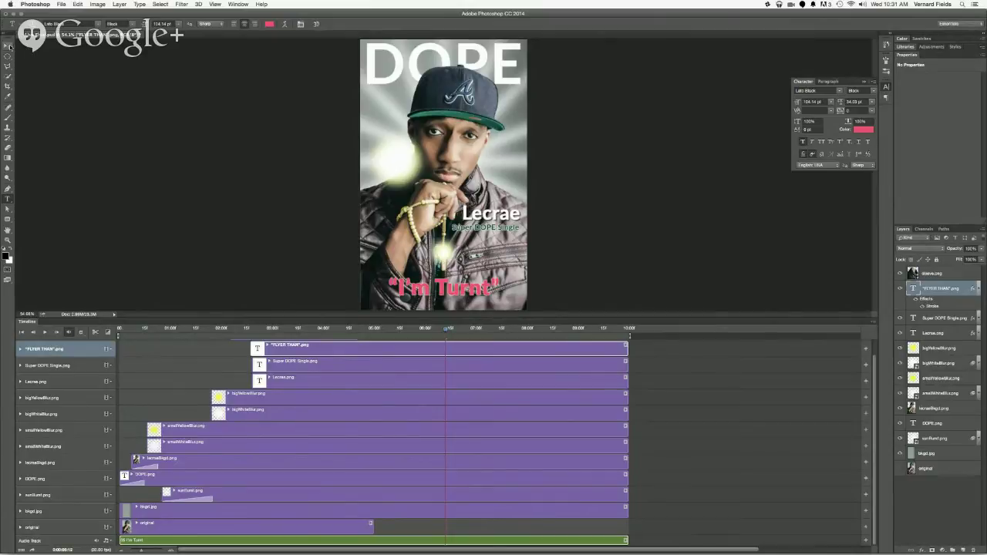
- Free-transform the "I'm Turnt" title larger until it spans nearly the flyer's full width
left_click(8, 47)
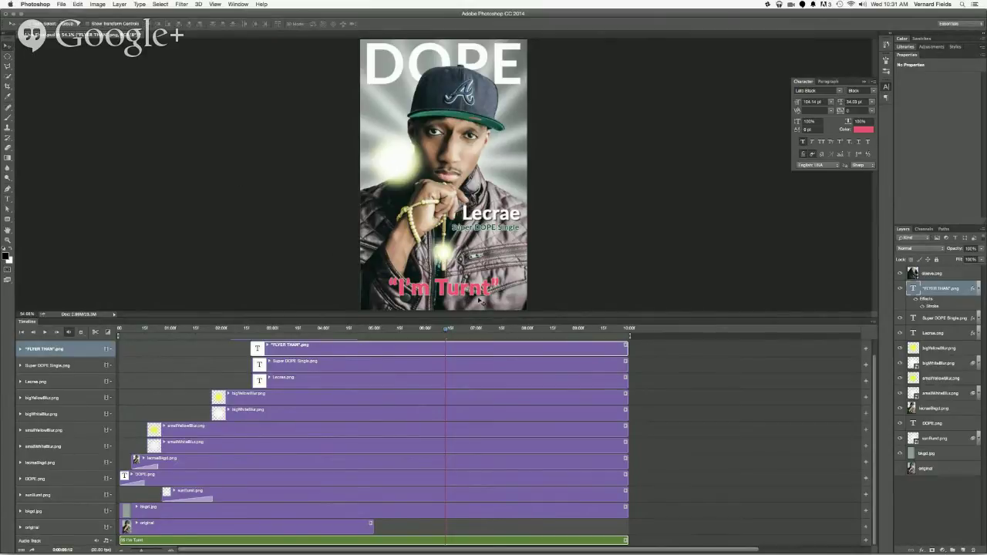
key("ctrl+t")
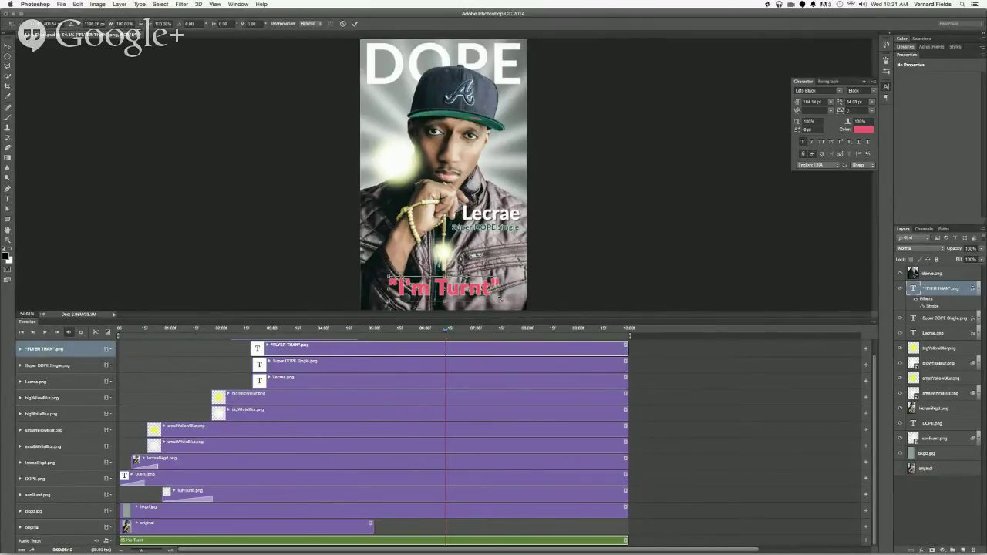
left_click_drag(500, 299, 519, 313)
key("Return")
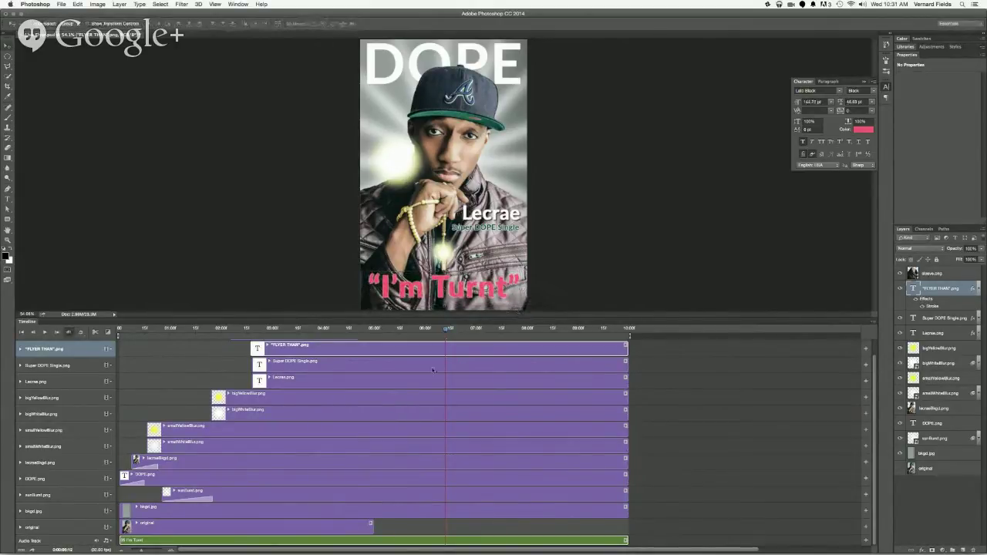
- Expand the "FLYER THAN" track's keyframes and scrub through the timeline to check how the enlarged title animates
left_click_drag(446, 330, 273, 330)
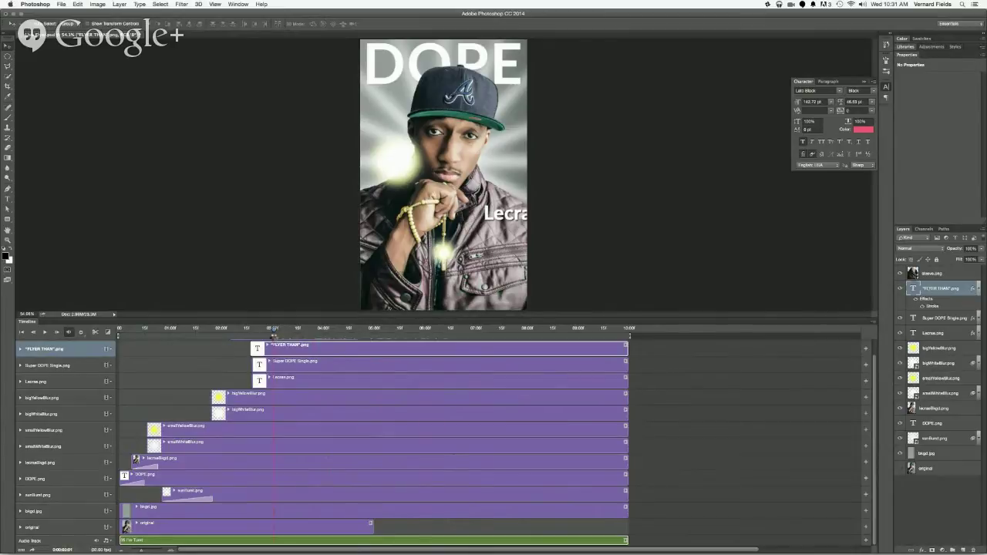
left_click_drag(273, 330, 272, 330)
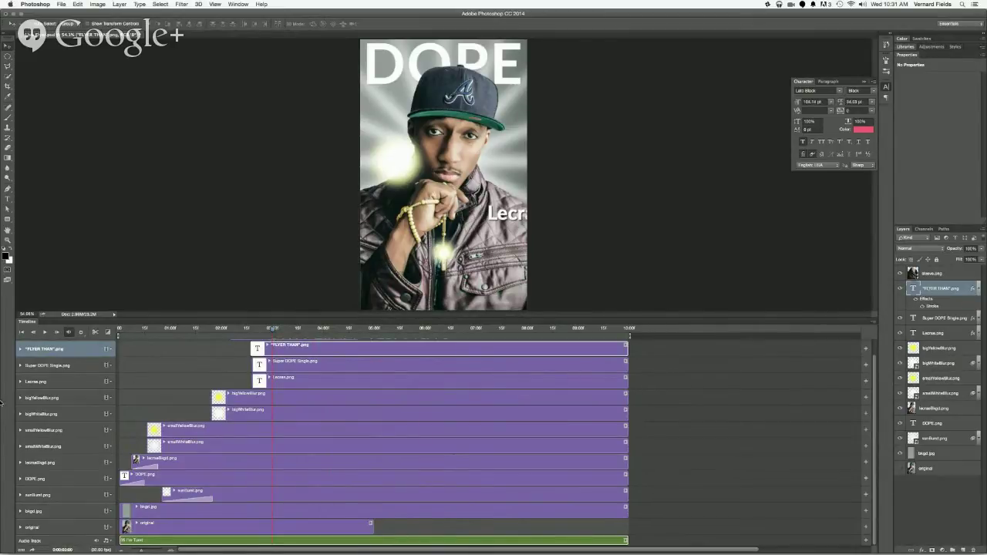
left_click(20, 350)
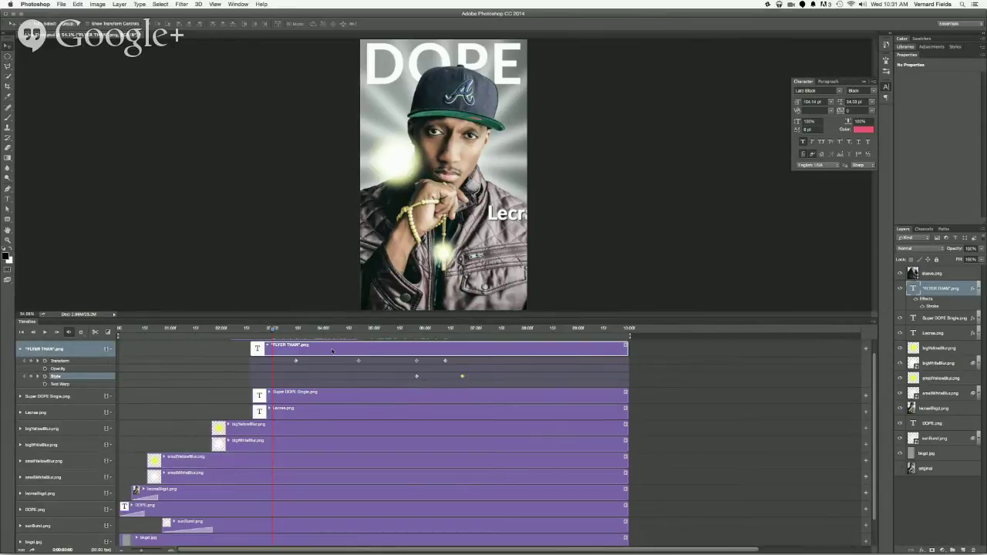
mouse_move(269, 330)
left_mouse_down()
mouse_move(409, 329)
mouse_move(422, 345)
mouse_move(512, 351)
mouse_move(477, 352)
mouse_move(524, 361)
left_mouse_up()
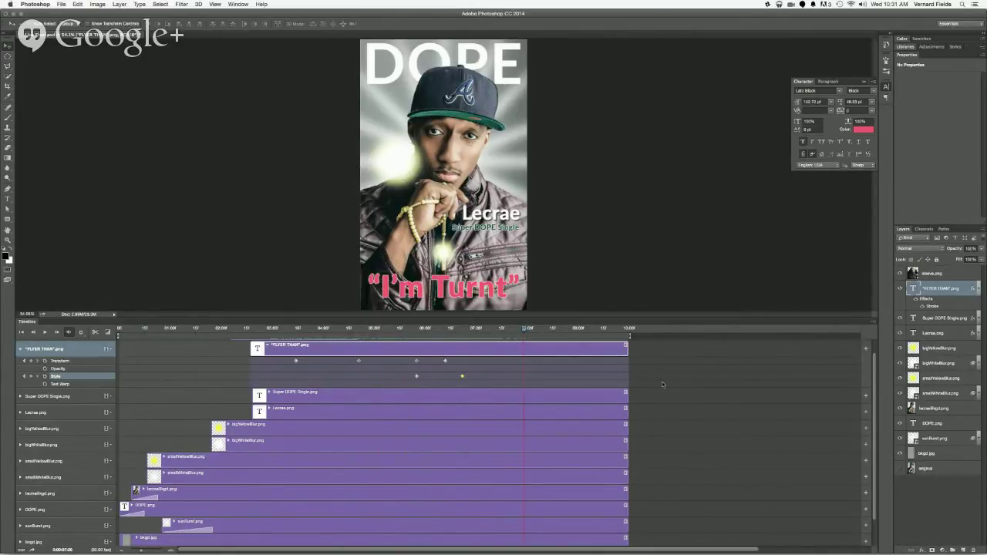
- Try to apply a 1 s Fade transition to the end of the audio clip
scroll(659, 406, "down", 2)
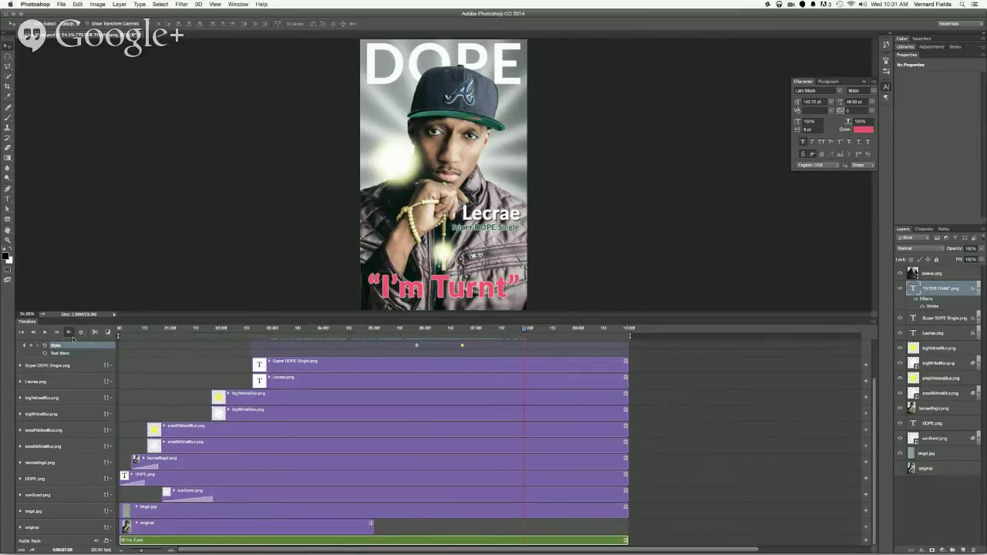
left_click(108, 332)
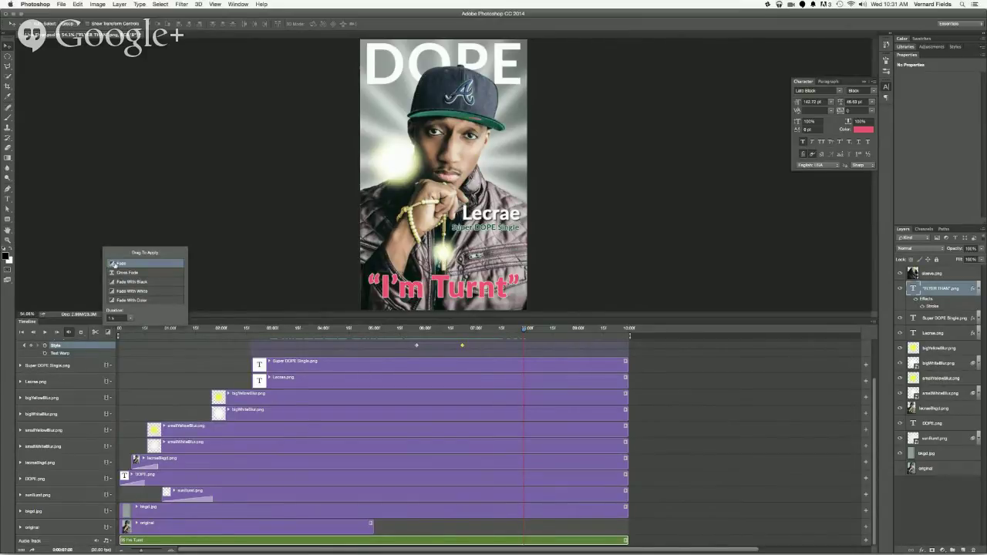
left_click_drag(111, 264, 619, 552)
left_click(120, 540)
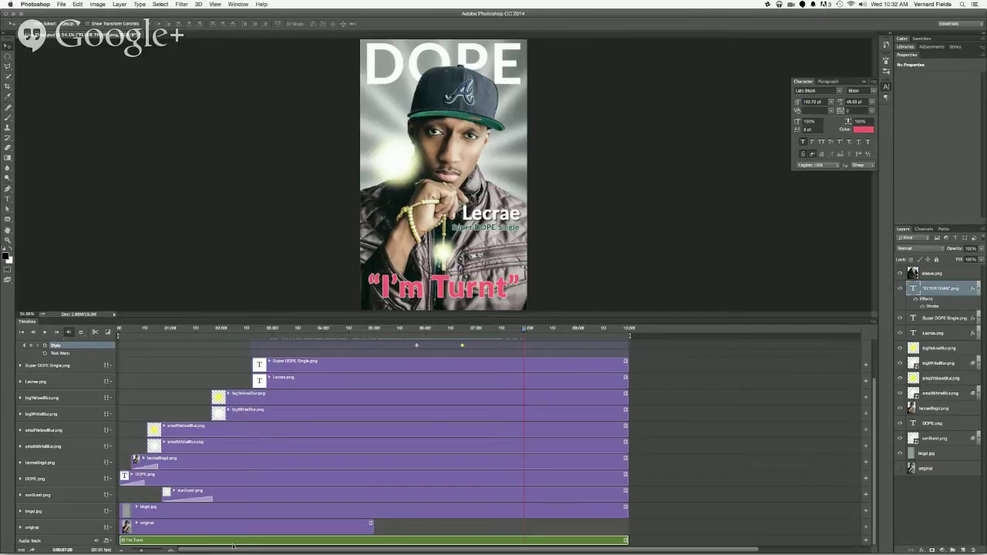
- Add a short fade-out to the audio clip and check the motion settings of the bkgd.jpg clip
left_click(625, 540)
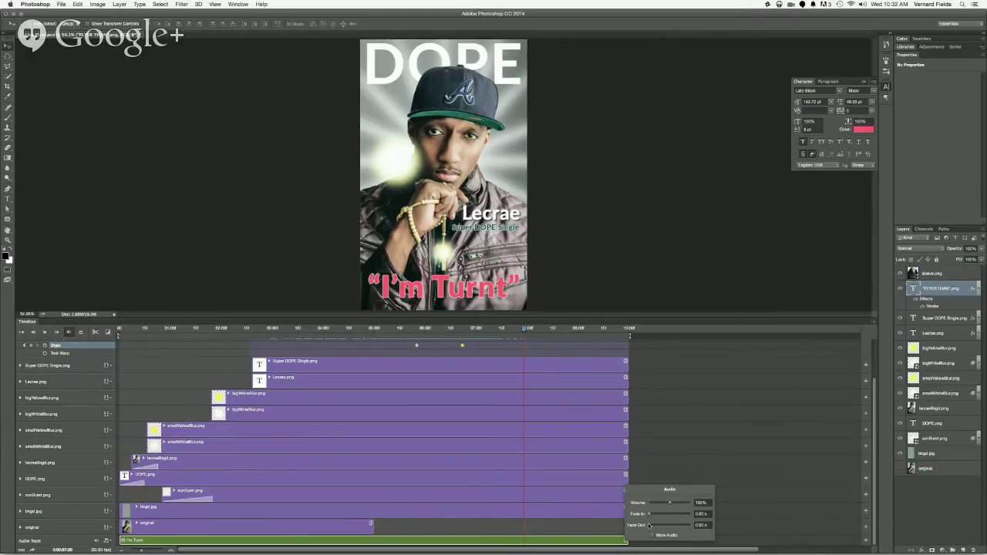
mouse_move(649, 525)
left_mouse_down()
mouse_move(668, 527)
mouse_move(655, 533)
left_mouse_up()
left_click(660, 464)
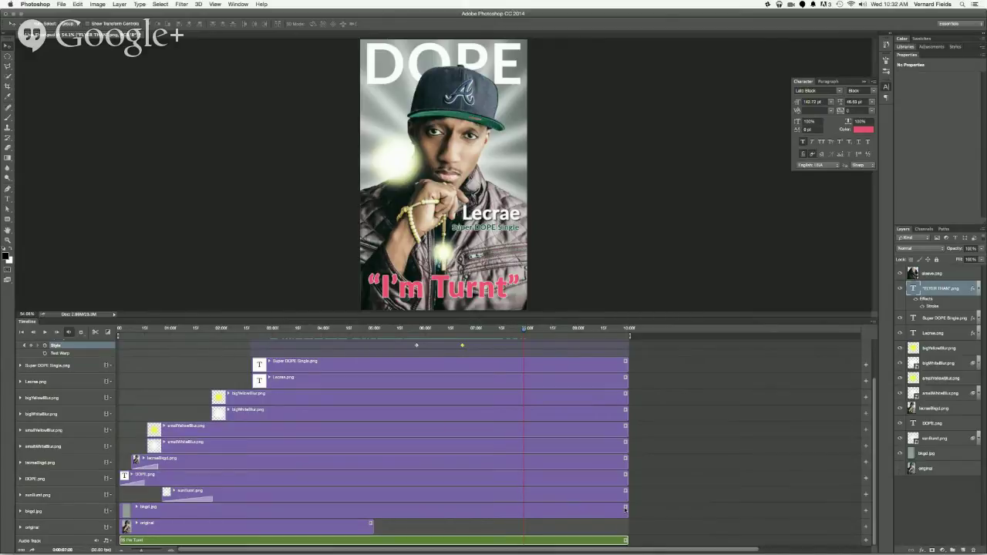
left_click(626, 508)
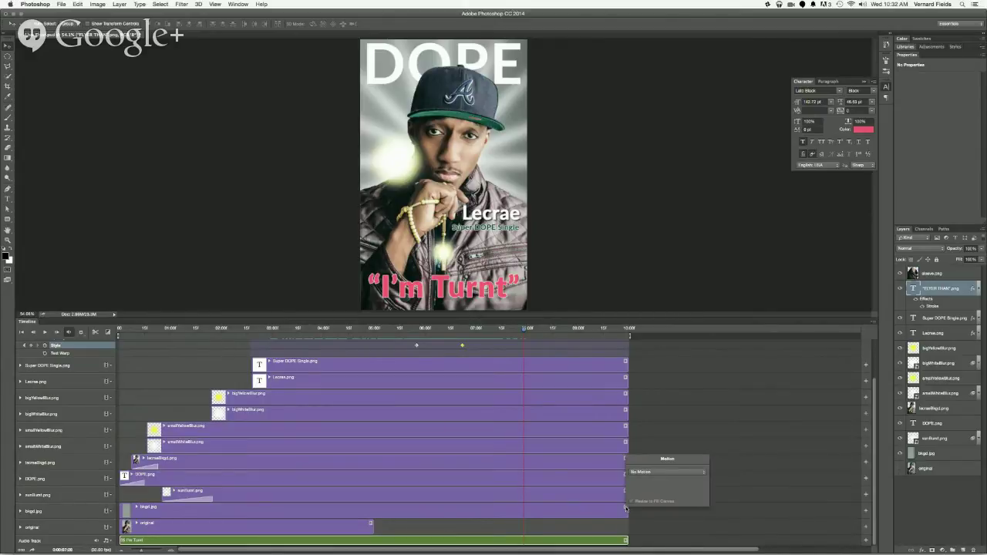
left_click(672, 516)
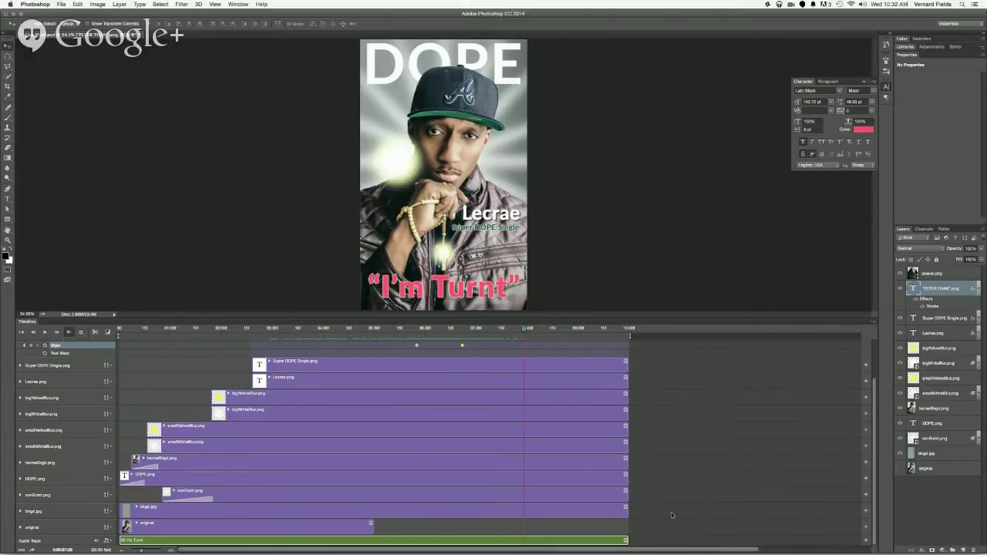
- Check the motion options available for the sunBurst.png clip, leaving them unchanged
left_click(625, 491)
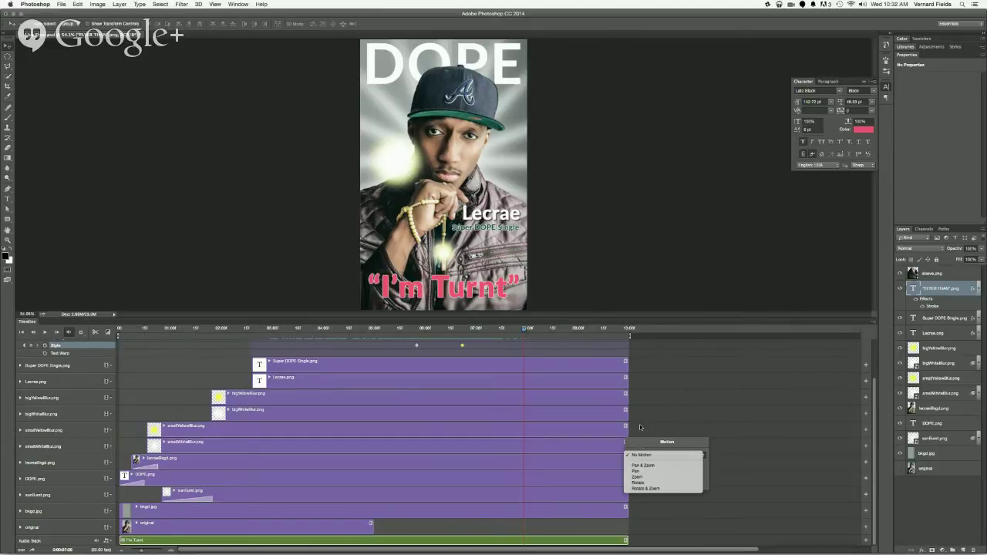
left_click(638, 428)
left_click(637, 429)
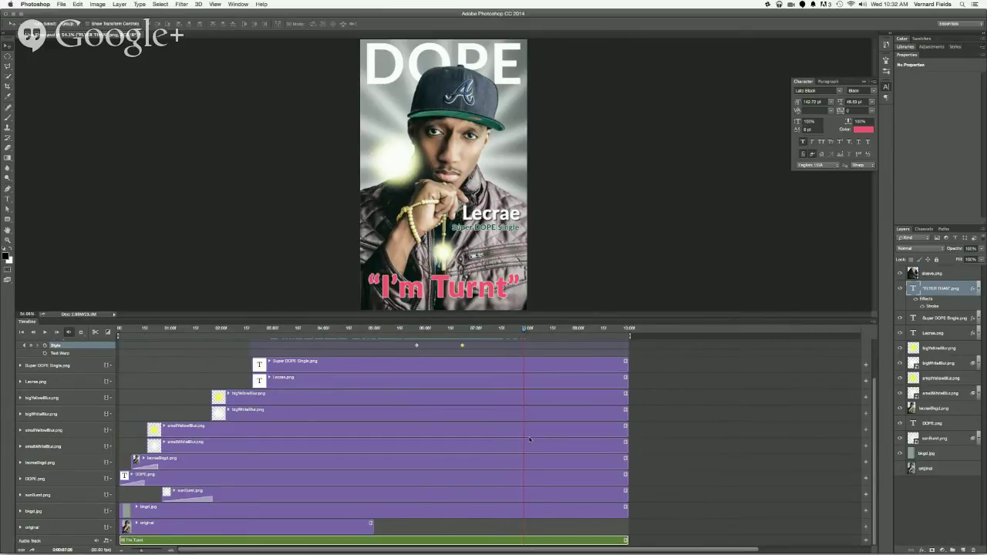
- Play the flyer animation from the start of the timeline, stopping partway through
left_click_drag(525, 330, 95, 331)
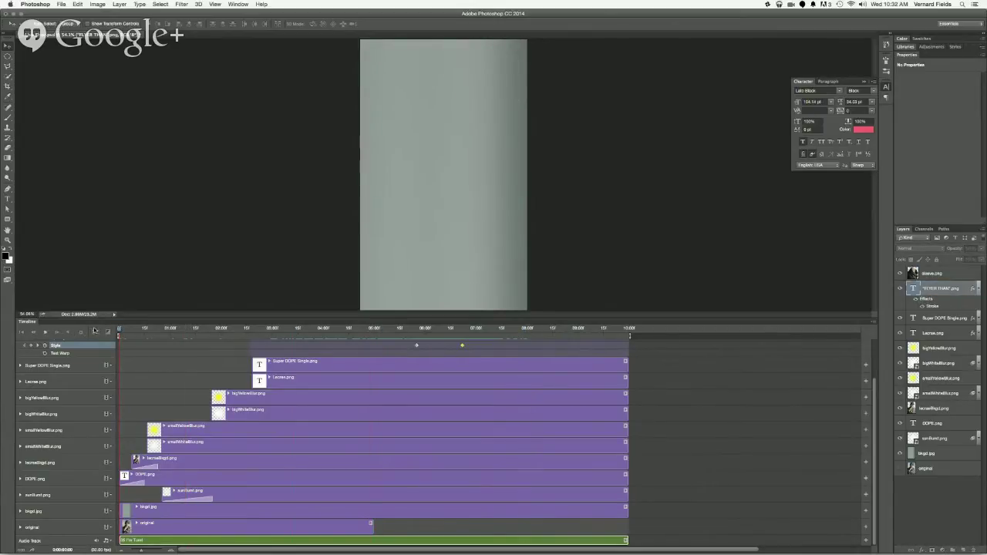
key("space")
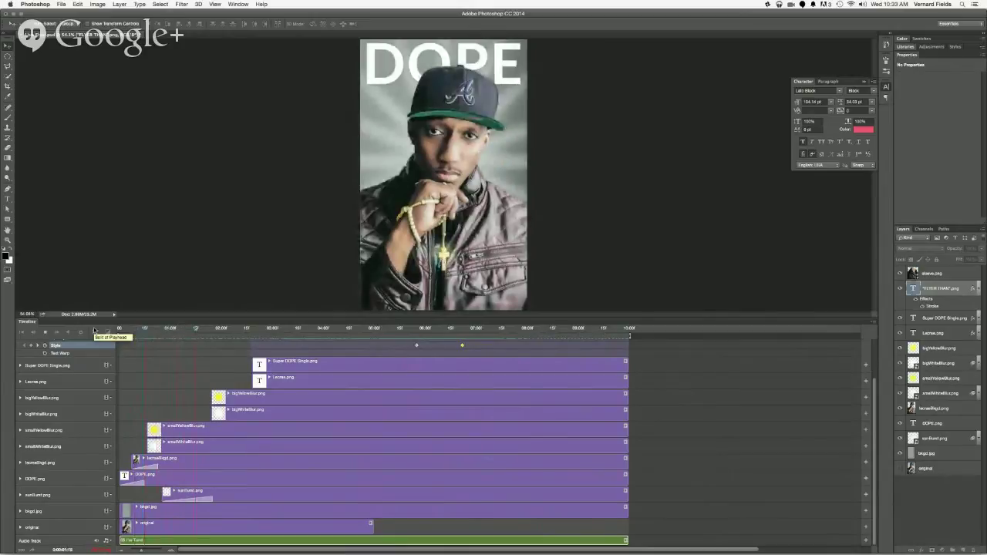
left_click(708, 412)
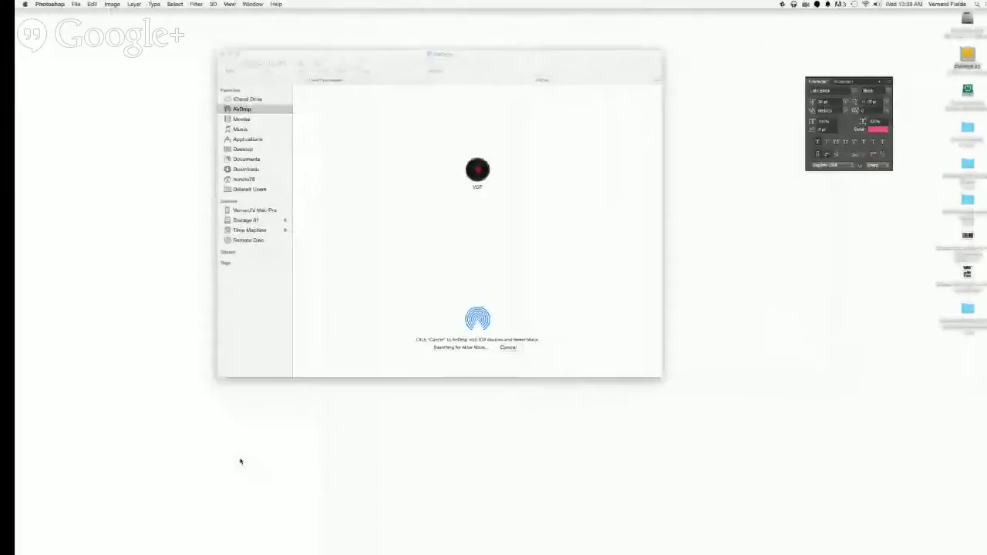
- In Finder, preview the "FLYER THAN".png and bkgd.jpg images in the Live Flyer-assets folder
left_click(307, 80)
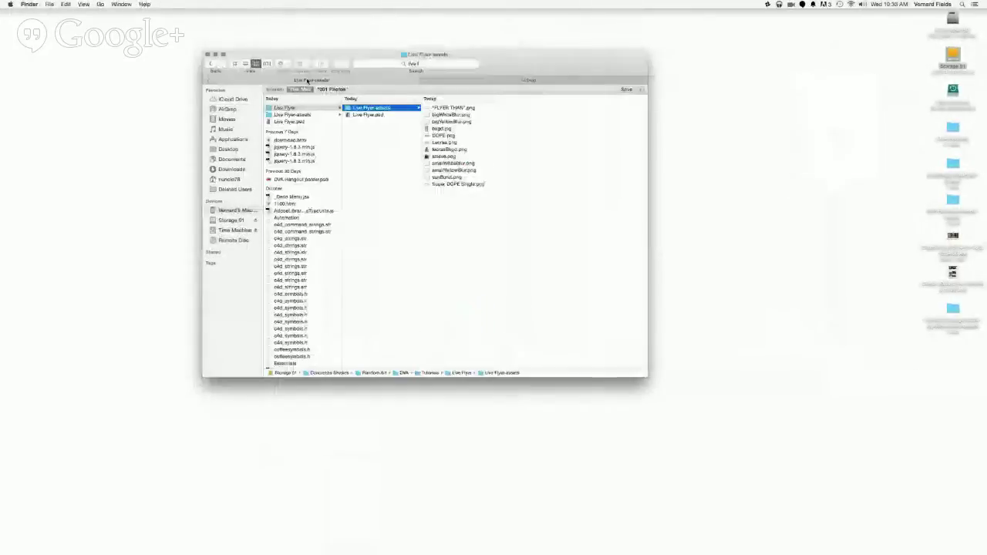
left_click(455, 108)
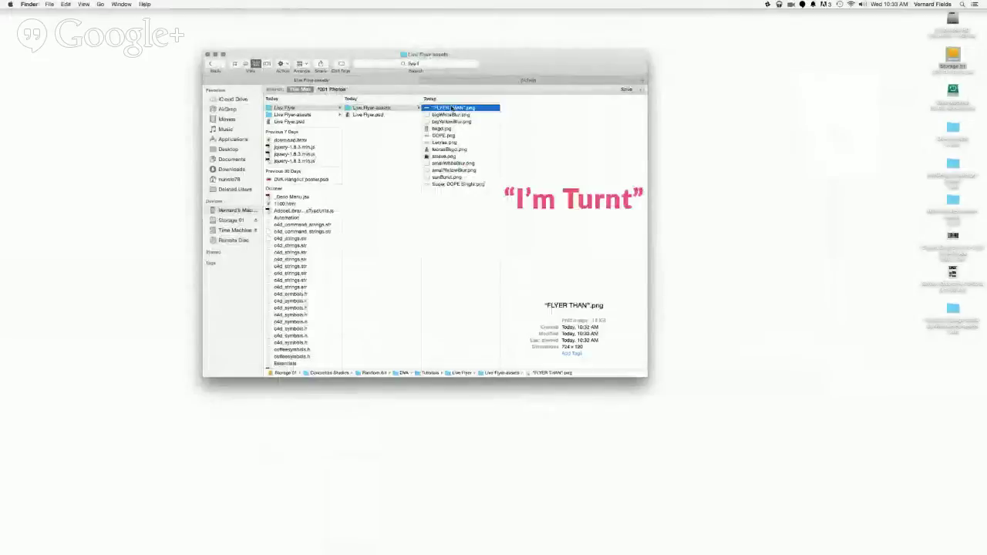
key("space")
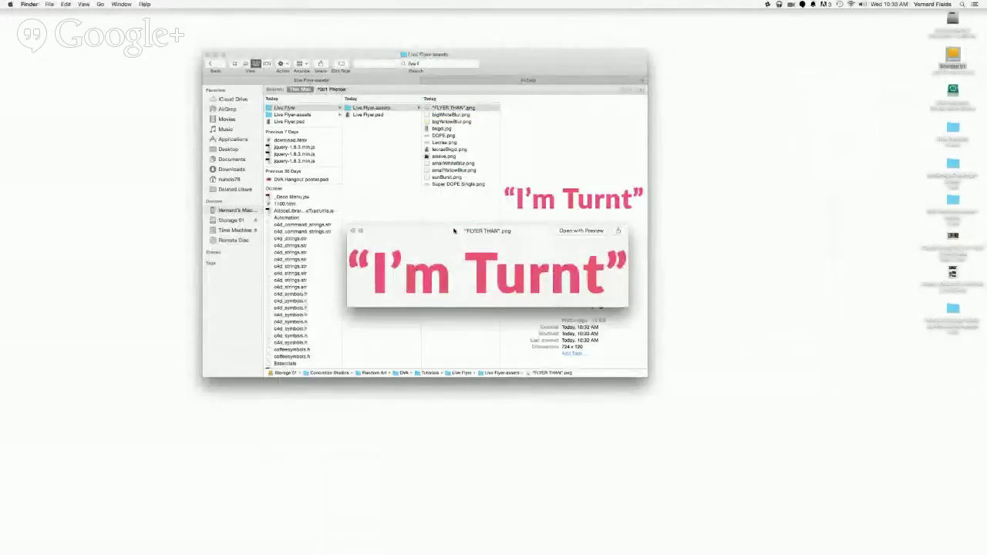
key("Down")
key("Down")
key("Down")
key("space")
key("space")
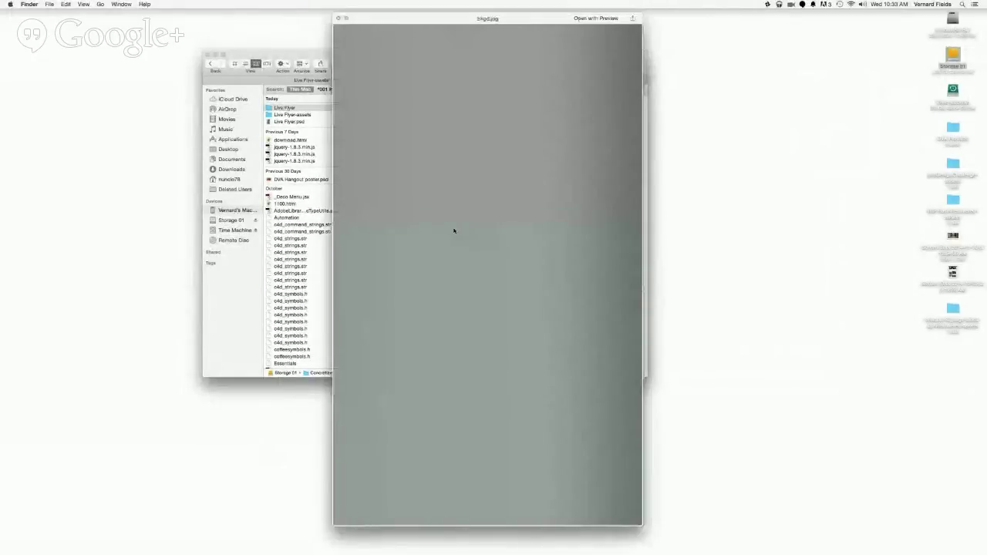
- Preview the remaining layer images in the assets folder, from bkgd.jpg down to Super DOPE Single.png
key("Down")
key("Down")
key("Down")
key("Down")
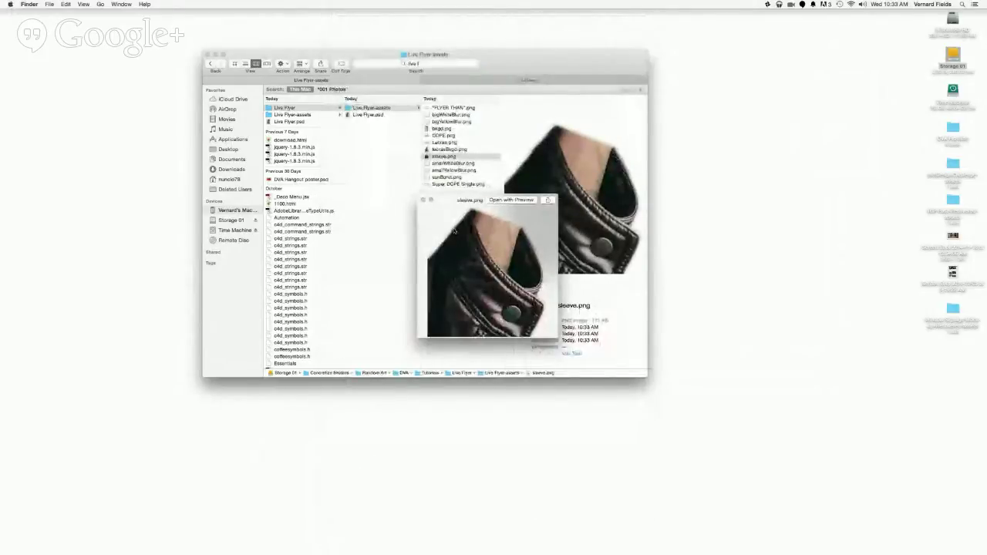
key("Down")
key("Down")
key("Down")
key("Down")
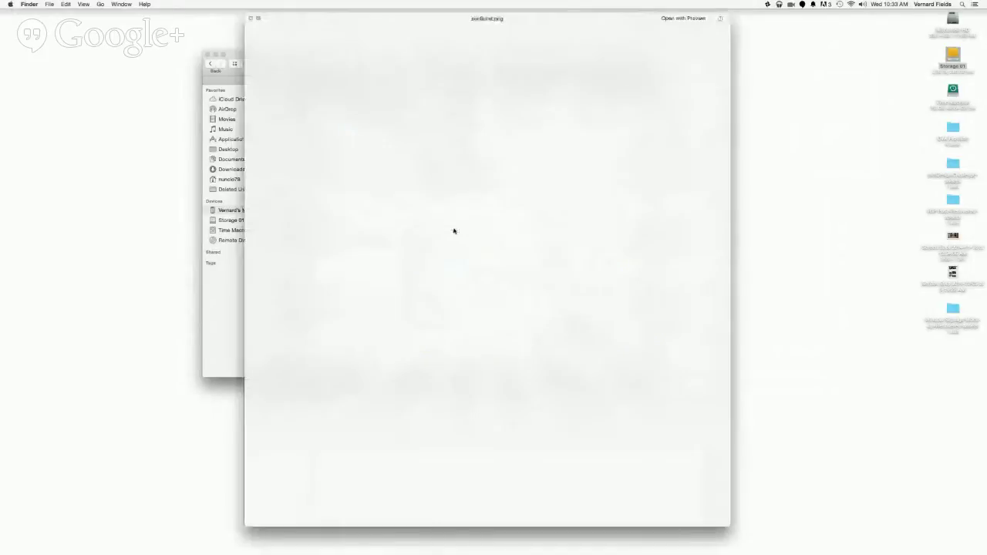
key("space")
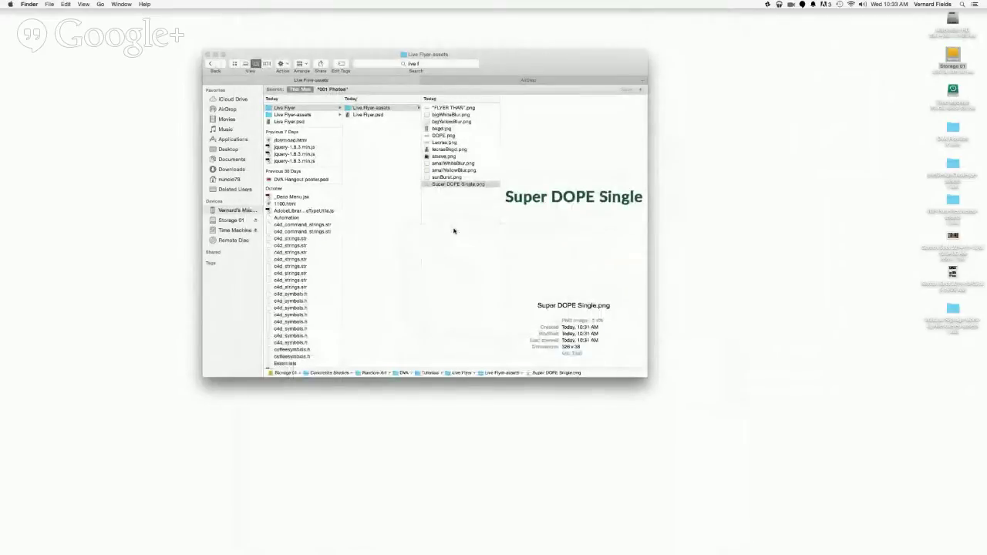
- Switch back to Photoshop, return the playhead to the start, and open the video render settings with H.264 as the format
key("super+Tab")
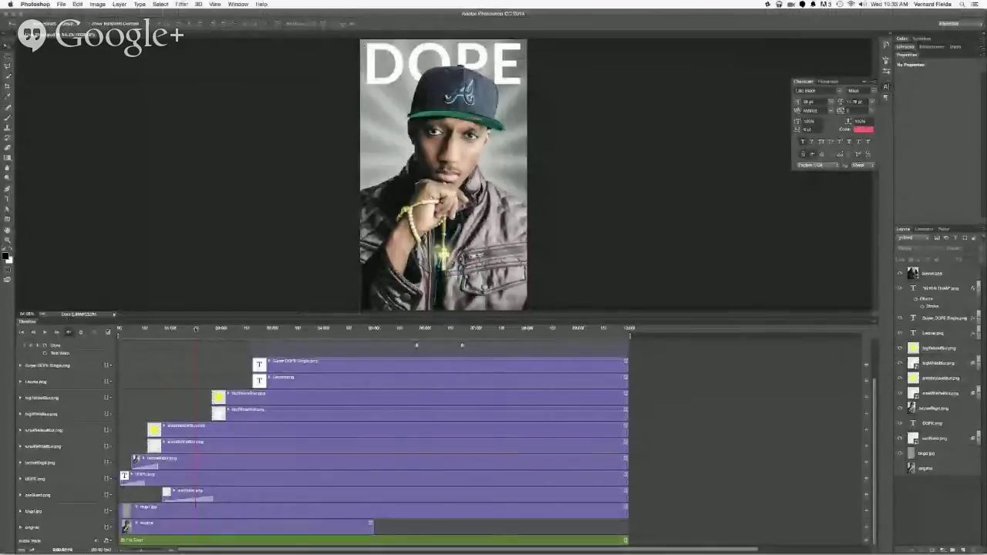
left_click_drag(196, 329, 113, 346)
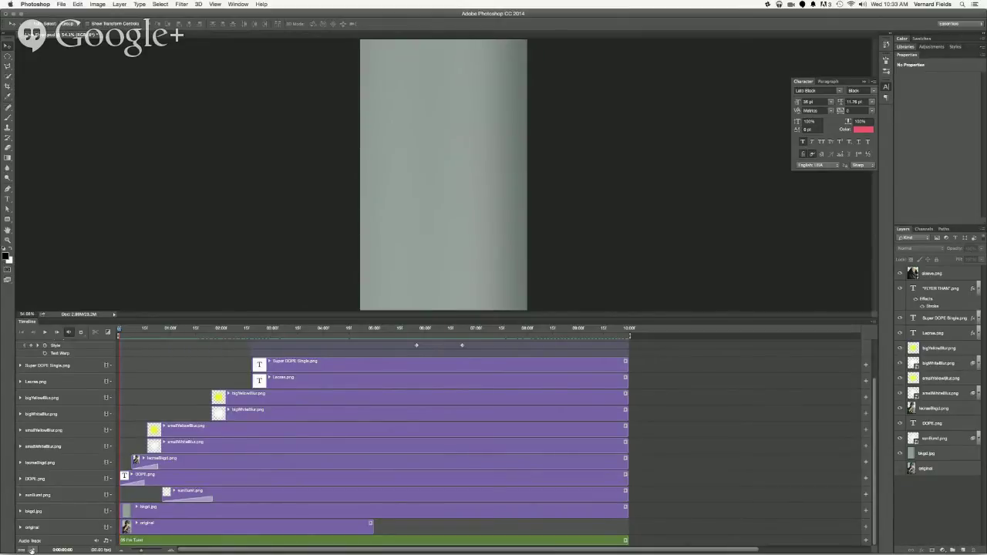
left_click(31, 550)
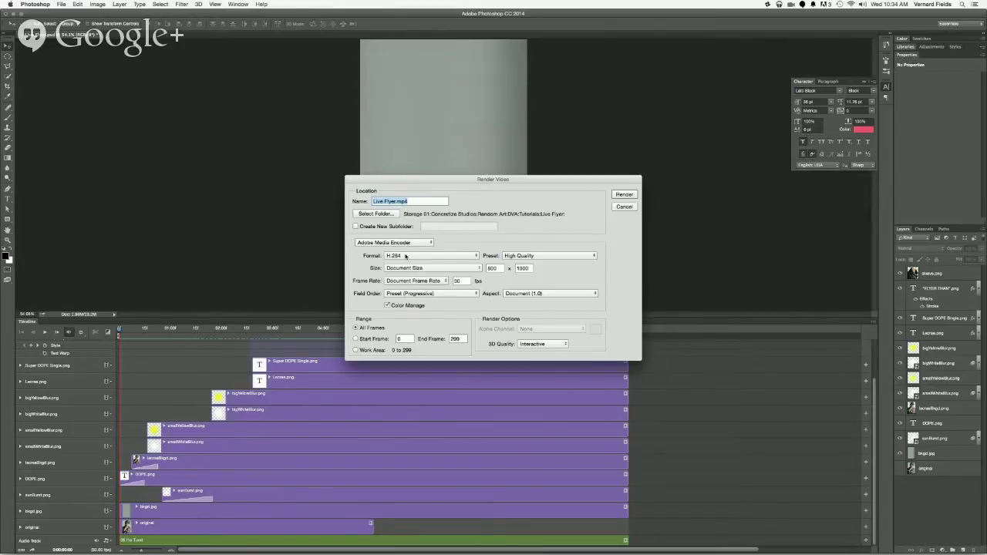
left_click(406, 256)
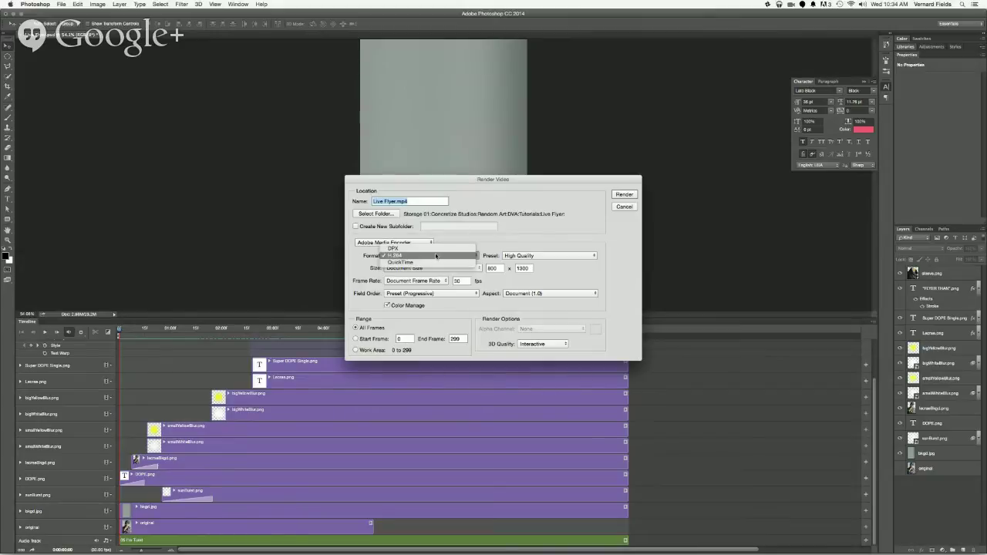
left_click(436, 255)
left_click(438, 256)
left_click(503, 247)
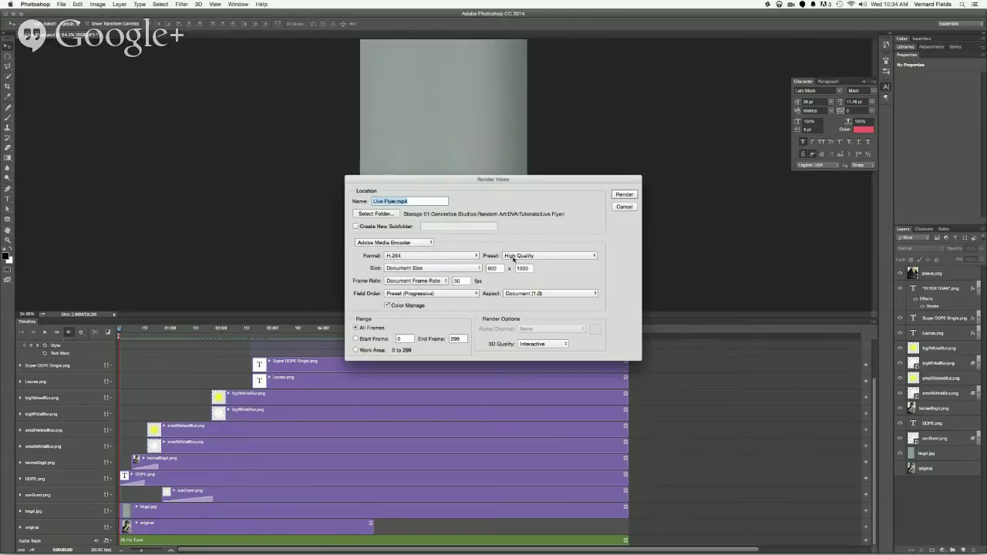
- Review the render presets, keep High Quality, and render the animation as Live Flyer.mp4
left_click(540, 256)
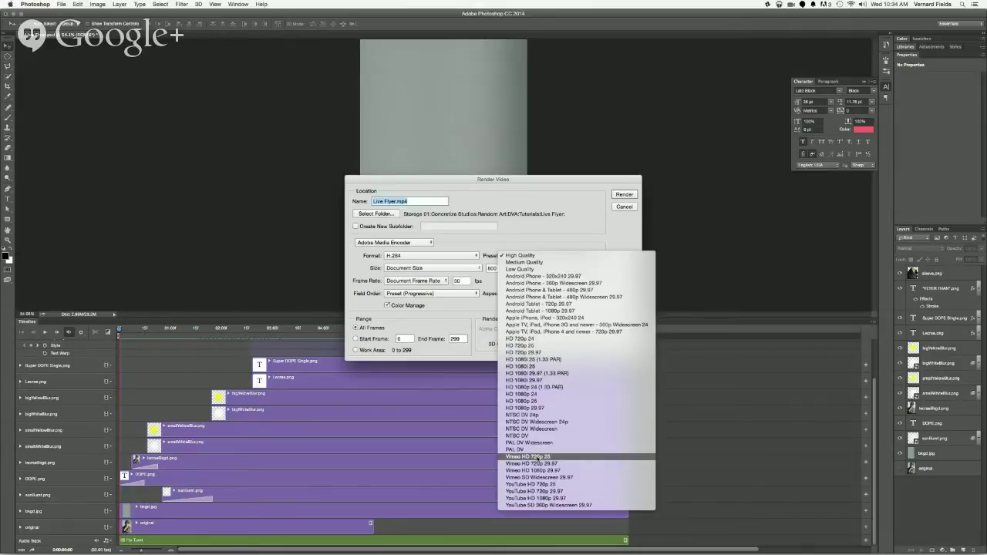
left_click(512, 239)
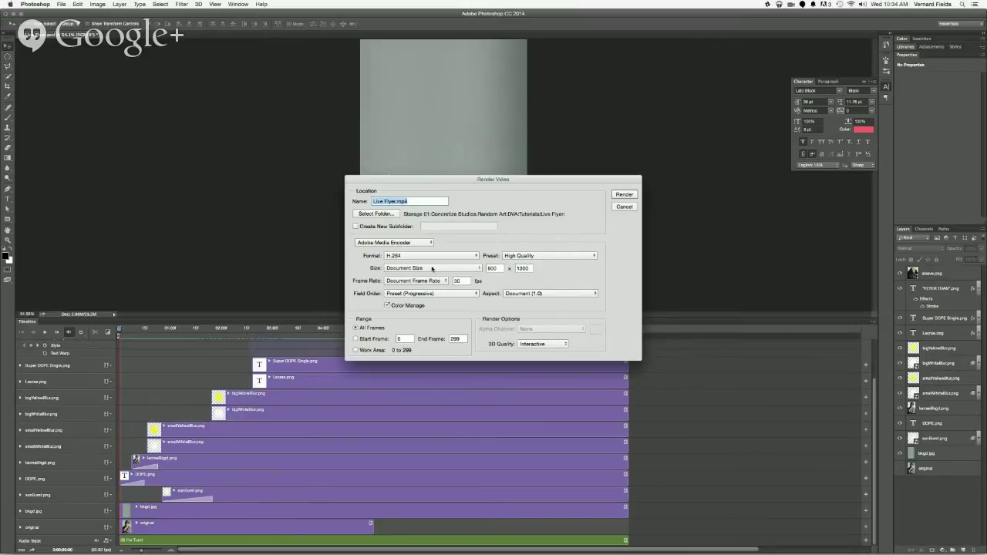
left_click(537, 257)
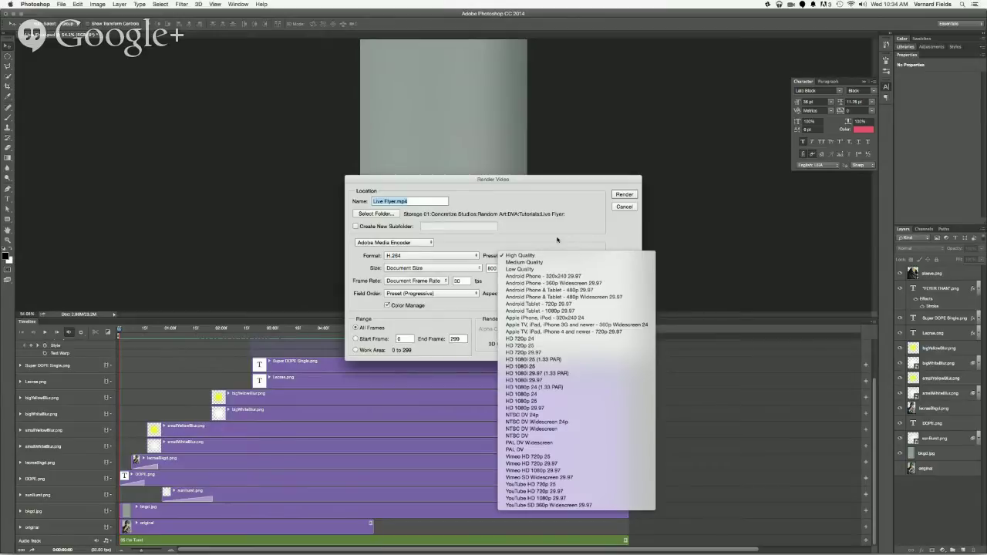
left_click(557, 240)
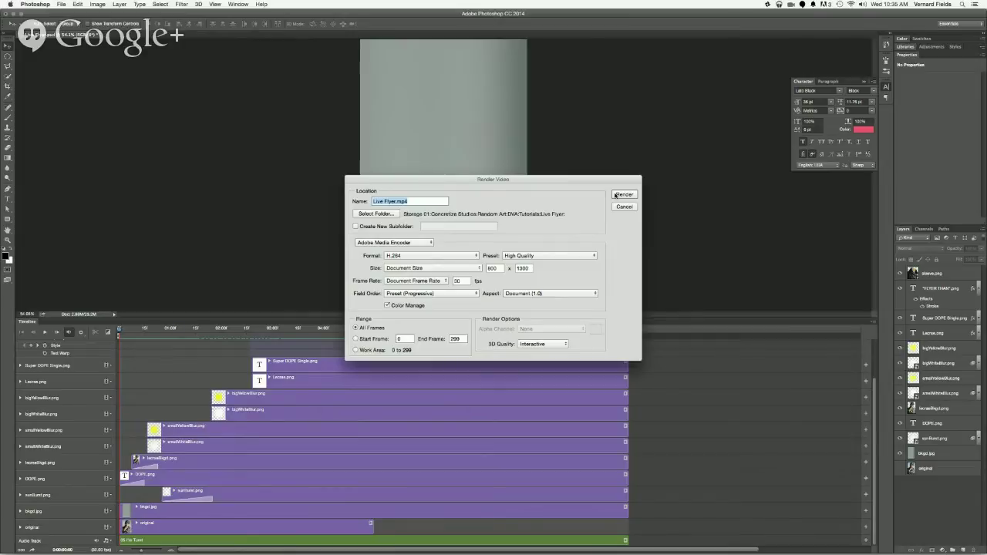
left_click(623, 195)
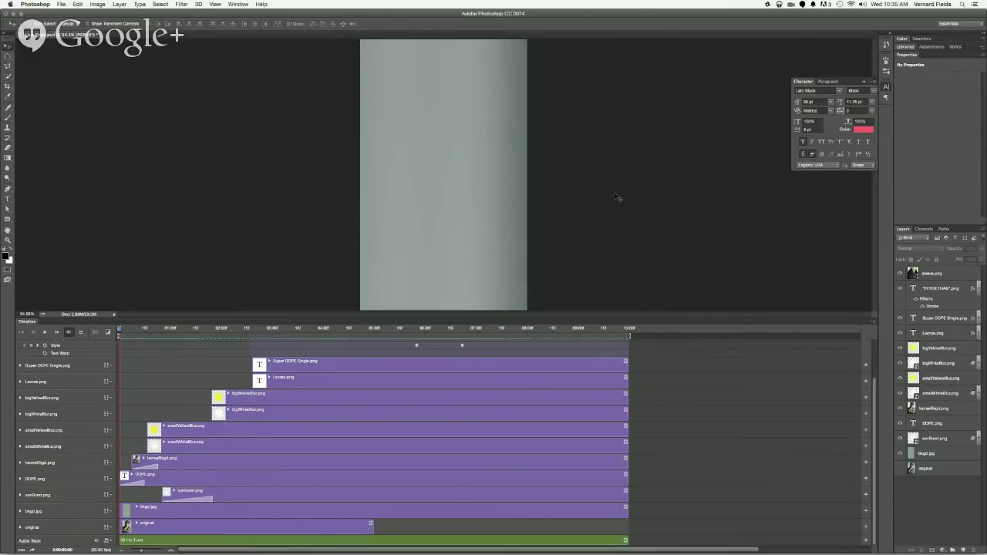
- Switch to Finder and preview the rendered Live Flyer.mp4 in the Live Flyer folder
key("ctrl+super+m")
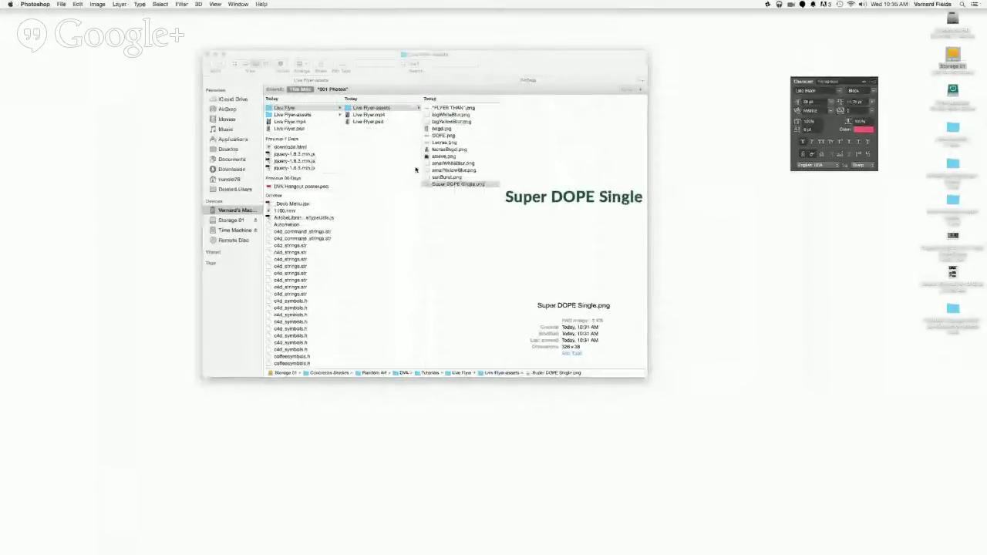
left_click(356, 117)
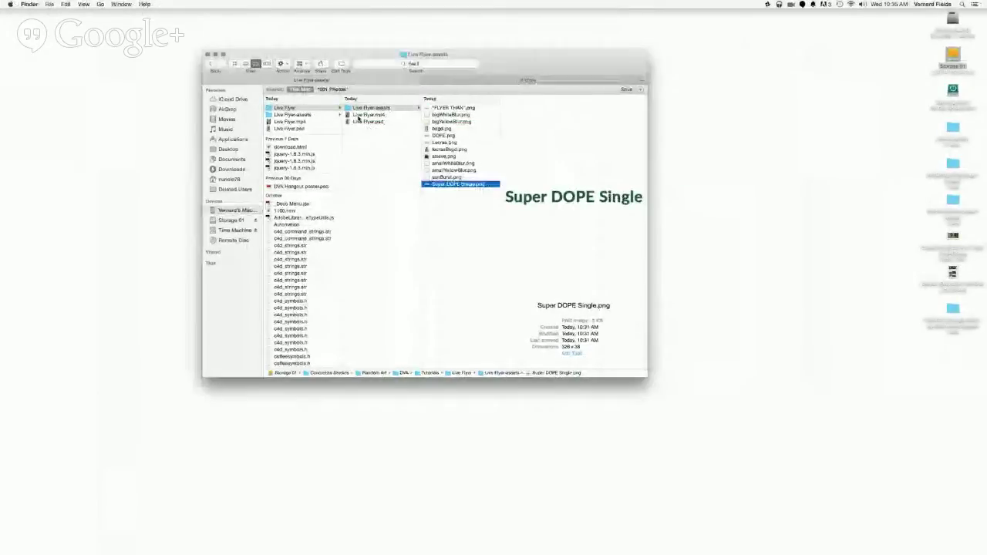
left_click(353, 115)
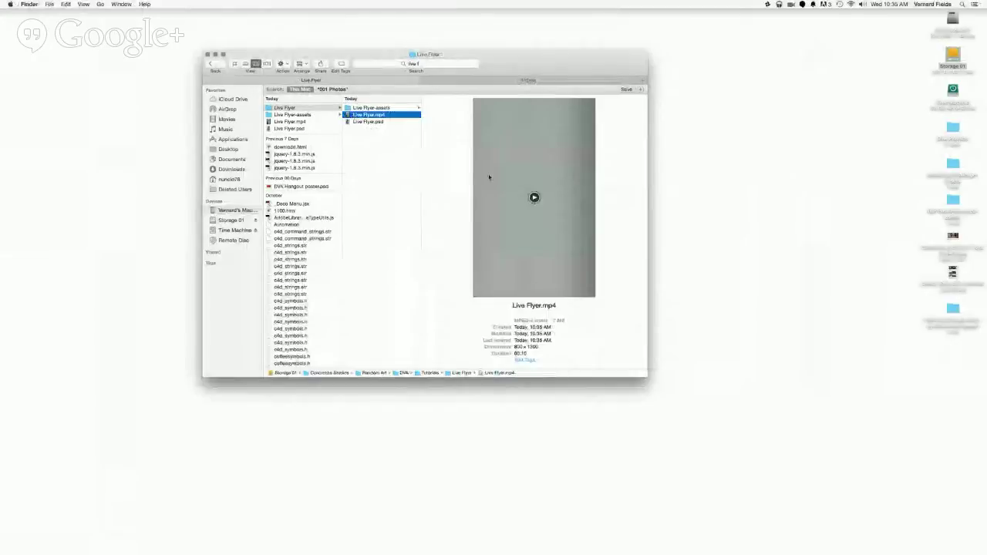
key("space")
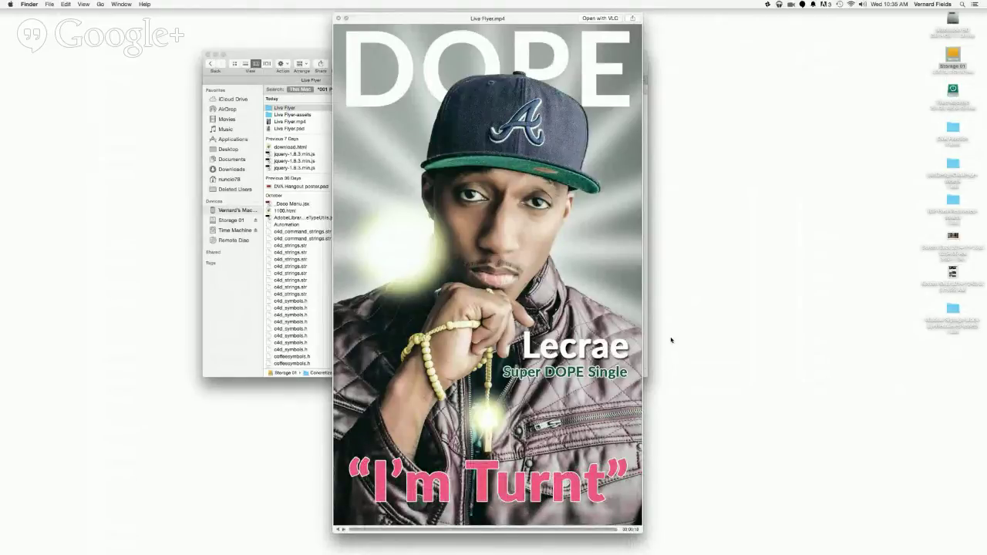
key("space")
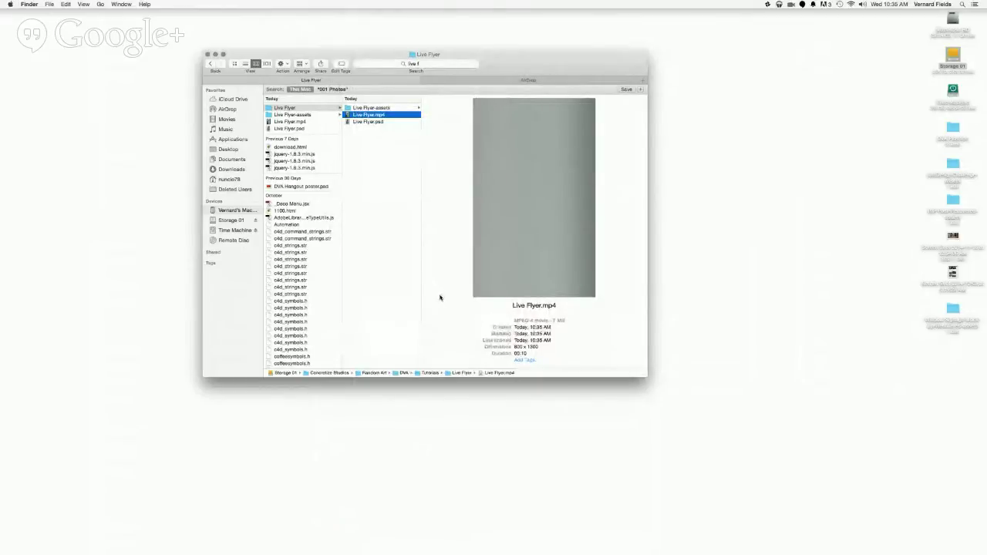
- Switch to the browser, open fb.com in a new tab, and go to the Designers/ Visual Artists group
key("super+Tab")
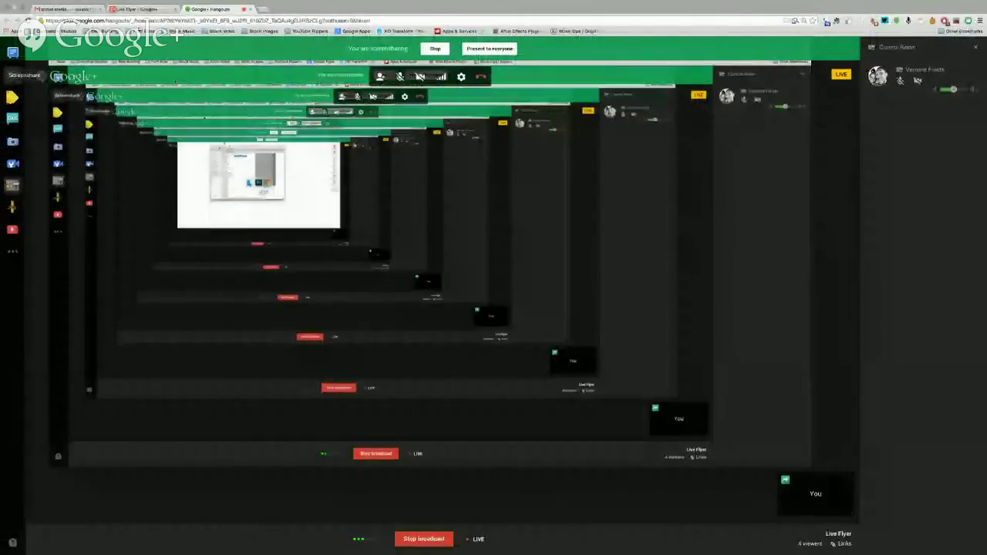
left_click(131, 9)
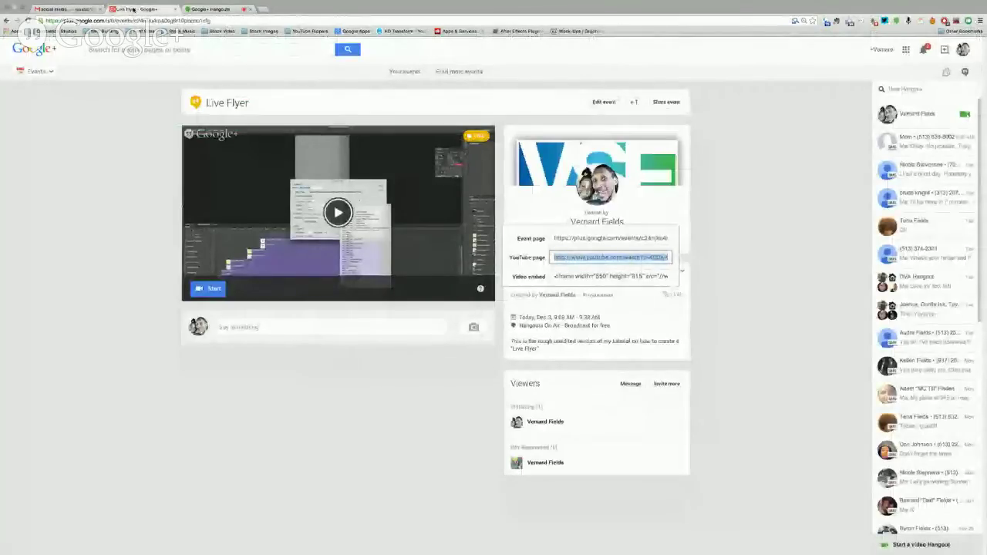
key("super+t")
type("fb.com")
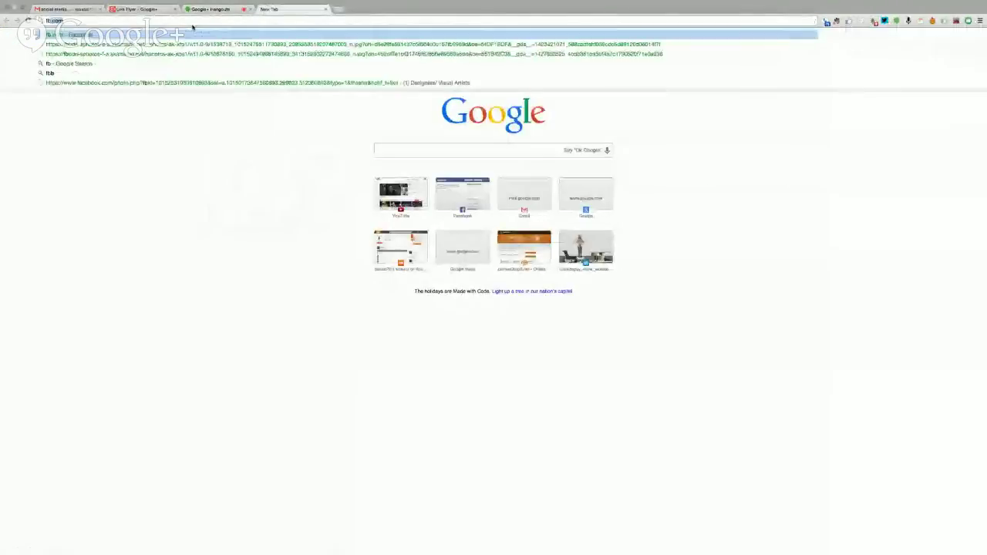
key("Return")
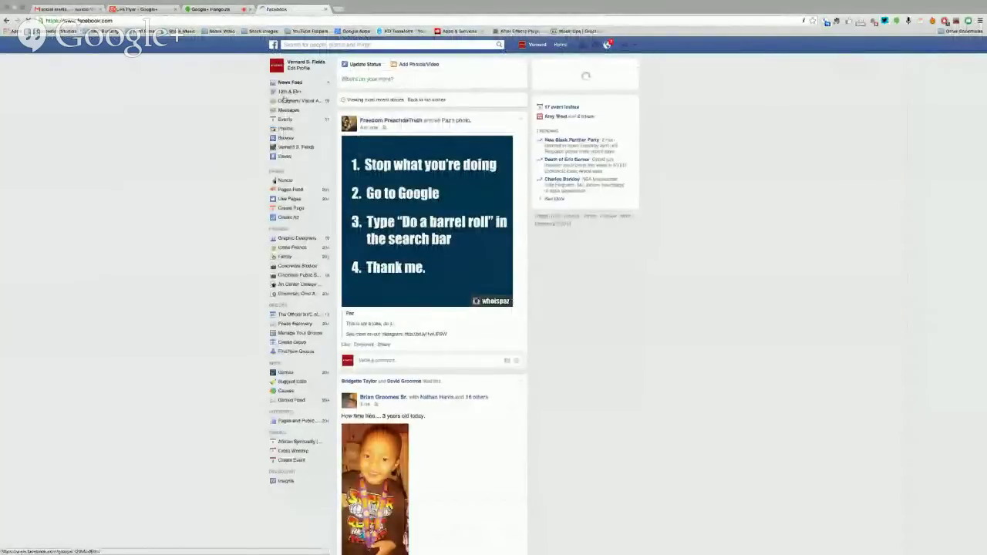
left_click(282, 103)
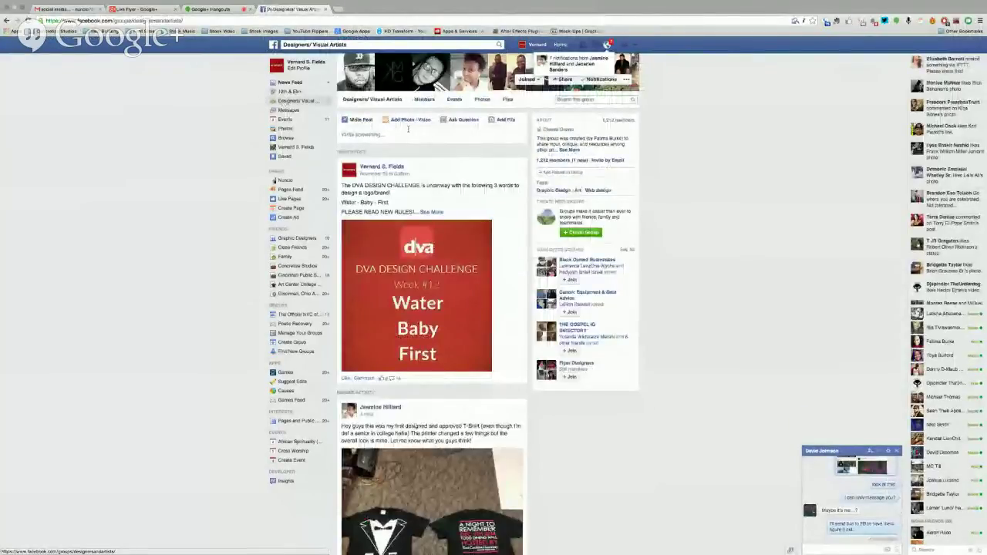
- Start a group post reading "Hey just created whack live flyer in Photoshop!"
left_click(402, 132)
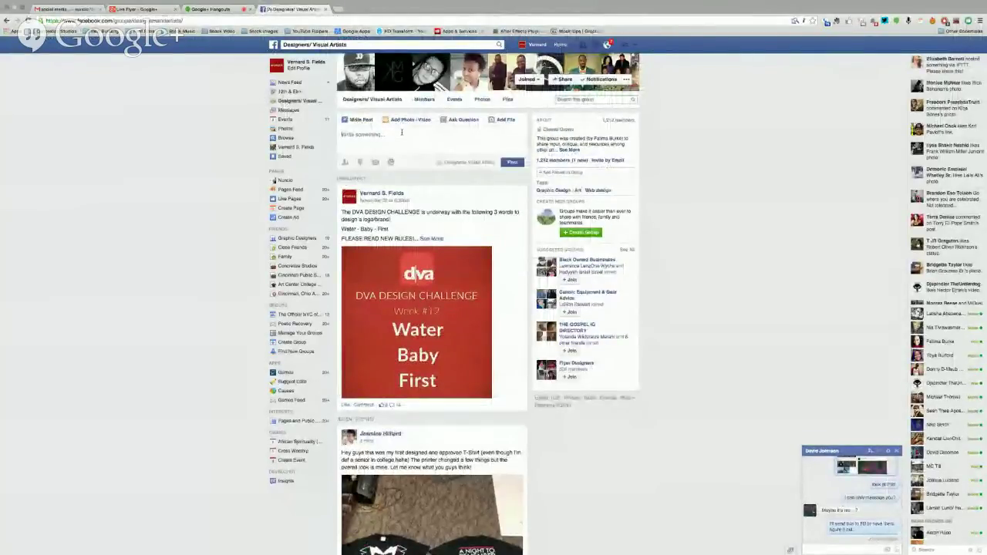
type("Hey just d")
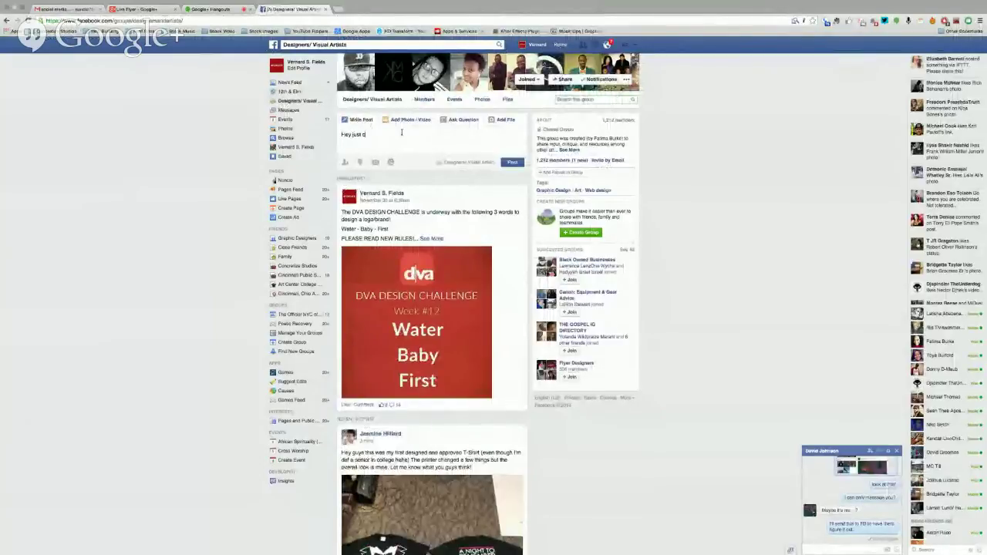
type("reated")
type(" a")
type("W")
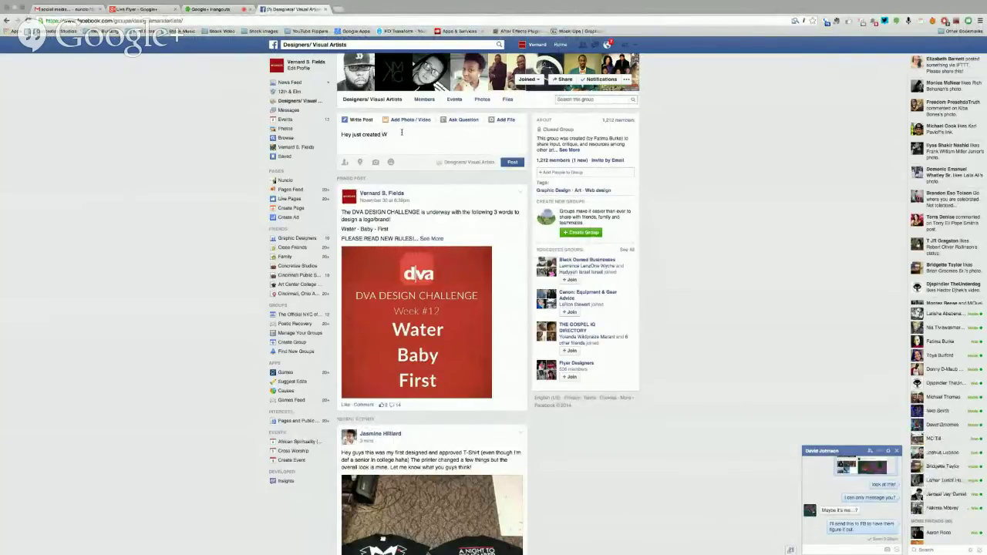
type("hack lo")
type("ke flyer")
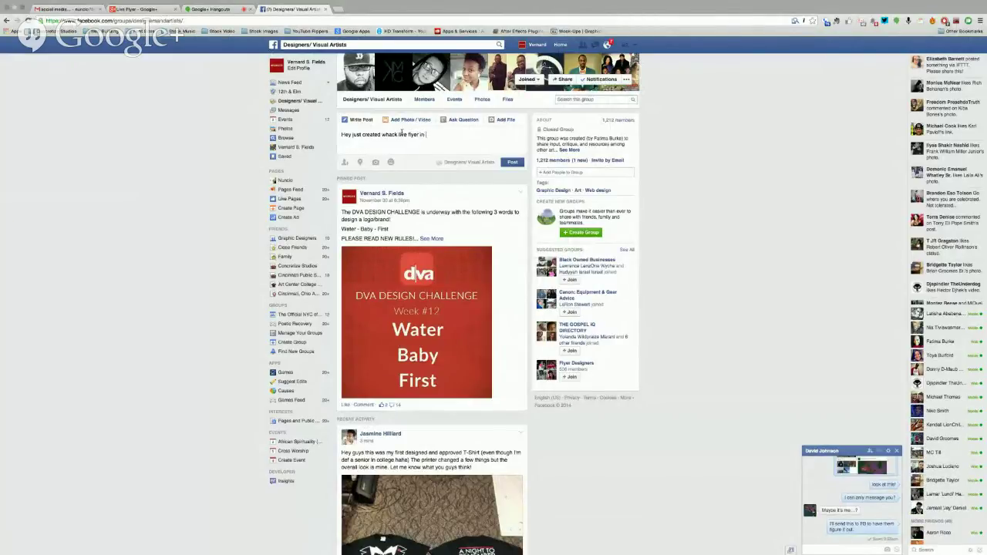
type(" in Photoshop!")
- Attach Live Flyer.mp4 from the Live Flyer folder to the group post
left_click(414, 124)
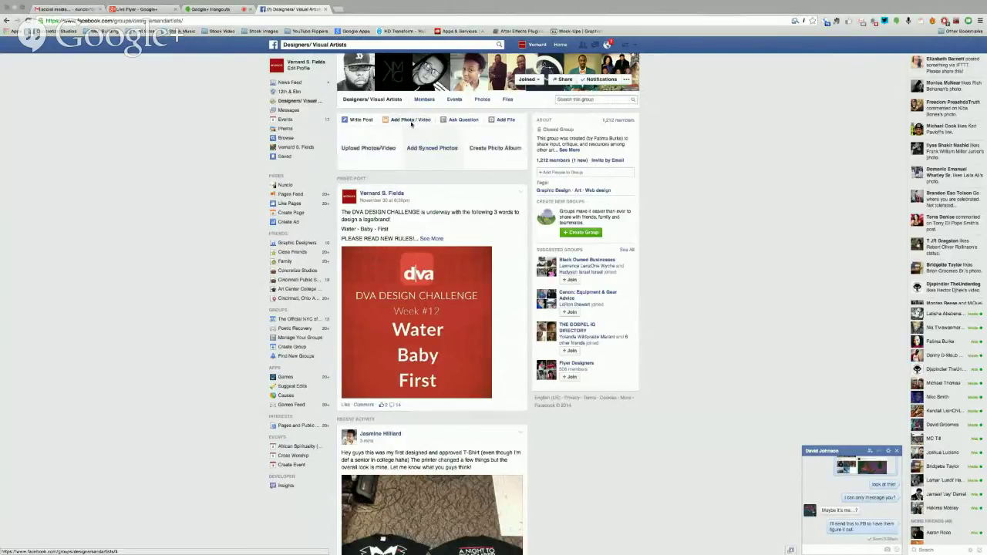
left_click(376, 150)
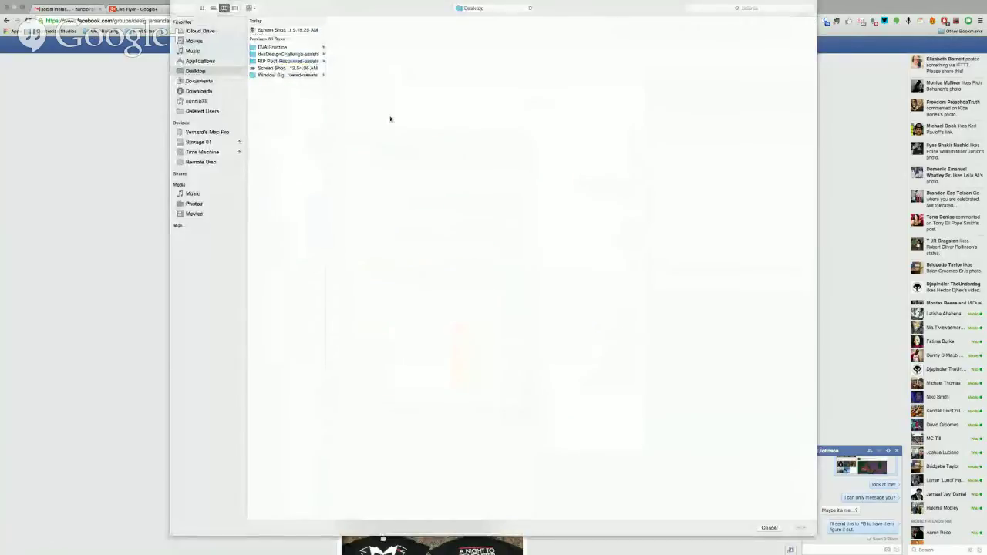
left_click(468, 8)
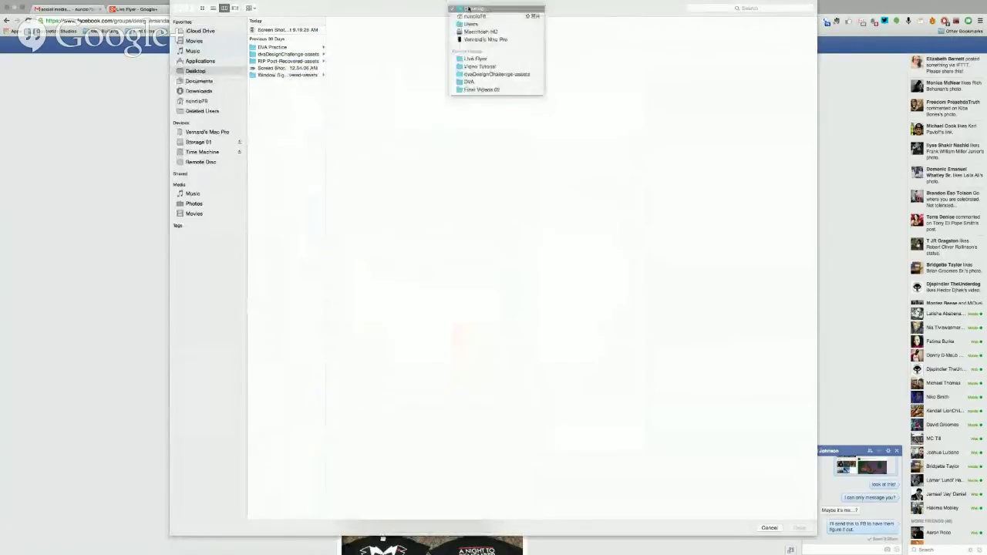
left_click(478, 60)
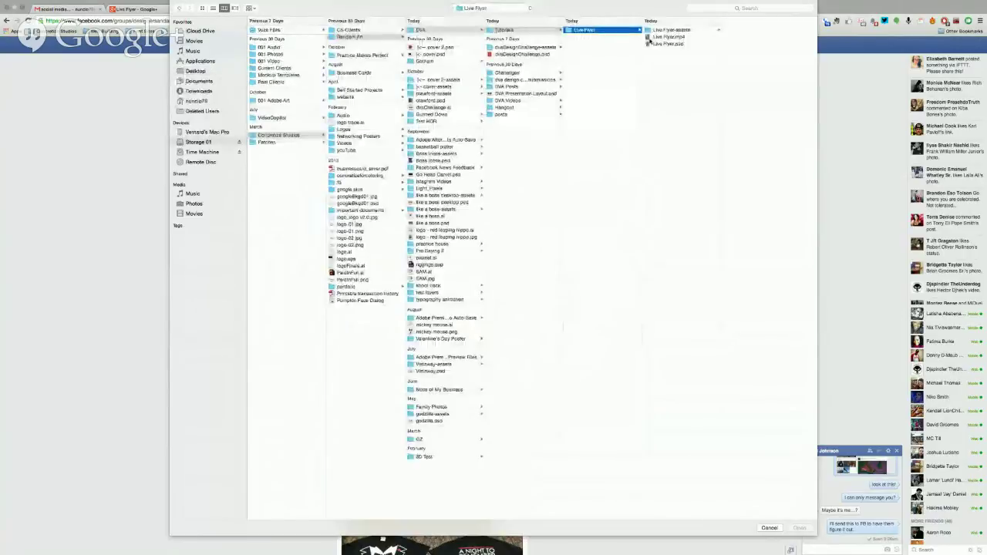
left_click(661, 38)
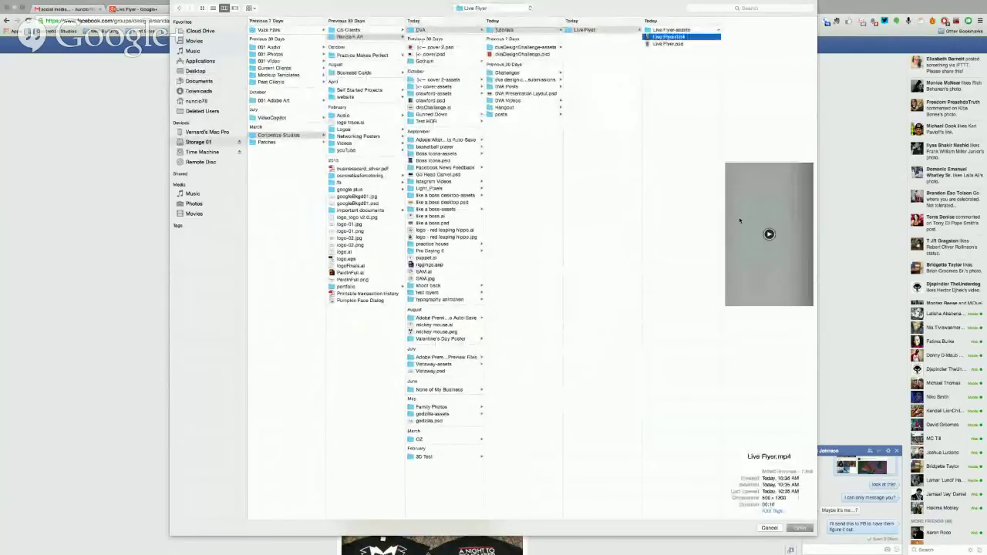
left_click(798, 527)
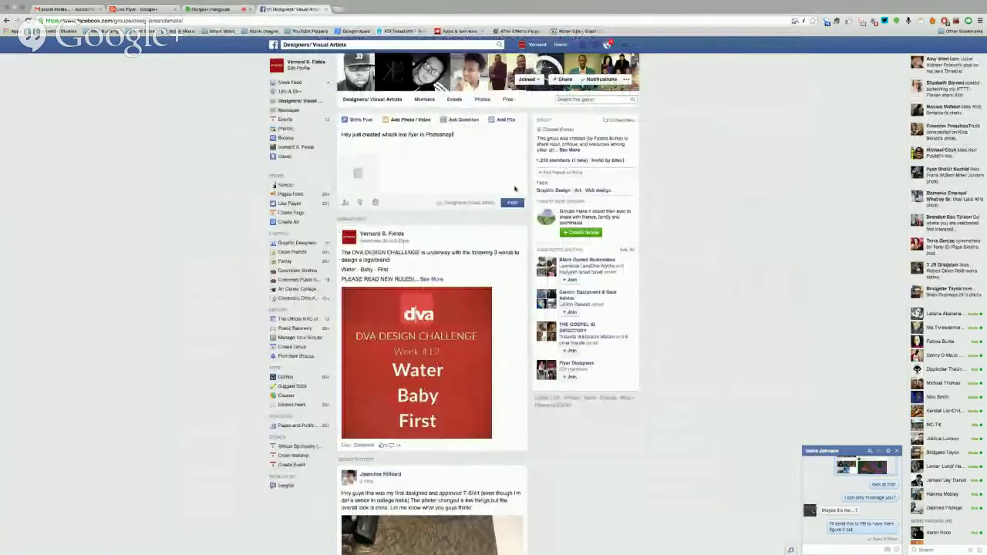
- Add "Come watch me do it better in Premiere Pro!" to the post, publish it, and dismiss the video processing notice
type("Come ")
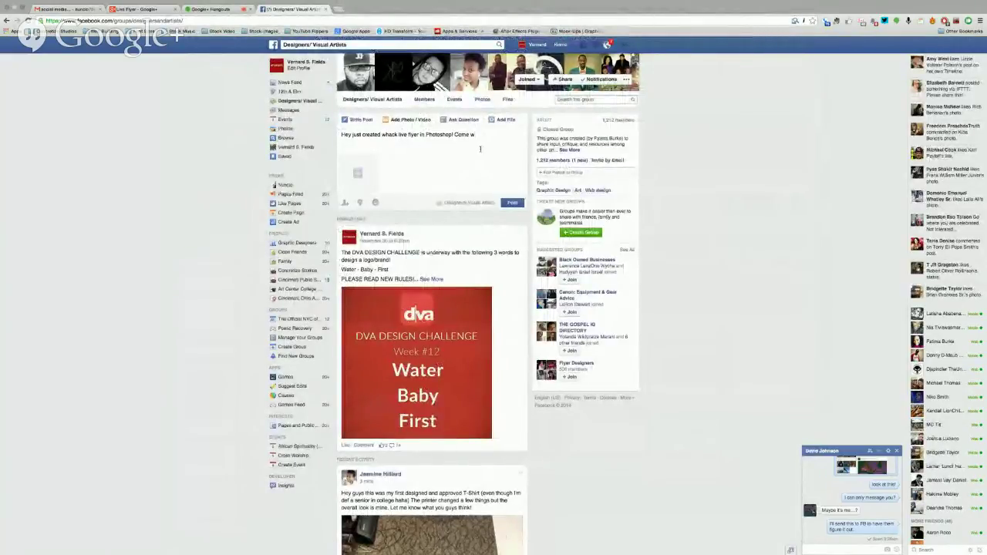
type("watch me do it better in Pro")
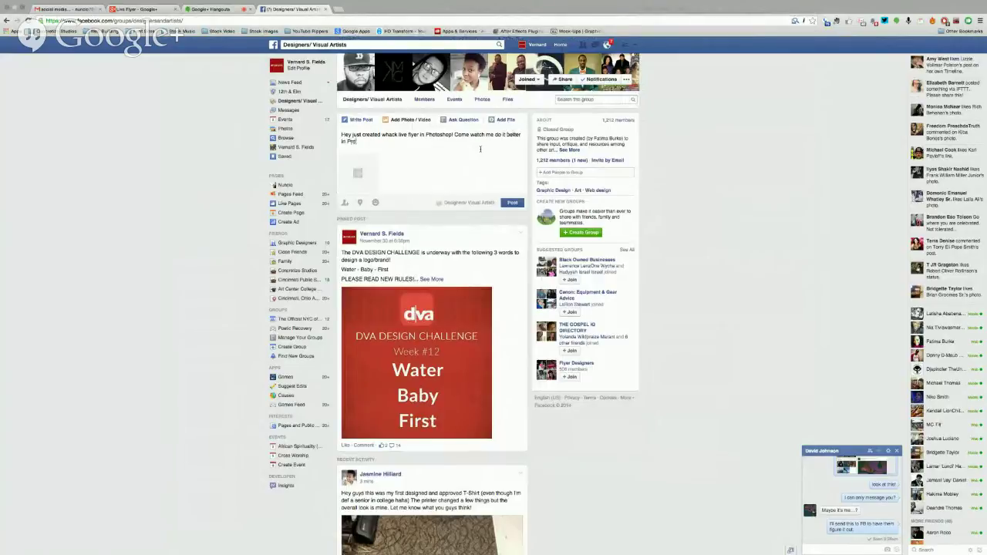
key("BackSpace")
type("emiere Pro!")
left_click(508, 203)
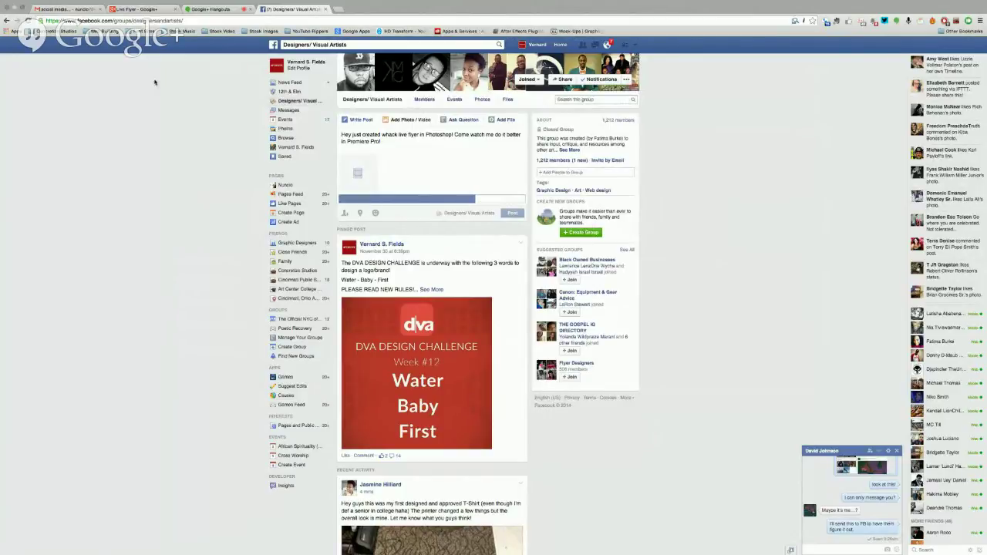
key("super+Tab")
key("super+Tab")
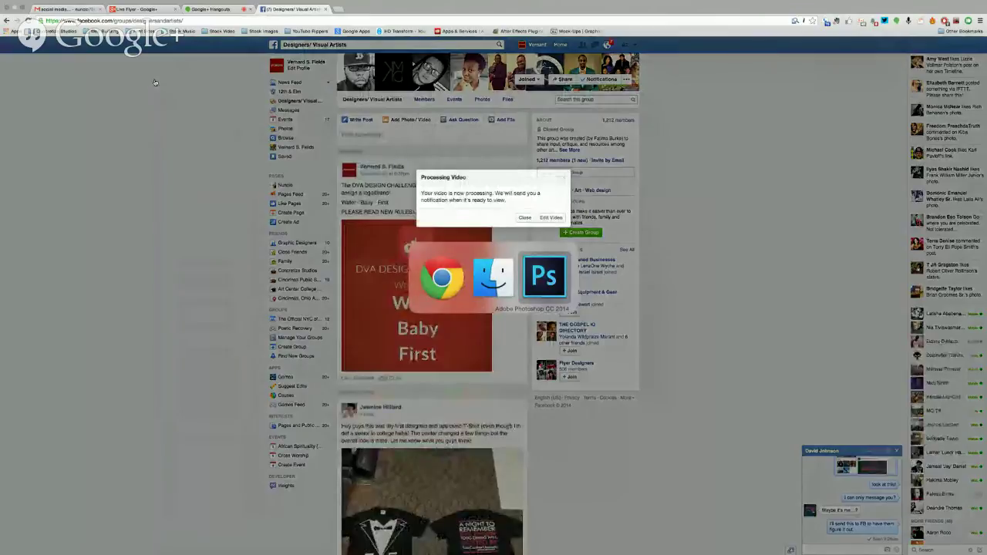
key("Escape")
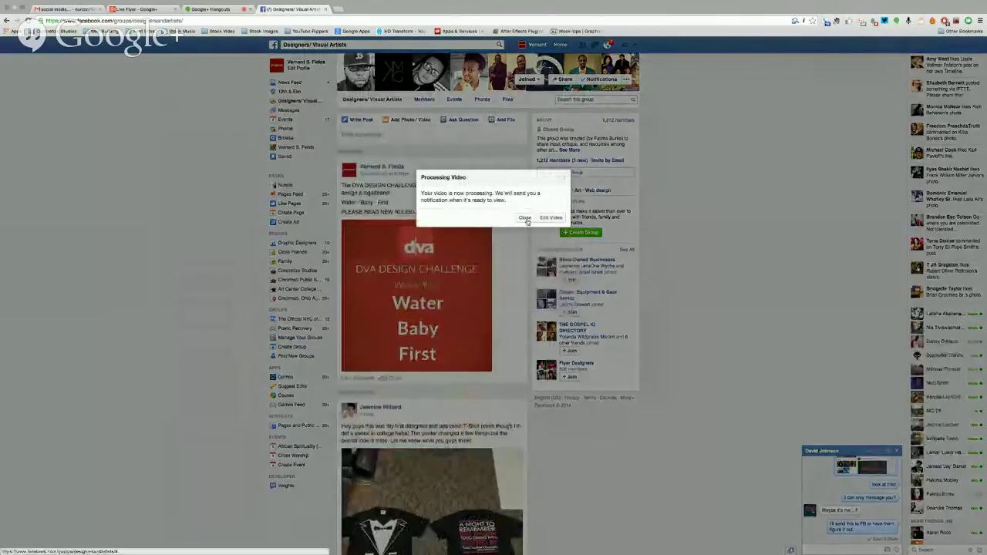
left_click(524, 219)
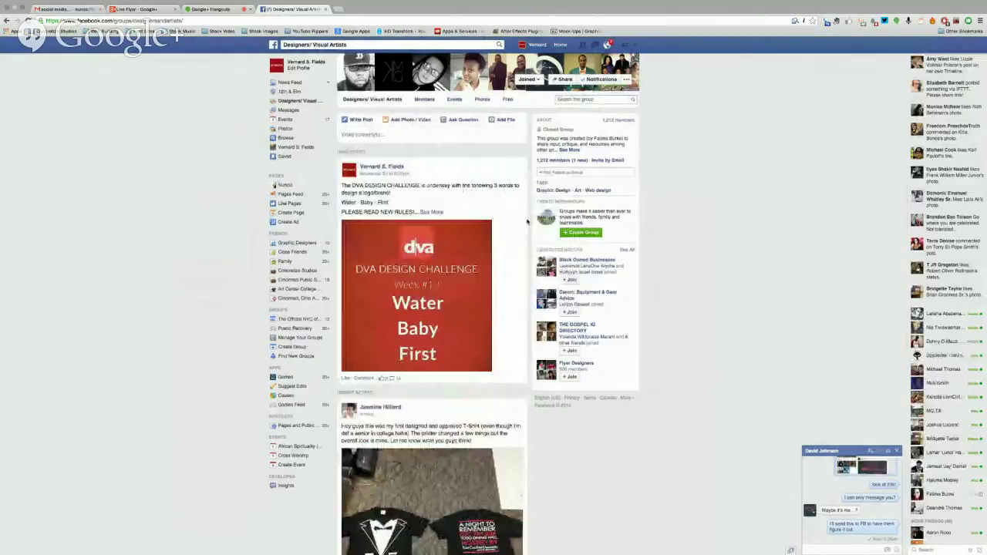
- Switch back to Photoshop, collapse the Timeline, and fit the whole flyer in the window
key("super+Tab")
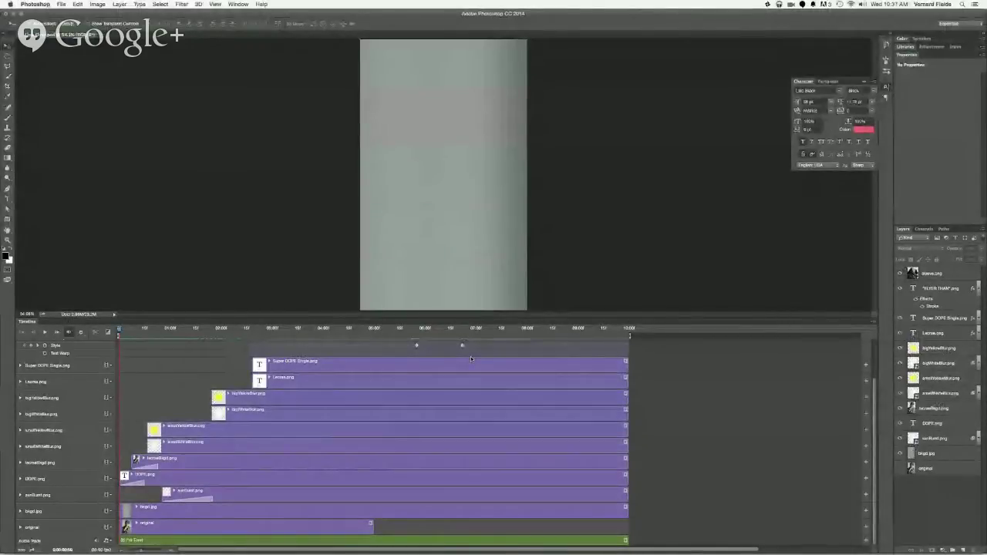
double_click(25, 324)
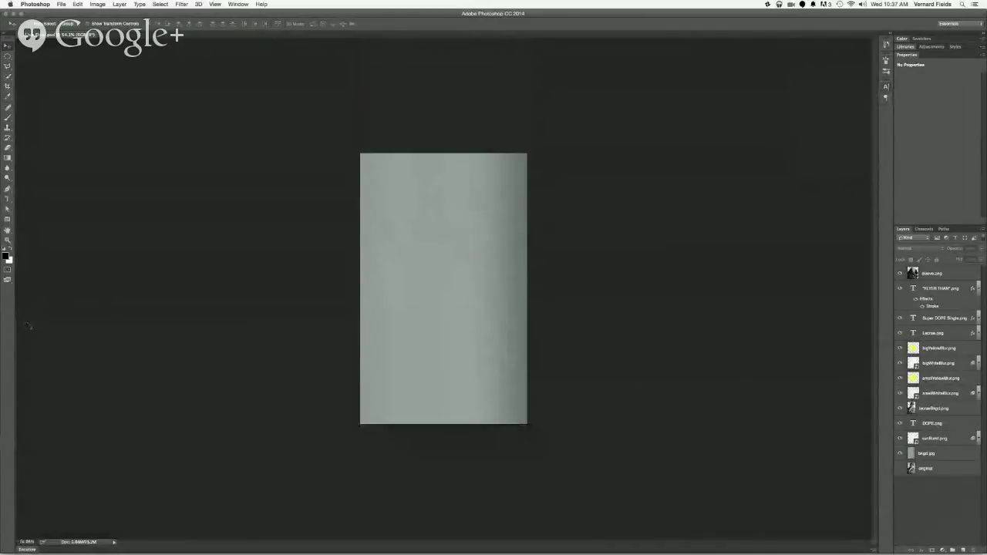
double_click(31, 550)
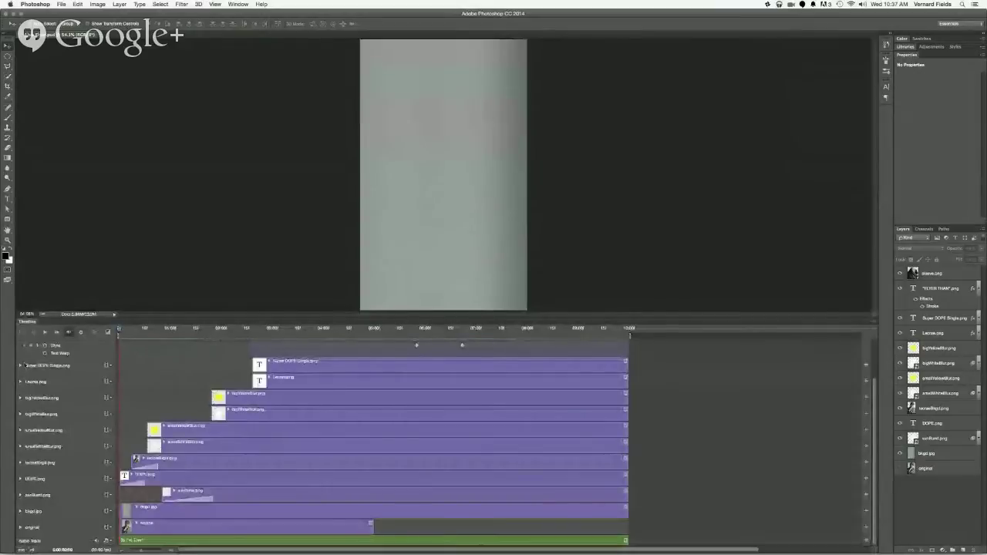
double_click(24, 323)
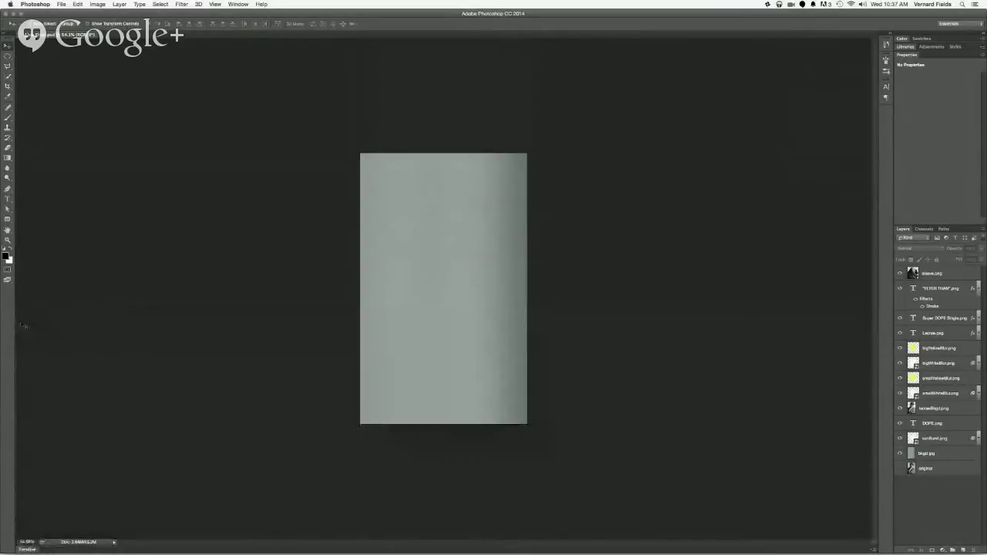
key("super+0")
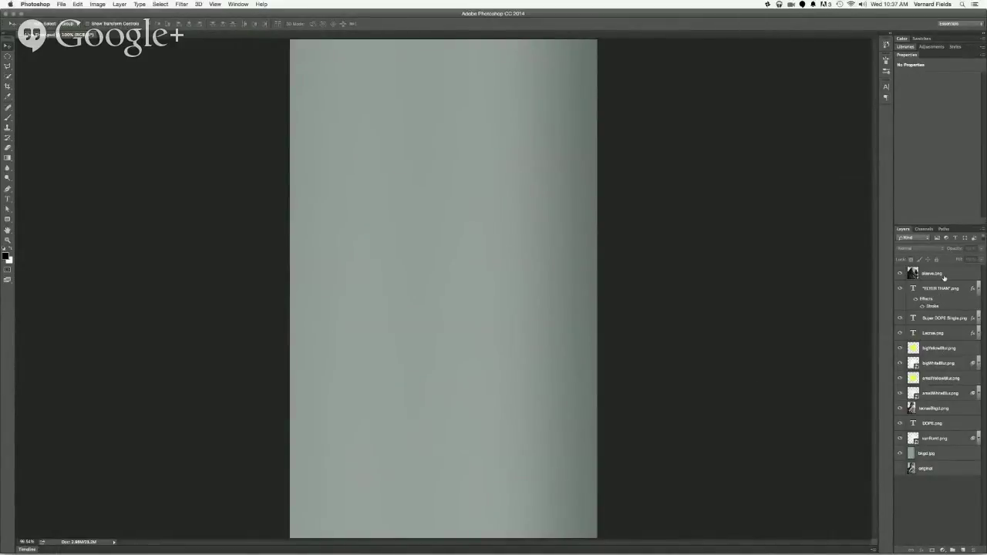
- Move the playhead near the end of the animation and view the complete flyer with the Timeline collapsed
left_click(33, 549)
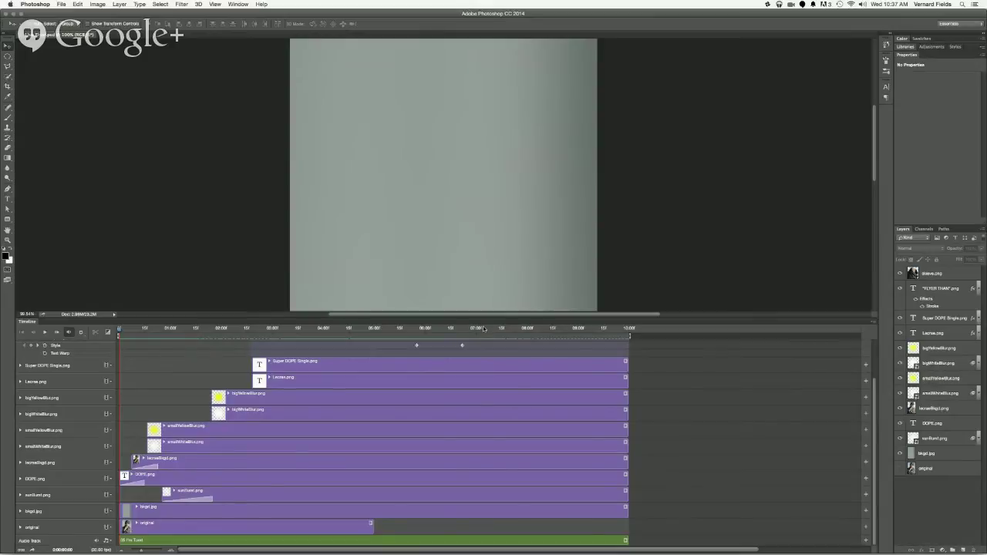
left_click_drag(483, 328, 612, 336)
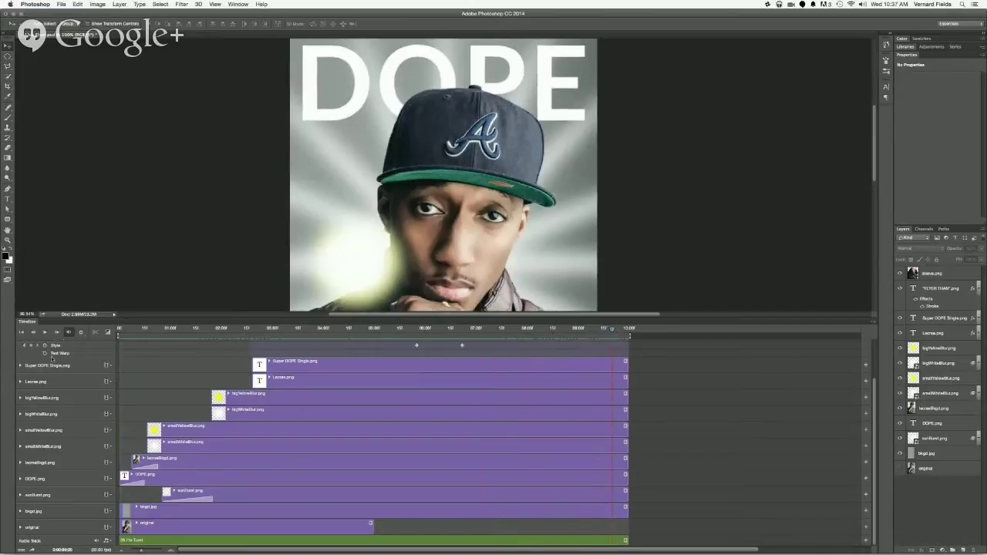
double_click(25, 321)
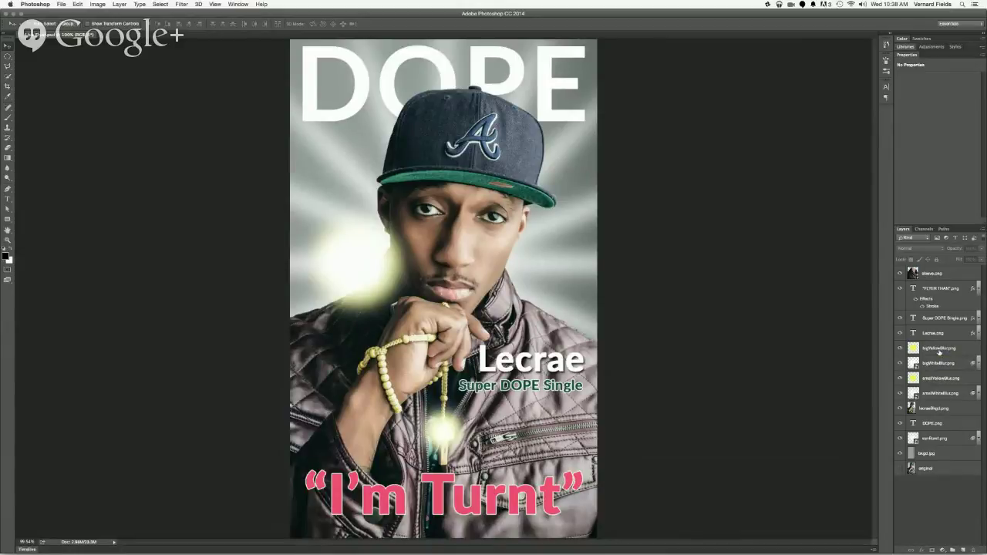
- Launch Premiere Pro CC from the Adobe CC 2014 app group and return to the Photoshop document
key("F4")
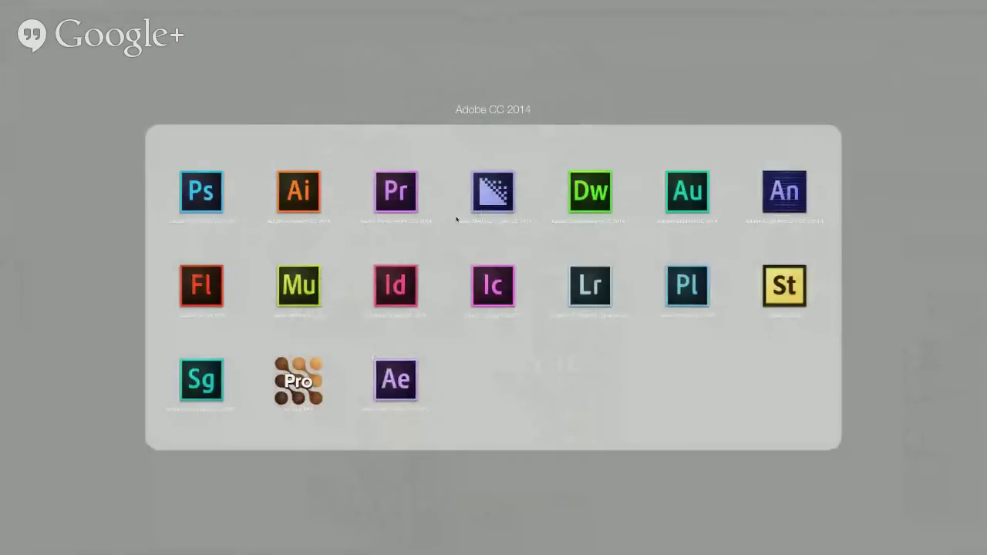
key("F4")
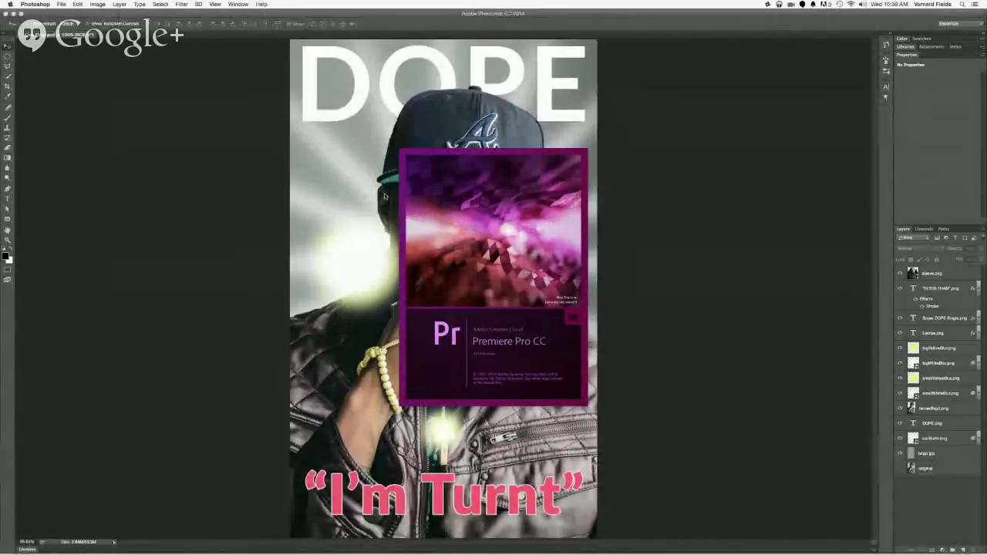
left_click(270, 221)
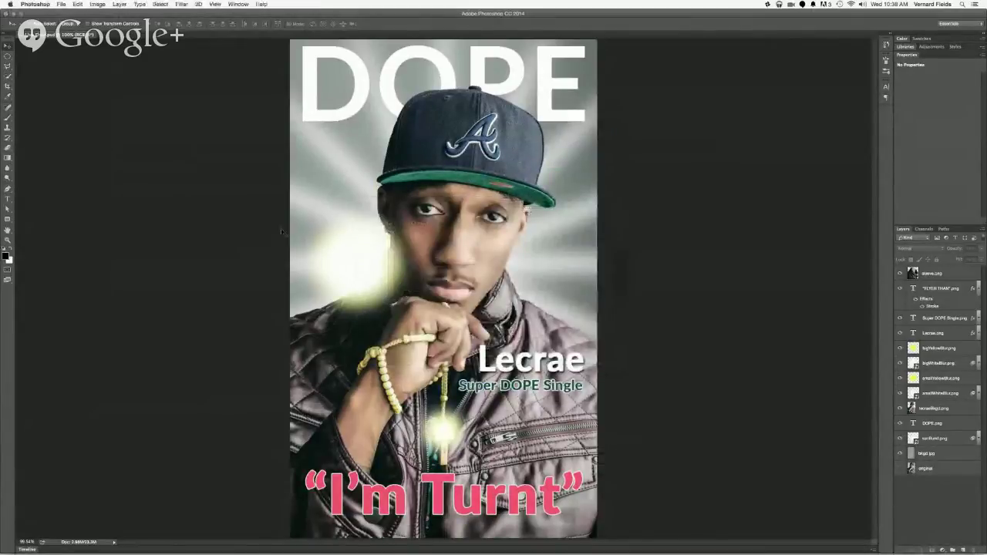
- Expand the sunBurst.png track in the Timeline and add a Style keyframe at the start of its clip
left_click(27, 550)
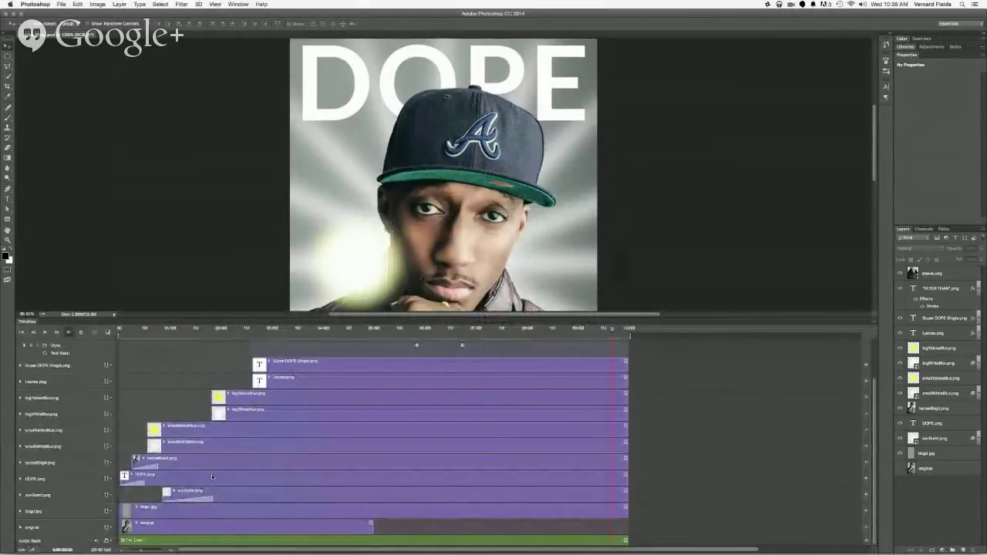
left_click(242, 496)
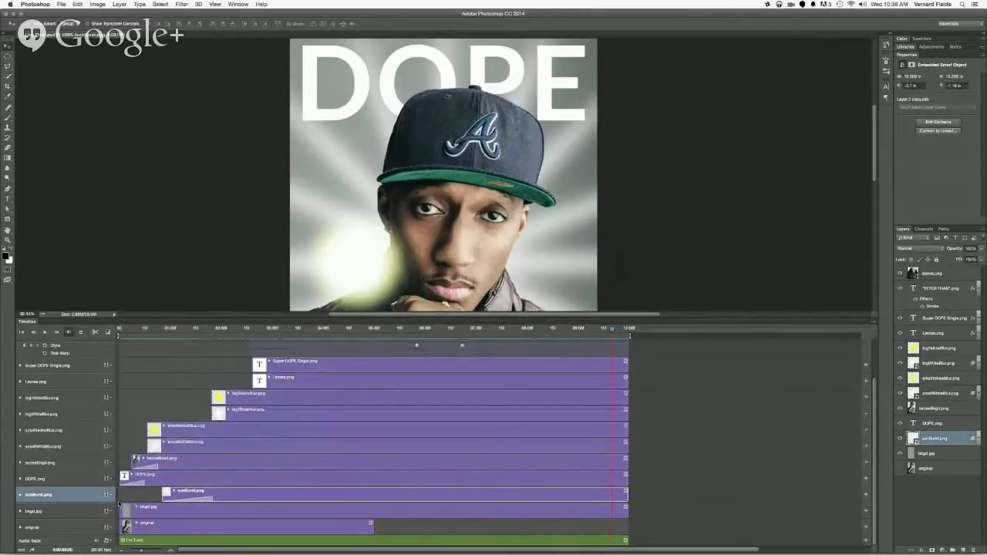
left_click(20, 495)
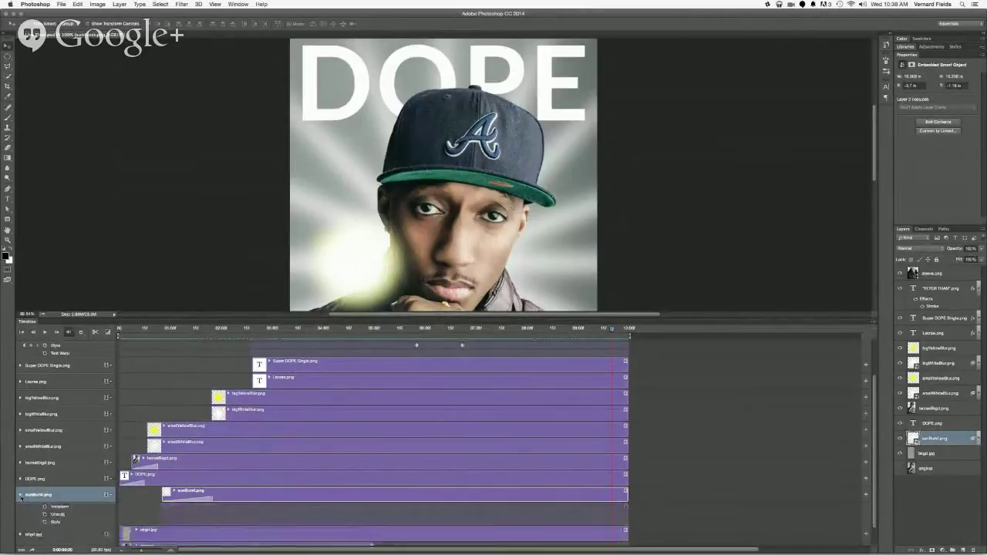
left_click(179, 331)
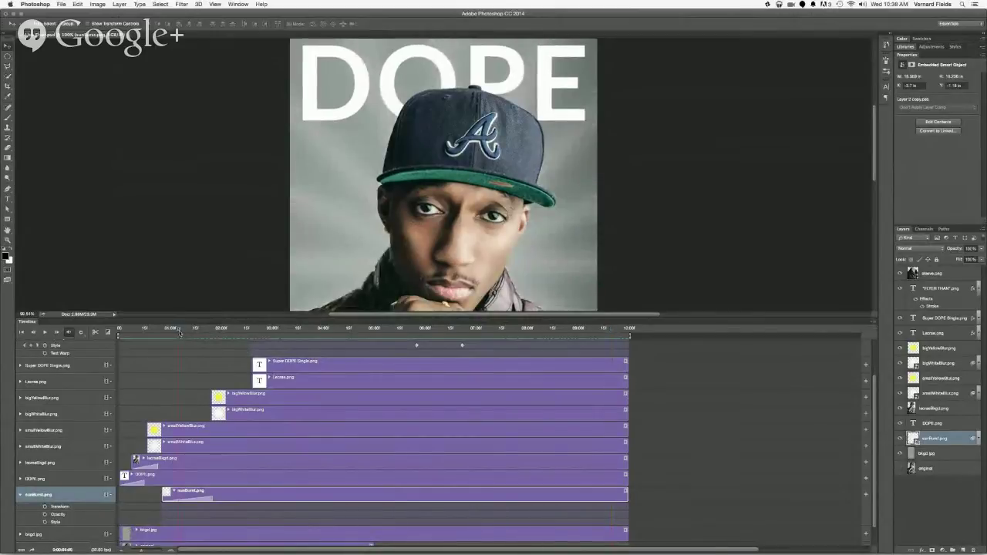
left_click_drag(179, 332, 162, 336)
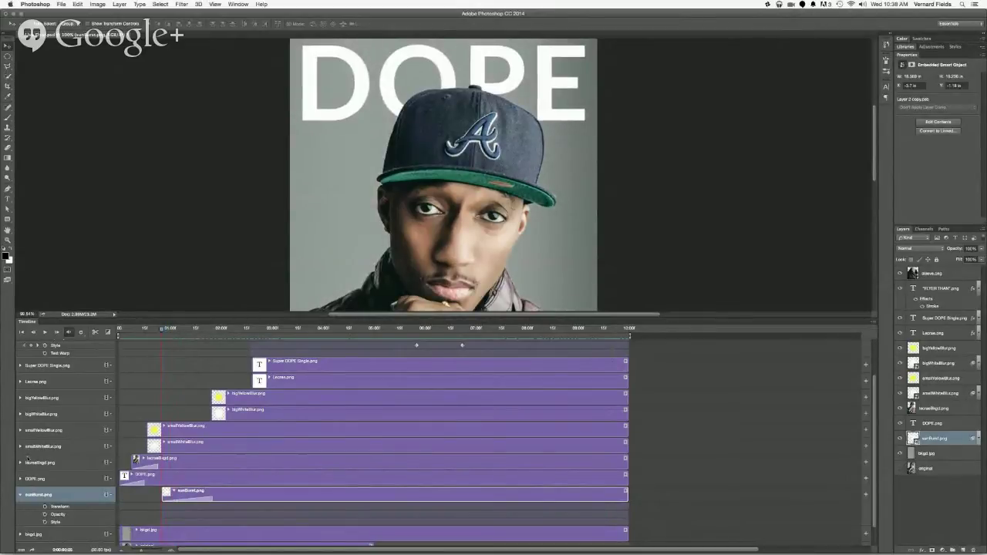
left_click(45, 522)
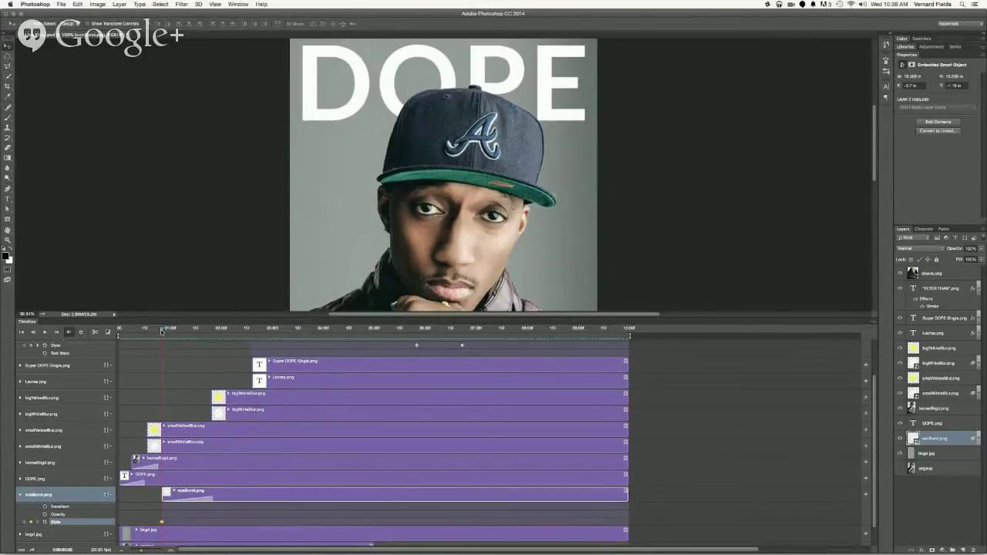
- Move the playhead to the end of the animation and try to rotate the sunBurst.png layer with Free Transform
left_click_drag(161, 332, 228, 333)
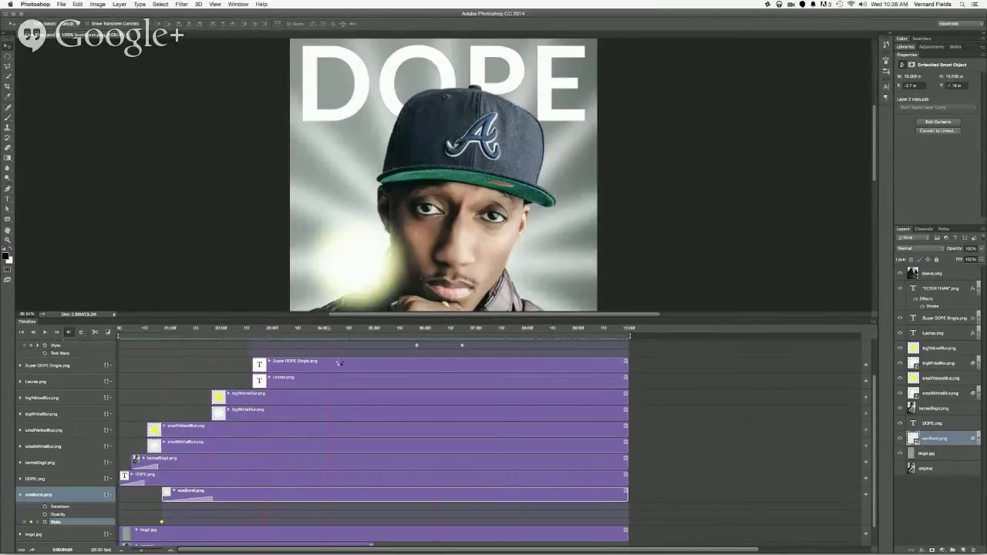
left_click_drag(499, 364, 632, 373)
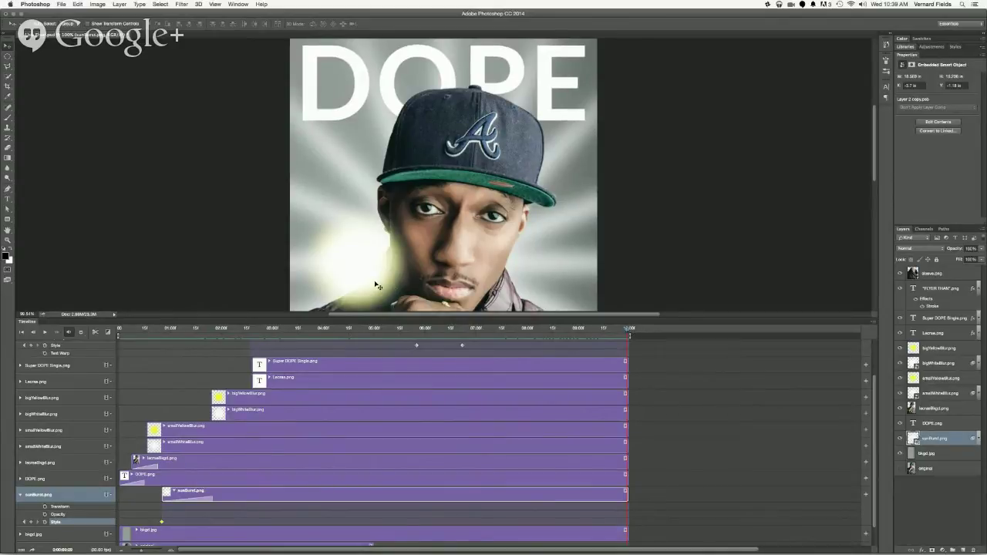
key("super+t")
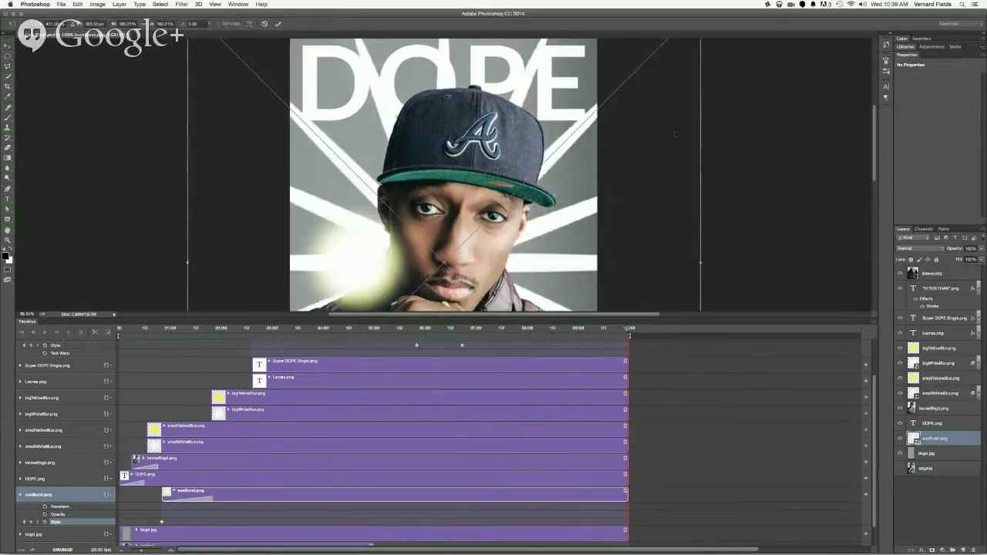
key("super+minus")
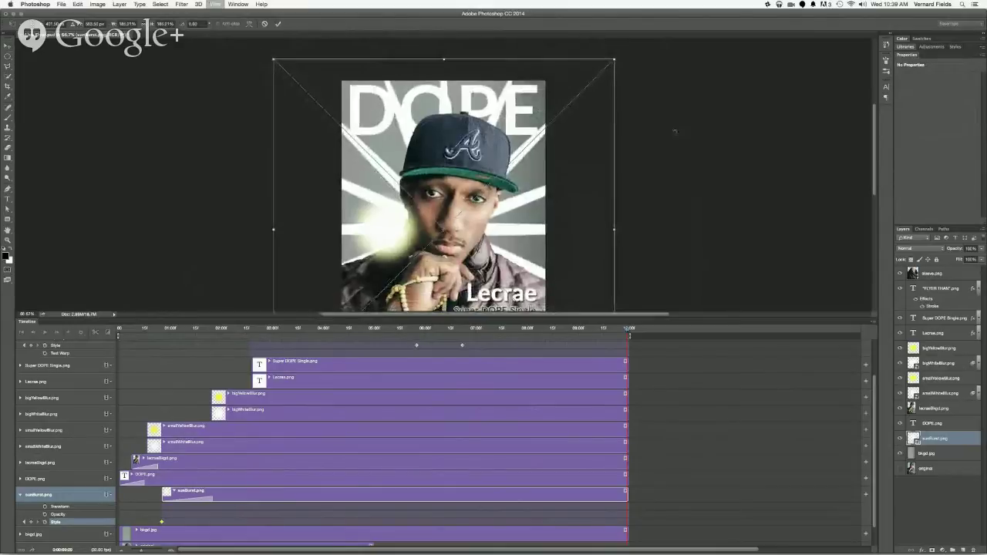
key("super+minus")
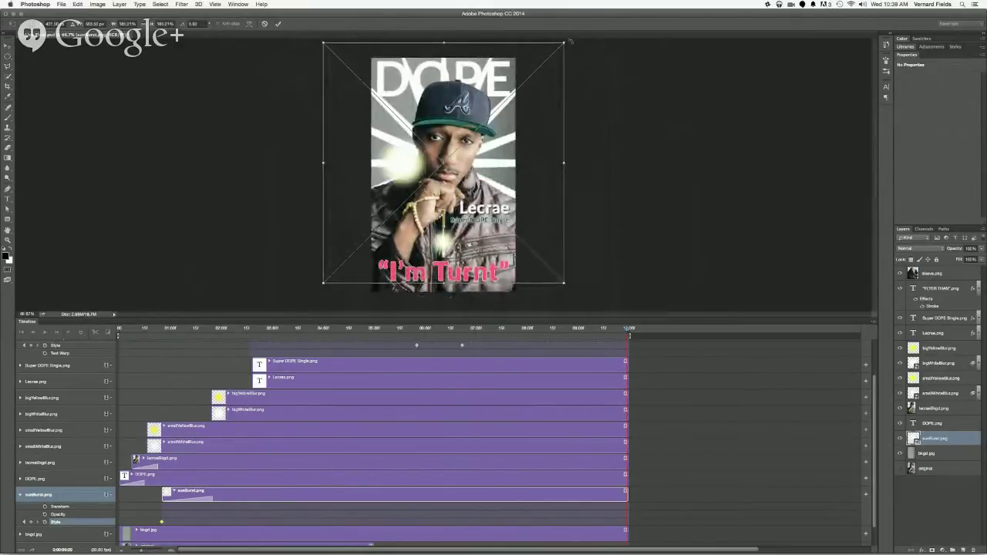
left_click_drag(586, 293, 522, 96)
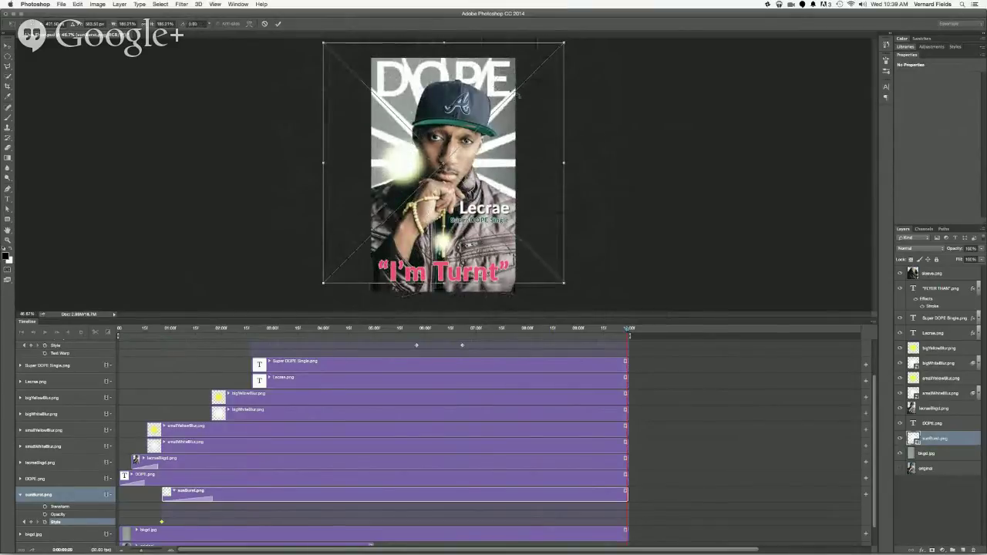
key("Return")
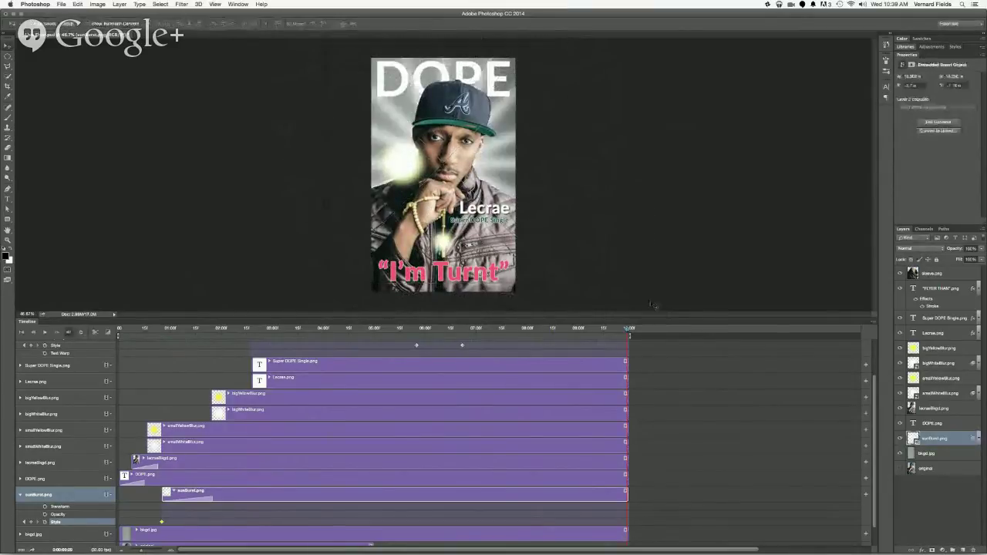
- Rotate the sunburst about 25° counter-clockwise at the end of its clip, scrub back to check it, and collapse its track
left_click_drag(574, 333, 645, 354)
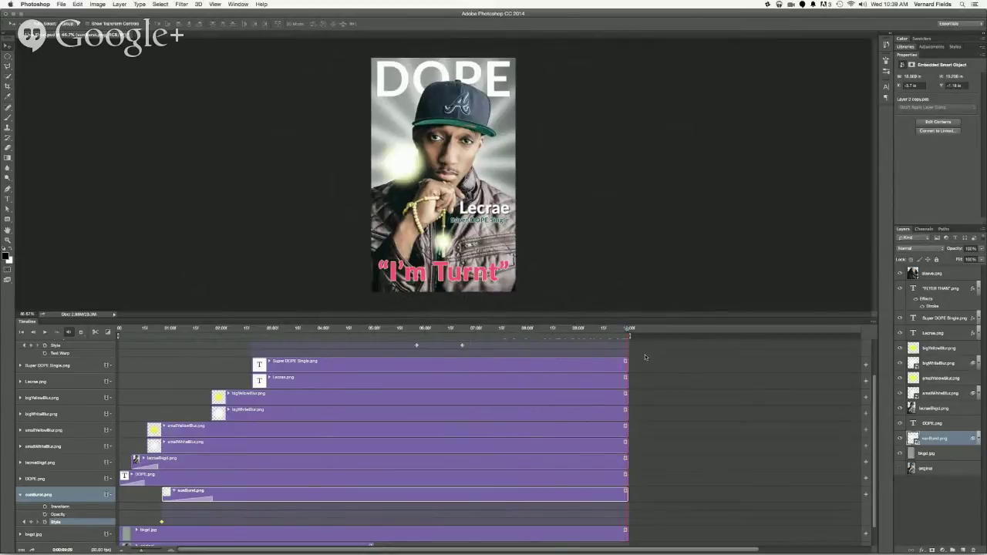
key("ctrl+t")
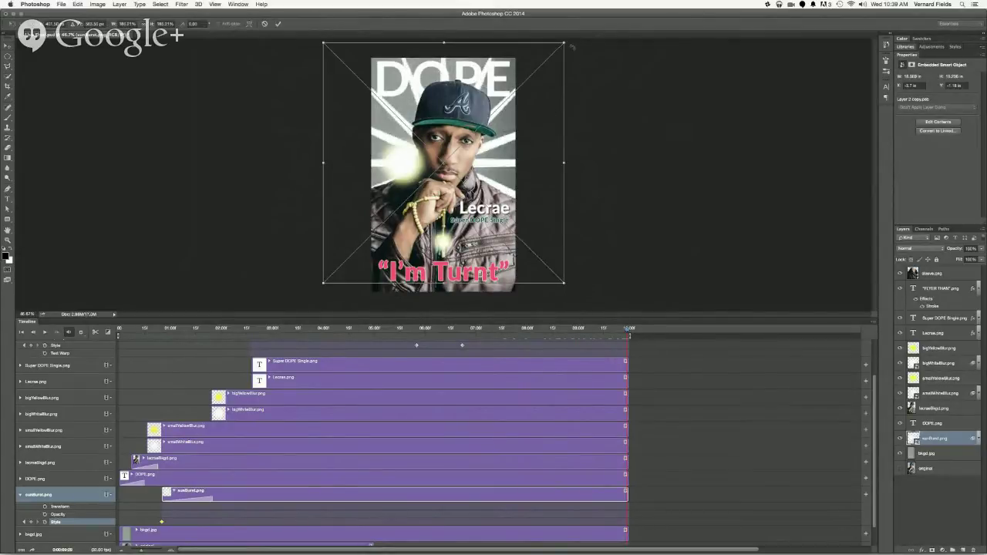
left_click_drag(572, 47, 472, 87)
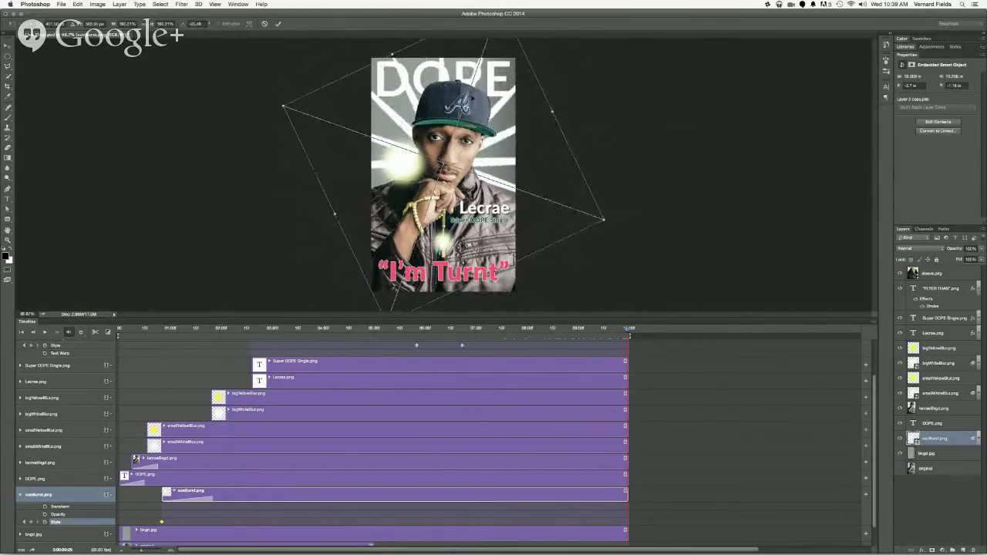
key("Return")
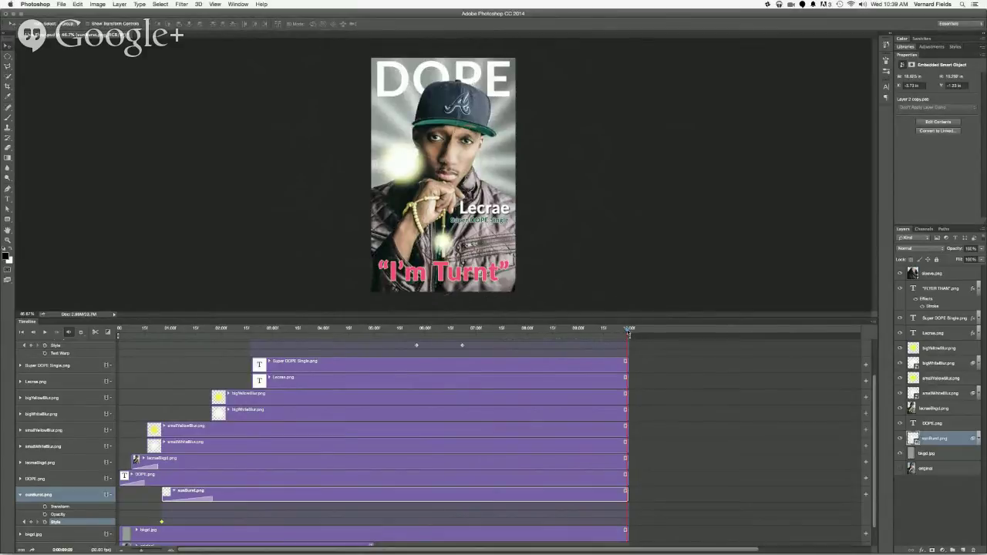
left_click_drag(628, 331, 574, 331)
left_click(21, 495)
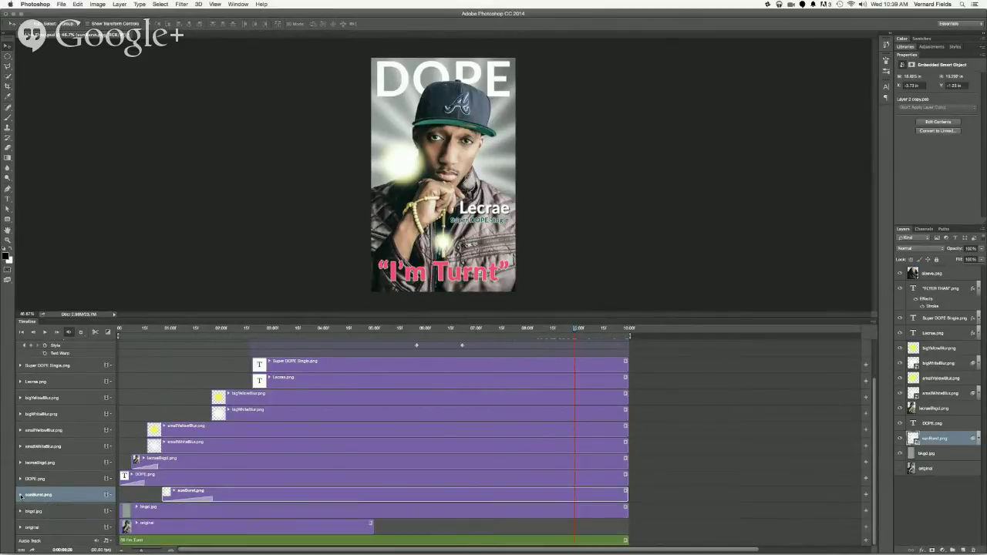
- Switch to Premiere Pro, start a new project, and browse to the Live Flyer folder for its location
key("super+Tab")
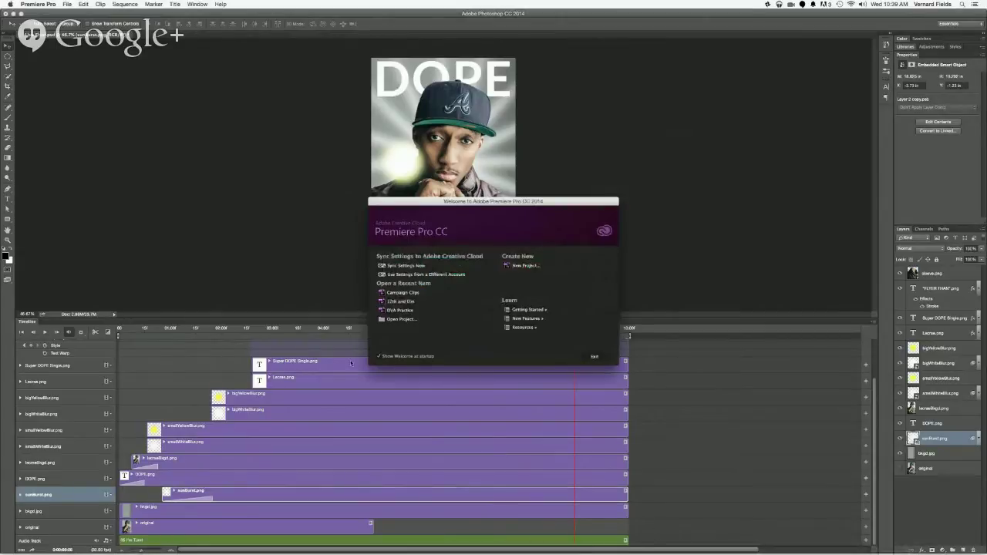
left_click(515, 266)
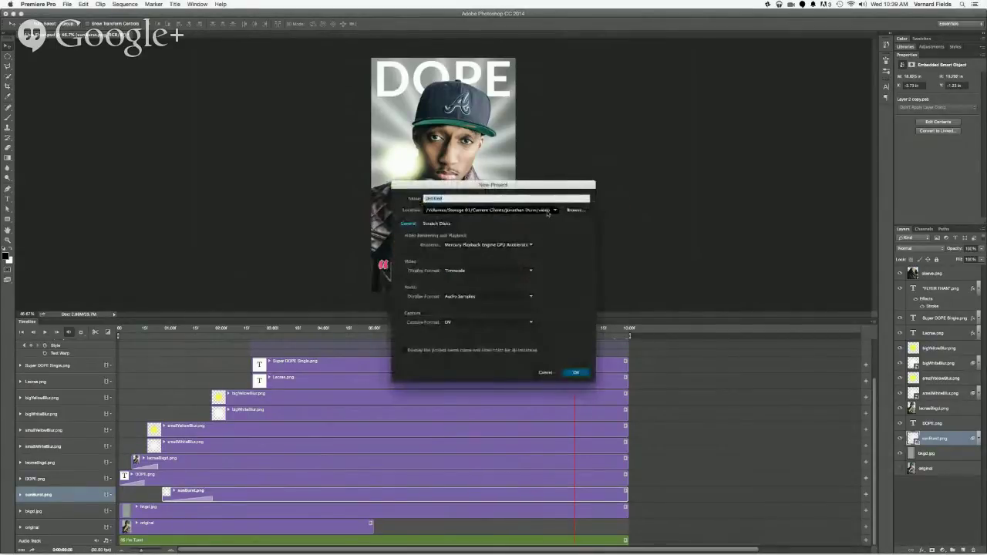
left_click(575, 209)
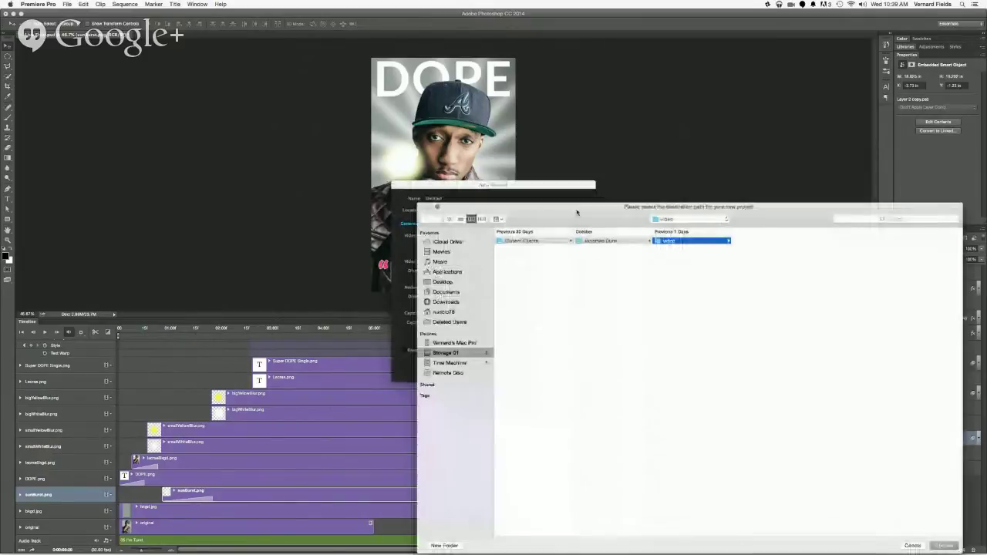
left_click(679, 219)
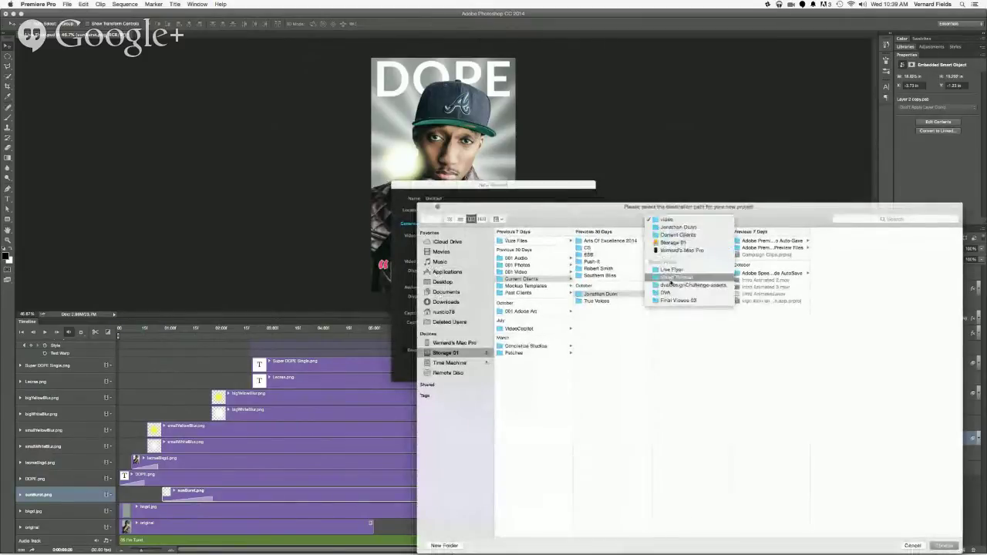
left_click(669, 269)
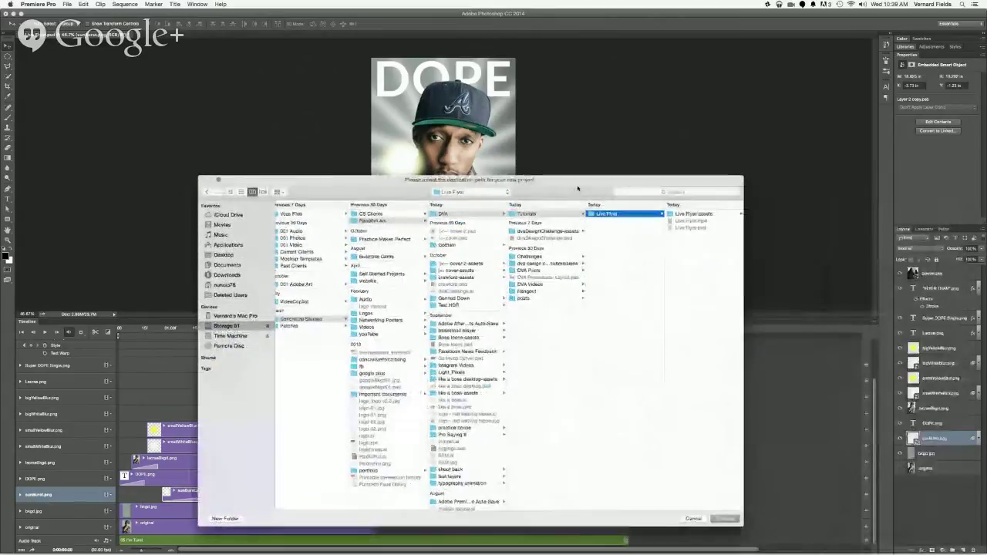
- Create a folder named Premiere Pro inside Live Flyer and choose it as the project location
left_click(205, 518)
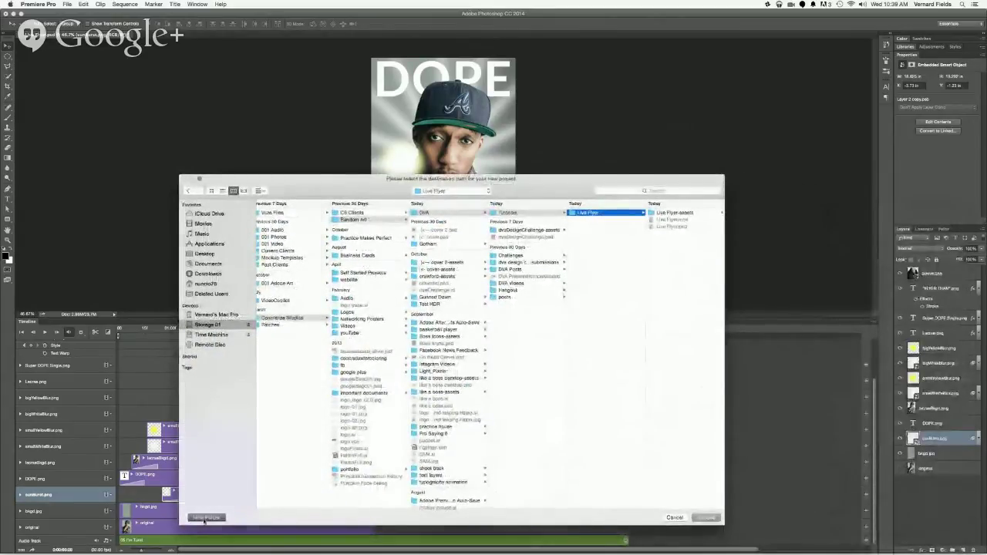
type("Premi")
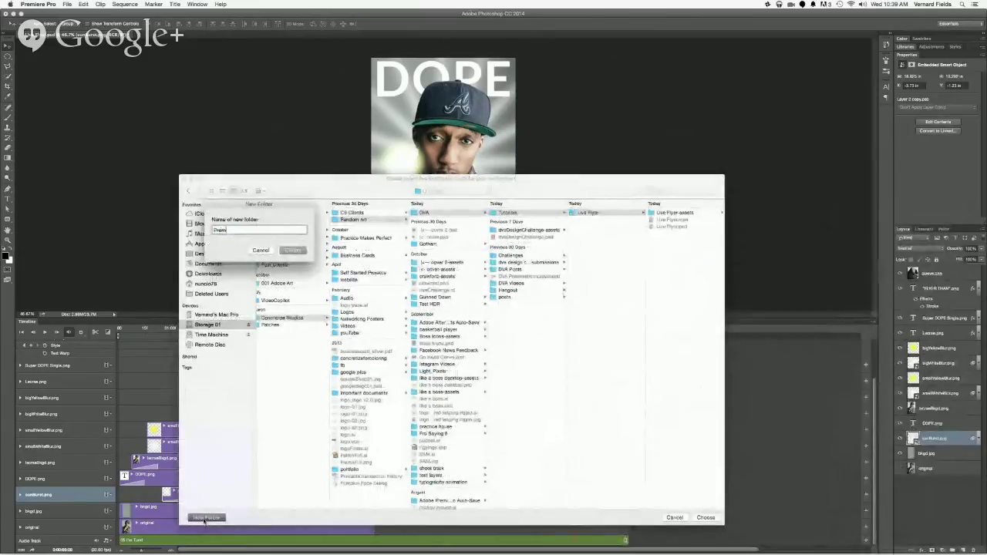
type("ere Pro")
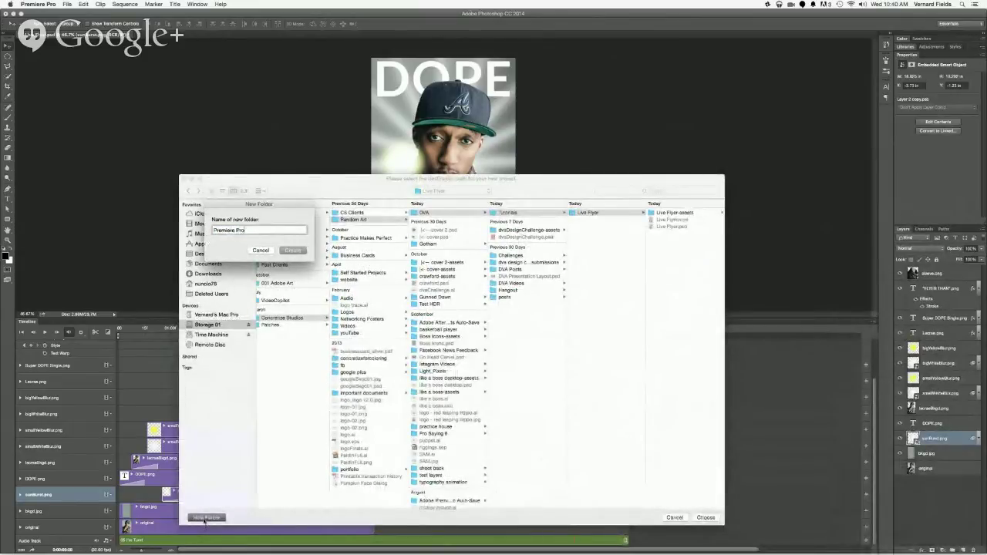
key("Return")
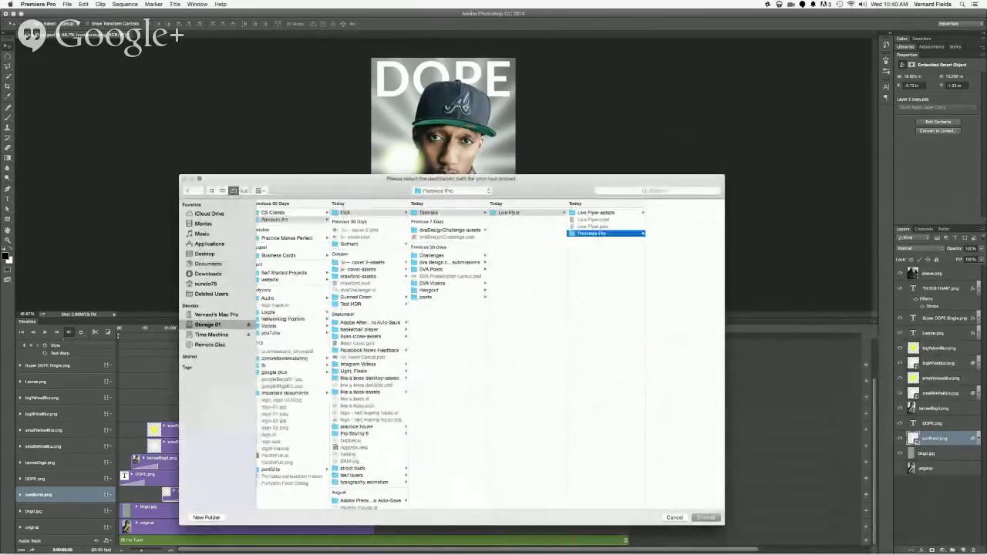
left_click(702, 517)
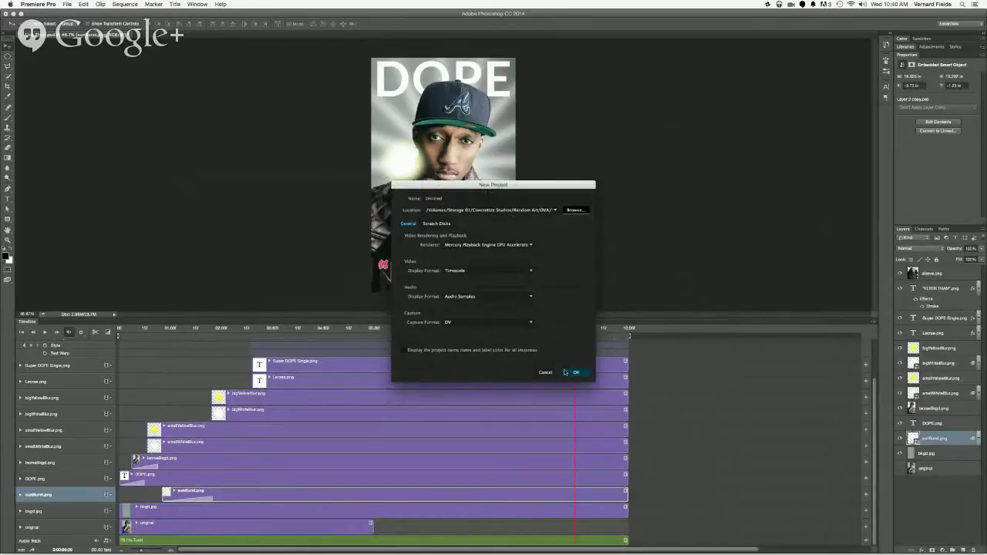
- Name the new project Live Flyer and create it with the default settings
left_click(442, 199)
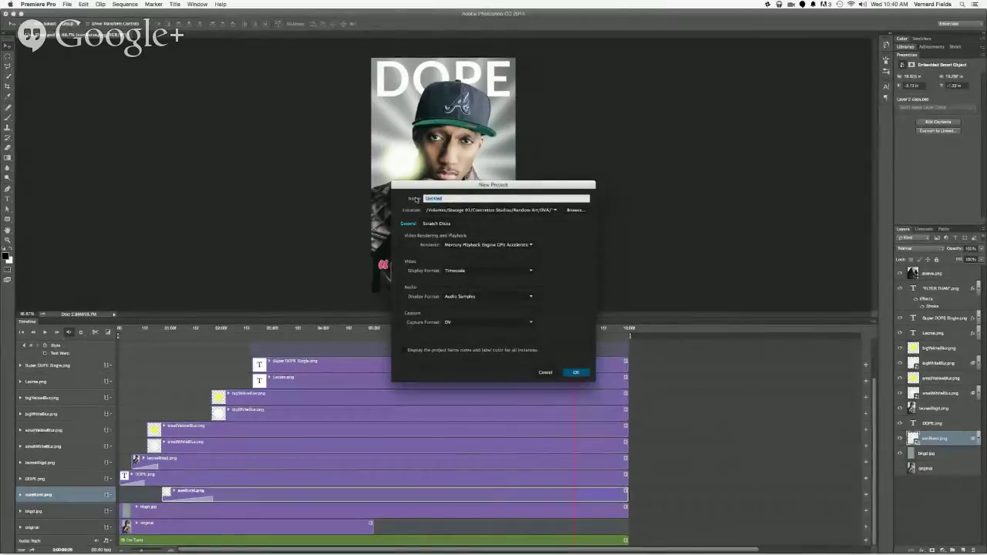
type("Live Elyer")
left_click(576, 372)
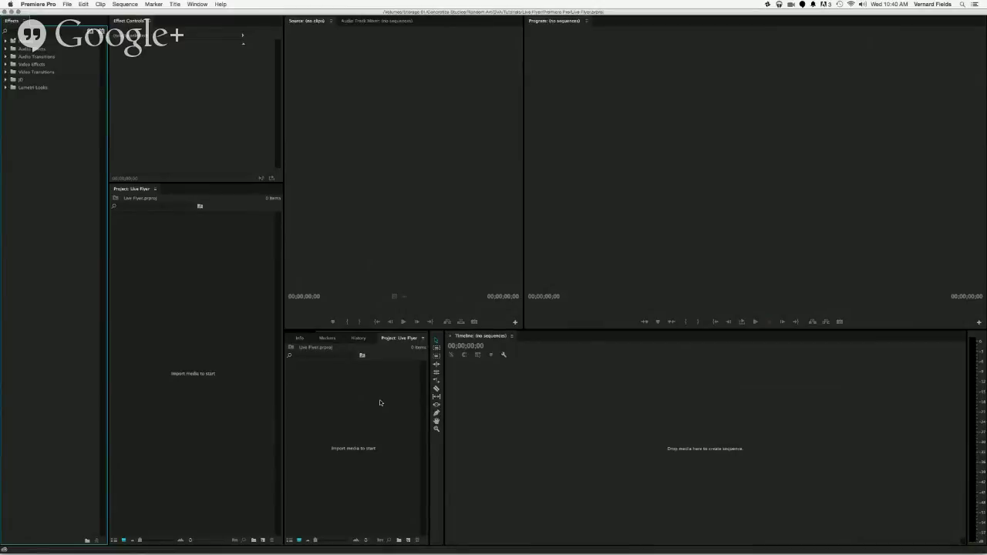
- Create a new bin named Images in the Live Flyer project
left_click(379, 403)
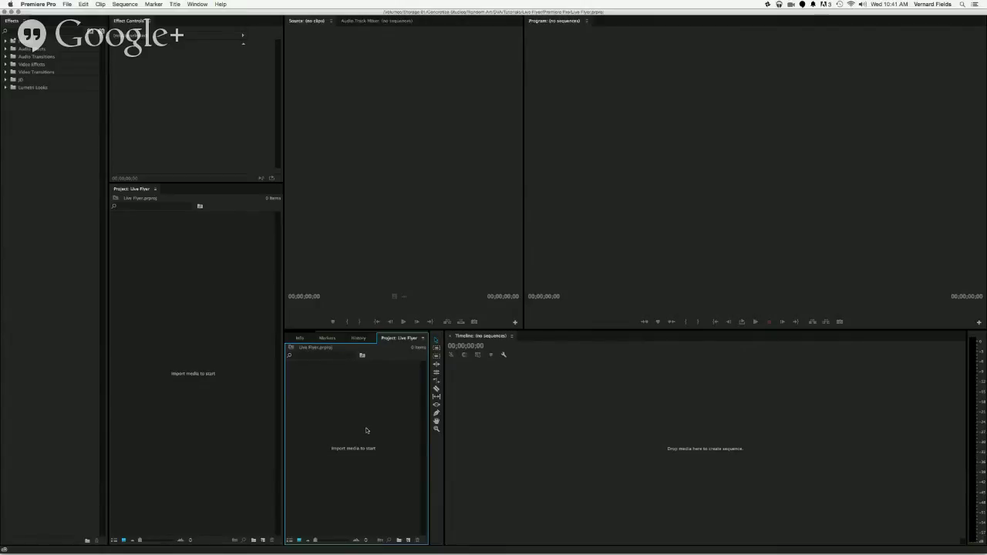
right_click(367, 430)
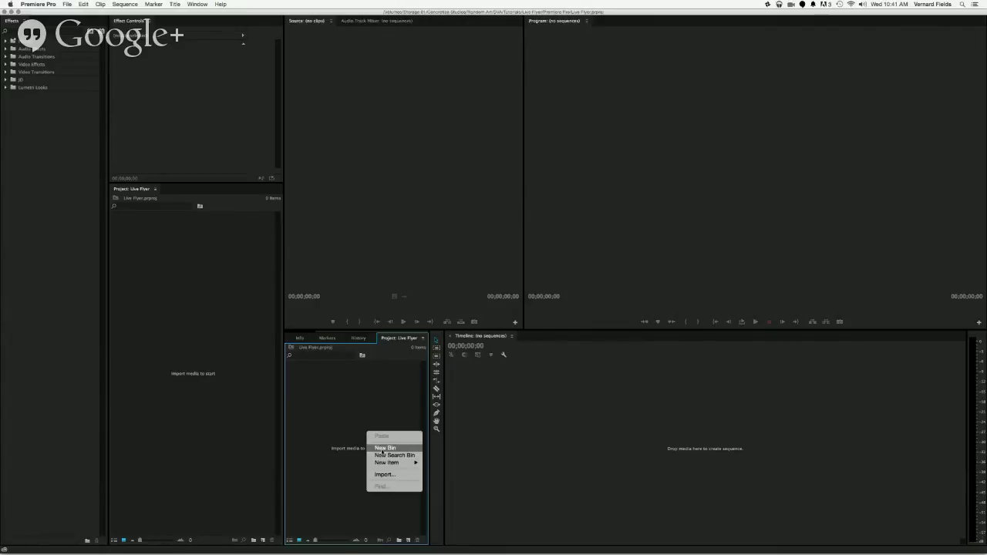
left_click(381, 449)
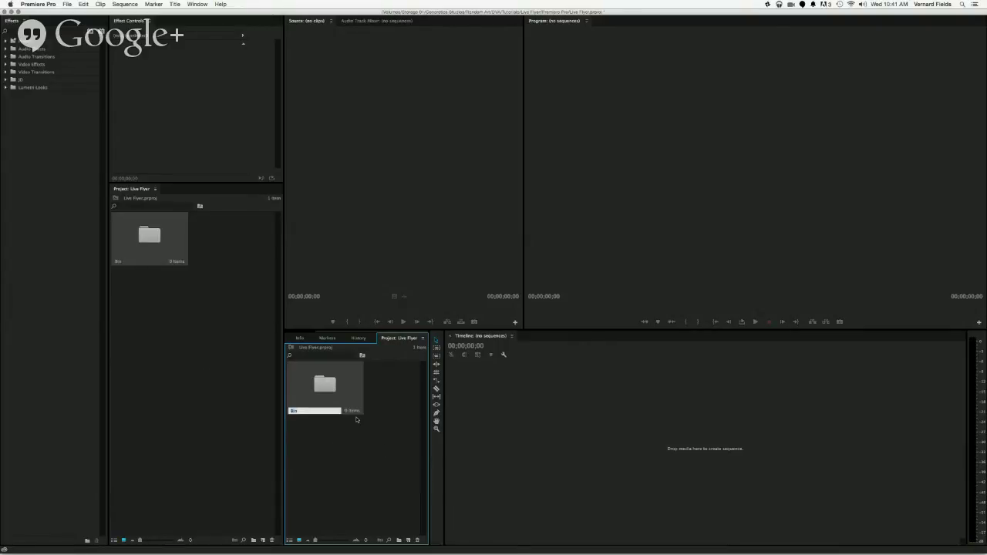
type("Images")
left_click(339, 468)
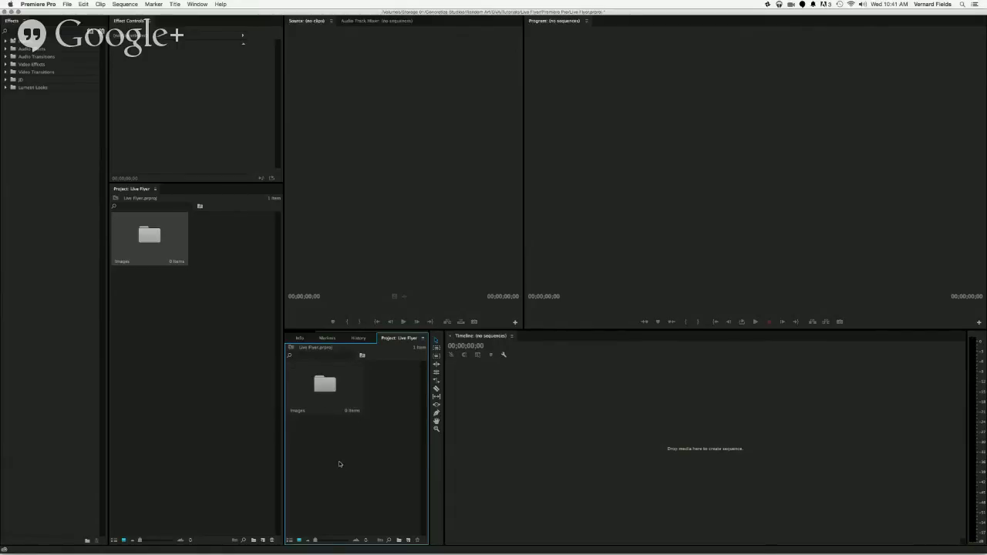
- Add a second bin named Audio to the project beside the Images bin
right_click(340, 464)
left_click(350, 478)
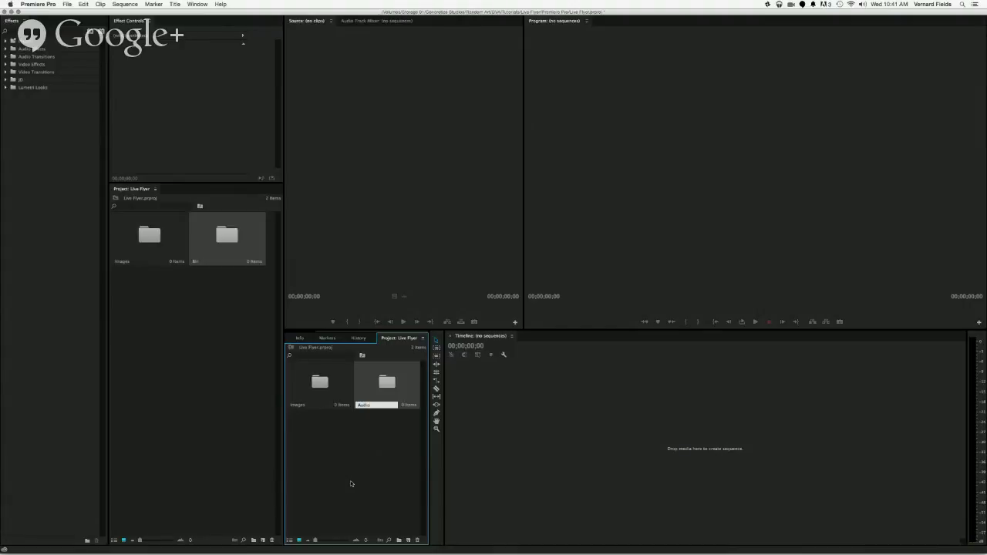
key("Escape")
left_click(370, 405)
type("Audio")
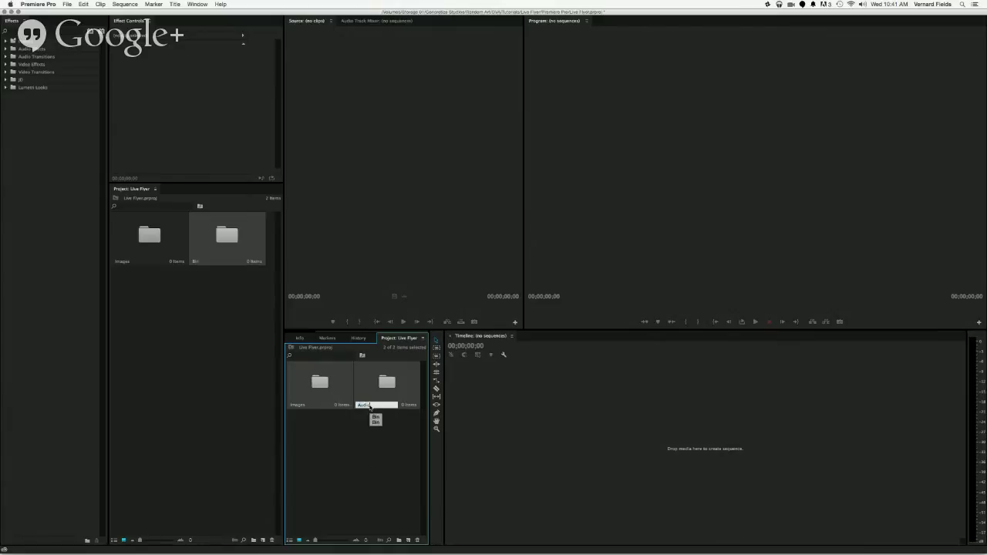
left_click(325, 444)
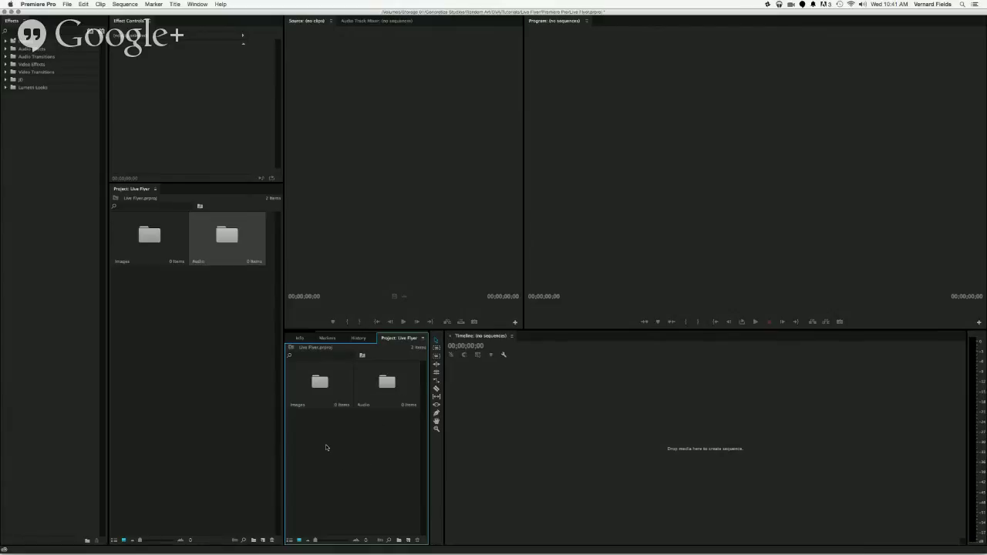
- Import all the image files from the Live Flyer-assets folder, "FLYER THAN".png through Super DOPE Single.png, into the Images bin
double_click(323, 382)
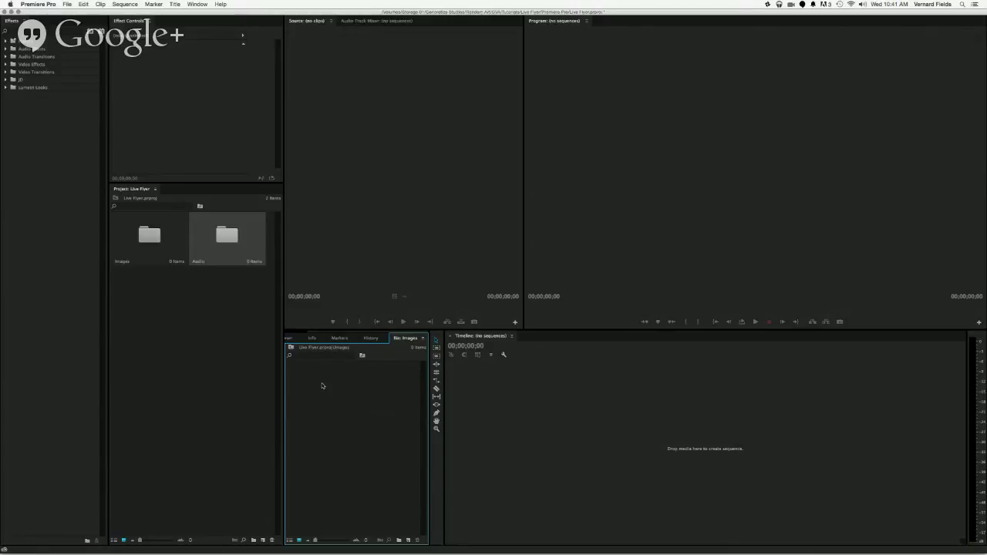
double_click(323, 386)
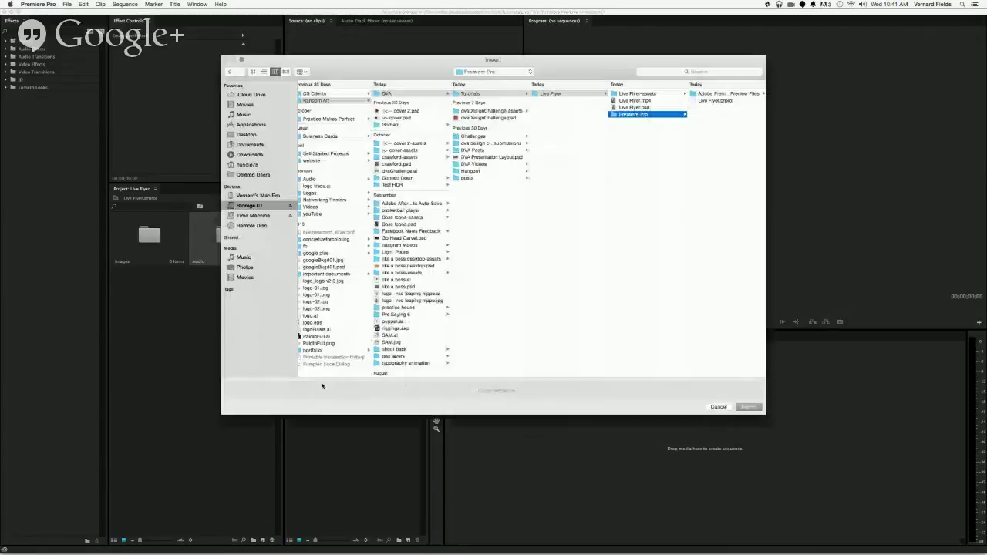
left_click(642, 93)
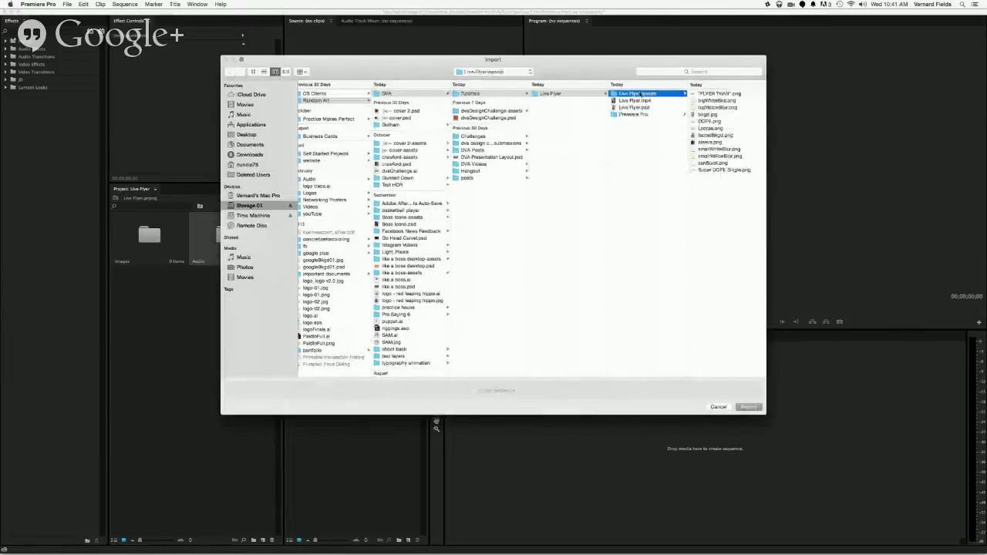
left_click(709, 94)
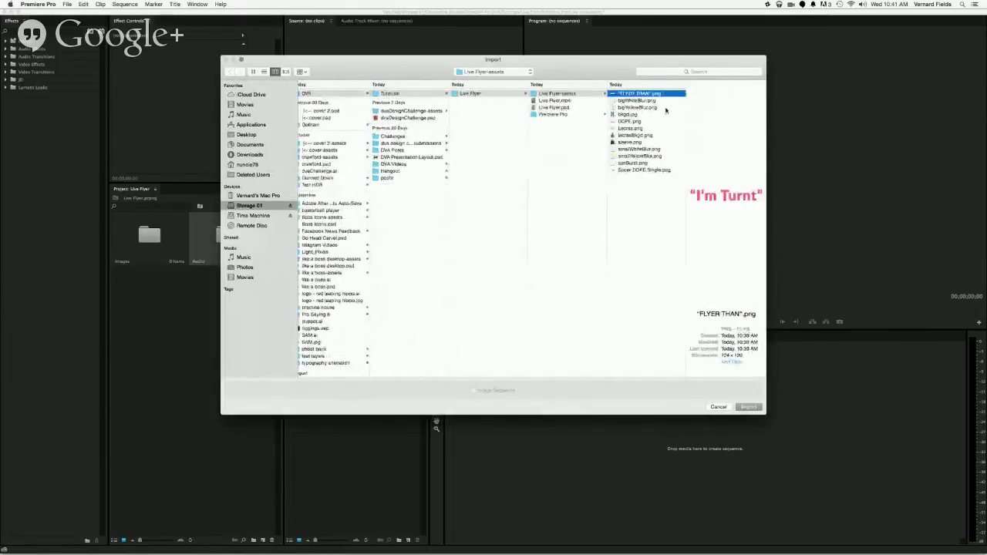
left_click(638, 101)
key("Down")
key("Down")
key("Down")
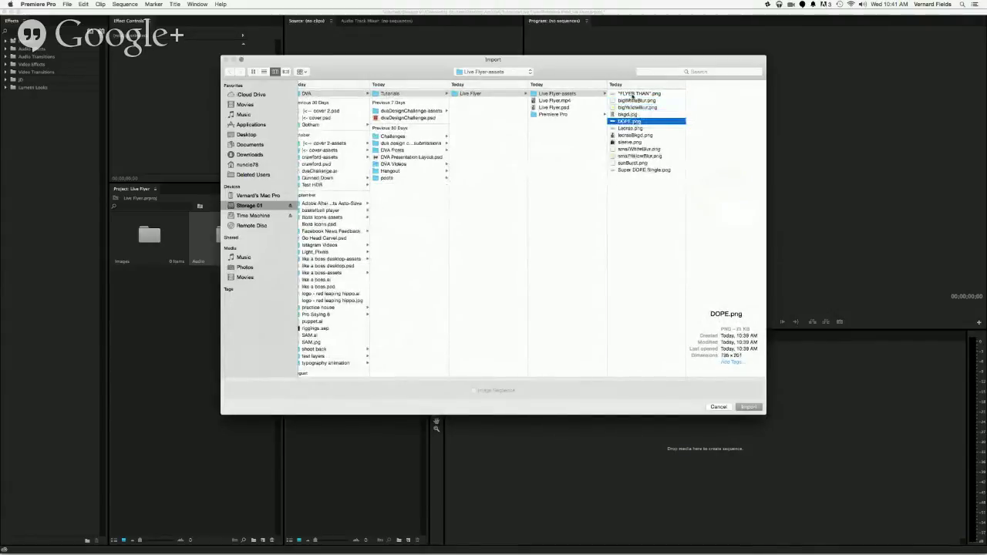
left_click(632, 94)
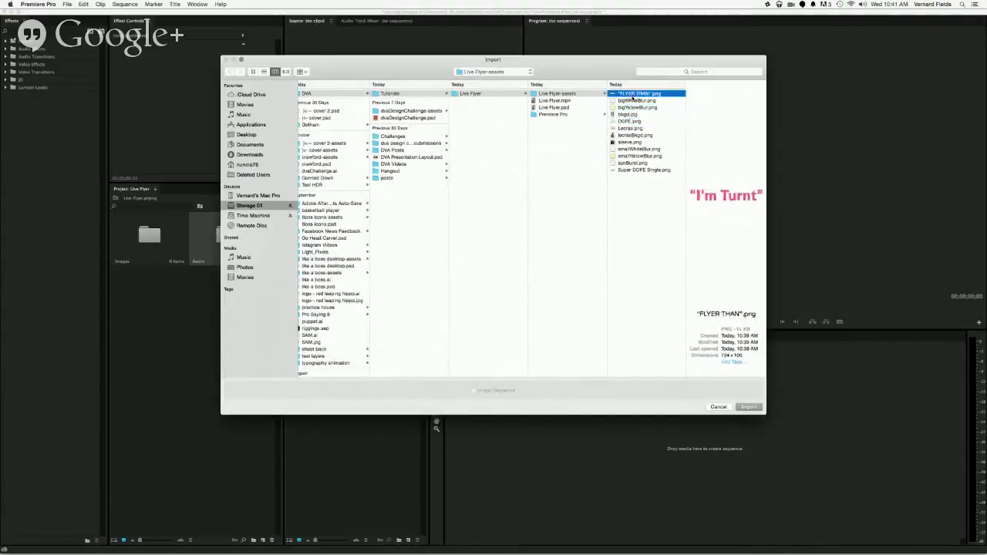
left_click(616, 170, "shift")
left_click(749, 408)
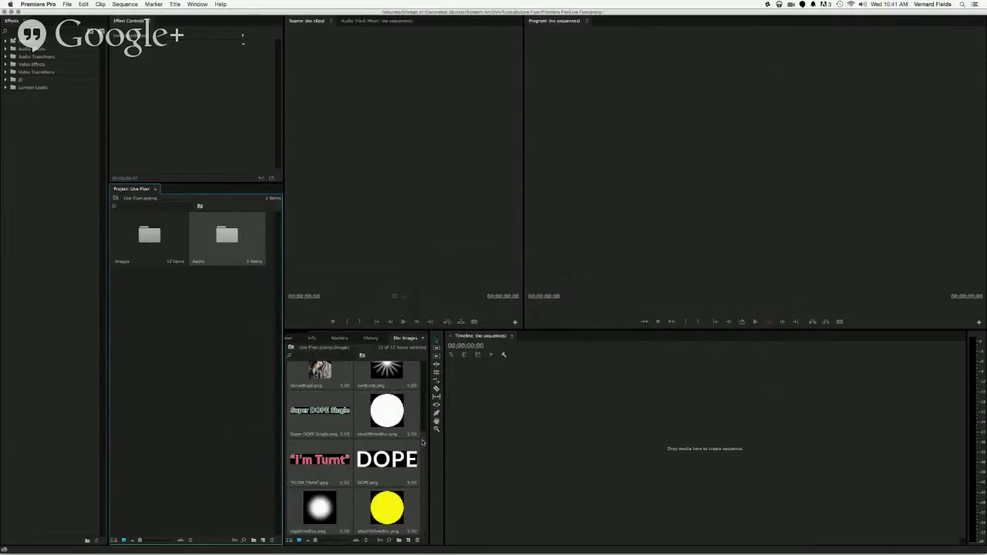
- Create a new sequence from the bkgd.jpg clip in the Images bin
left_click_drag(422, 442, 430, 373)
scroll(429, 376, "down", 5)
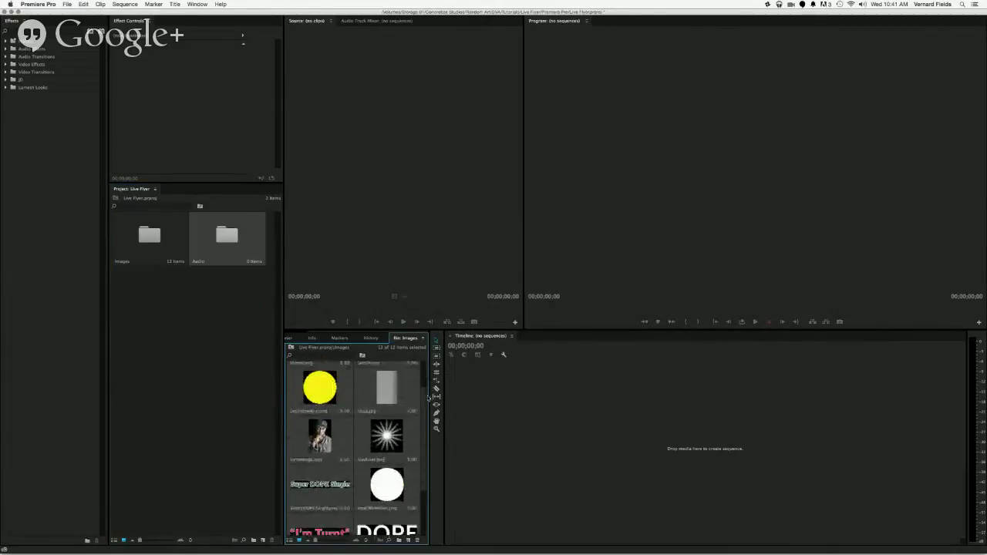
scroll(429, 381, "up", 4)
scroll(429, 376, "up", 1)
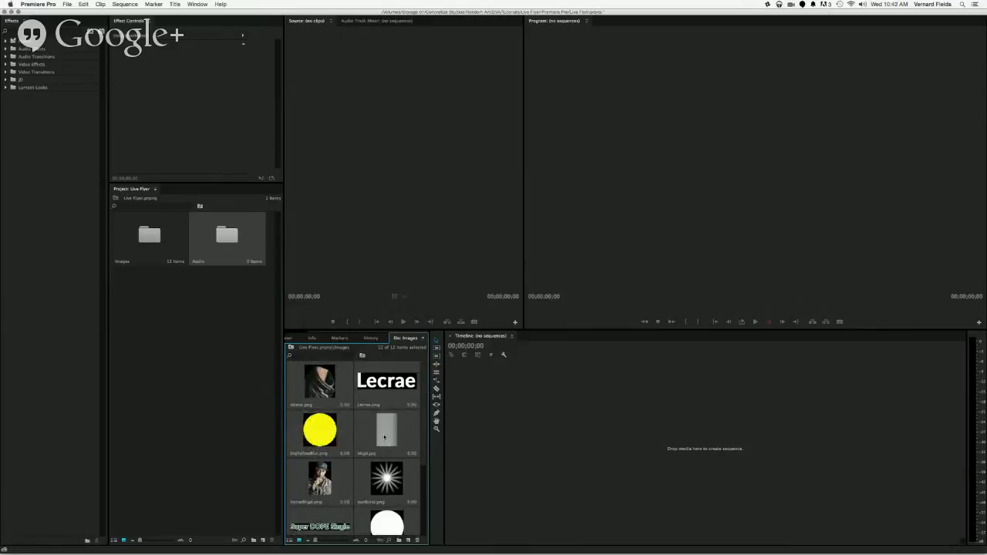
key("super+shift+a")
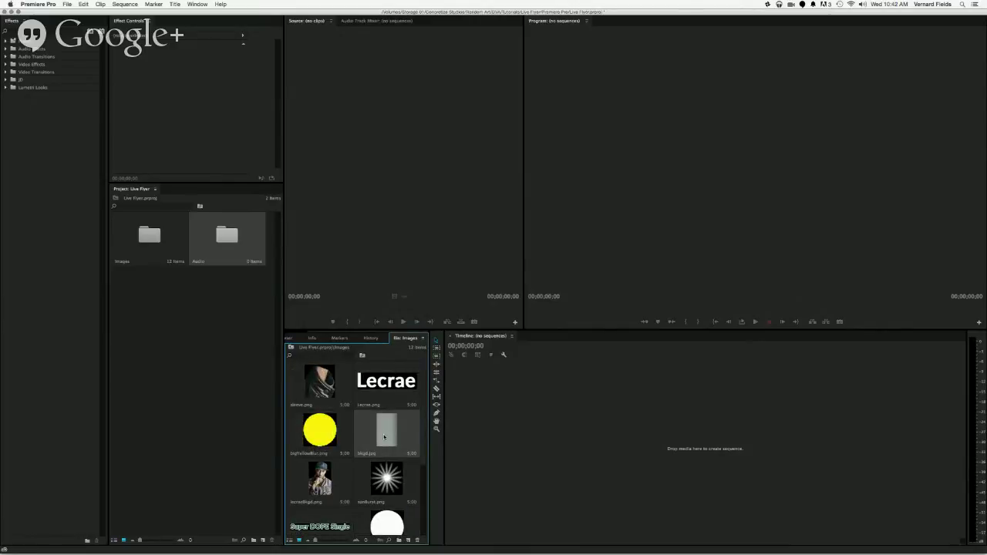
right_click(384, 437)
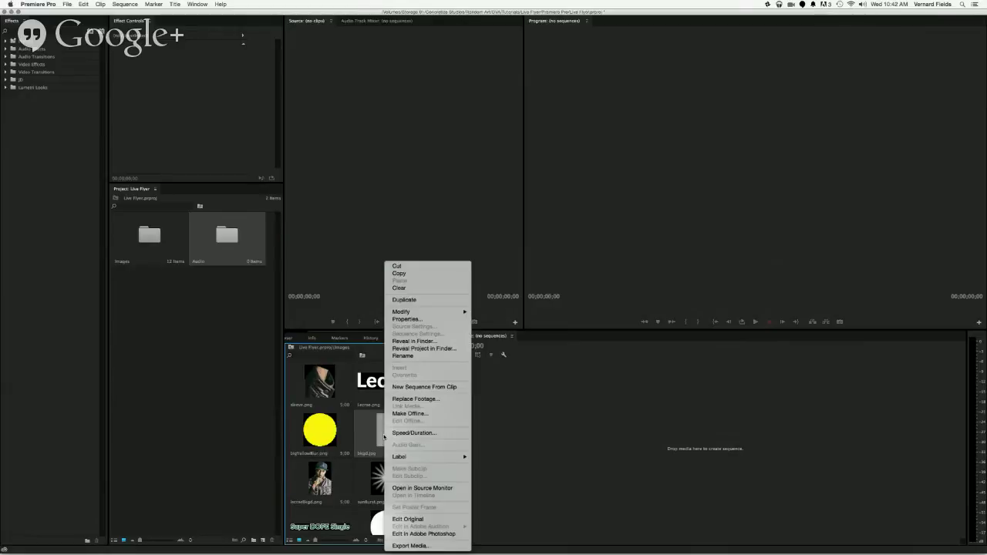
mouse_move(414, 311)
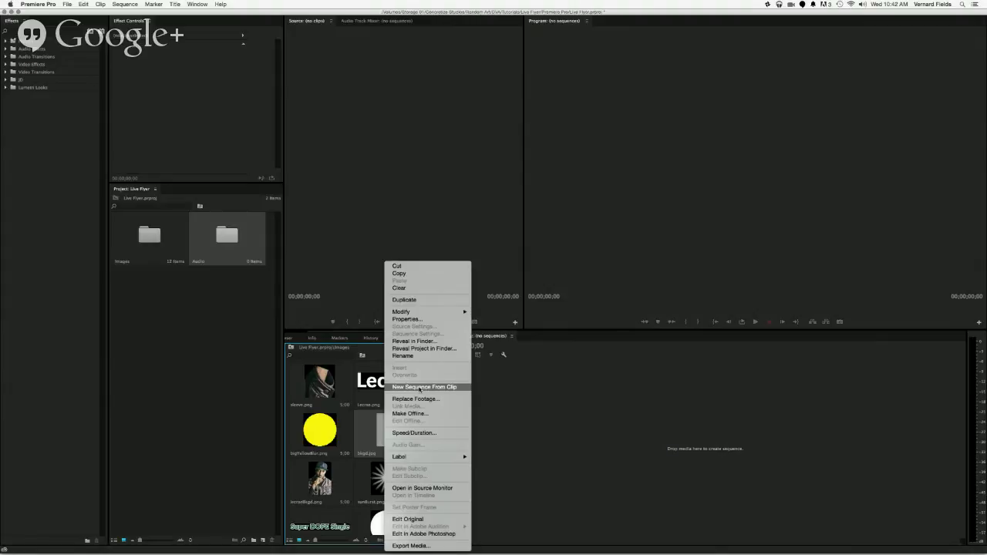
left_click(420, 387)
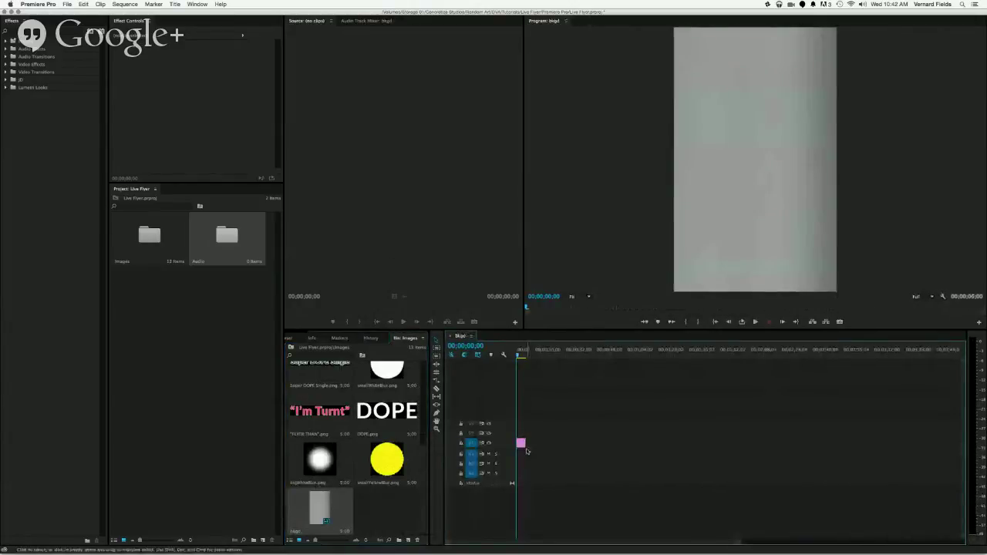
- Extend the bkgd.jpg clip in the sequence to a duration of 00;00;10;01 and return the playhead to the start
key("equal")
key("equal")
key("equal")
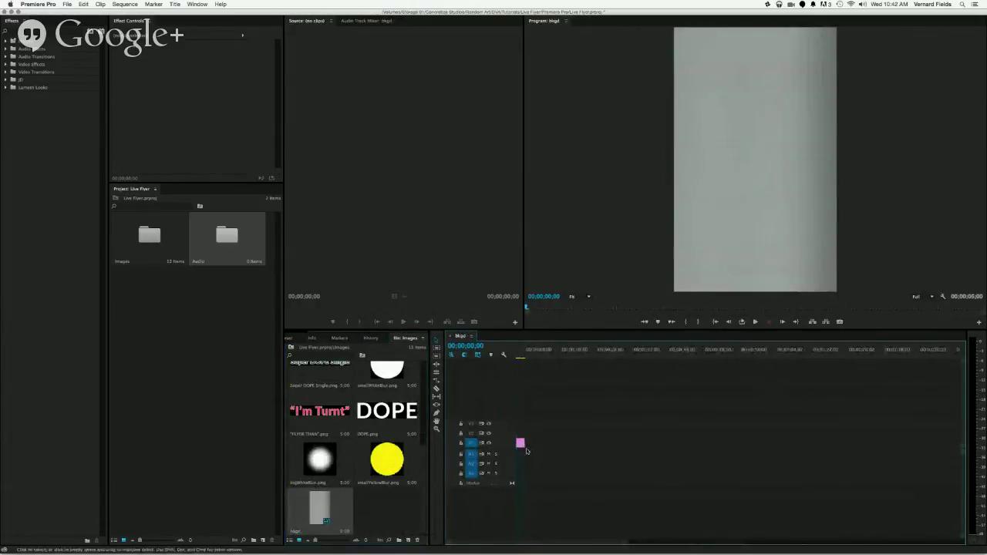
key("equal")
key("equal")
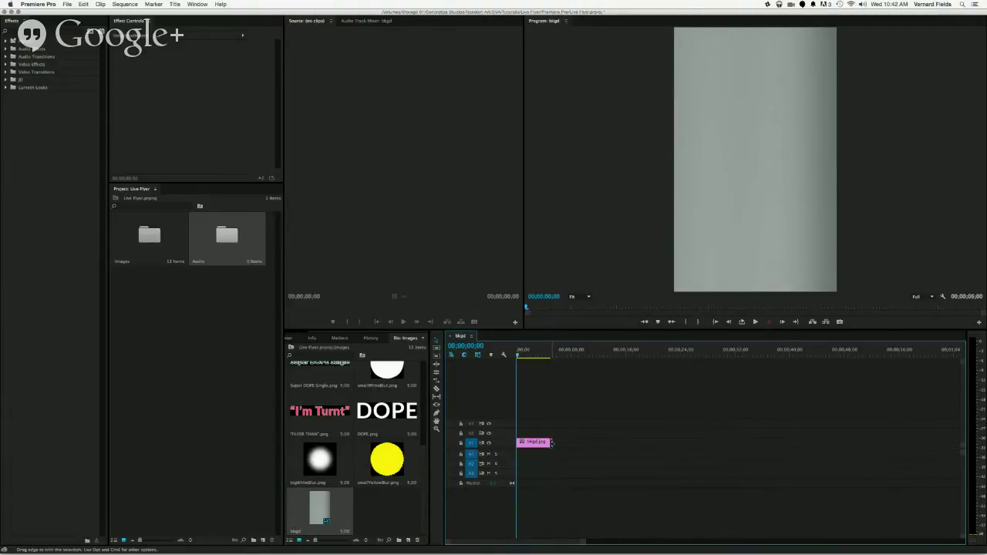
left_click_drag(551, 443, 586, 446)
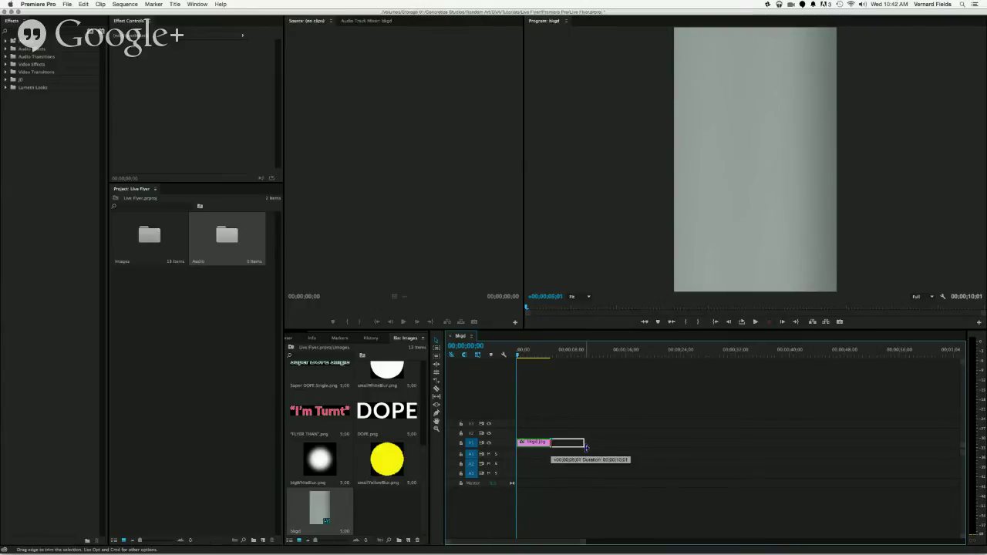
left_click_drag(586, 446, 586, 447)
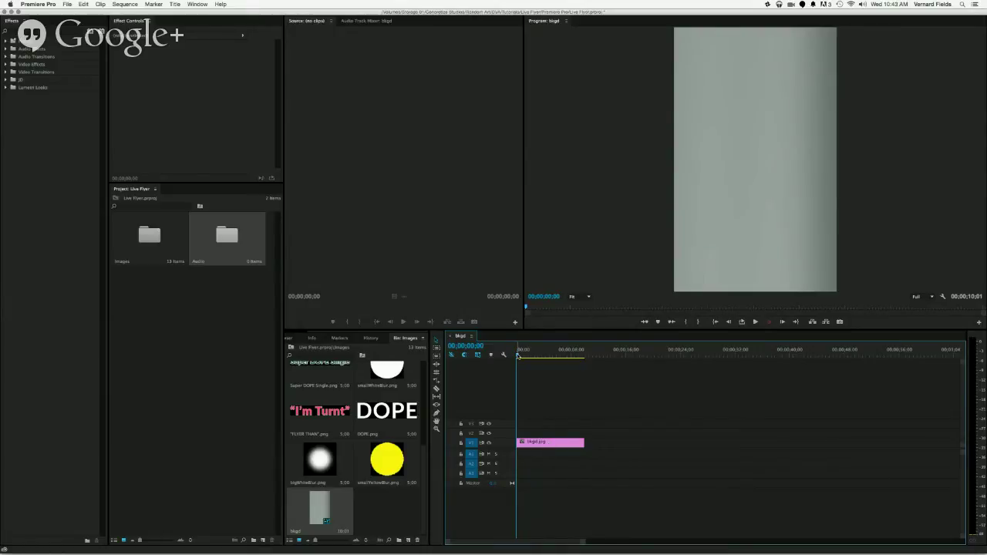
left_click(555, 354)
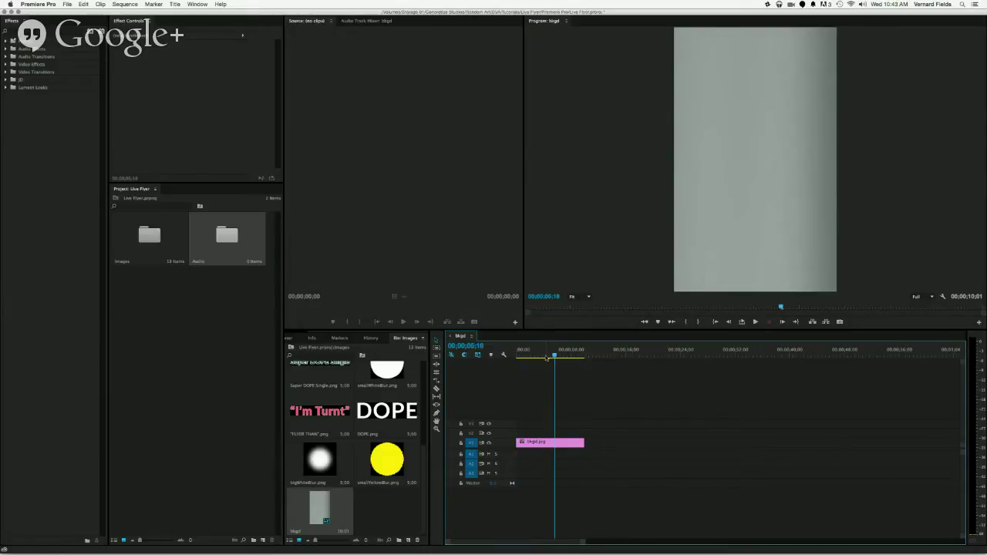
left_click_drag(552, 355, 516, 359)
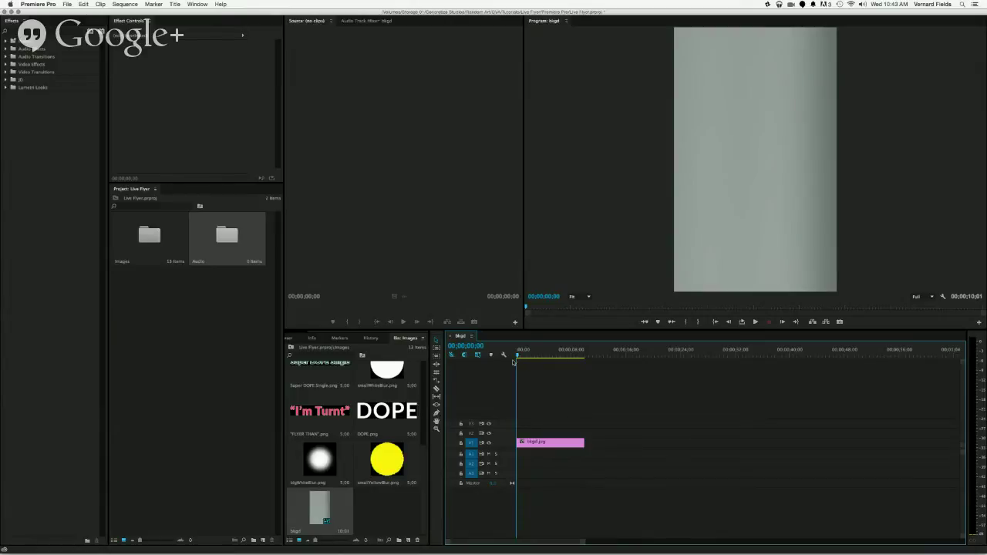
- Place lecraeBkgd.png on video track V2 at the sequence start and extend it to match the length of bkgd.jpg
scroll(386, 526, "up", 5)
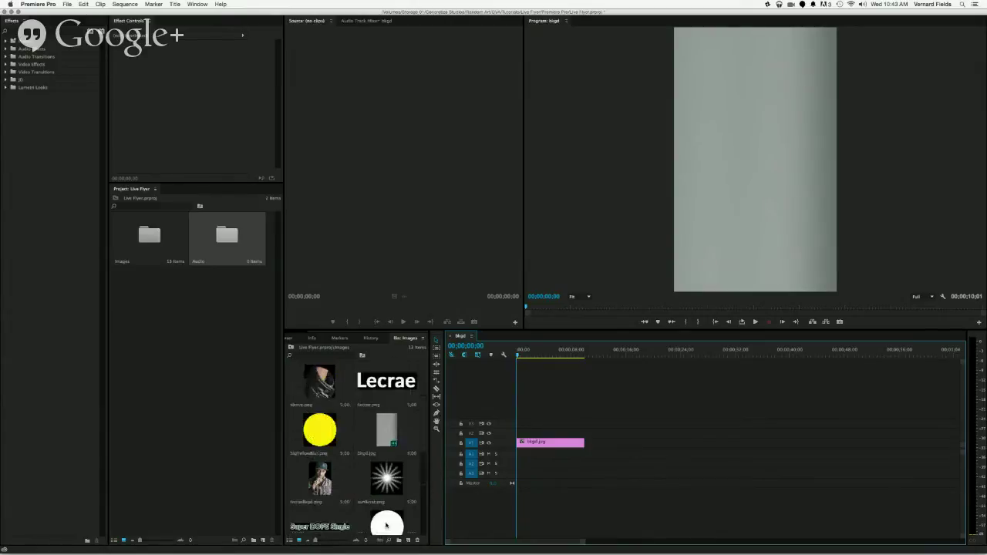
left_click(320, 478)
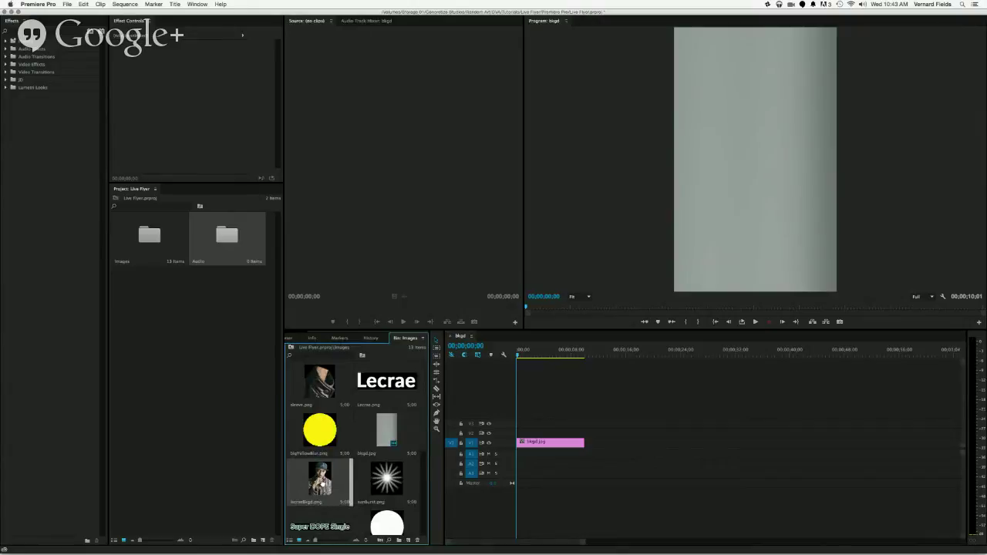
left_click_drag(347, 479, 514, 436)
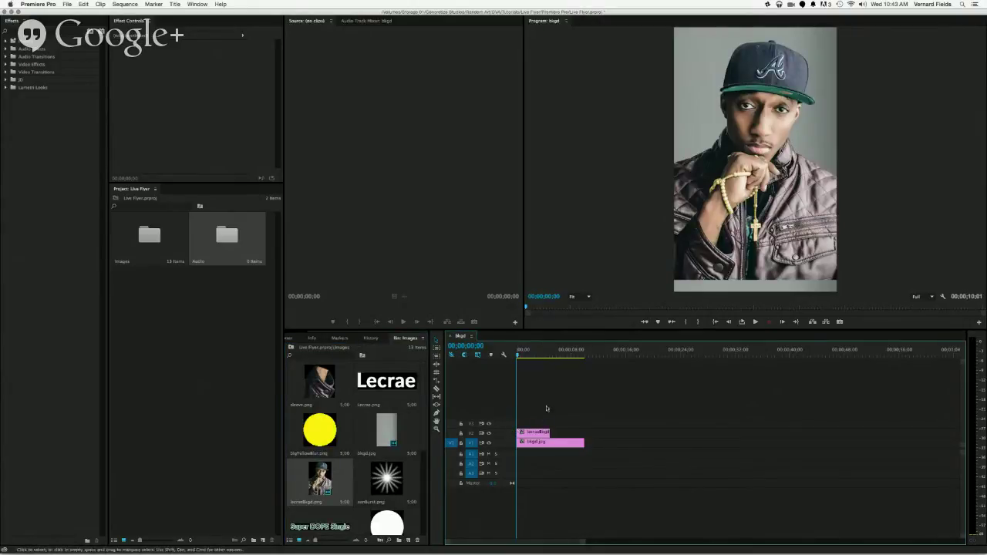
left_click_drag(550, 433, 584, 434)
- Lower the lecraeBkgd.png clip's vertical position until the portrait's lower edge meets the bottom of the frame
left_click(556, 436)
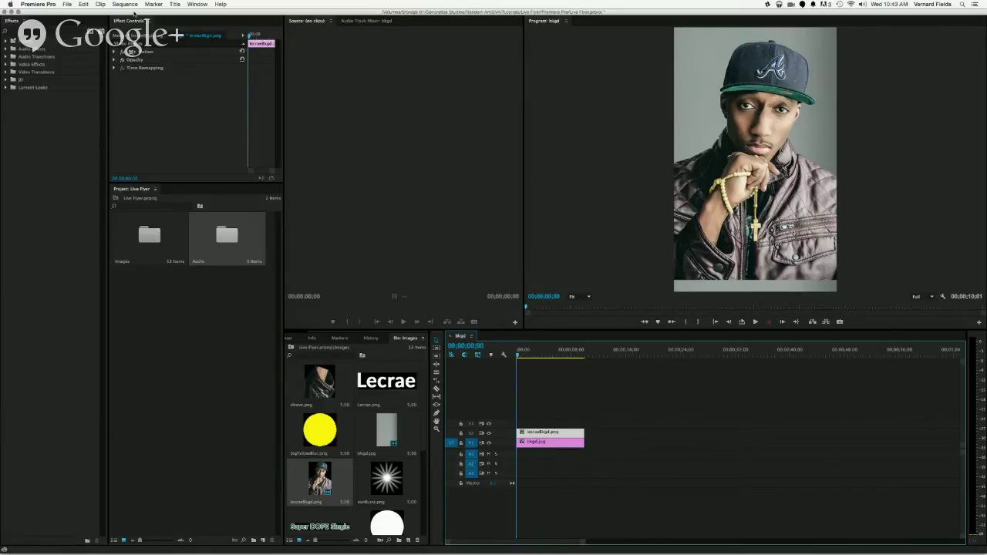
left_click(131, 50)
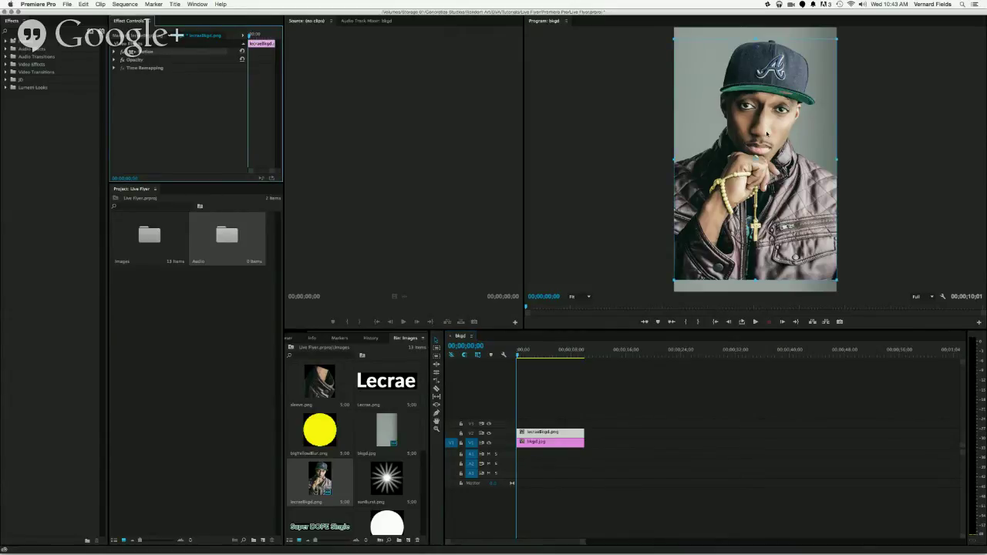
mouse_move(771, 139)
left_mouse_down()
mouse_move(771, 152)
mouse_move(773, 139)
left_mouse_up()
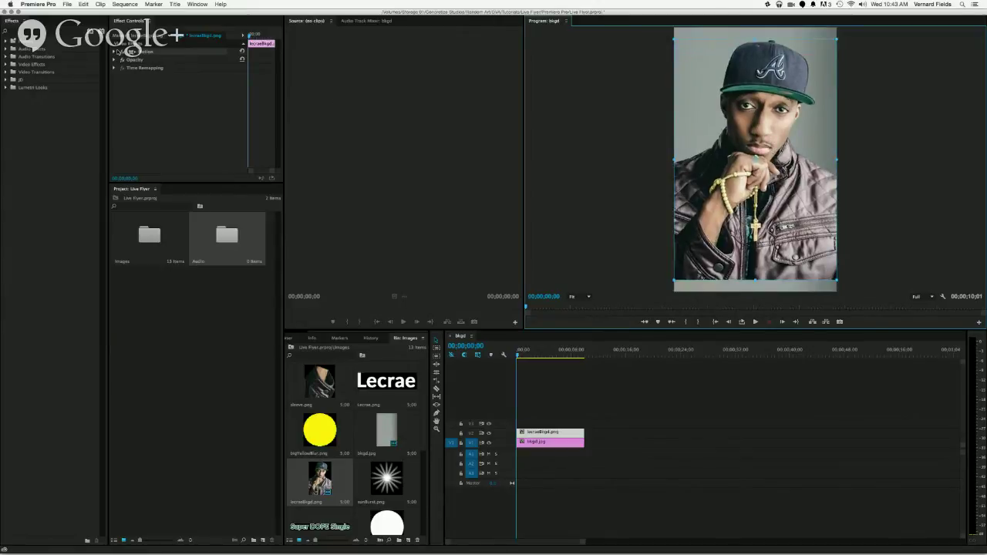
left_click(114, 52)
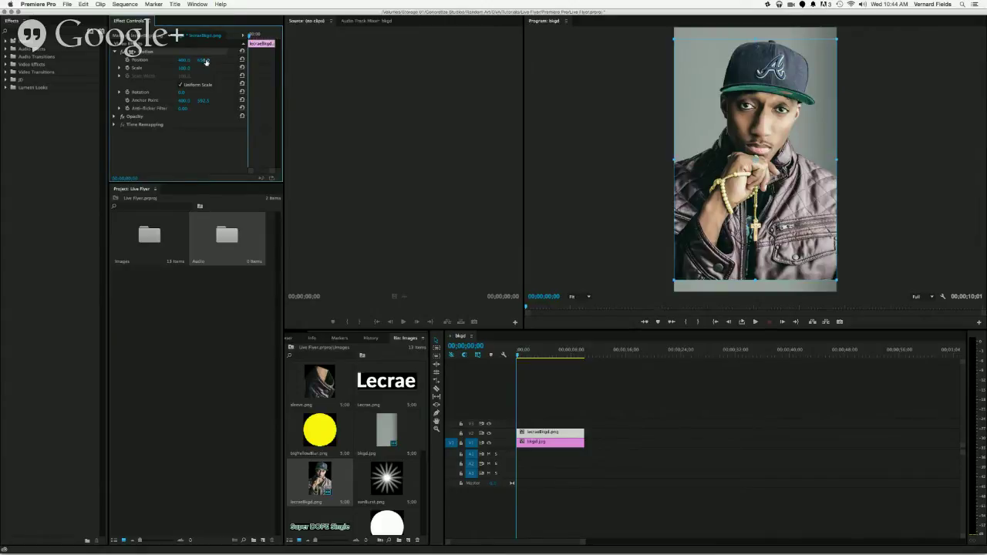
left_click_drag(206, 61, 206, 61)
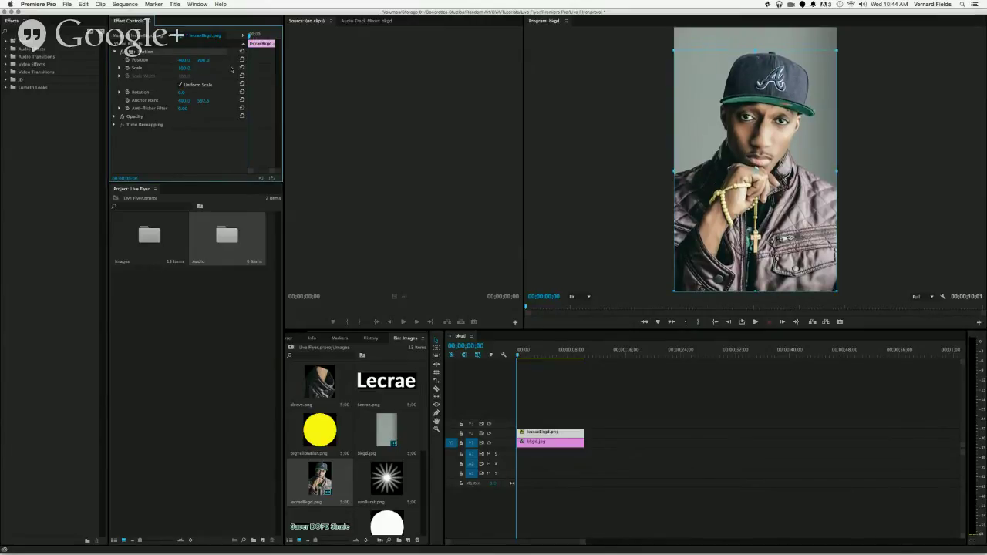
left_click(545, 194)
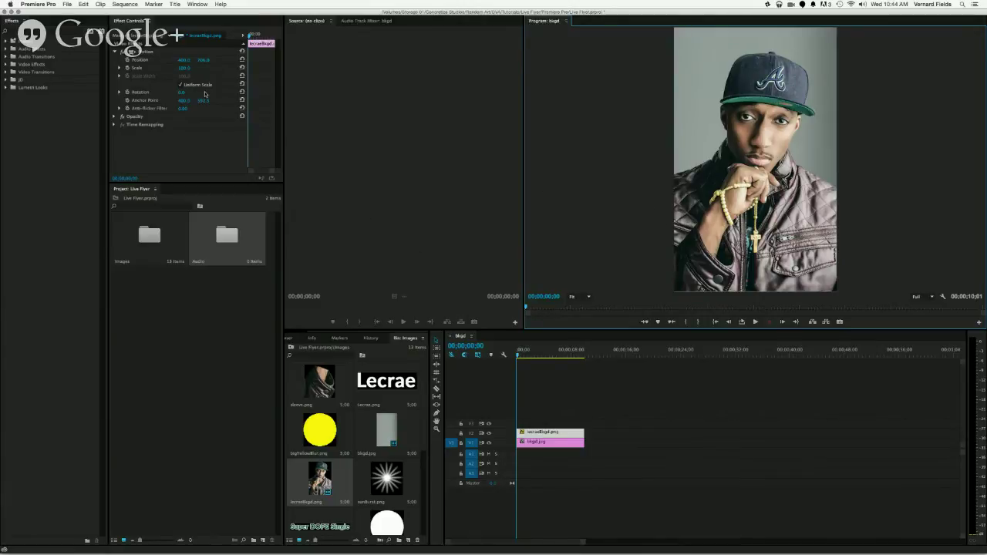
left_click(201, 61)
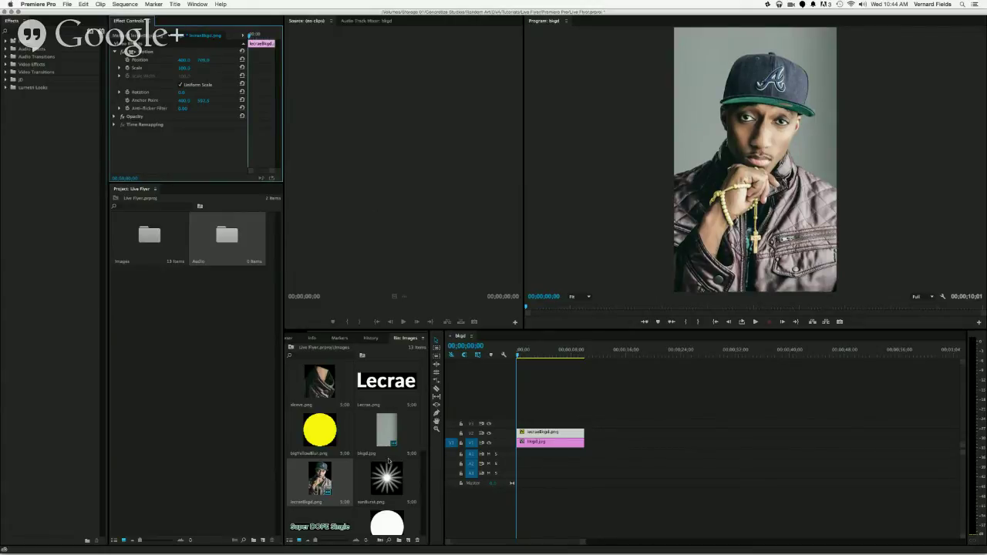
- Move the lecraeBkgd.png clip up to video track V3, leaving V2 empty above the background
left_click(555, 434)
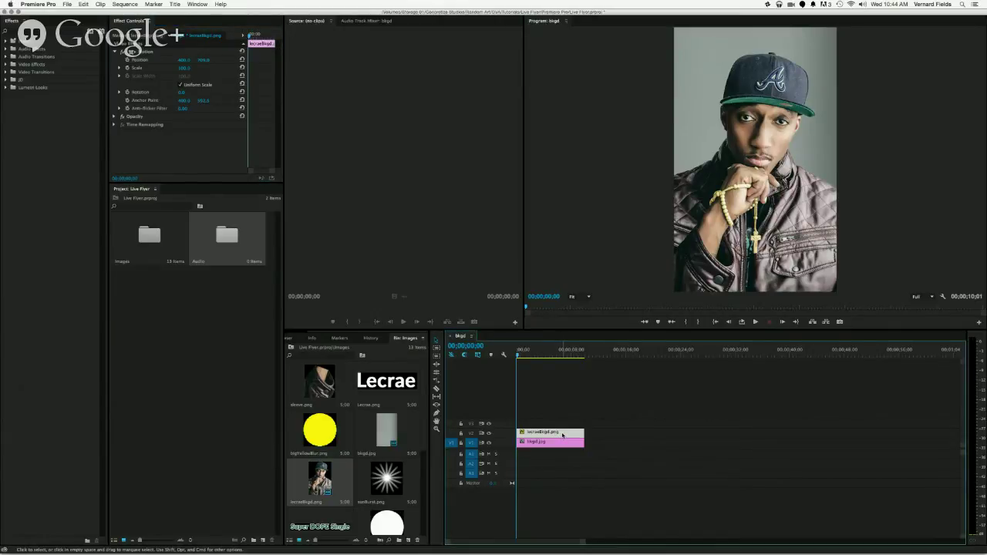
left_click_drag(562, 435, 561, 426)
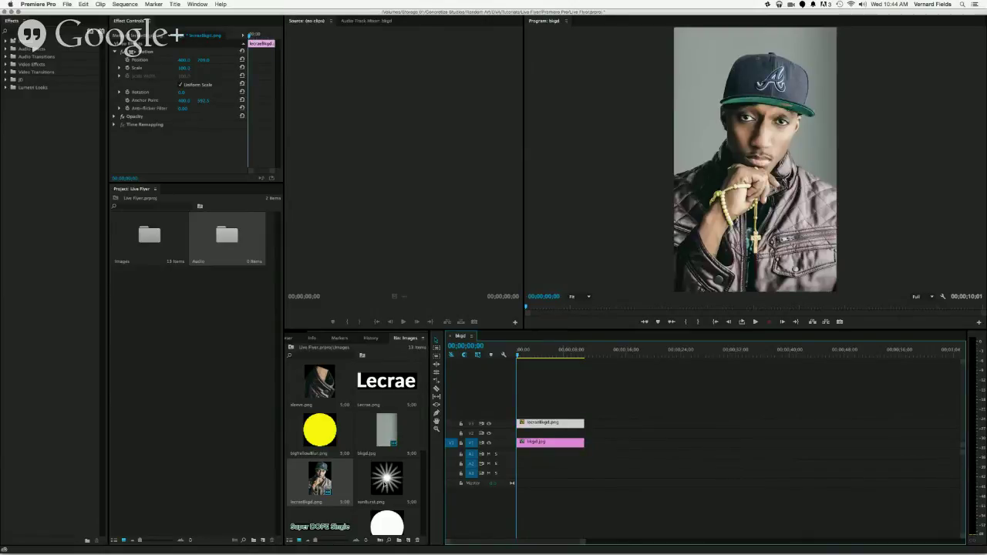
- Place sunBurst.png on track V2 between the background and the portrait, and extend it to the length of the other clips
left_click(385, 482)
left_click_drag(386, 482, 523, 437)
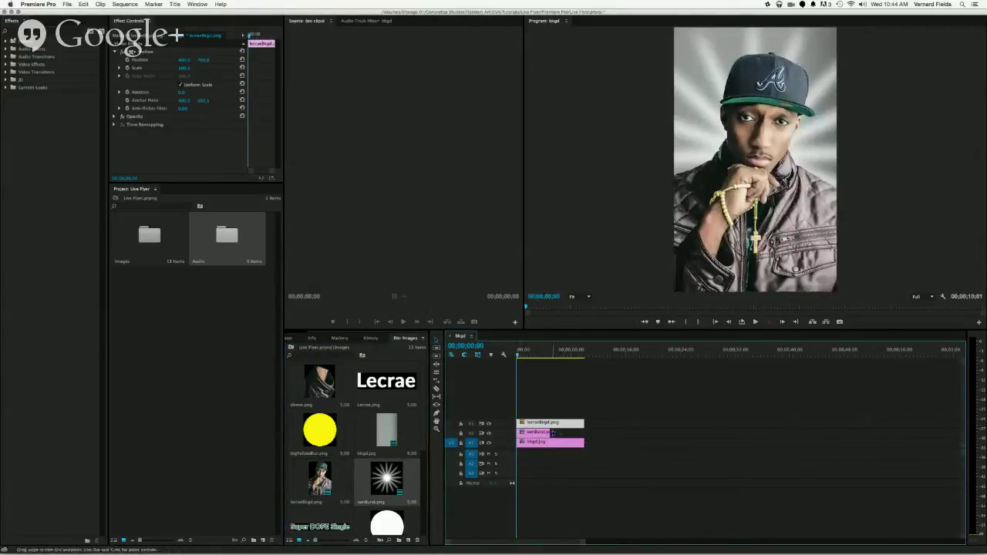
left_click_drag(552, 432, 584, 436)
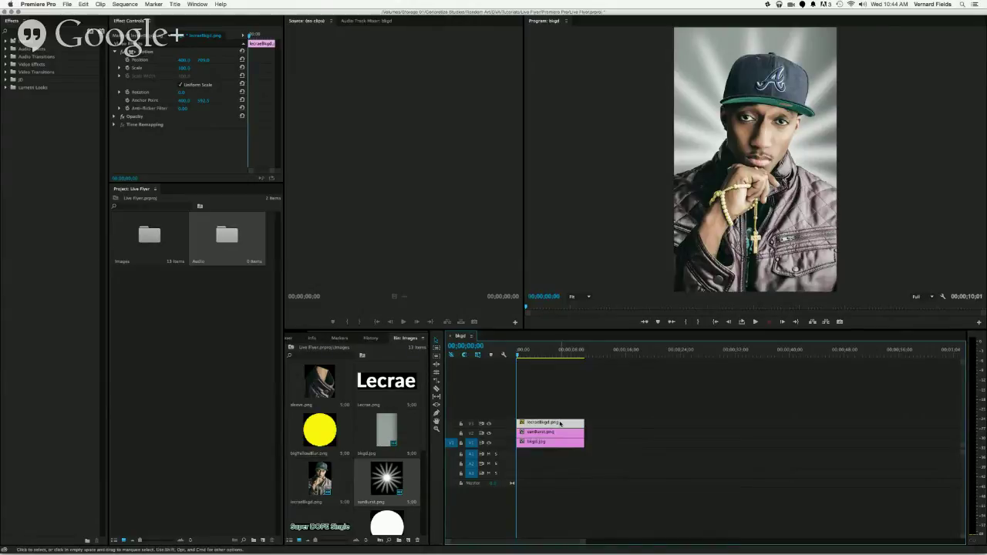
- Move the portrait clip up one track and insert DOPE.png at full sequence length on the freed track V3 beneath it
left_click_drag(560, 423, 563, 414)
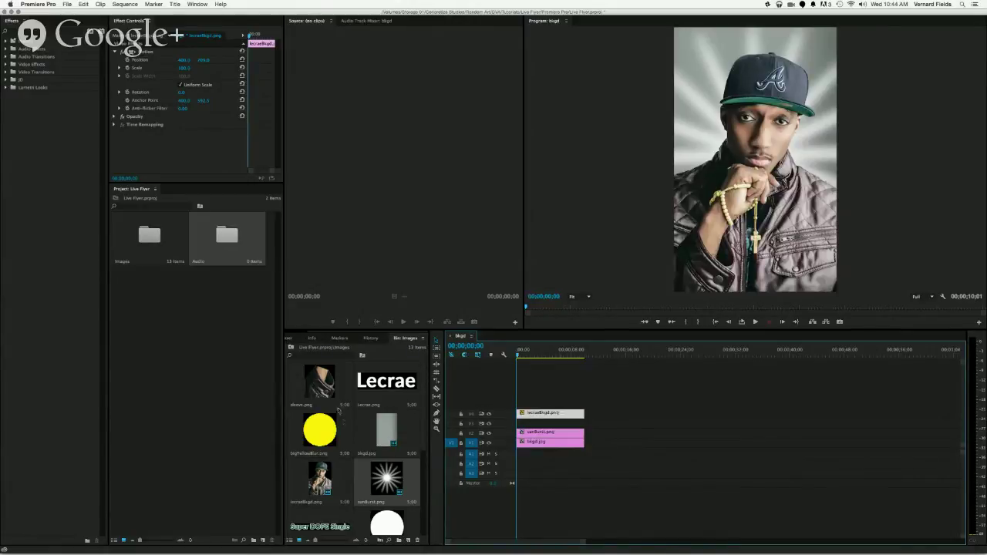
scroll(399, 492, "down", 4)
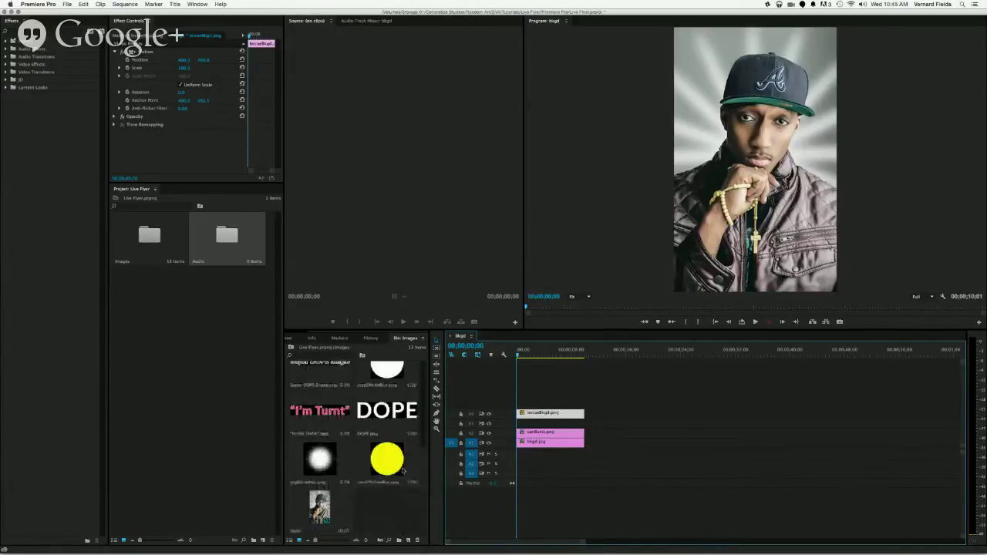
left_click_drag(387, 412, 584, 424)
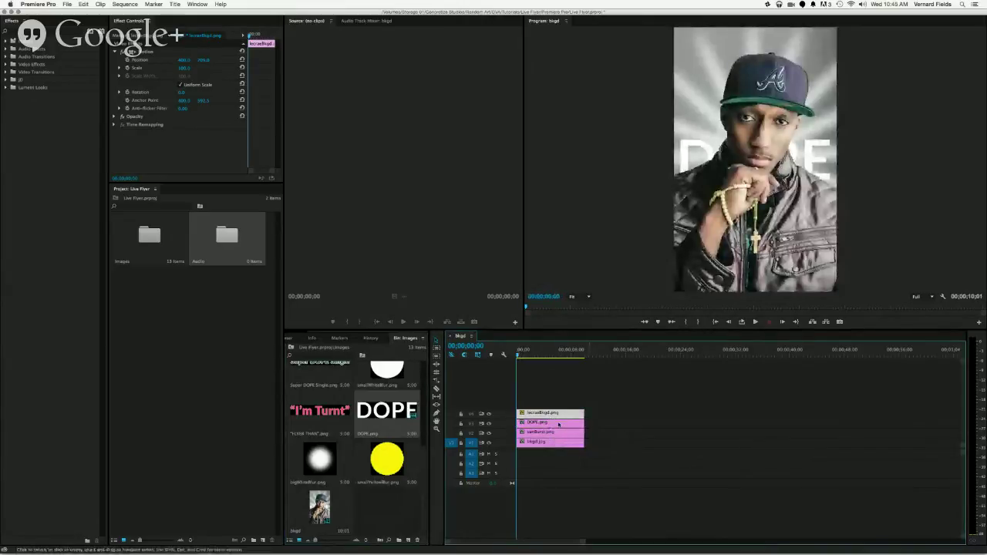
- Raise the vertical position of the DOPE title so it sits at the top of the flyer behind the cap
left_click(558, 424)
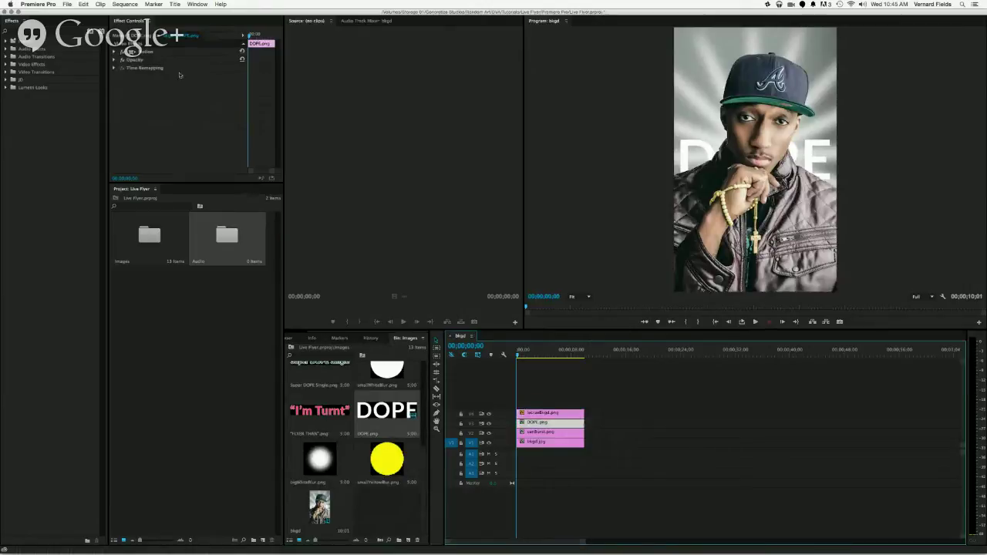
left_click(115, 51)
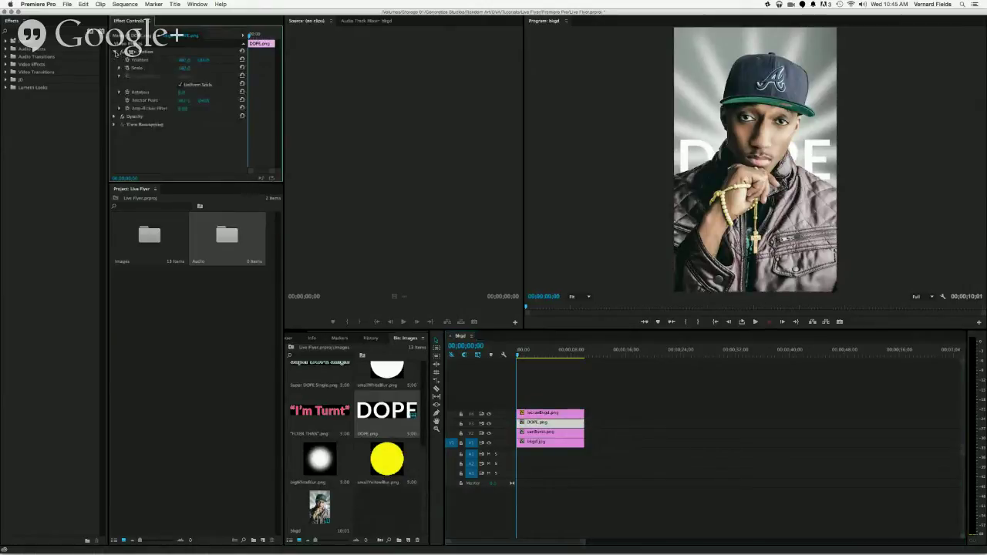
left_click_drag(205, 61, 206, 61)
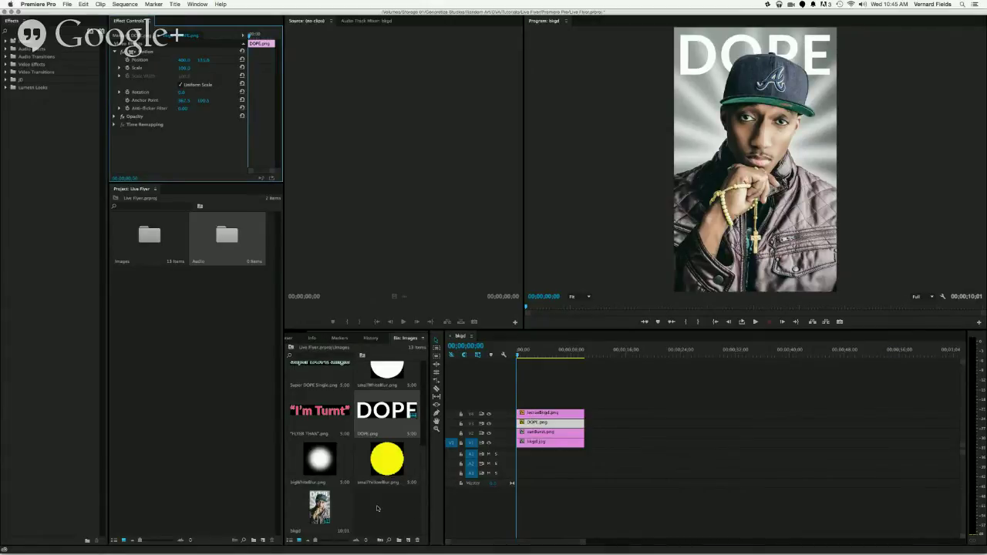
- Place the "I'm Turnt" title image on a new track above the portrait clip, extended to the full sequence length
scroll(392, 518, "up", 3)
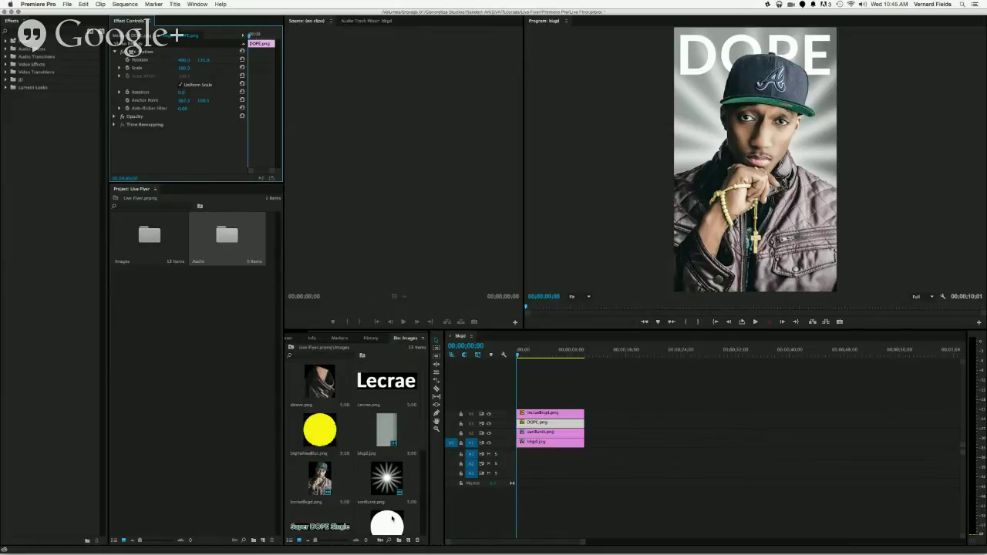
scroll(392, 522, "down", 3)
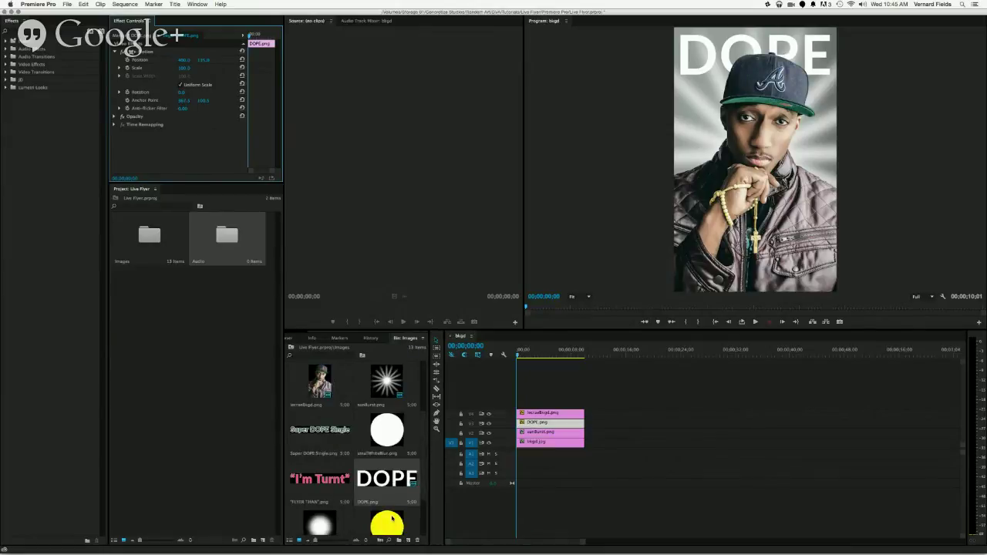
scroll(392, 520, "down", 1)
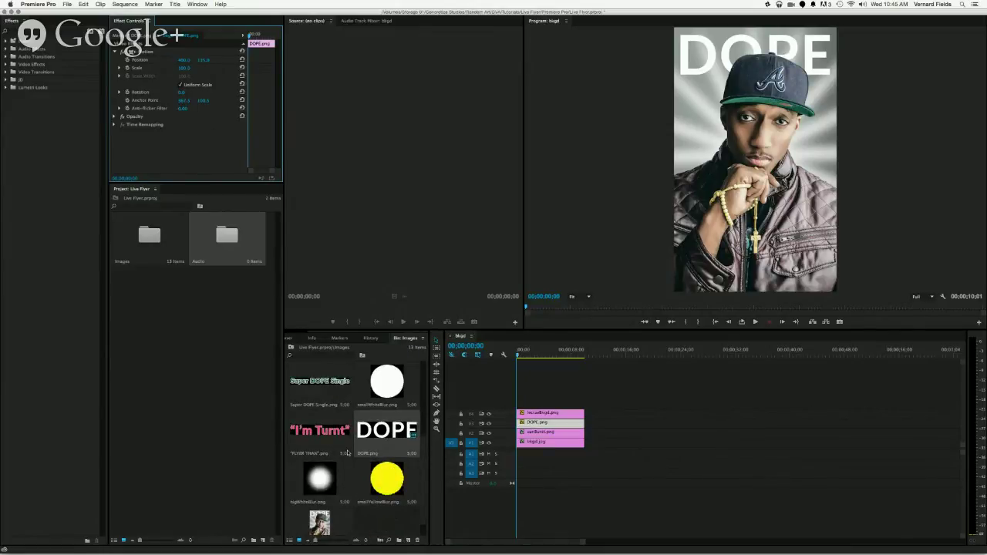
left_click(332, 438)
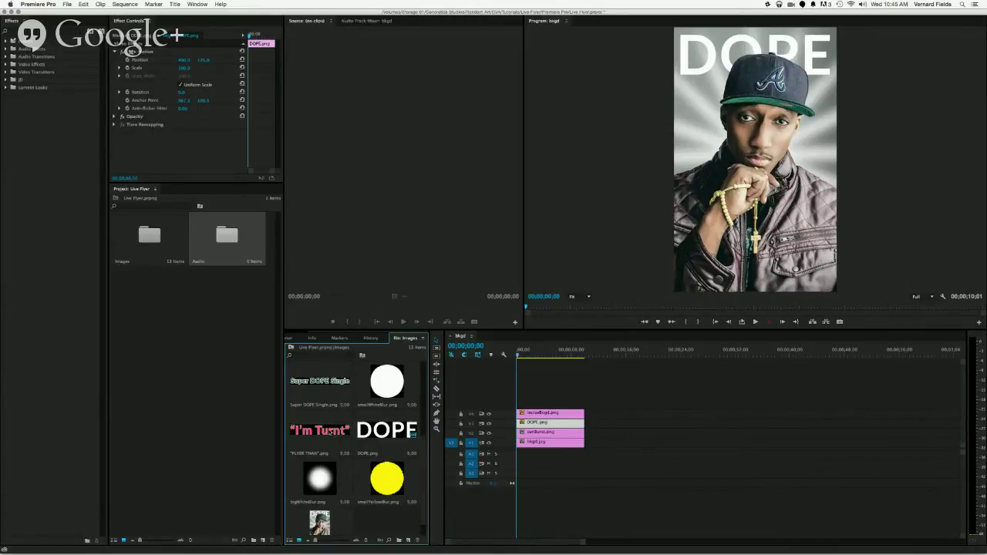
left_click_drag(329, 432, 585, 403)
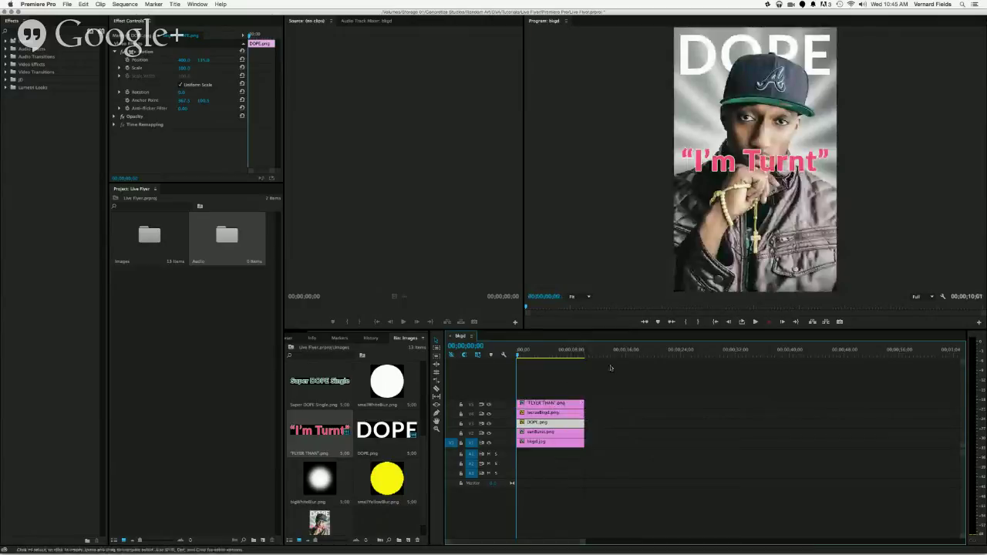
- Lower the vertical position of the "I'm Turnt" title so it sits near the bottom edge of the flyer
left_click(570, 405)
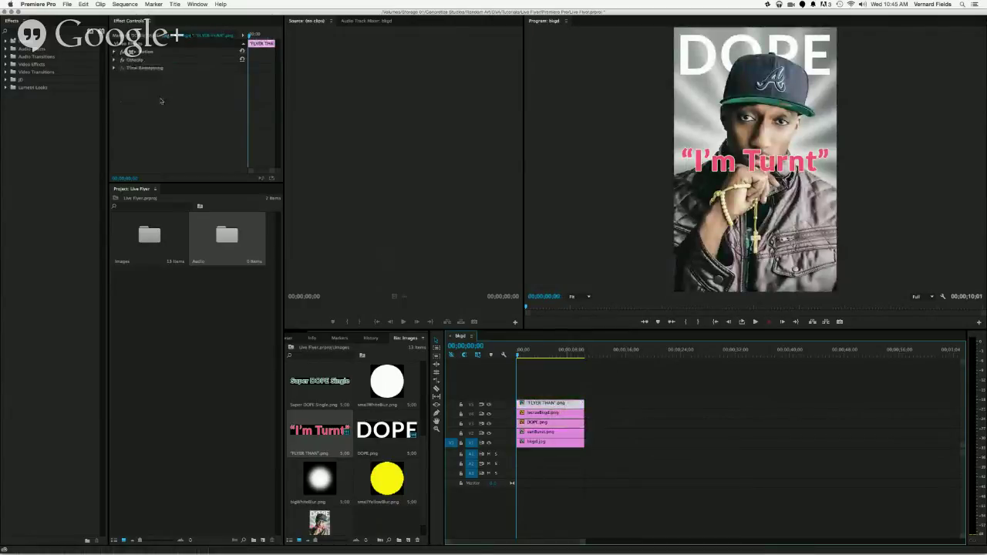
left_click(115, 52)
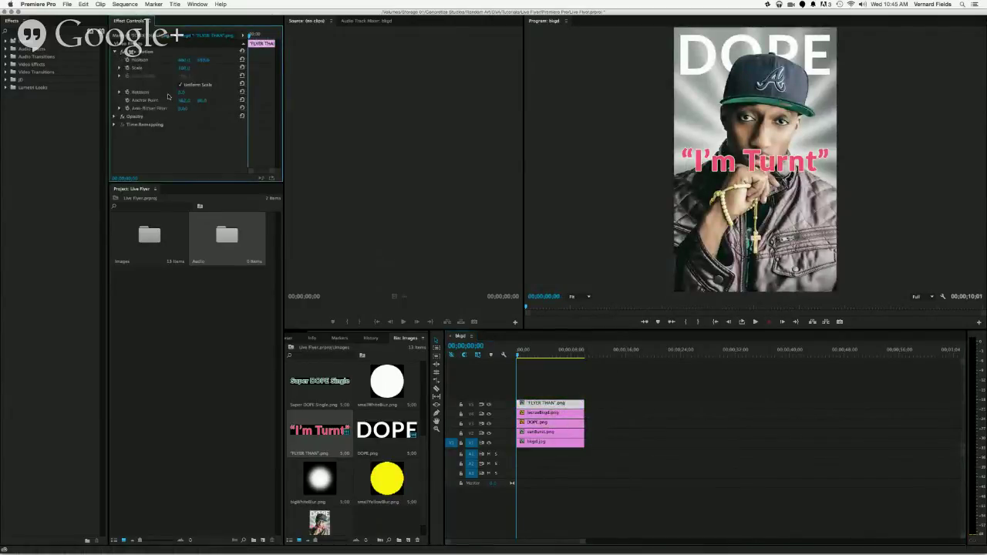
left_click_drag(203, 61, 203, 62)
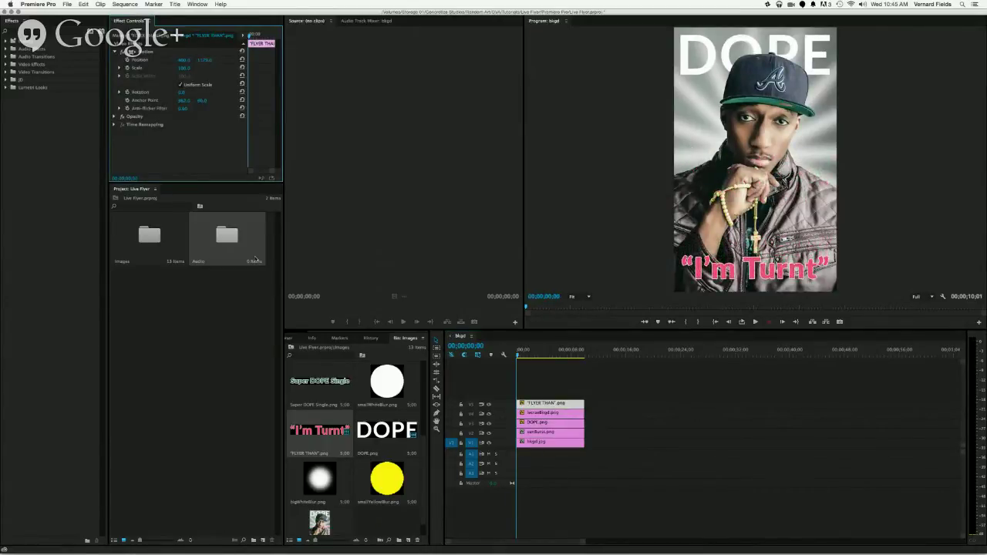
- Add Super DOPE Single.png at full length on a new top track and position it above the right half of the "I'm Turnt" title
left_click(333, 388)
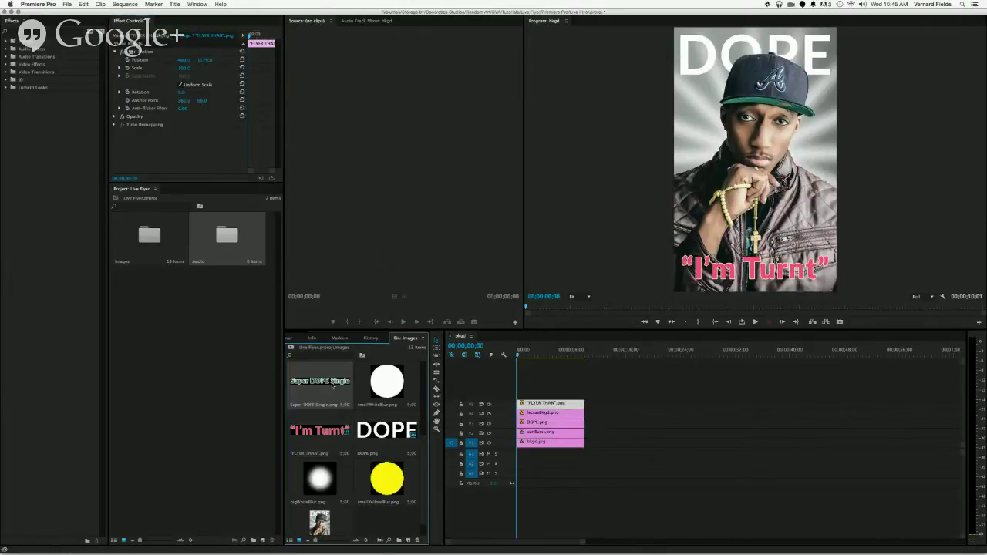
left_click_drag(333, 387, 584, 394)
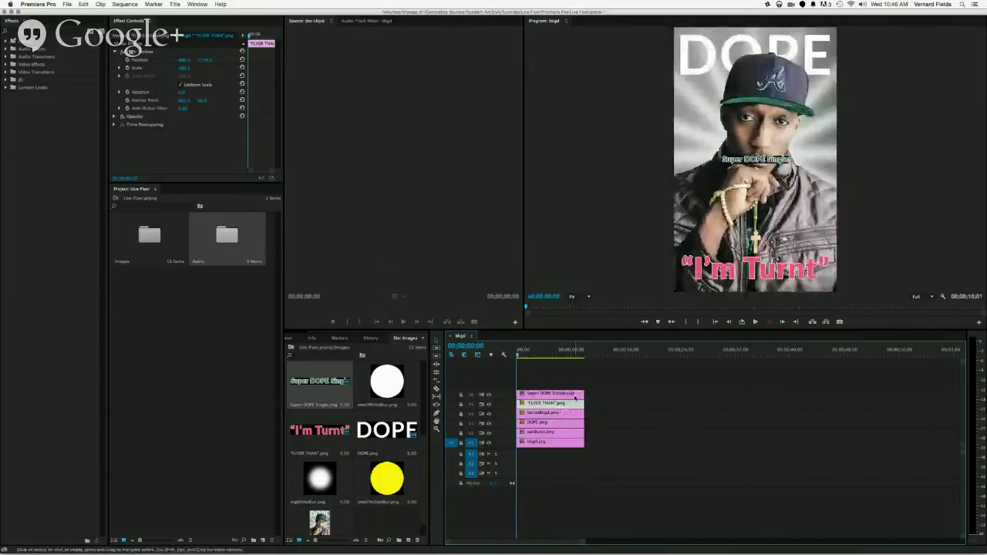
left_click(575, 398)
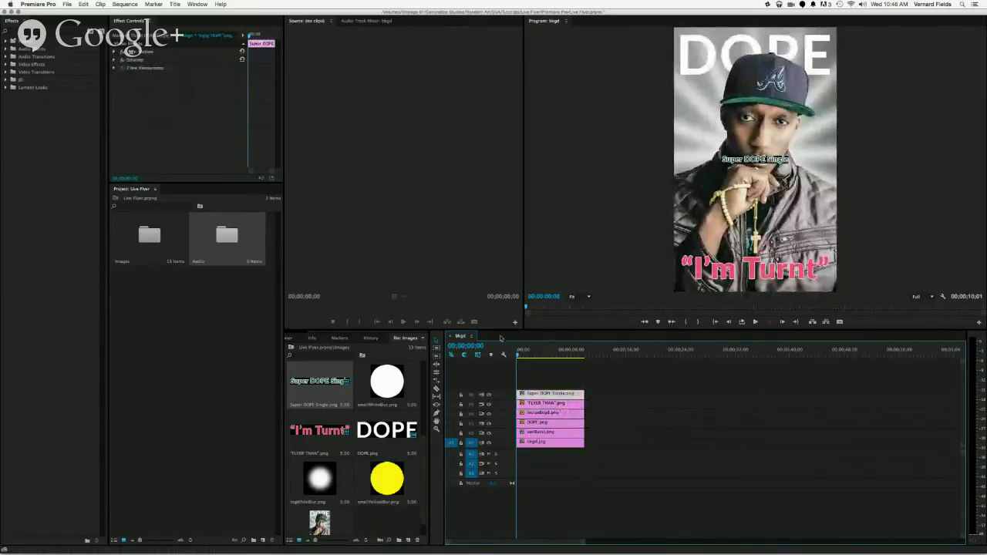
left_click_drag(519, 354, 546, 356)
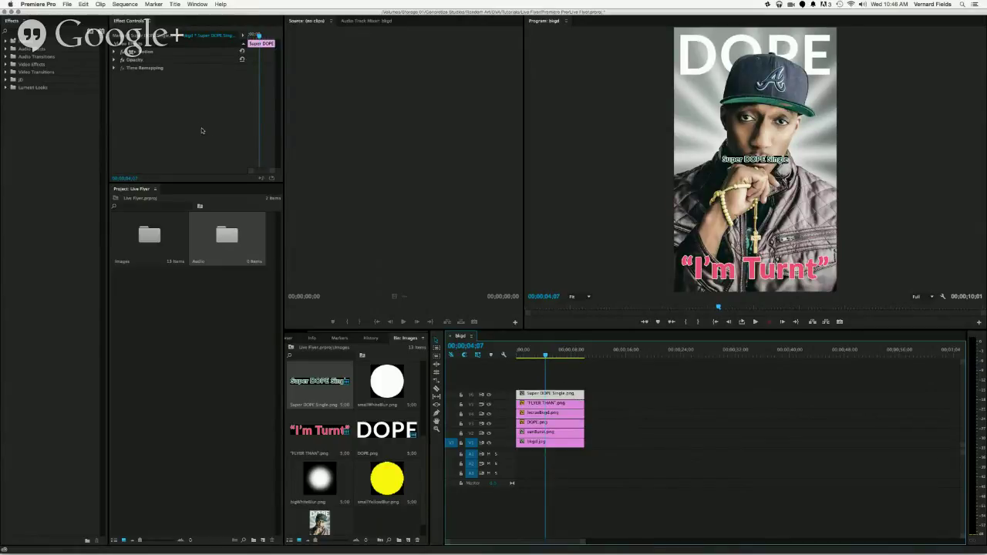
left_click(116, 54)
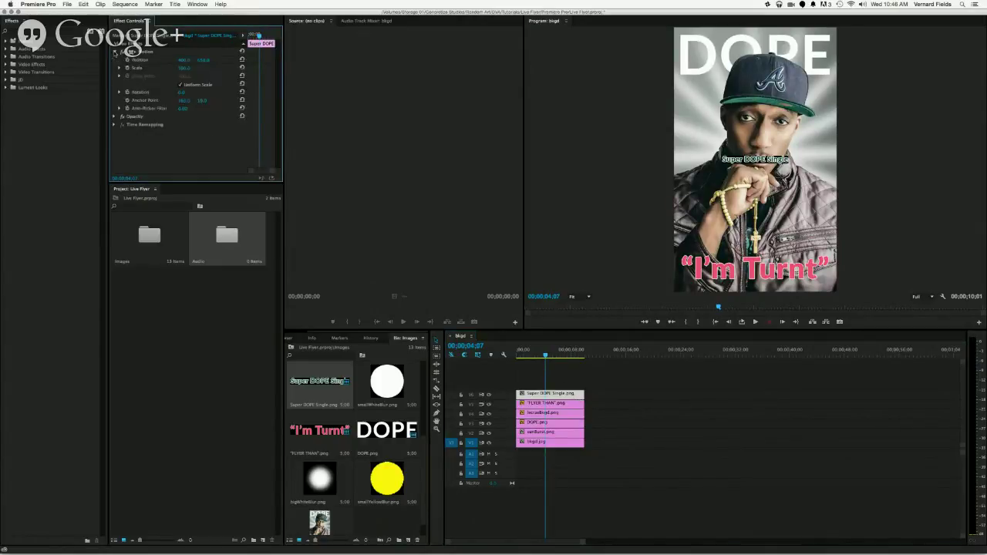
left_click_drag(201, 62, 182, 63)
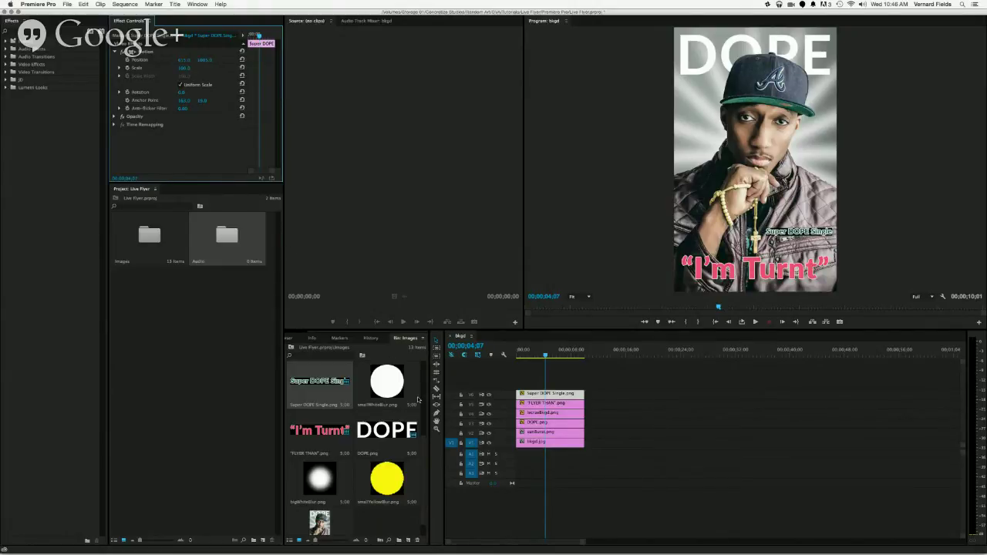
- Place Lecrae.png on a new track above Super DOPE Single.png, extended to the full sequence length
scroll(424, 432, "up", 5)
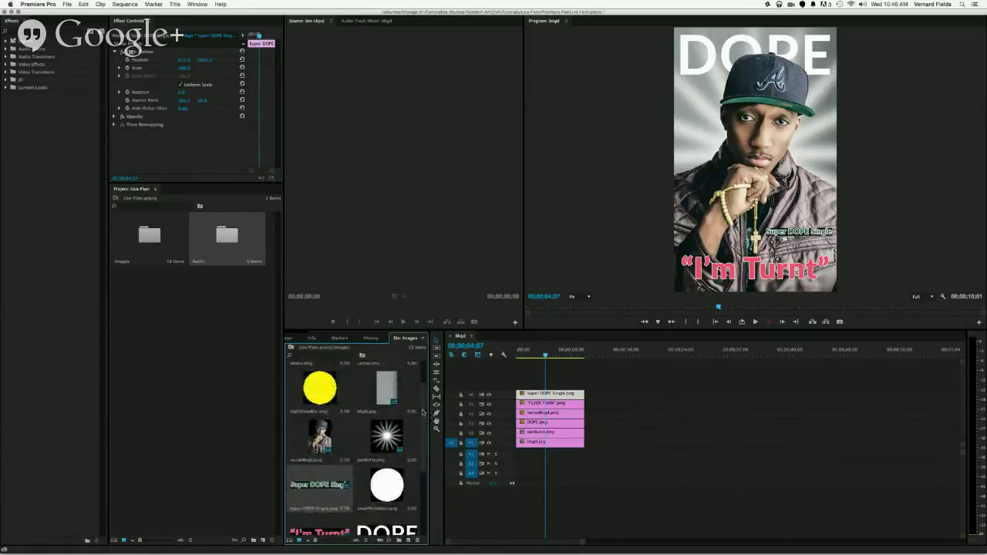
scroll(424, 389, "up", 3)
left_click_drag(380, 380, 584, 384)
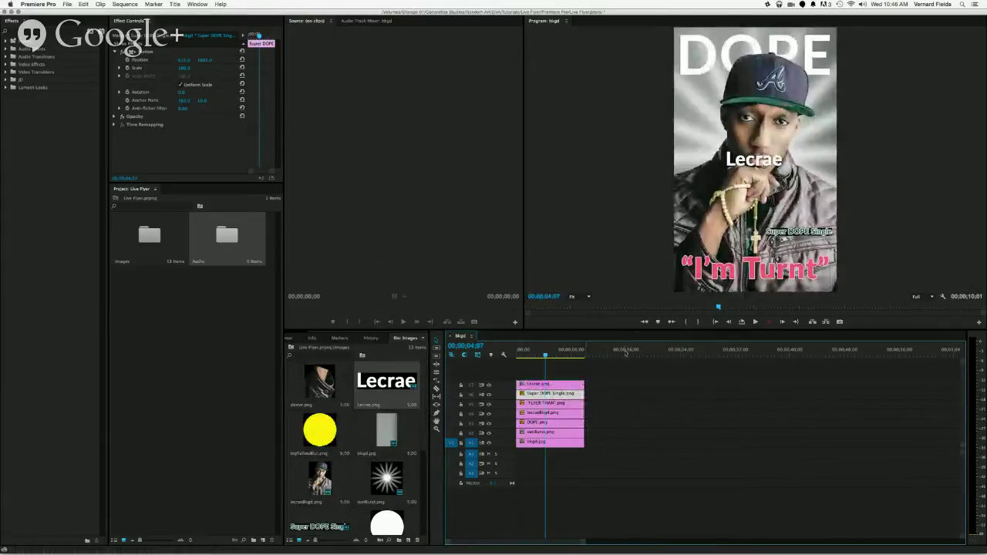
- Move the Lecrae title directly above the "Super DOPE Single" text on the flyer
left_click(574, 384)
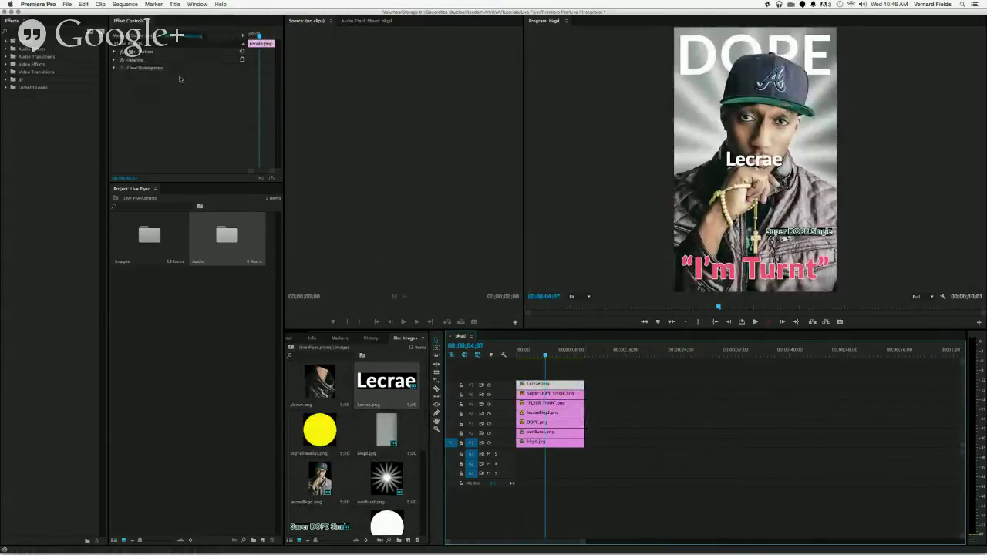
left_click(131, 52)
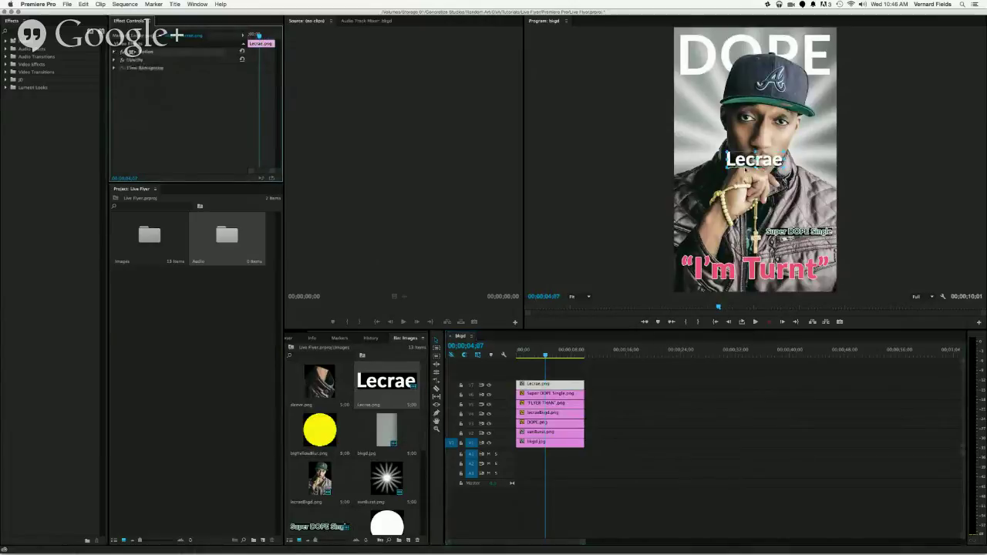
left_click_drag(754, 160, 797, 218)
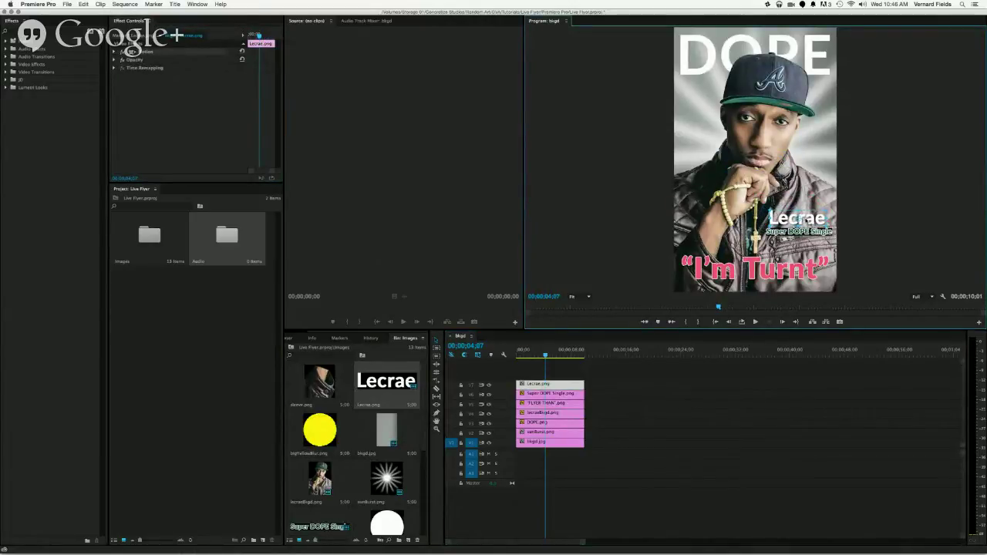
left_click(863, 253)
left_click(557, 206)
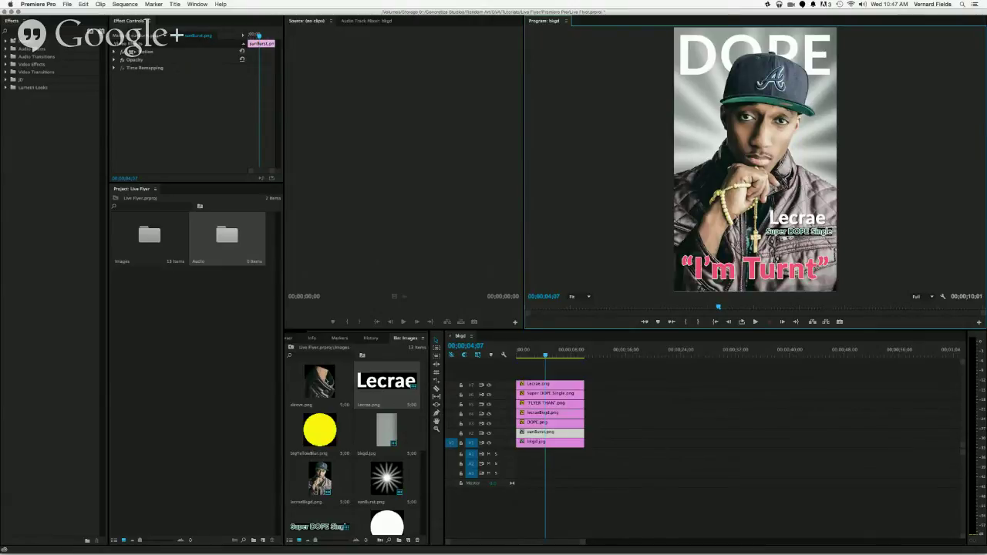
- Add sleeve.png on a new track above all titles and align it over the matching sleeve in the portrait's lower-left corner
left_click(319, 381)
left_click_drag(319, 381, 550, 376)
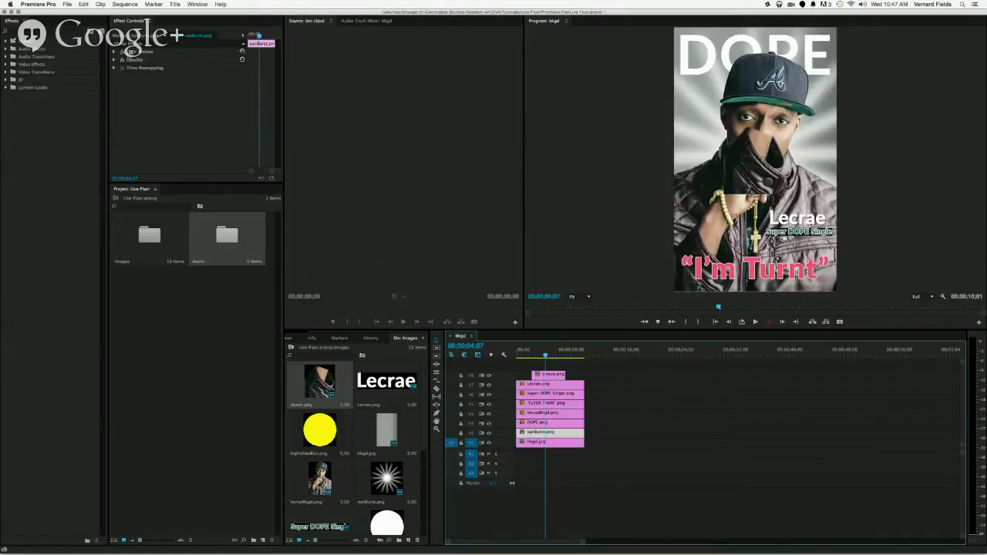
left_click(131, 51)
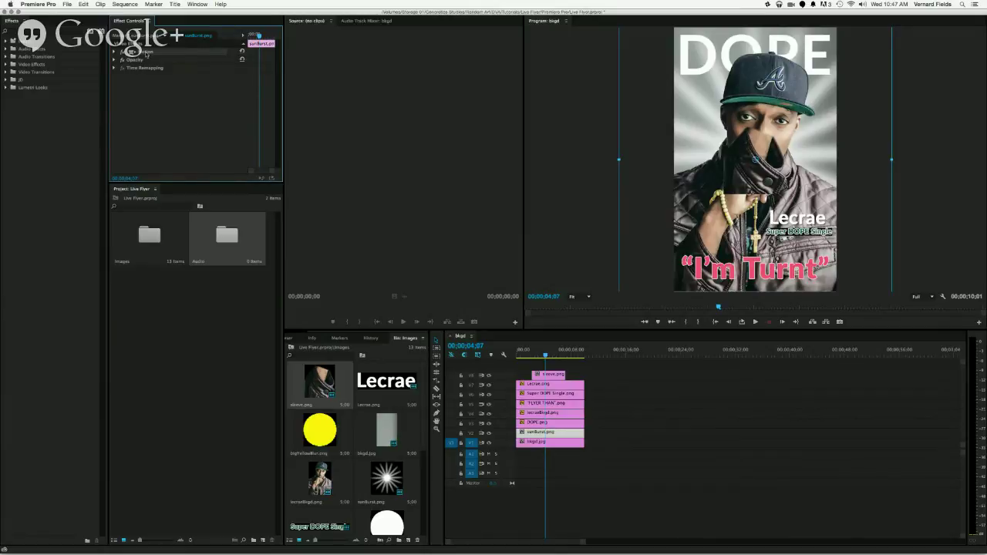
left_click(557, 375)
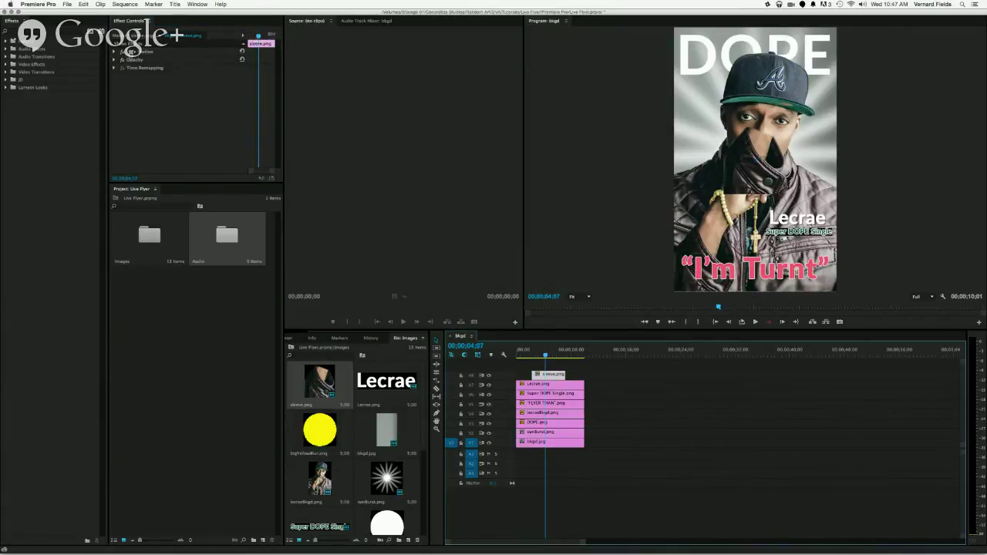
left_click(131, 52)
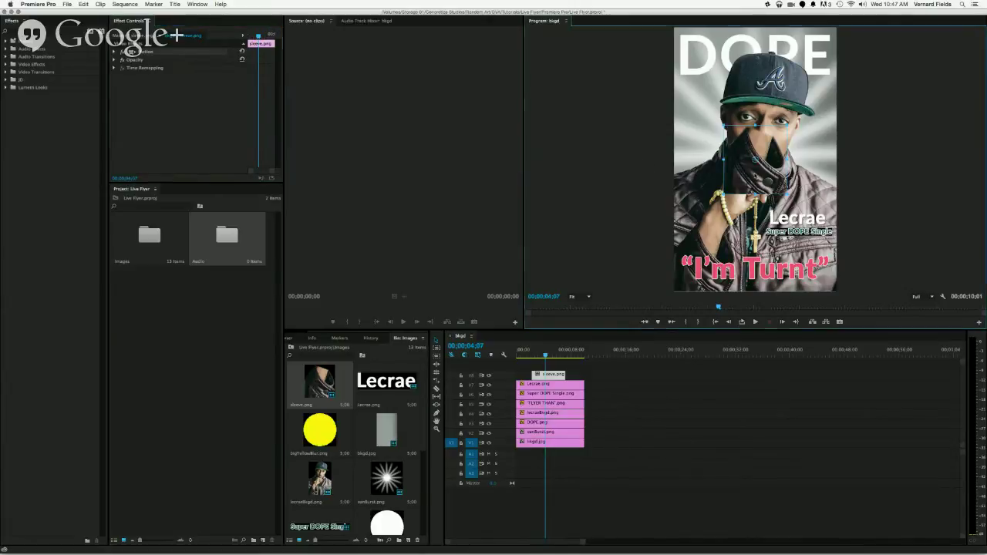
left_click_drag(755, 158, 708, 258)
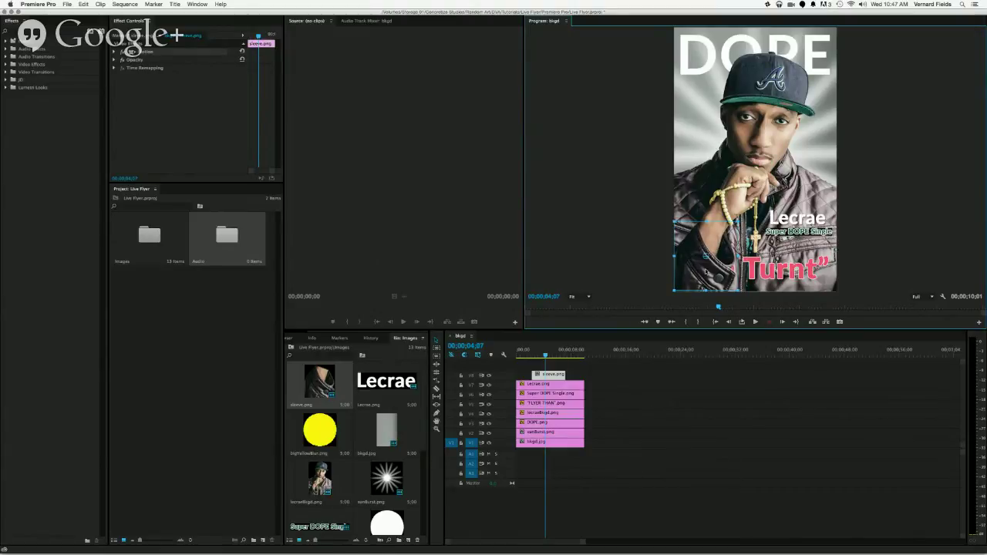
left_click_drag(705, 271, 708, 271)
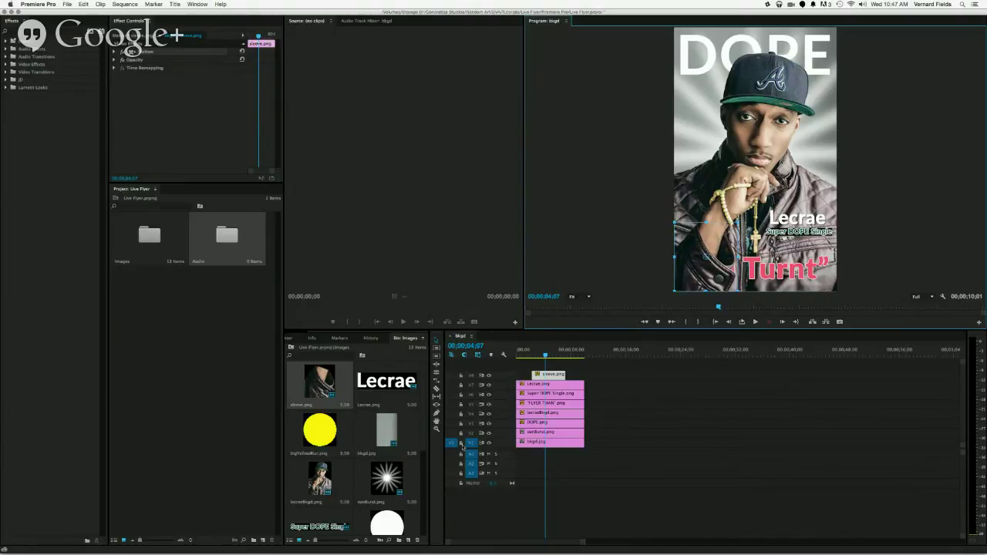
left_click(423, 417)
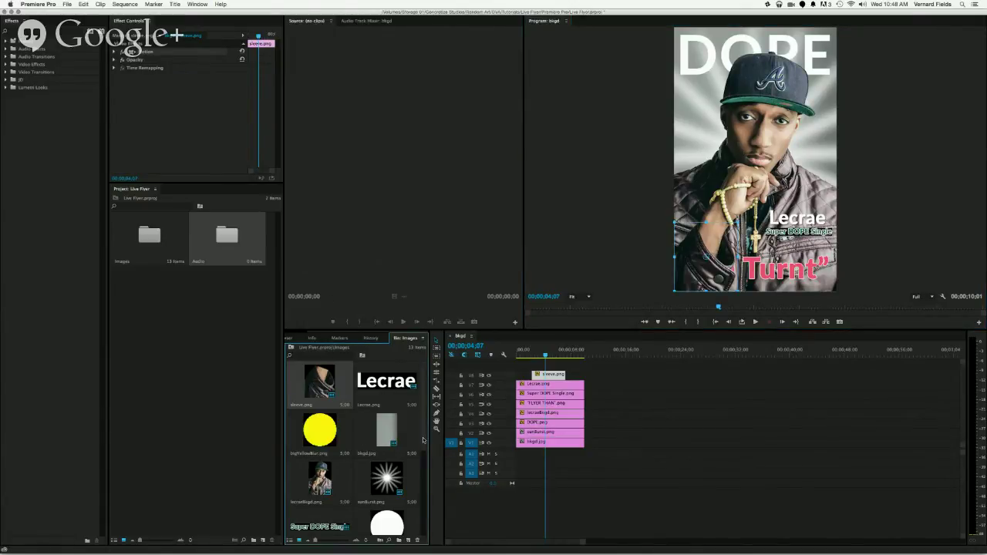
scroll(423, 440, "down", 5)
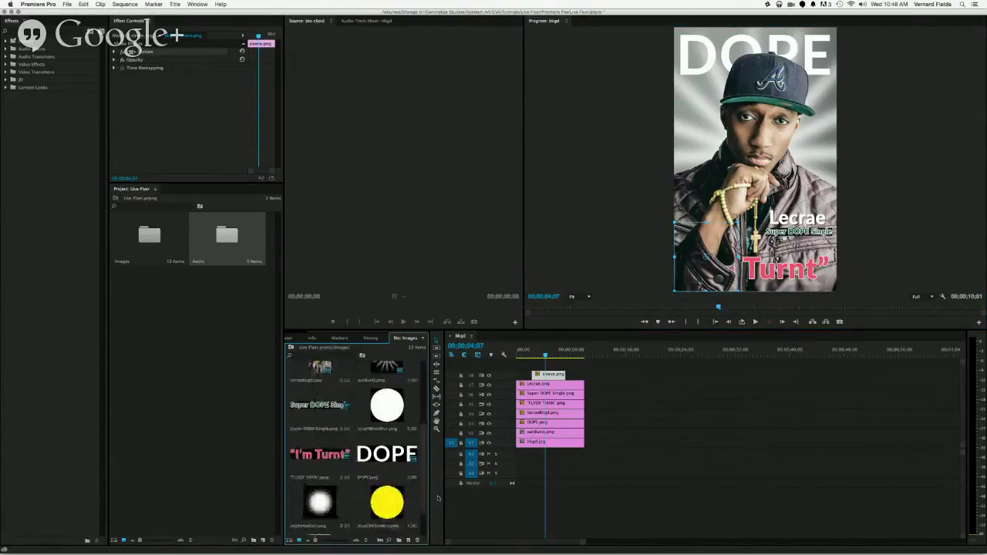
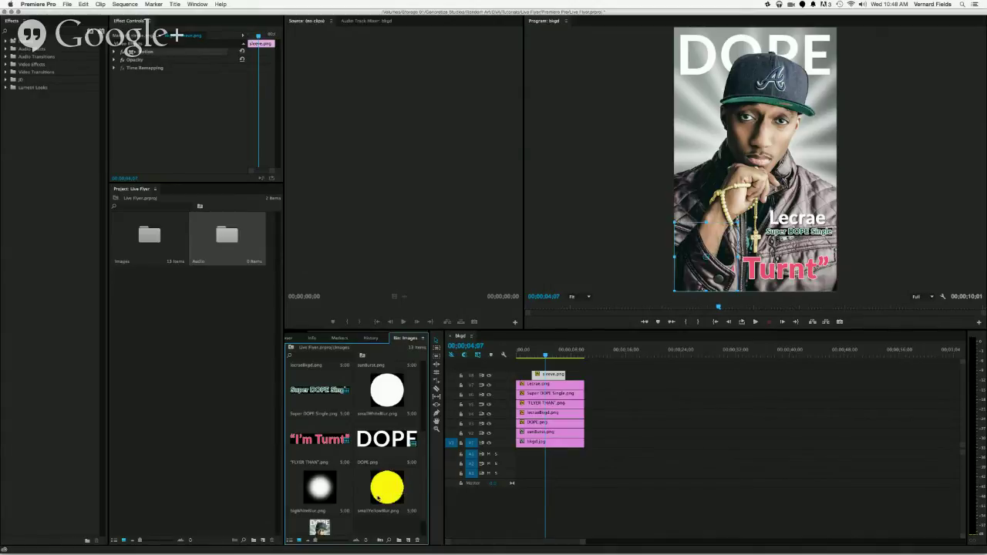
left_click(378, 498)
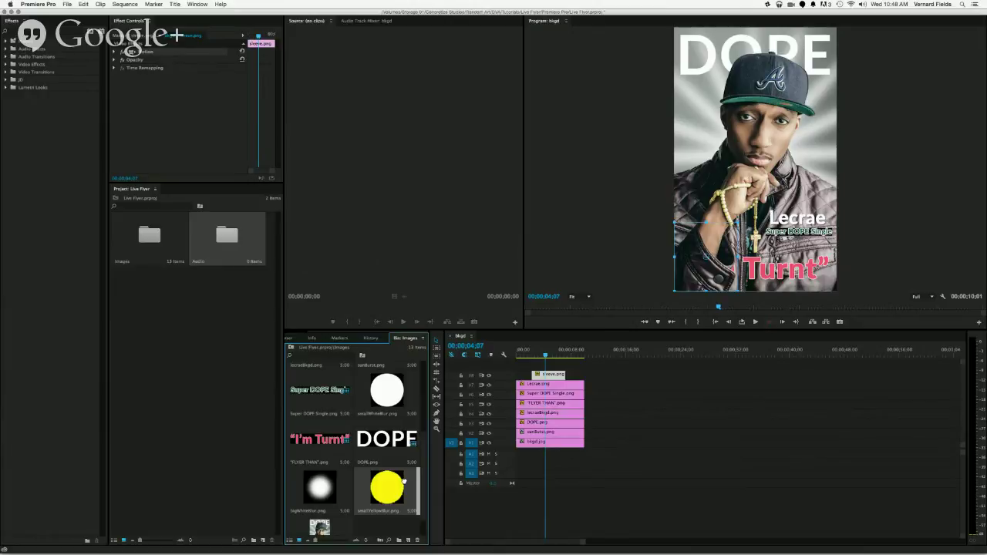
left_click_drag(403, 480, 520, 369)
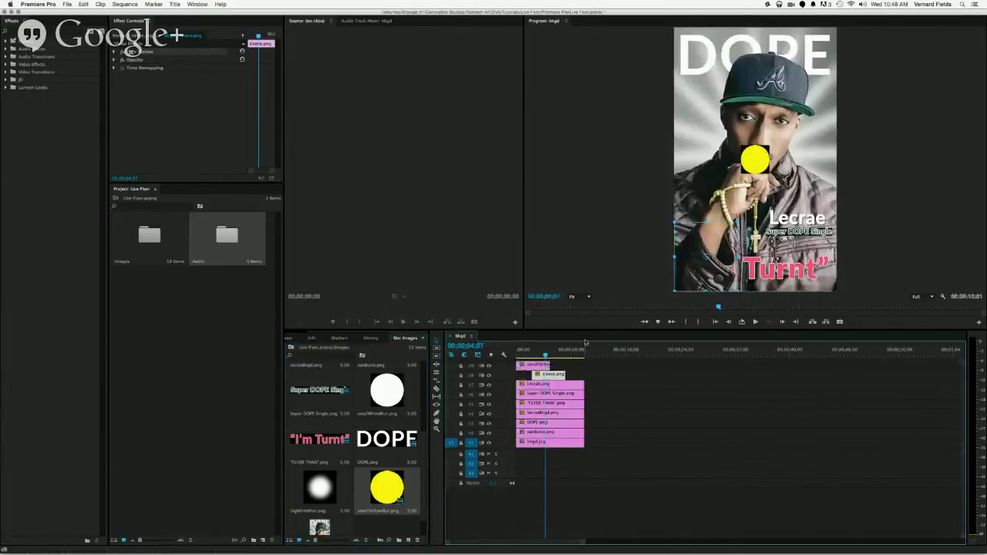
key("super+z")
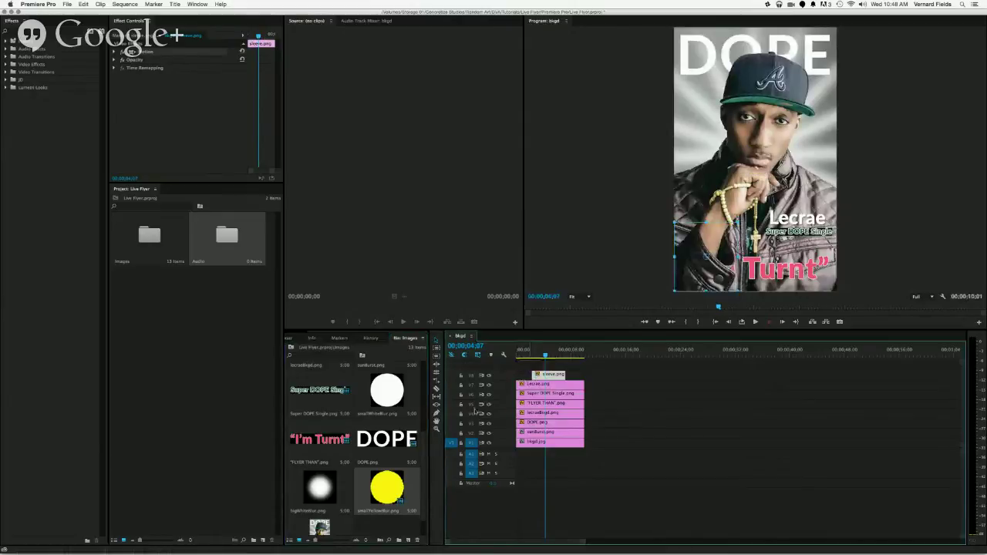
- Place bigWhiteBlur.png on a new track above sleeve.png at the sequence start and move the glow beside the portrait's left cheek, above the shoulder
left_click(327, 497)
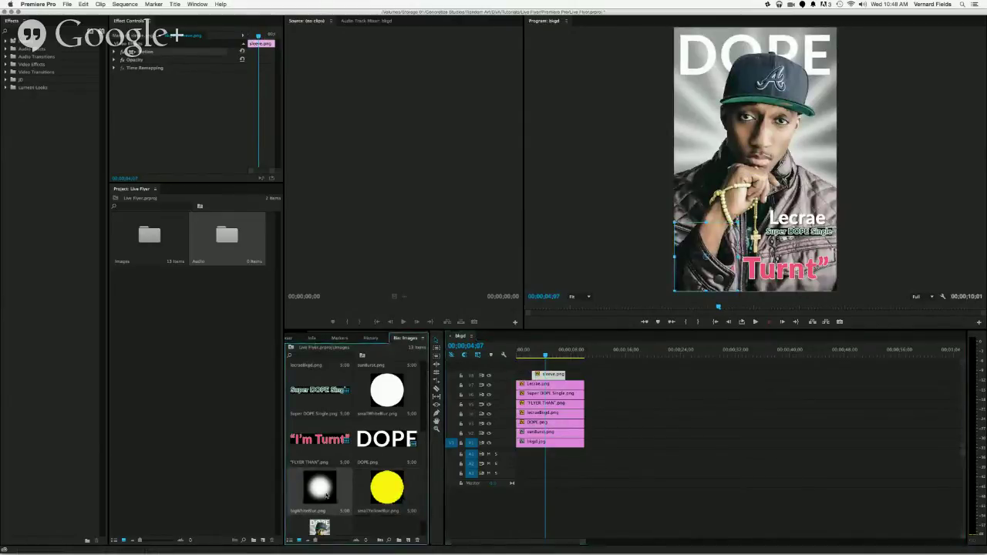
left_click_drag(490, 386, 530, 356)
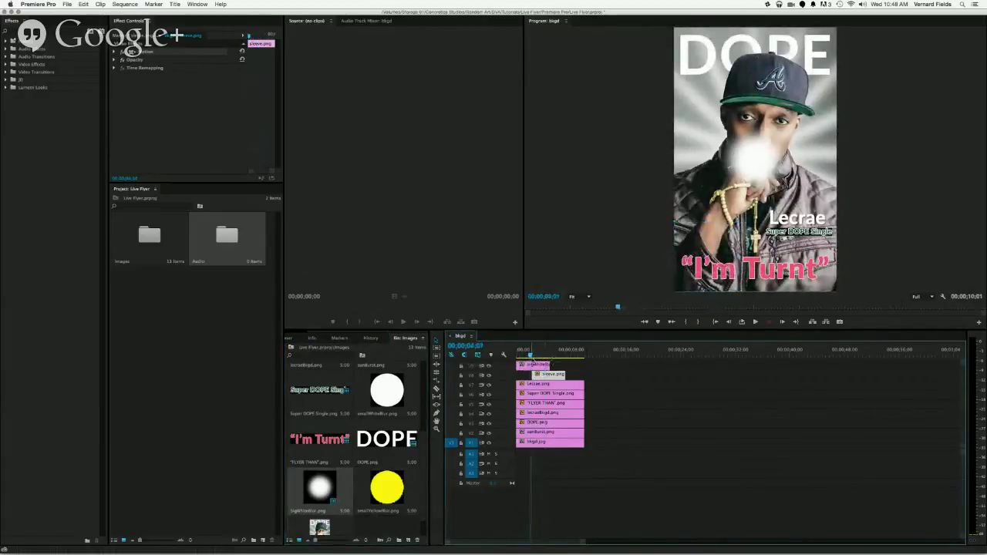
left_click(536, 366)
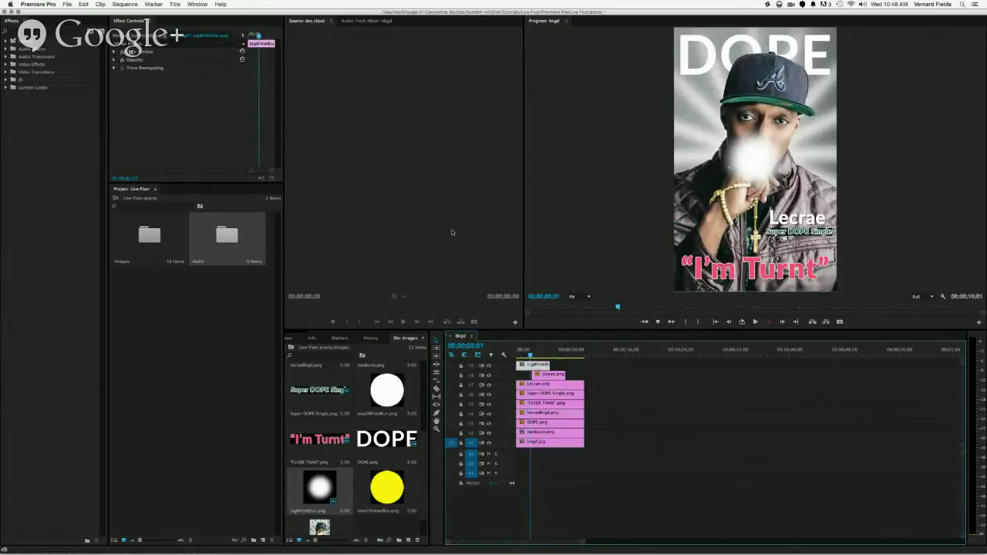
left_click(131, 51)
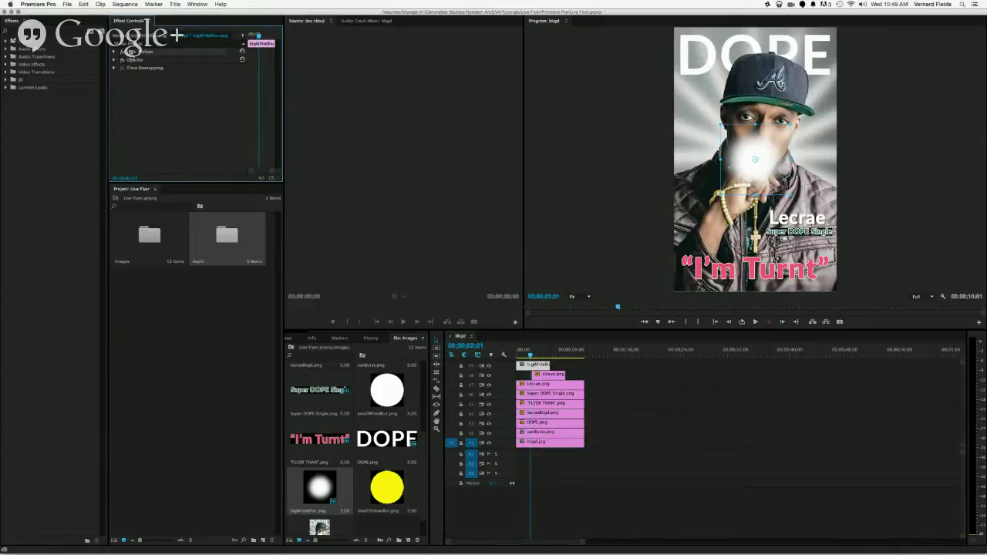
left_click_drag(770, 164, 724, 157)
- Play back the glow briefly, return to the sequence start and extend the bigWhiteBlur.png clip to the full sequence length
key("Home")
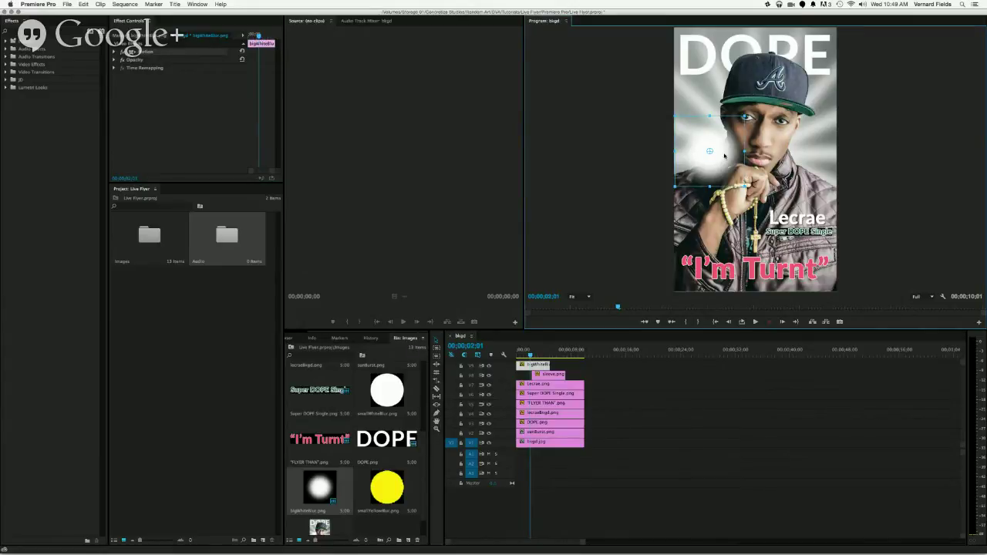
key("space")
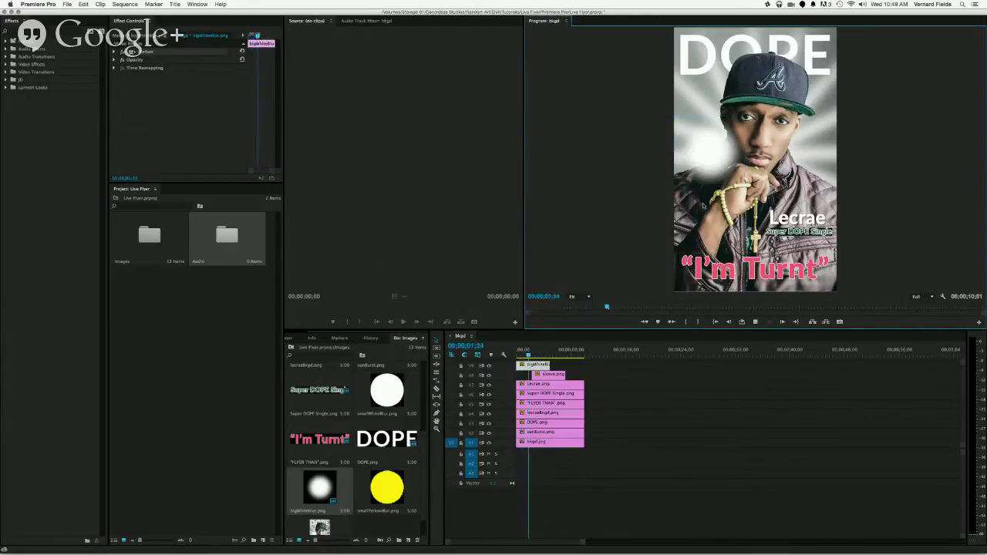
key("space")
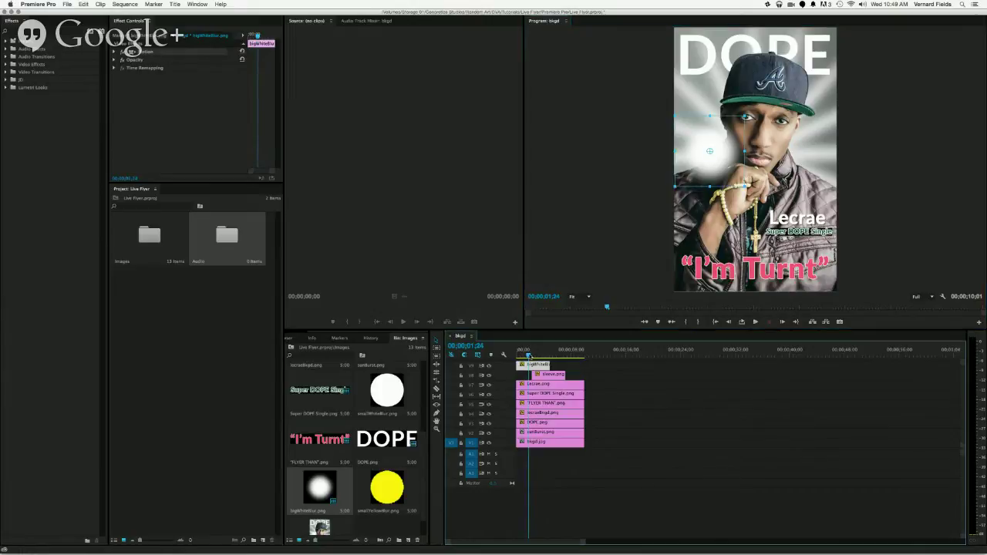
key("Home")
left_click(552, 229)
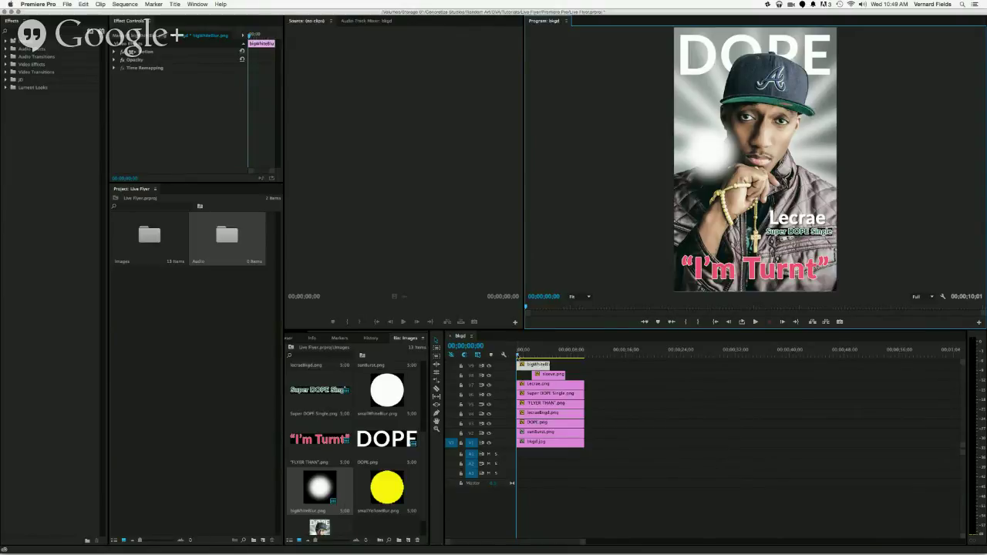
left_click_drag(551, 364, 585, 372)
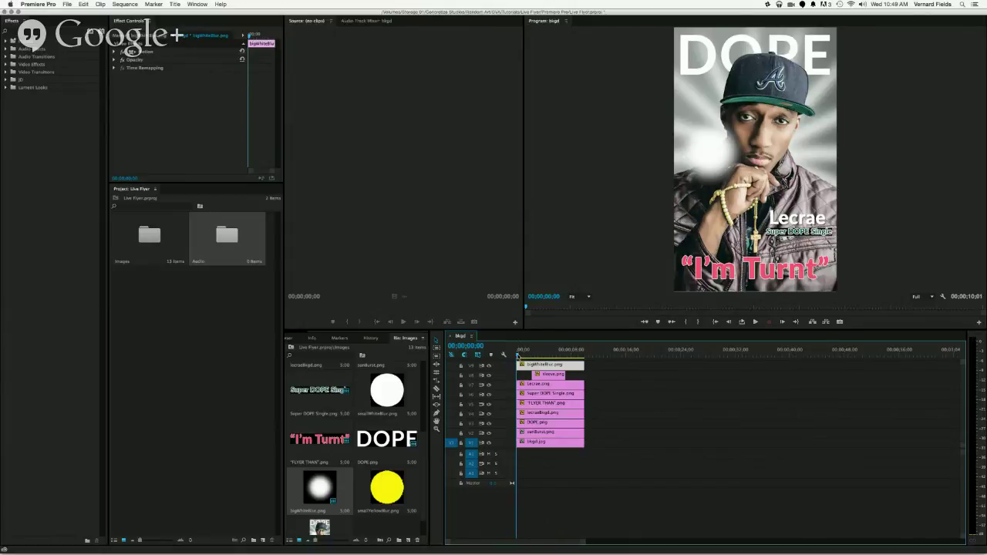
scroll(389, 463, "down", 1)
scroll(386, 463, "up", 5)
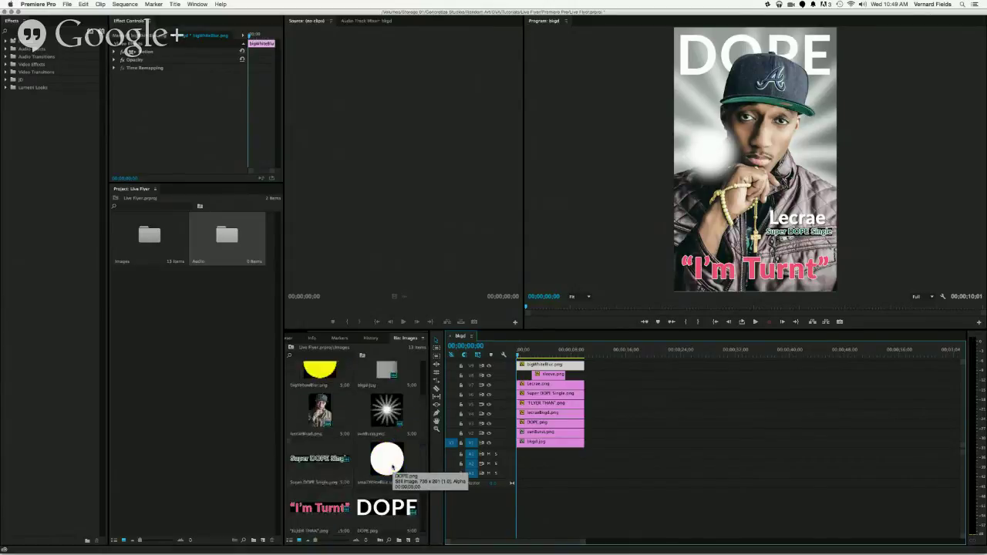
left_click_drag(518, 365, 515, 362)
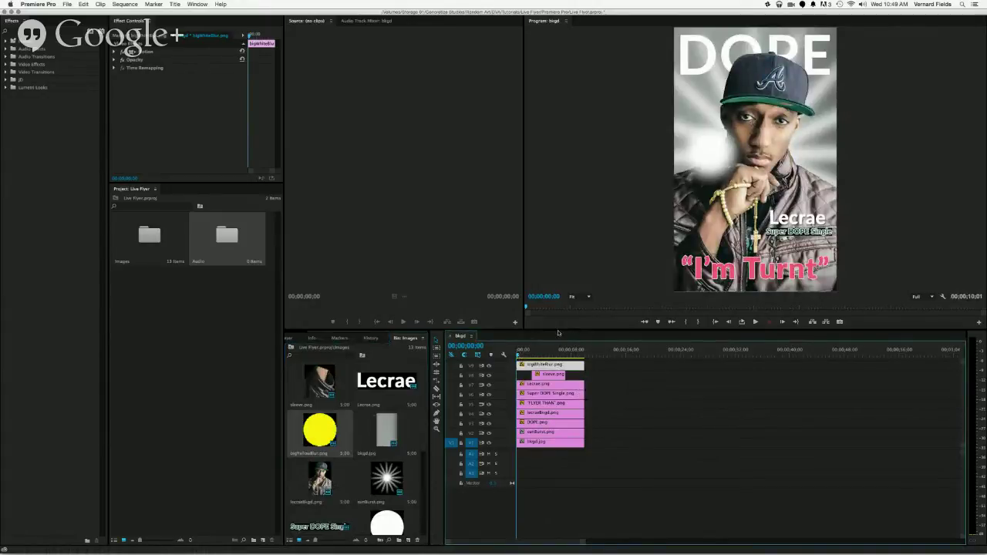
- Examine the frames around the start of the sleeve.png clip and inspect the clip's Motion properties
mouse_move(519, 355)
left_mouse_down()
mouse_move(550, 358)
mouse_move(516, 358)
mouse_move(536, 358)
mouse_move(517, 359)
mouse_move(533, 365)
left_mouse_up()
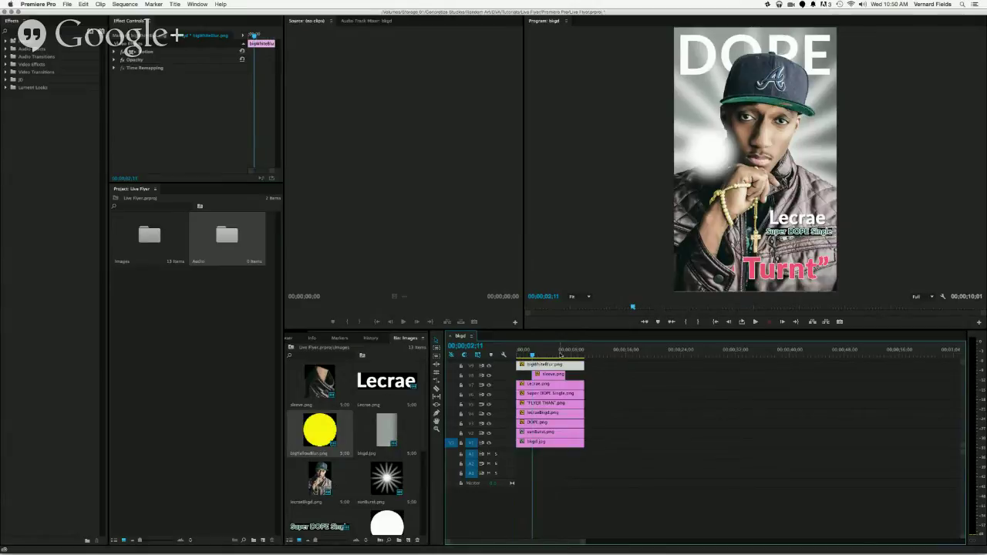
left_click_drag(533, 355, 538, 357)
left_click(555, 375)
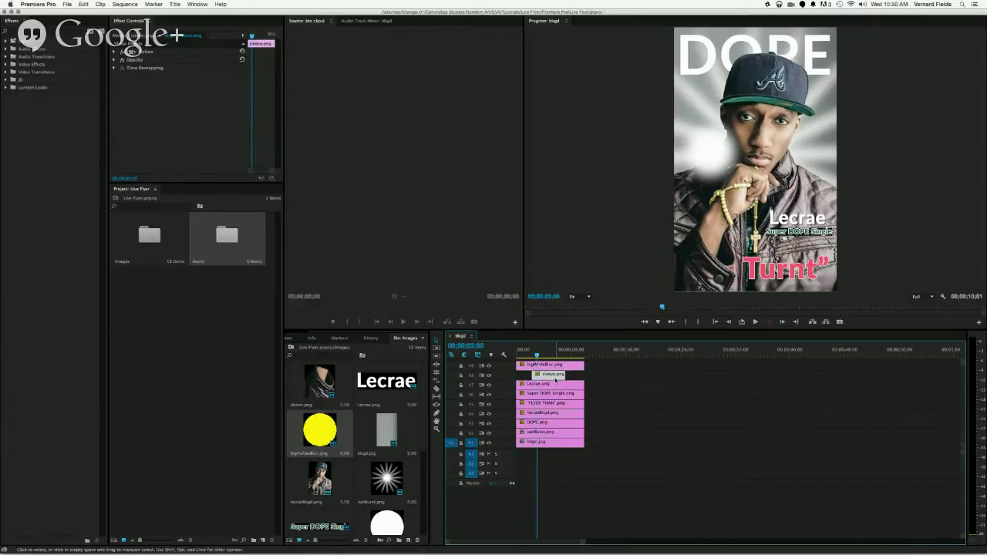
key("Left")
key("Left")
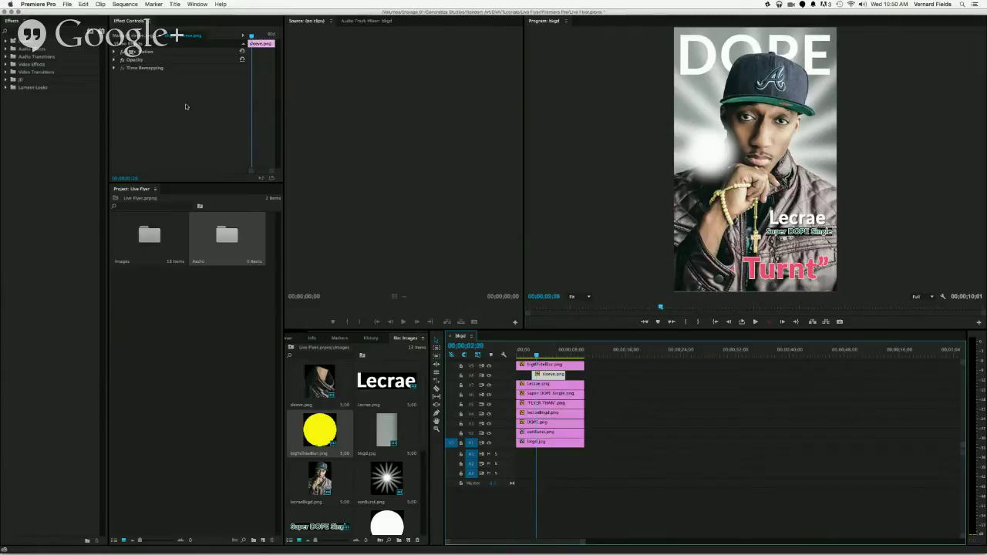
left_click(139, 52)
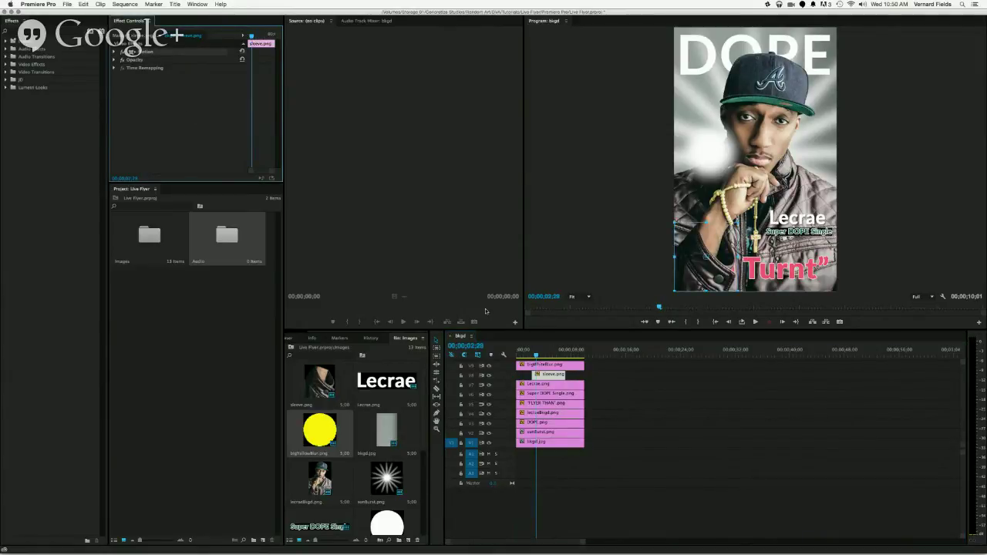
left_click_drag(536, 356, 531, 357)
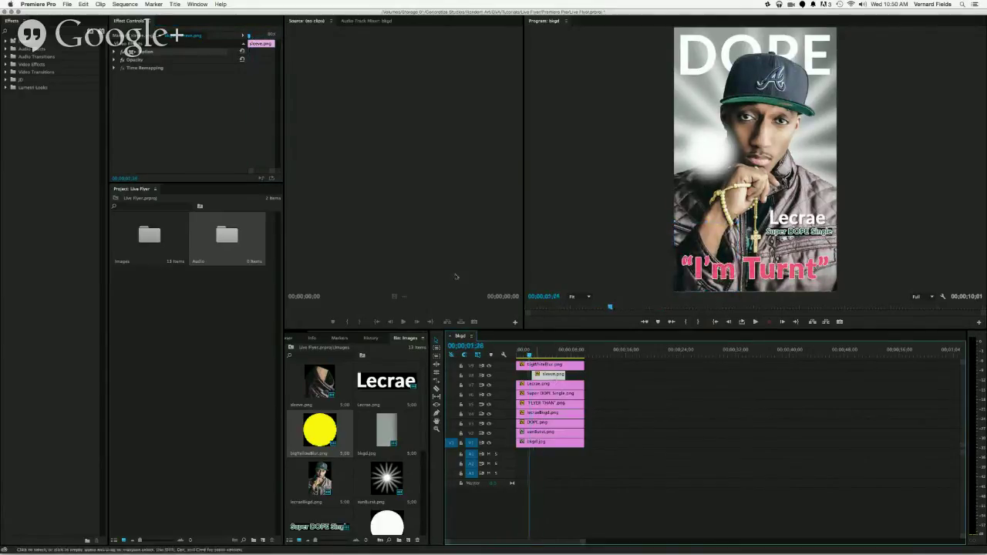
left_click(131, 51)
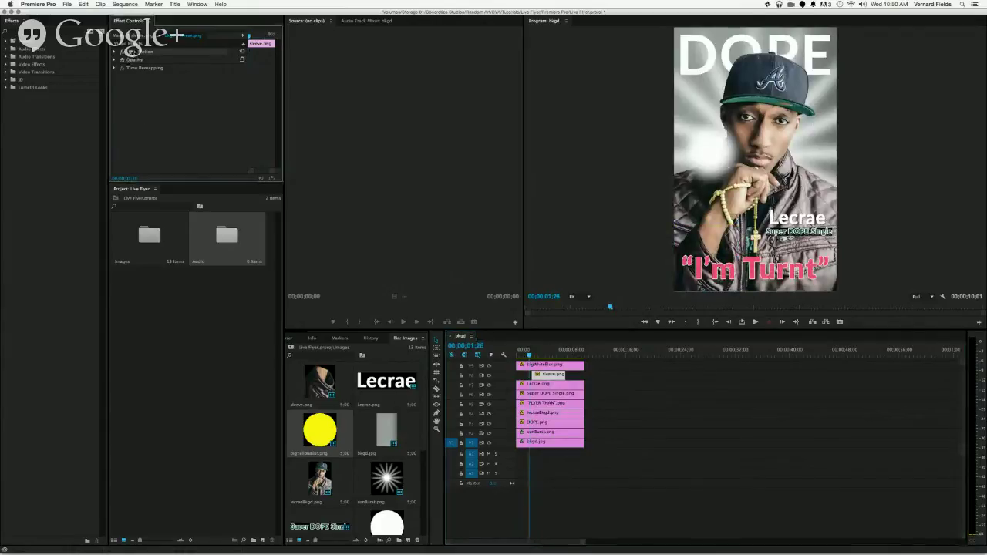
key("Left")
key("Left")
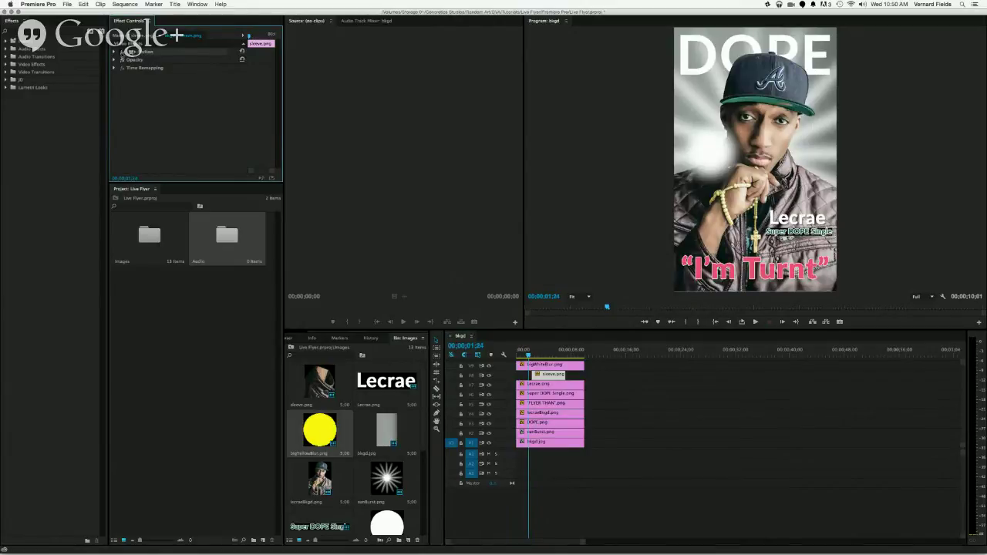
left_click(115, 52)
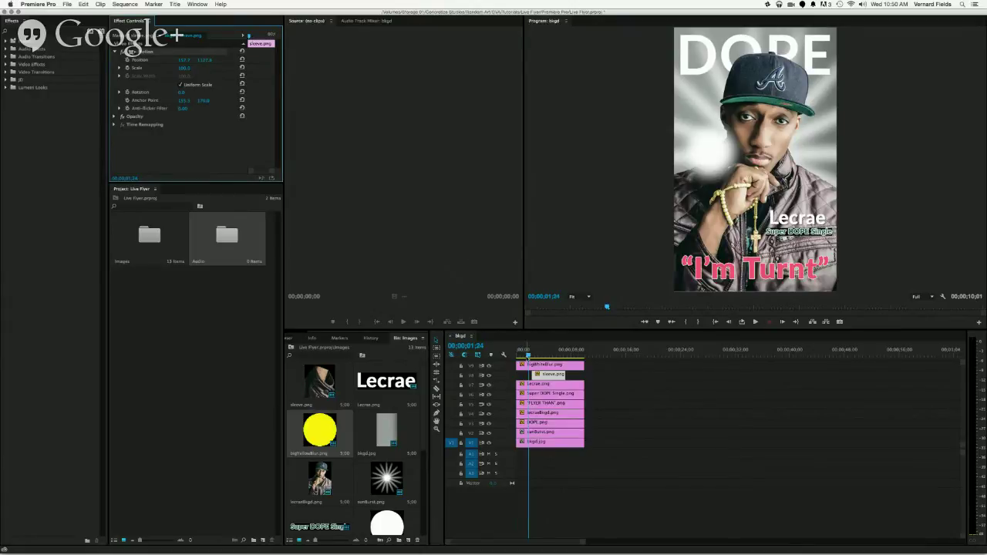
left_click_drag(530, 356, 523, 355)
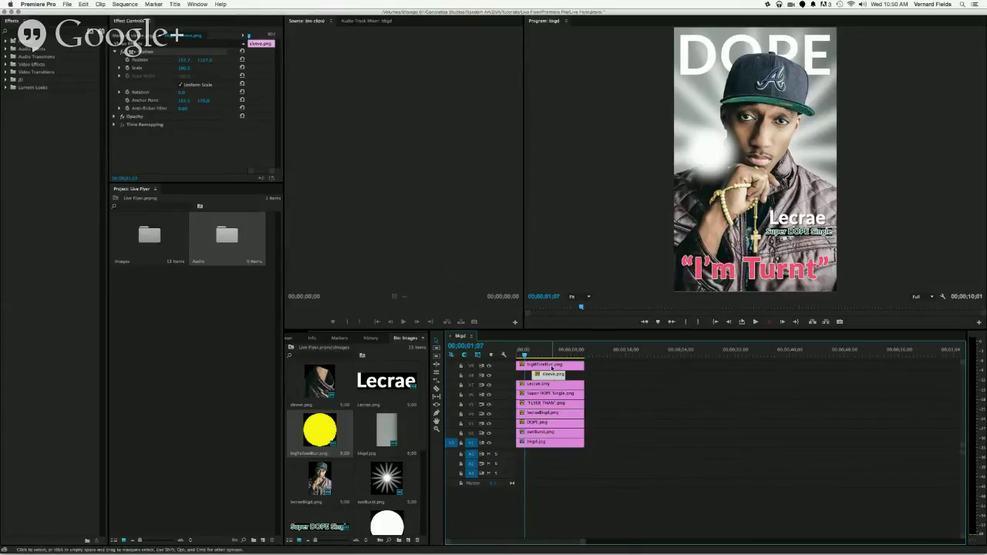
- Duplicate the bigWhiteBlur.png clip onto a new track directly above it and set the copy's blend mode to Soft Light
left_click(552, 366)
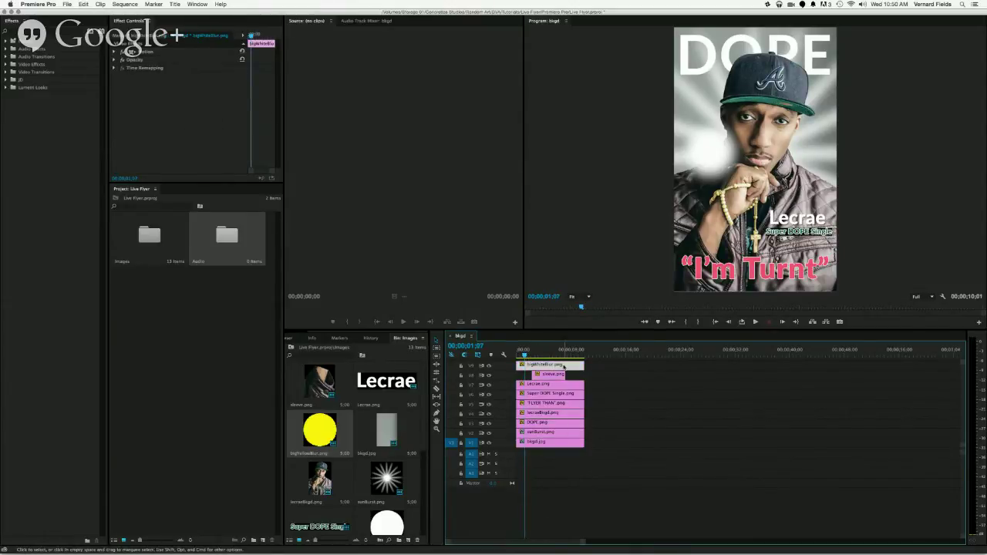
left_click_drag(564, 367, 568, 361)
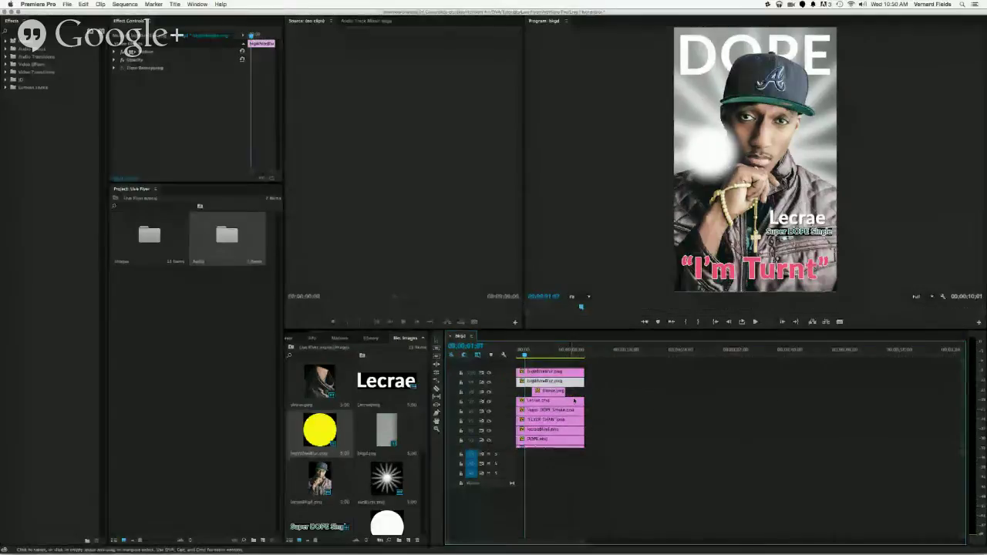
left_click(571, 373)
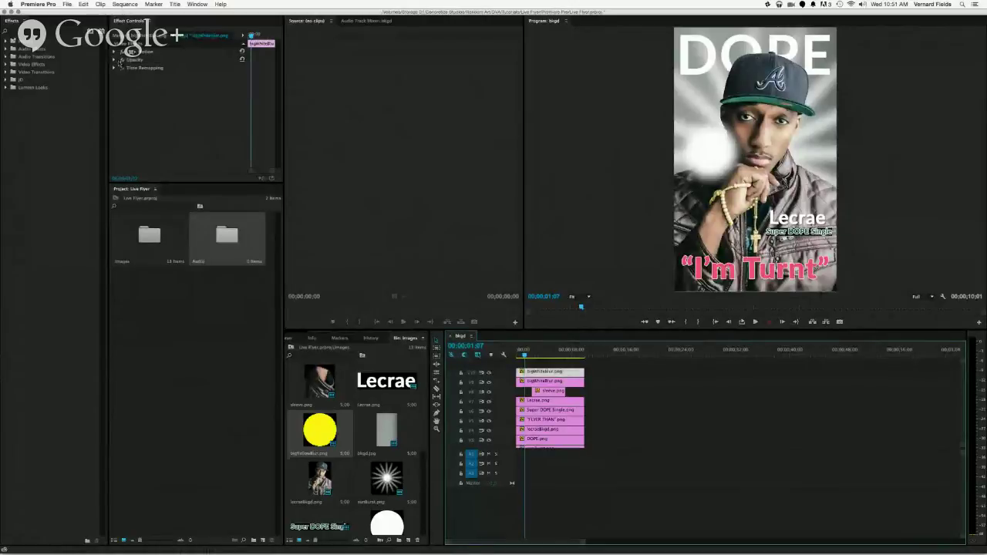
left_click(26, 121)
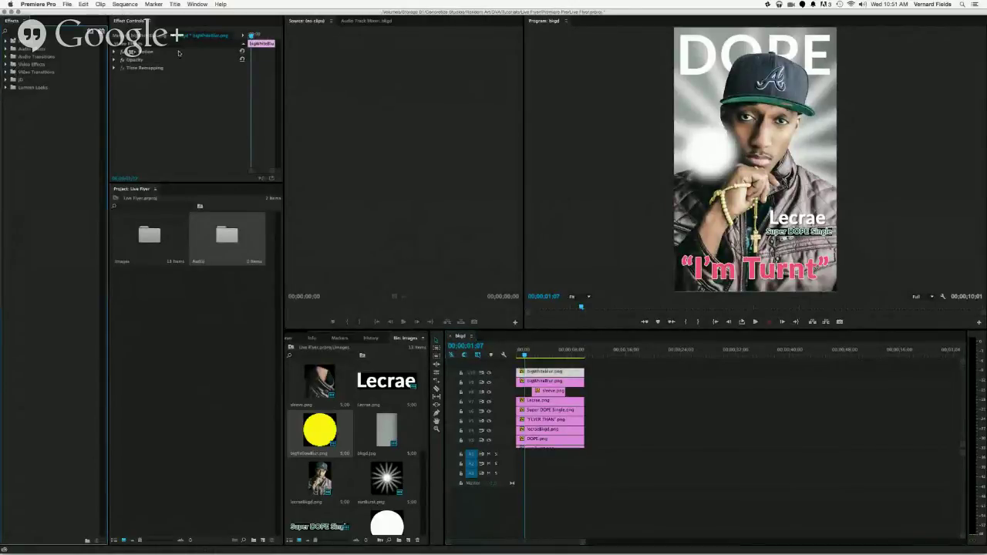
left_click(165, 101)
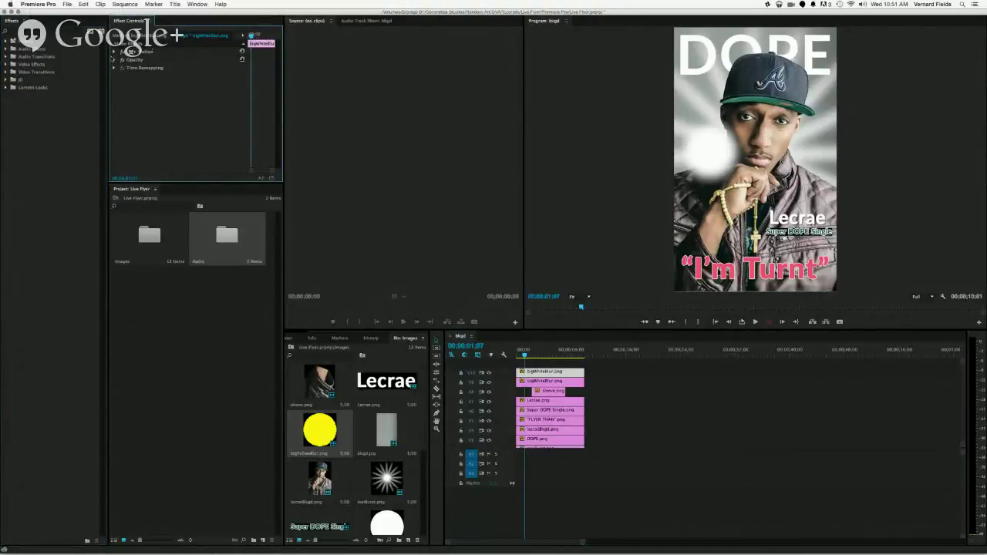
left_click(114, 60)
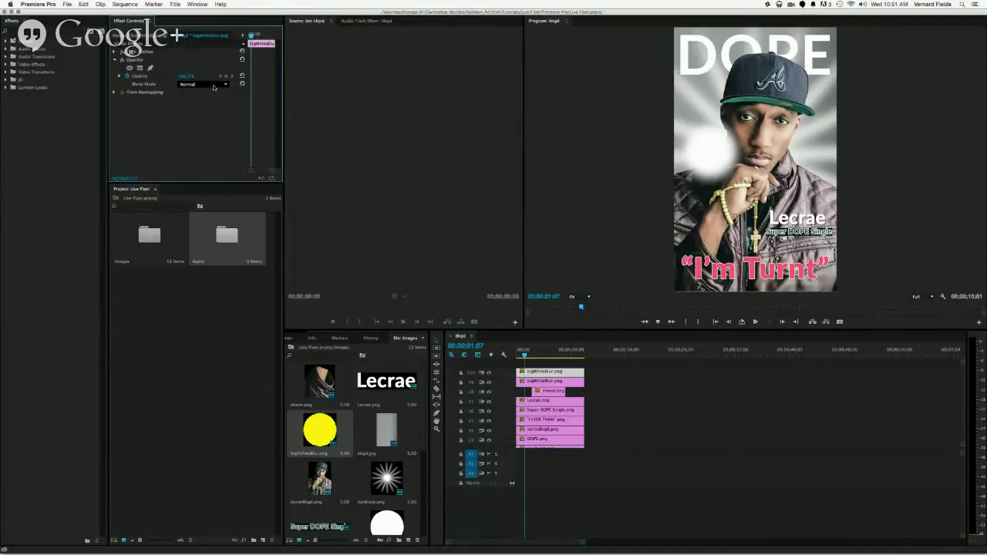
left_click(214, 86)
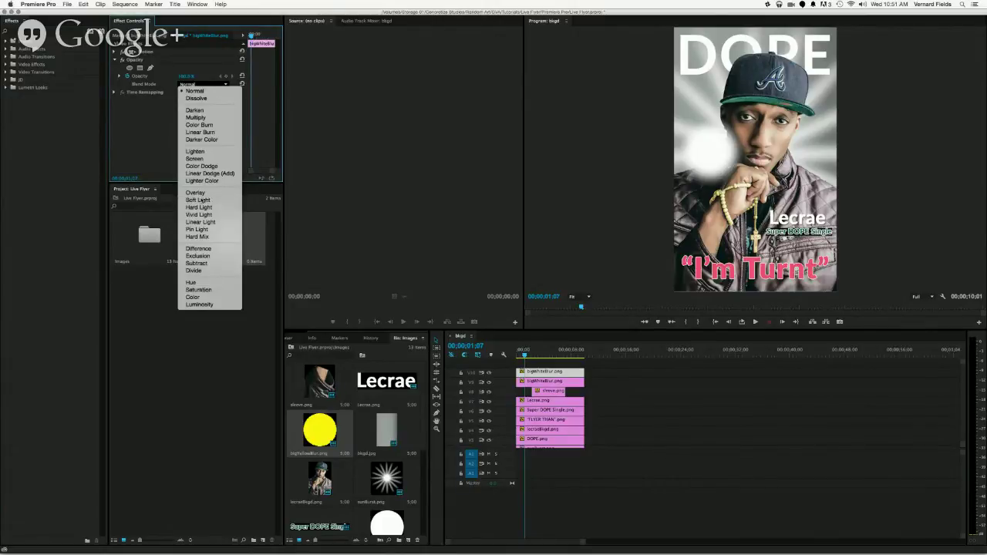
left_click(200, 200)
- Switch to Photoshop to check the bigYellowBlur.png layer's blend mode in the original flyer, and return to Premiere Pro
key("super+Tab")
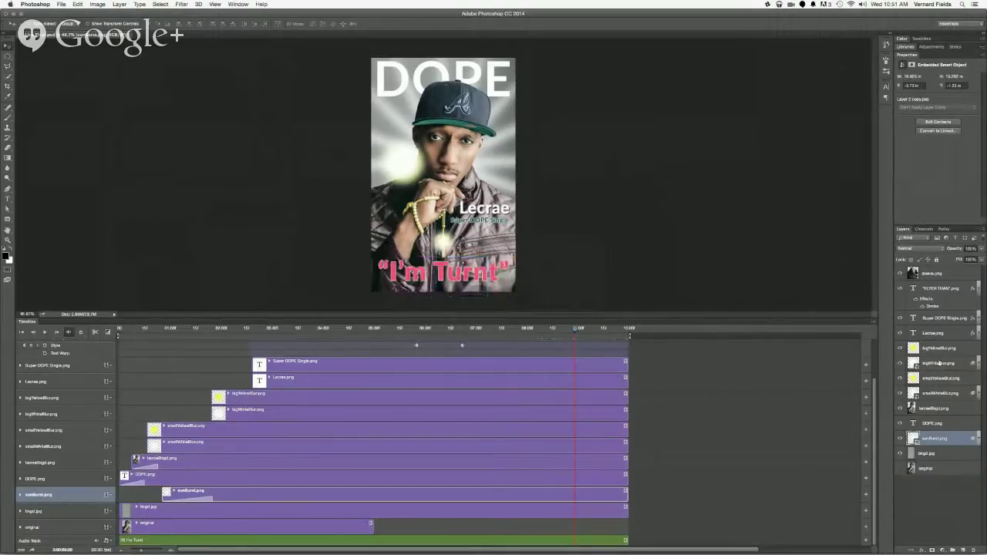
left_click(938, 350)
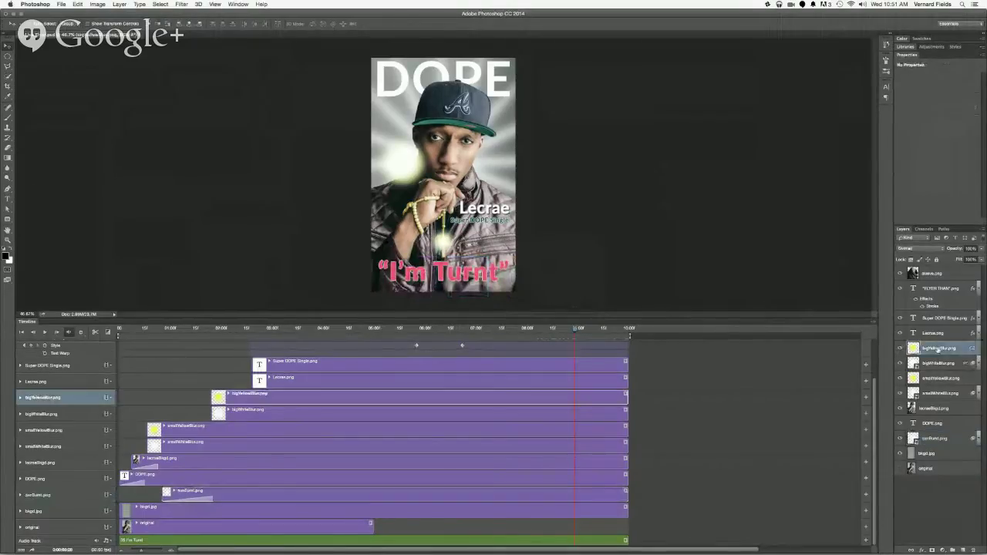
key("super+Tab")
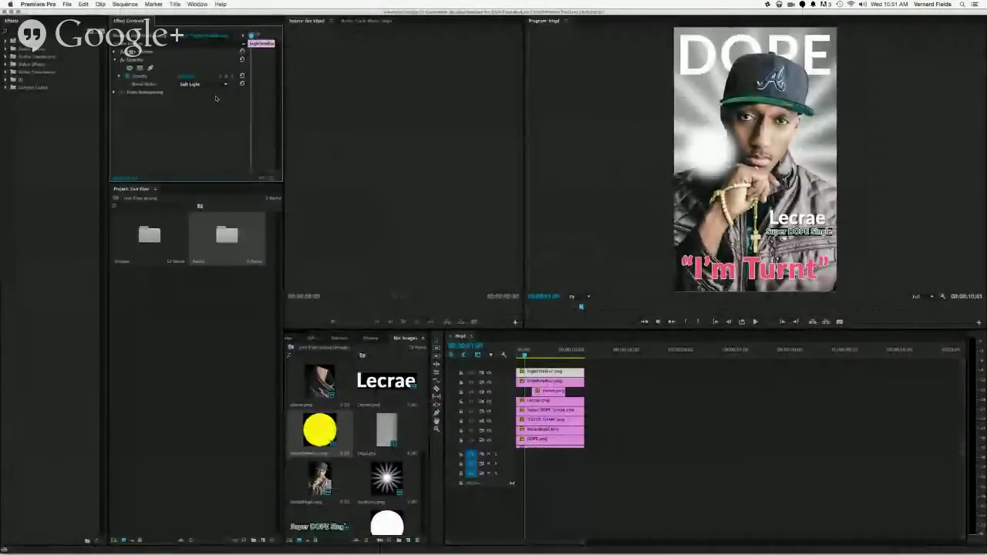
- Set the blend mode of the top bigWhiteBlur.png clip to Overlay and check its Motion properties
left_click(201, 83)
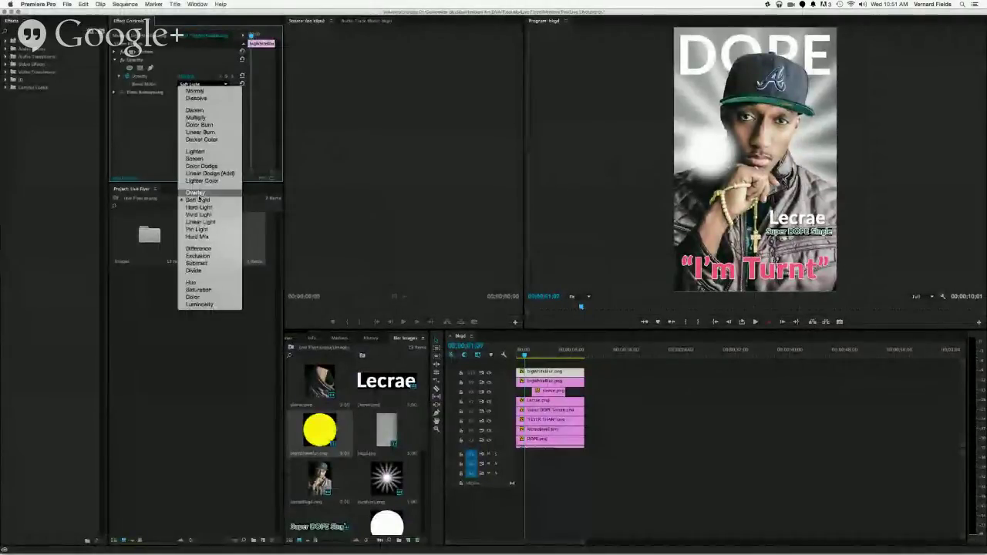
left_click(198, 193)
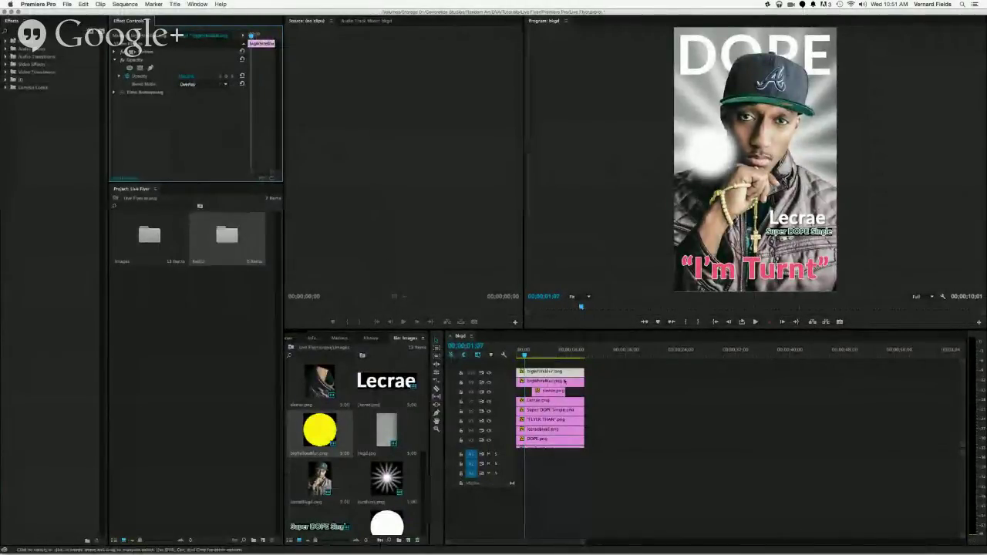
left_click(532, 357)
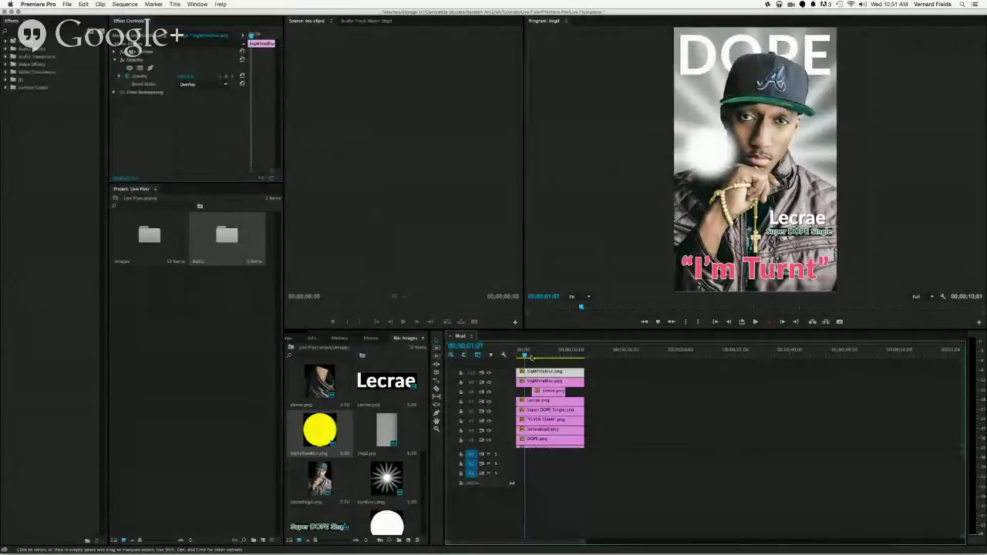
left_click(114, 53)
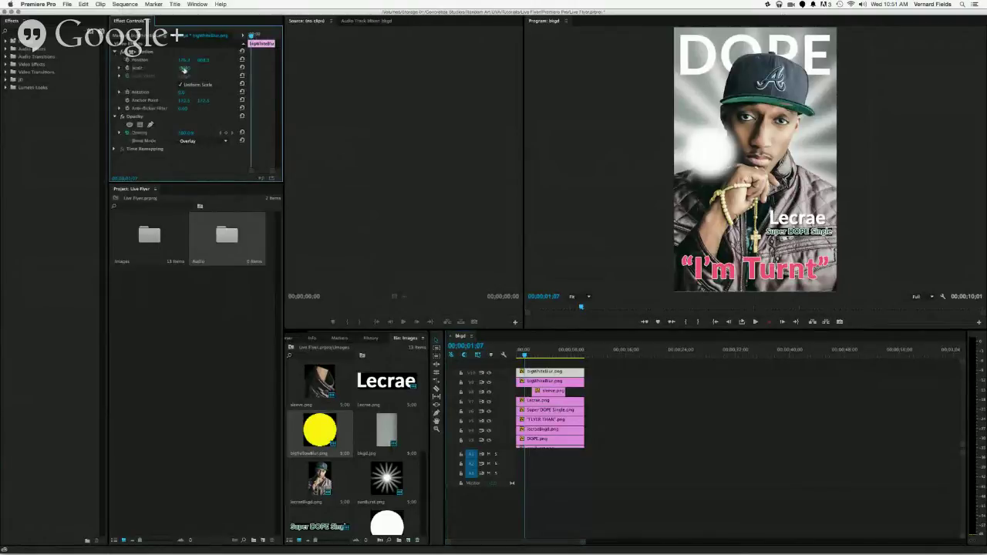
mouse_move(184, 70)
left_mouse_down()
mouse_move(175, 71)
mouse_move(184, 70)
left_mouse_up()
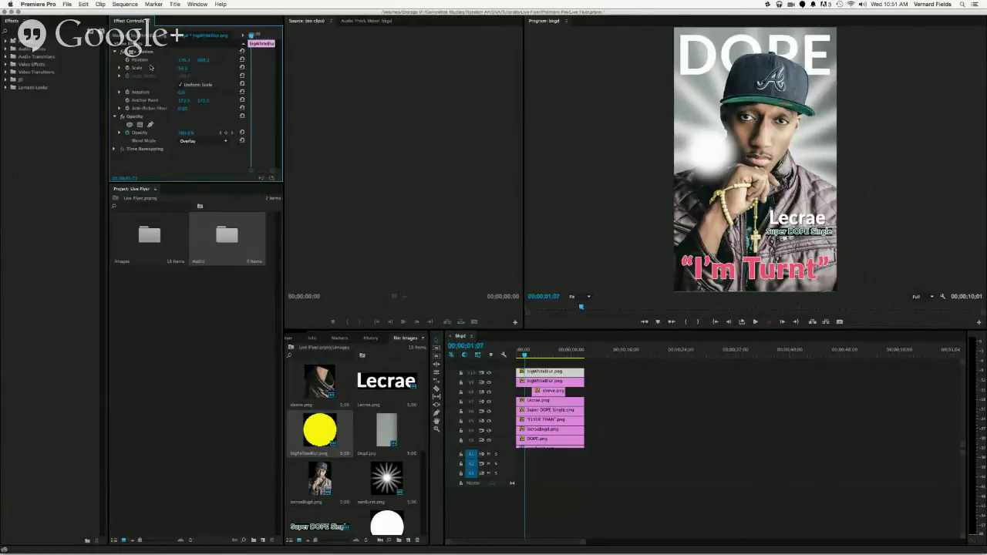
left_click(115, 52)
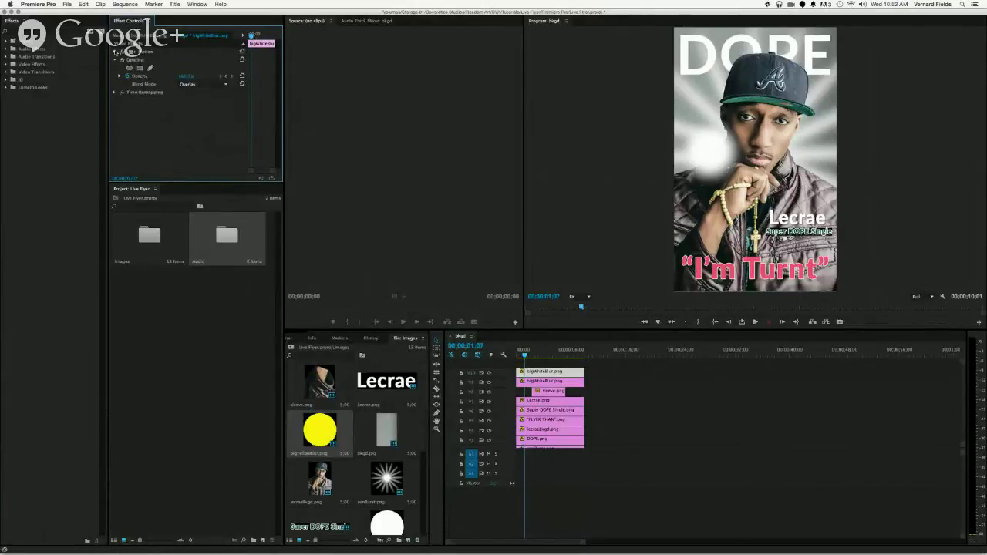
- Find the Tint effect and apply it to the top bigWhiteBlur.png clip
left_click(54, 149)
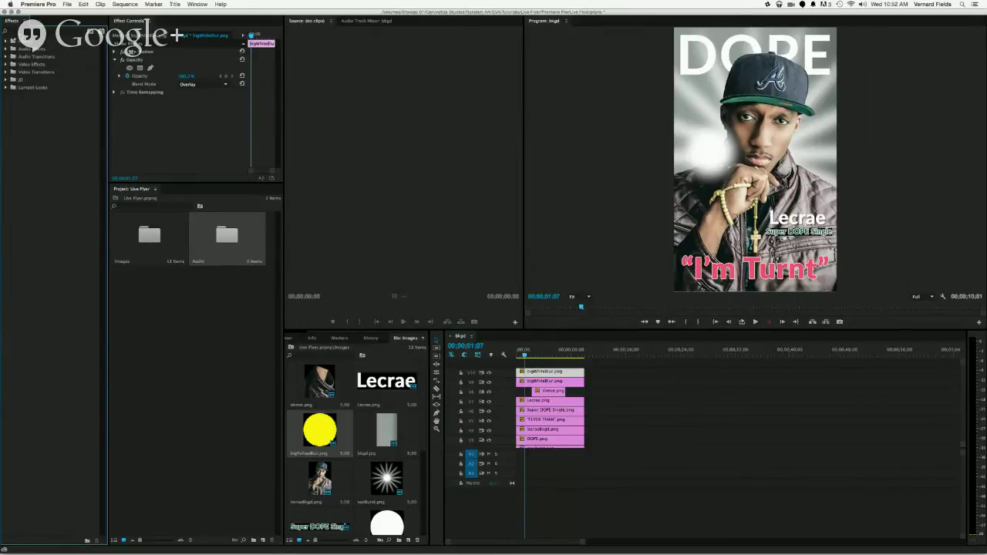
left_click(43, 30)
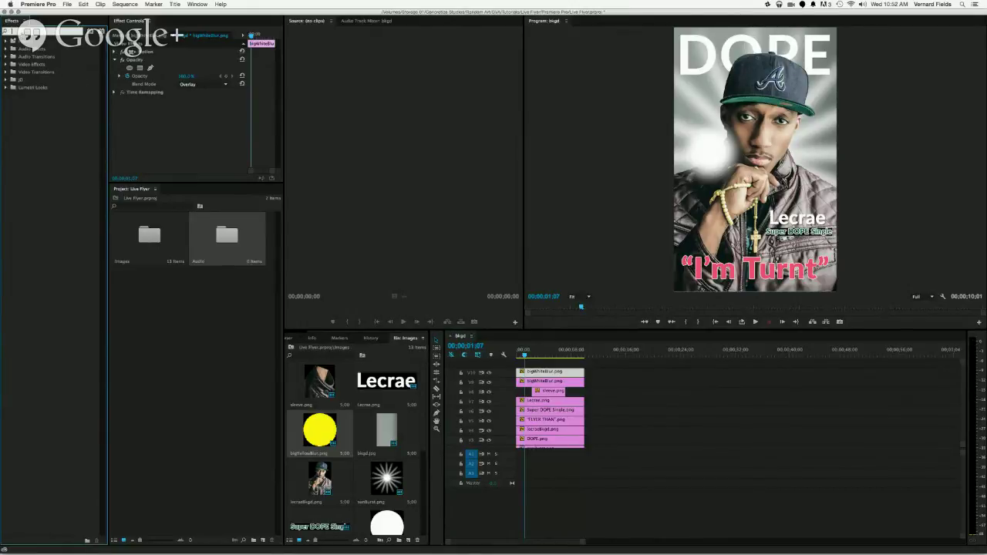
type("co")
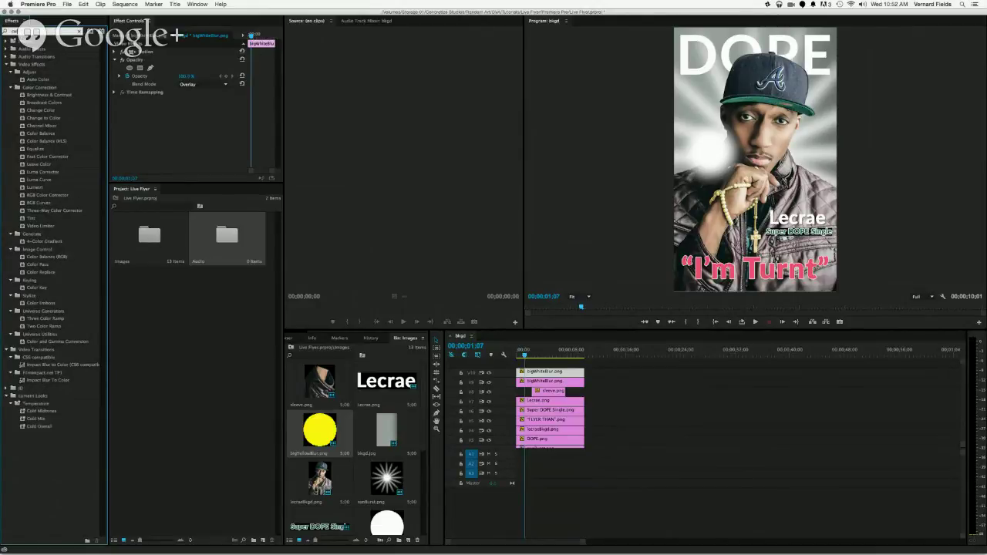
scroll(54, 293, "up", 10)
type("twirl")
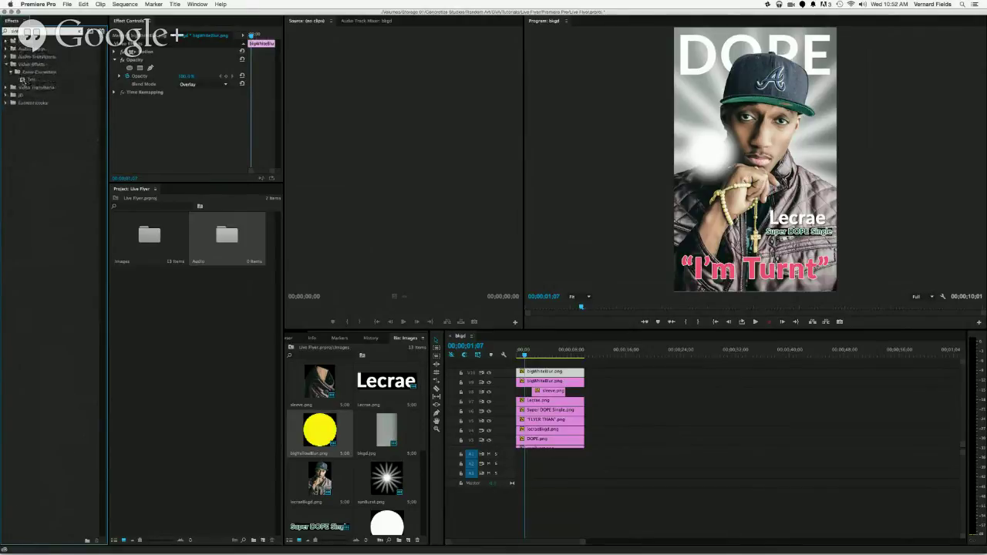
left_click_drag(25, 80, 168, 118)
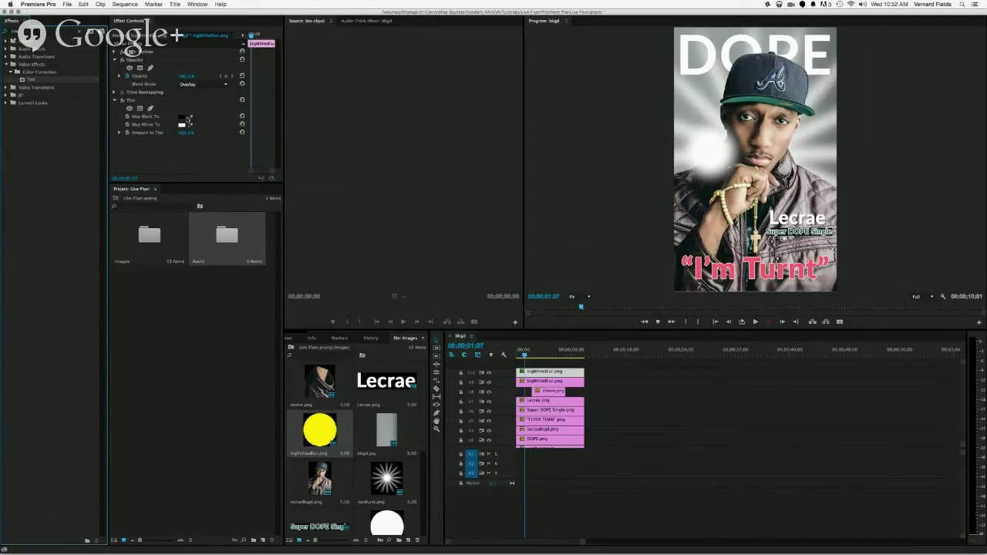
- Try to colour the glow by setting both Map White To and Map Black To of the Tint effect to yellow
left_click(182, 124)
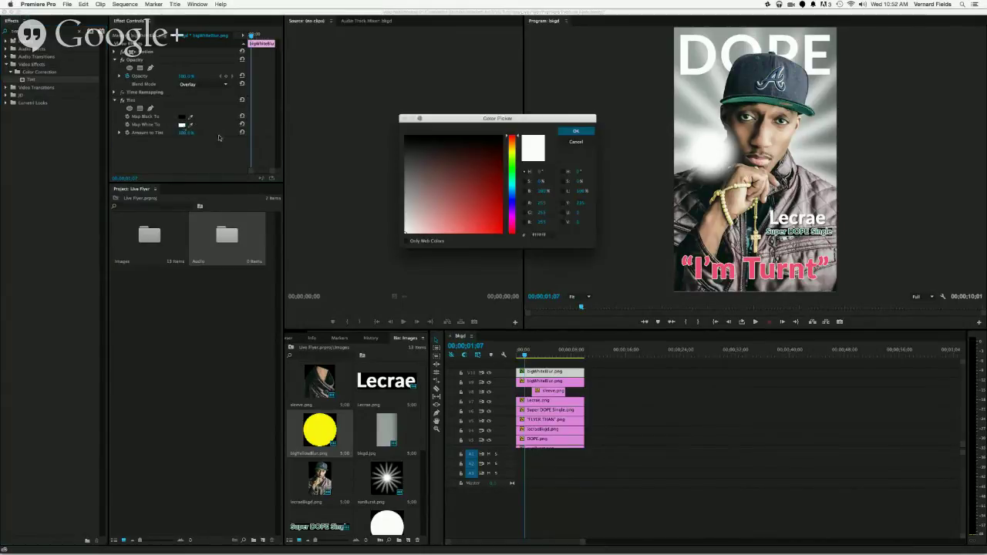
left_click(510, 151)
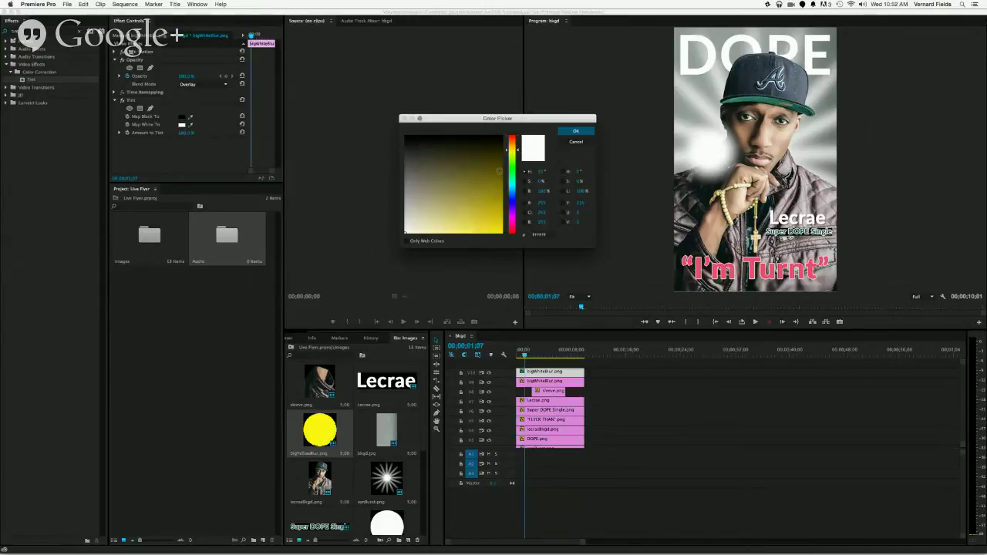
left_click(502, 136)
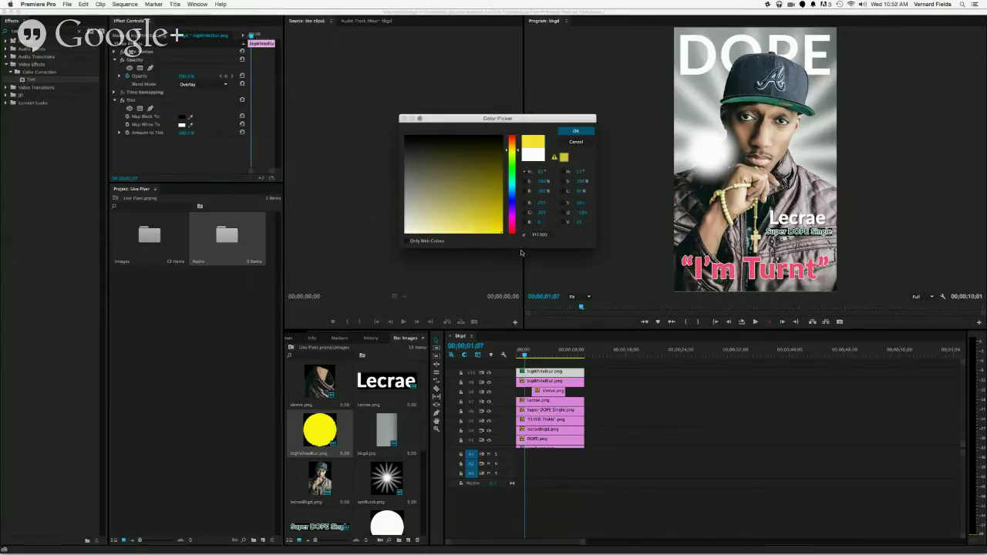
left_click(569, 132)
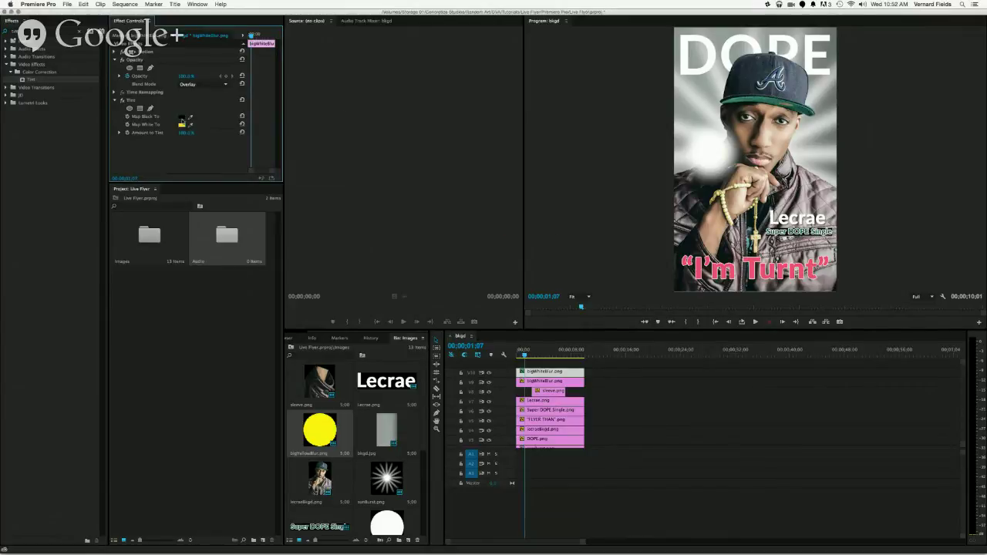
left_click(182, 116)
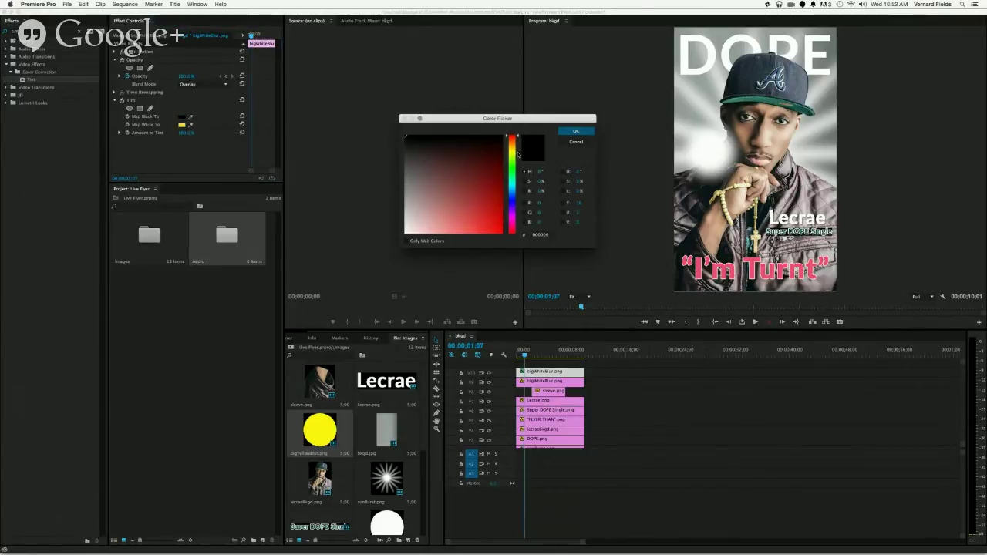
left_click(509, 153)
left_click(502, 135)
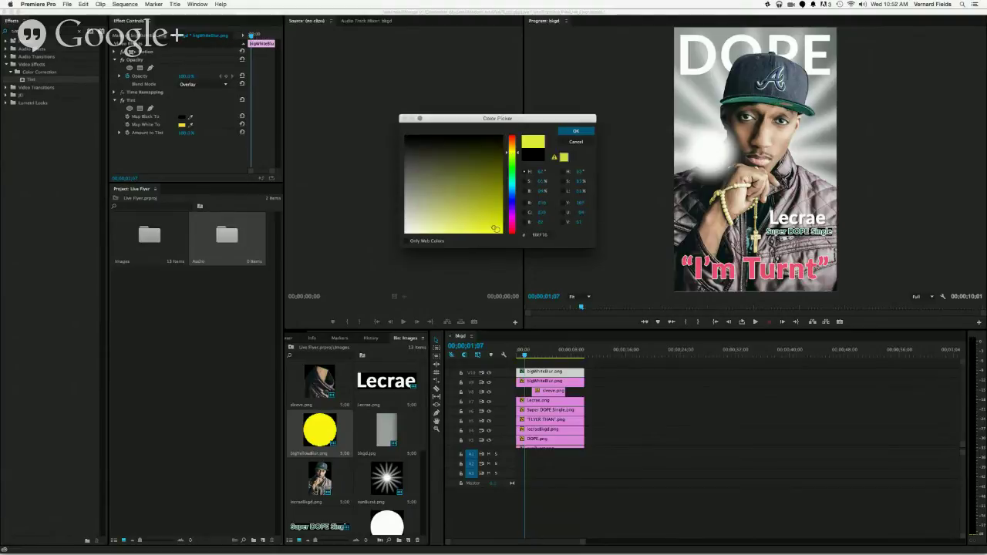
left_click(583, 131)
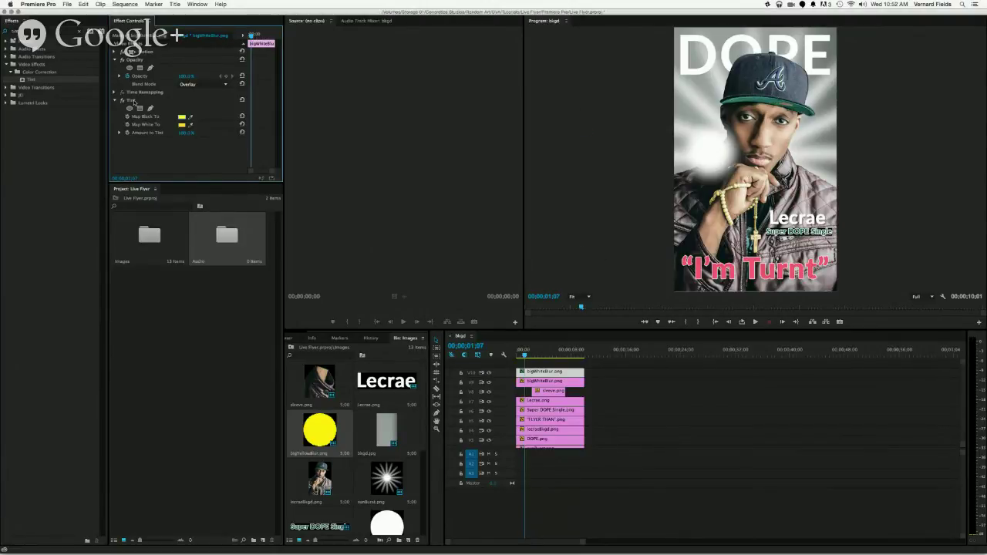
- Remove the Tint effect from the top bigWhiteBlur.png clip
left_click(115, 101)
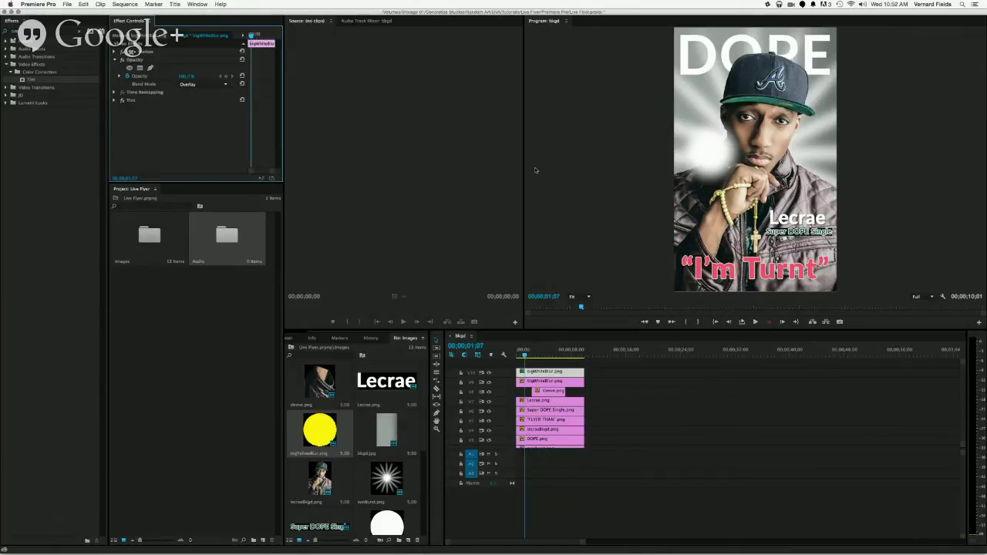
left_click(144, 104)
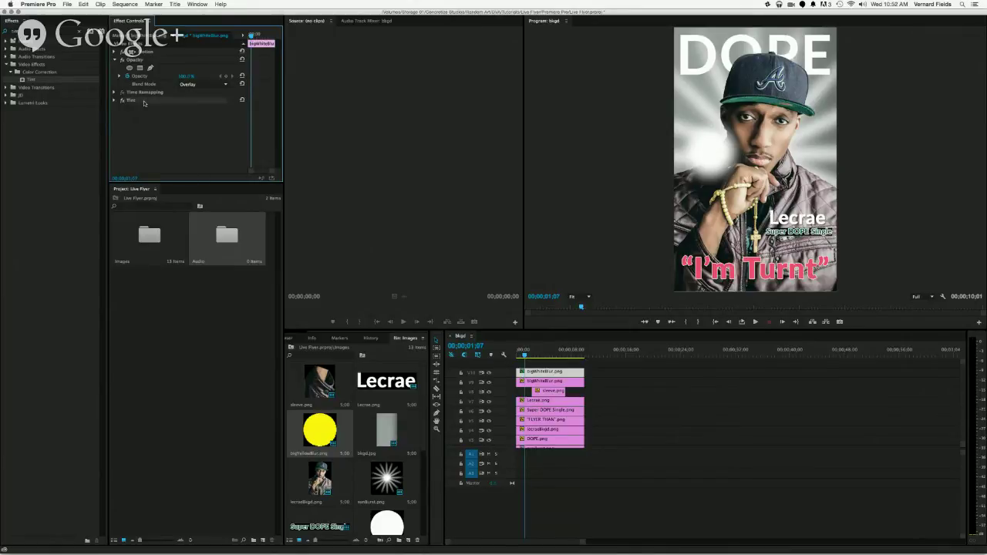
key("Delete")
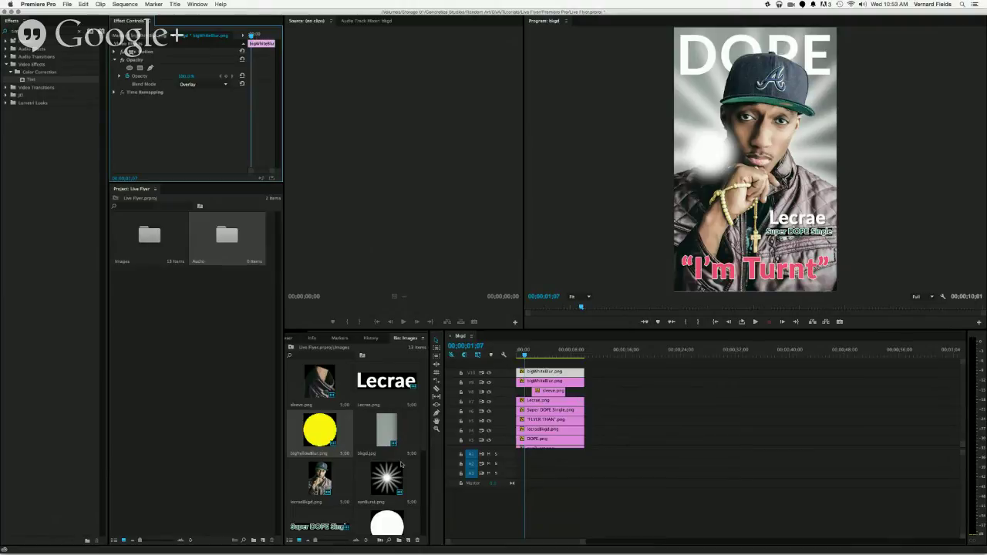
- Switch to Photoshop and inspect the bigWhiteBlur.png layer in the original flyer
key("super+Tab")
key("super+Tab")
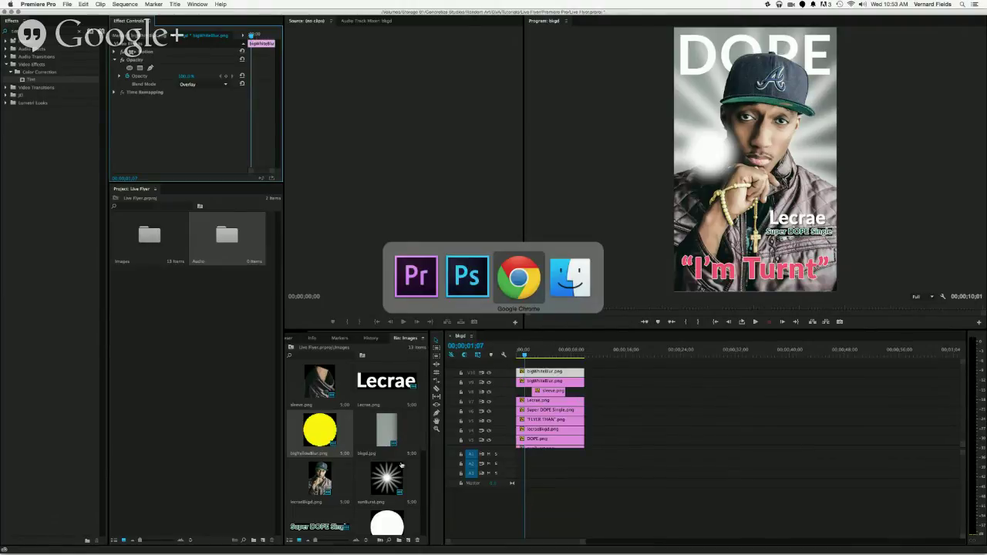
key("super+Tab")
key("super+shift+Tab")
key("super+shift+Tab")
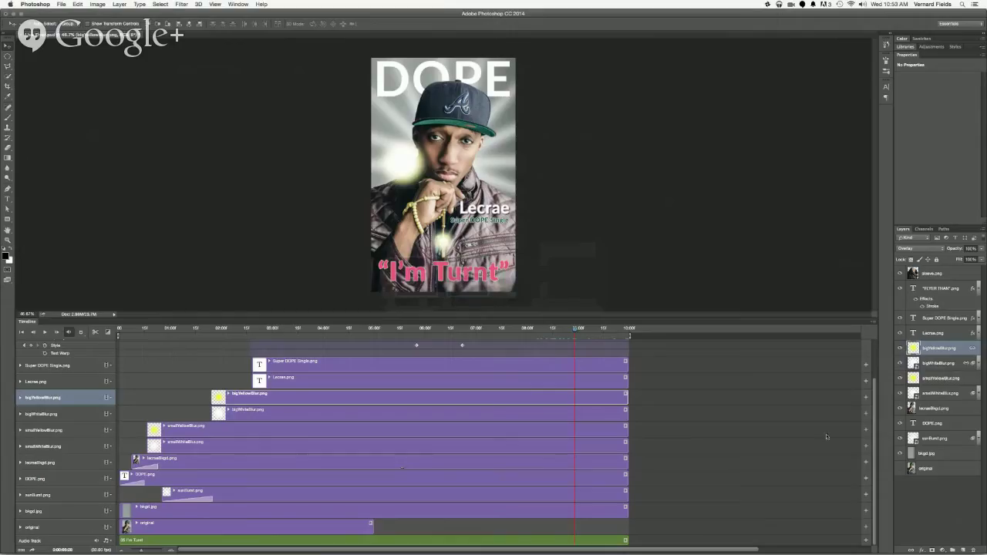
left_click(946, 364)
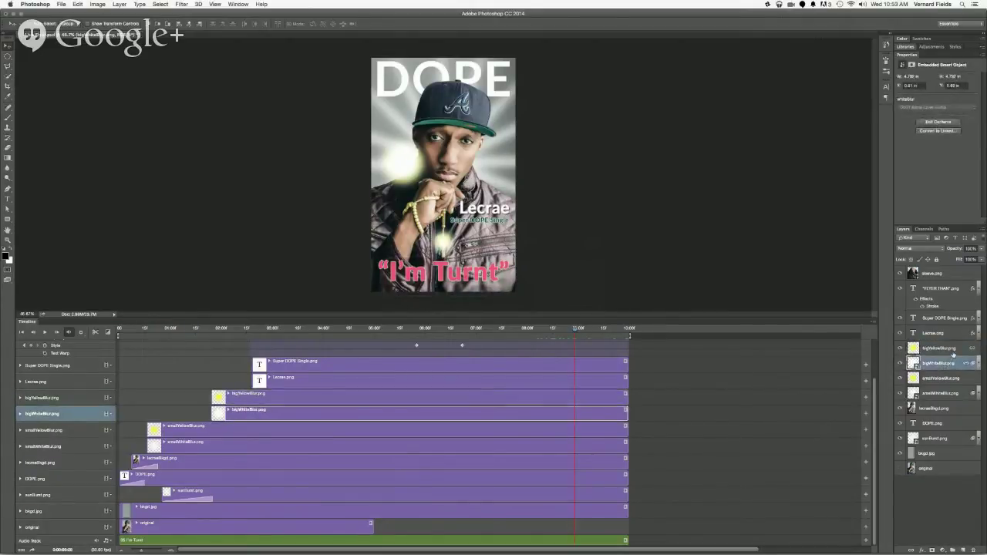
- Add a blank layer beneath smallWhiteBlur.png and merge the smallWhiteBlur.png layer down into it
left_click(951, 394)
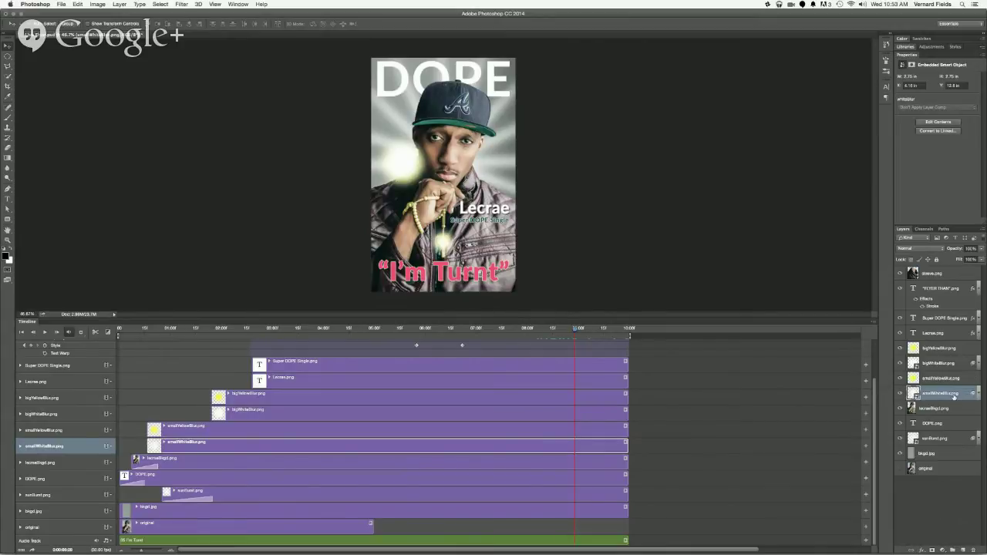
left_click(963, 549)
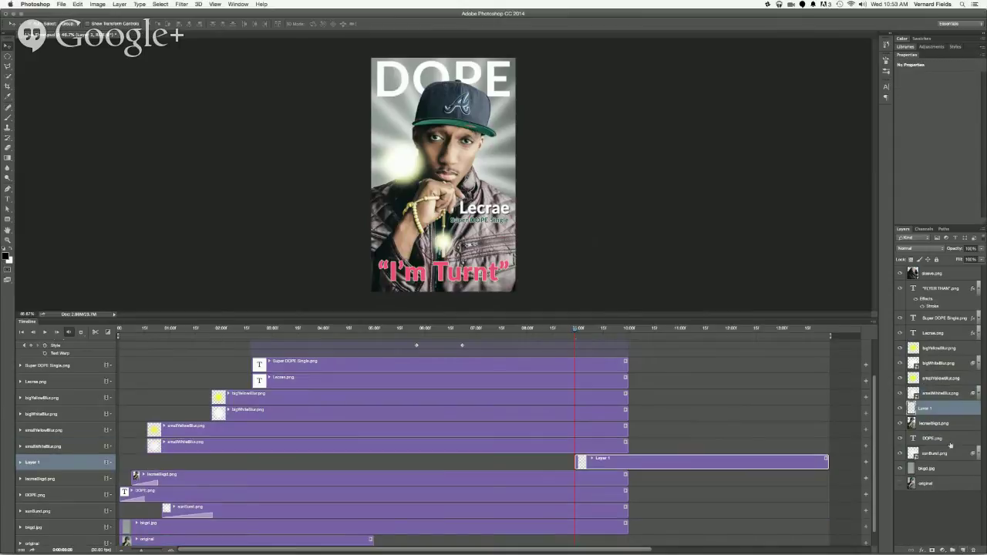
left_click(940, 394)
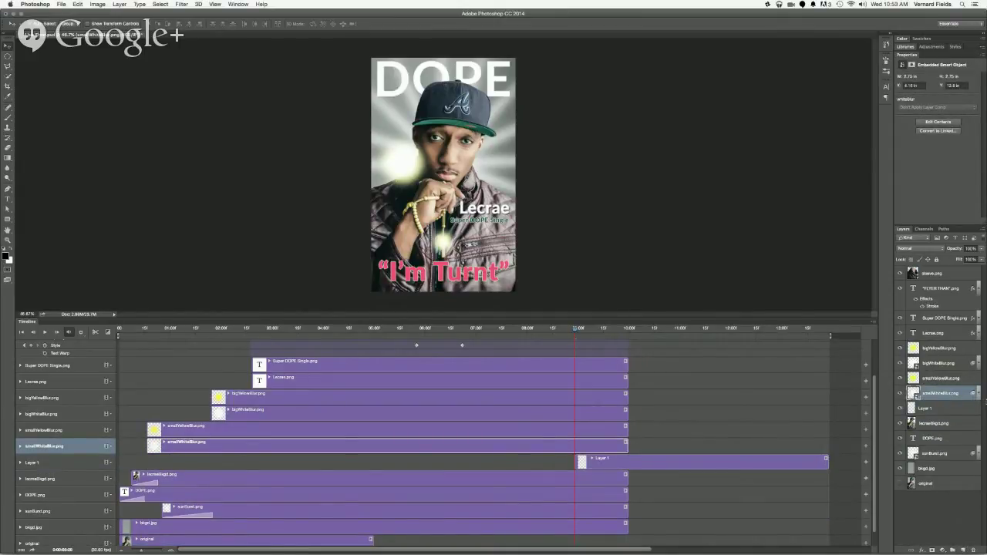
key("Delete")
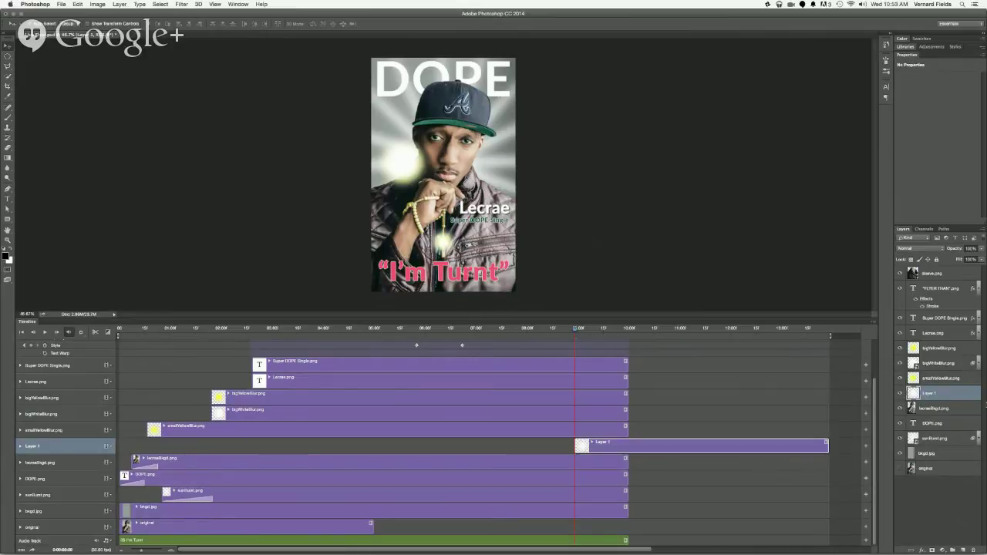
- Rename the merged small glow layer as smallWhiteBlur.png
double_click(927, 394)
type("fl")
type("are")
type("WhiteBl")
type("ur.png")
key("Return")
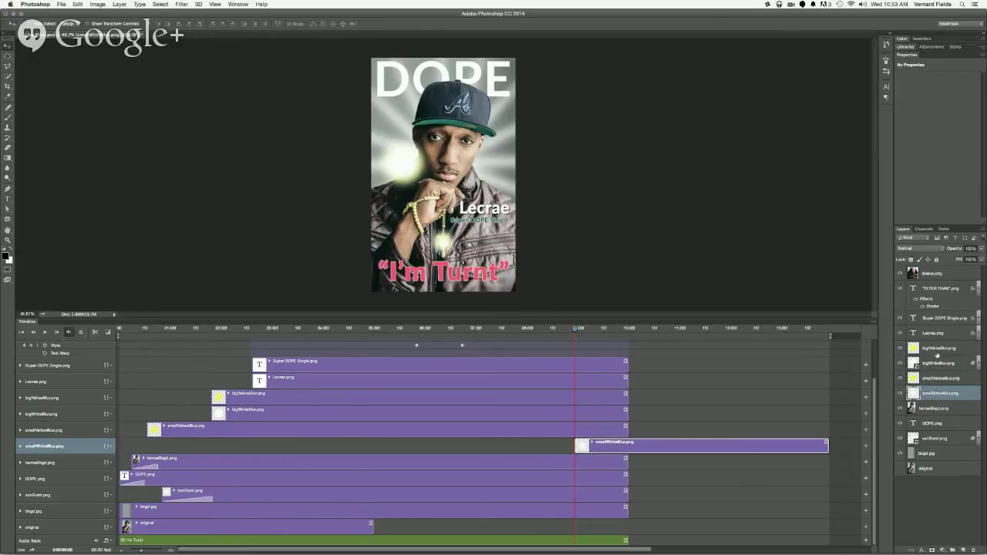
- Add a blank layer beneath bigWhiteBlur.png, copy the bigWhiteBlur.png layer's name and merge that layer down into the blank one
left_click(937, 348)
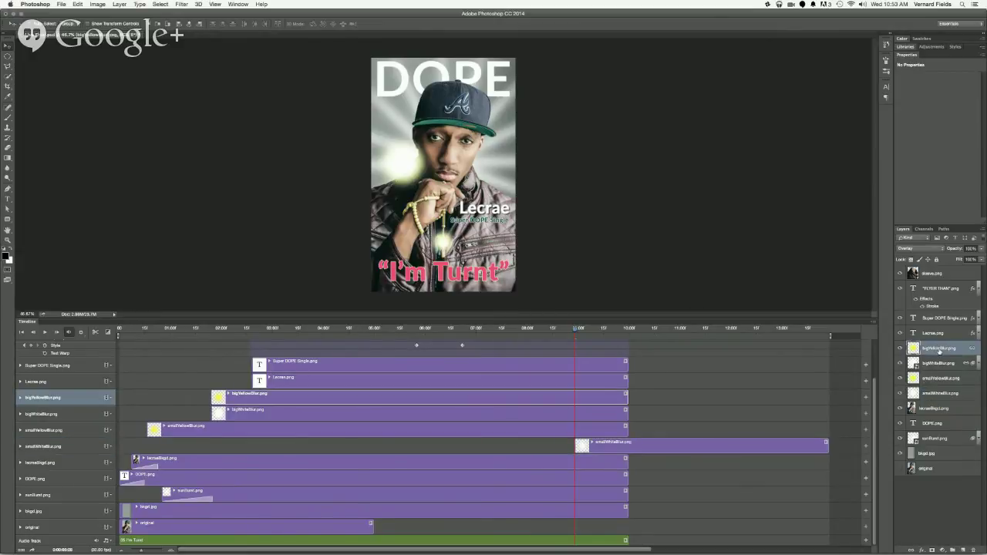
left_click(933, 365)
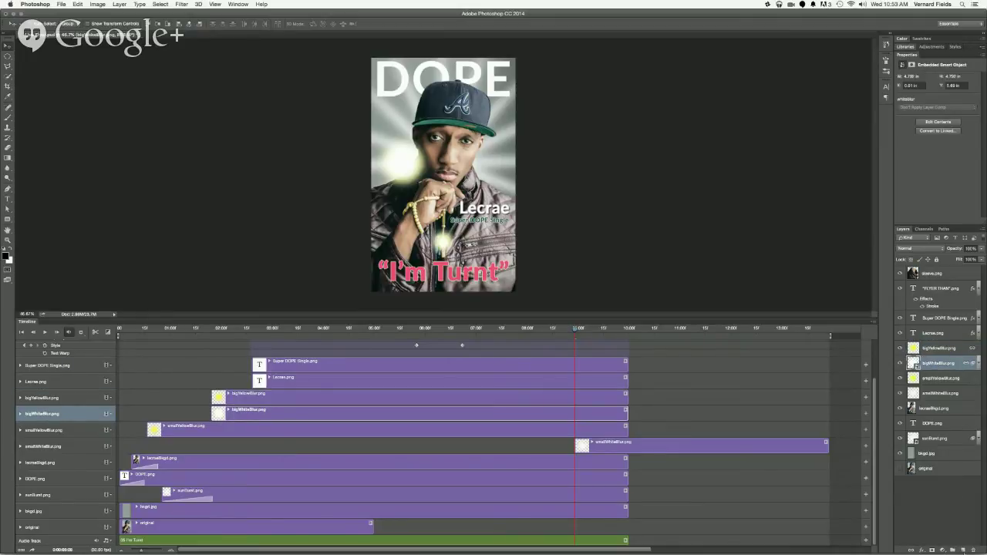
left_click(963, 549)
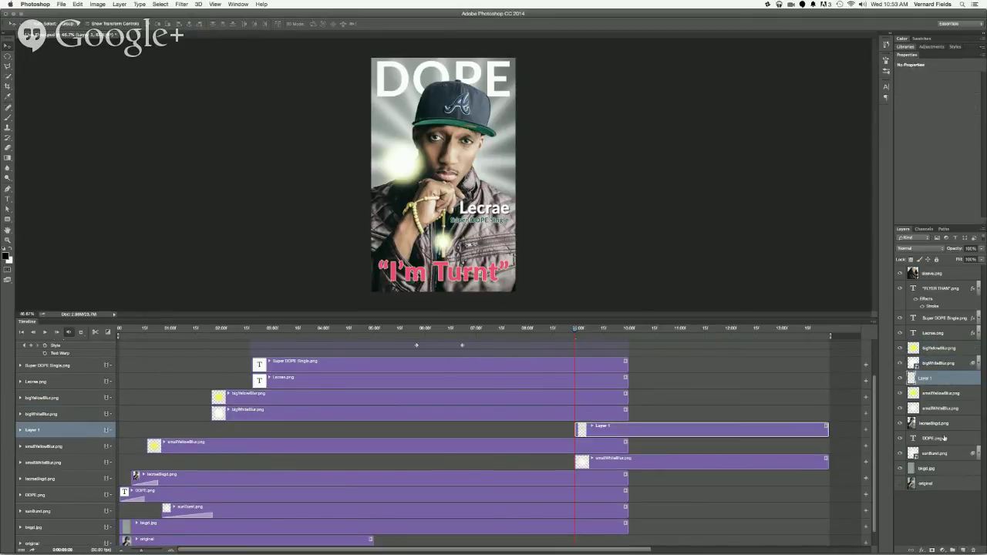
left_click(936, 367)
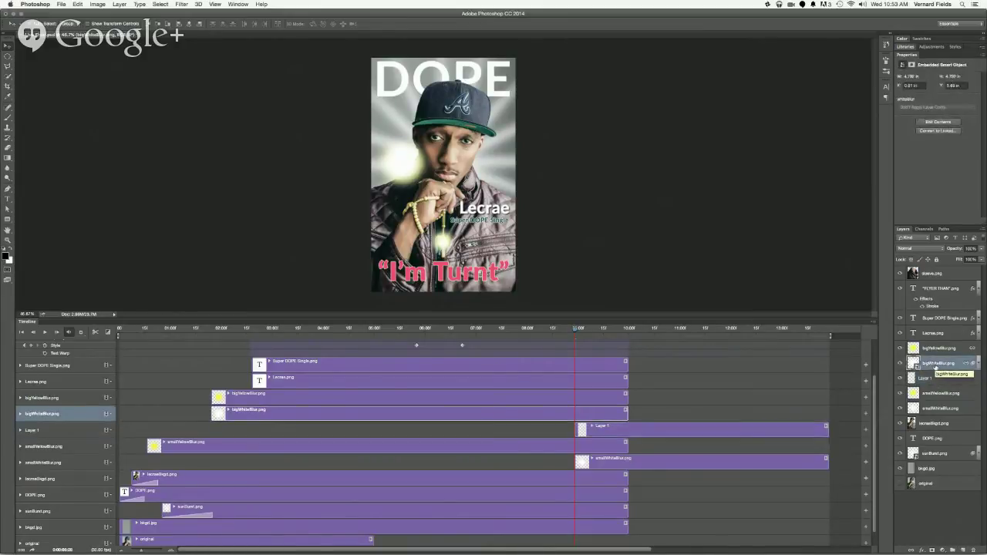
double_click(935, 364)
key("super+c")
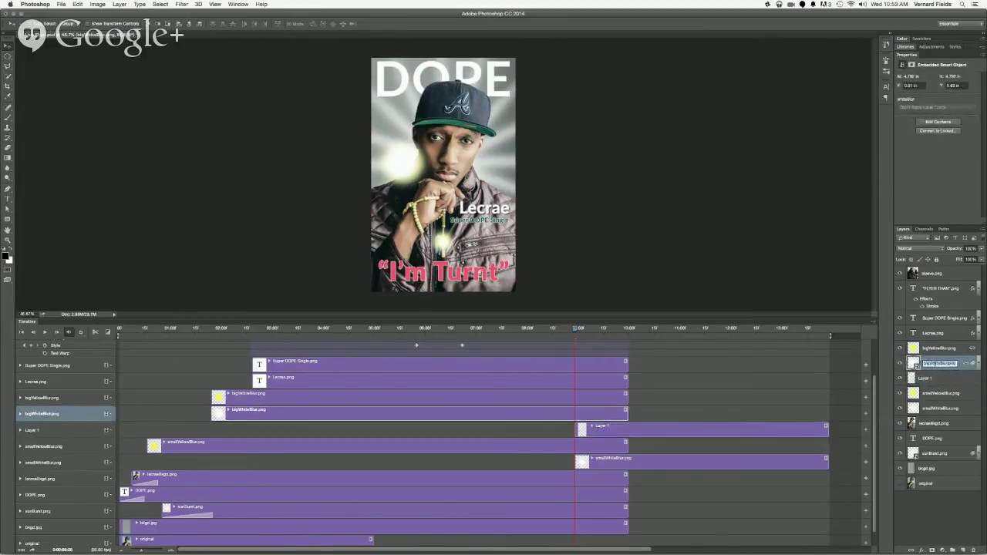
left_click(950, 367)
key("Delete")
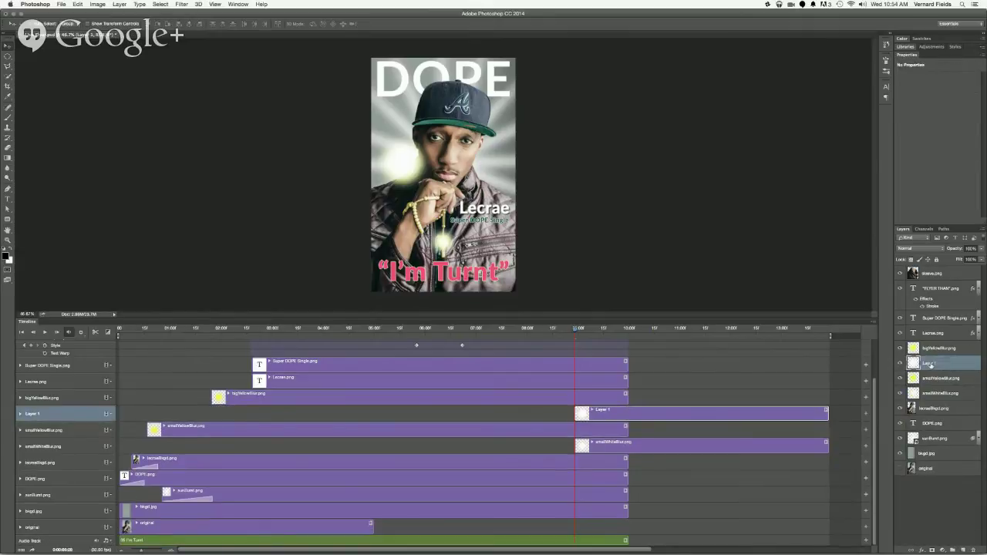
- Rename the merged big glow layer as bigWhiteBlur.png
double_click(930, 363)
key("super+v")
key("Return")
left_click(930, 349)
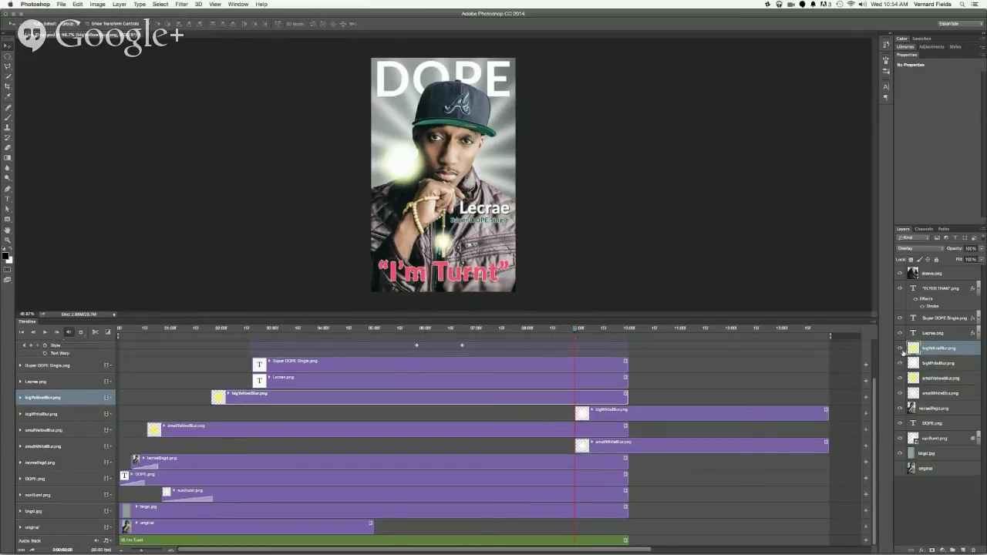
- Move the bigWhiteBlur.png and smallWhiteBlur.png clips earlier so each starts together with its matching yellow blur clip
left_click(728, 415)
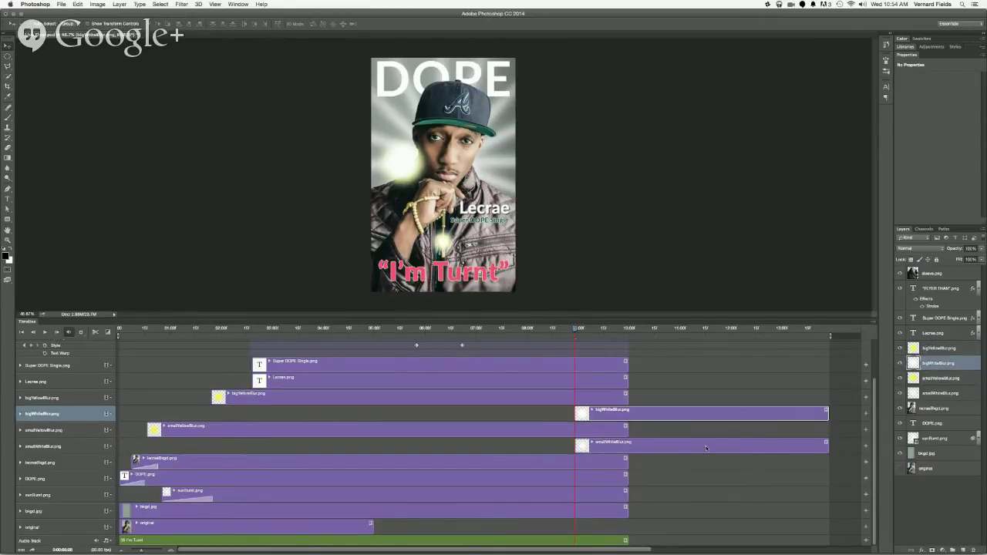
left_click(706, 445, "shift")
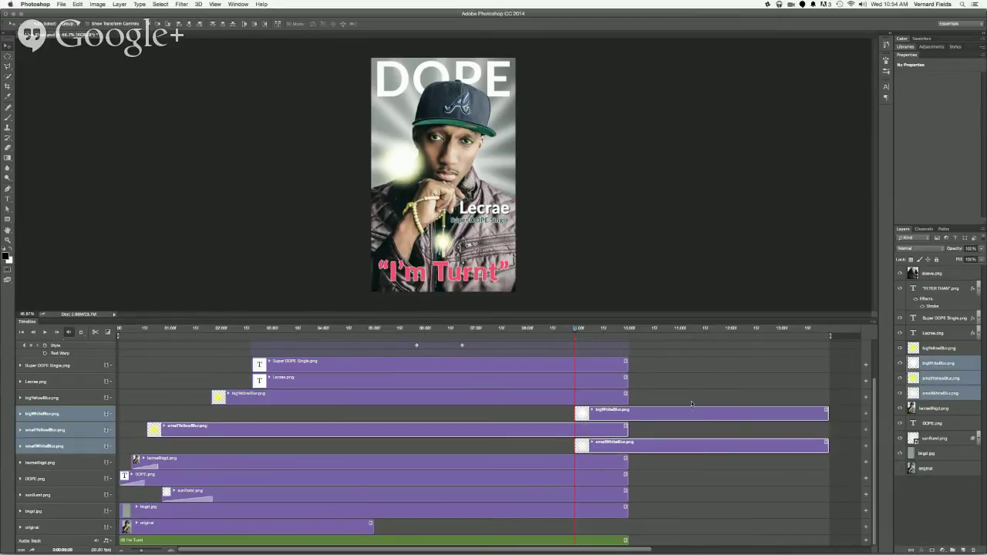
left_click(690, 414)
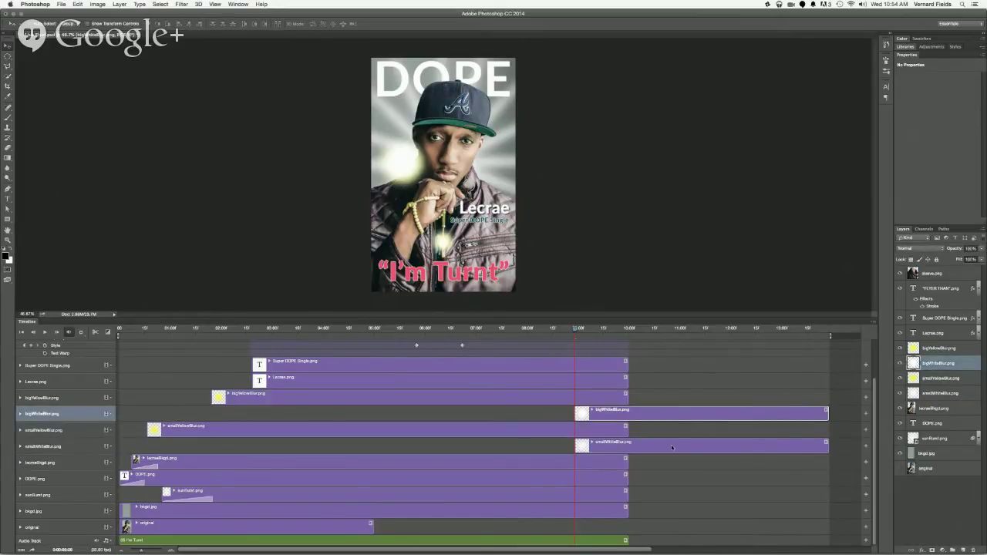
left_click(672, 447)
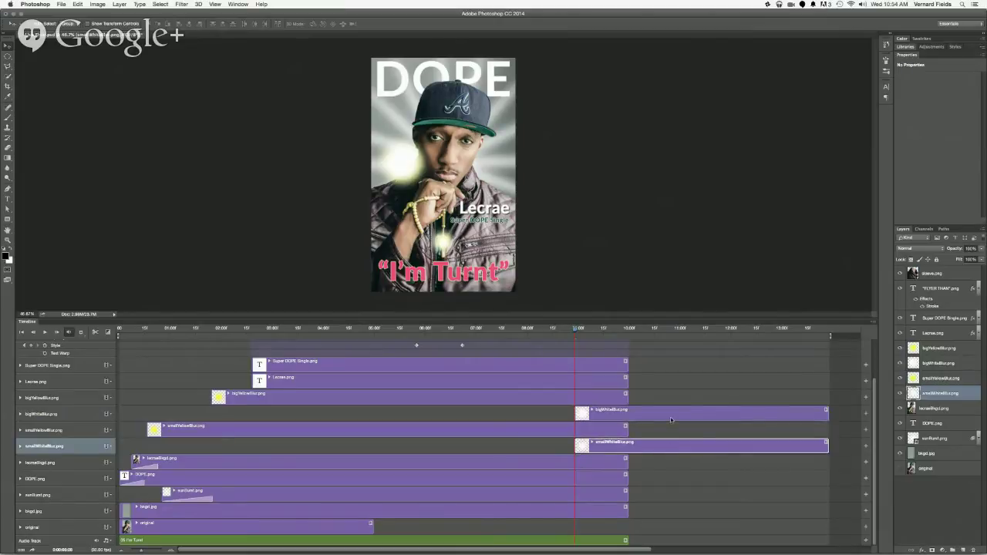
left_click(670, 418, "shift")
left_click(668, 403)
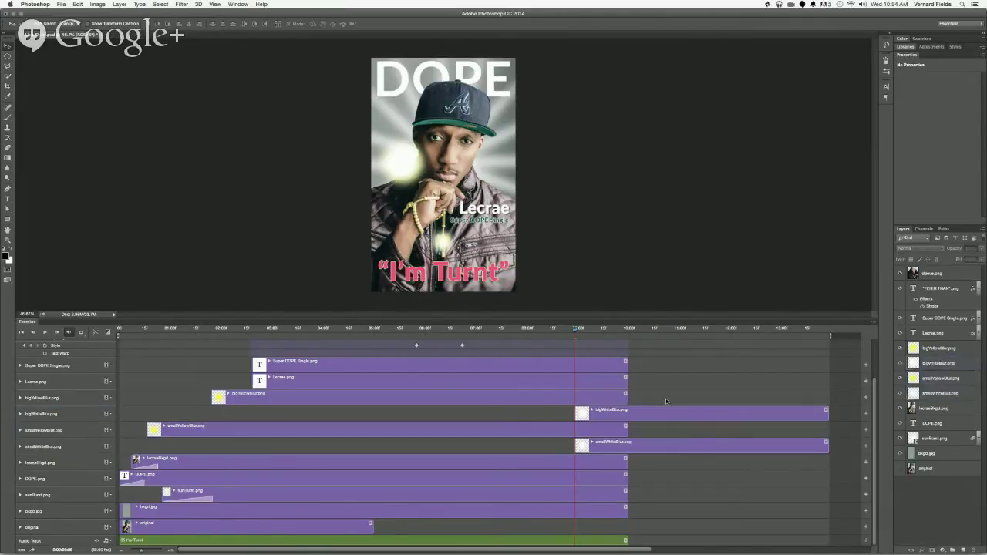
left_click_drag(664, 417, 302, 408)
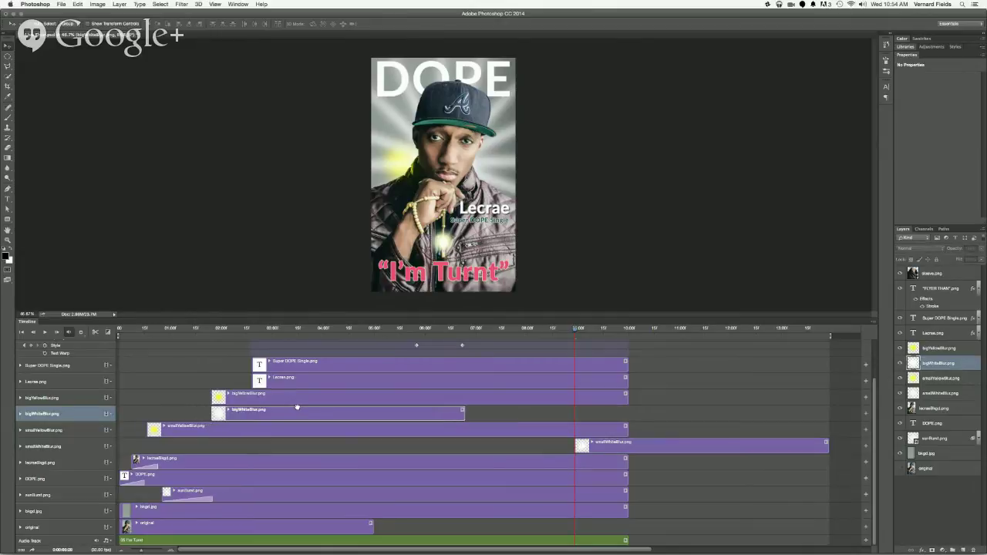
left_click_drag(674, 445, 245, 444)
- Switch to Premiere Pro and look through the Images bin to examine the yellow and white blur images
key("super+Tab")
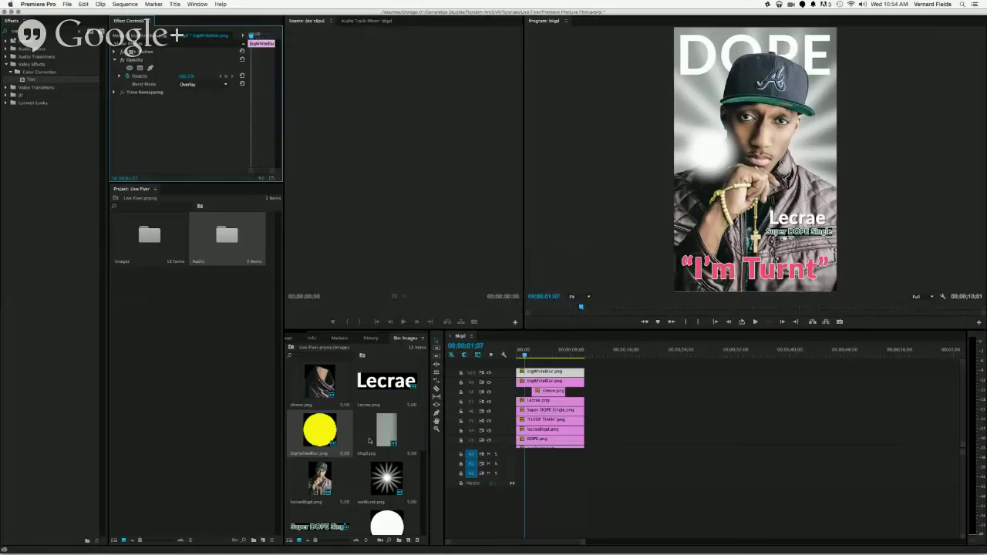
left_click(423, 416)
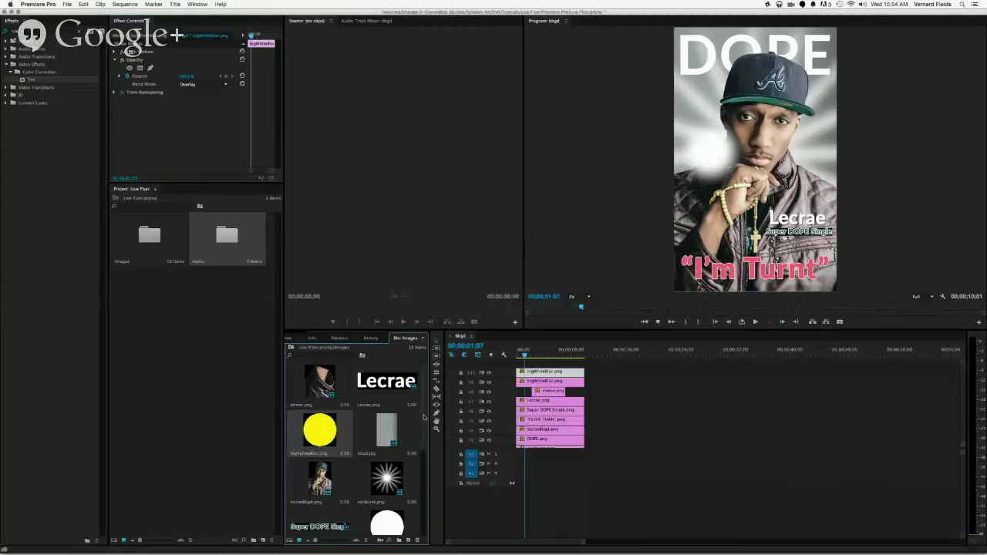
scroll(423, 416, "down", 5)
scroll(424, 418, "up", 2)
scroll(424, 418, "down", 2)
scroll(424, 420, "up", 5)
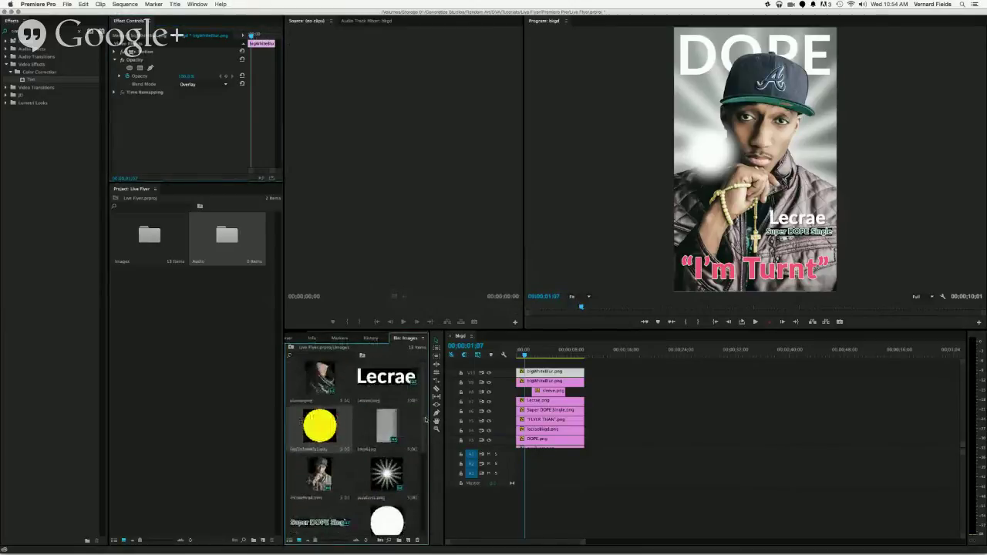
scroll(426, 432, "down", 3)
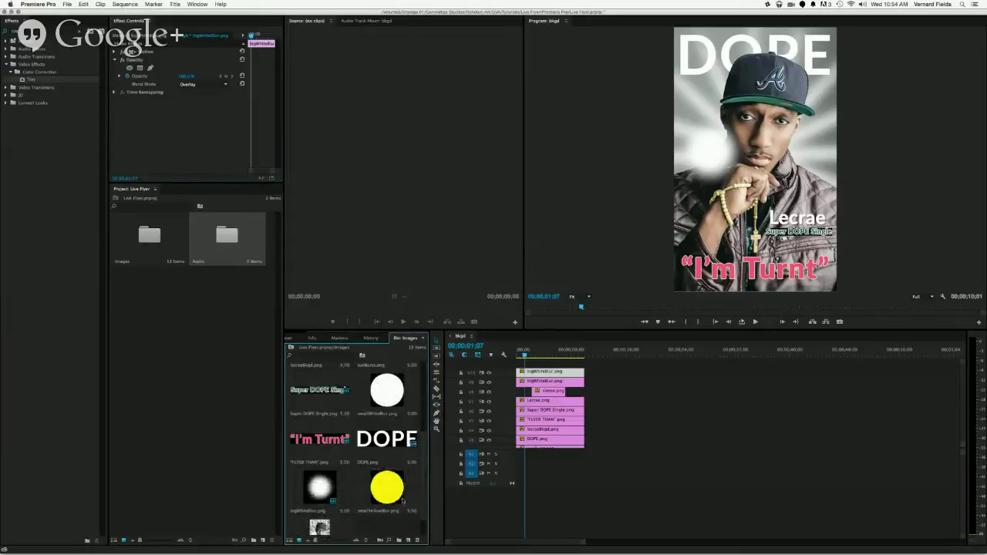
left_click(398, 498)
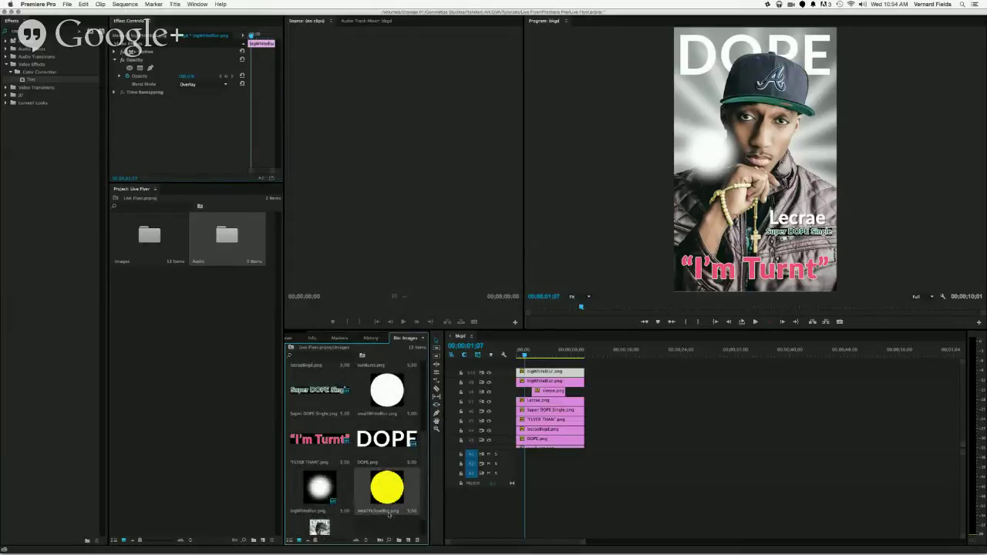
- Return to Photoshop and extend the bigWhiteBlur.png and smallWhiteBlur.png clips to end with the yellow blur clips
key("super+Tab")
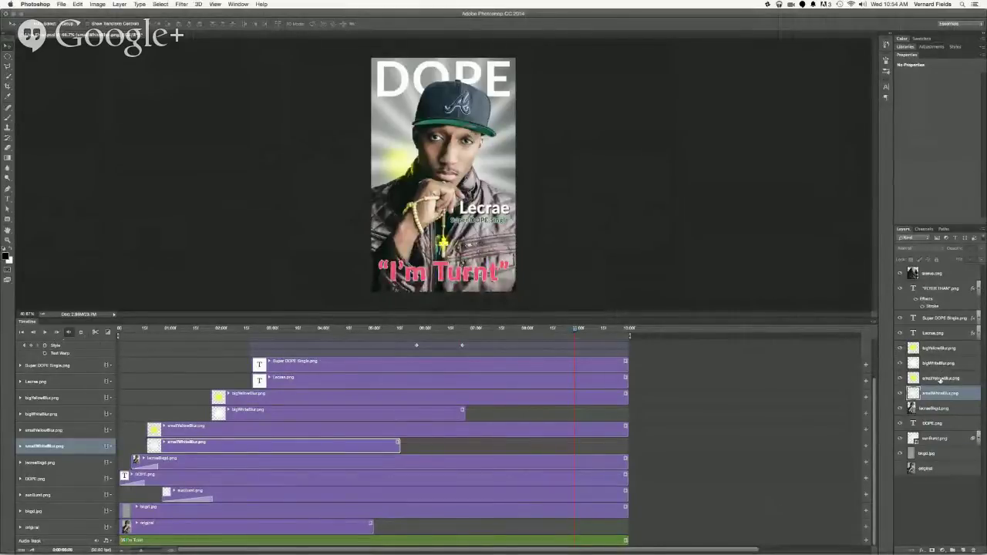
left_click(938, 378)
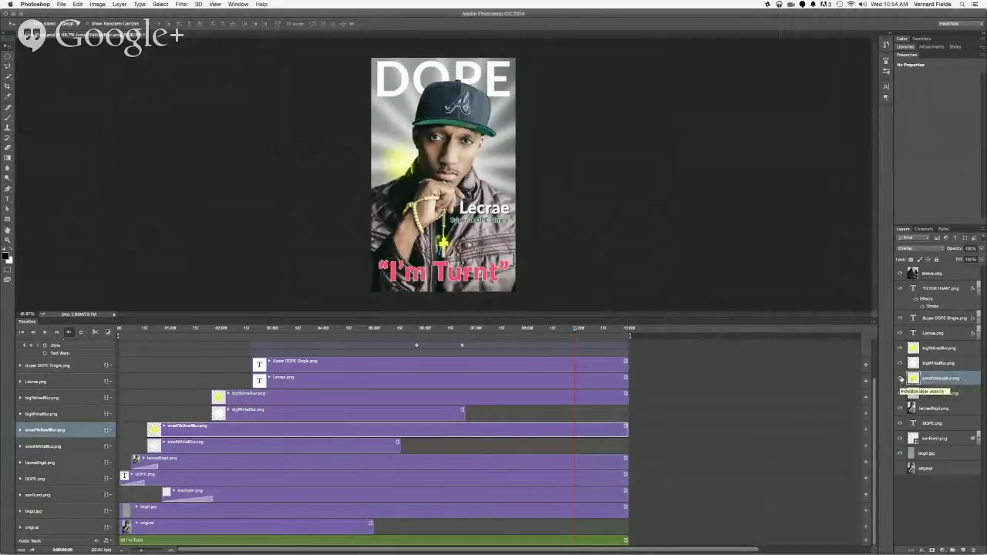
left_click(900, 378)
left_click(900, 379)
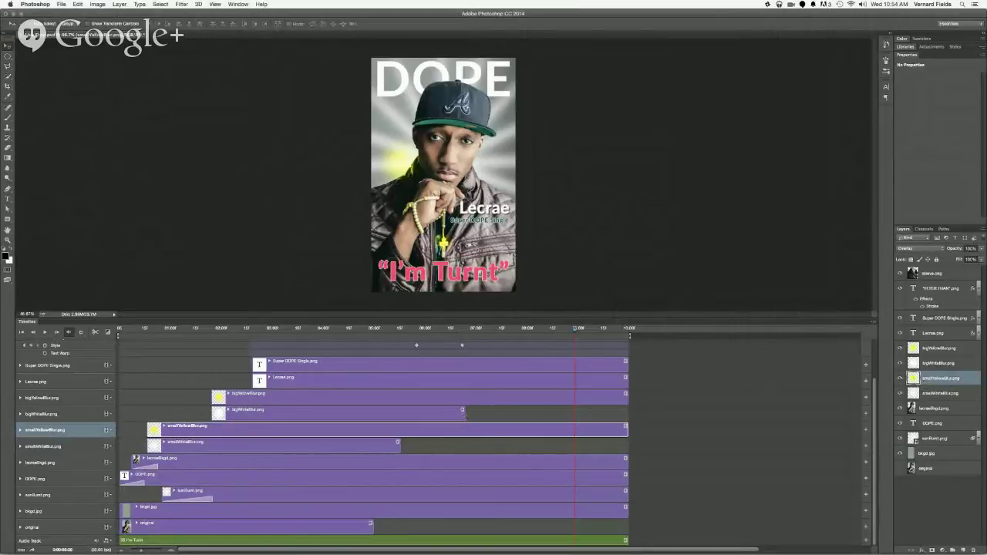
left_click_drag(463, 413, 629, 412)
left_click_drag(399, 446, 628, 448)
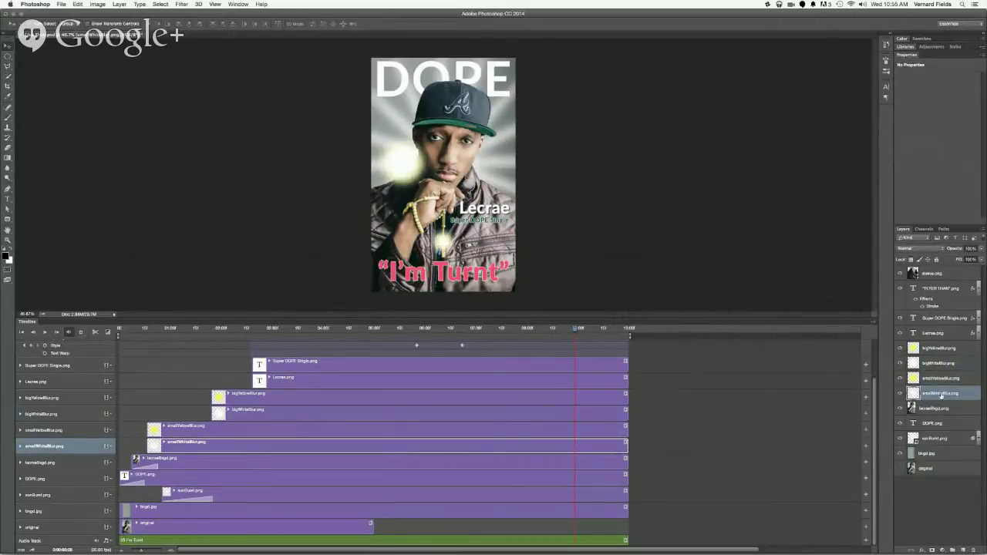
- Check the small yellow glow layer by toggling its visibility and re-enter its name as smallYellowBlur.png
left_click(940, 378)
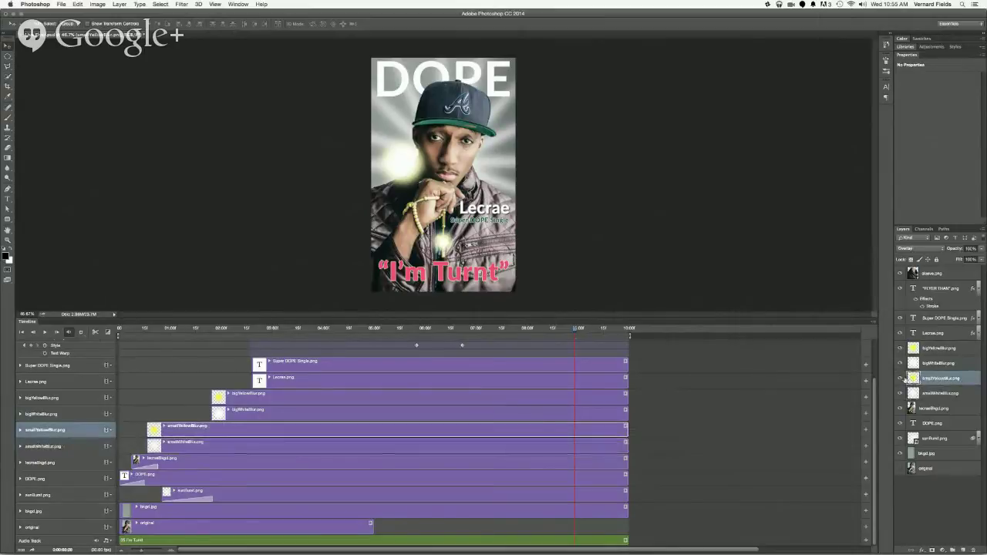
left_click(900, 380)
left_click(900, 380)
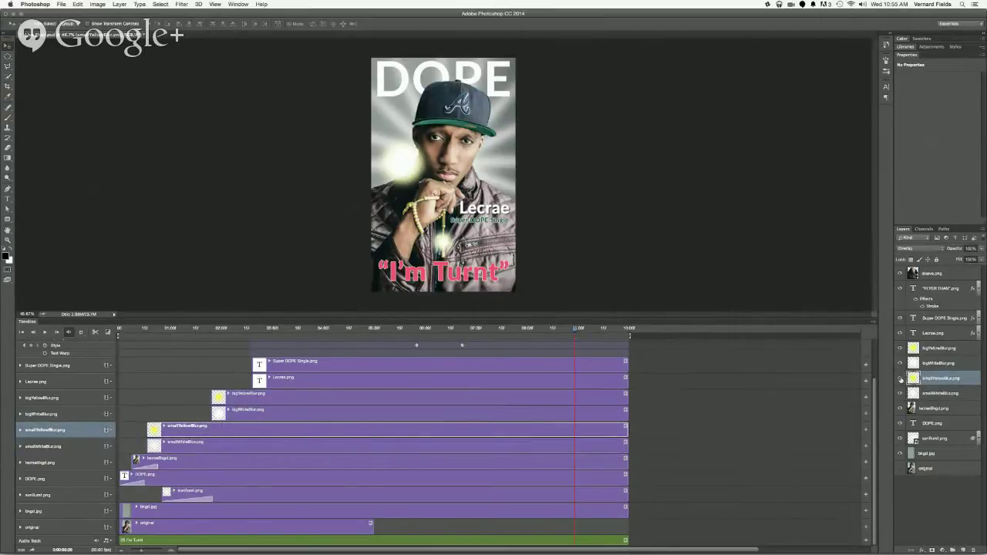
double_click(956, 379)
key("Right")
key("BackSpace")
key("BackSpace")
key("BackSpace")
key("BackSpace")
type("_2ng.pnYellowBlur.png")
key("Return")
- Switch to Premiere Pro, preview the yellow blur files in Live Flyer-assets and import smallYellowBlur.png into the Images bin
key("super+Tab")
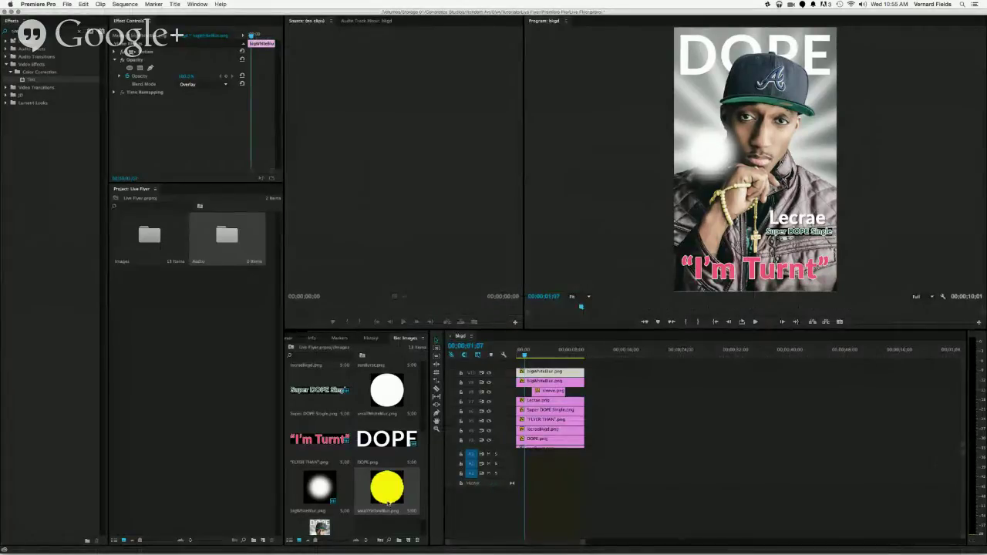
scroll(387, 525, "down", 2)
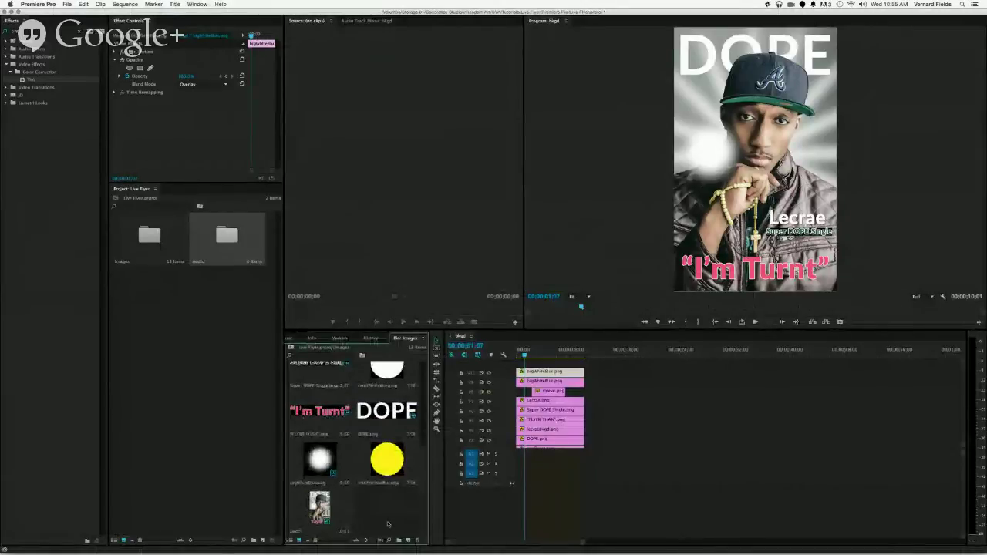
double_click(388, 525)
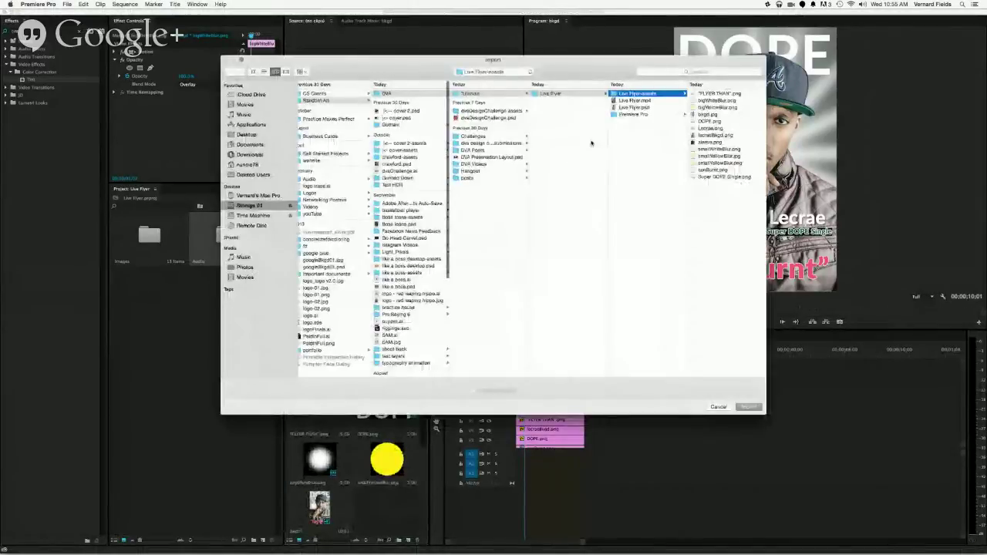
left_click(710, 106)
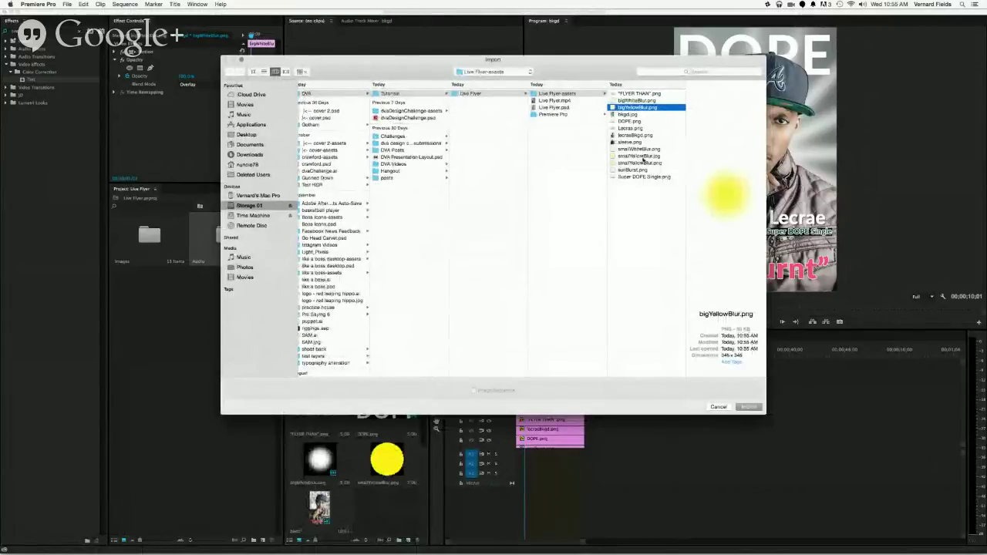
key("space")
key("space")
left_click(641, 162)
key("space")
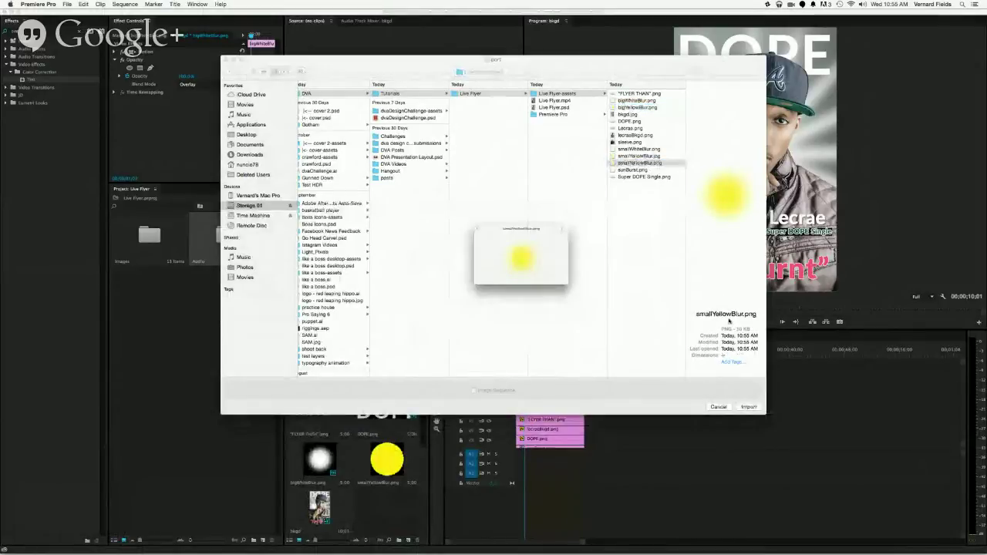
key("space")
left_click(748, 407)
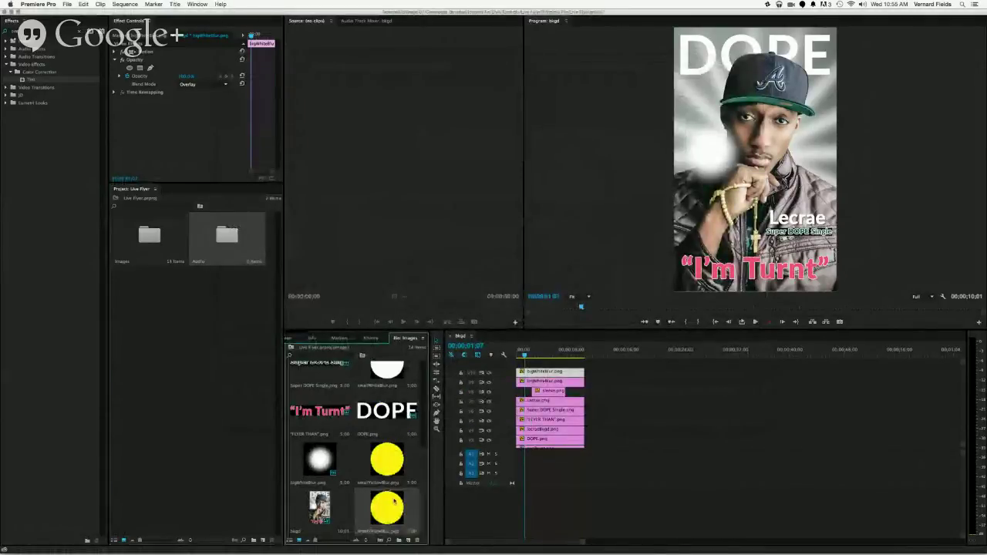
- View the imported smallYellowBlur.png and then bigWhiteBlur.png in the source monitor to compare their edges
mouse_move(424, 452)
left_mouse_down()
mouse_move(422, 426)
mouse_move(425, 453)
left_mouse_up()
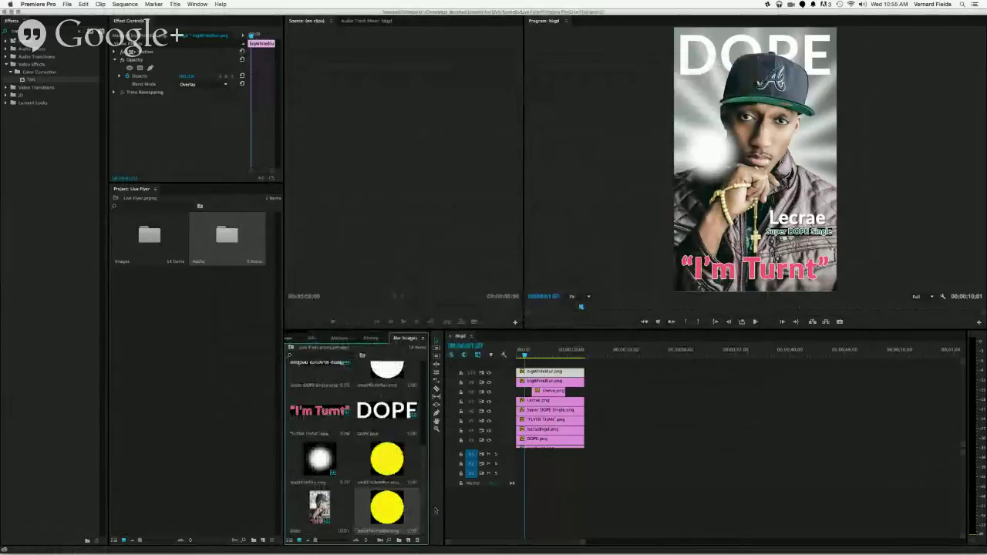
key("space")
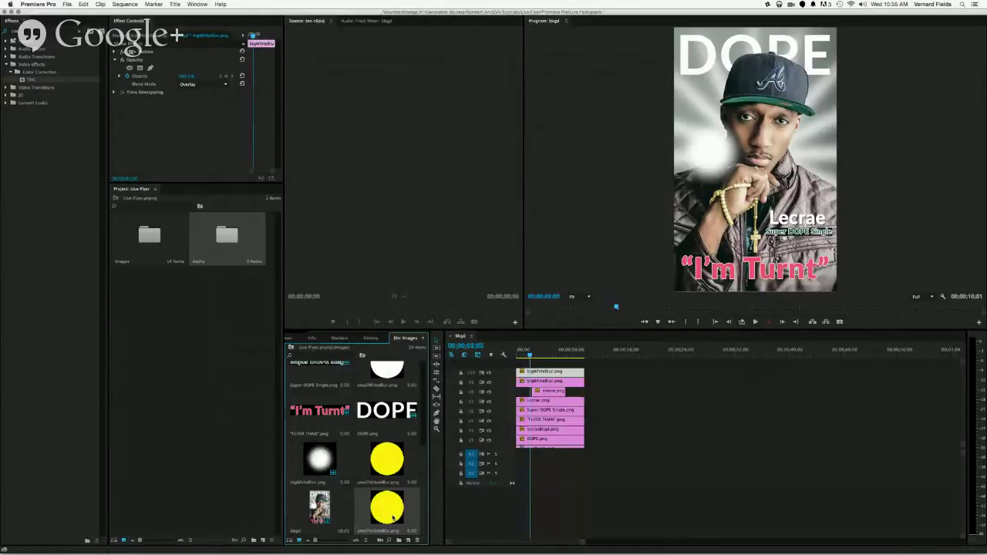
left_click_drag(393, 519, 392, 204)
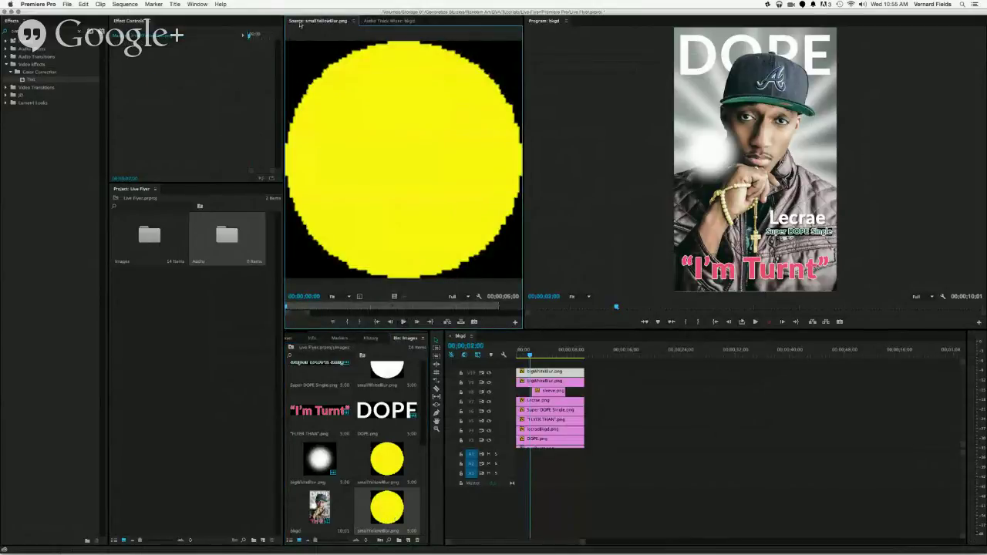
left_click(397, 21)
left_click(343, 22)
left_click(463, 519)
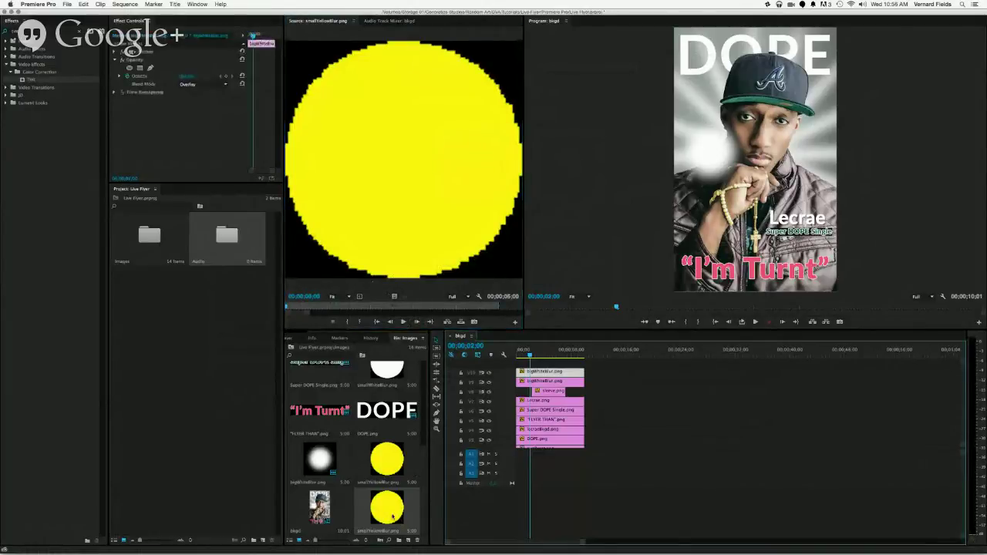
double_click(327, 464)
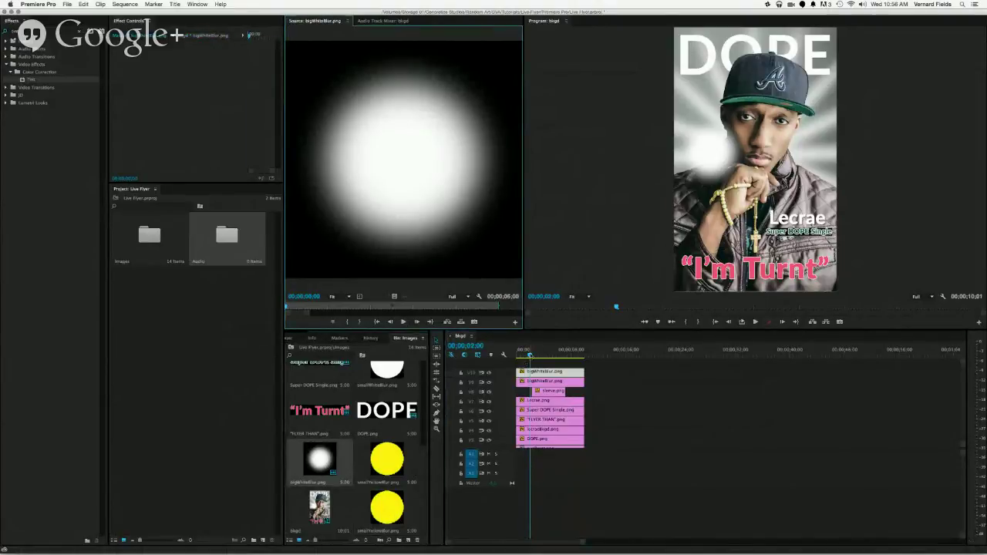
- Move the playhead to 00;00;00;14 and place the topmost bigWhiteBlur.png glow over the necklace's cross pendant
left_click(523, 354)
left_click_drag(523, 354, 519, 354)
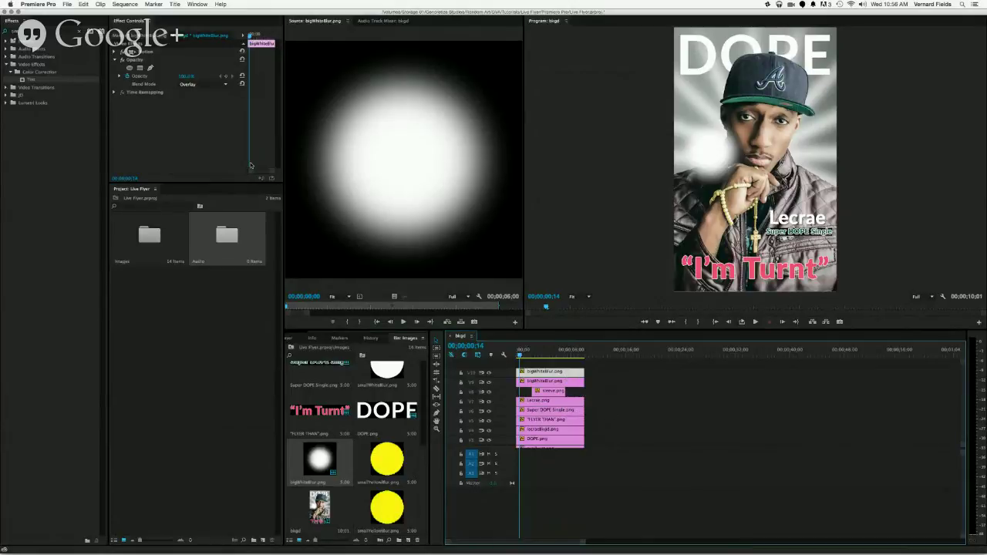
left_click(133, 51)
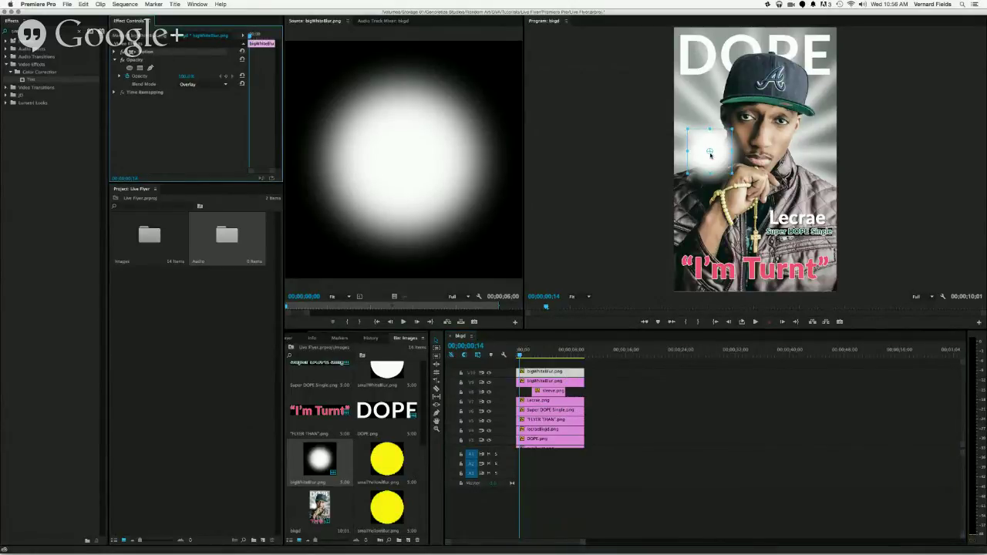
left_click_drag(710, 154, 736, 224)
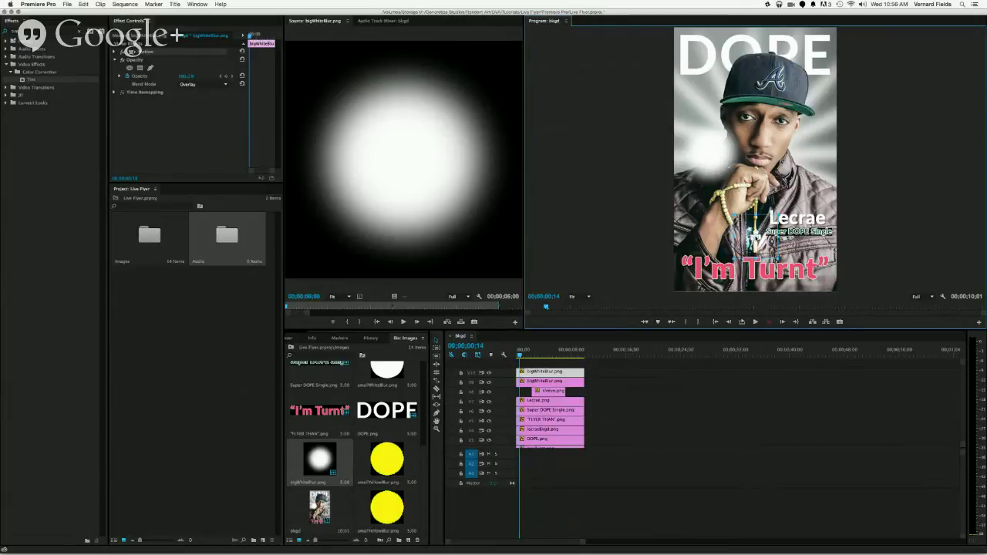
- Set the blend mode of the topmost bigWhiteBlur.png clip to Normal and deselect it
left_click(201, 85)
left_click(199, 91)
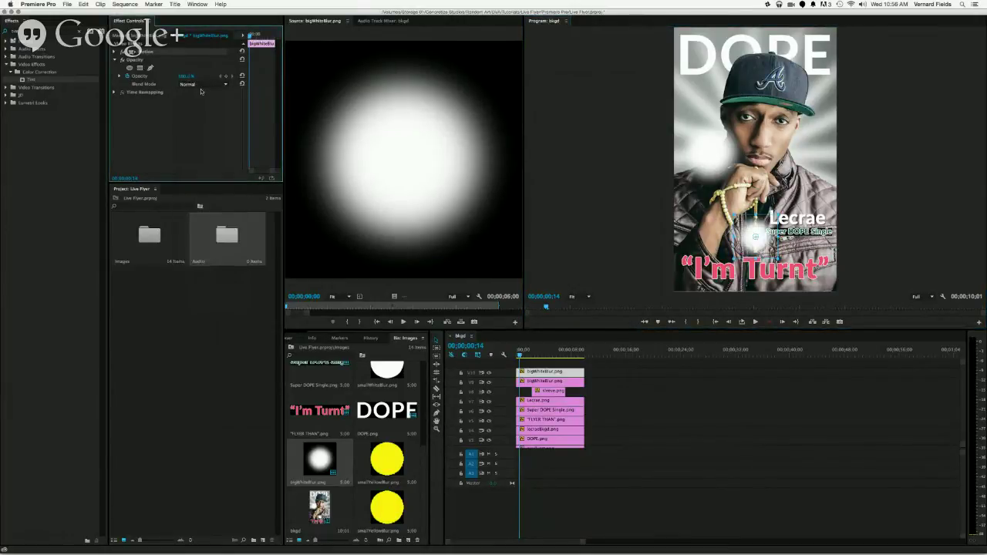
left_click(244, 384)
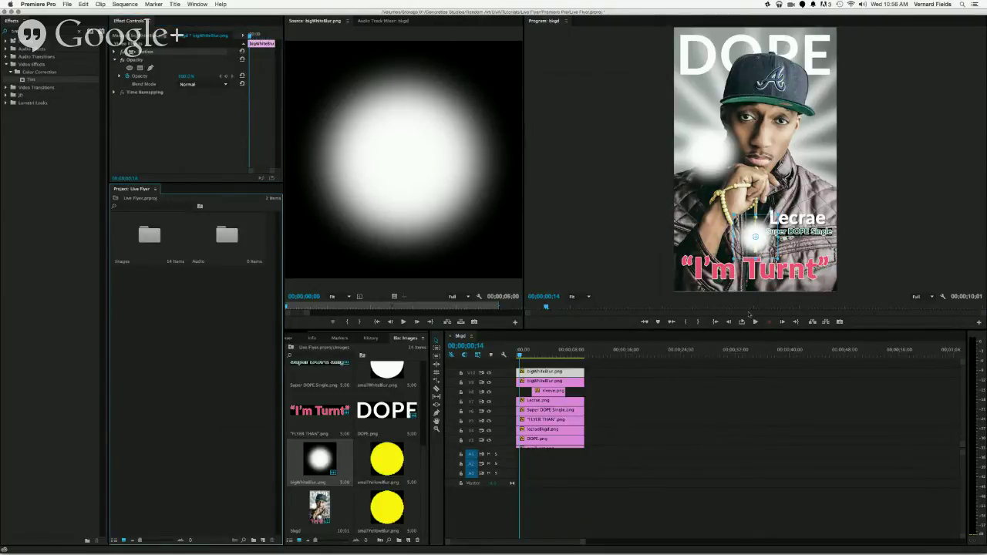
left_click(643, 484)
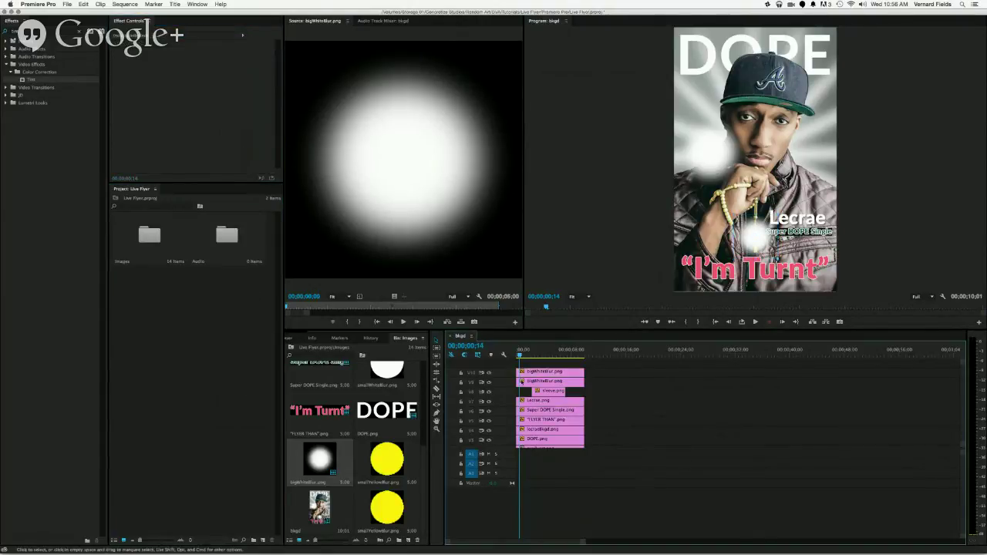
- Return the playhead to the start of the bkgd sequence and examine all stacked tracks in an enlarged timeline
left_click_drag(519, 356, 514, 356)
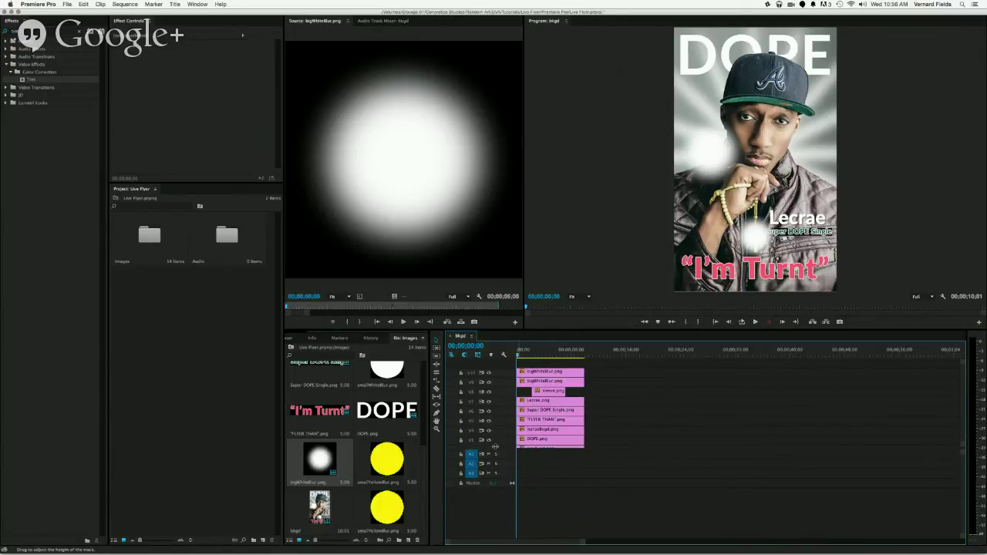
mouse_move(496, 447)
left_mouse_down()
mouse_move(494, 475)
mouse_move(498, 426)
mouse_move(496, 447)
left_mouse_up()
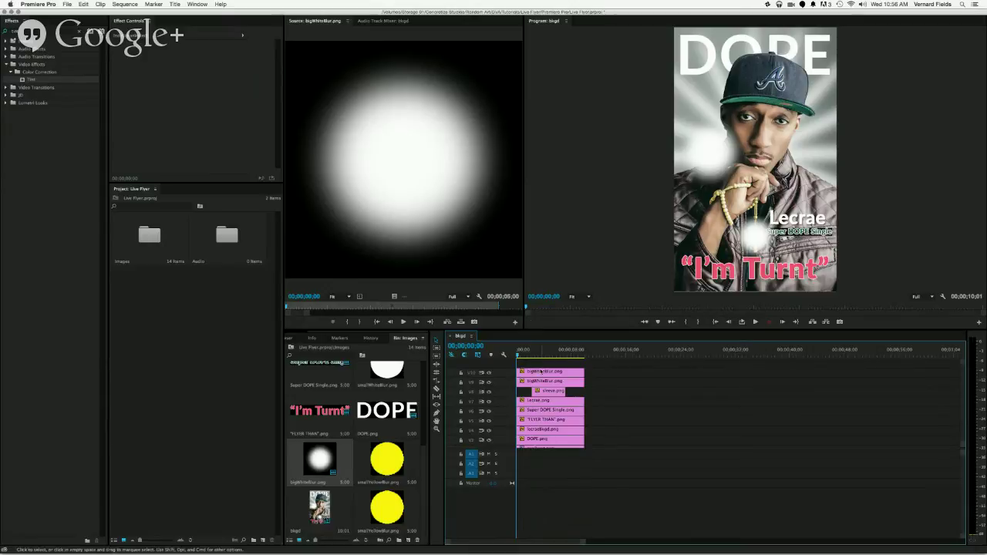
key("grave")
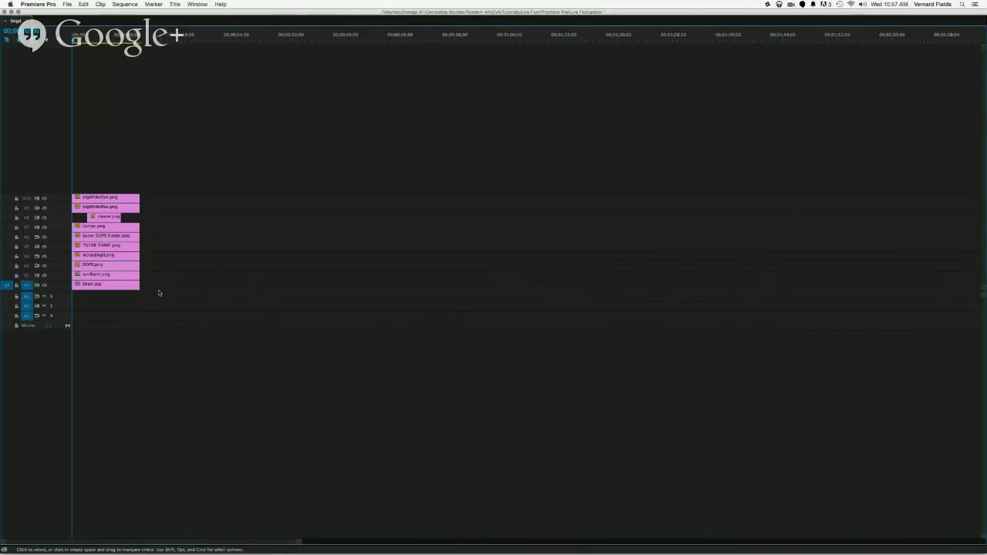
key("grave")
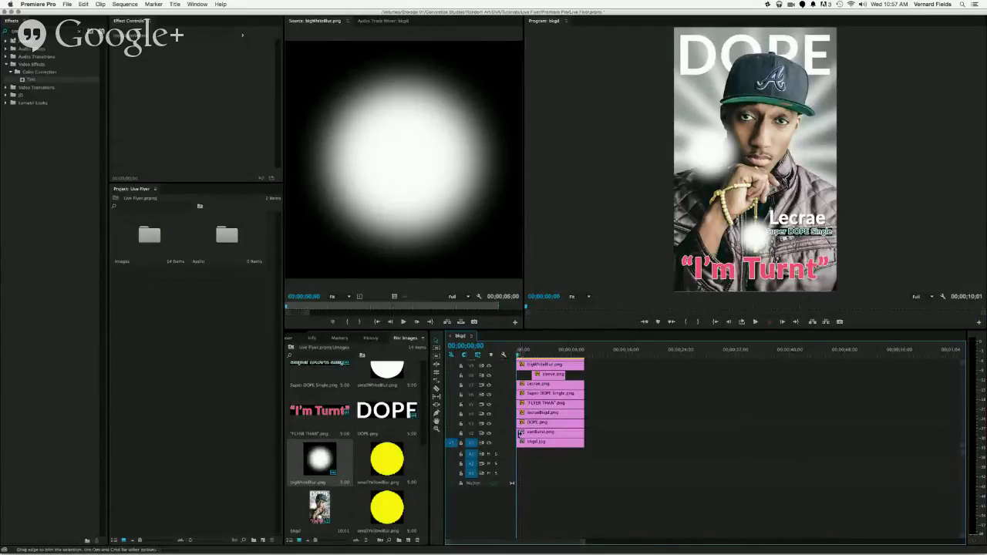
- Trim the starts of all clips above bkgd.jpg, except sleeve.png, to about 1.6 seconds into the sequence and deselect them
left_click(529, 436)
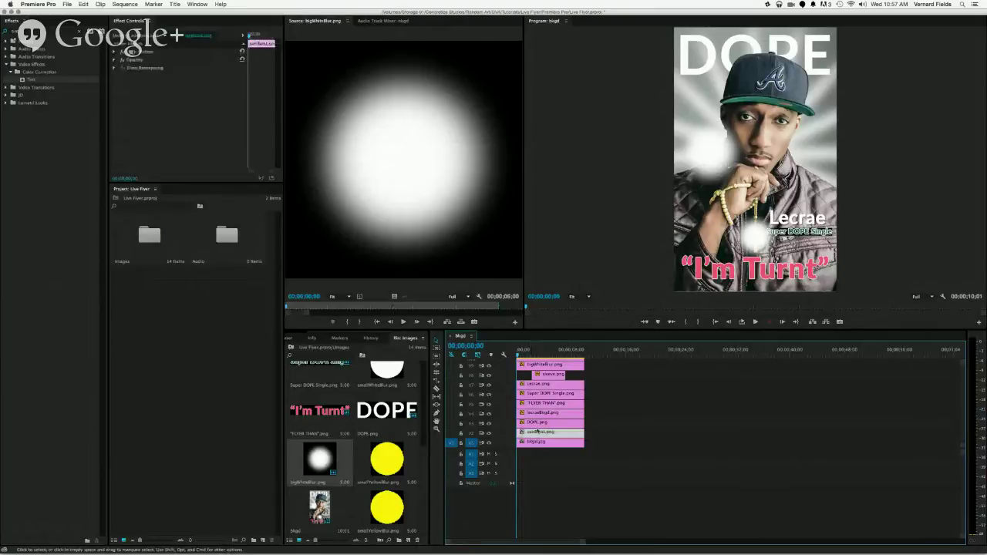
left_click(541, 422, "shift")
left_click(542, 412, "shift")
left_click(541, 403, "shift")
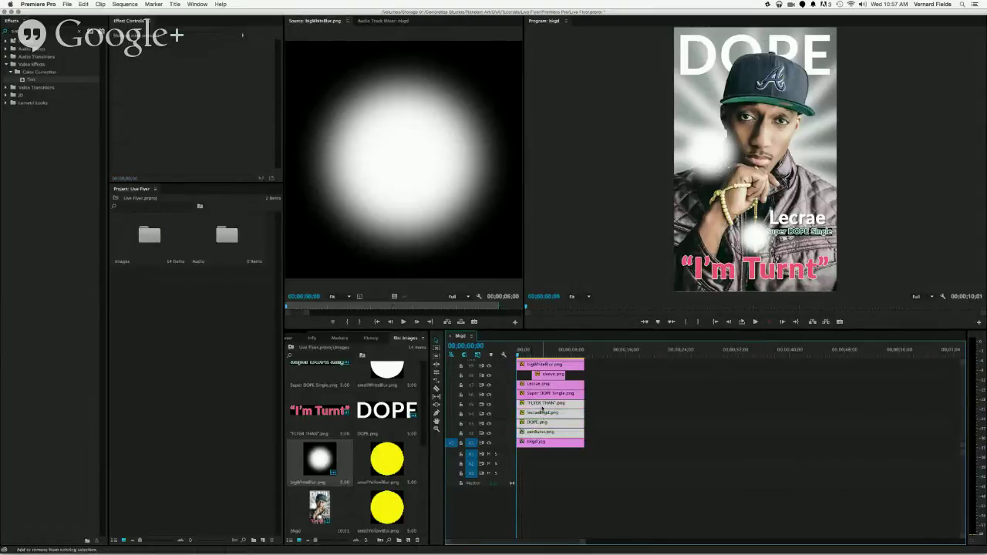
left_click(541, 394, "shift")
left_click(541, 385, "shift")
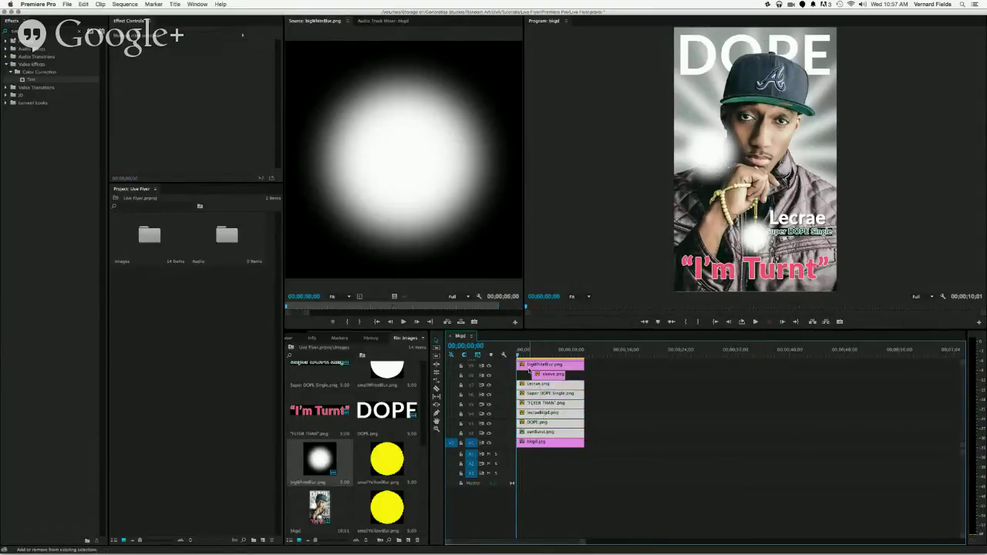
left_click(534, 365, "shift")
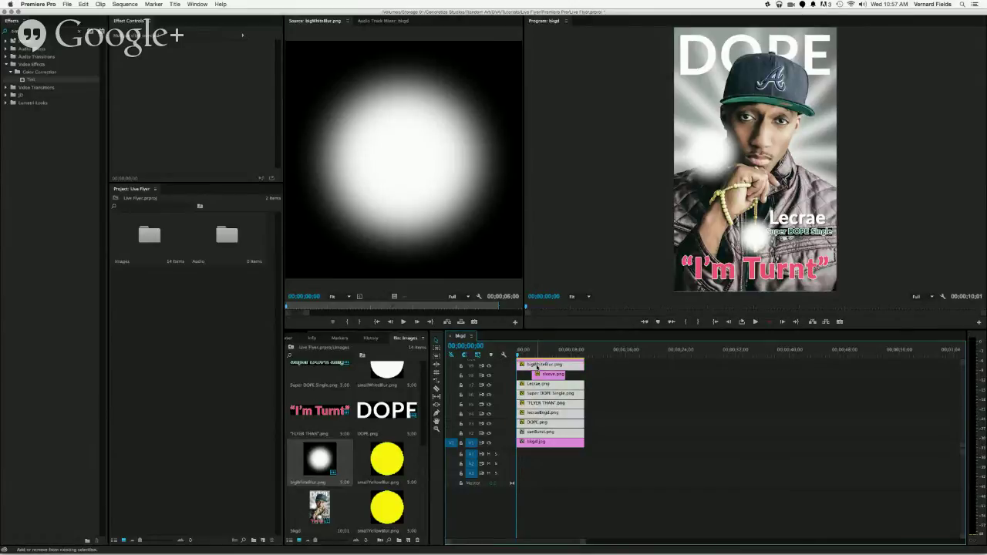
scroll(535, 368, "up", 2)
left_click(537, 373, "shift")
scroll(532, 393, "down", 2)
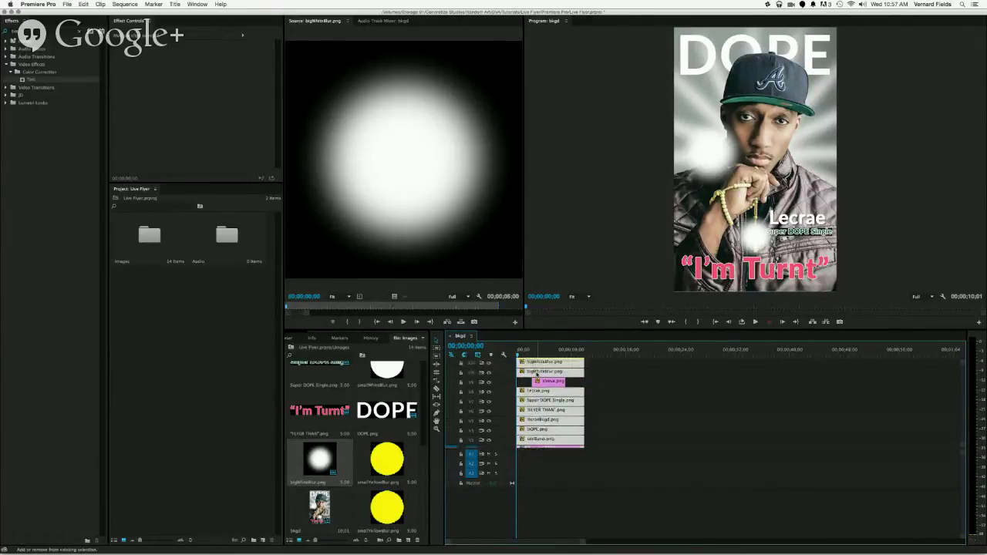
left_click_drag(518, 414, 529, 418)
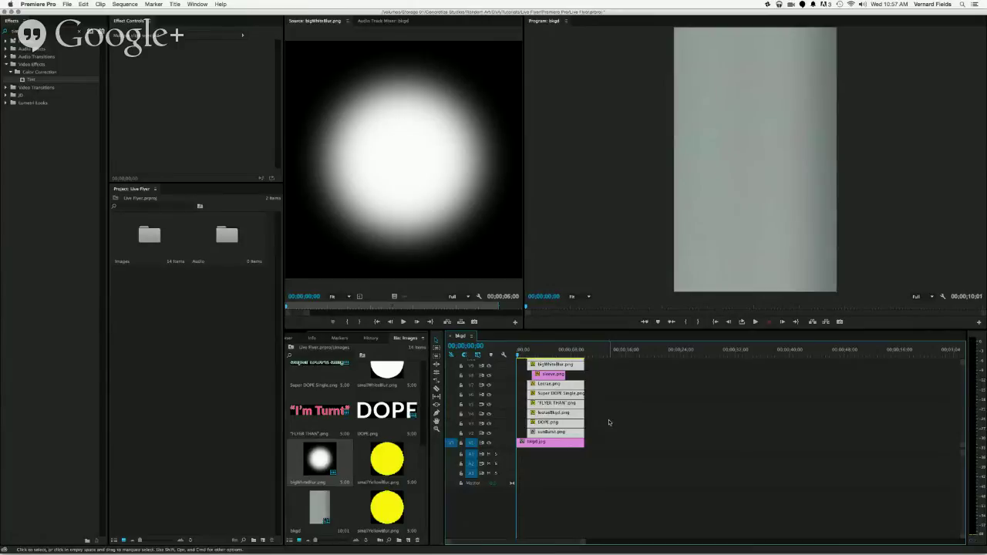
key("super+a")
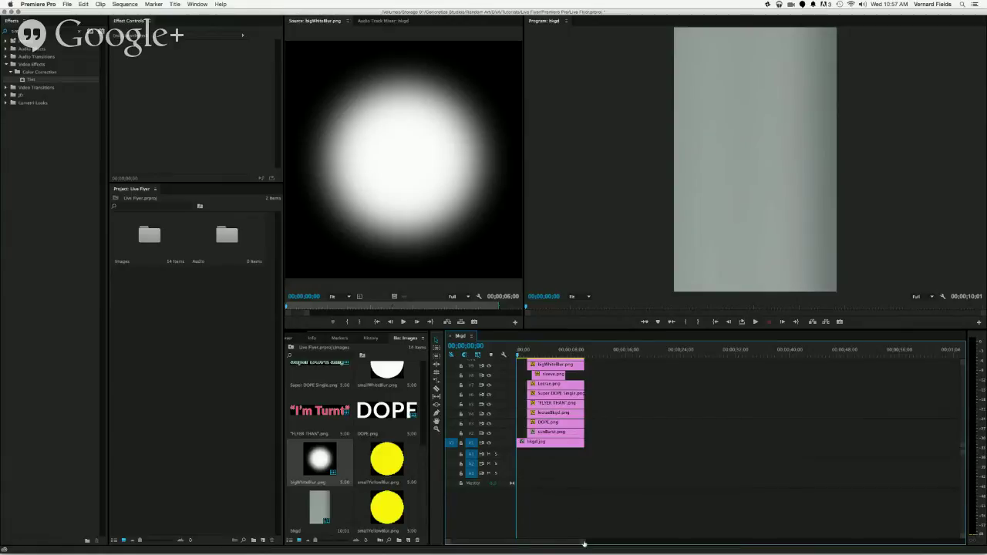
- Extend the start of DOPE.png back to 00;00;00;15
left_click_drag(583, 543, 509, 543)
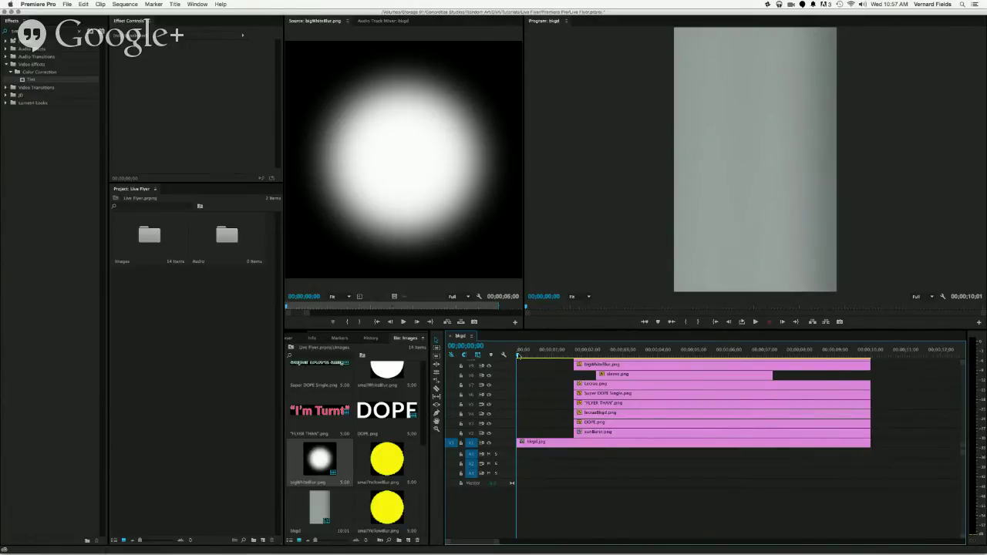
mouse_move(519, 355)
left_mouse_down()
mouse_move(548, 355)
mouse_move(536, 358)
left_mouse_up()
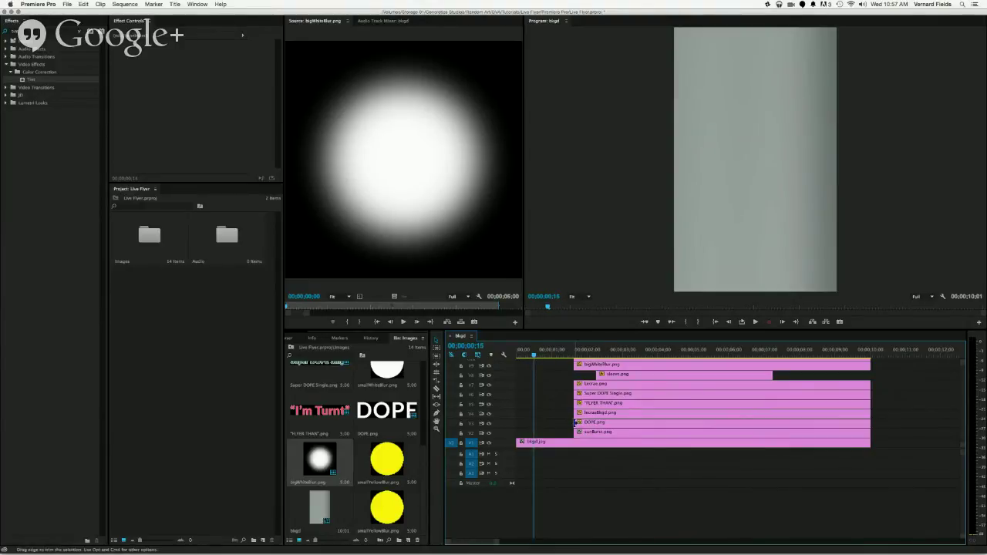
left_click_drag(575, 423, 536, 423)
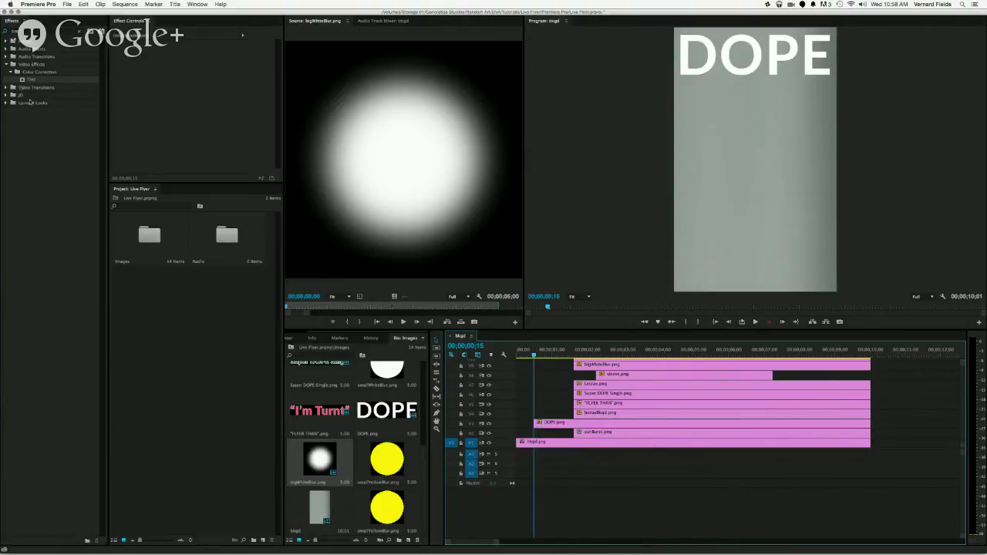
- Apply a Cross Dissolve to the start of DOPE.png and preview the fade up to 00;00;00;29
left_click(6, 64)
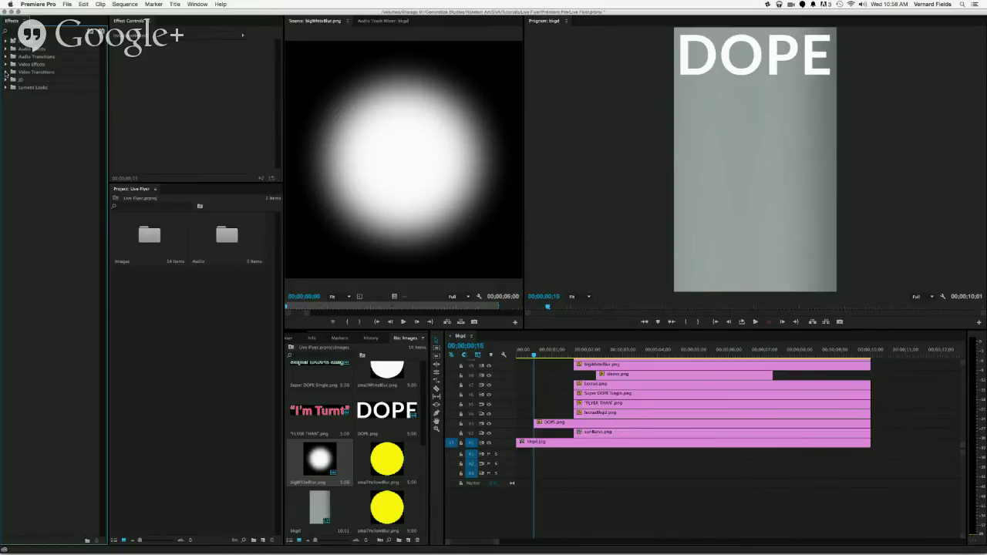
left_click(5, 72)
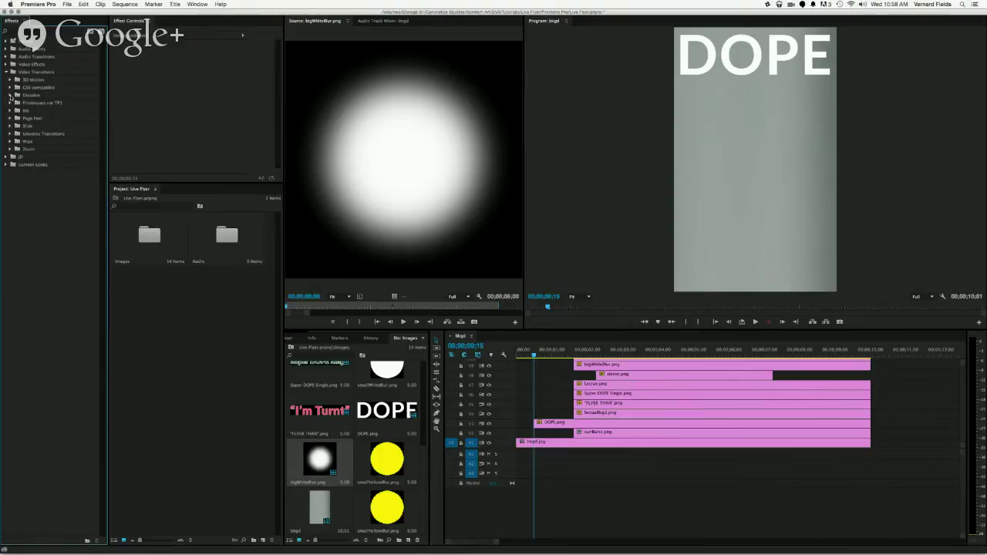
left_click(10, 95)
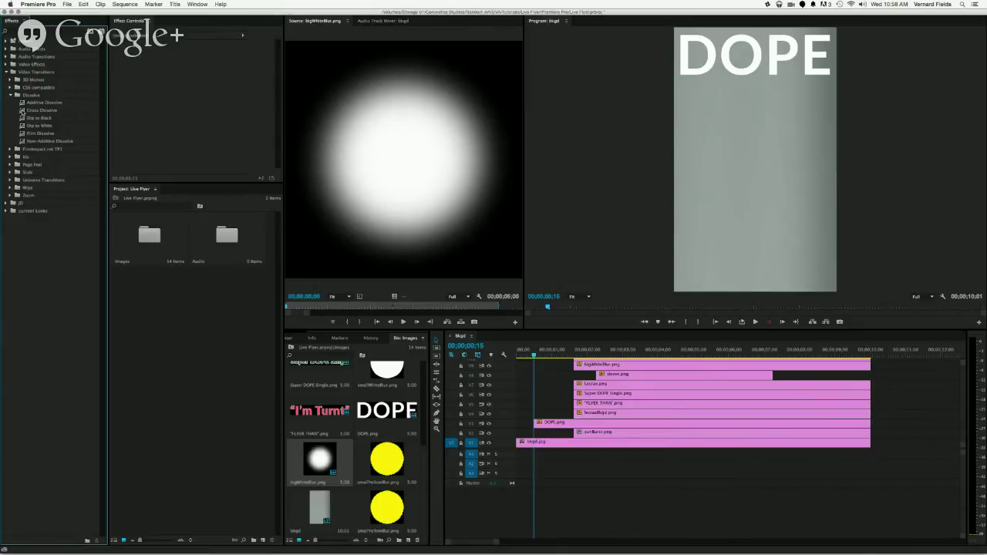
left_click(21, 111)
left_click_drag(23, 111, 536, 426)
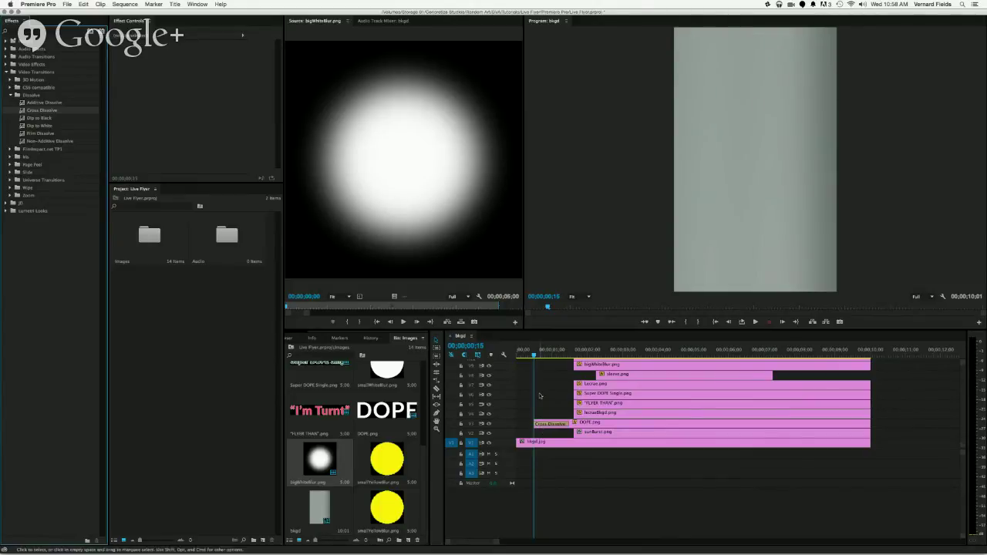
mouse_move(535, 356)
left_mouse_down()
mouse_move(566, 356)
mouse_move(532, 356)
mouse_move(563, 355)
mouse_move(533, 356)
mouse_move(549, 356)
left_mouse_up()
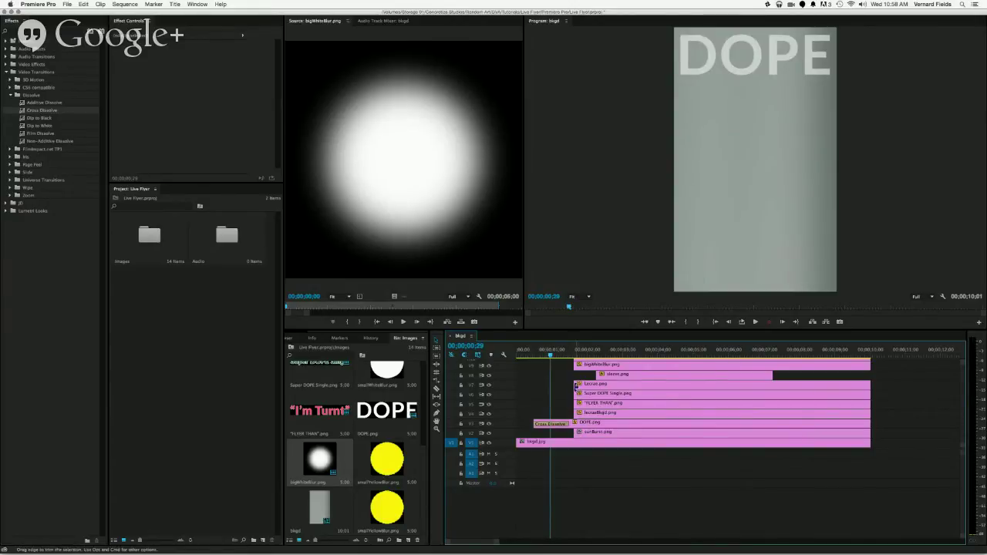
- Extend the start of Lecrae.png back to about 00;00;01;15 and place the playhead at 00;00;01;13
mouse_move(576, 384)
left_mouse_down()
mouse_move(562, 385)
mouse_move(571, 385)
left_mouse_up()
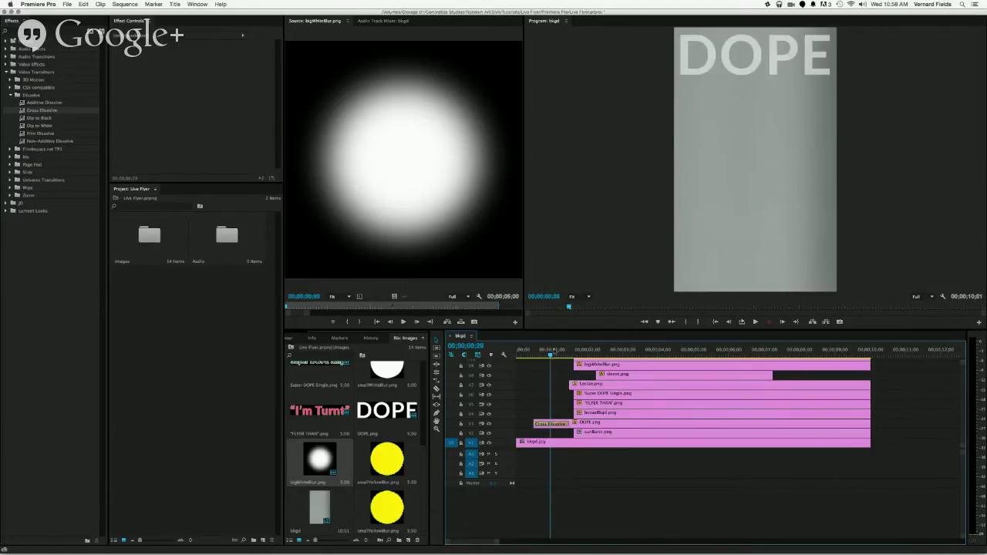
left_click(569, 354)
left_click_drag(569, 354, 567, 355)
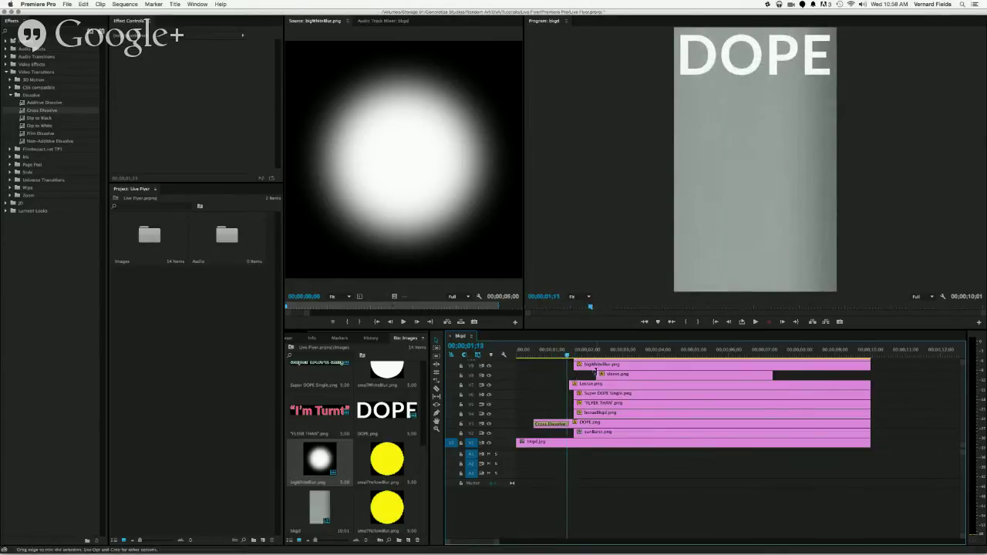
- Trim the starts of both bigWhiteBlur.png clips, sleeve.png, Super DOPE Single.png, "FLYER THAN".png, lecraeBkgd.png and sunburst.png about 1.8 seconds later
left_click_drag(597, 373, 580, 372)
left_click(607, 382, "shift")
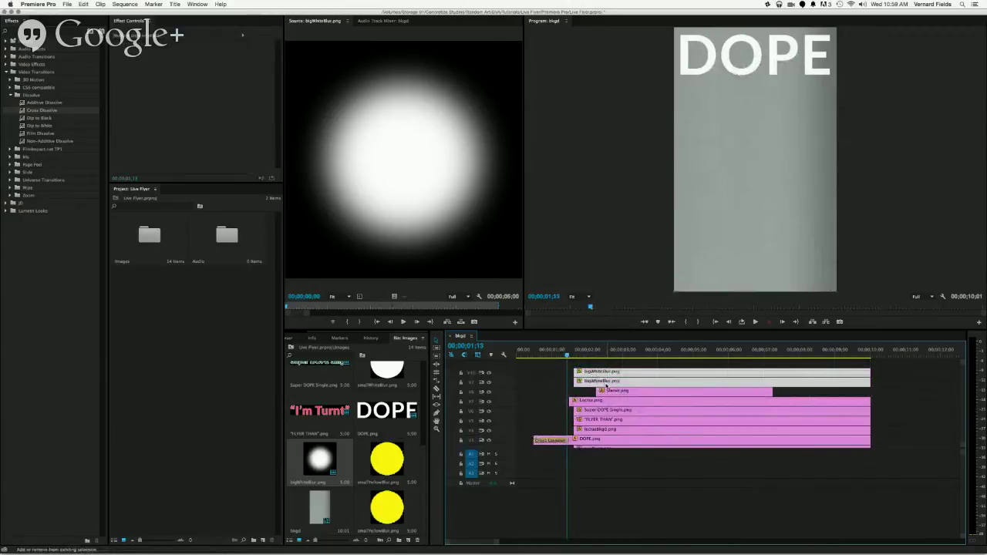
left_click(610, 393, "shift")
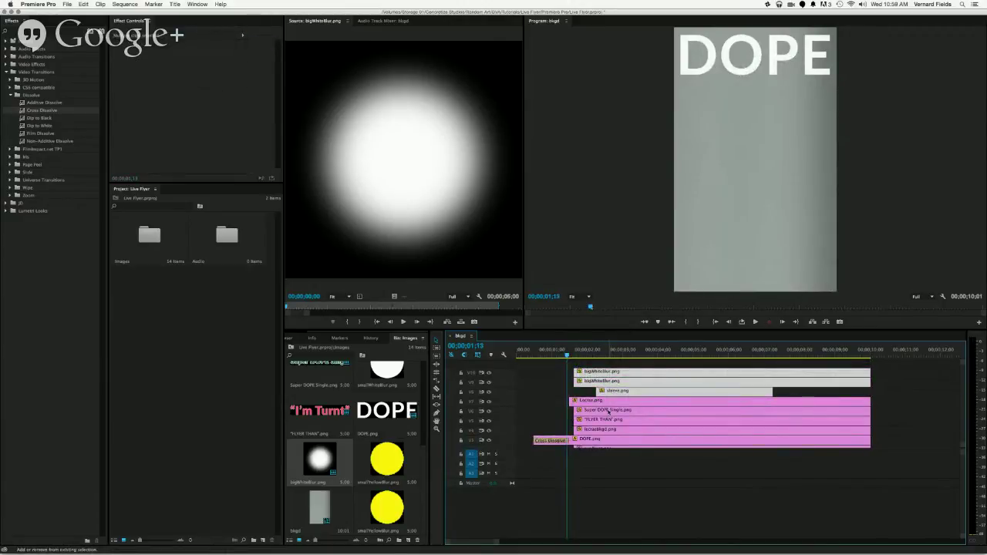
left_click(608, 411, "shift")
left_click(608, 420, "shift")
left_click(606, 429, "shift")
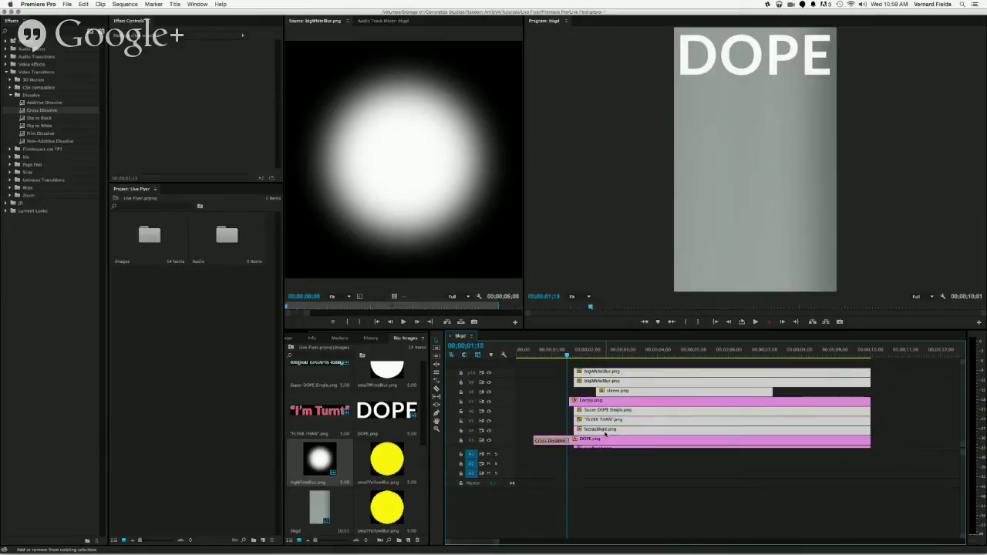
scroll(605, 434, "down", 2)
left_click(606, 432, "shift")
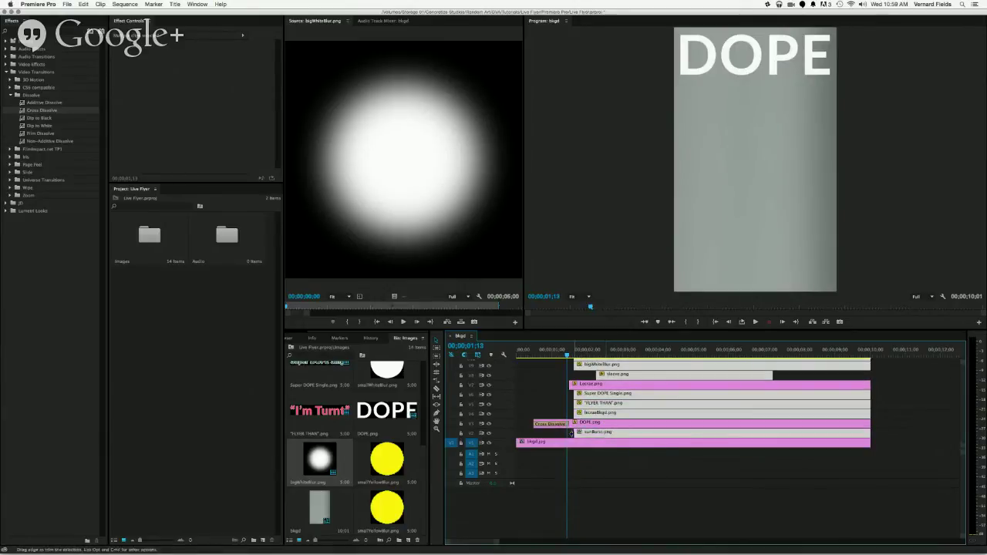
left_click_drag(575, 433, 640, 434)
scroll(609, 397, "up", 2)
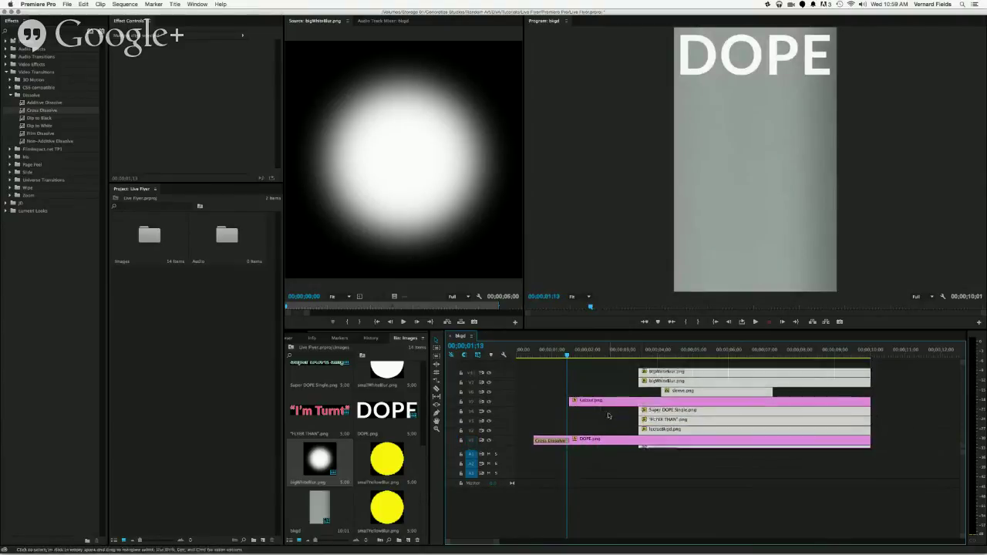
scroll(586, 378, "down", 2)
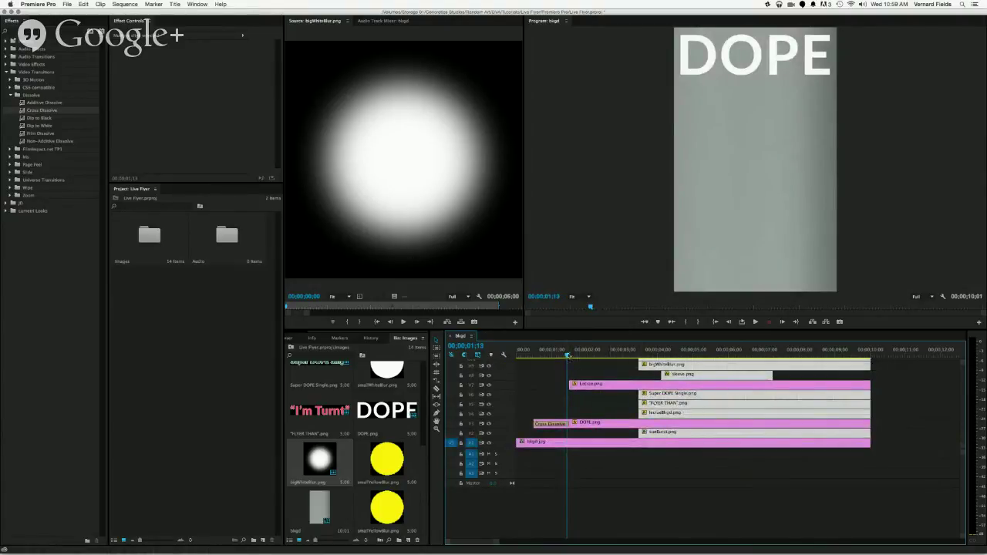
- Align the start of Lecrae.png with the other delayed clips and extend the start of lecraeBkgd.png back to 00;00;01;10
left_click_drag(568, 355, 565, 417)
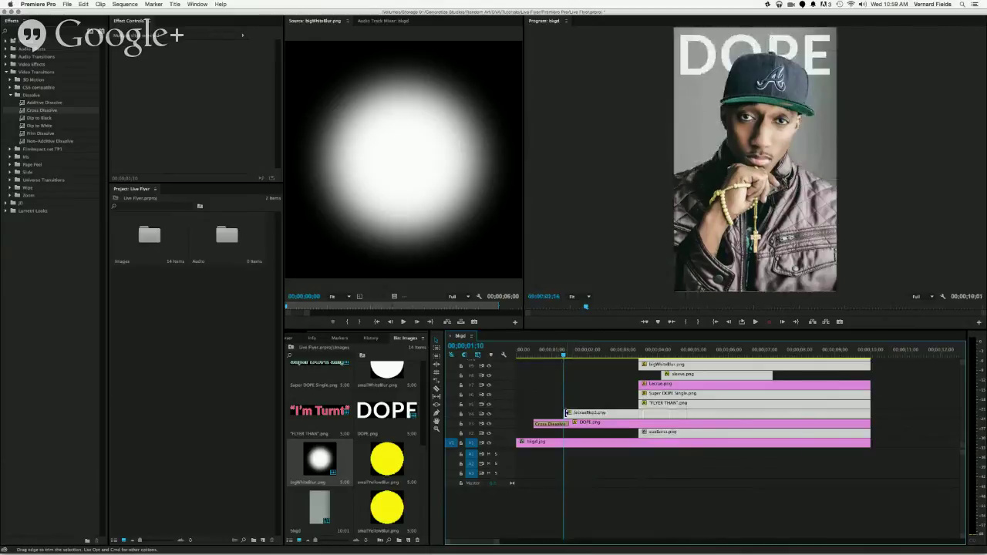
left_click(540, 404)
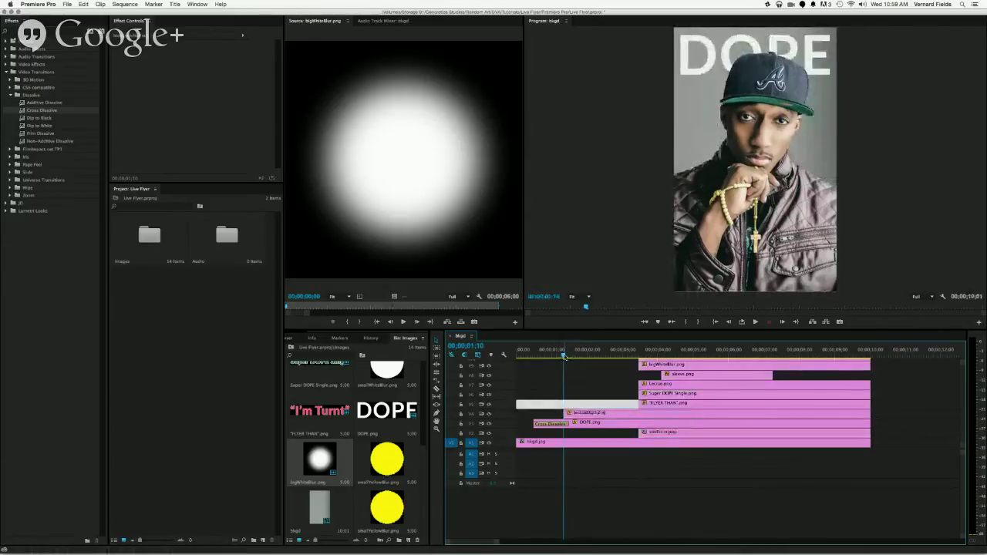
mouse_move(565, 356)
left_mouse_down()
mouse_move(579, 356)
mouse_move(564, 354)
left_mouse_up()
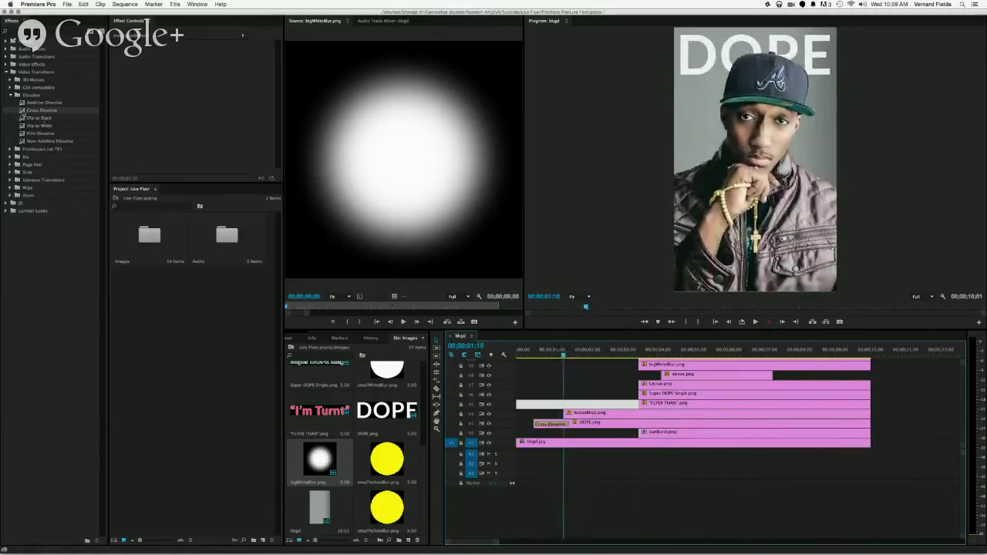
- Apply a Cross Dissolve to the start of lecraeBkgd.png and preview the fade at 00;00;01;14
left_click_drag(25, 111, 570, 414)
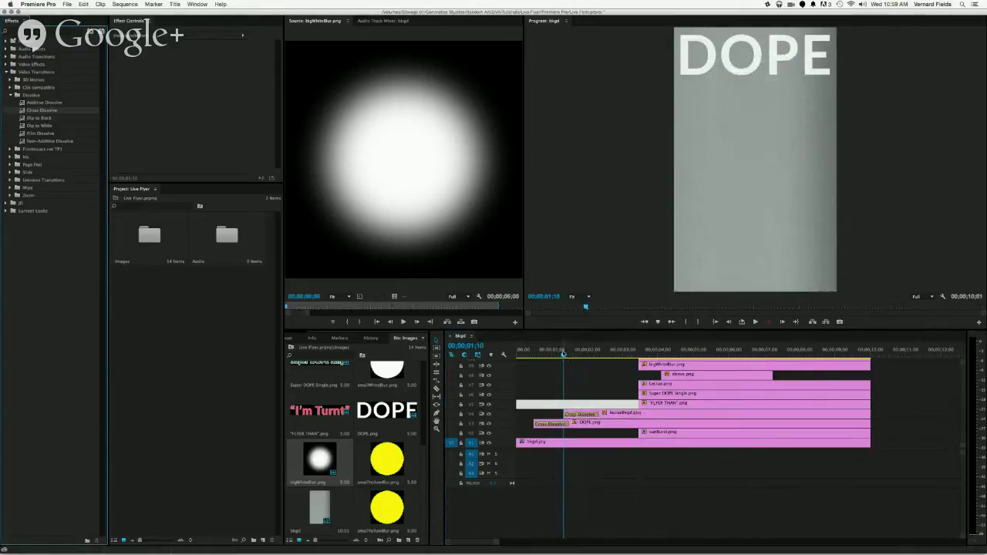
mouse_move(563, 354)
left_mouse_down()
mouse_move(578, 357)
mouse_move(567, 359)
left_mouse_up()
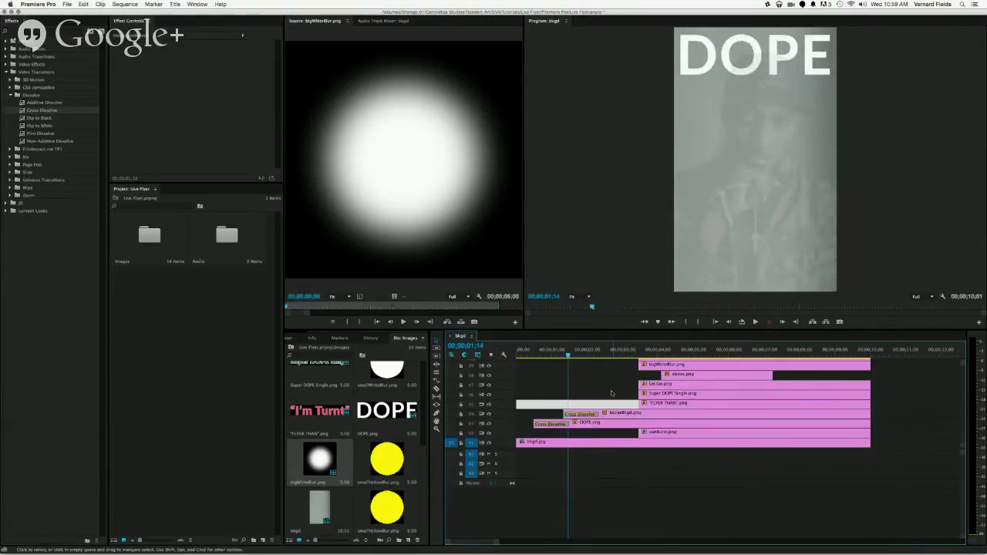
- Add Position keyframes to lecraeBkgd.png at 00;00;01;10 and 00;00;02;12 with the image at its final position
left_click(616, 417)
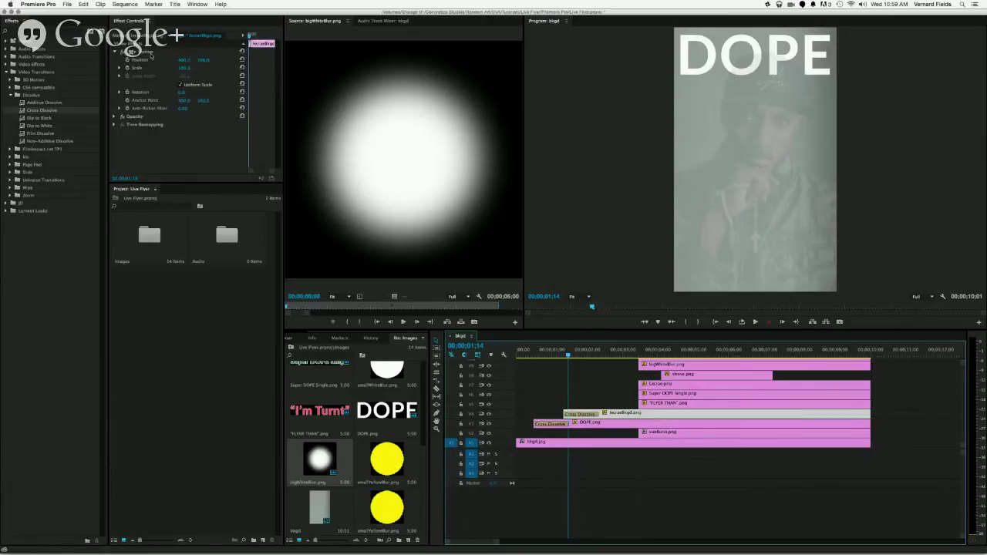
left_click(131, 51)
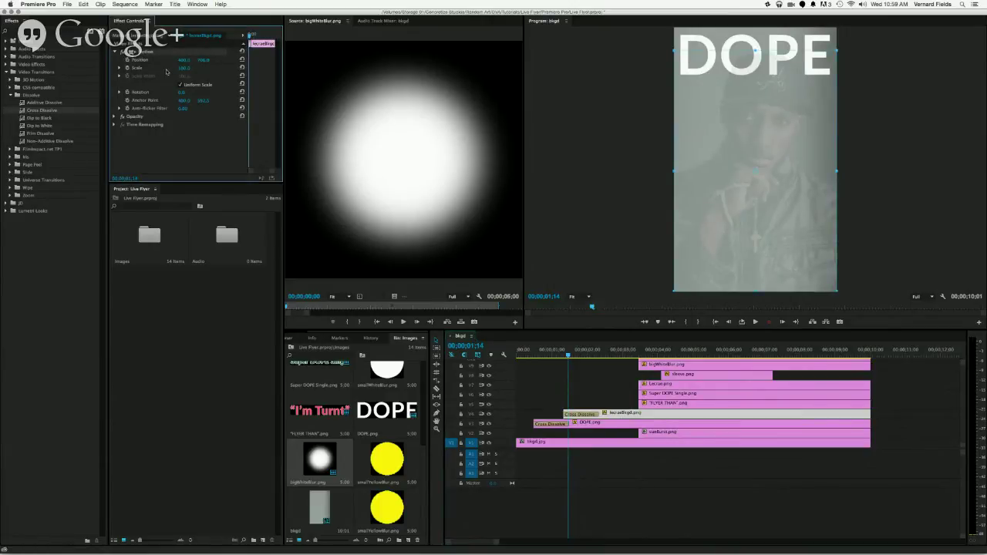
left_click(203, 59)
left_click(179, 149)
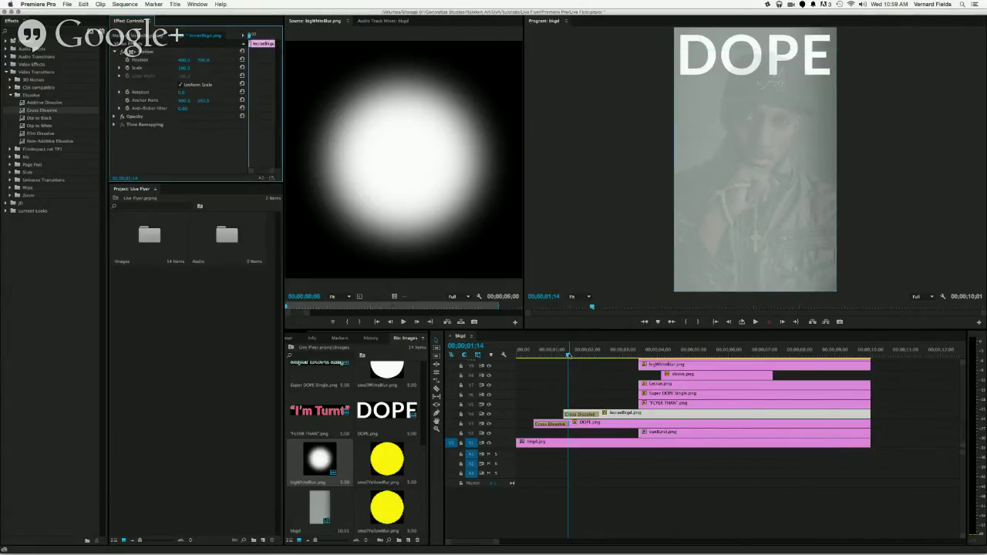
left_click_drag(568, 354, 599, 354)
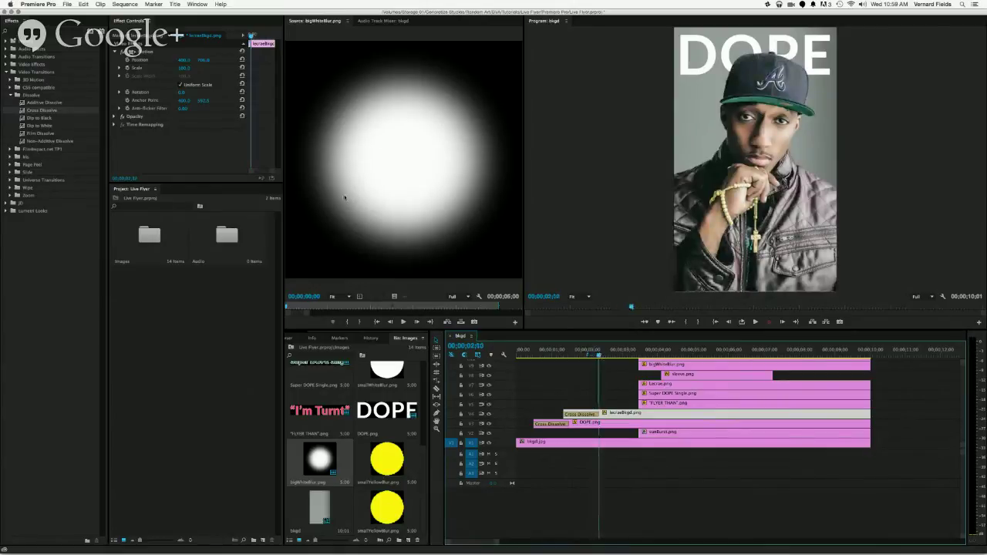
left_click(202, 61)
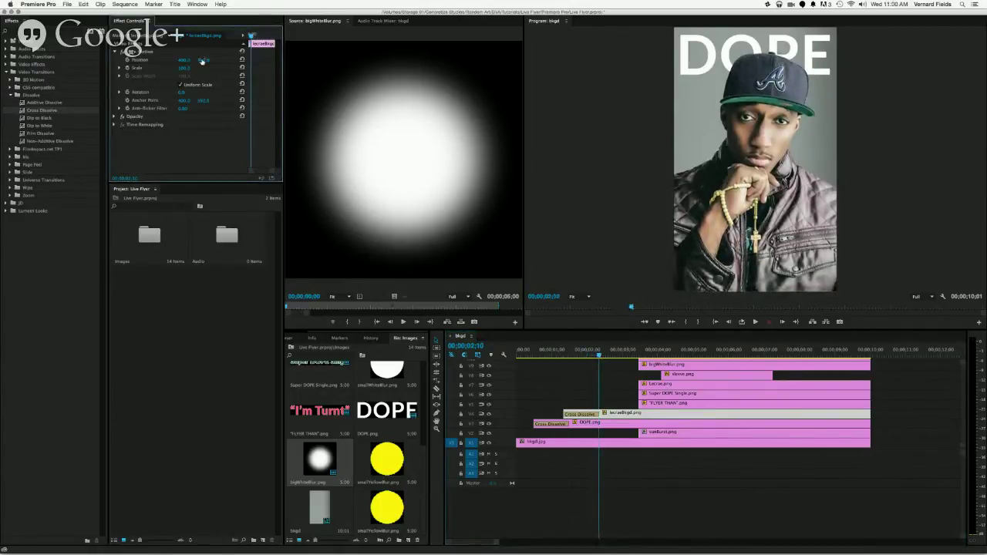
key("Return")
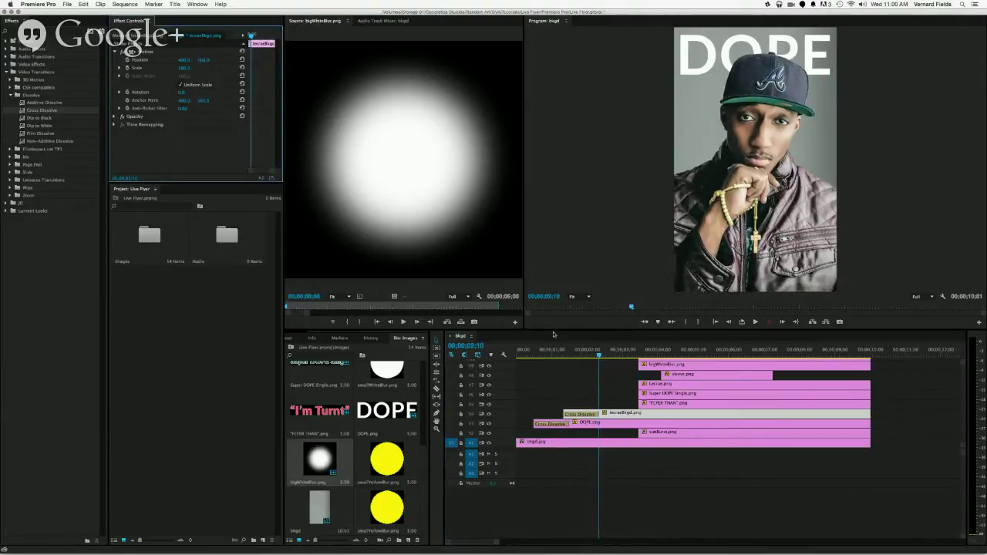
left_click_drag(599, 355, 564, 356)
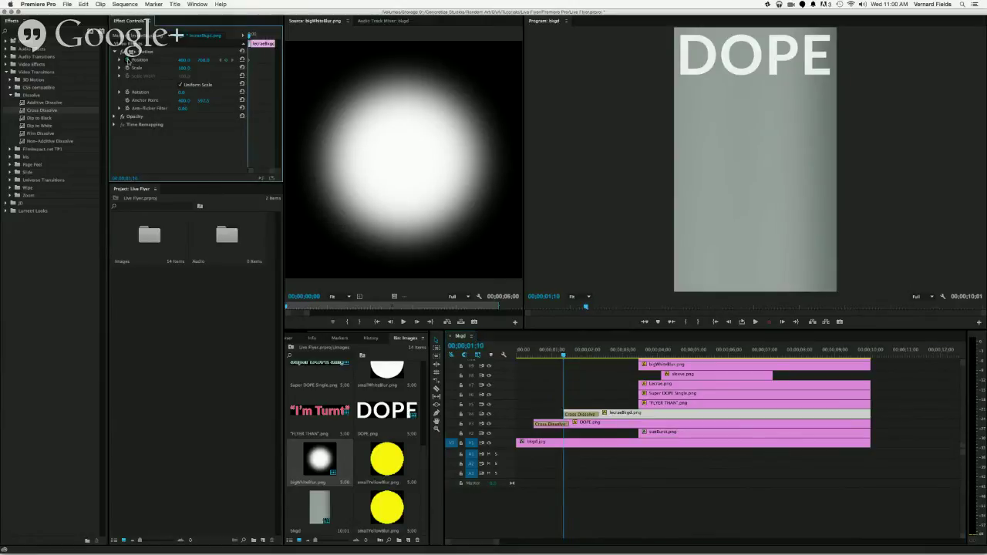
left_click(128, 60)
left_click_drag(563, 357, 601, 361)
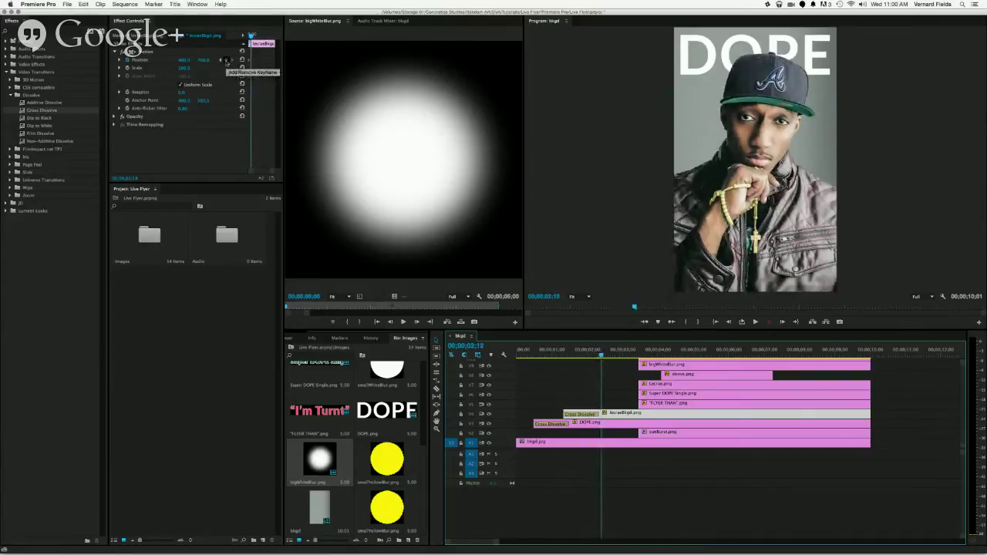
left_click(226, 61)
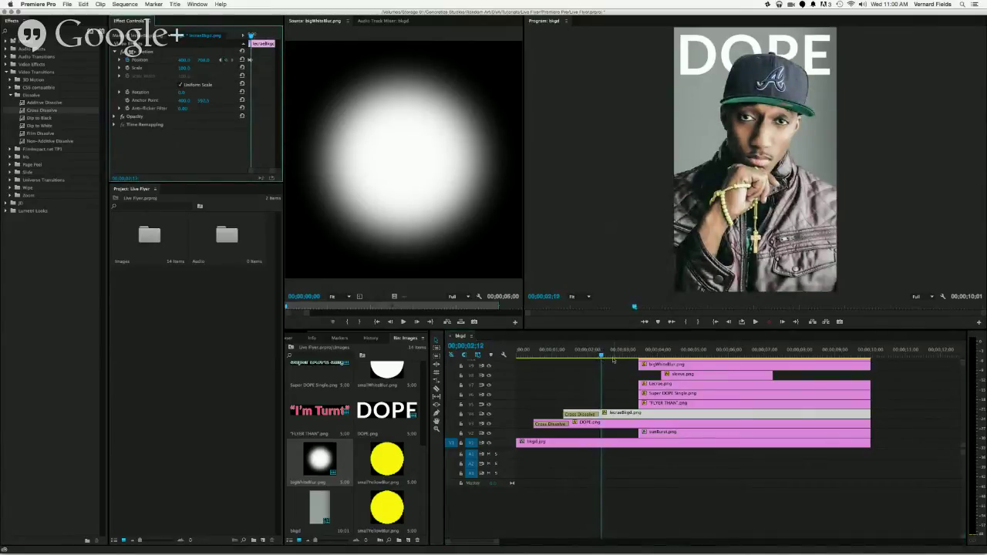
- Lower the vertical Position of lecraeBkgd.png at 00;00;01;10 so the image slides up into place, and play the move
left_click(558, 360)
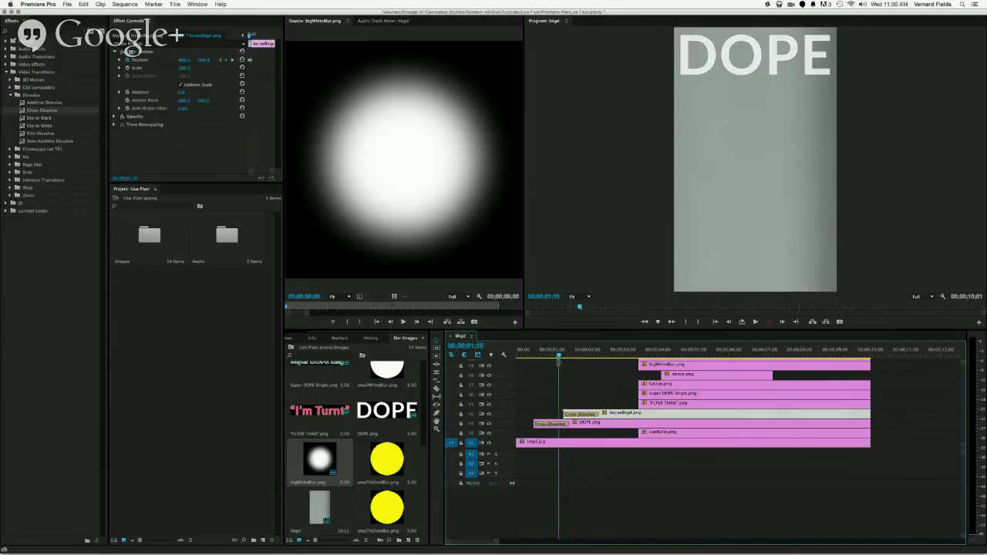
left_click_drag(558, 362, 564, 362)
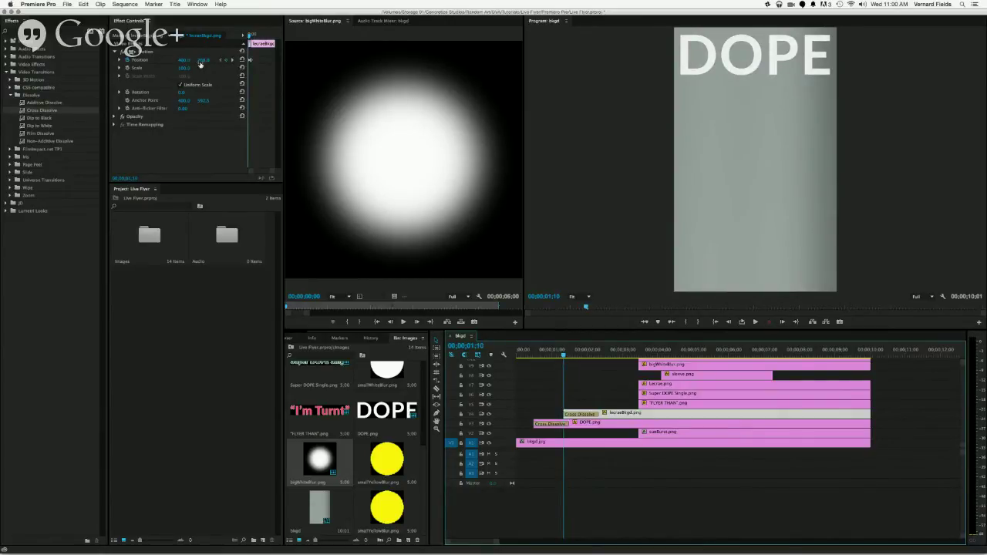
left_click(199, 64)
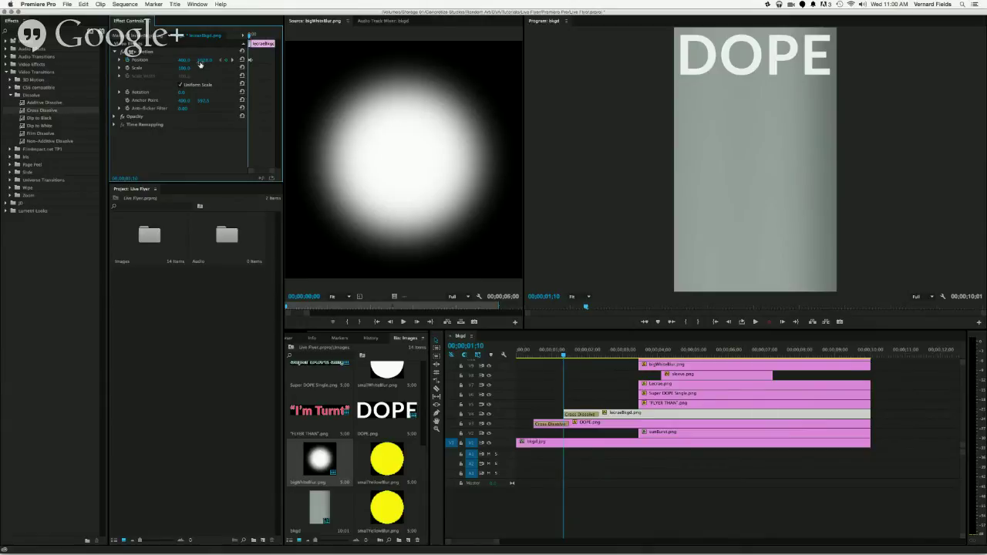
left_click(563, 355)
key("space")
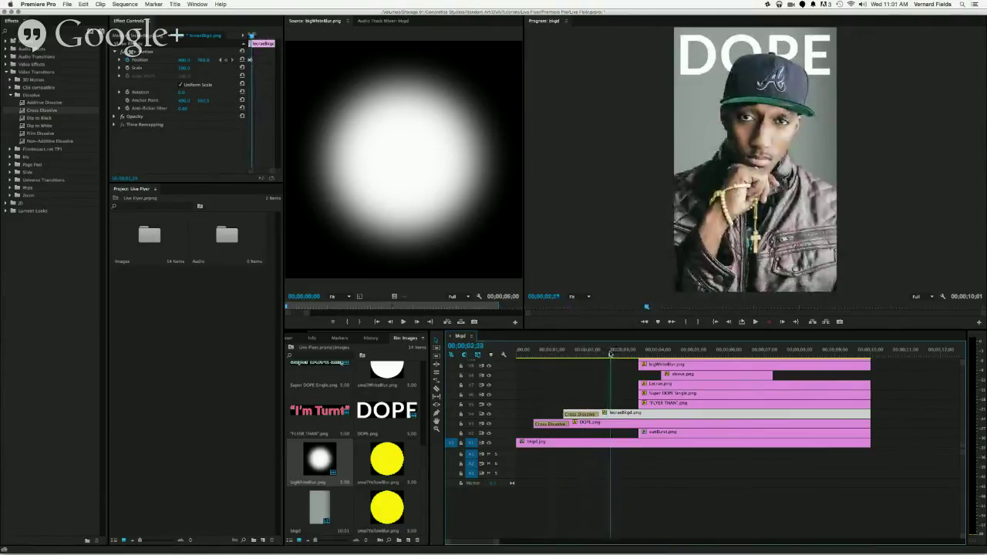
- Extend the start of sunburst.png back to 00;00;02;20 and apply a Cross Dissolve to it
left_click_drag(610, 354, 610, 353)
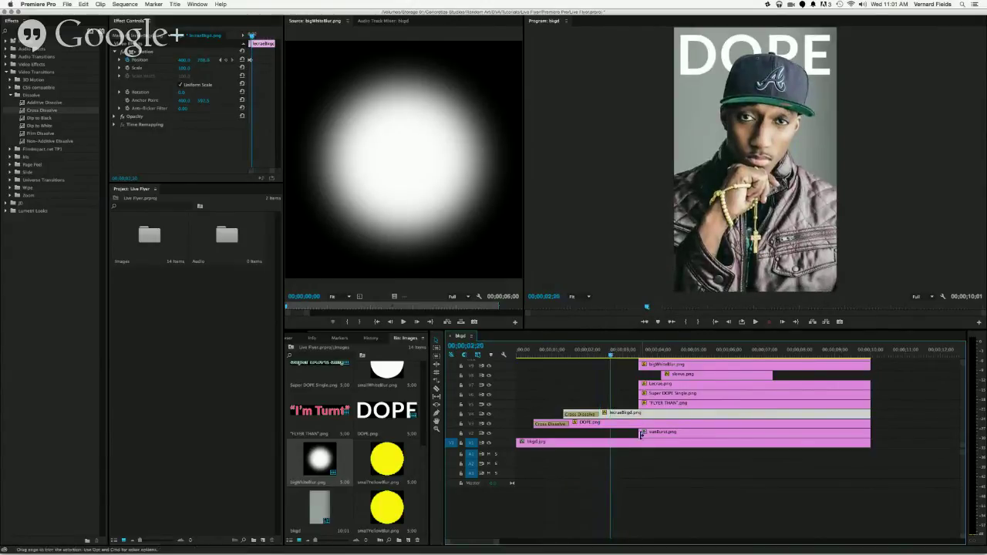
left_click_drag(640, 433, 614, 433)
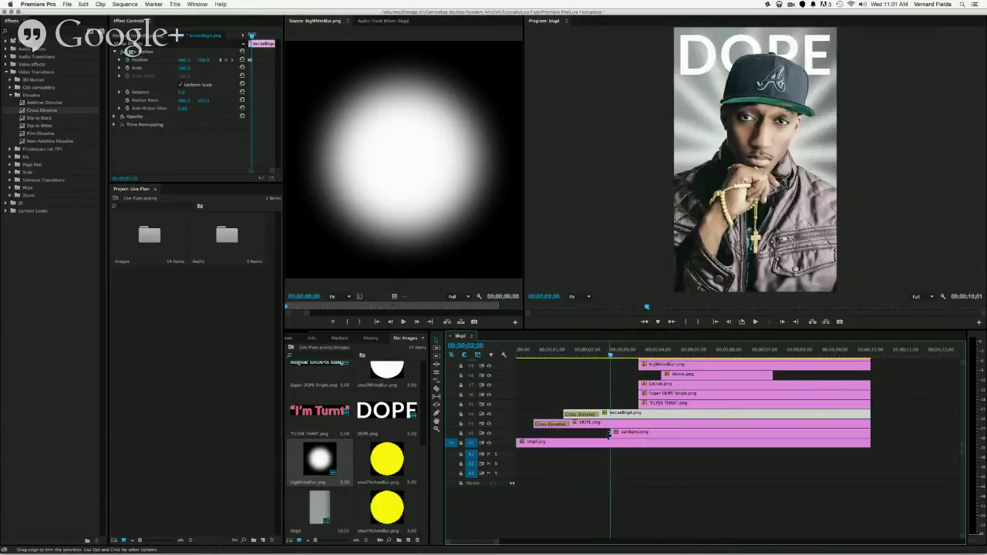
left_click(632, 436)
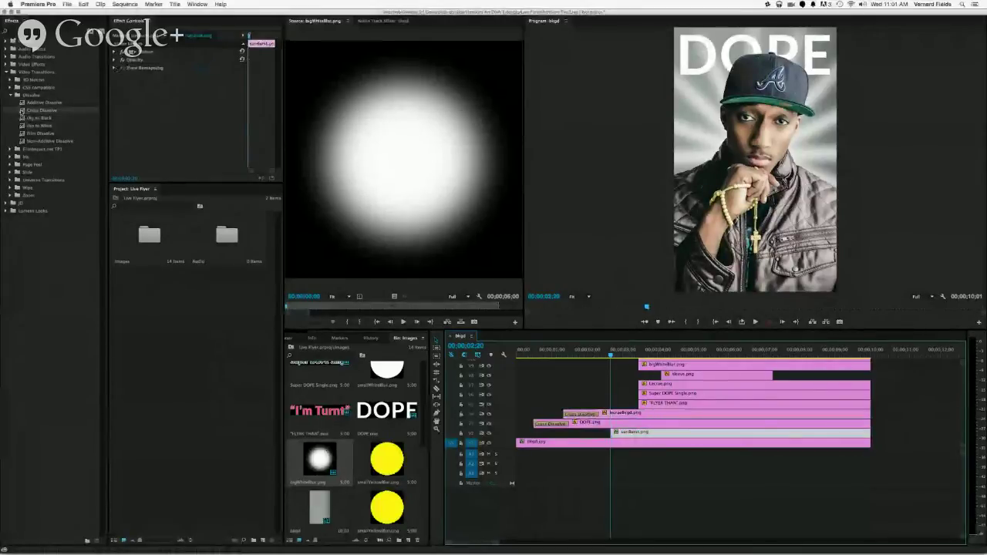
left_click(30, 112)
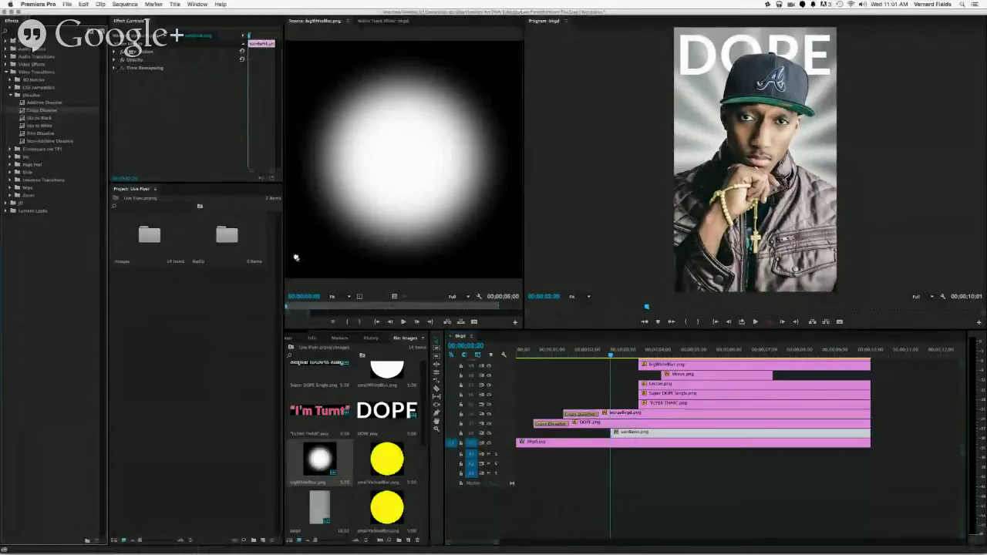
left_click_drag(295, 257, 623, 436)
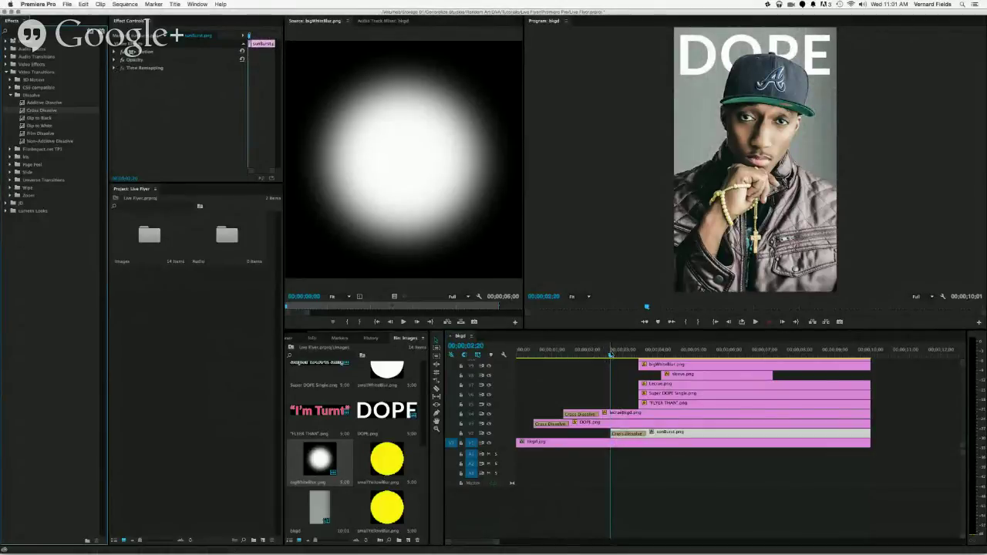
- Shorten the Cross Dissolve on sunburst.png to about half a second and preview the fade-in
left_click(642, 434)
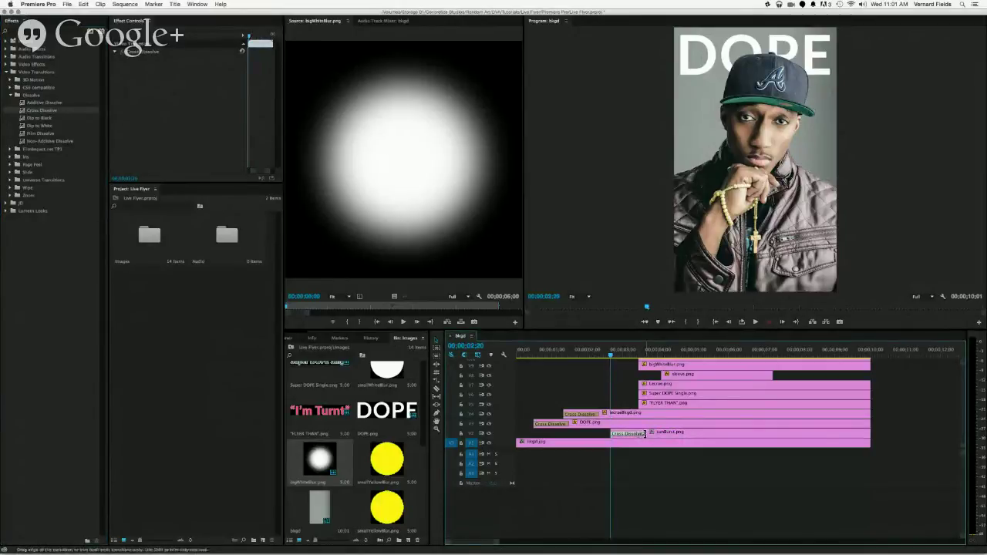
left_click_drag(644, 433, 629, 433)
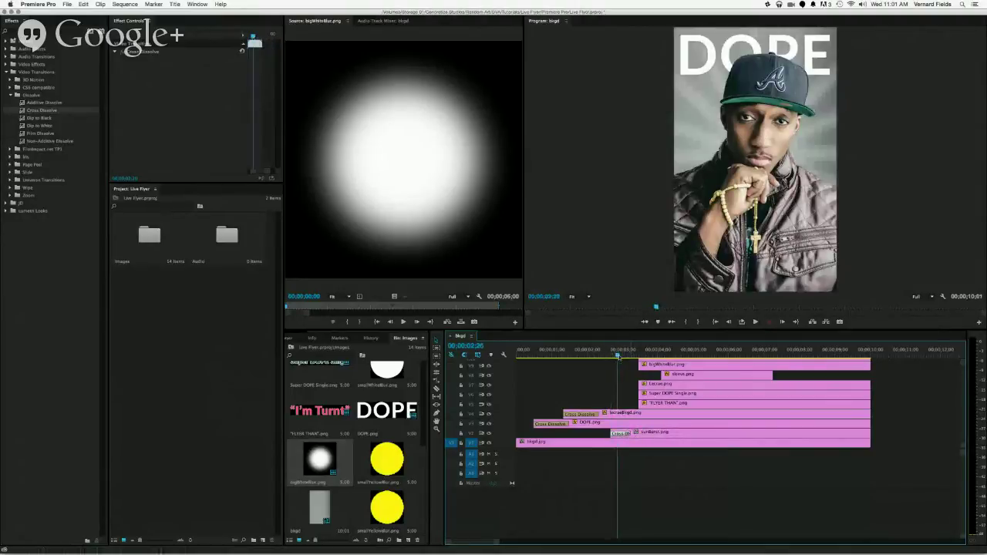
left_click(575, 358)
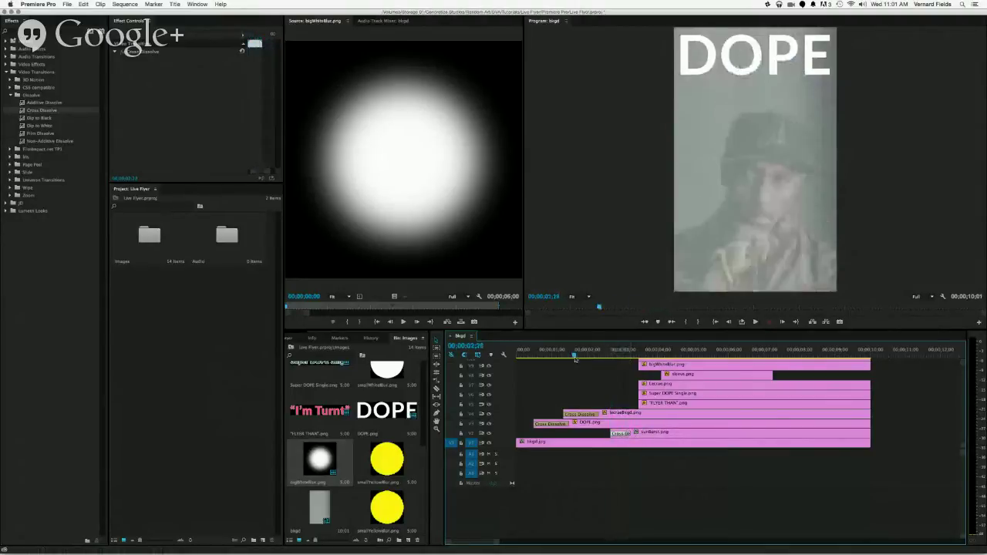
left_click_drag(574, 359, 629, 360)
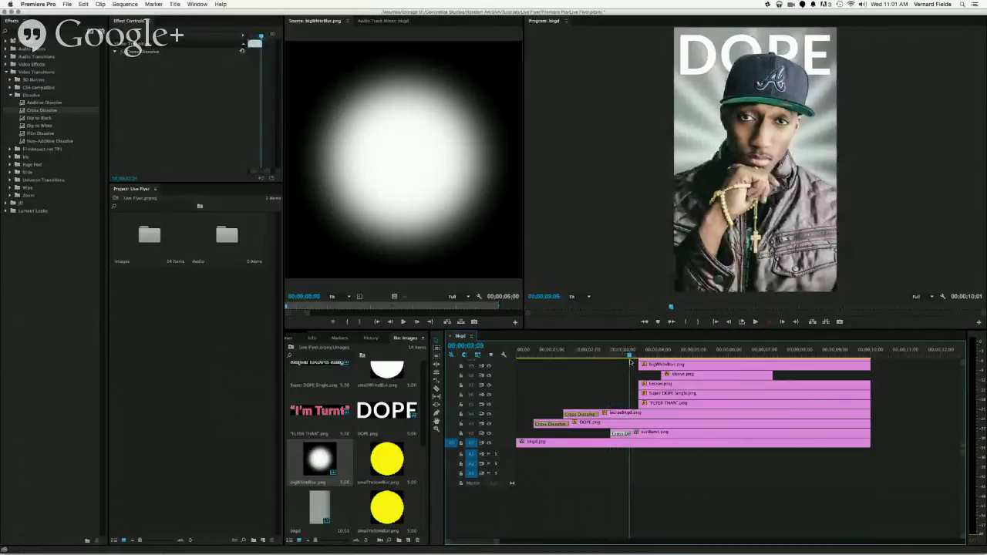
- Turn on Rotation keyframing for sunburst.png at 00;00;02;20, the start of the clip
left_click(664, 433)
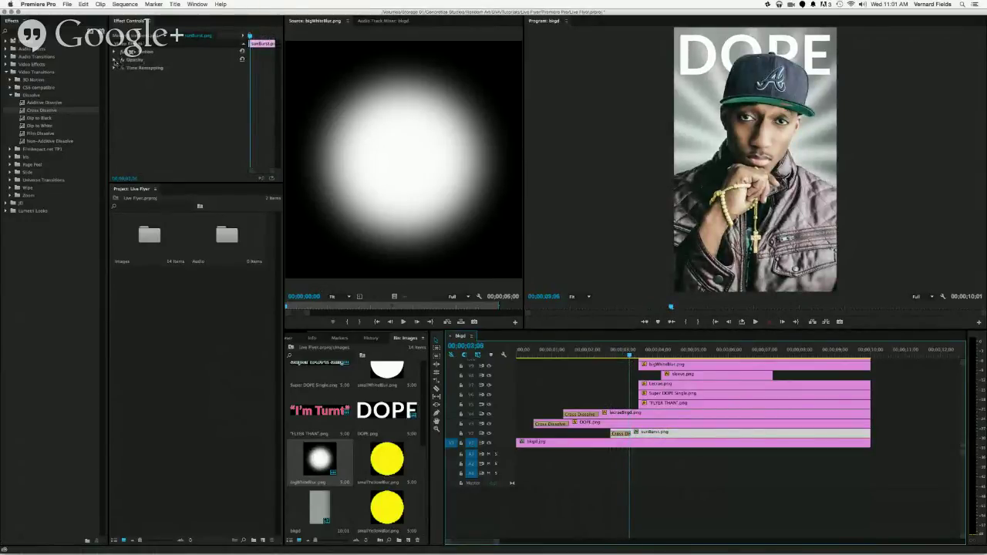
left_click(115, 52)
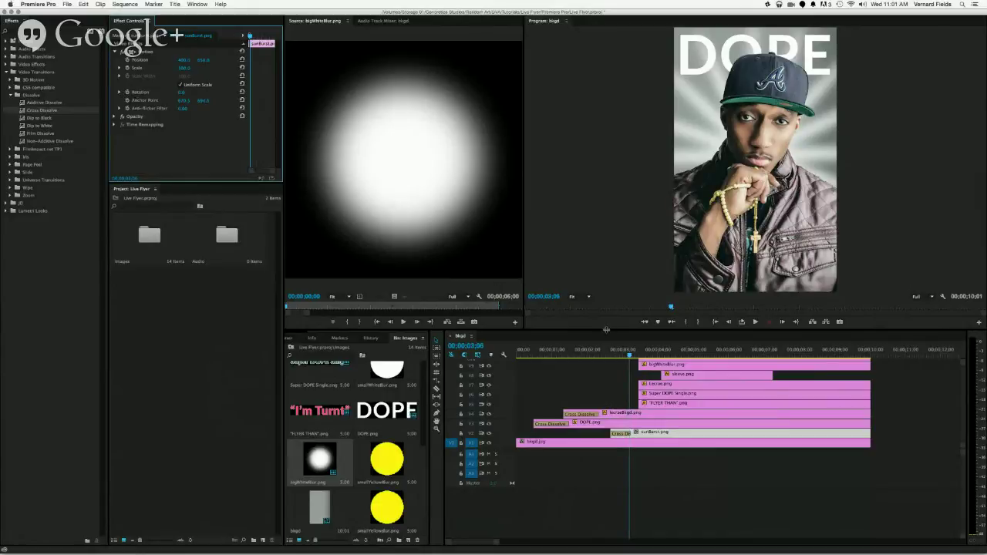
left_click_drag(633, 356, 612, 356)
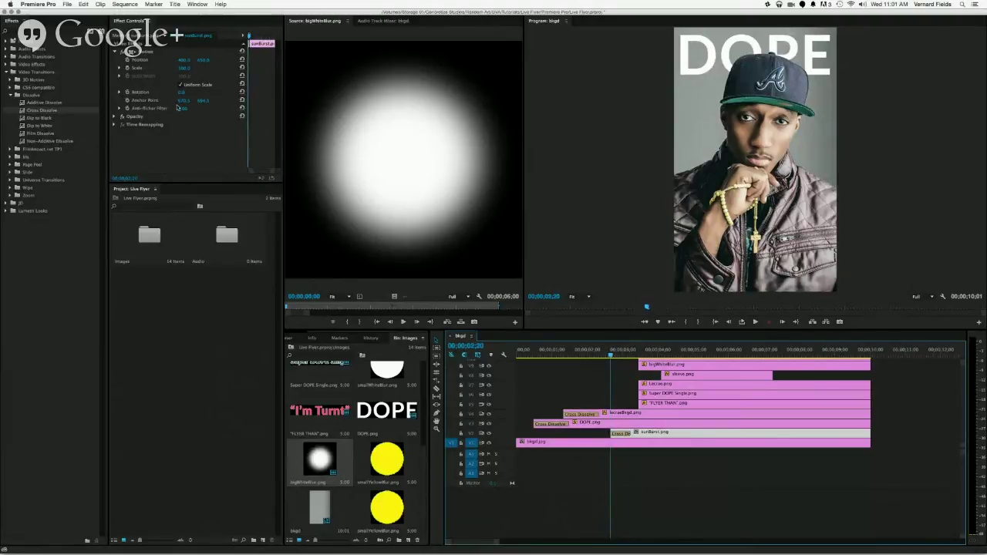
left_click(128, 94)
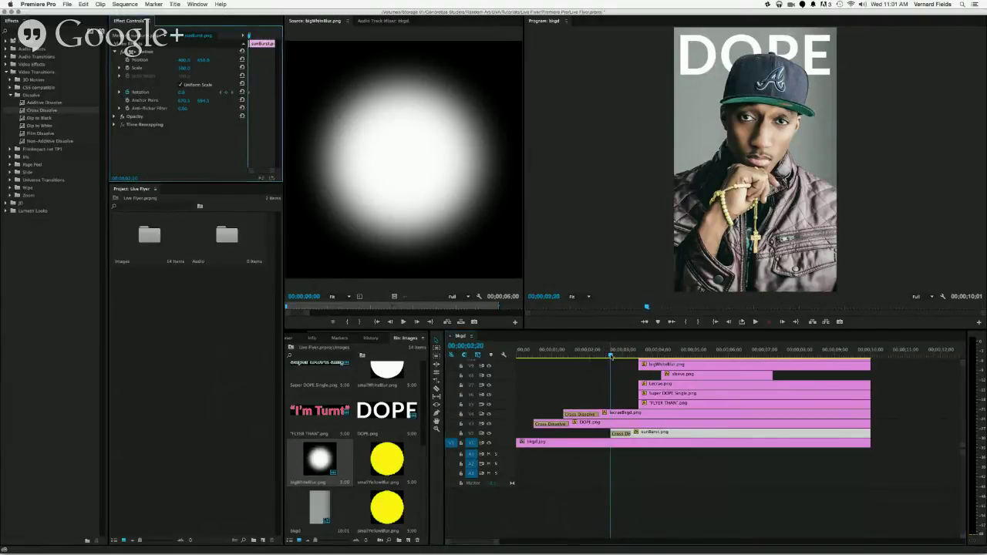
- Add an end Rotation keyframe to sunburst.png at 00;00;10;01, trying several angles including 360°
left_click(612, 356)
left_click_drag(612, 356, 873, 362)
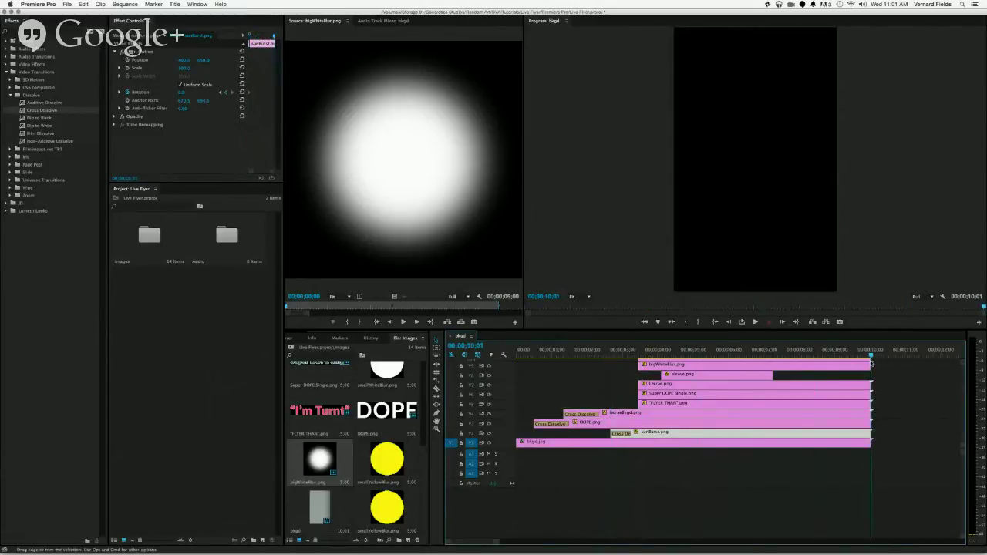
left_click(181, 93)
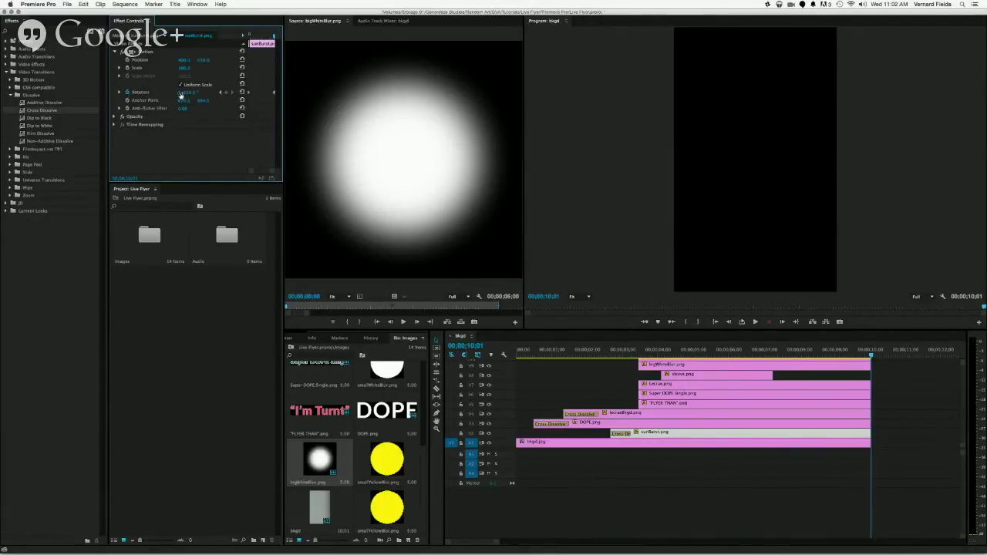
mouse_move(182, 94)
left_mouse_down()
mouse_move(195, 92)
mouse_move(188, 96)
left_mouse_up()
left_click(187, 93)
type("3")
key("Return")
left_click(187, 93)
type("360")
key("Return")
left_click(185, 94)
key("Return")
- Play the sequence from just before sunburst.png appears to check its rotation
left_click(614, 355)
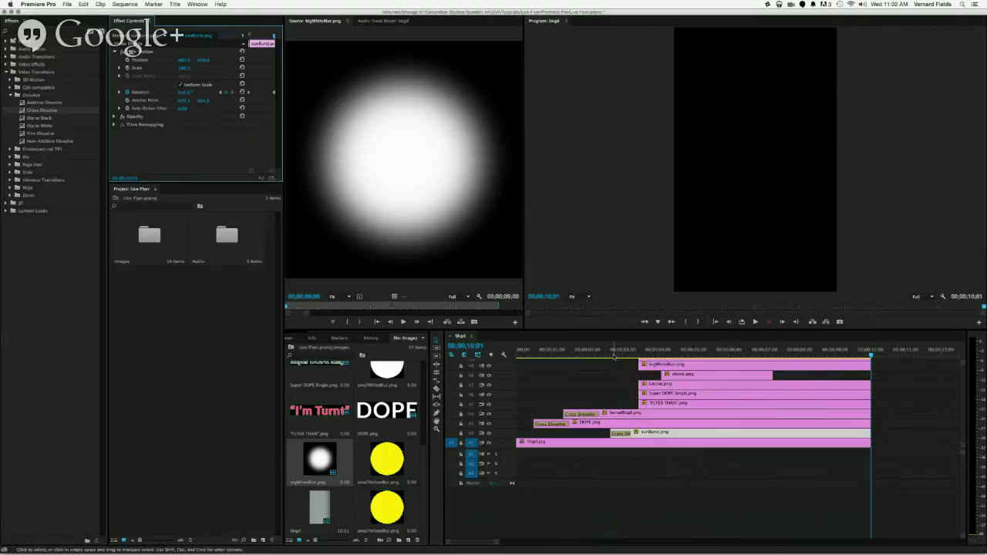
mouse_move(615, 355)
left_mouse_down()
mouse_move(646, 356)
mouse_move(604, 356)
left_mouse_up()
key("space")
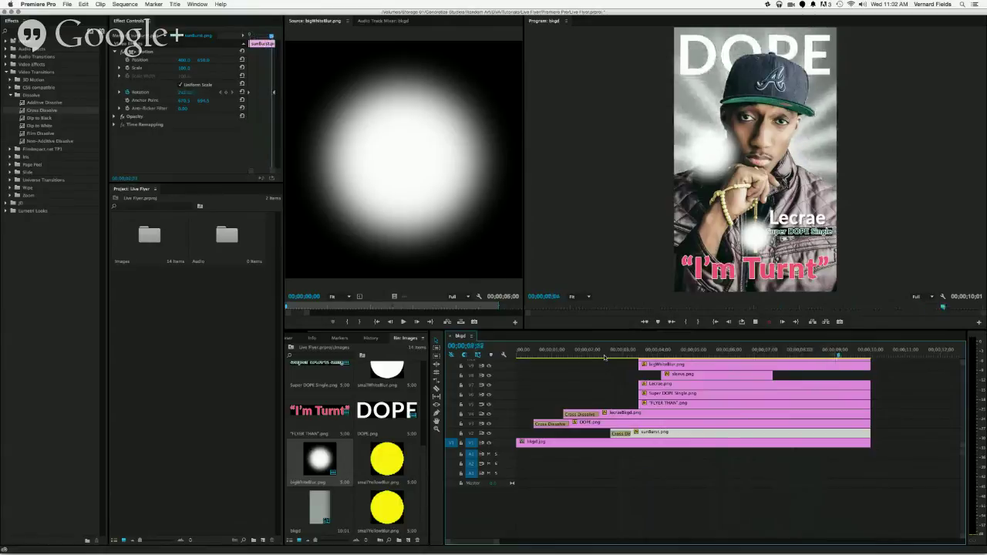
key("space")
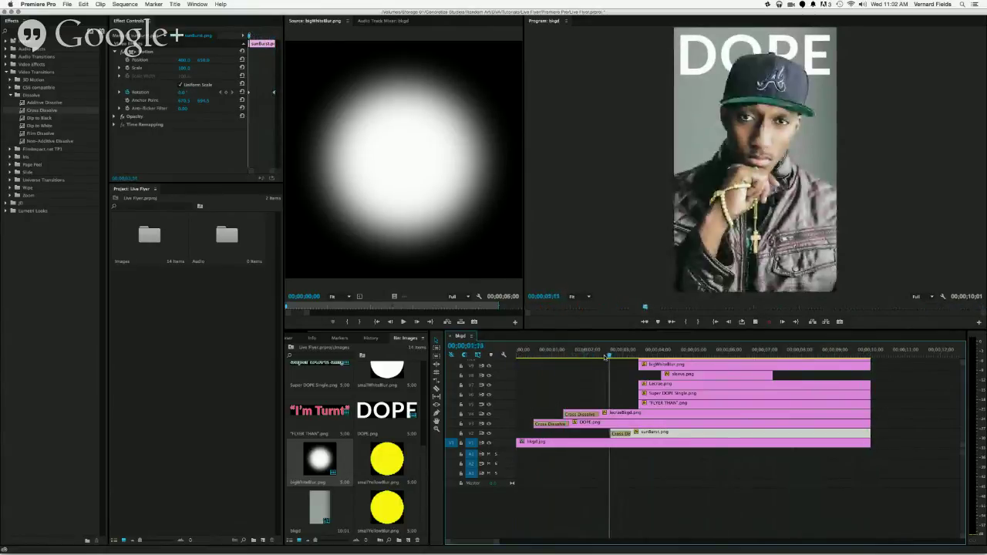
key("space")
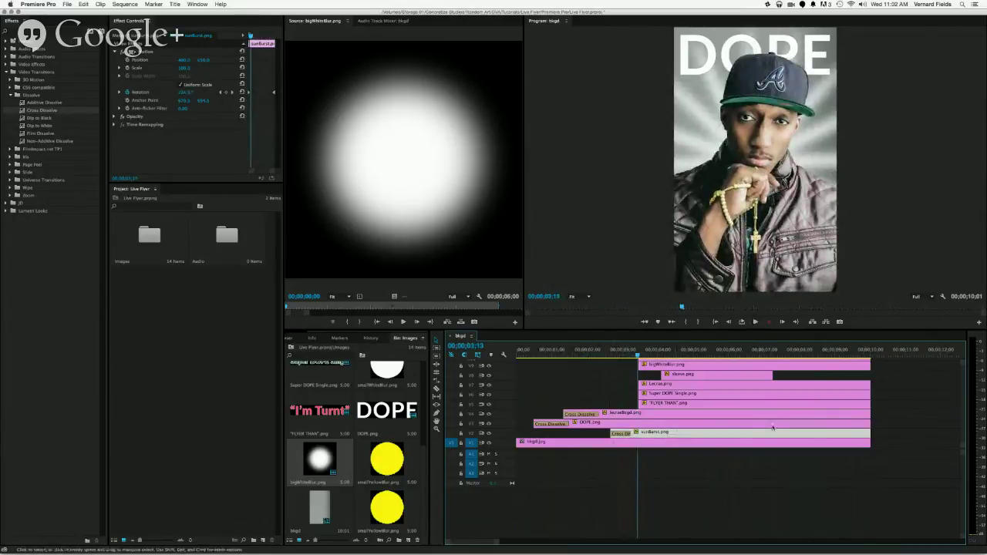
- Re-enter the end Rotation of sunburst.png at 00;00;10;01 and play the spin again
left_click_drag(866, 351, 871, 355)
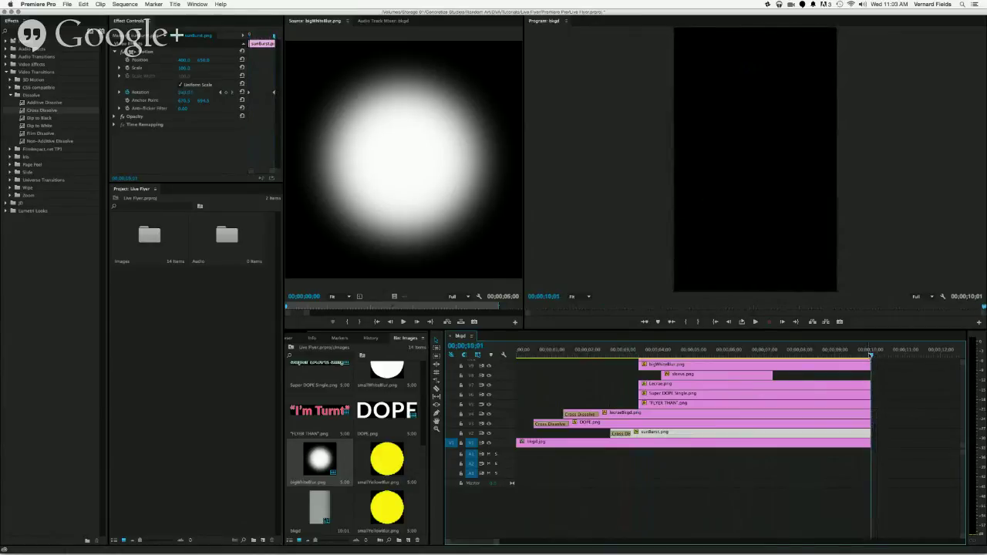
left_click(185, 92)
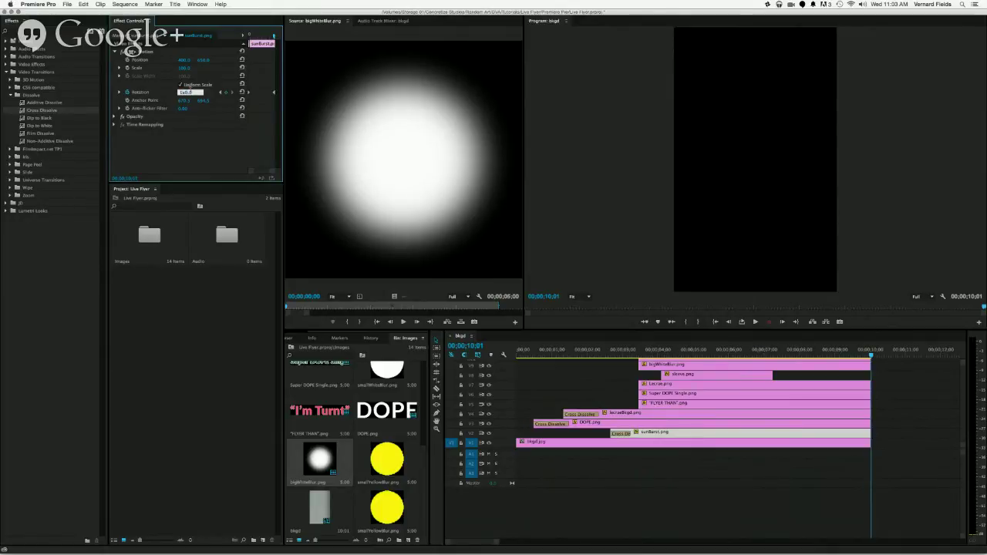
key("Return")
left_click_drag(630, 347, 602, 348)
key("space")
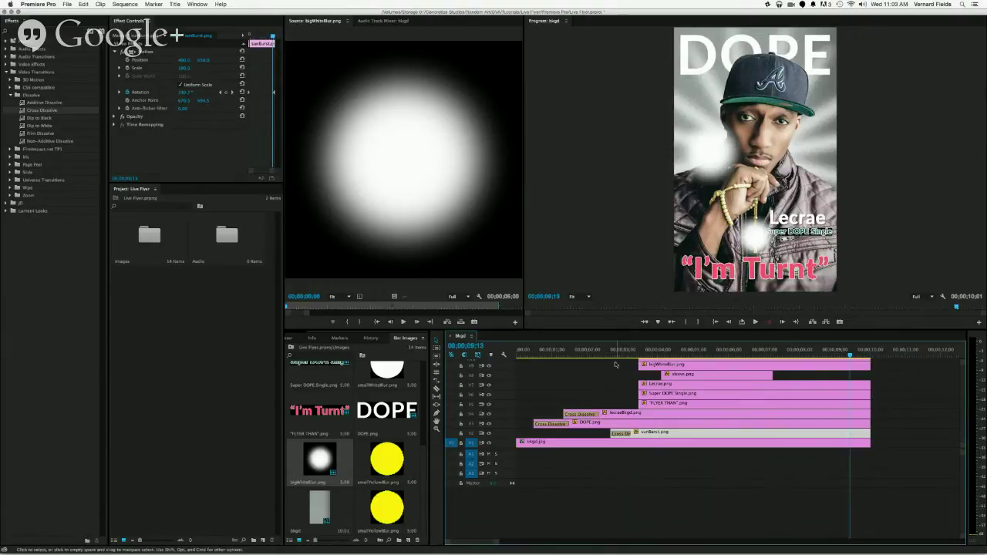
- Trim the starts of both bigWhiteBlur.png clips back to 00;00;02;12, before sunburst.png appears
mouse_move(616, 350)
left_mouse_down()
mouse_move(643, 351)
mouse_move(603, 352)
left_mouse_up()
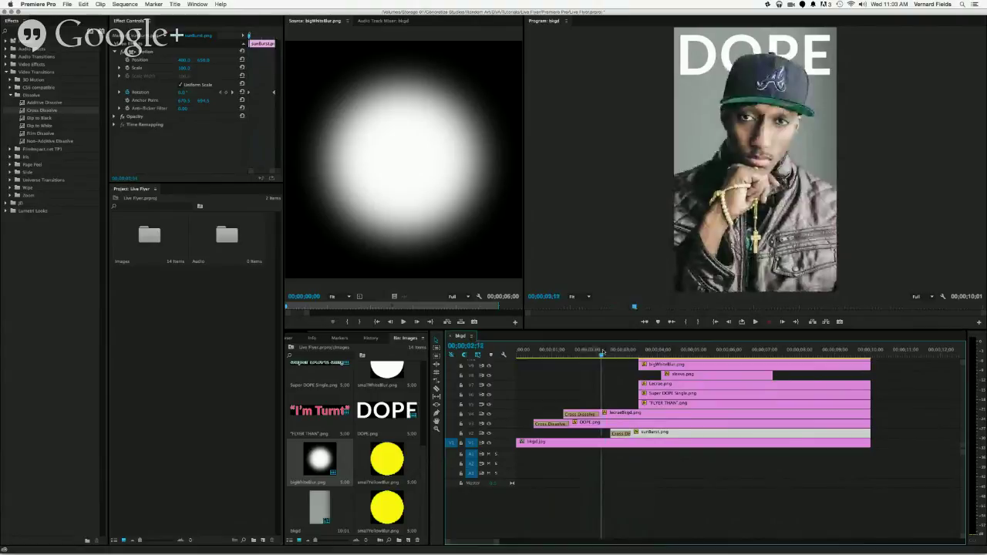
scroll(645, 393, "up", 2)
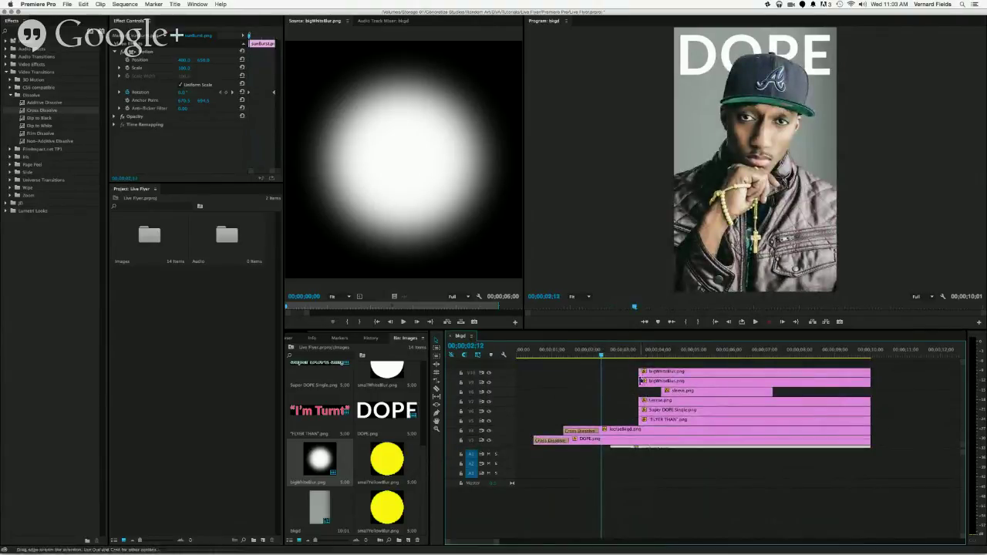
left_click_drag(640, 381, 602, 371)
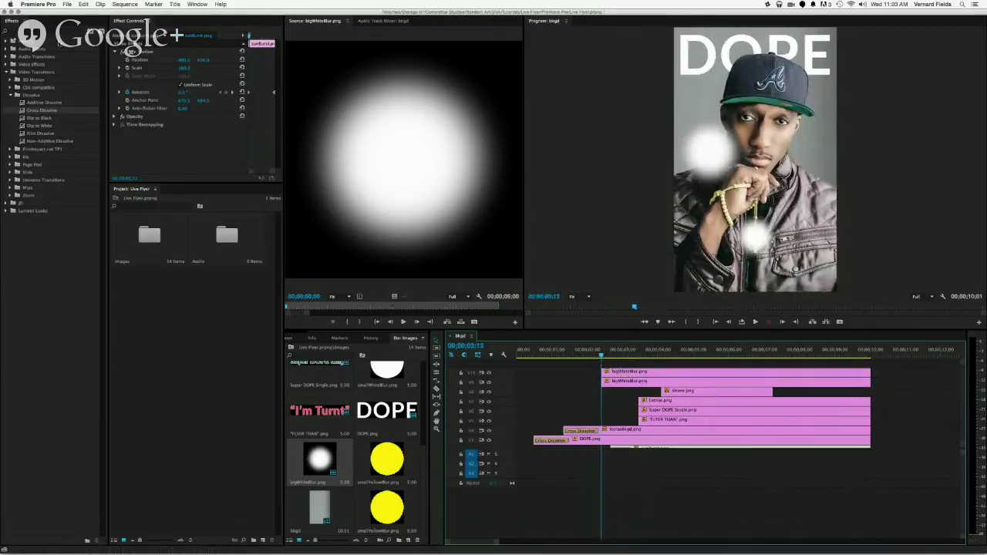
- Find the Strobe Light video effect by searching for strobe and apply it to the uppermost bigWhiteBlur.png clip
left_click(53, 33)
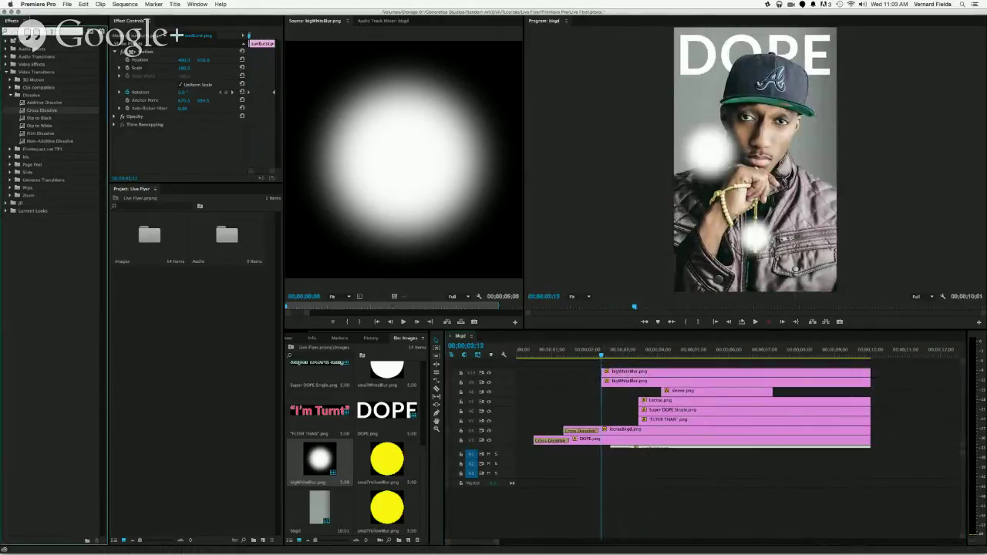
type("strobe")
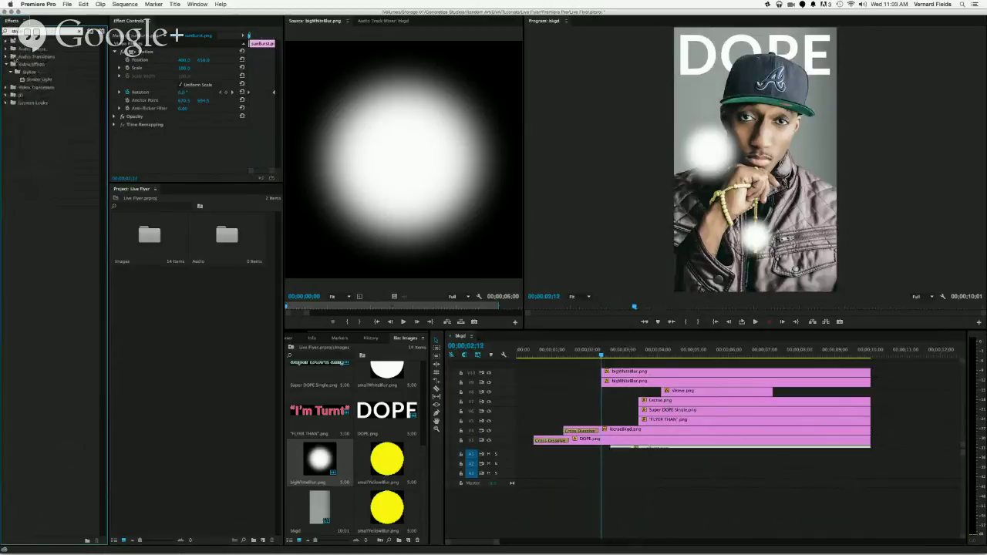
left_click(22, 79)
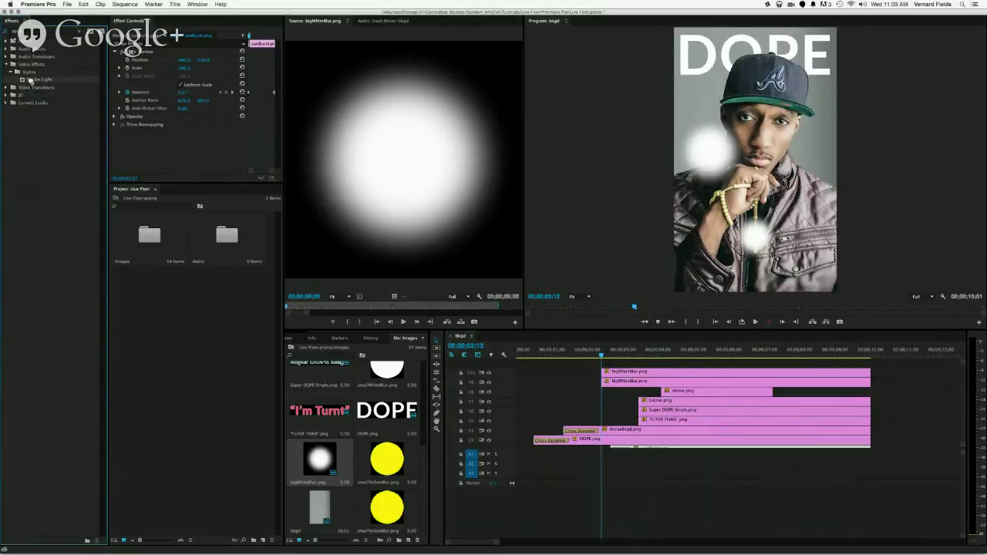
left_click_drag(49, 84, 644, 375)
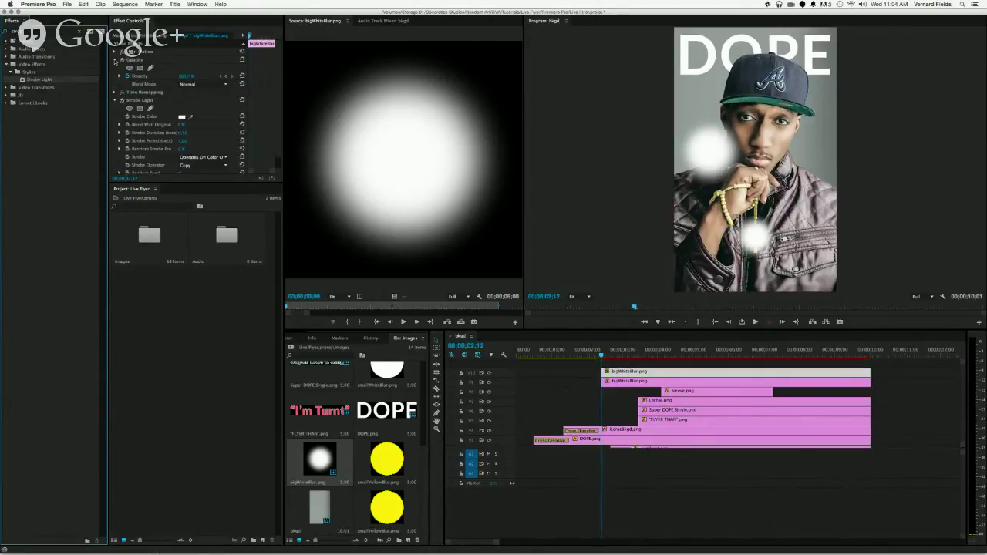
left_click(114, 60)
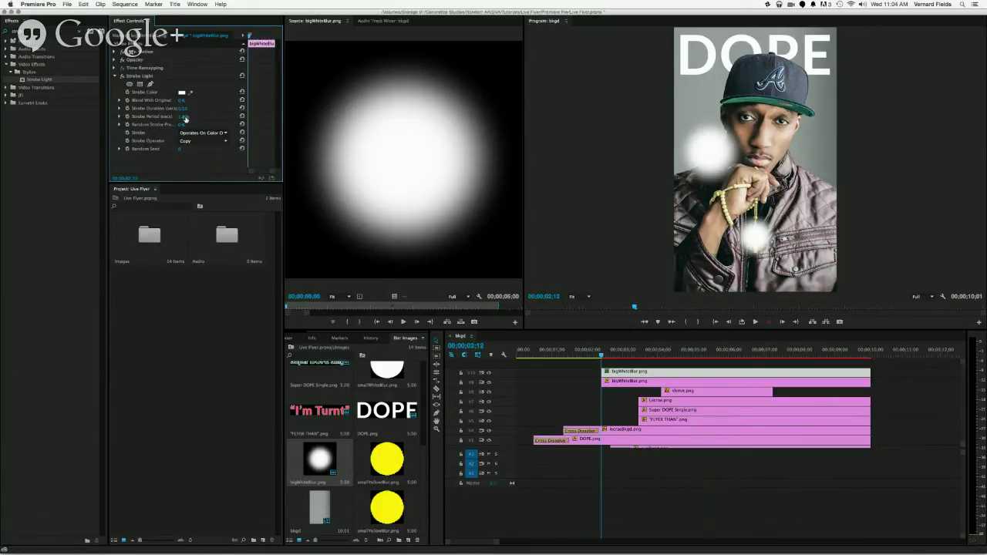
- Set the Strobe option of the Strobe Light effect to Makes Layer Transparent
left_click(199, 134)
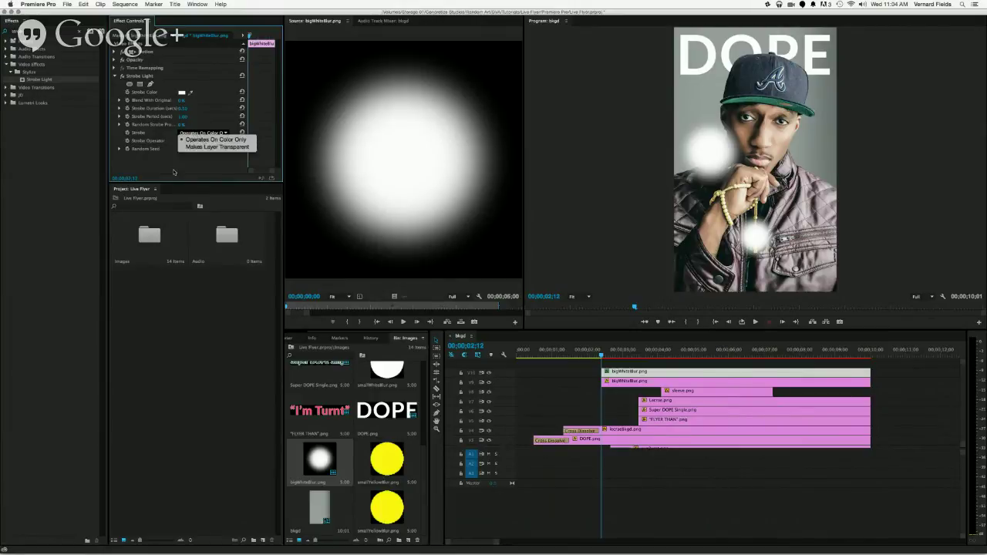
key("Escape")
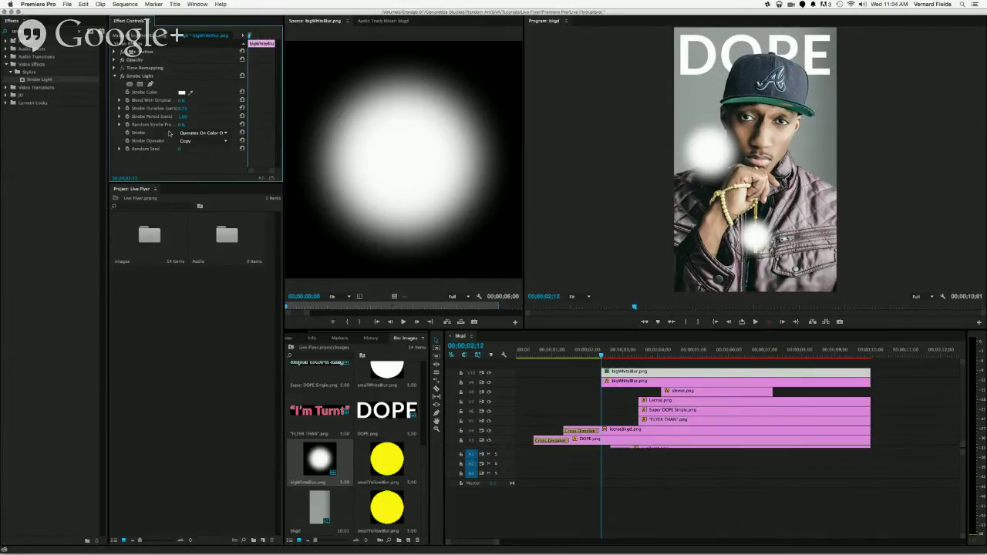
left_click(210, 135)
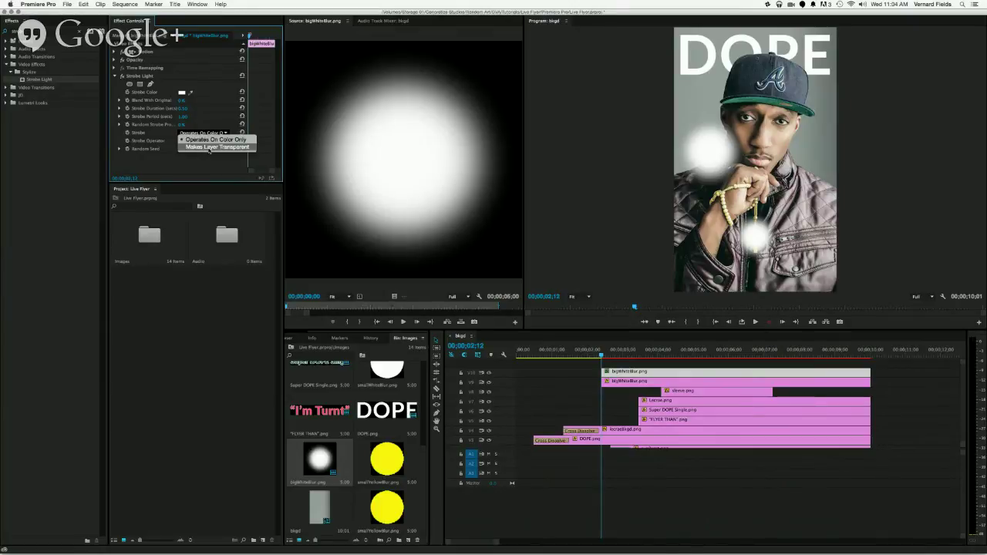
left_click(209, 147)
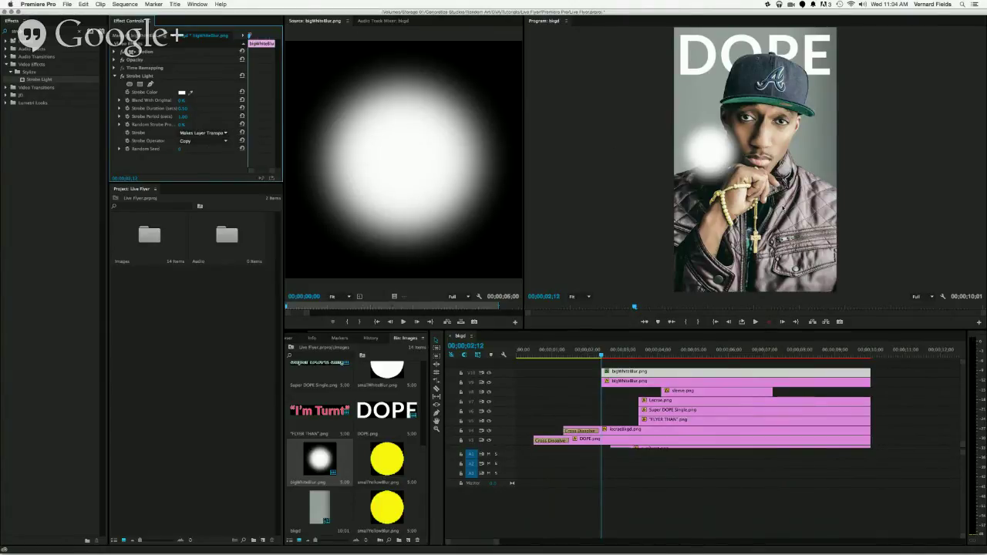
left_click(182, 109)
left_click(199, 165)
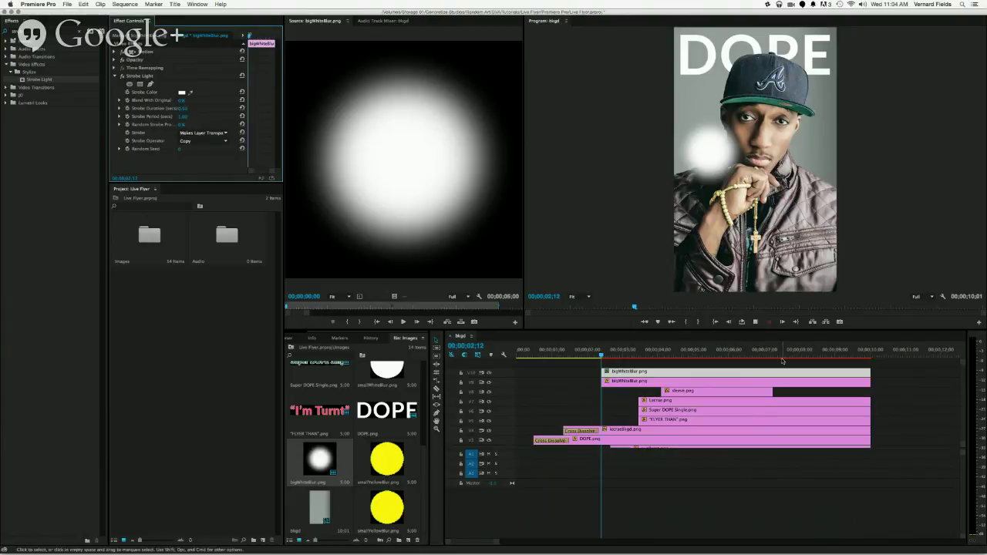
- Play the sequence to check the strobing blur, and return the playhead to 00;00;02;12
key("space")
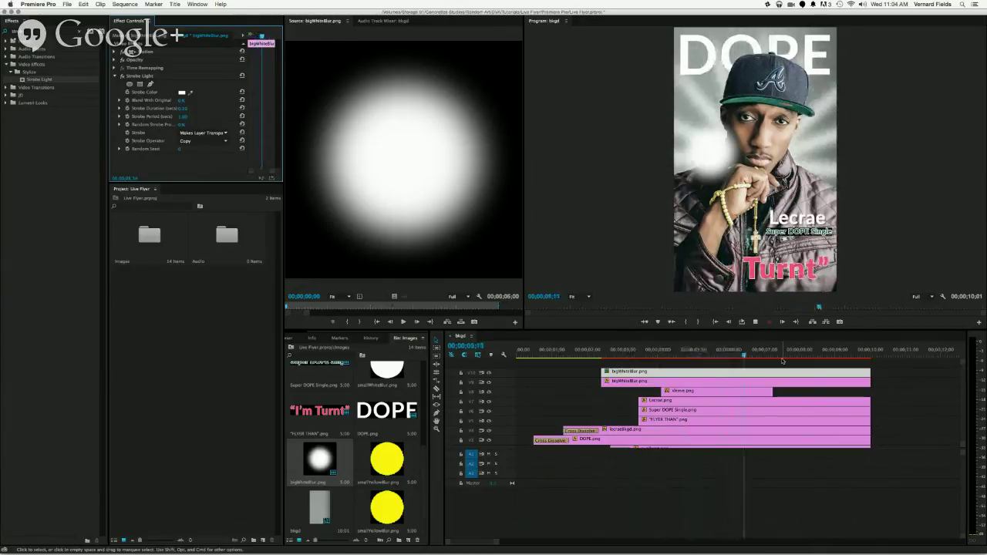
key("space")
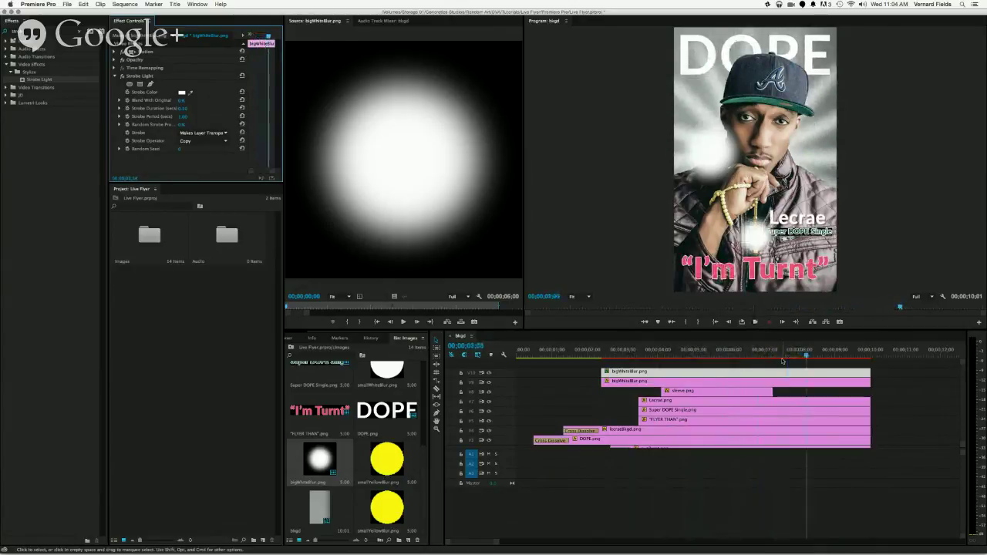
left_click(603, 355)
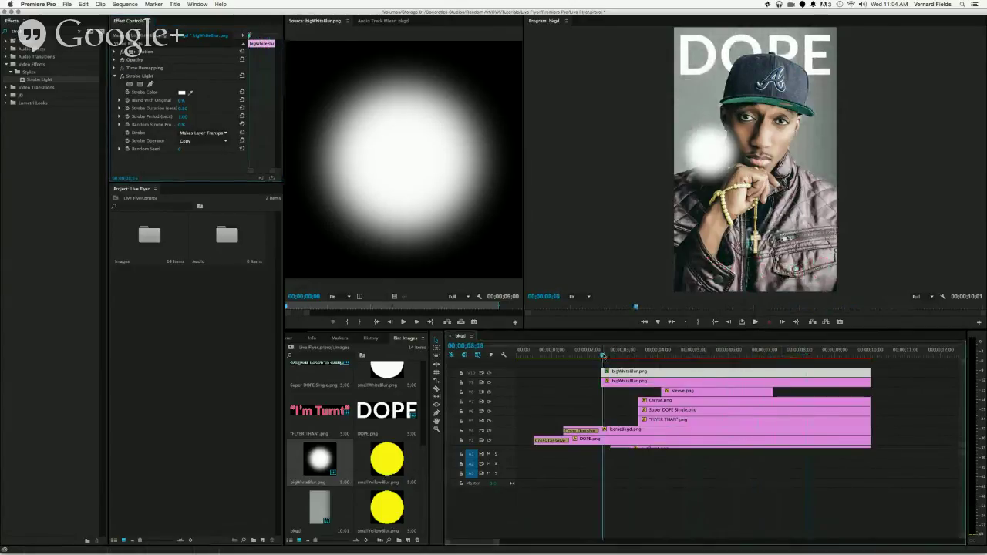
left_click_drag(603, 355, 602, 355)
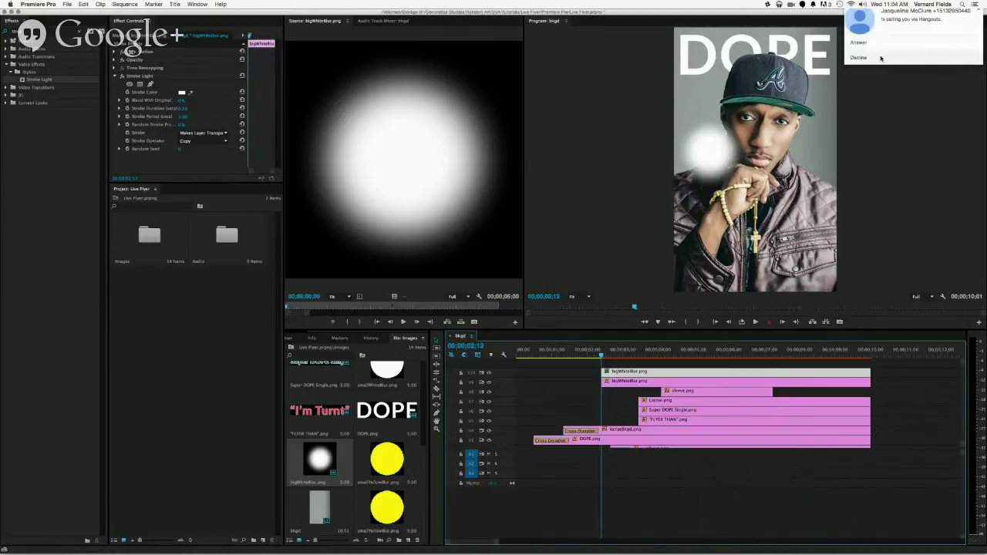
- Decline the incoming Hangouts call
left_click(880, 58)
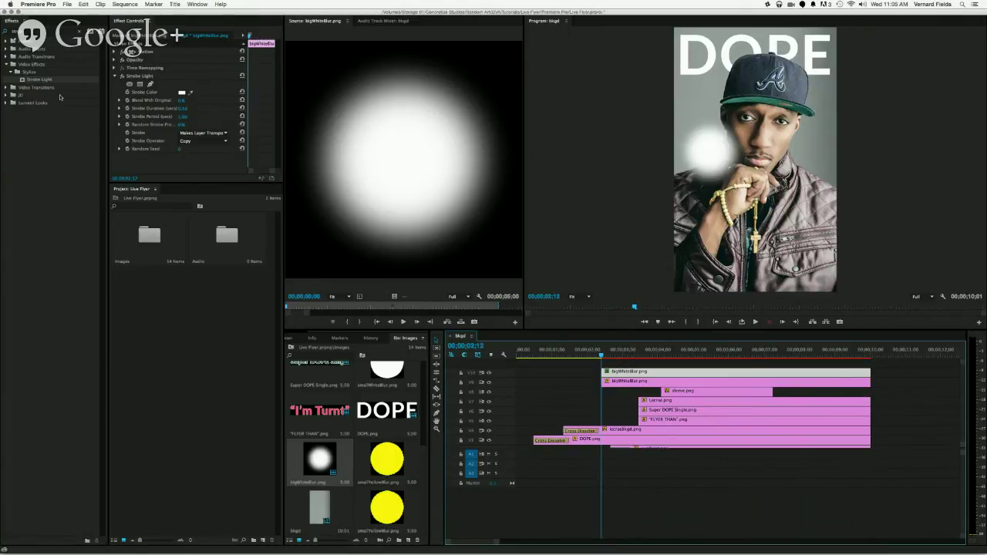
key("XF86AudioMute")
- Try a Strobe Period of 0.50 and a Strobe Duration of 0.25 seconds, and play the result
left_click(183, 109)
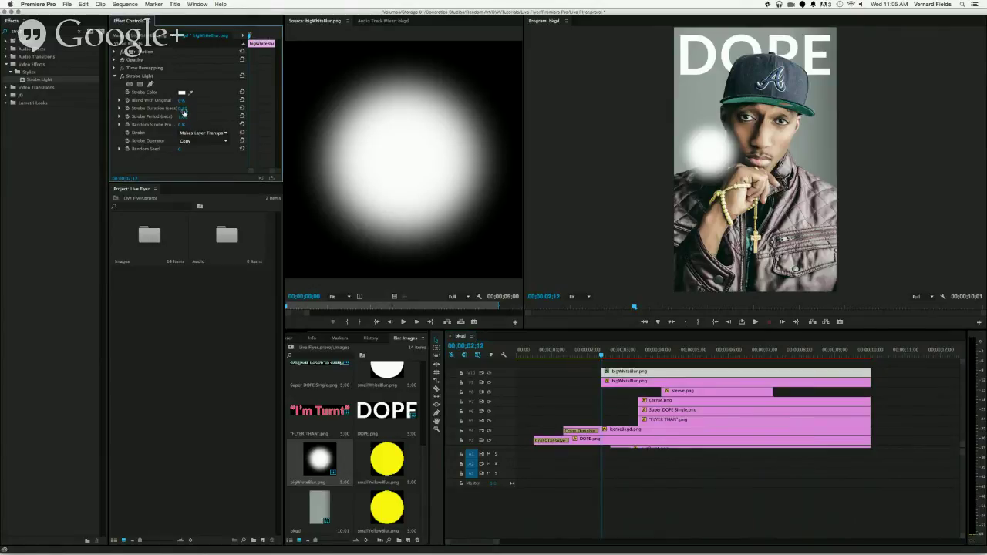
type("0.50")
key("Return")
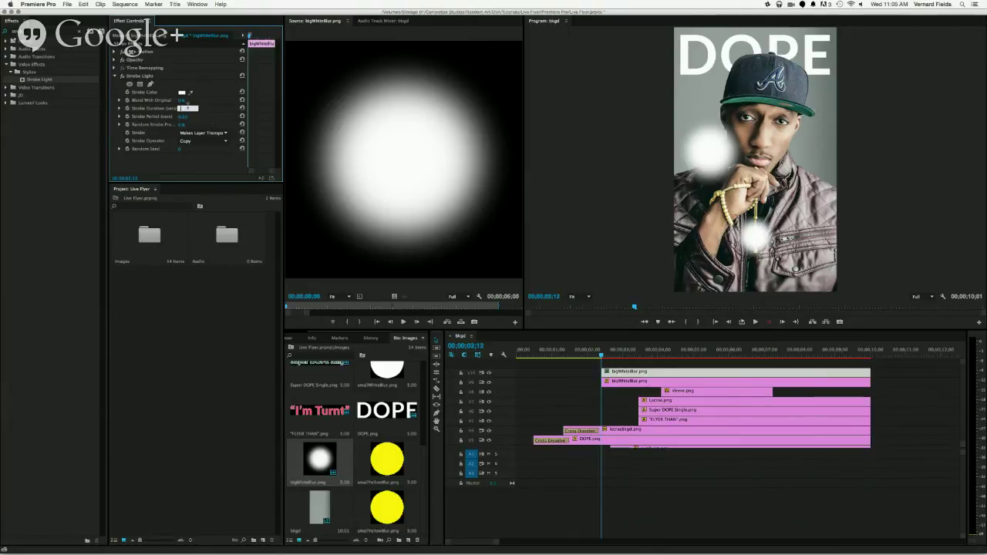
key("Return")
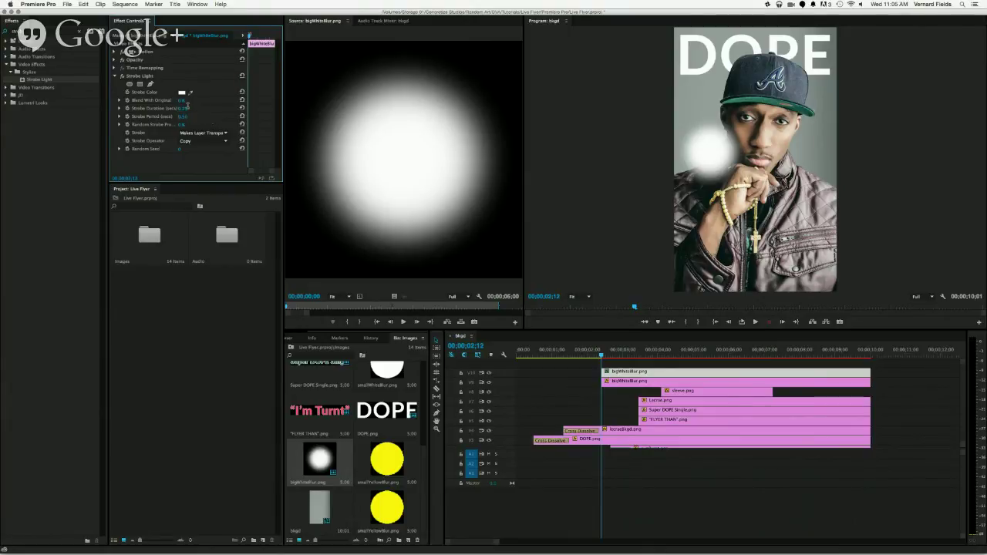
key("space")
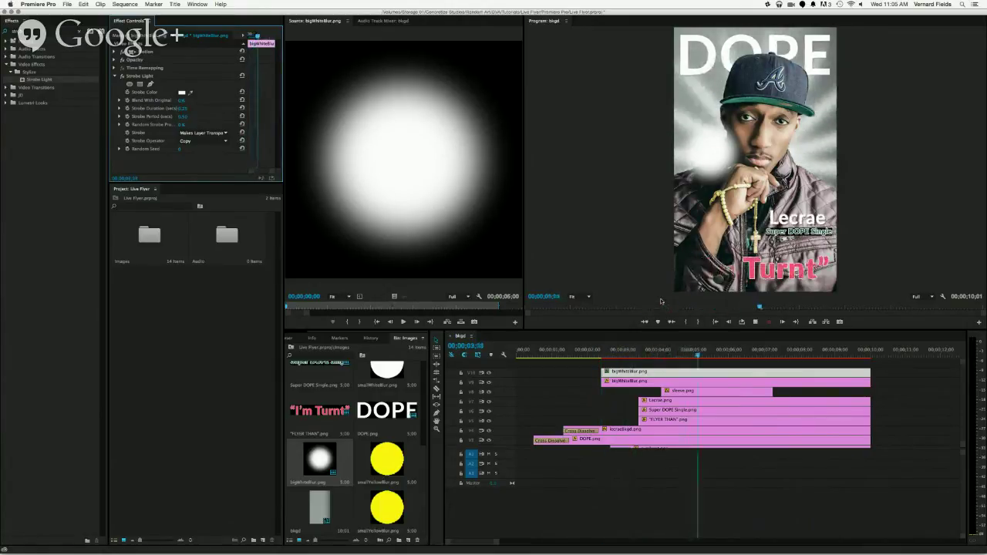
- Try a Strobe Period of 0.25 and a Strobe Duration of .125 seconds, and play the faster flashing
left_click(185, 116)
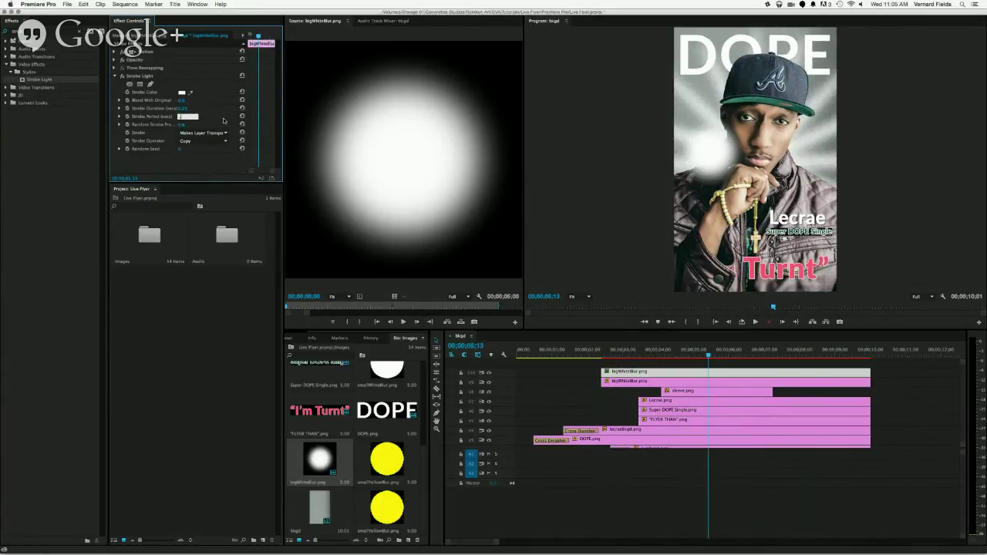
type("0.30")
key("shift+Tab")
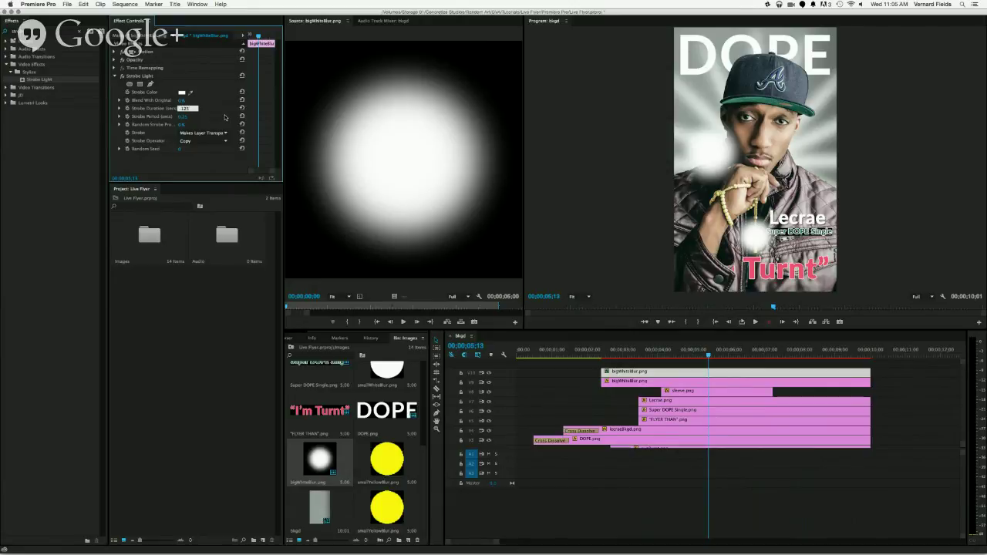
key("Return")
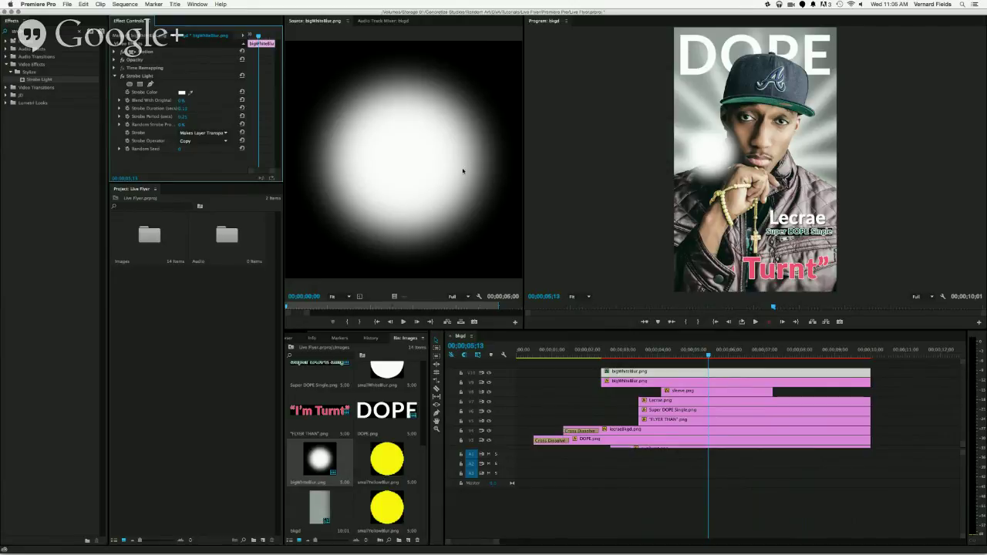
left_click_drag(721, 356, 646, 363)
key("space")
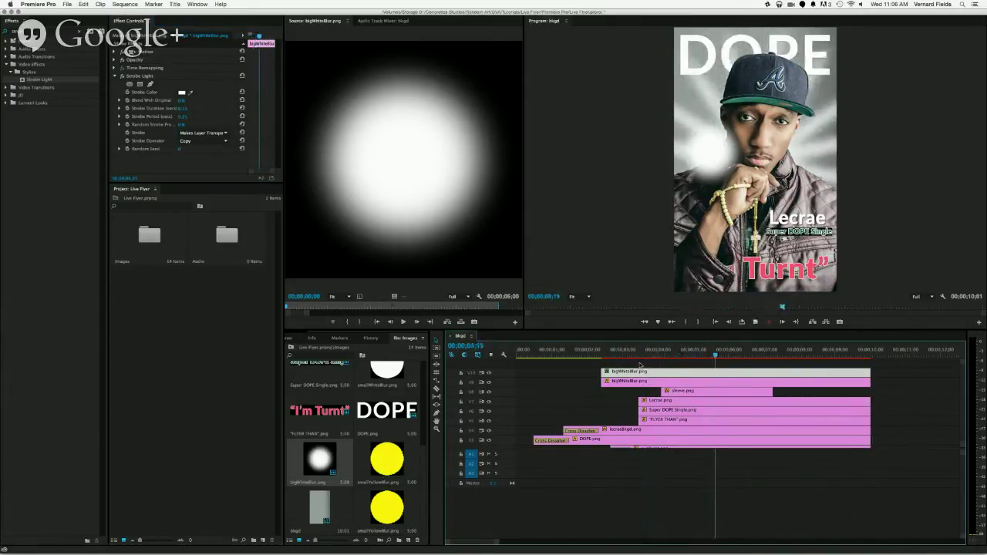
key("space")
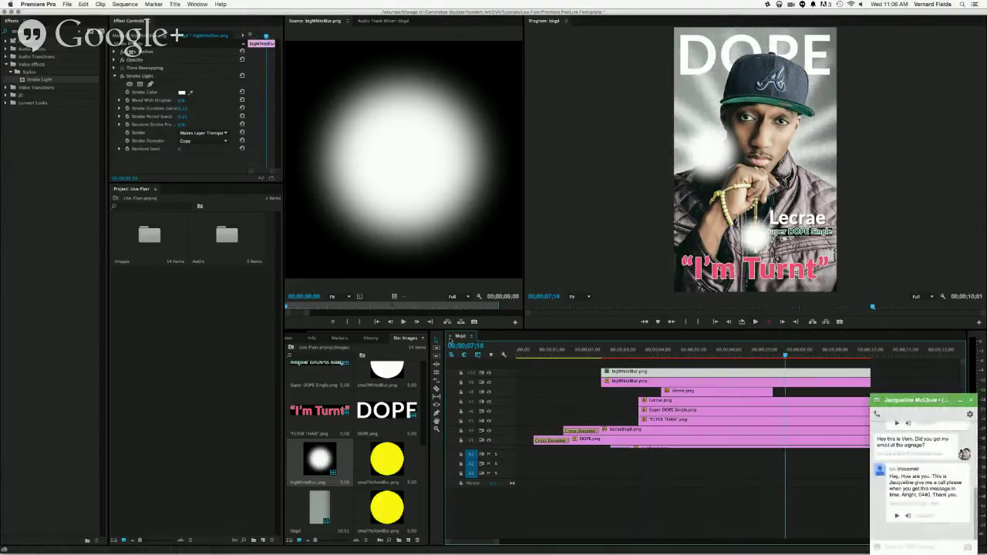
- Set the Strobe Period to 0.13 and the Strobe Duration to 0.07 seconds, and play the sequence to check the flashing
left_click(183, 109)
key("Tab")
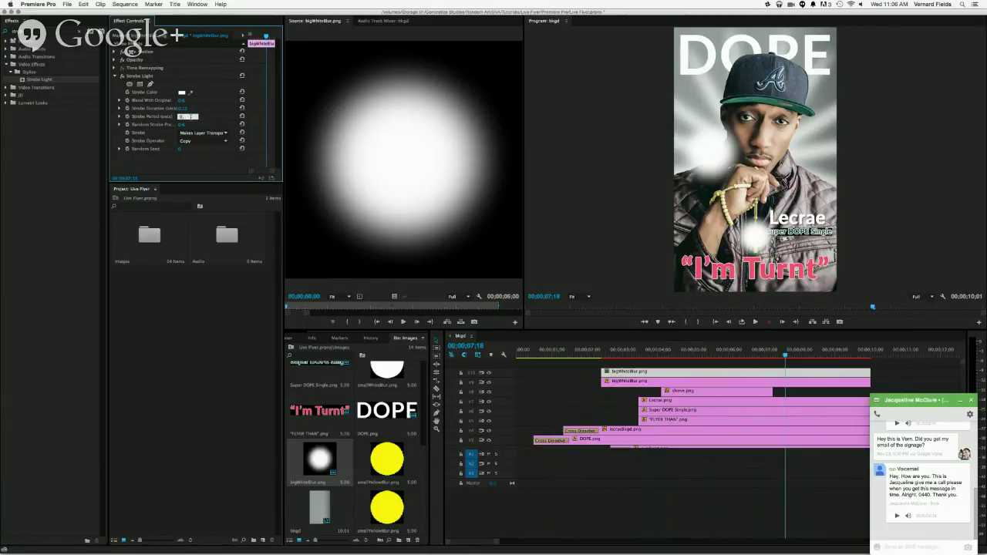
left_click(186, 108)
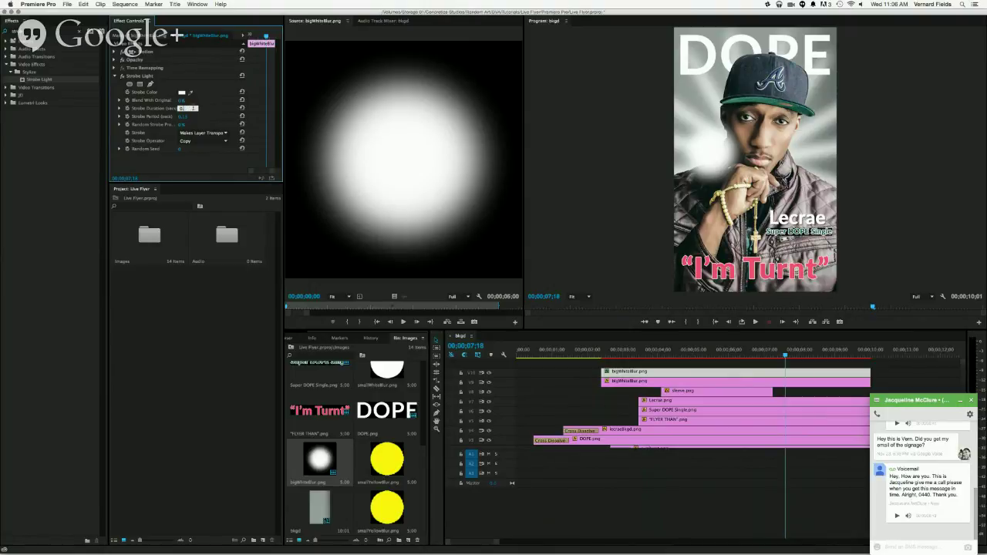
key("Return")
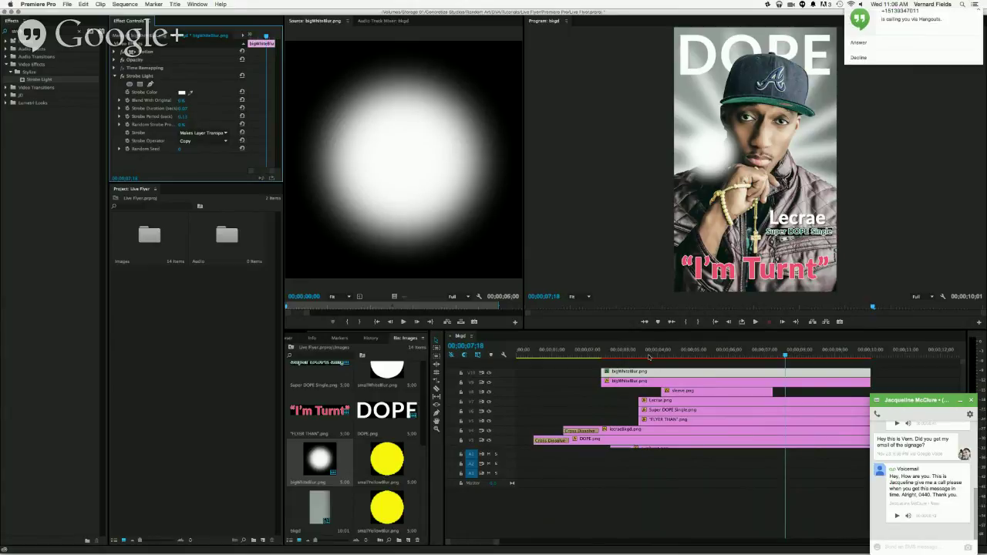
left_click_drag(648, 354, 634, 354)
key("space")
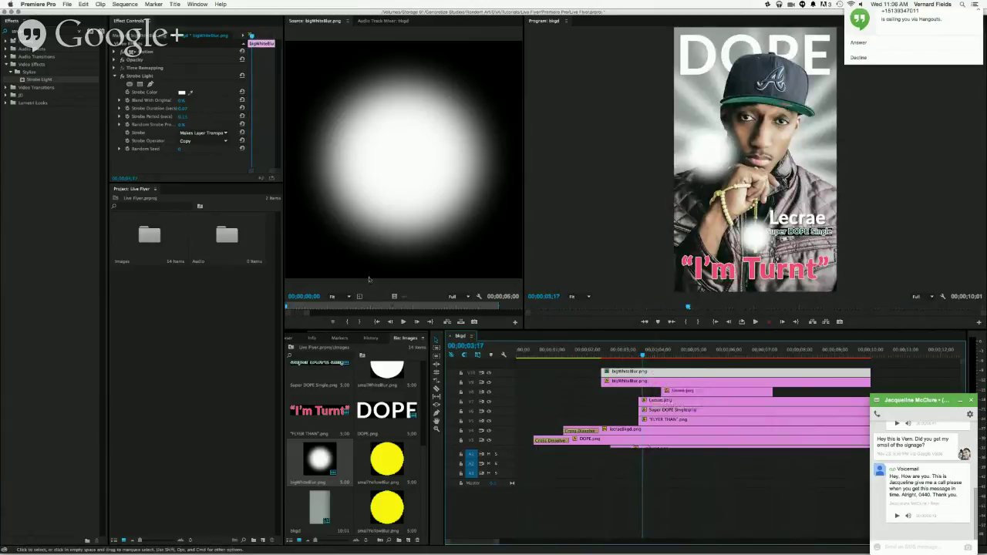
- Copy the Strobe Light effect to the lower bigWhiteBlur.png clip and play the sequence from near that clip's start
left_click(118, 77)
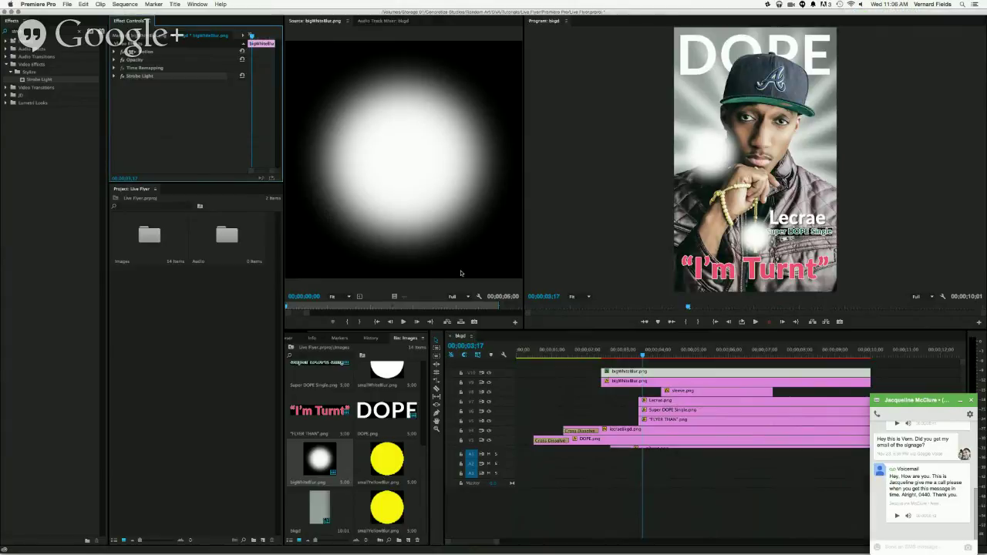
left_click(668, 382)
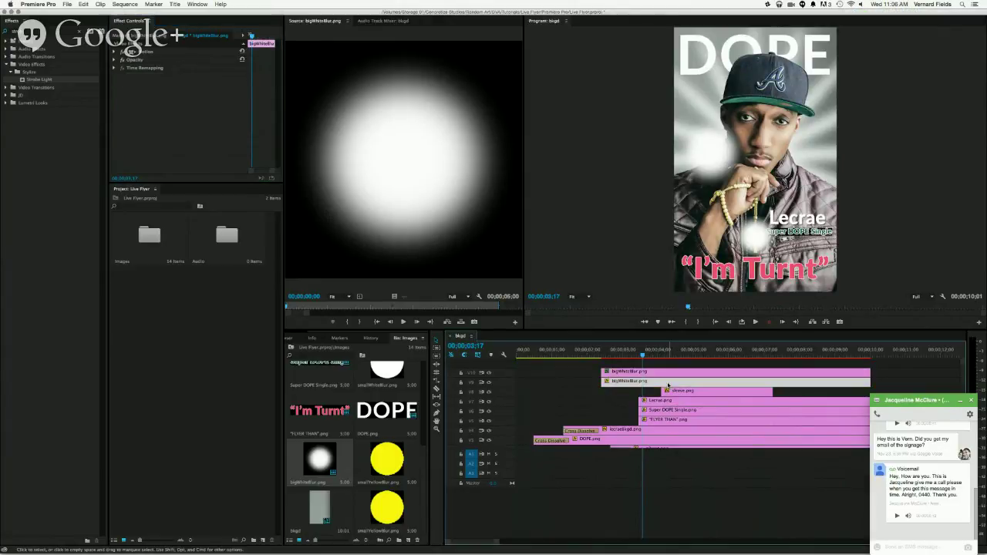
left_click(158, 96)
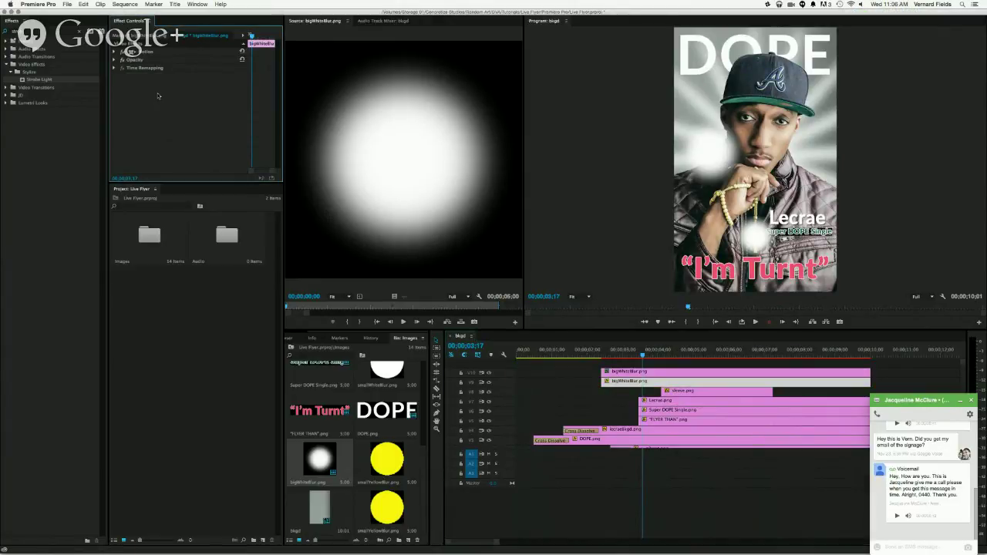
key("super+v")
left_click_drag(644, 356, 606, 357)
key("space")
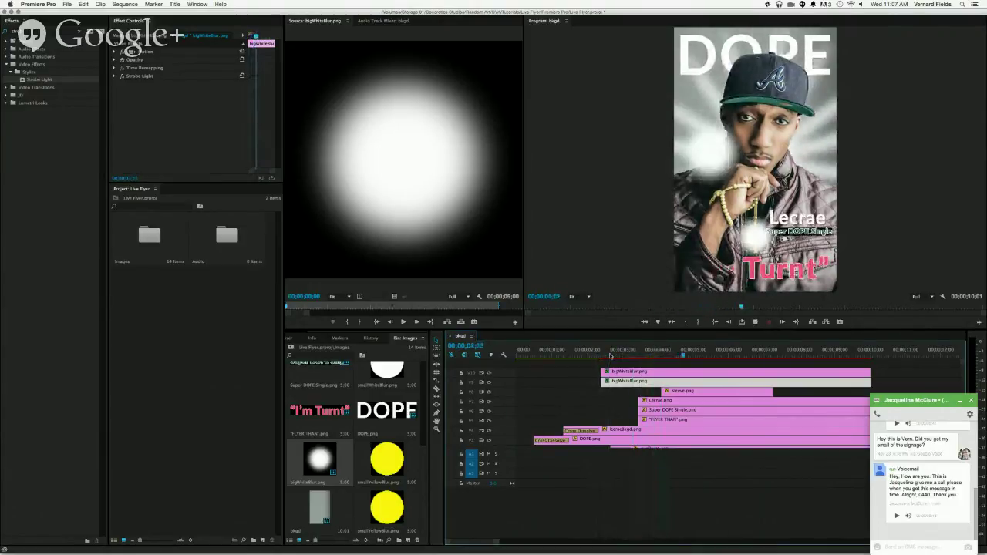
left_click(634, 356)
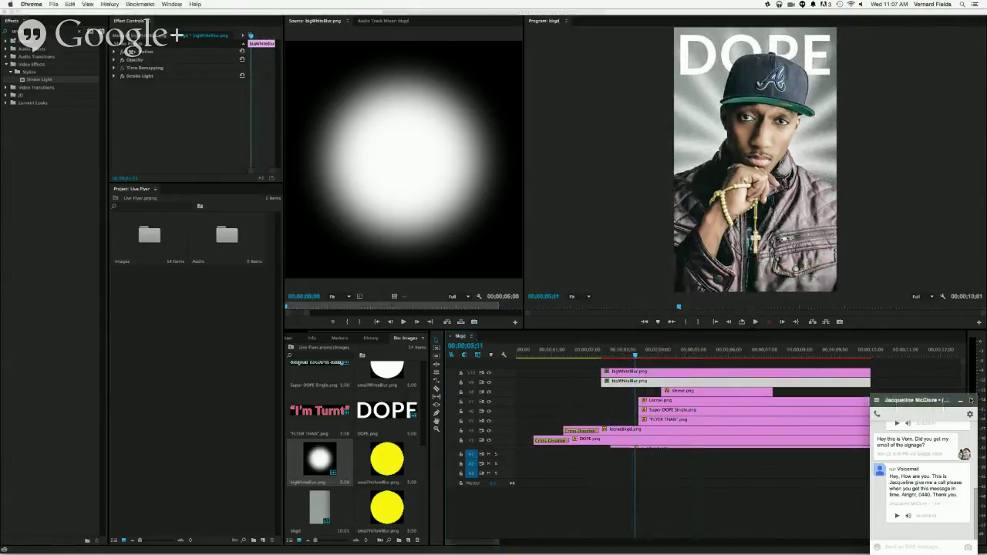
key("ctrl+Right")
key("ctrl+Left")
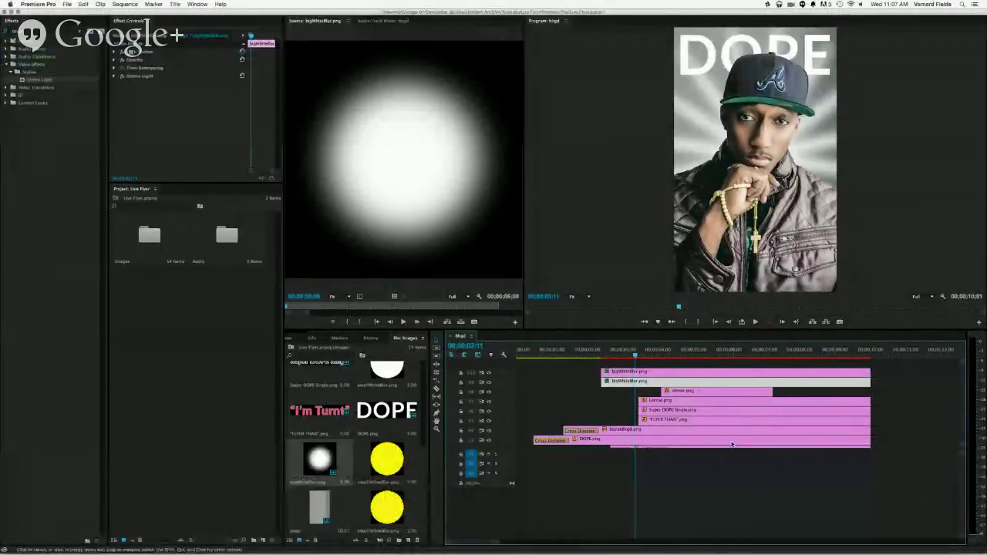
- Go to about 4;04 and display the sleeve.png clip's outline to examine how it sits against the cover text
left_click_drag(635, 357, 662, 371)
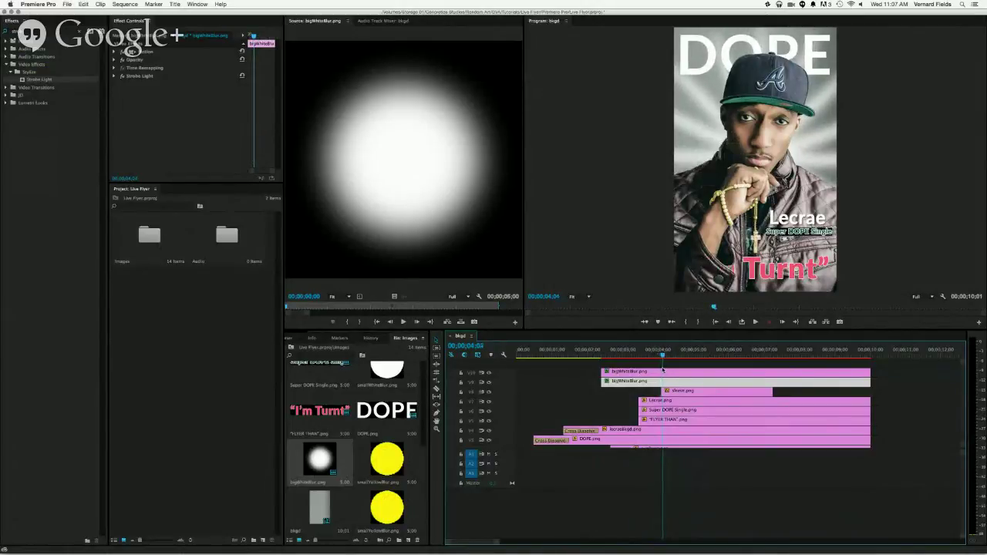
left_click(675, 391)
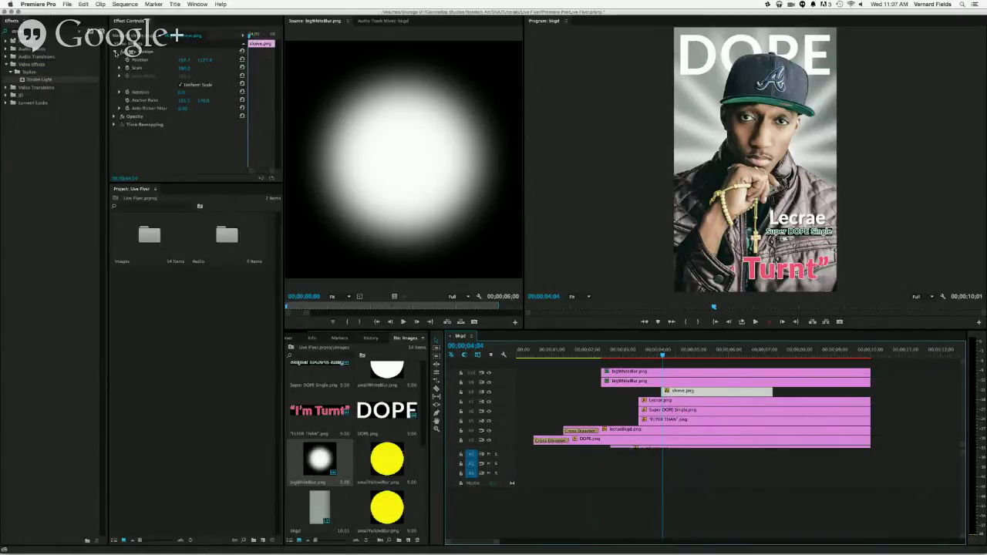
left_click(115, 52)
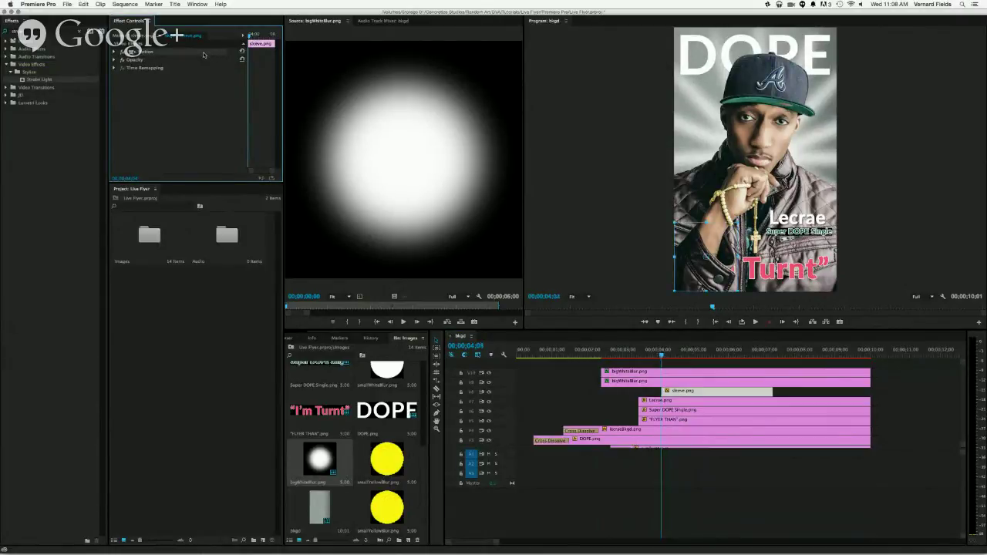
key("Right")
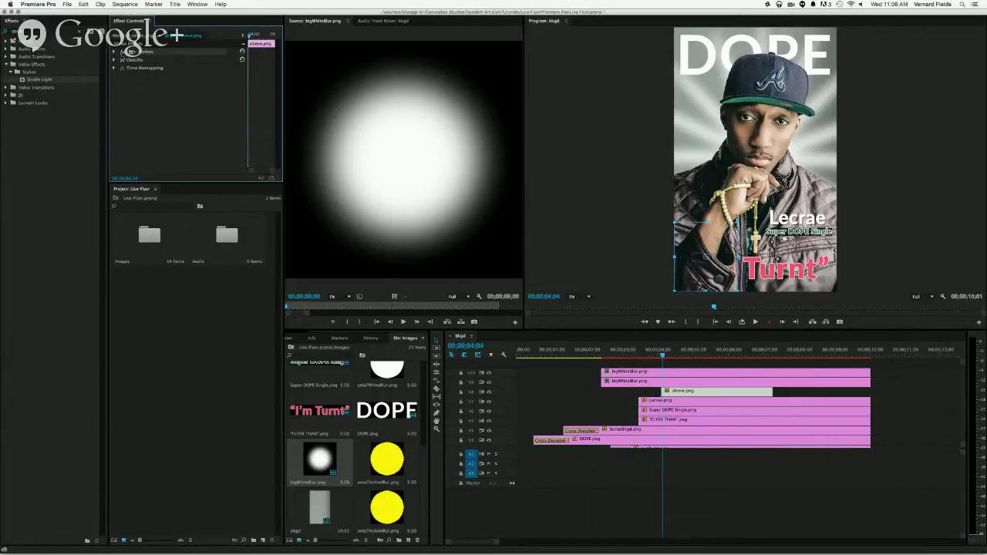
left_click(717, 273)
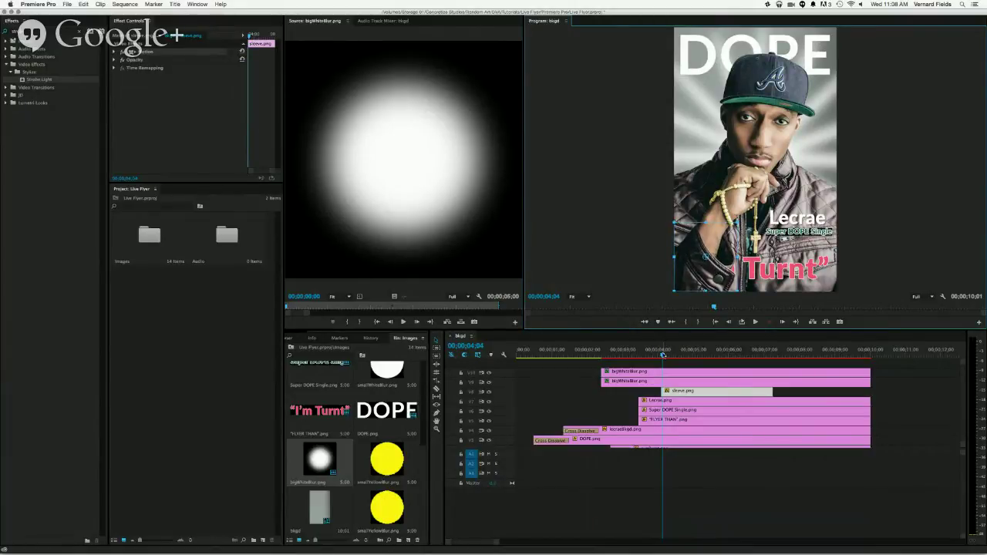
left_click_drag(662, 357, 664, 360)
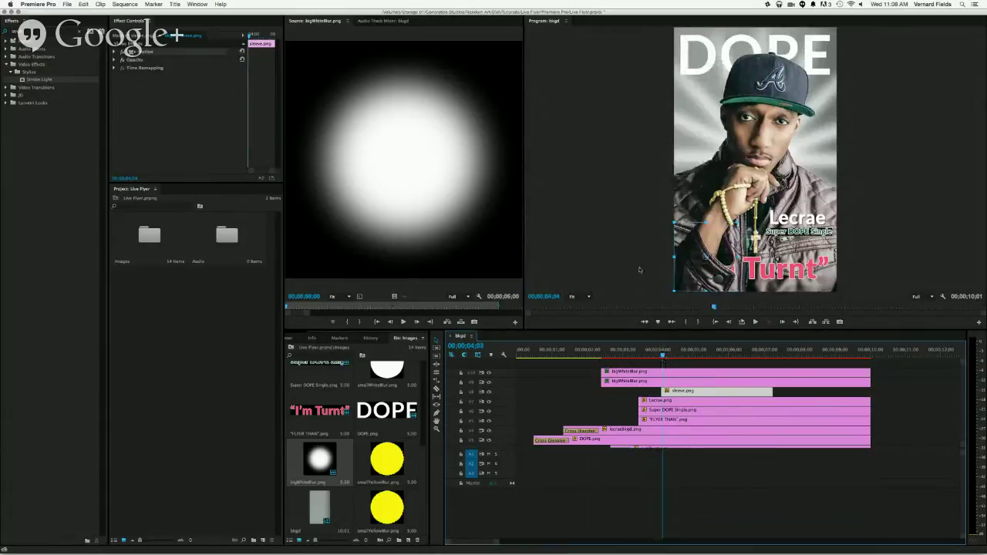
left_click(783, 291)
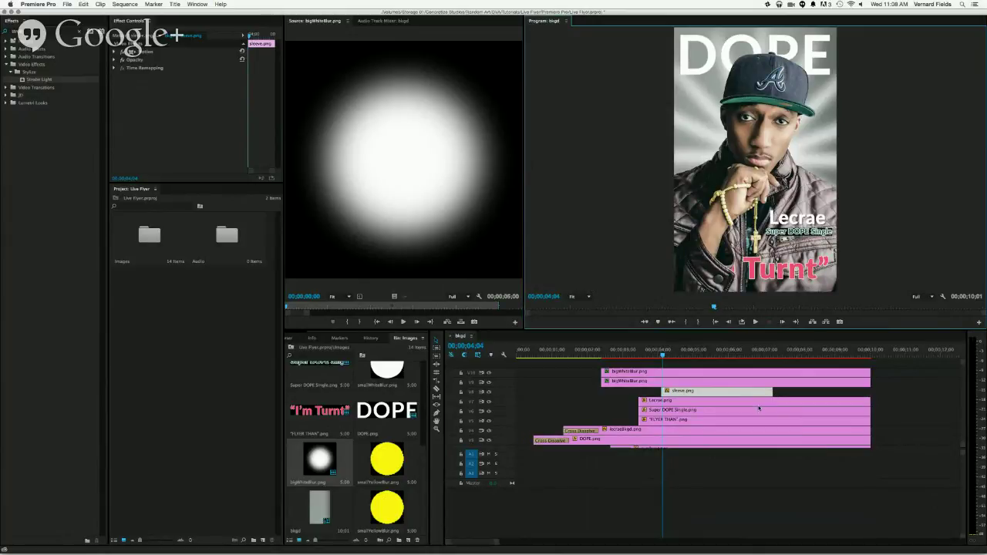
- Shorten the sleeve.png clip from its end to about five and a half seconds in the sequence
left_click(716, 420)
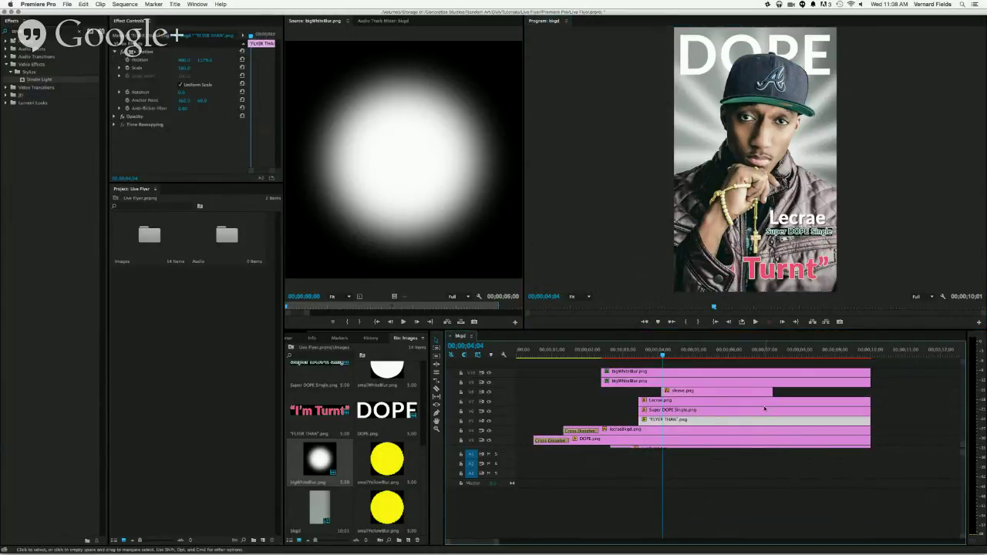
left_click_drag(772, 391, 710, 388)
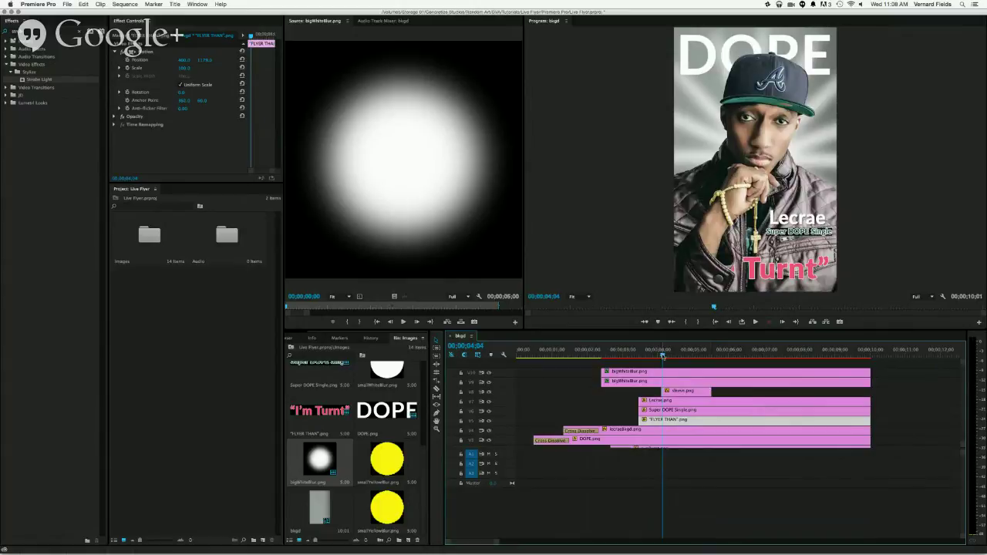
mouse_move(663, 356)
left_mouse_down()
mouse_move(651, 356)
mouse_move(661, 357)
left_mouse_up()
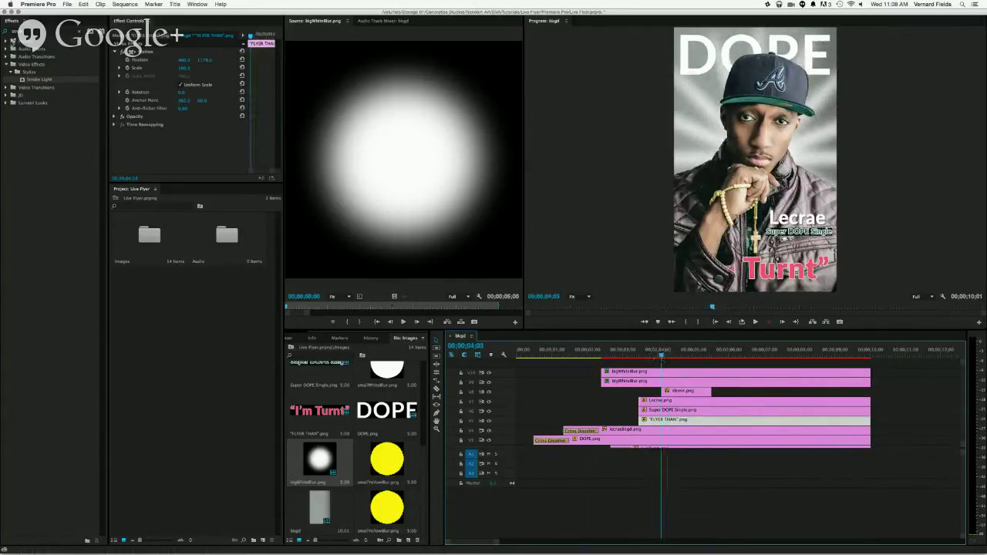
- Clear the effects search and expand the Video Transitions folder
left_click(80, 33)
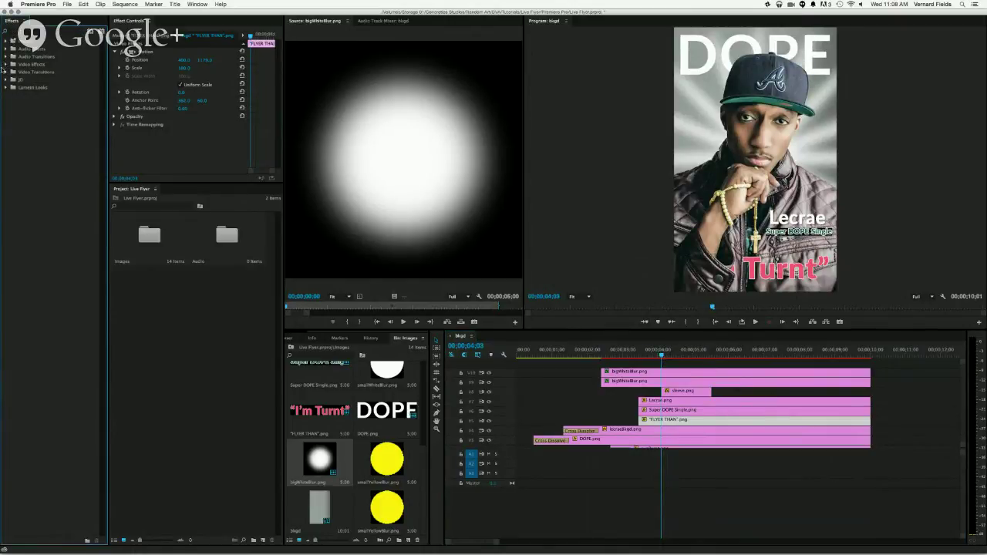
left_click(6, 71)
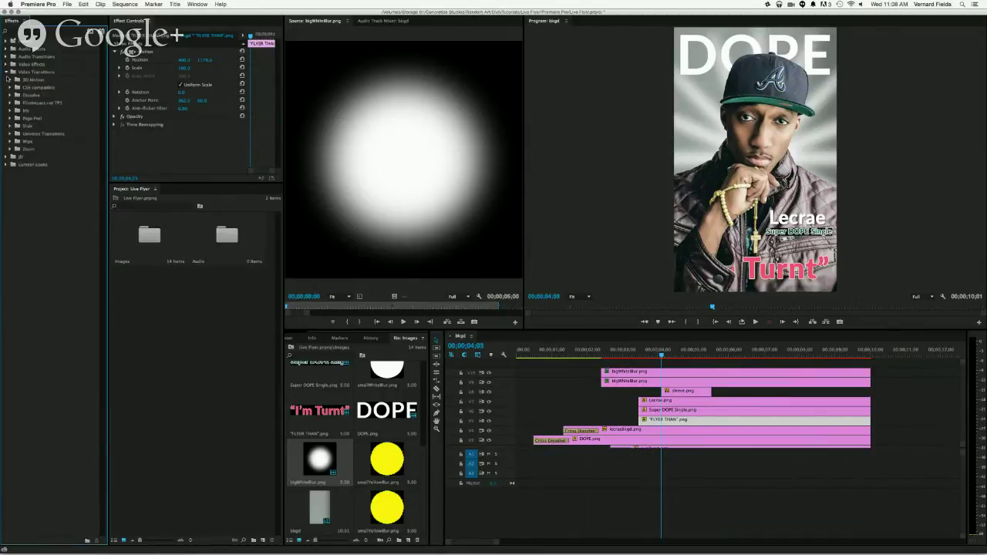
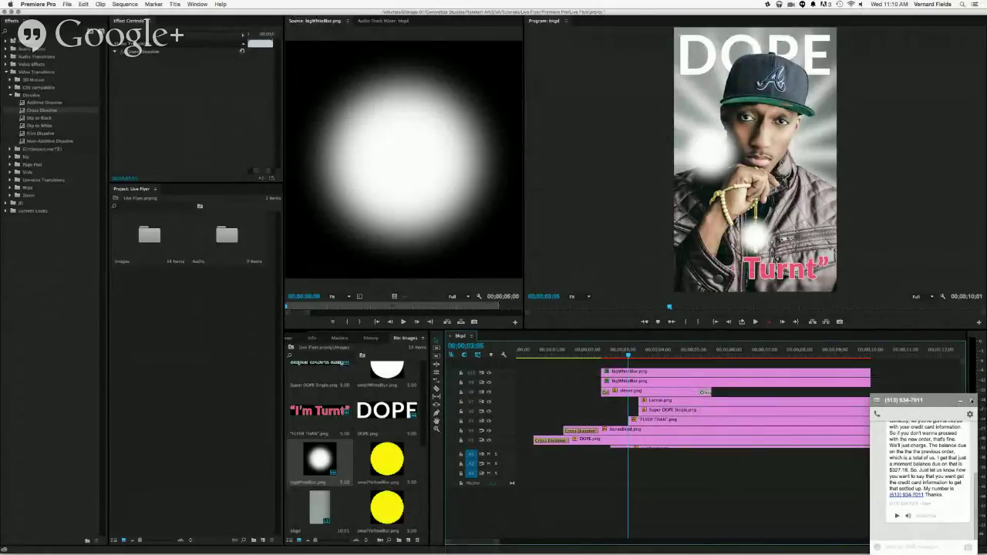
key("super+Tab")
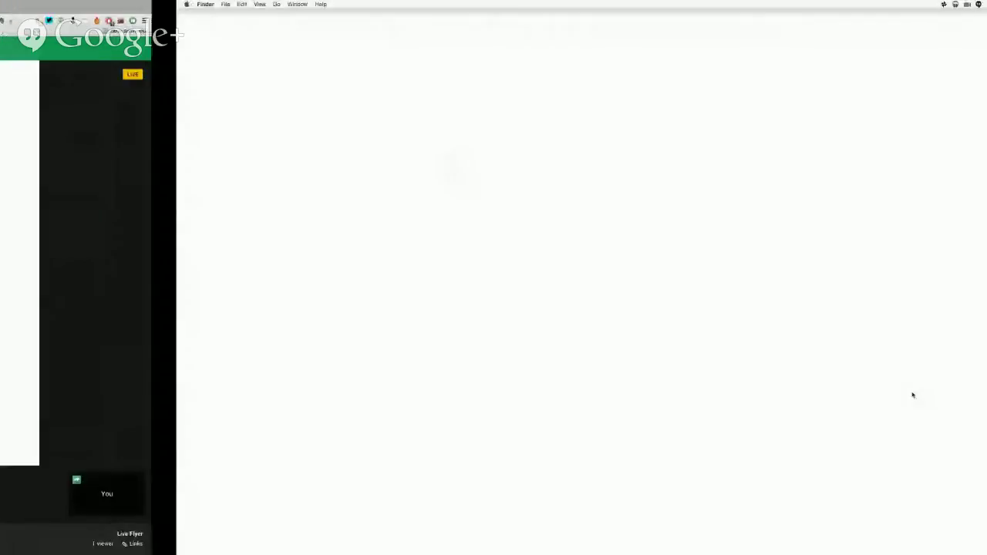
key("super+Tab")
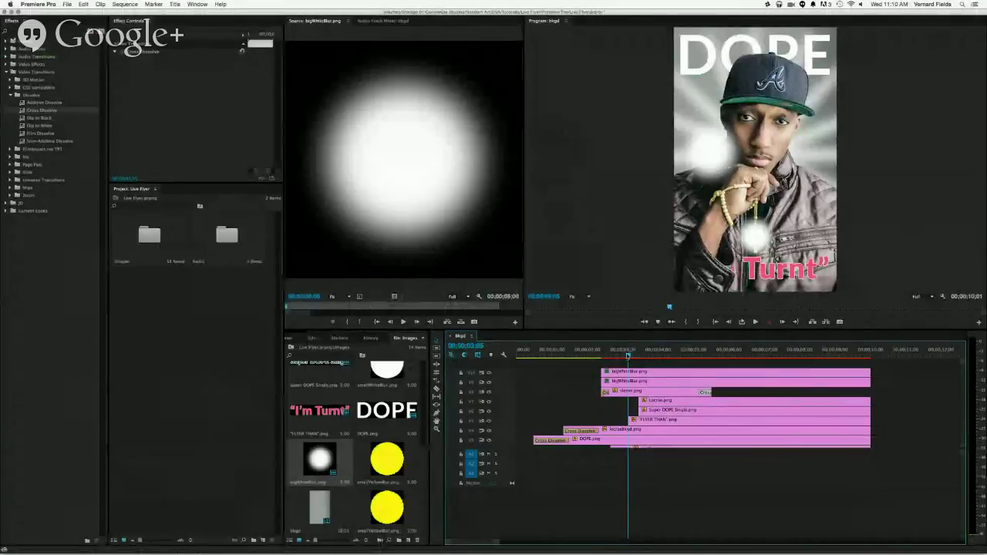
- Keyframe the "FLYER THAN".png clip's Position to slide from beyond the cover's left edge at 3;05 to its current spot at 4;05
left_click_drag(617, 356, 610, 359)
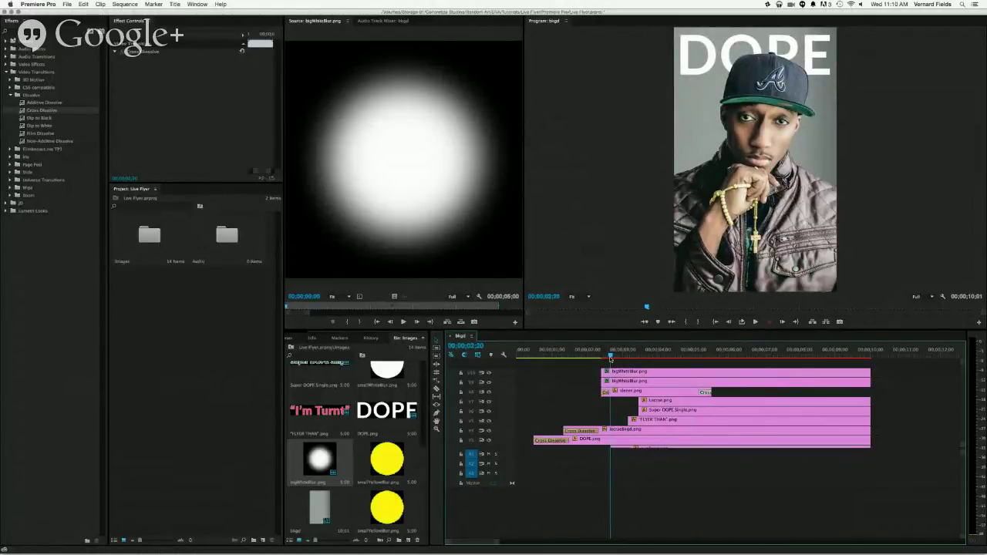
mouse_move(610, 358)
left_mouse_down()
mouse_move(600, 359)
mouse_move(641, 364)
mouse_move(626, 365)
left_mouse_up()
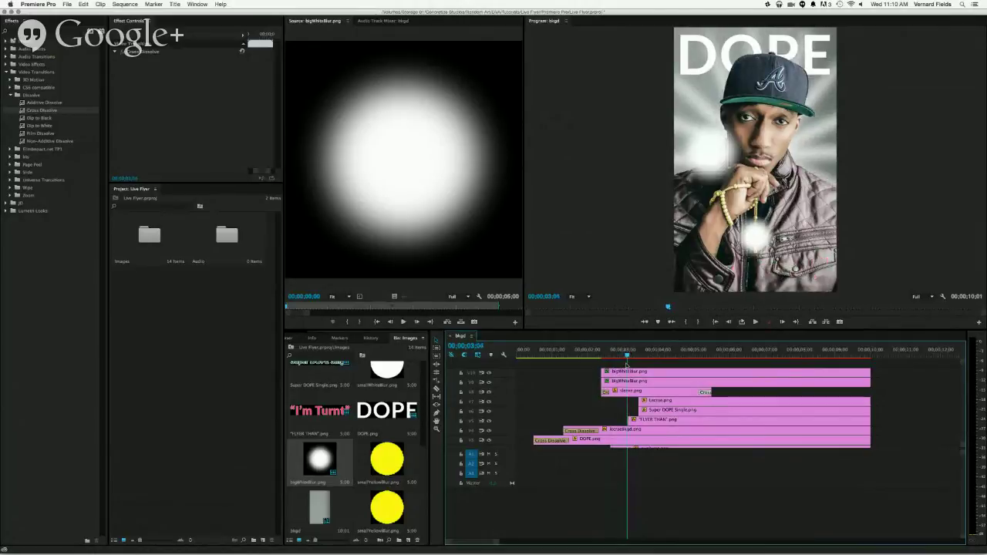
left_click(652, 421)
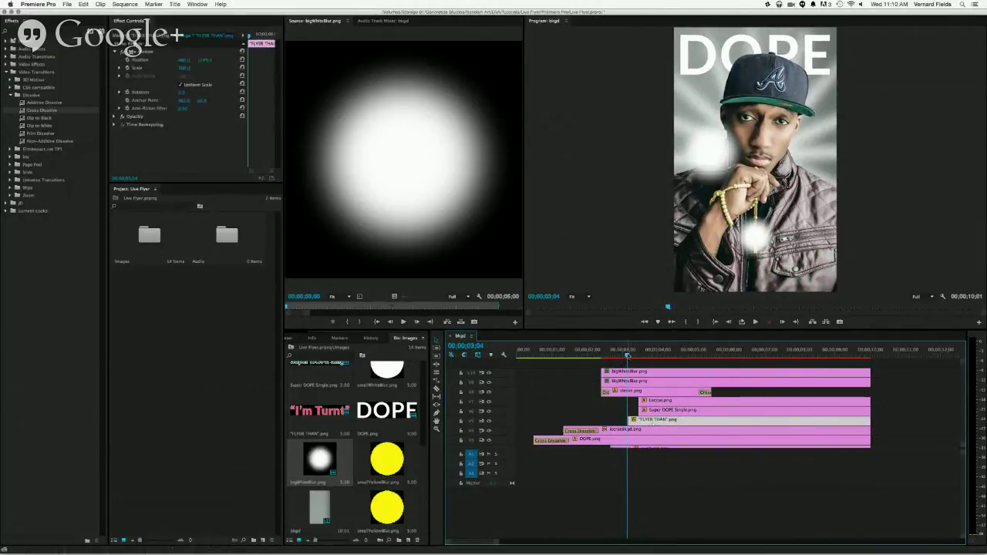
key("Right")
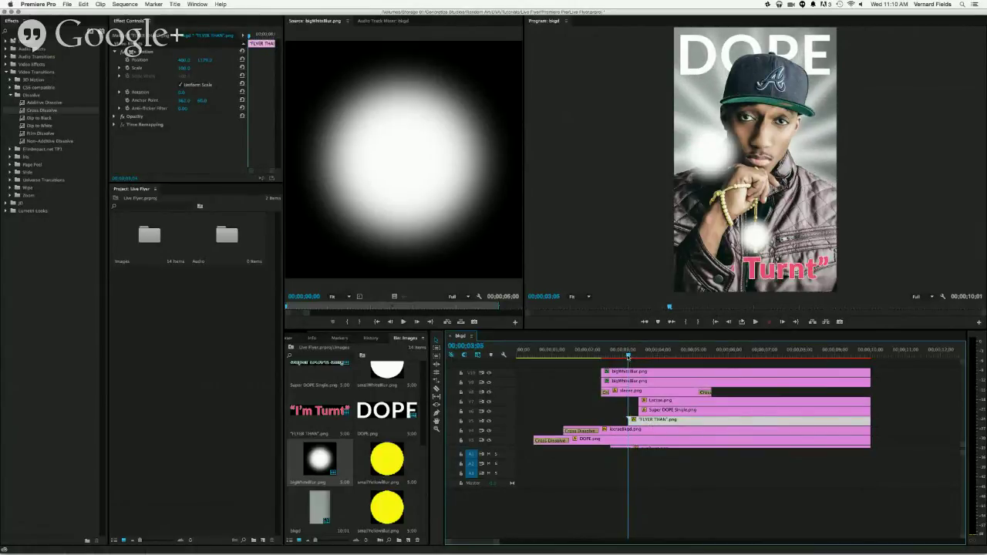
left_click_drag(629, 357, 664, 360)
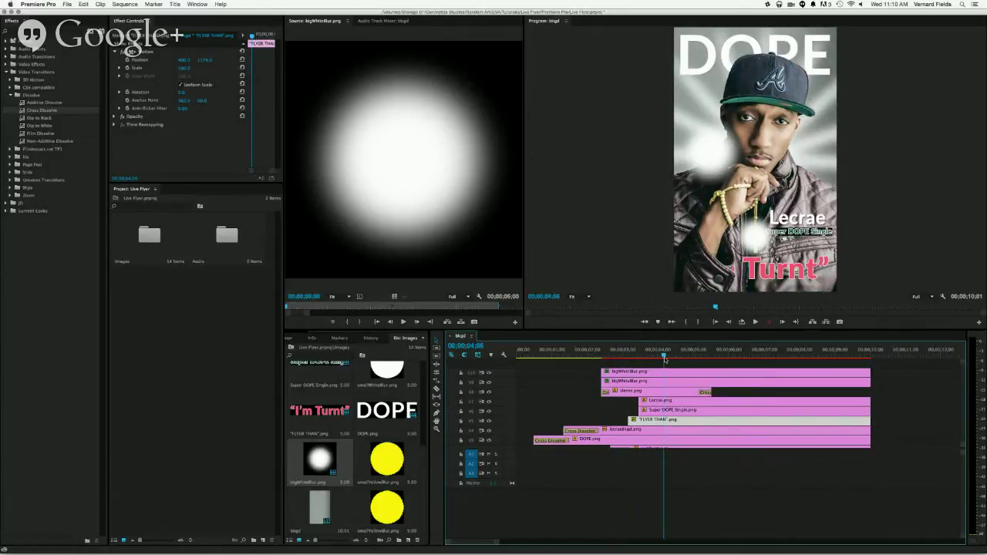
left_click(127, 59)
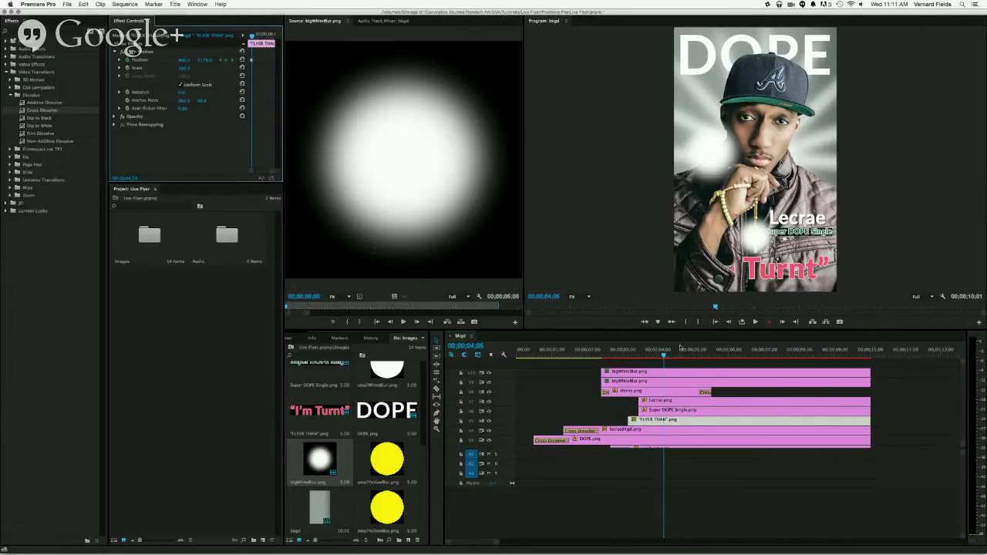
left_click_drag(663, 356, 628, 357)
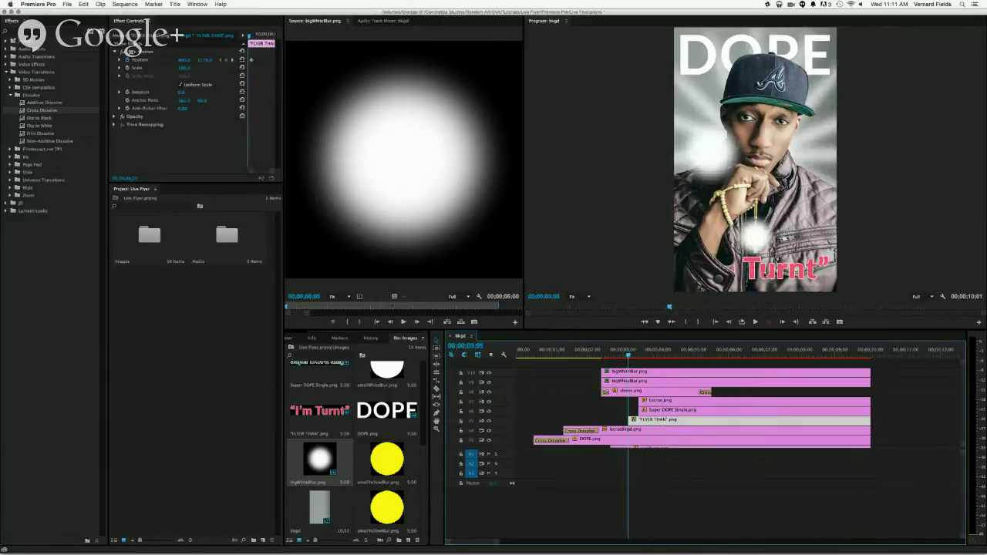
left_click_drag(188, 64, 188, 63)
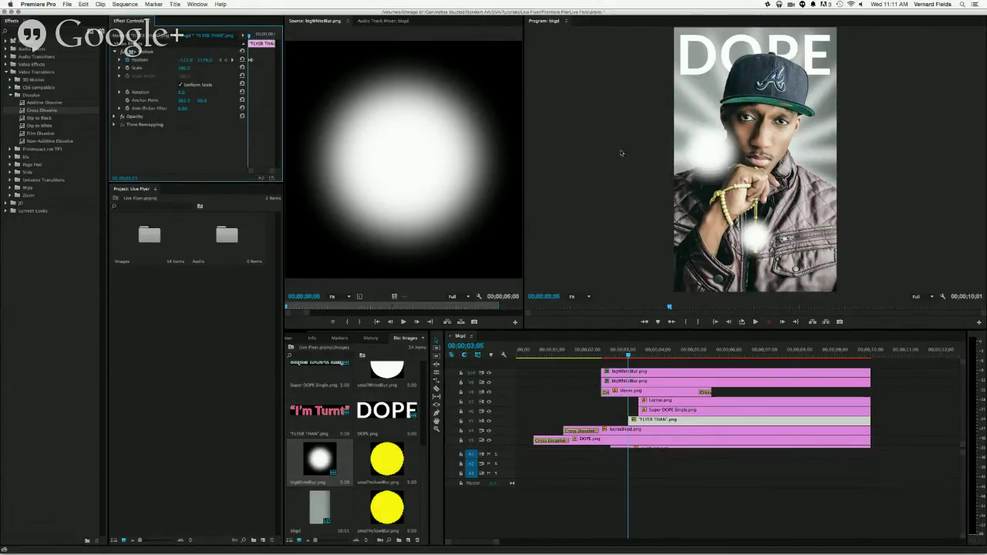
- At 4;05, set the "FLYER THAN".png clip's horizontal Position to about 684 and trim the sleeve.png clip's end to that time
left_click_drag(628, 357, 668, 359)
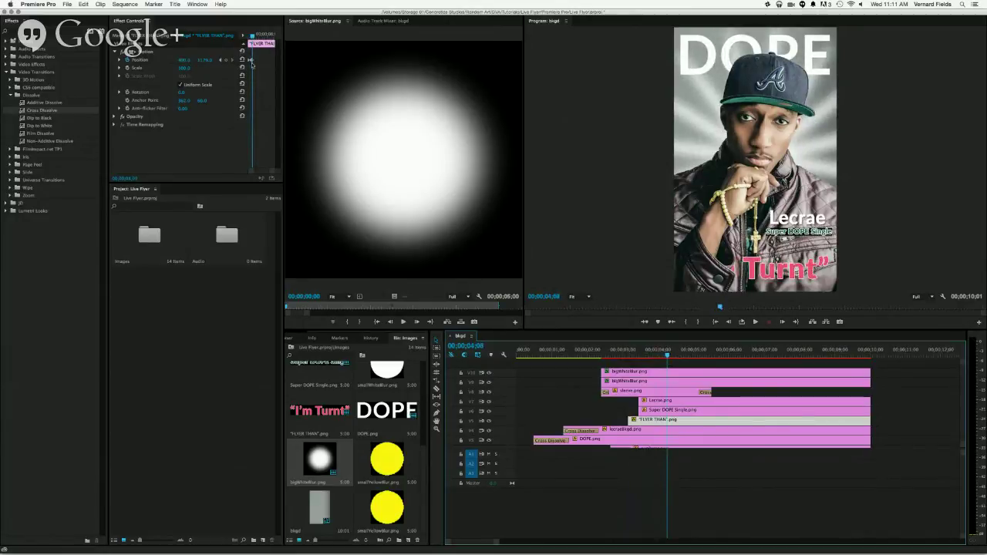
left_click(252, 48)
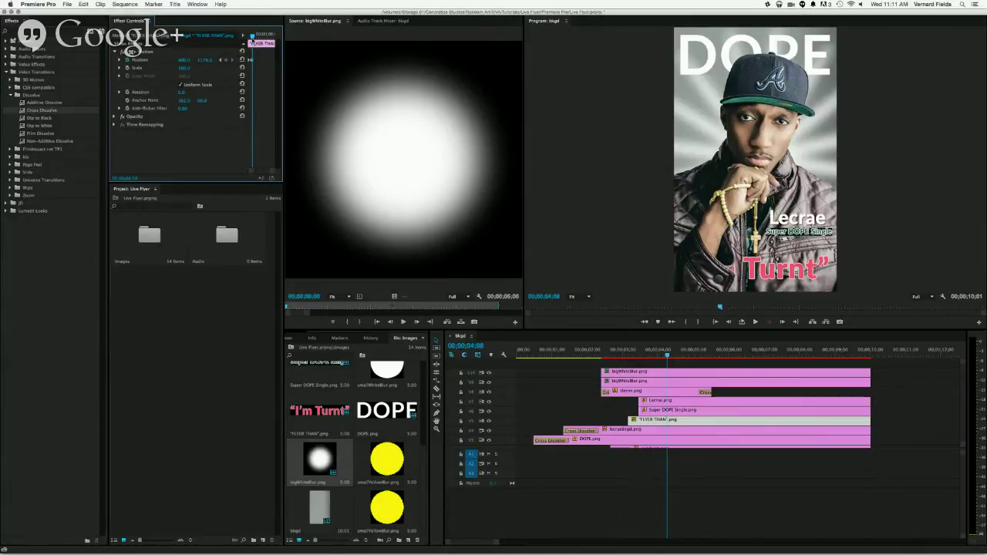
left_click_drag(252, 36, 250, 36)
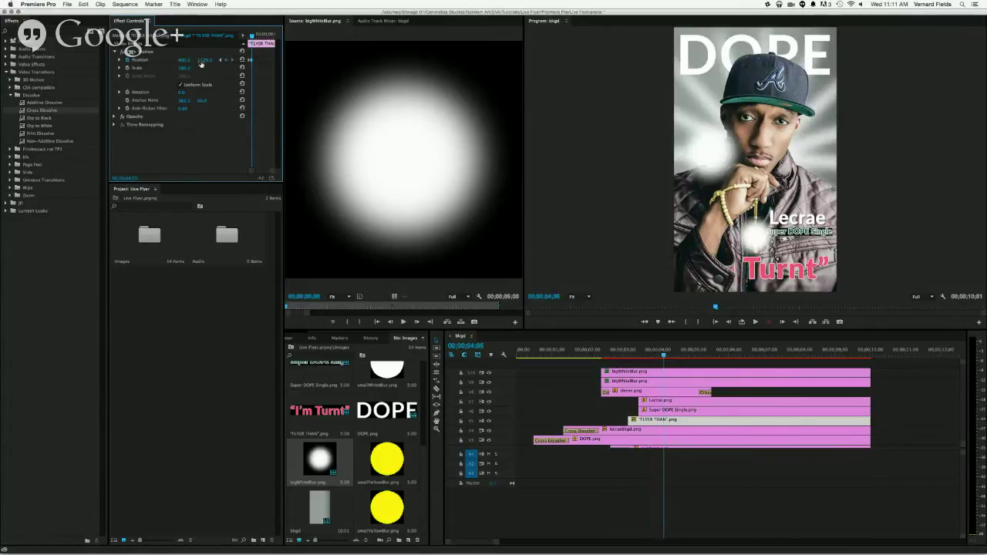
left_click_drag(200, 65, 184, 66)
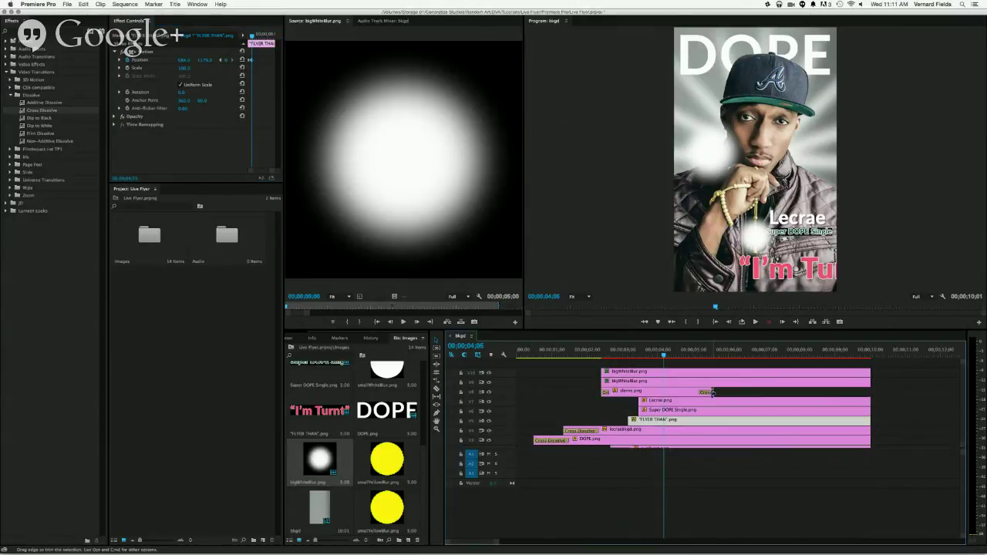
left_click_drag(713, 393, 665, 392)
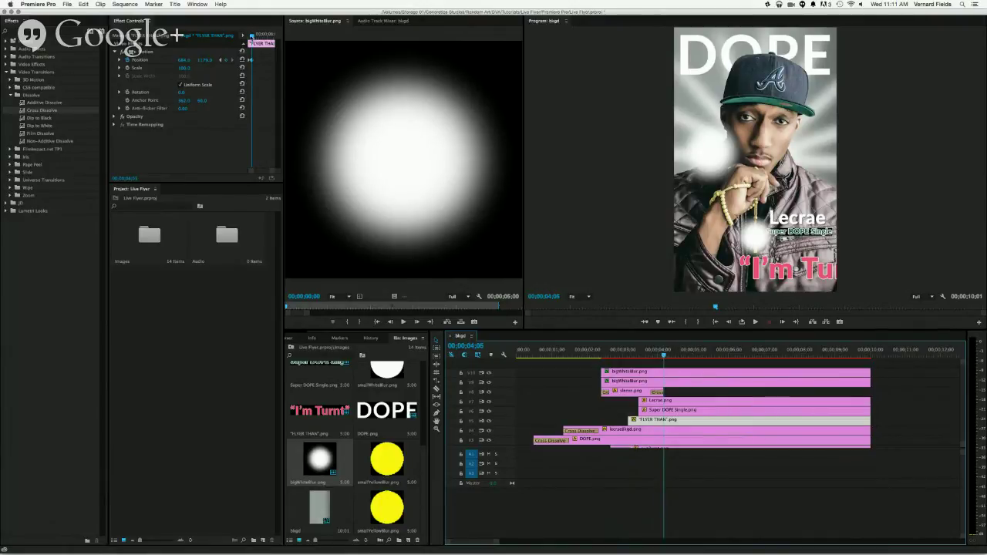
- Add a Position keyframe at 5;10 with a horizontal value of about 470 for the "FLYER THAN".png clip, and play the slide to check it
left_click_drag(252, 36, 255, 36)
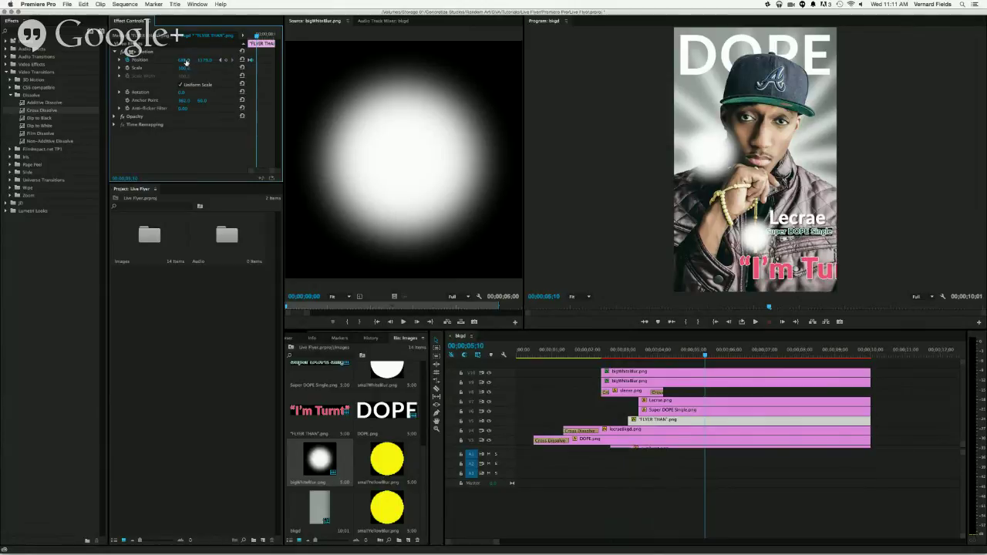
mouse_move(186, 62)
left_mouse_down()
mouse_move(162, 61)
mouse_move(186, 61)
left_mouse_up()
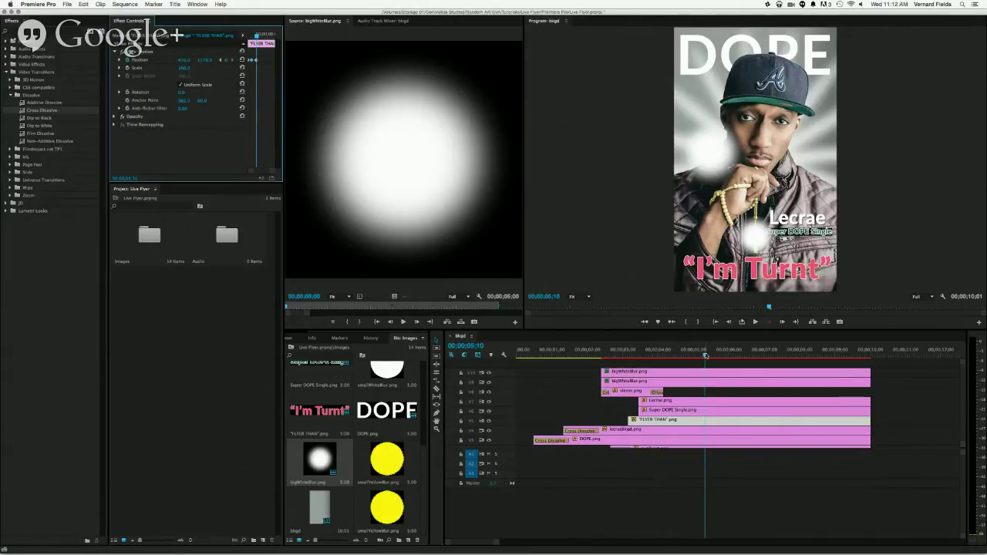
left_click_drag(705, 356, 595, 357)
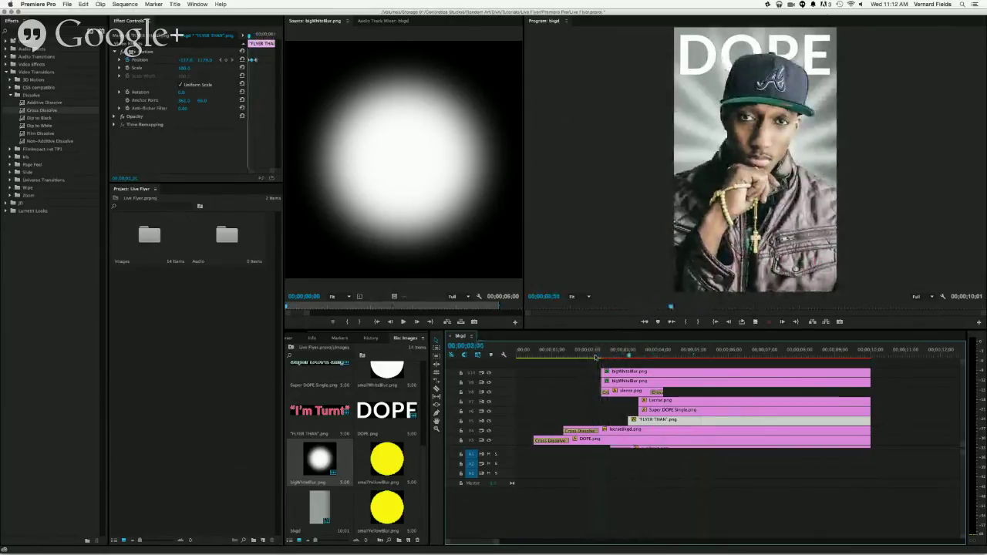
key("space")
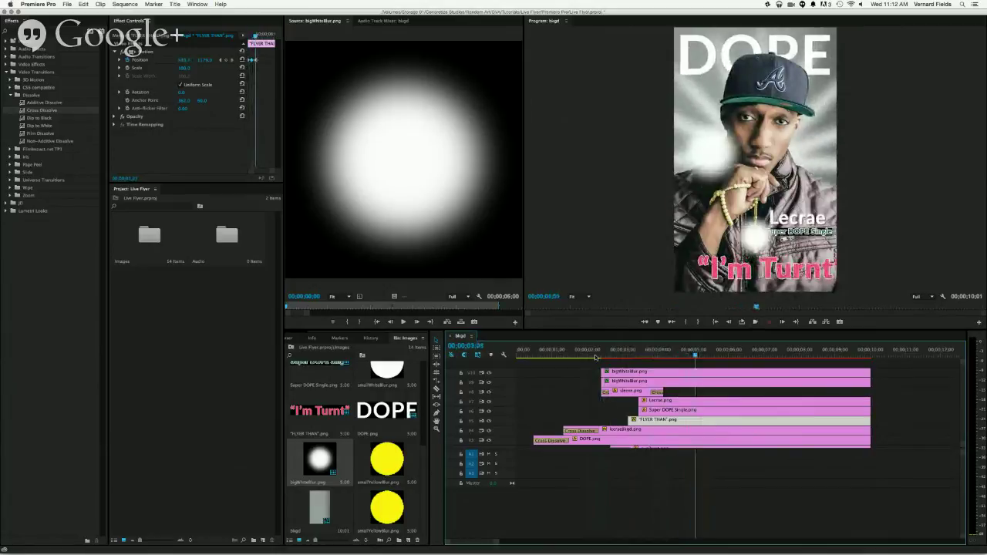
left_click_drag(696, 357, 665, 360)
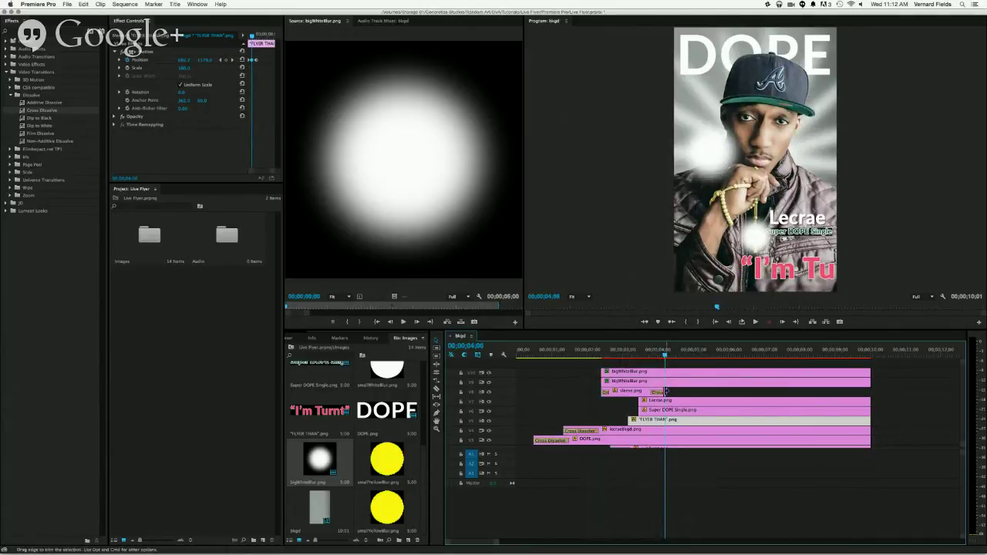
- Extend the sleeve.png clip's end to about 4;11 and shorten its closing Cross Dissolve
left_click_drag(666, 392, 686, 392)
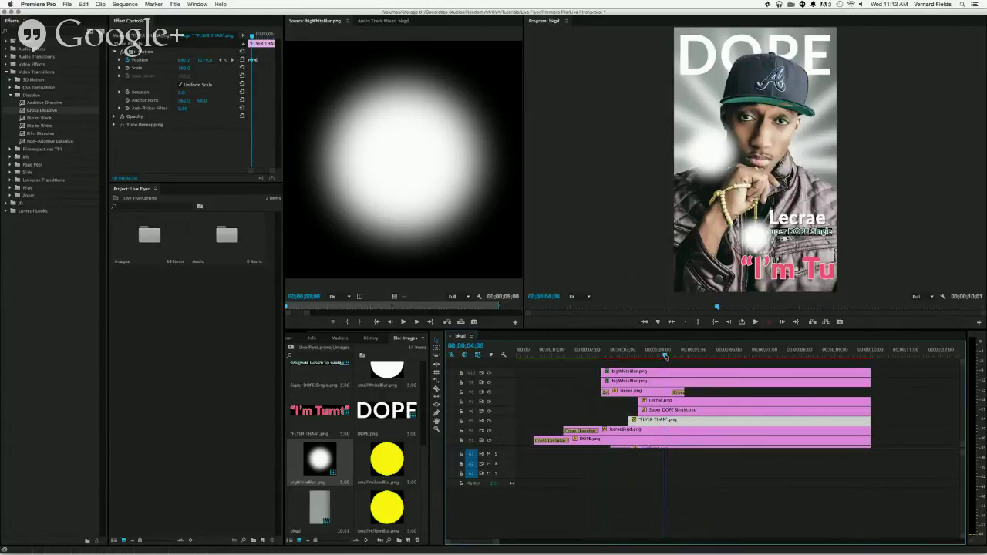
left_click_drag(665, 357, 670, 358)
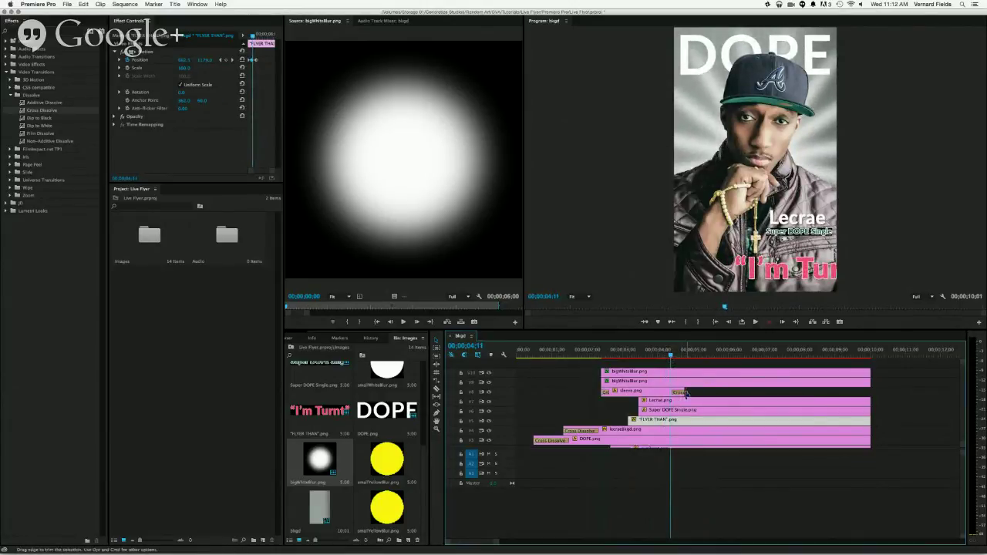
left_click_drag(686, 392, 663, 358)
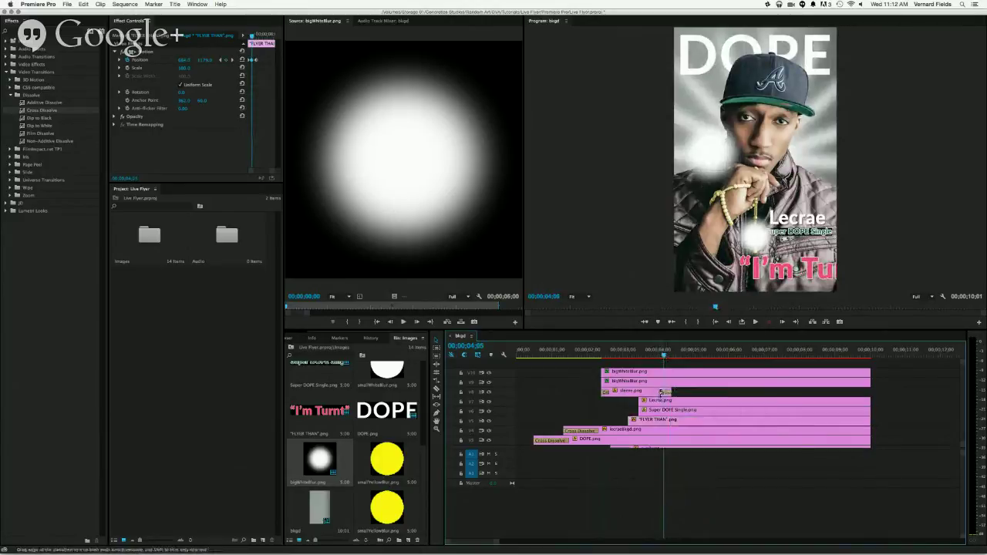
left_click_drag(662, 393, 668, 392)
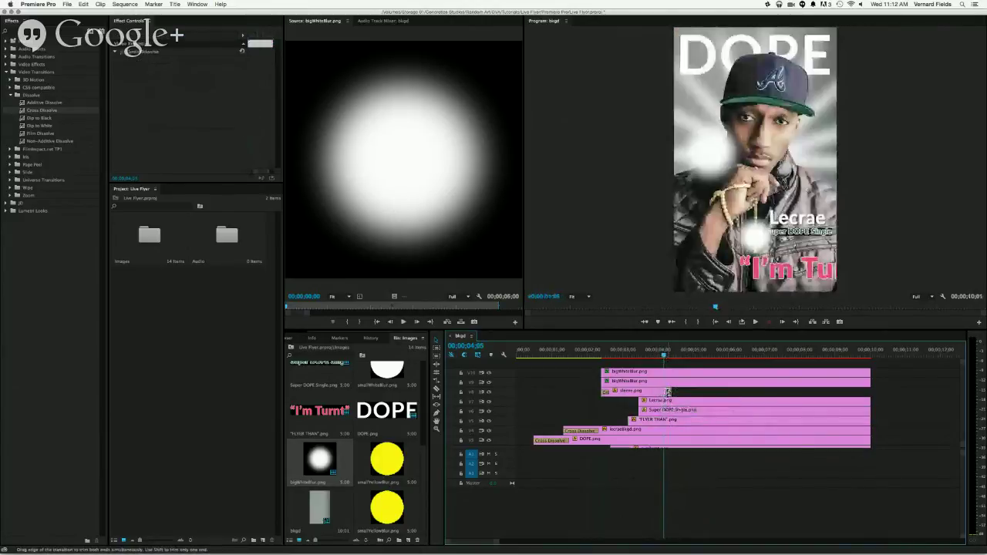
left_click_drag(663, 358, 725, 361)
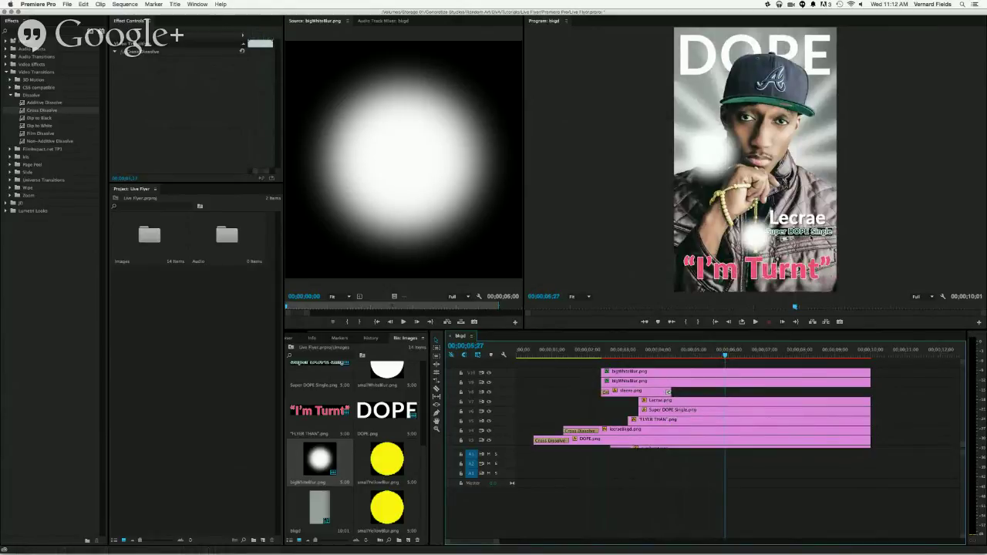
- Extend the starts of the Lecrae.png and Super DOPE Single.png clips back to 2;24
left_click(696, 403)
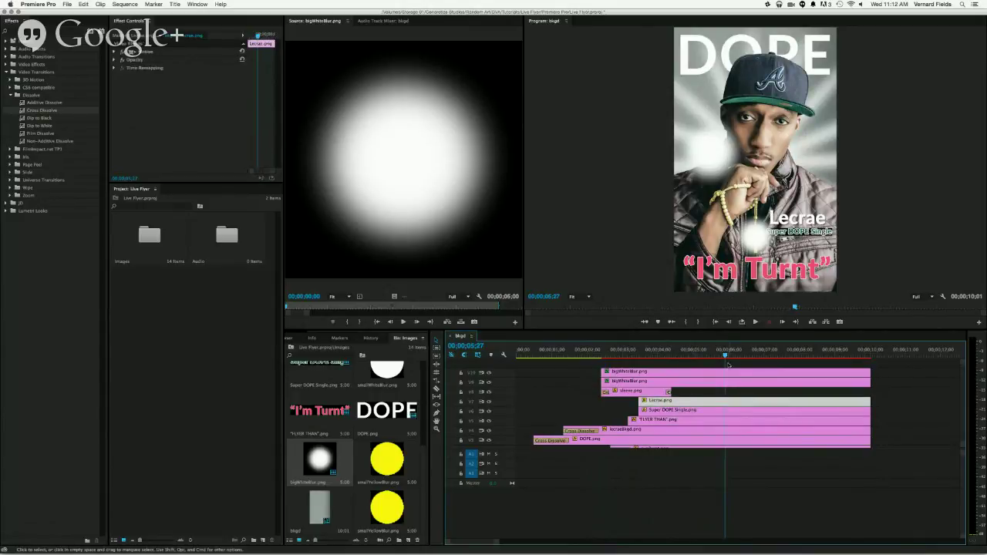
mouse_move(726, 353)
left_mouse_down()
mouse_move(671, 352)
mouse_move(723, 357)
left_mouse_up()
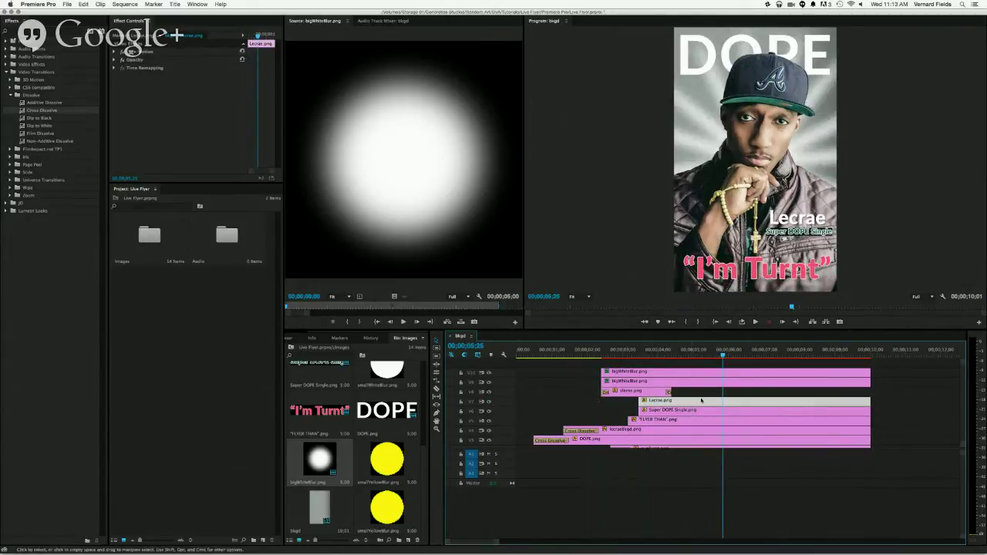
left_click_drag(723, 355, 614, 356)
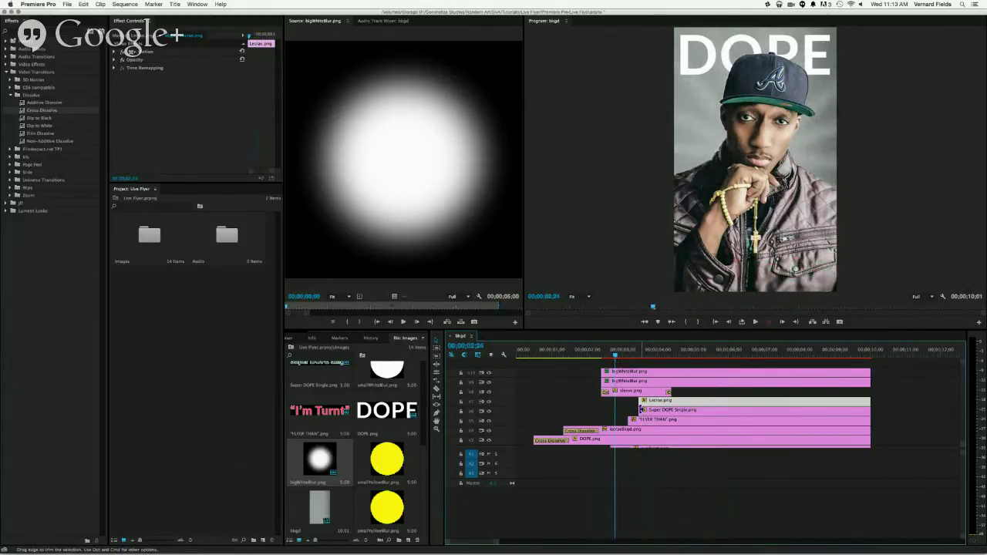
left_click_drag(641, 403, 617, 409)
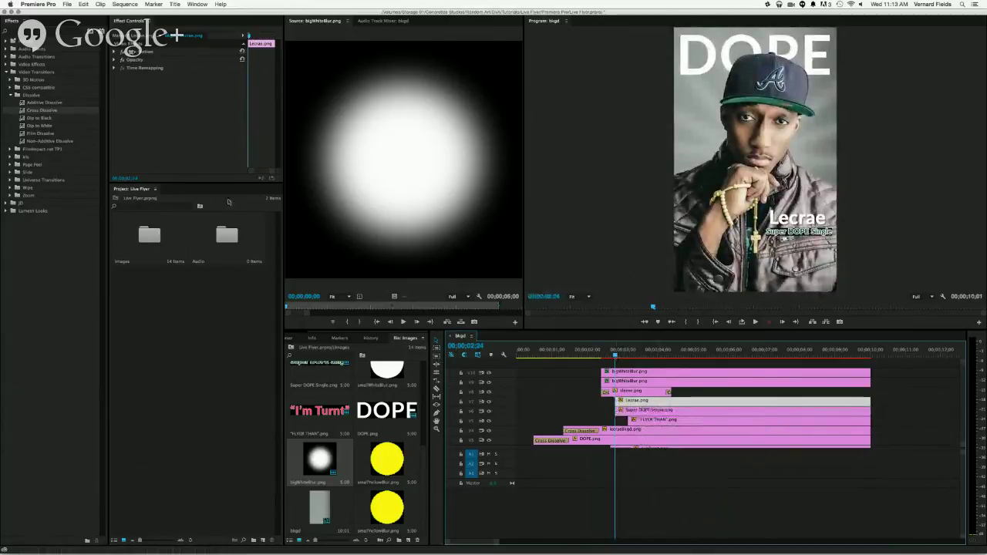
- Keyframe the Lecrae.png clip's Position to slide from beyond the cover's right edge at 2;24 to its current spot at about 6;19
left_click(115, 53)
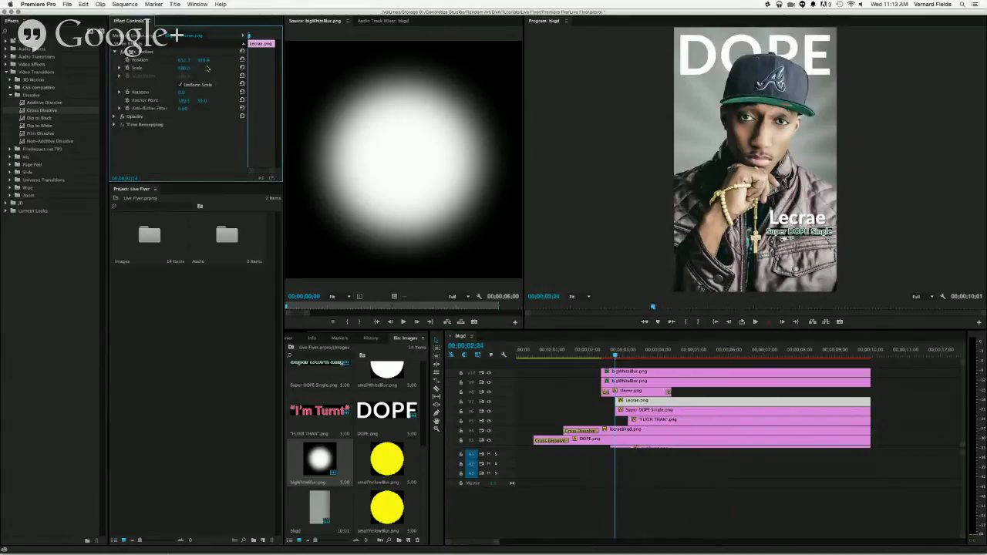
left_click_drag(188, 62, 180, 60)
left_click(127, 59)
left_click_drag(248, 37, 264, 36)
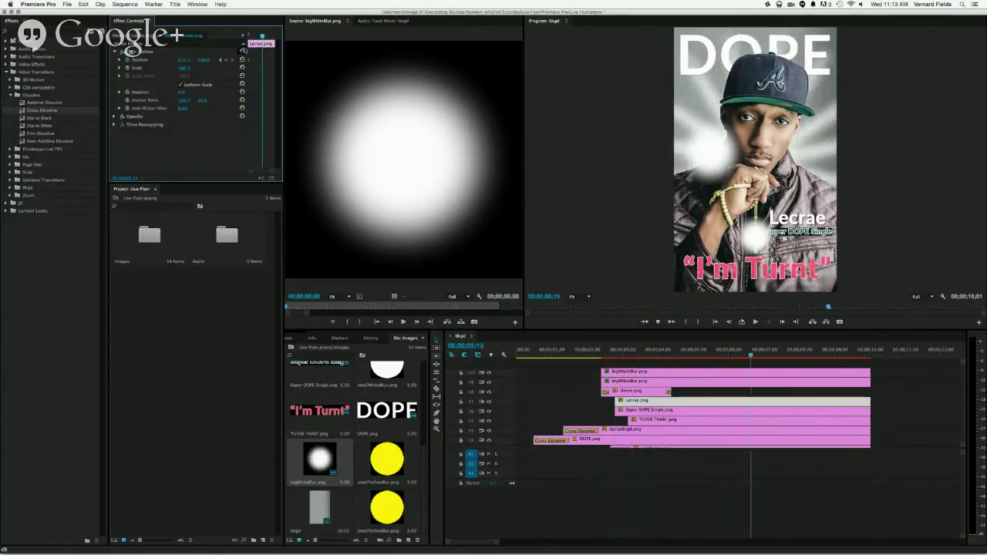
left_click(225, 60)
left_click_drag(262, 36, 245, 37)
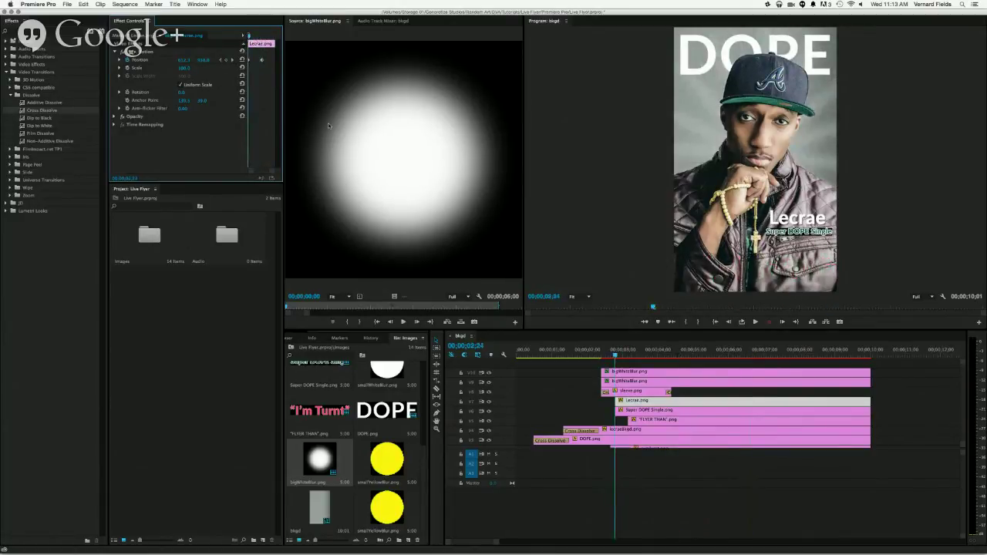
mouse_move(180, 62)
left_mouse_down()
mouse_move(192, 61)
mouse_move(180, 63)
left_mouse_up()
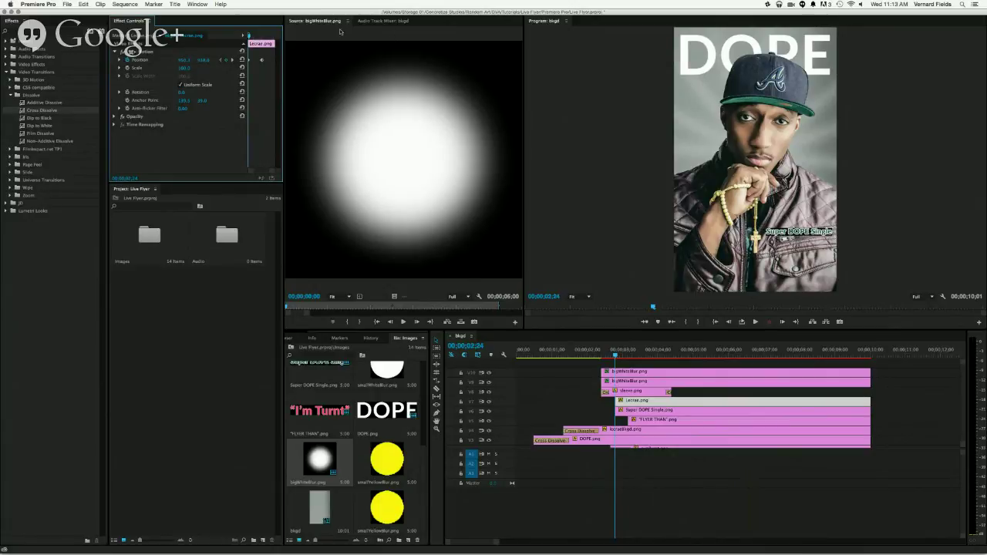
left_click_drag(248, 37, 271, 36)
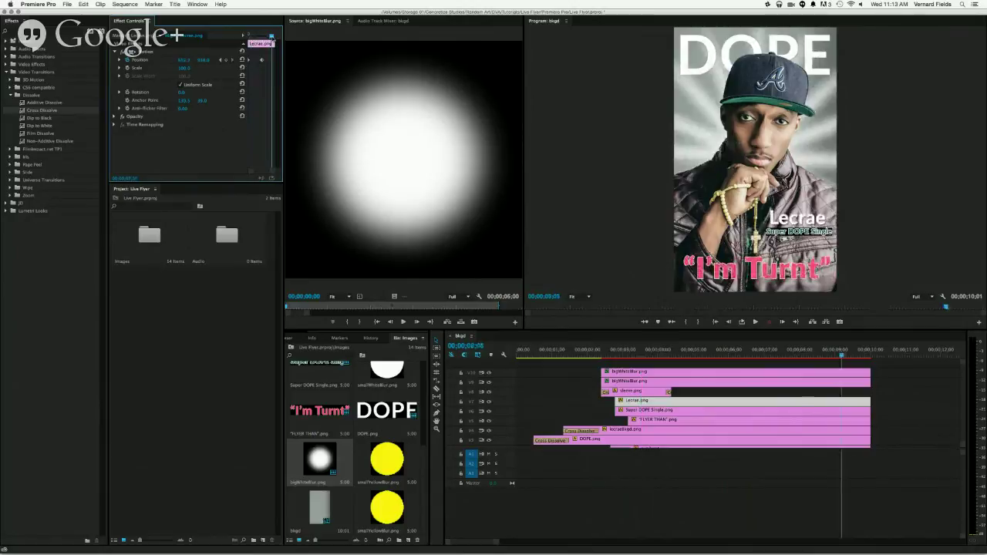
- Keyframe the Super DOPE Single.png clip's Position to move from outside the cover's lower-left corner at 3;26 to its current spot at 6;15
left_click(689, 412)
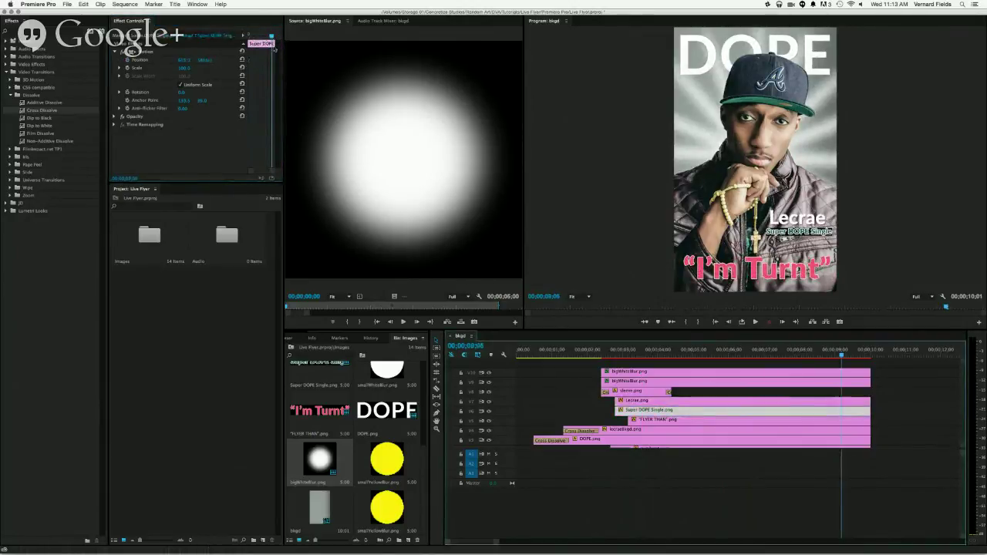
left_click_drag(271, 40, 269, 35)
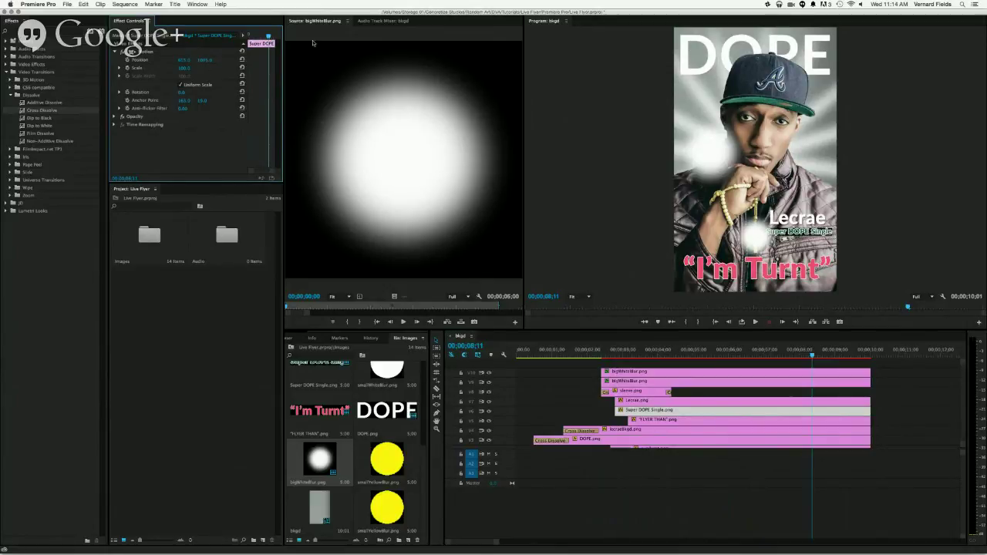
left_click_drag(268, 36, 259, 37)
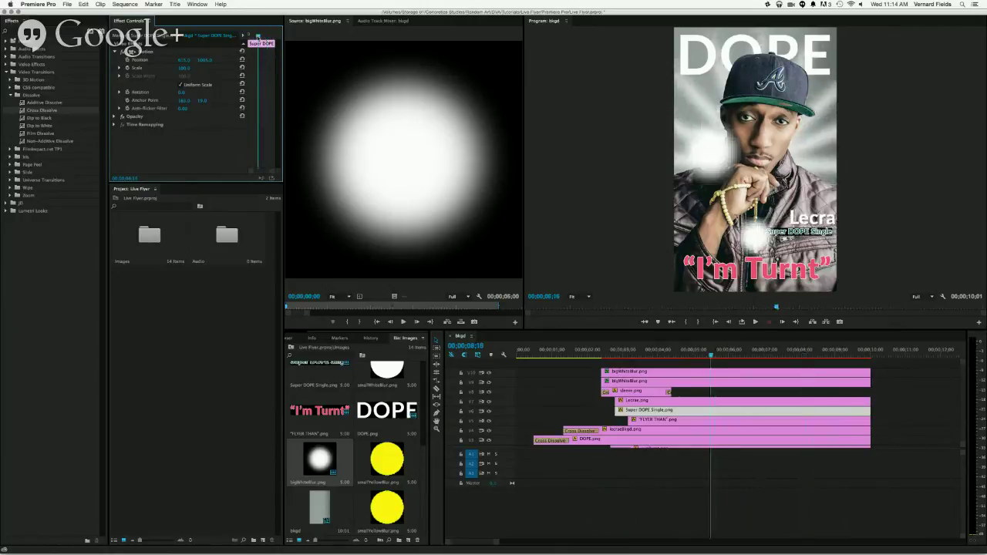
left_click_drag(710, 355, 746, 355)
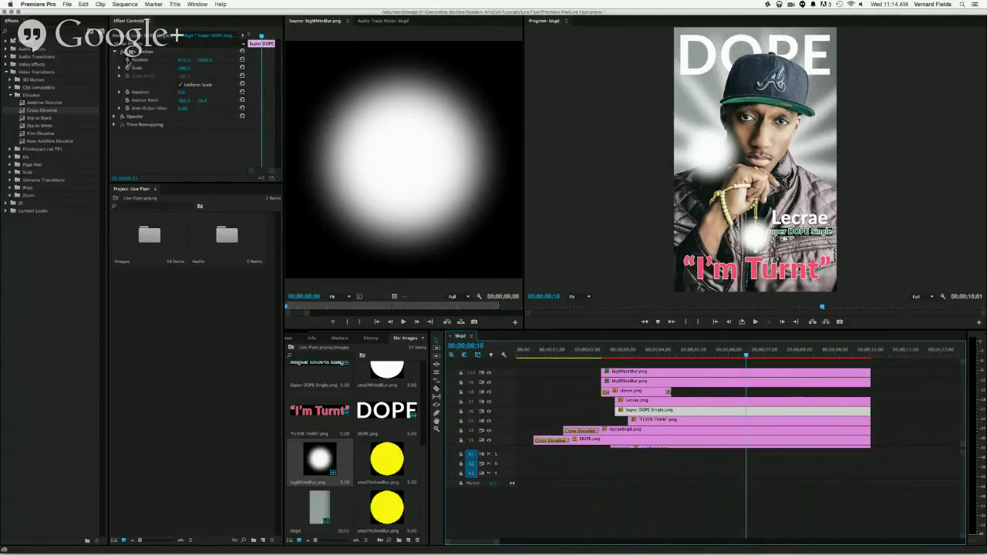
left_click(128, 68)
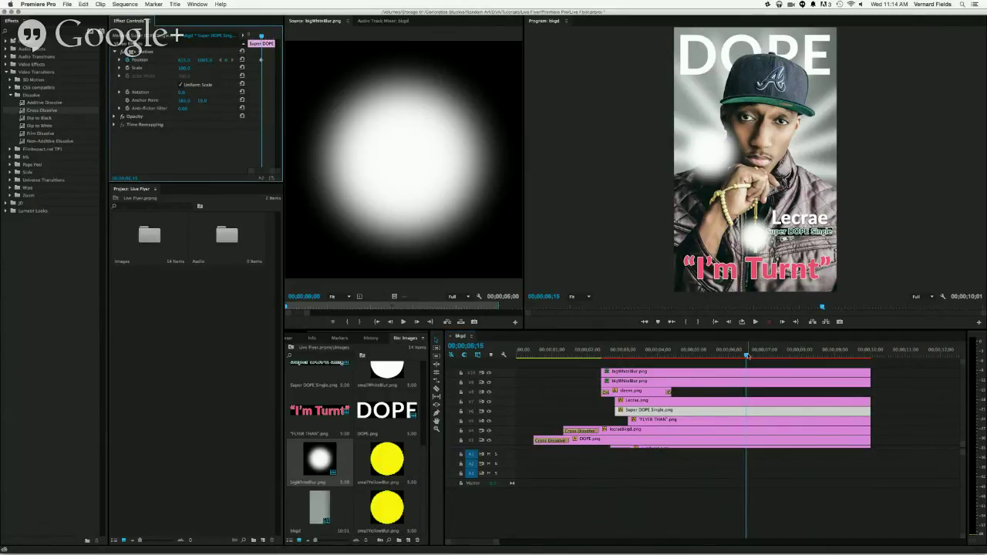
left_click_drag(746, 356, 654, 350)
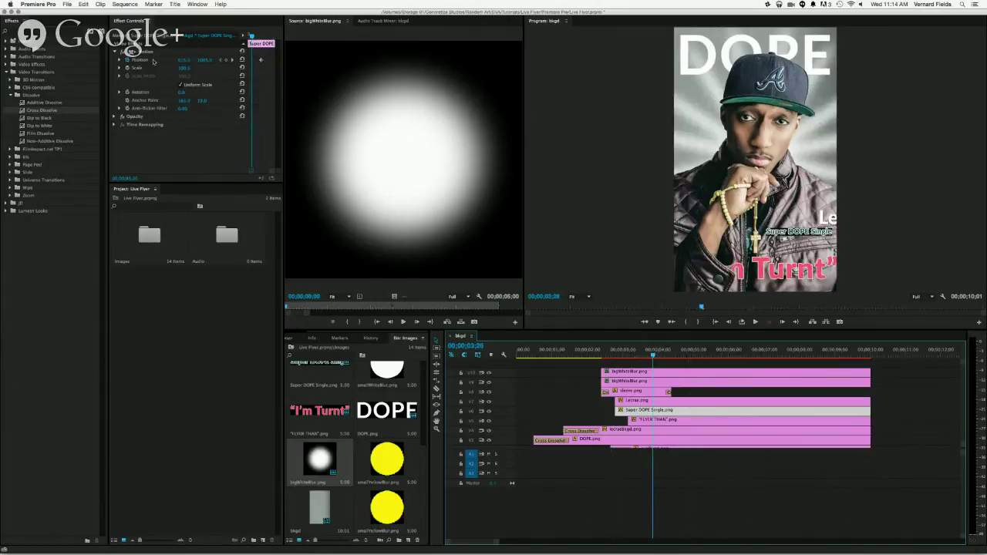
left_click(132, 51)
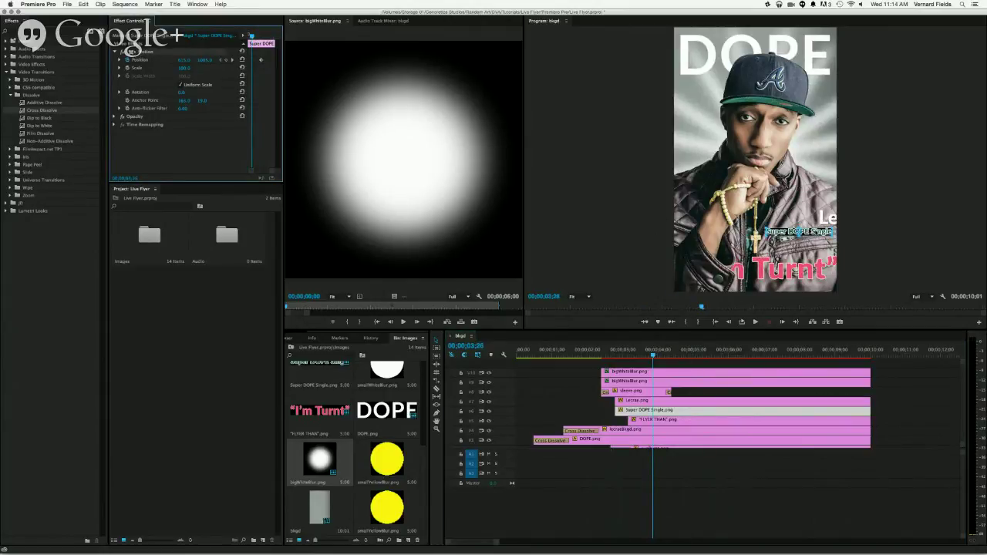
left_click_drag(798, 231, 650, 286)
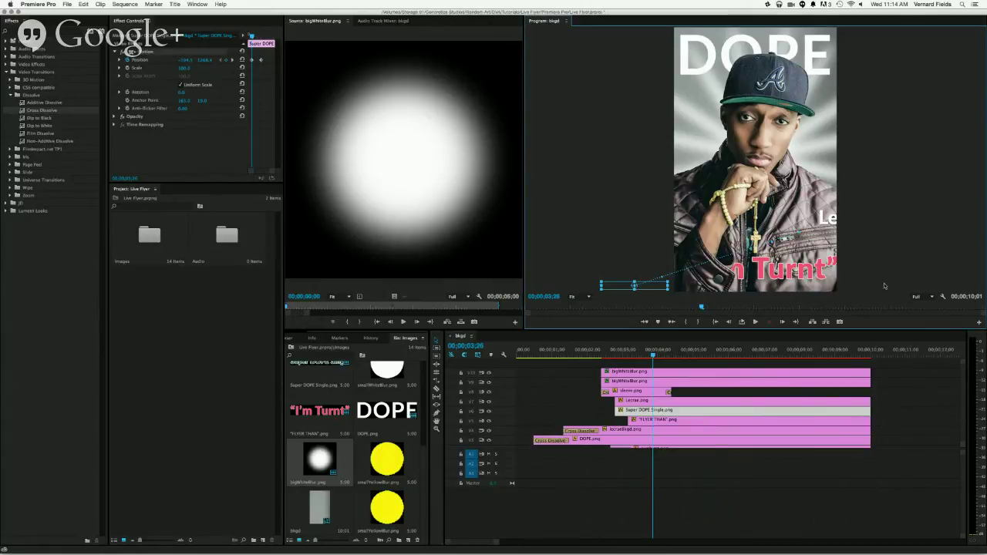
- Save the project and play the sequence to check the text animations
key("super+s")
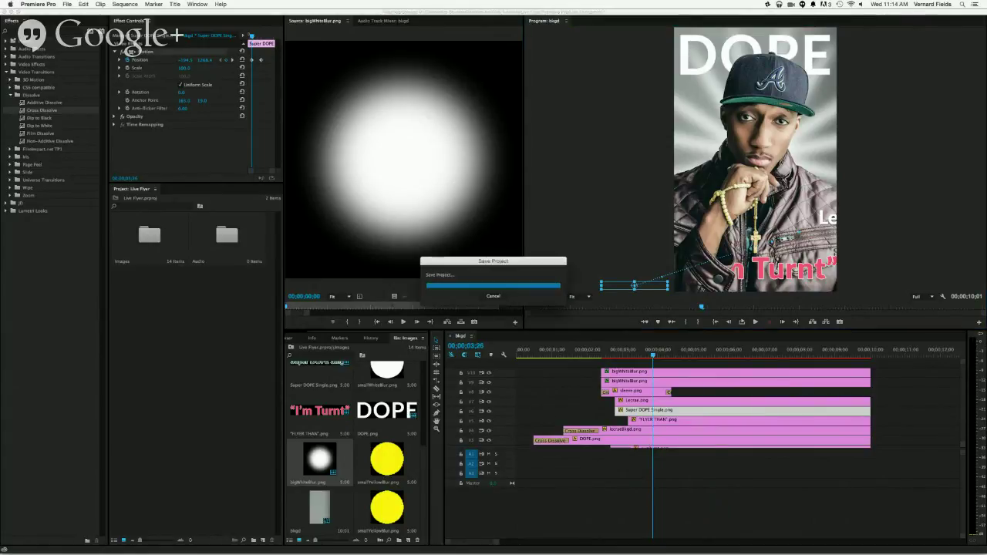
key("space")
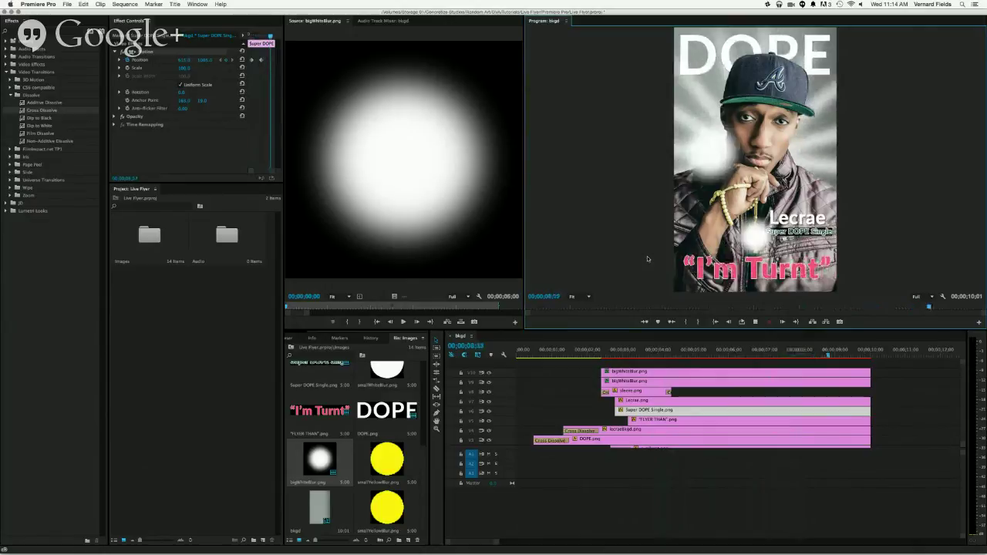
left_click(926, 175)
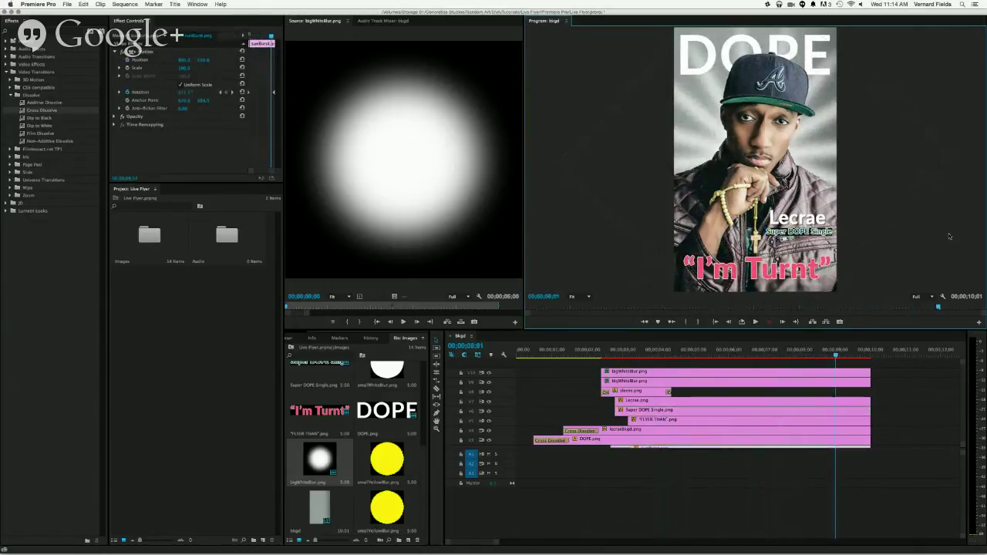
- Import 05 I'm Turnt.mp3 from the Downloads folder into the Audio bin
scroll(916, 407, "down", 2)
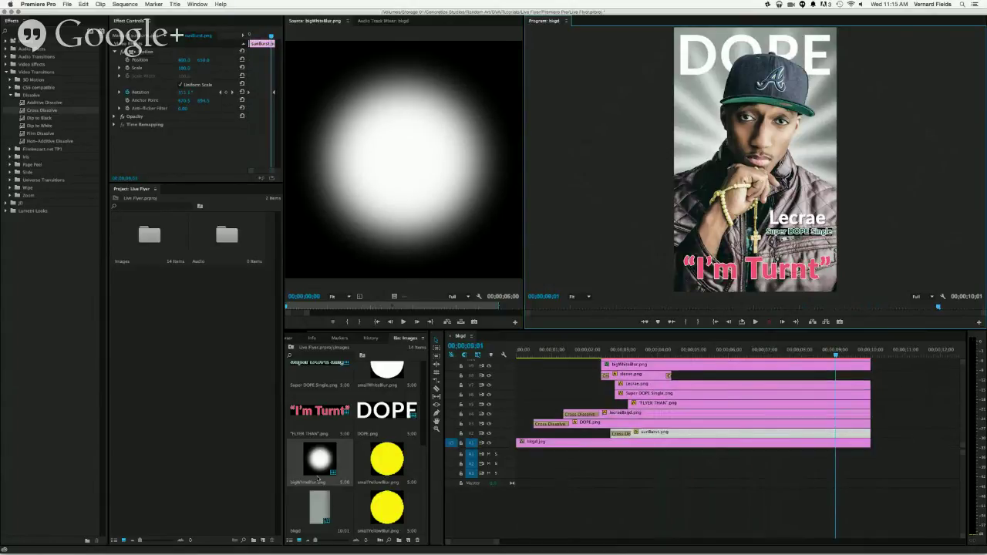
scroll(372, 445, "up", 3)
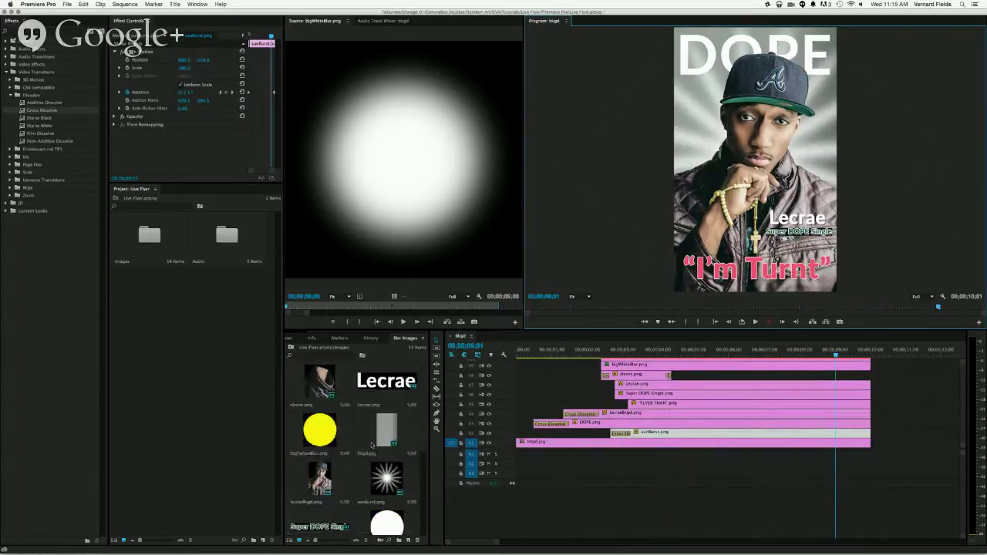
scroll(372, 445, "down", 3)
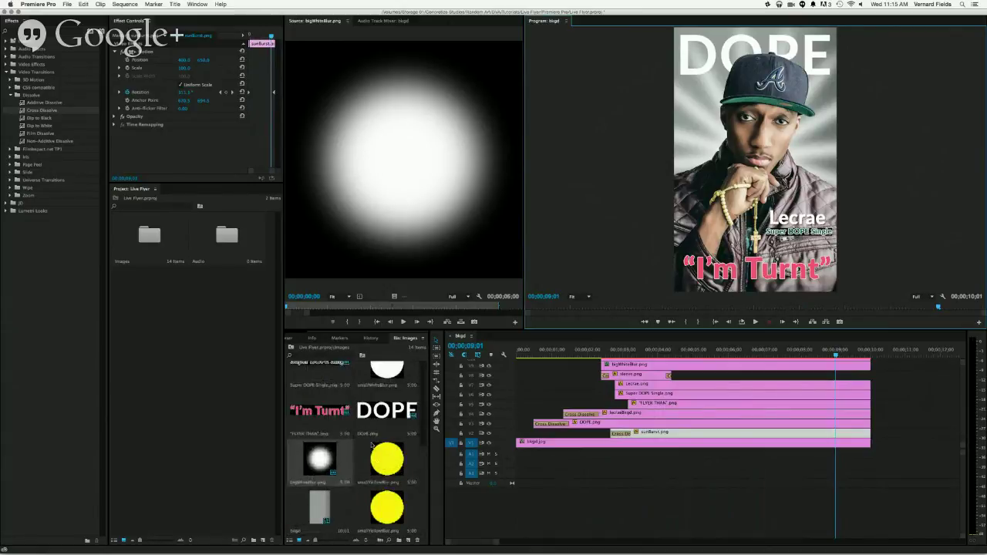
scroll(371, 445, "up", 3)
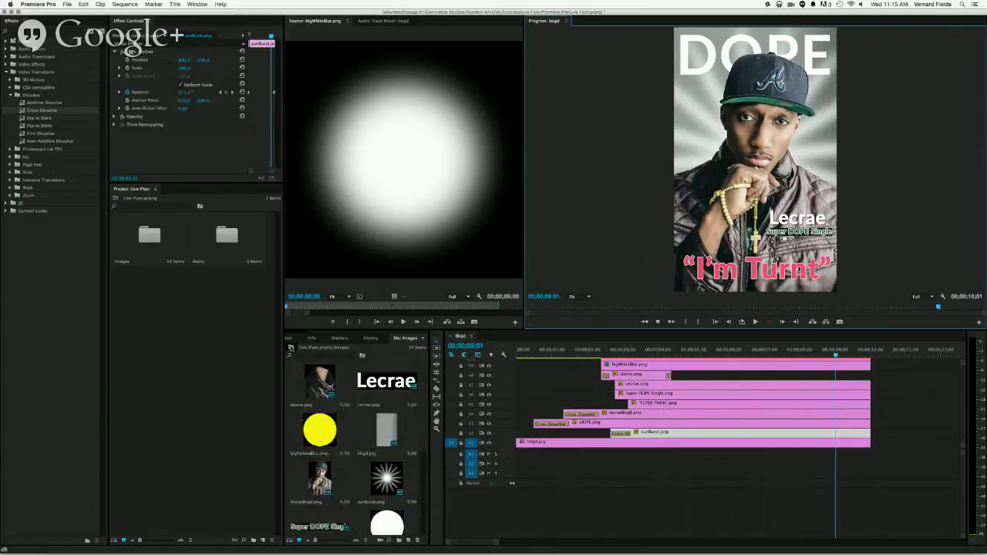
left_click(291, 347)
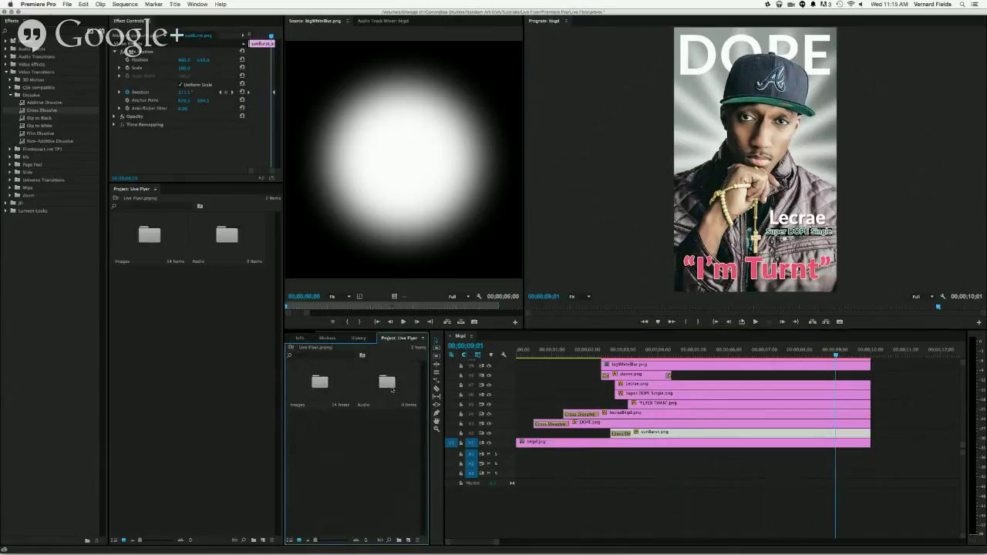
double_click(391, 390)
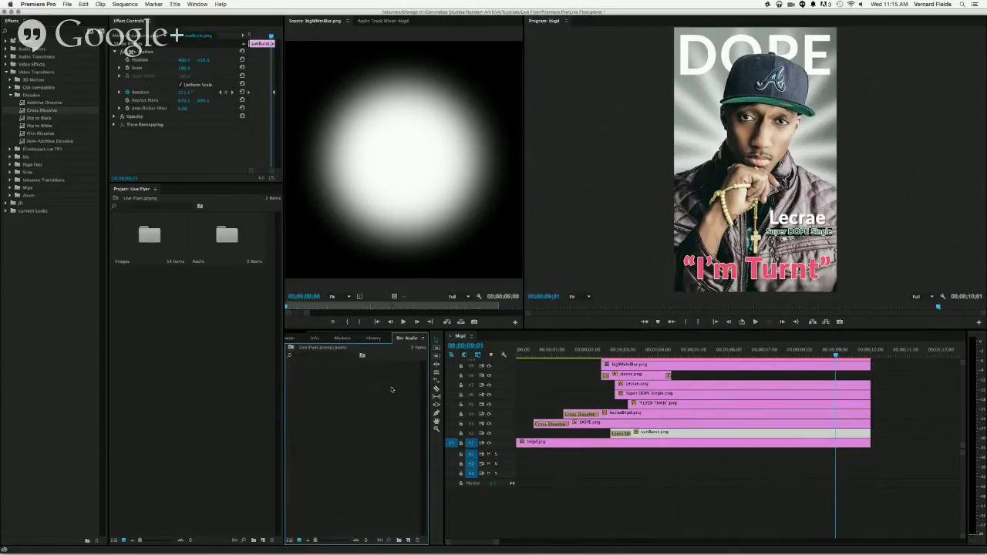
double_click(391, 389)
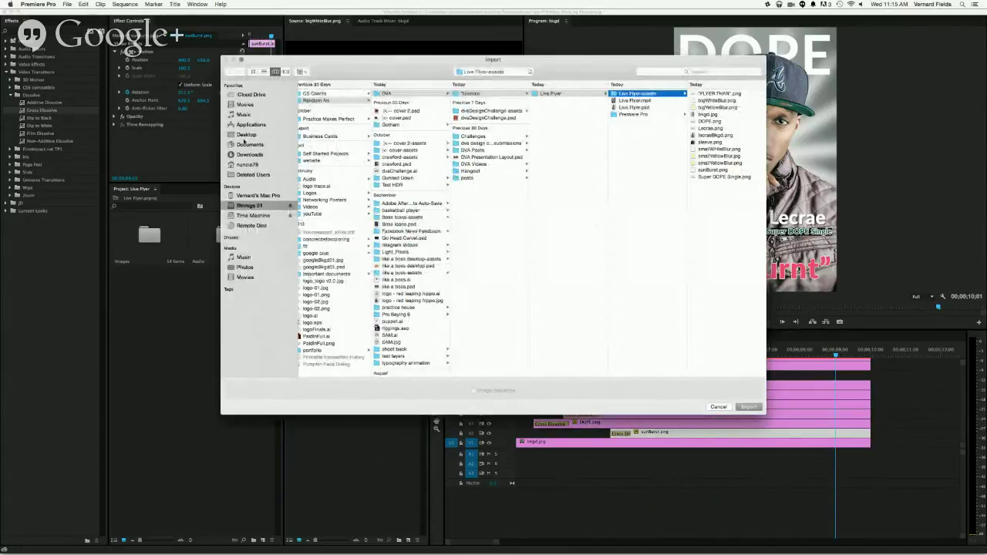
left_click(248, 154)
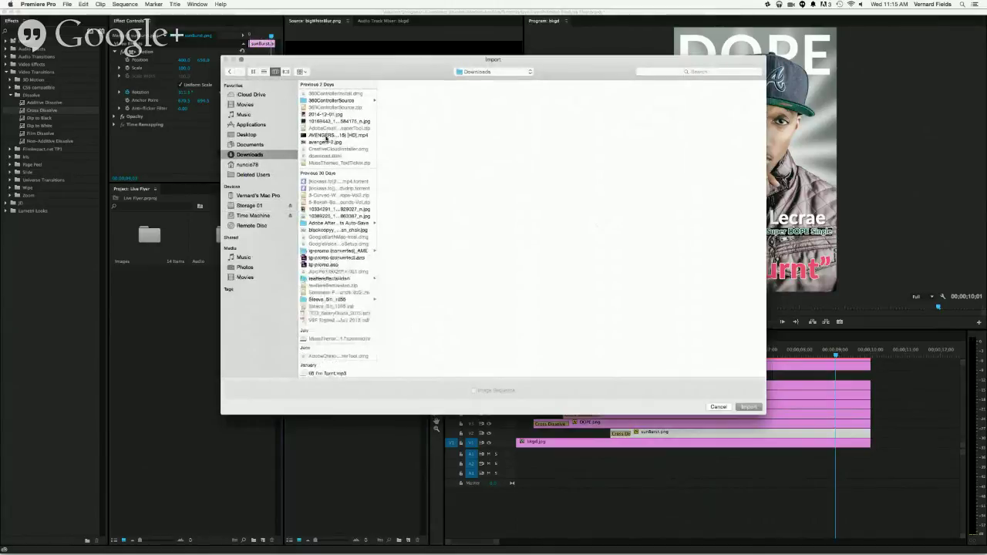
left_click(328, 373)
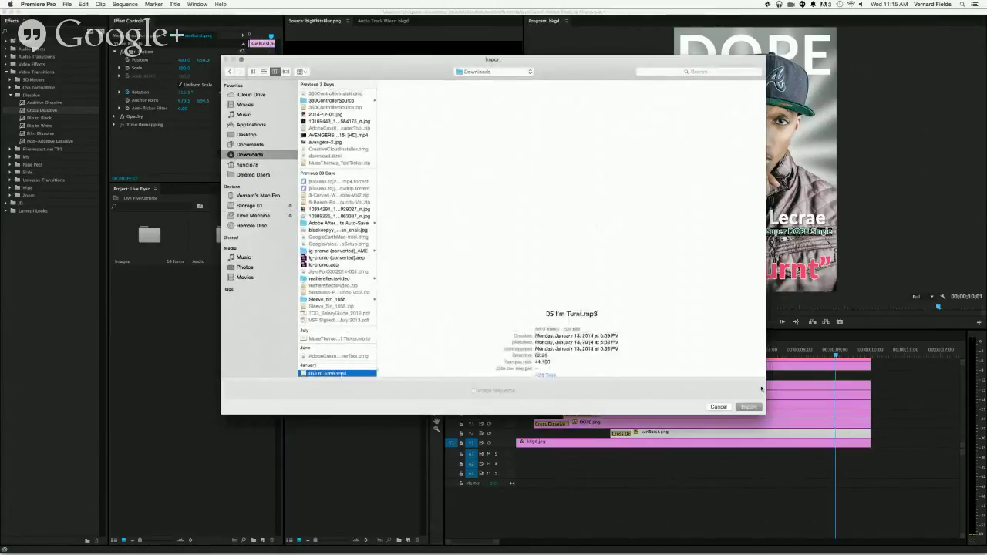
left_click(749, 407)
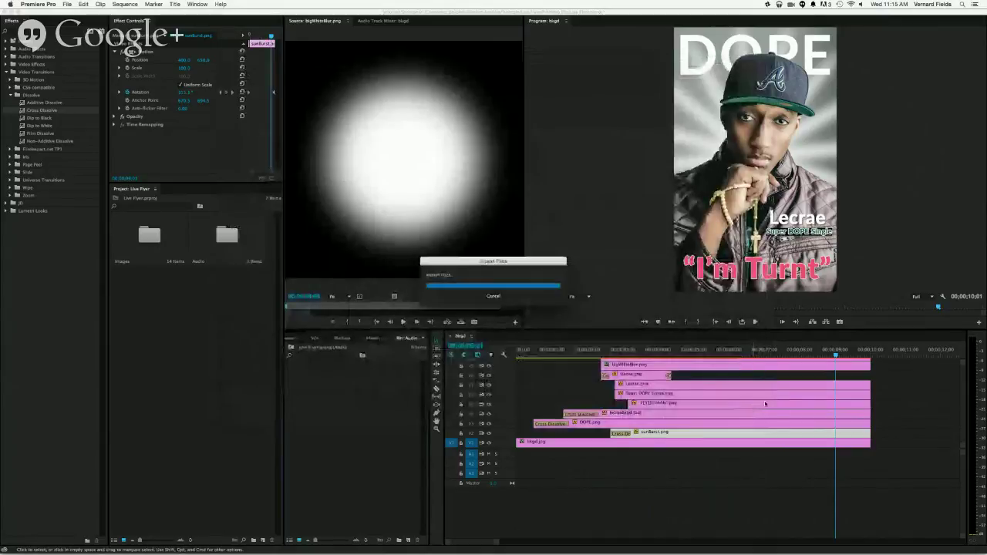
- Add 05 I'm Turnt.mp3 to audio track A1 from the sequence start and trim its end to match the end of the video clips
left_click_drag(325, 384, 511, 456)
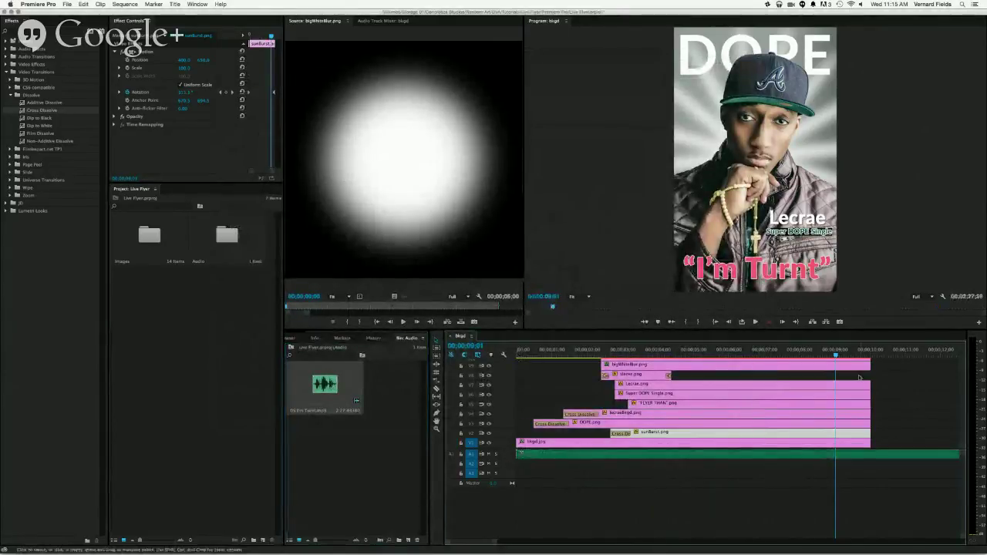
left_click(883, 355)
left_click_drag(883, 356, 877, 356)
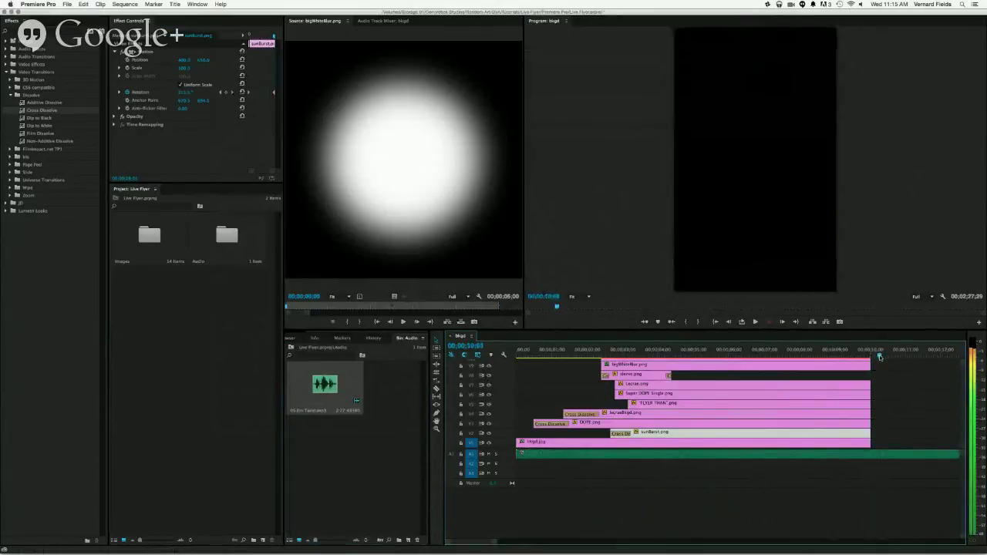
left_click(886, 456)
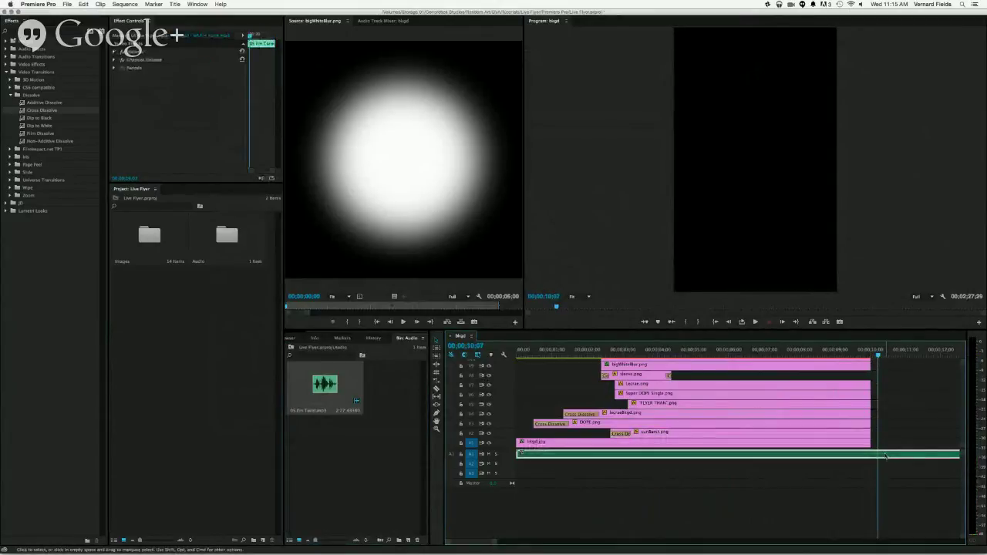
key("super+k")
left_click(893, 456)
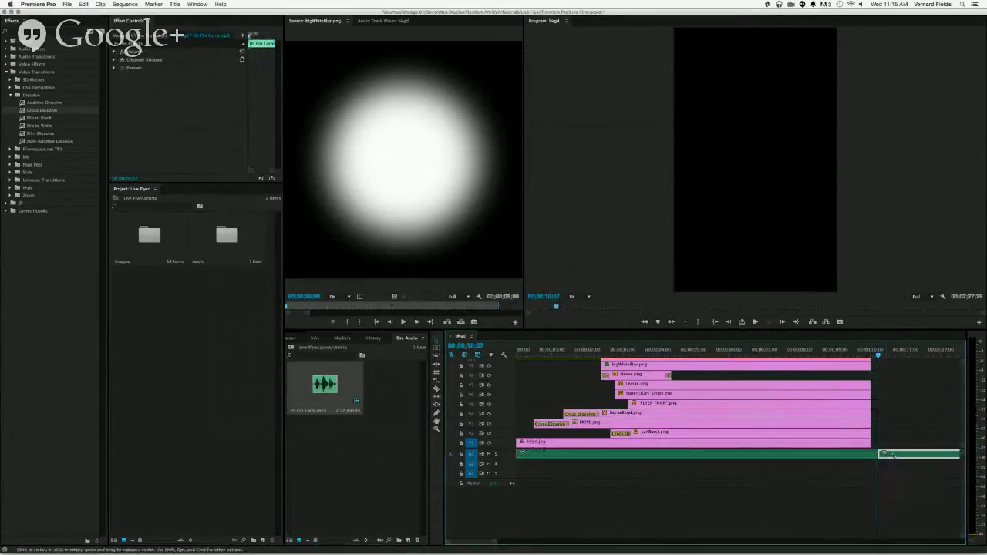
key("Delete")
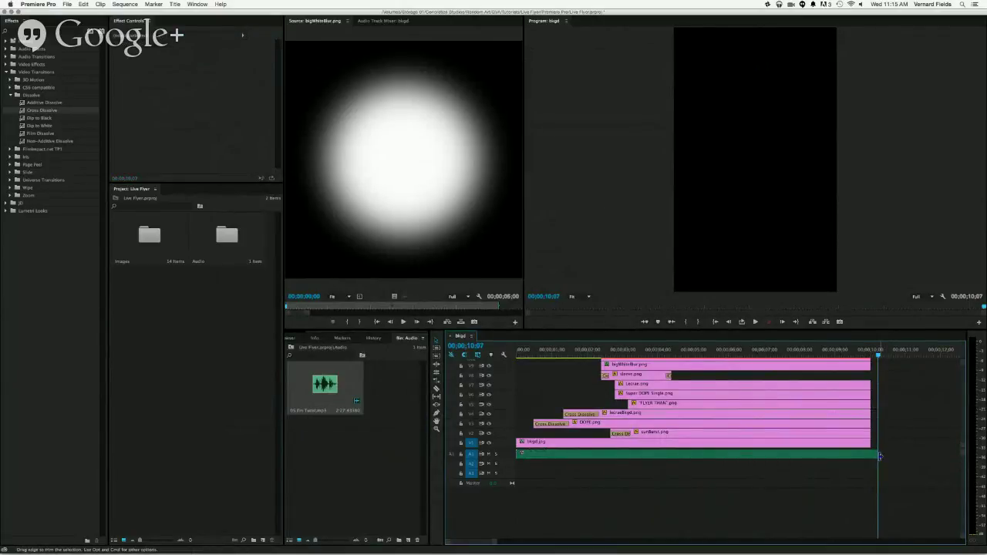
left_click_drag(880, 457, 870, 457)
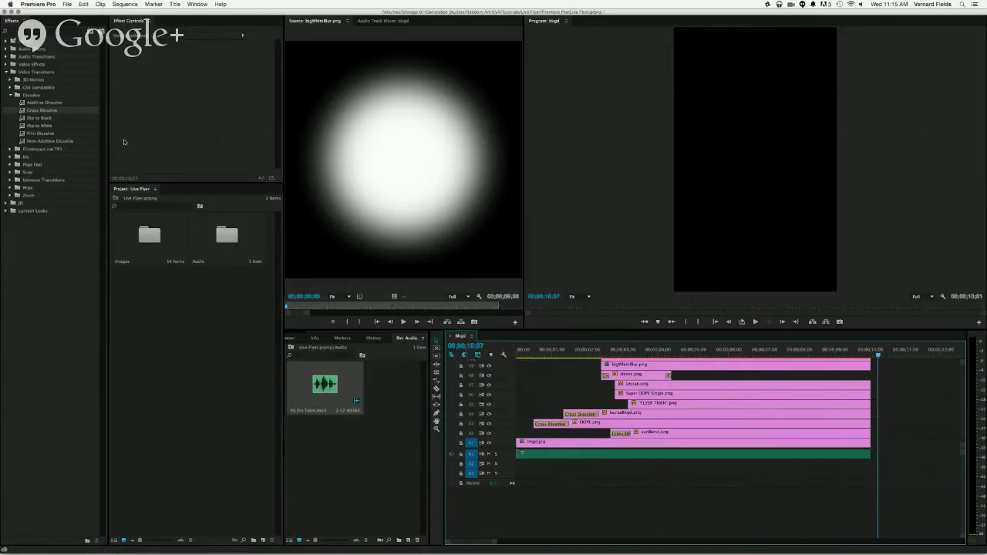
- Apply a Constant Power crossfade to the end of the music clip on A1 to fade it out
left_click(6, 72)
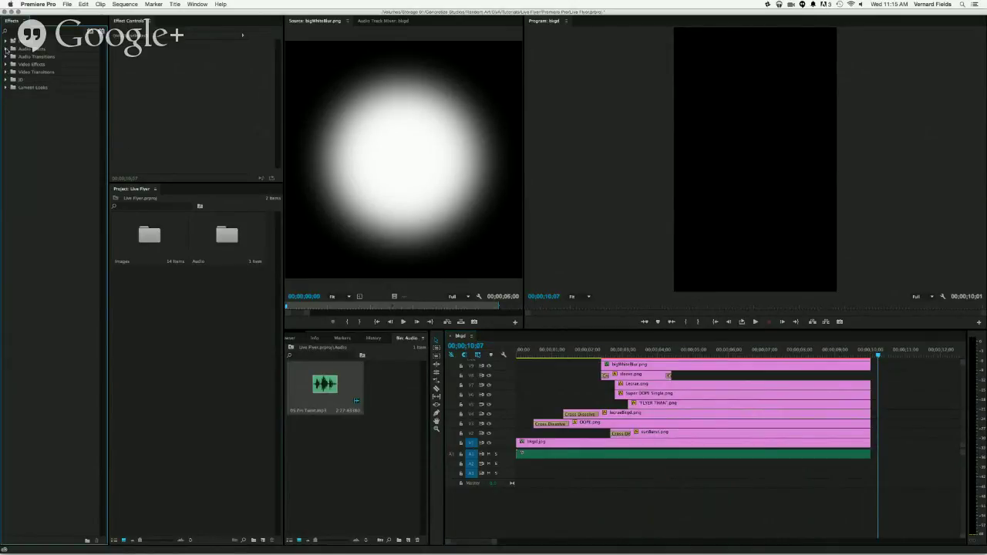
left_click(6, 49)
left_click(6, 49)
left_click(7, 57)
left_click(10, 65)
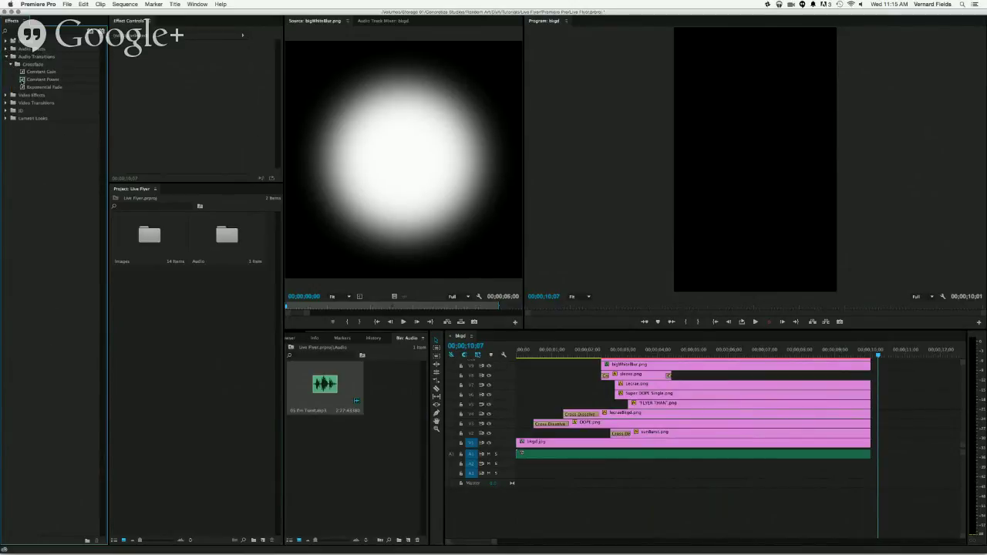
left_click(22, 81)
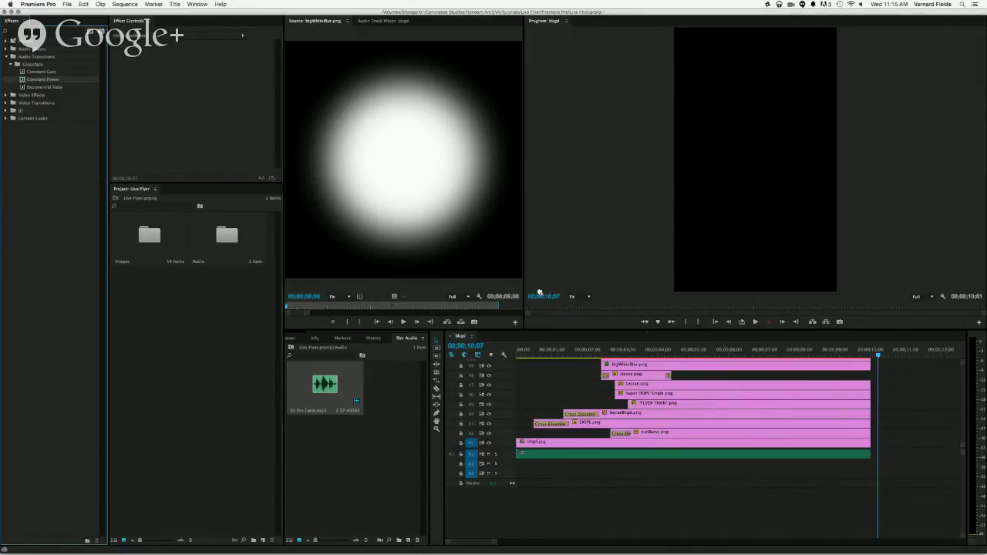
left_click_drag(539, 292, 866, 455)
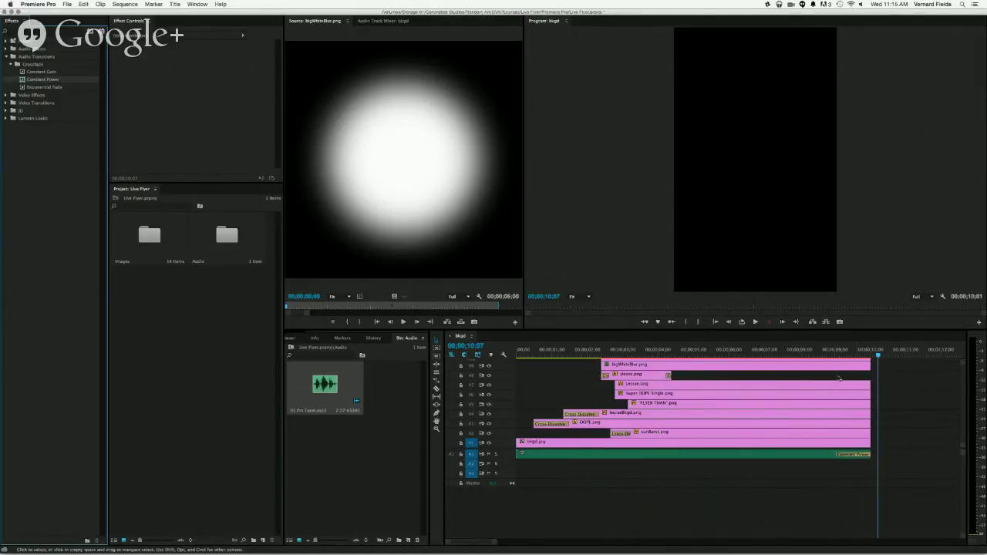
- Raise the system volume, play the sequence from the start and scrub through it to review the animation with the music
left_click_drag(831, 356, 511, 360)
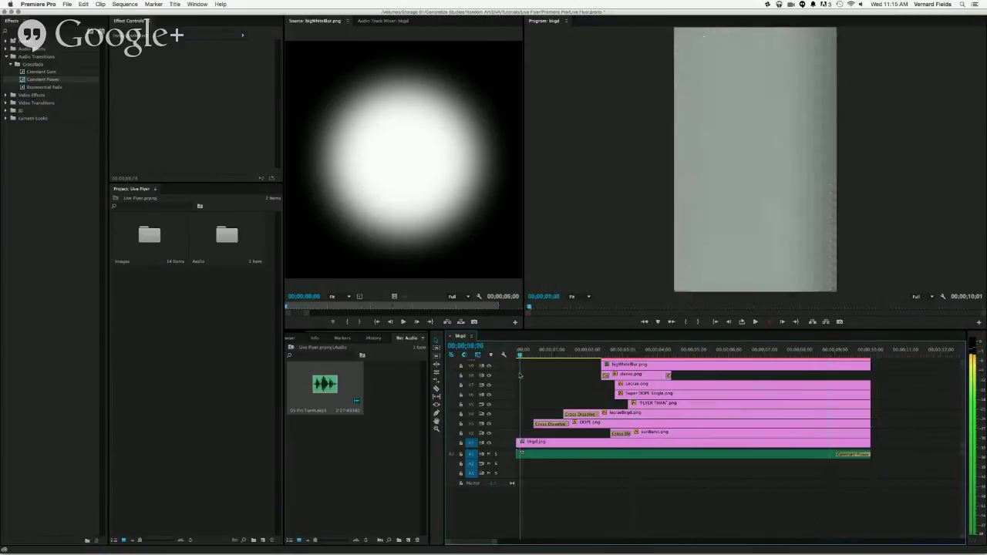
key("space")
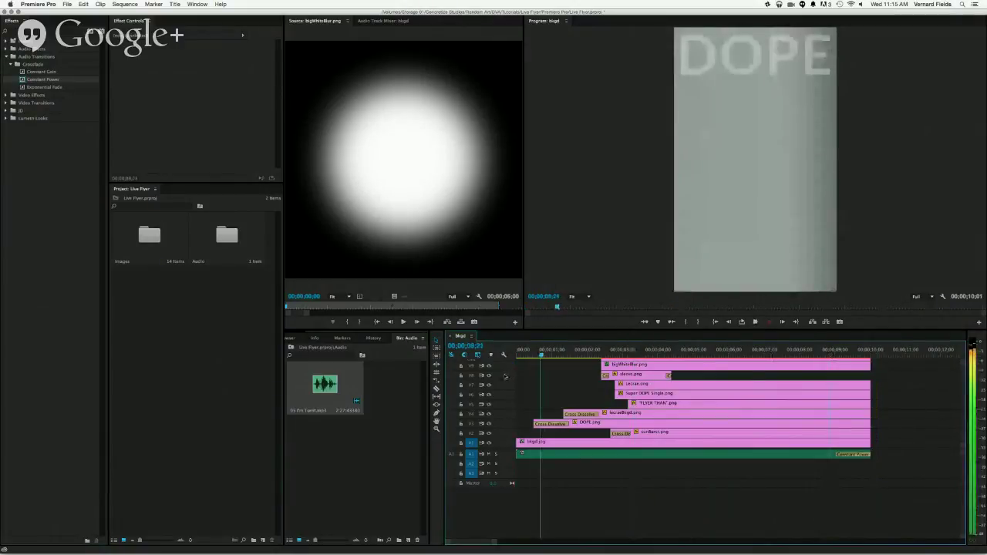
key("XF86AudioRaiseVolume")
key("XF86AudioRaiseVolume")
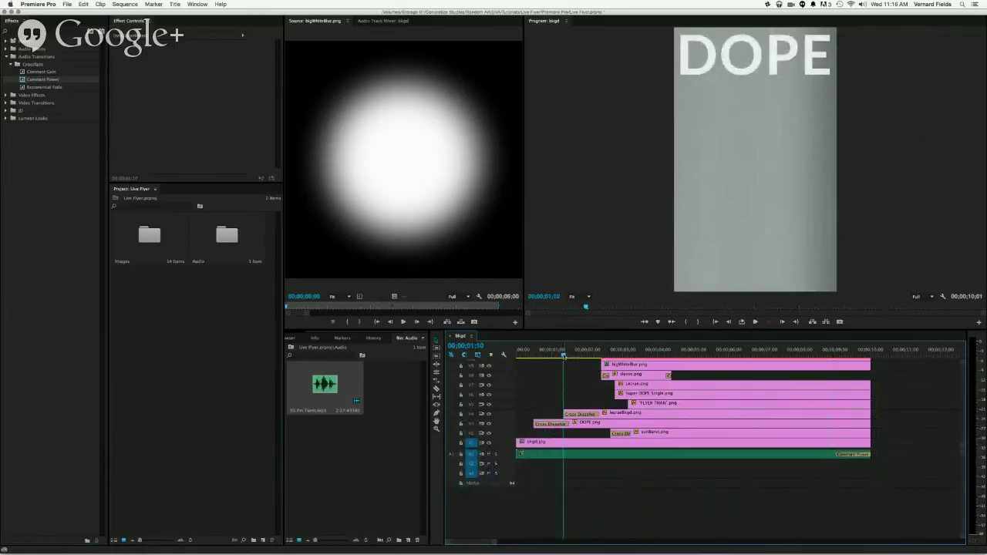
left_click(527, 354)
left_click_drag(527, 353, 511, 357)
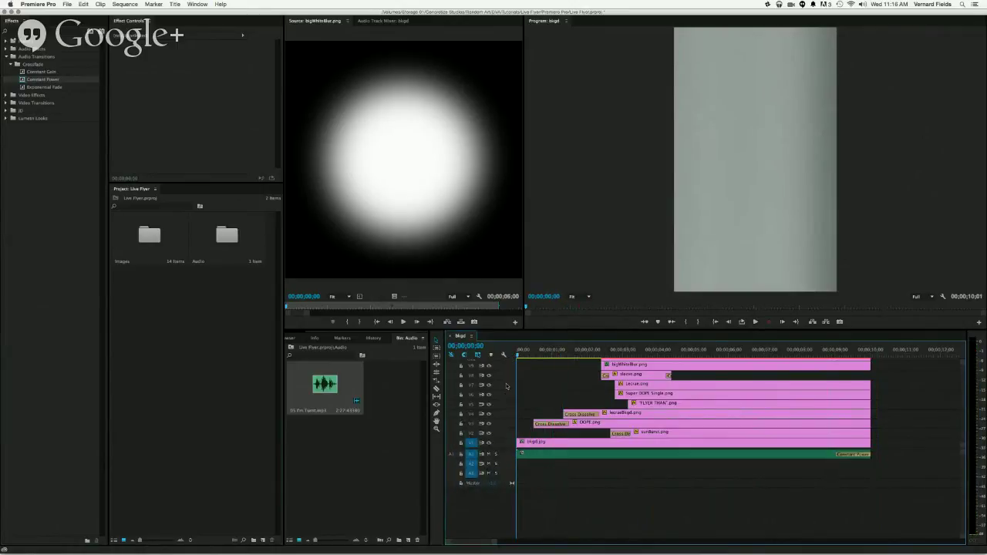
key("XF86AudioRaiseVolume")
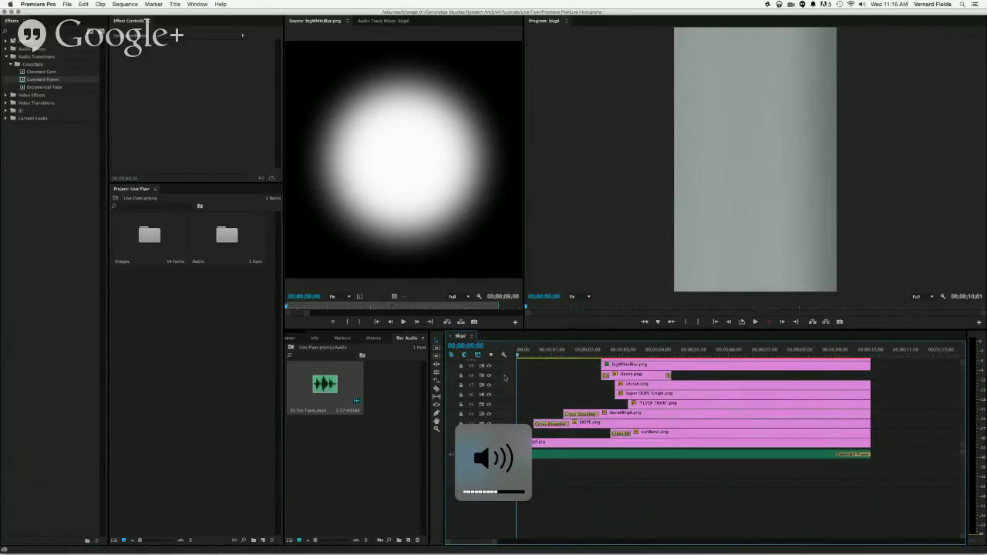
key("space")
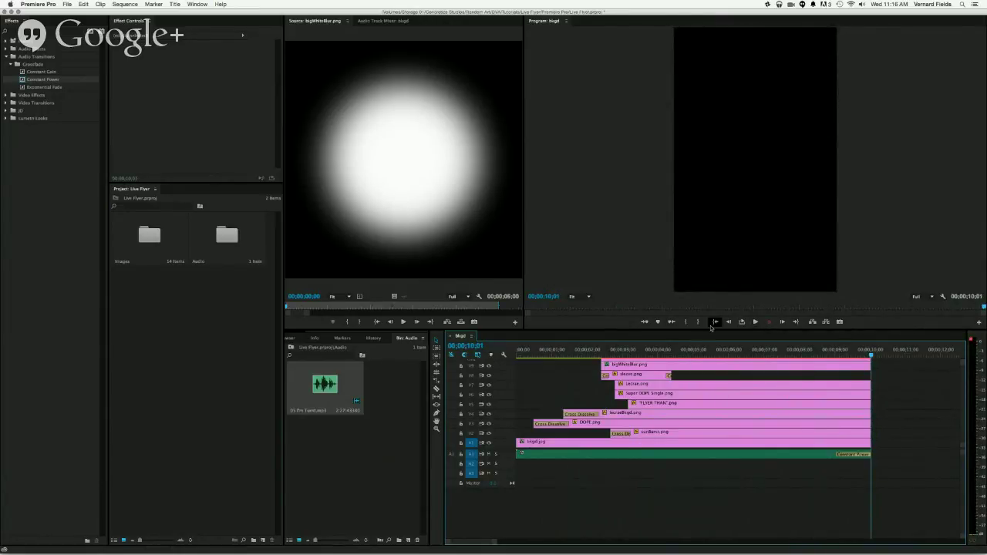
left_click(693, 351)
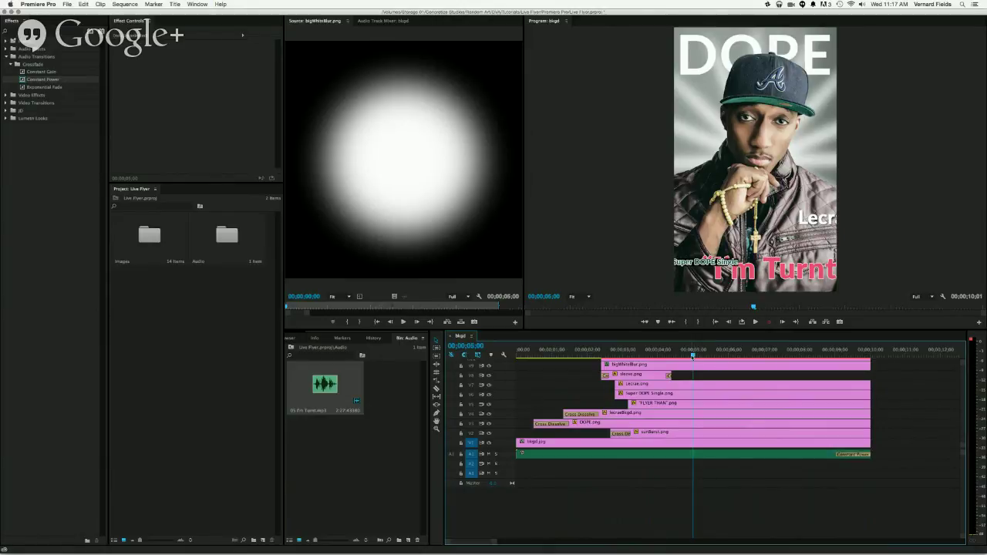
left_click_drag(693, 355, 840, 359)
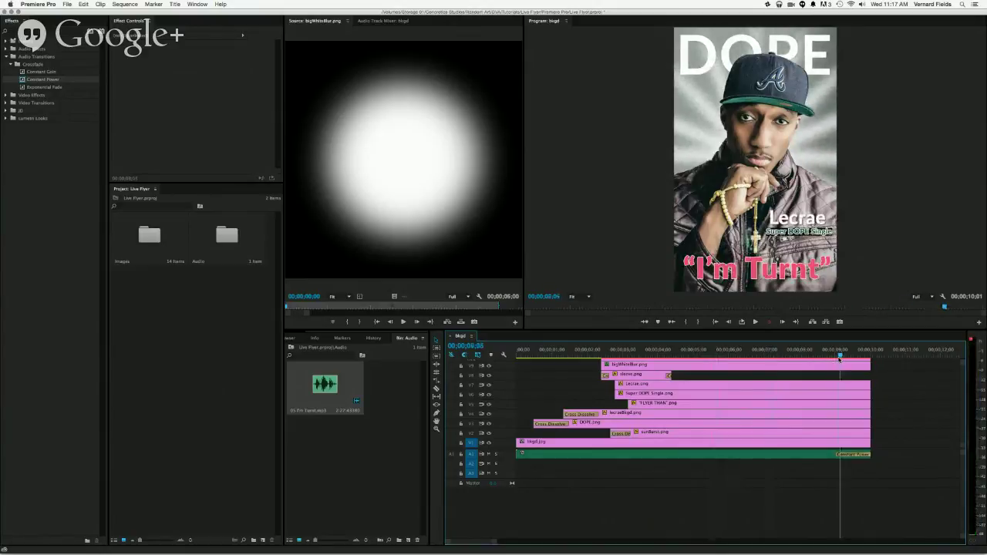